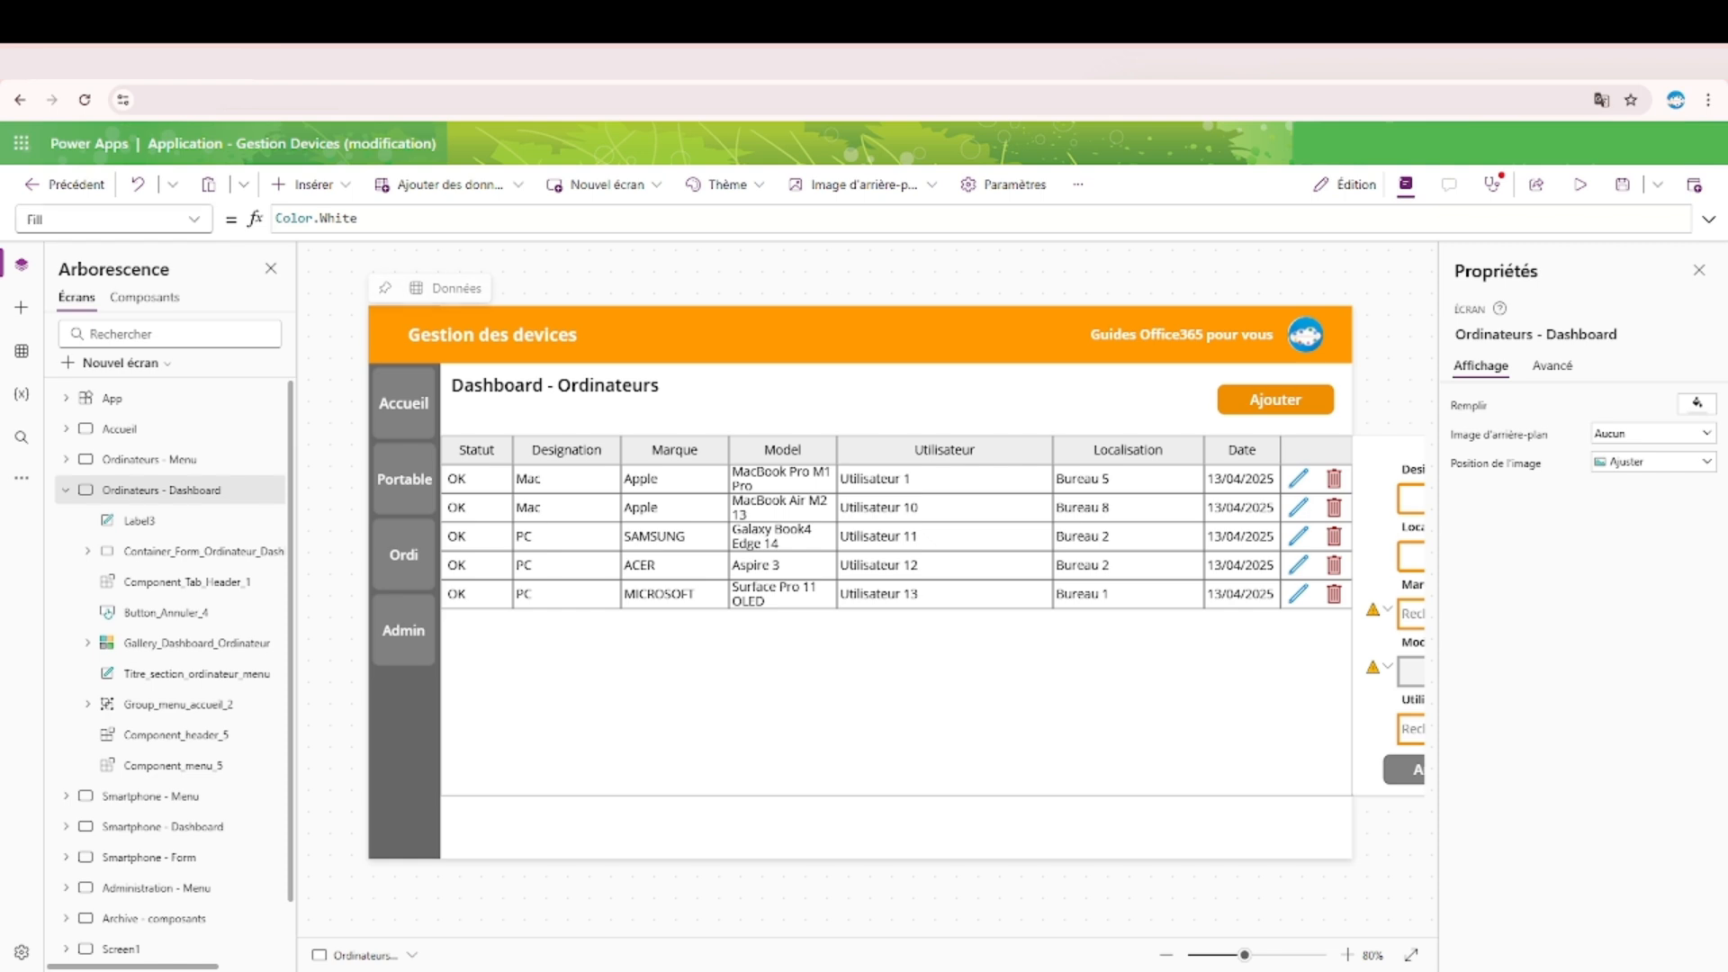
# Copy the text input from Screen1 onto the Ordinateurs - Dashboard screen, placing it above the table beside Ajouter at about X 677, Y 130.
pyautogui.click(163, 494)
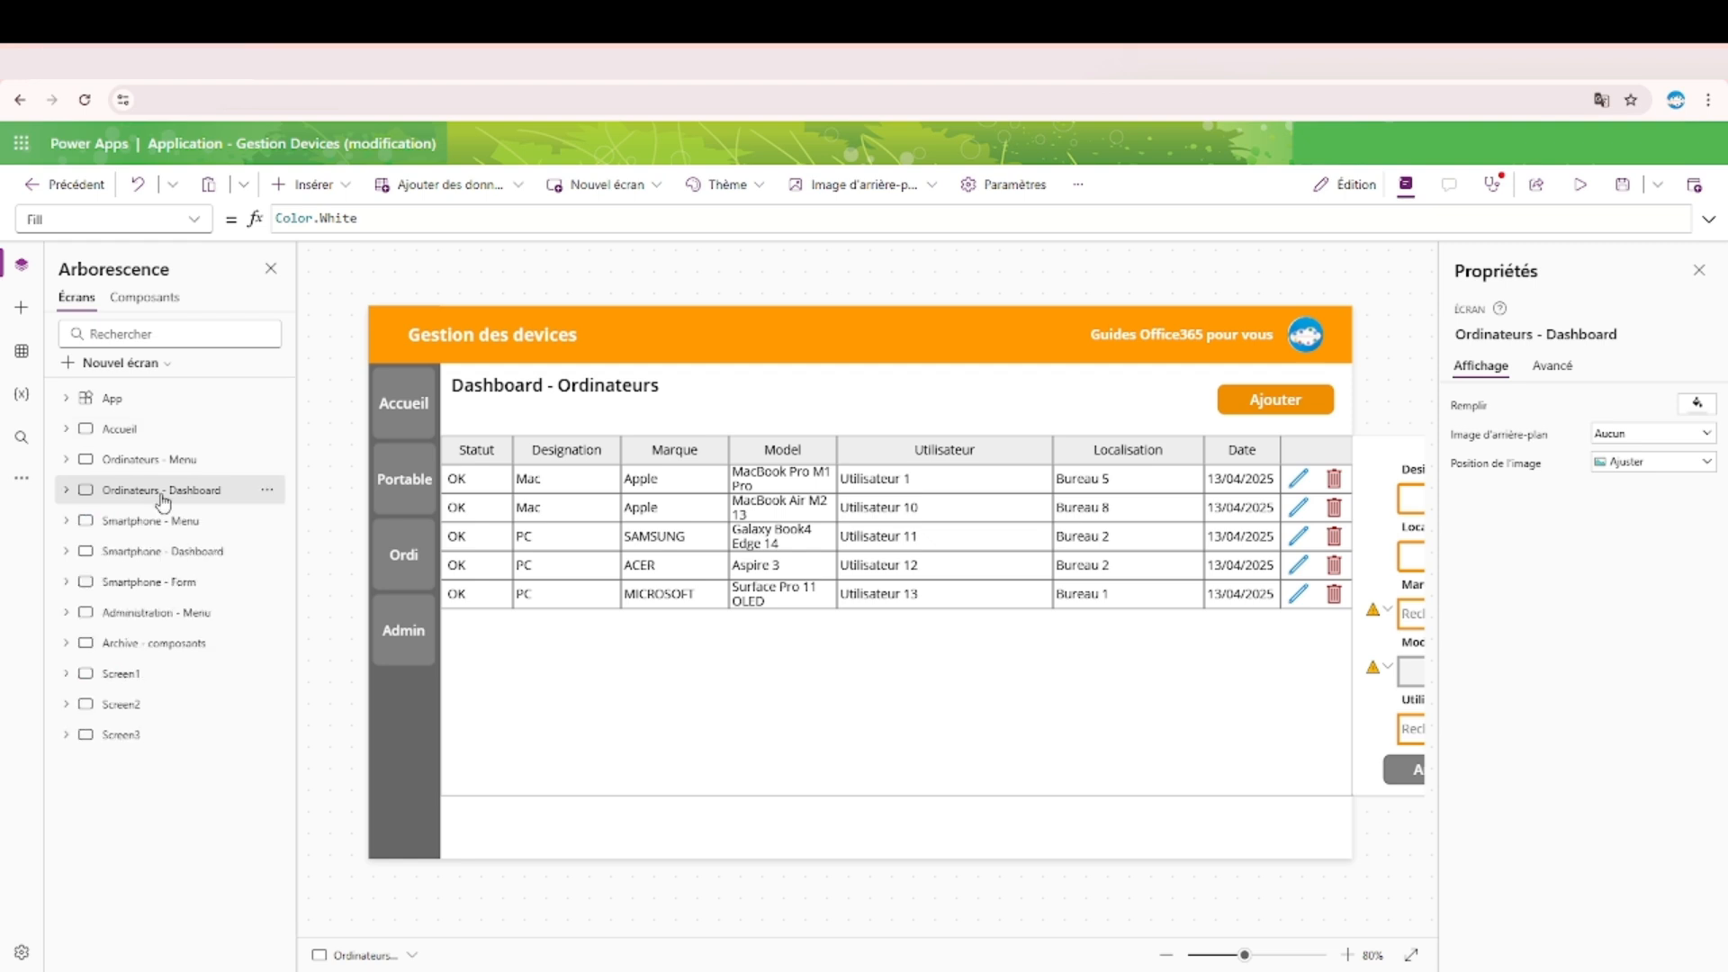
pyautogui.click(144, 674)
pyautogui.click(548, 389)
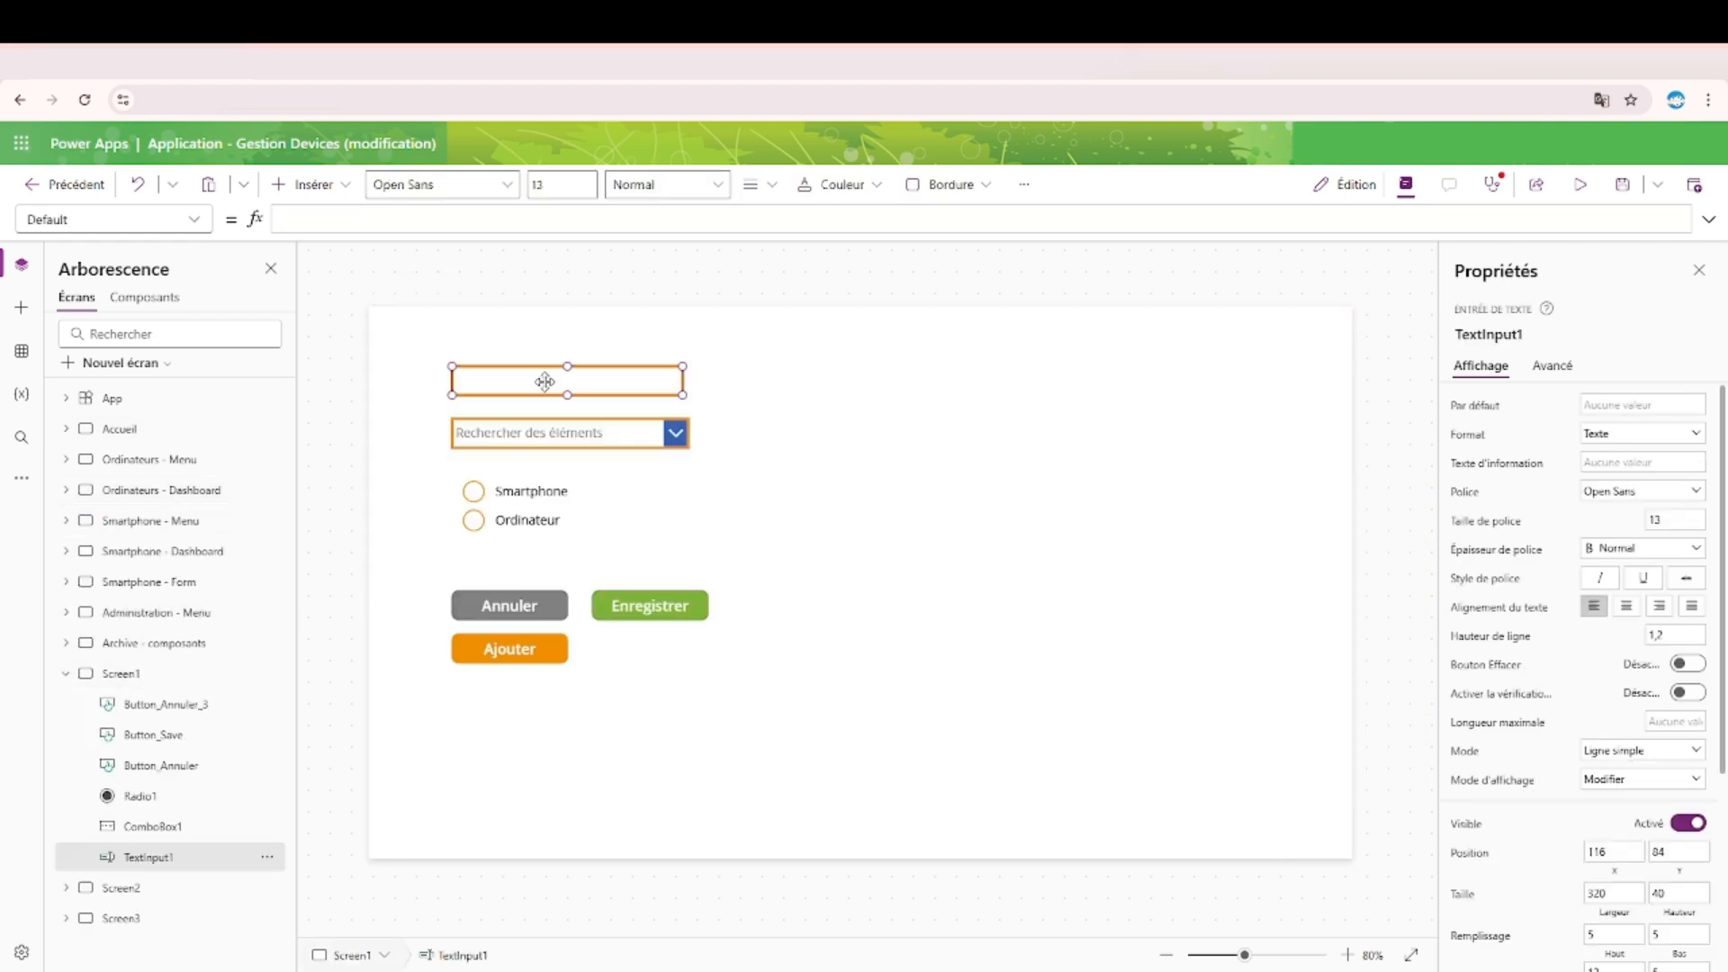
pyautogui.click(66, 673)
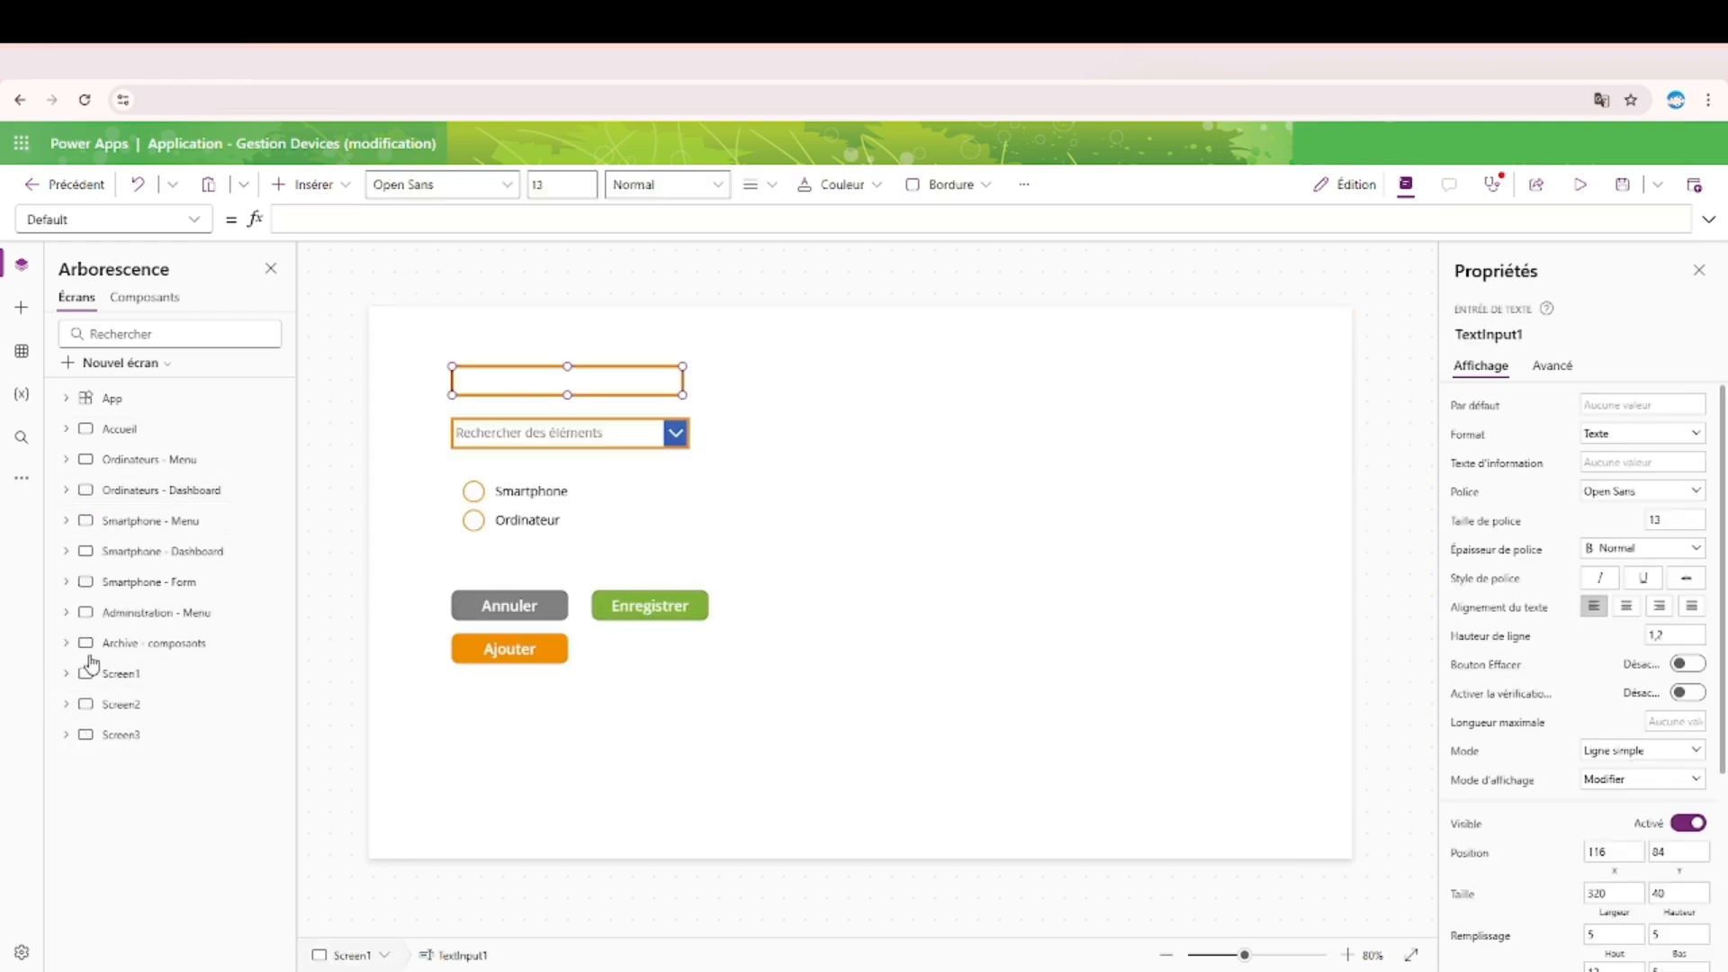
pyautogui.click(186, 494)
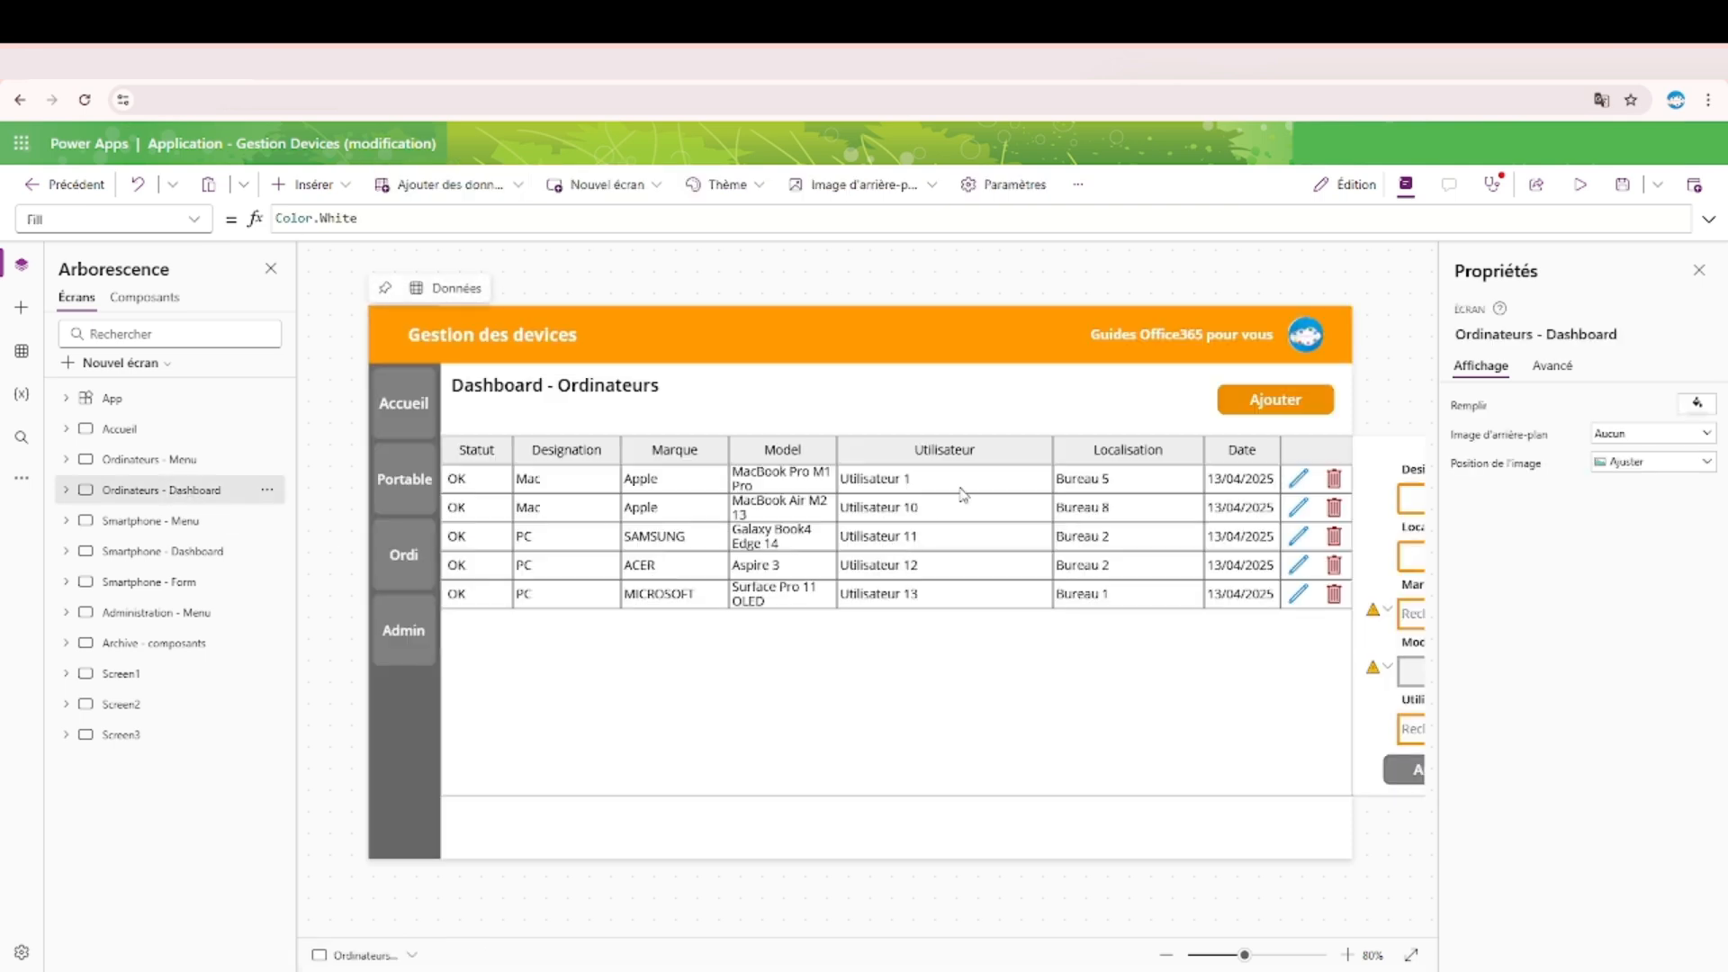
pyautogui.hotkey('ctrl', 'v')
pyautogui.moveTo(638, 380); pyautogui.dragTo(1035, 416)
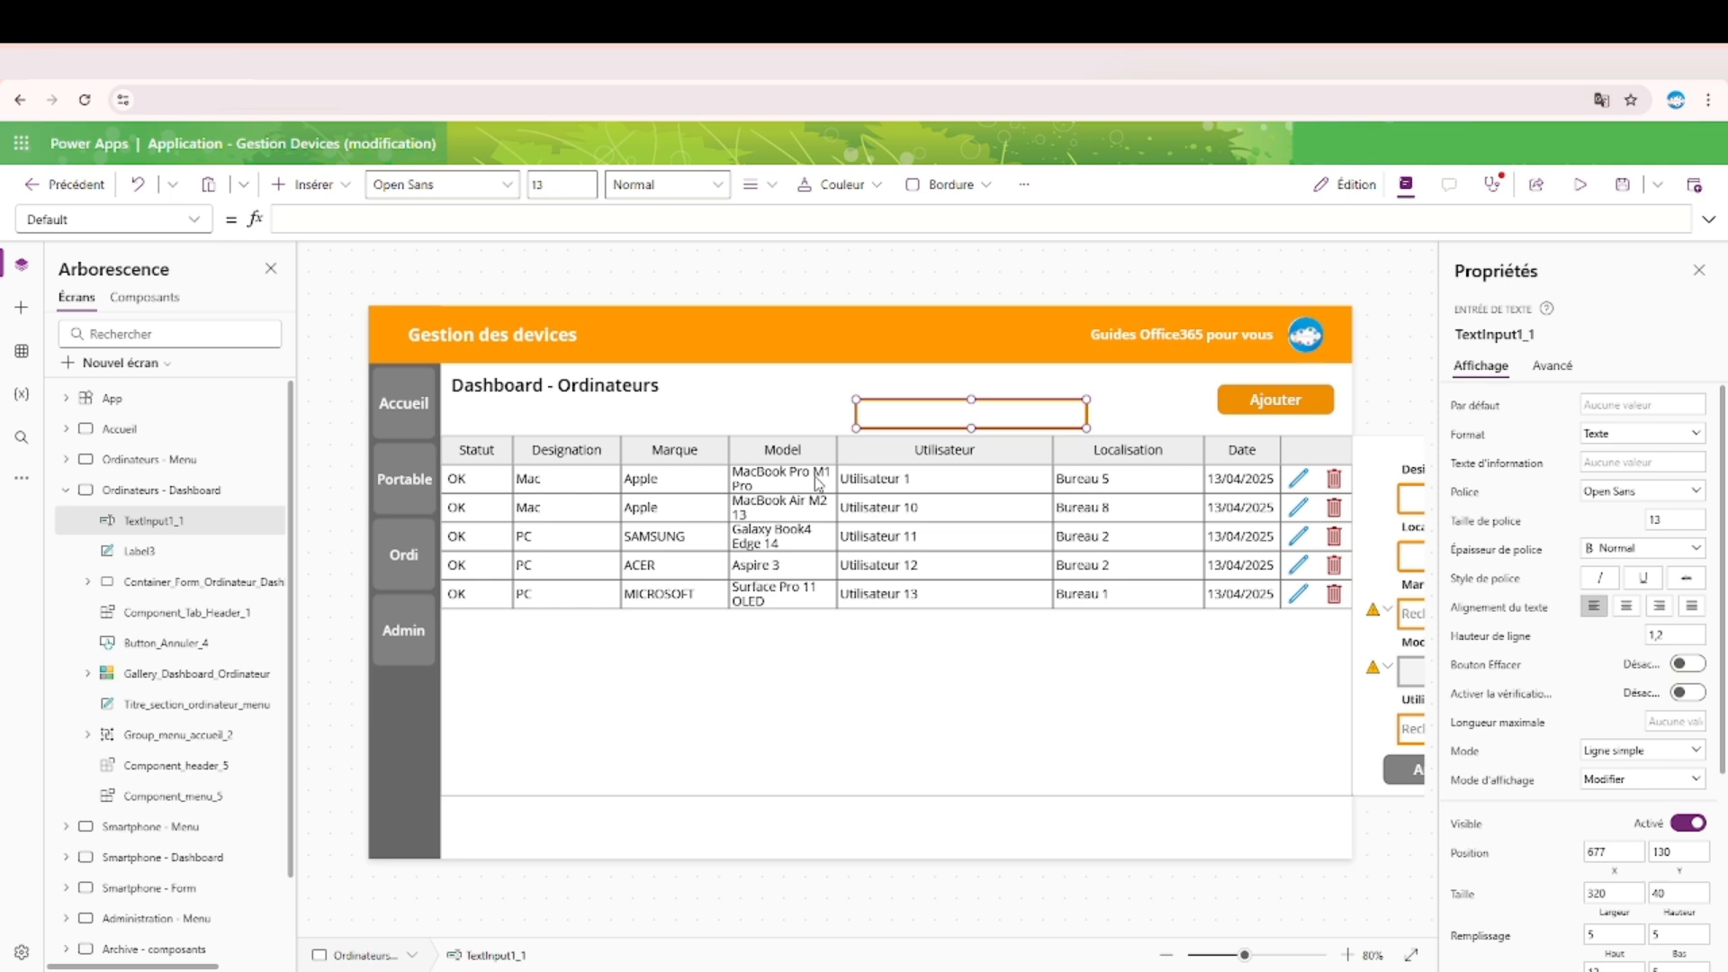
# Rename the pasted text input as TextInput_search_model.
pyautogui.click(1500, 333)
pyautogui.press('End')
pyautogui.press('BackSpace')
pyautogui.press('BackSpace')
pyautogui.press('BackSpace')
pyautogui.write('_')
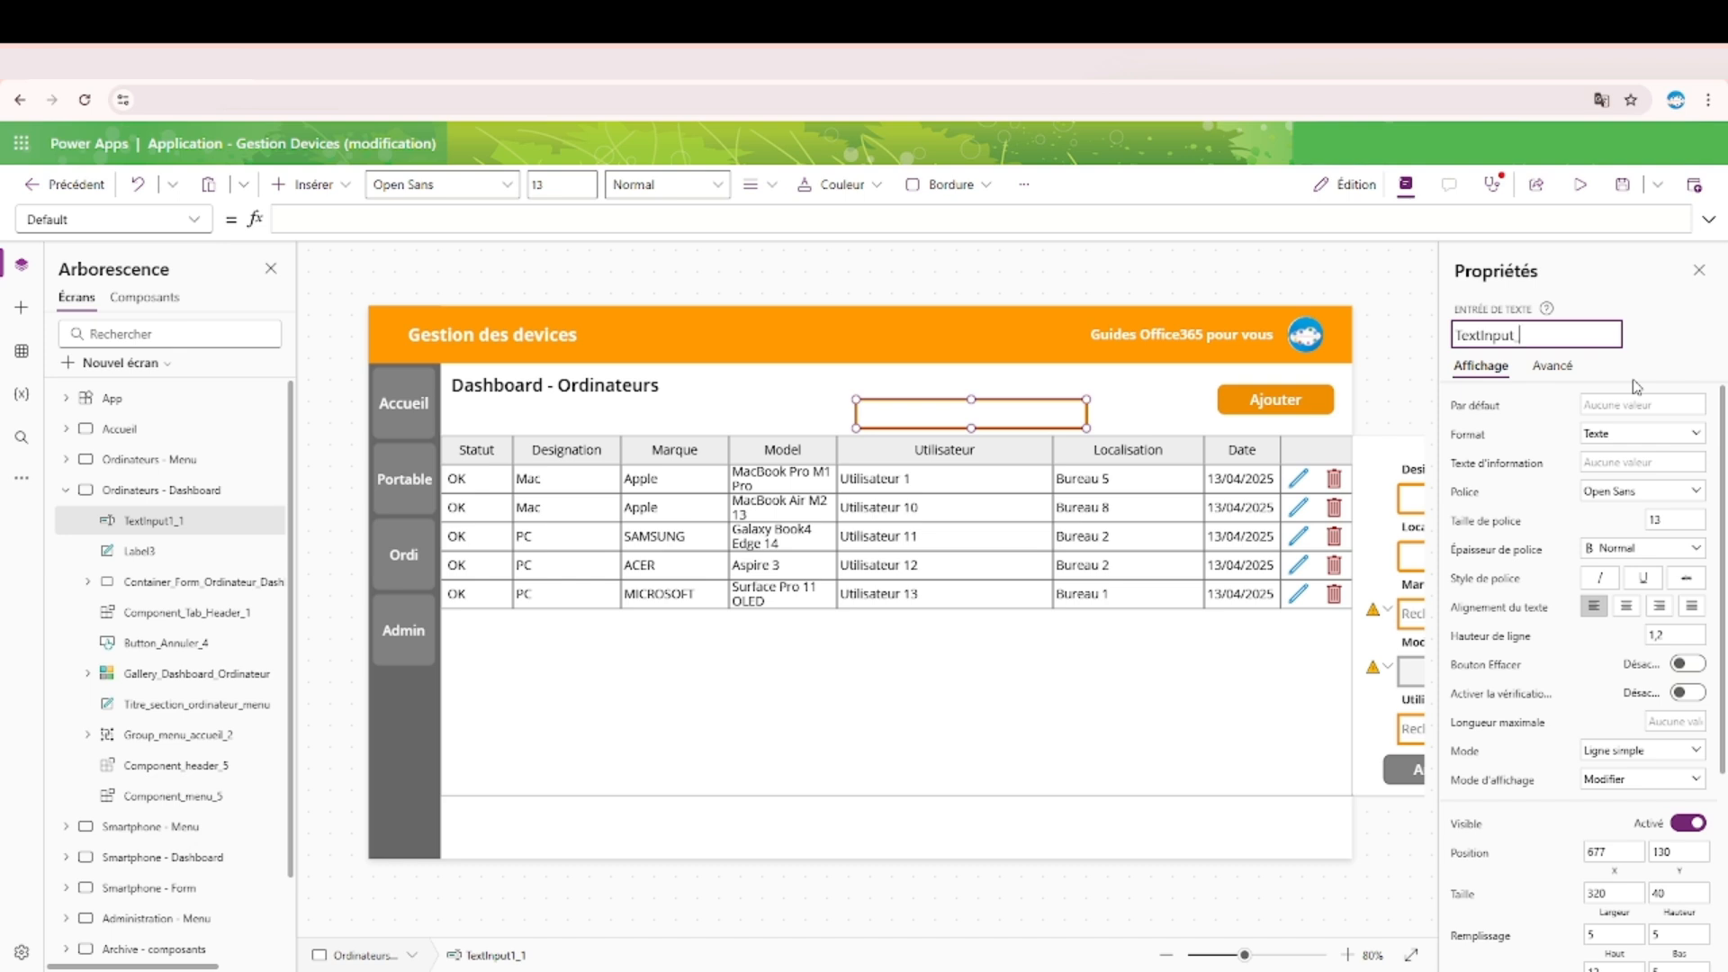
pyautogui.write('search_model')
pyautogui.press('Return')
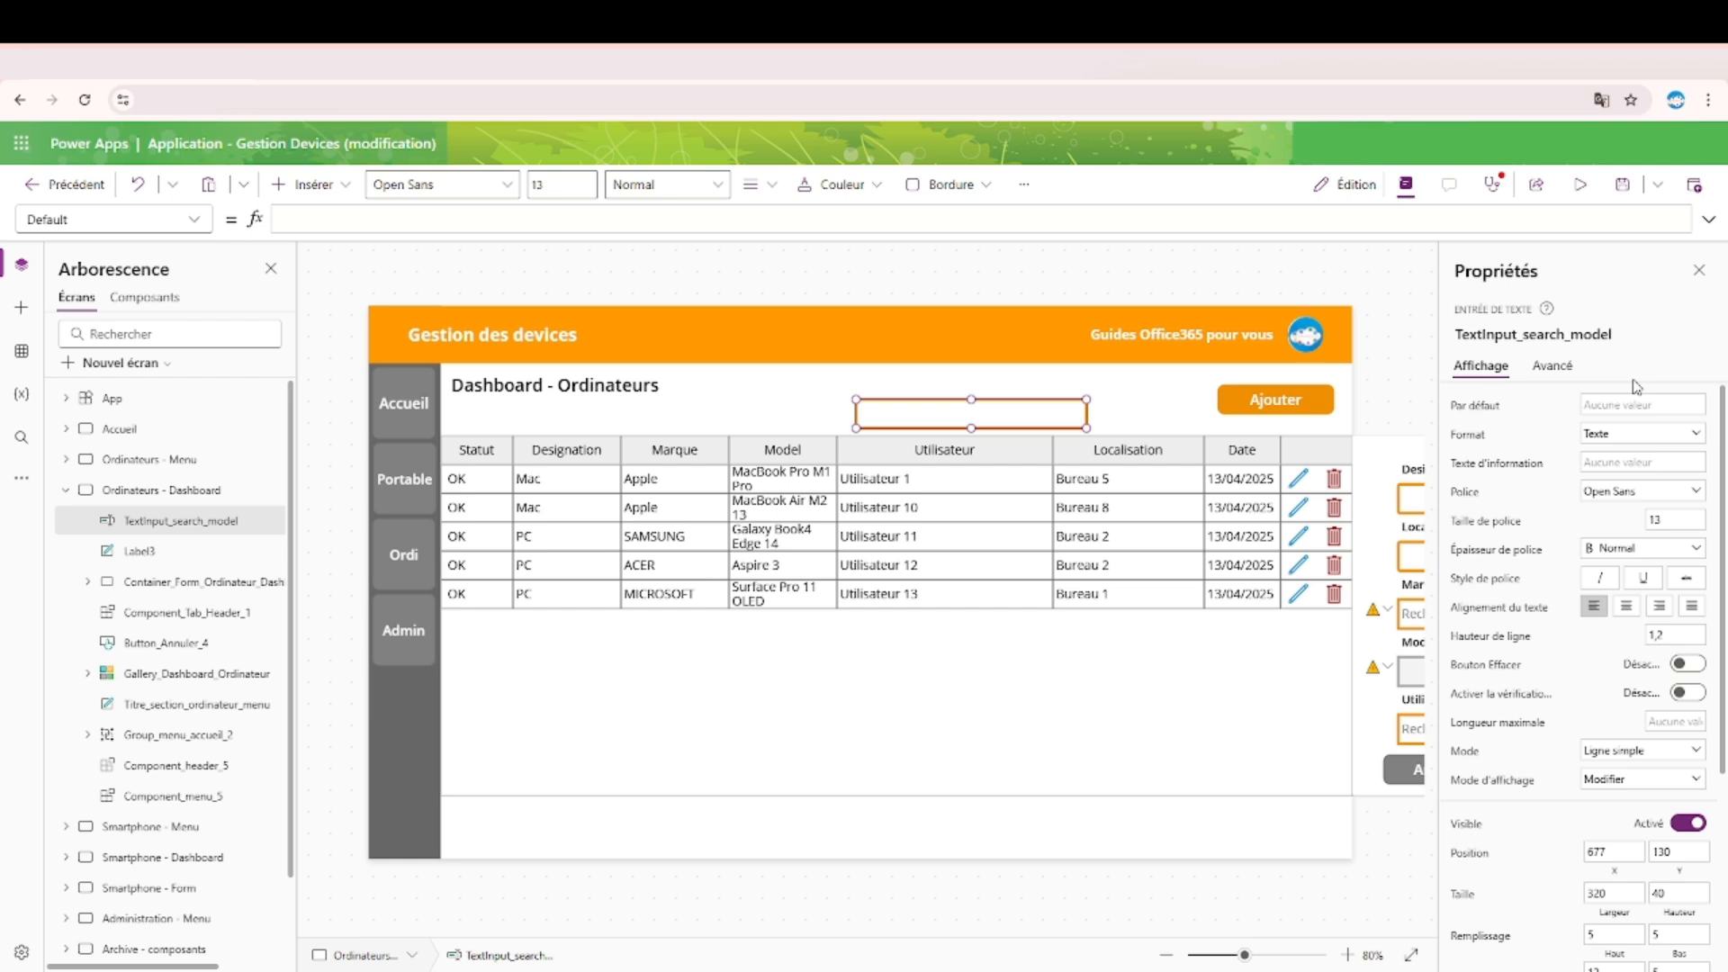
pyautogui.click(1620, 335)
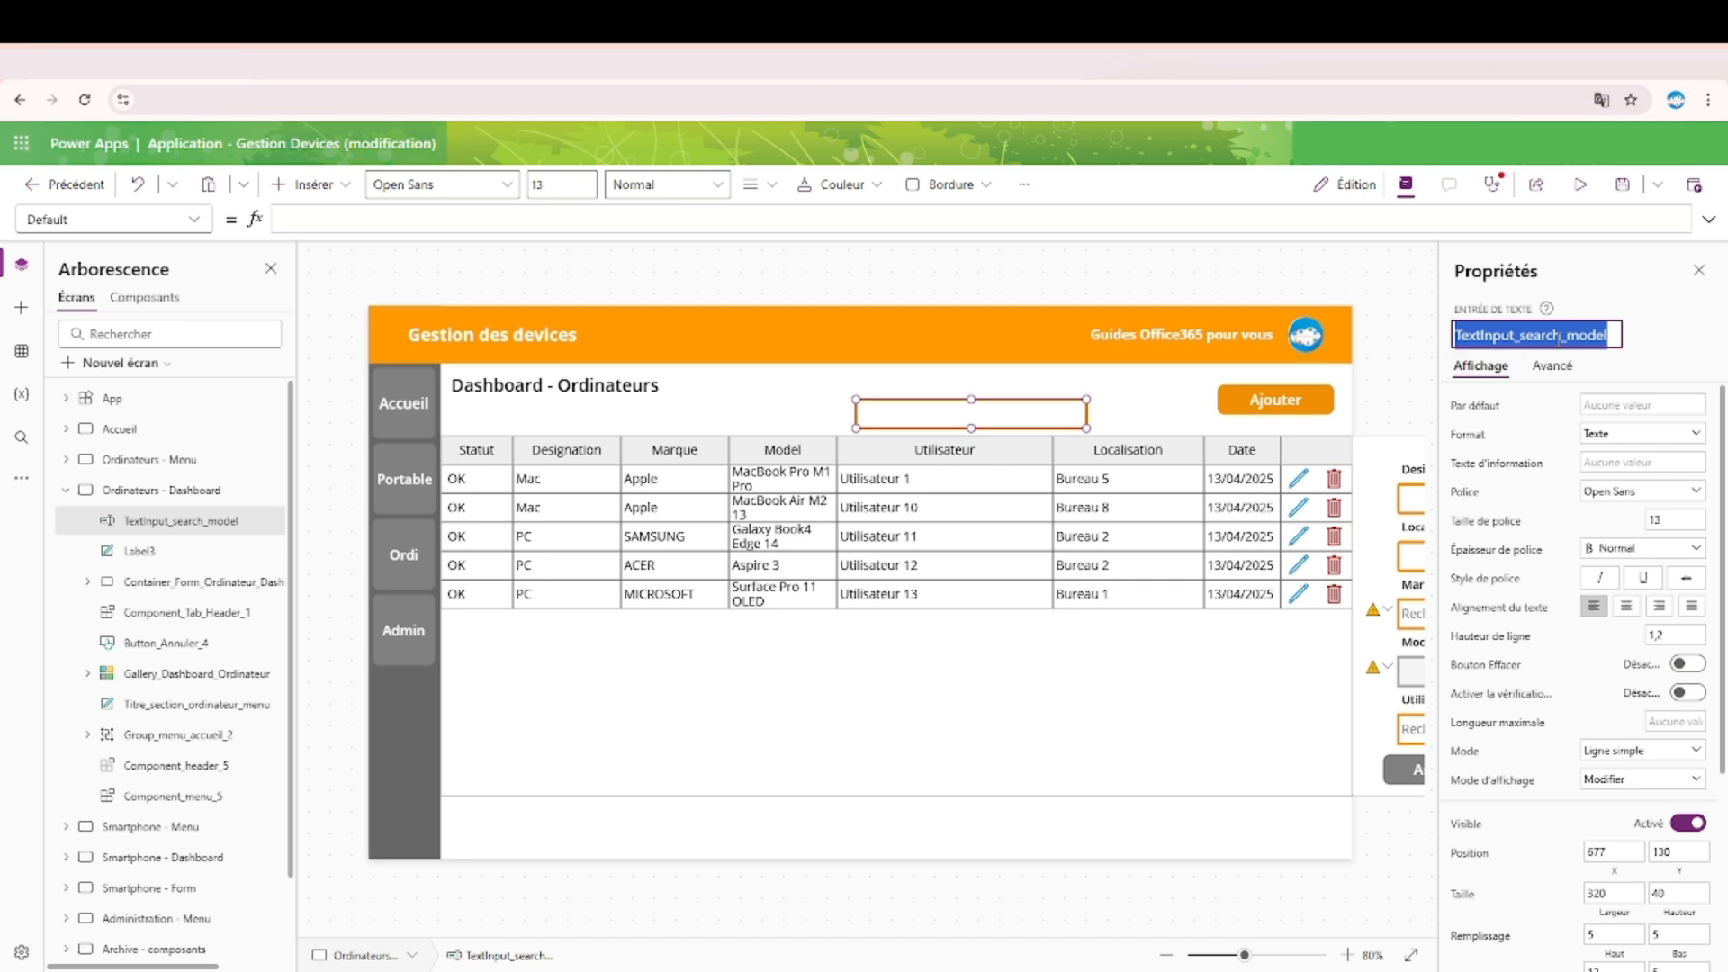
# Start a Filter formula in the computer gallery's Items property, with source GestionDevices_Devices and condition Model = "".
pyautogui.click(943, 725)
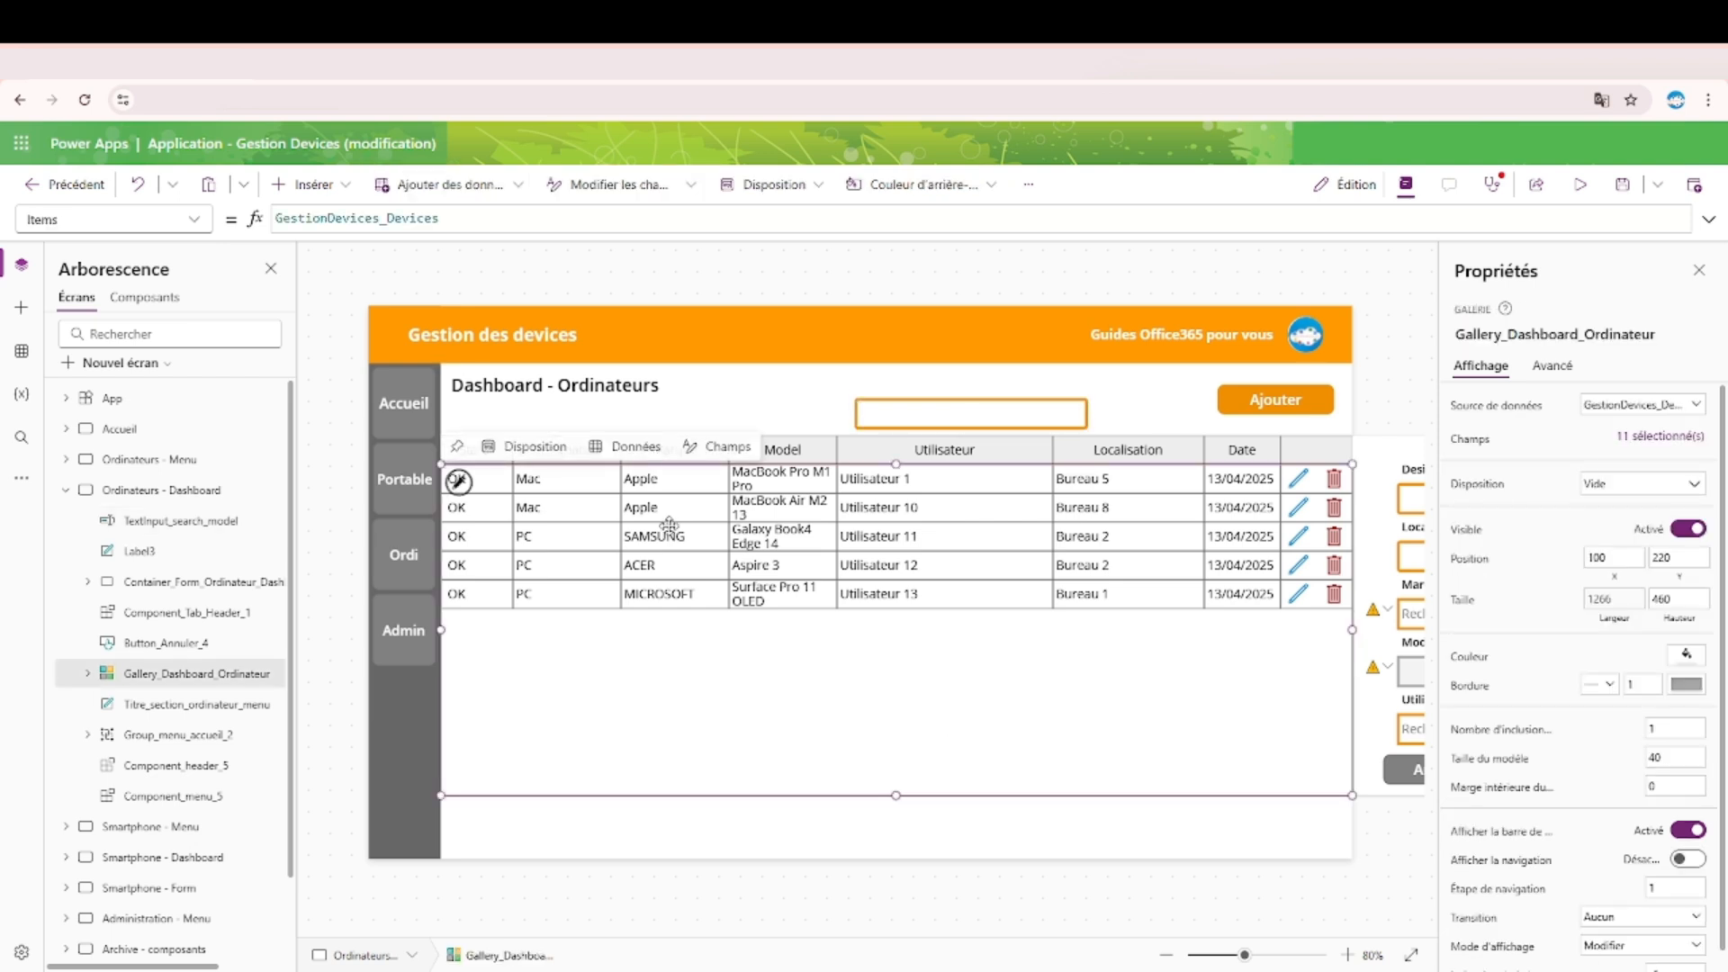
pyautogui.doubleClick(394, 216)
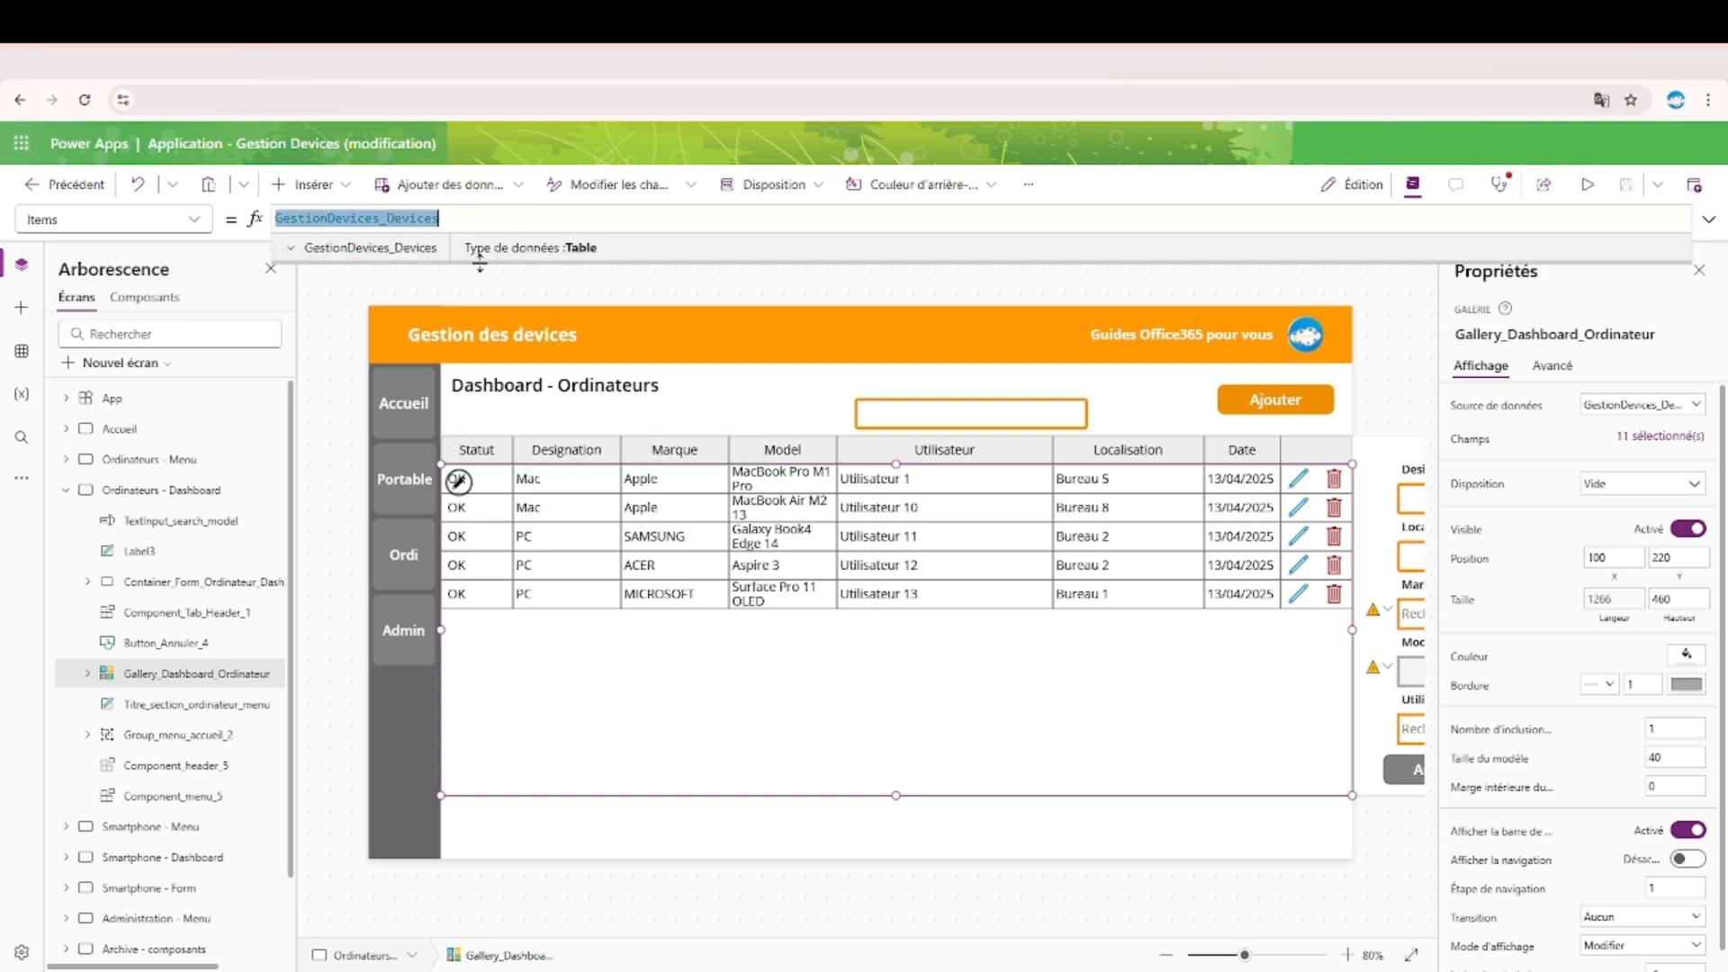
pyautogui.write('Filte')
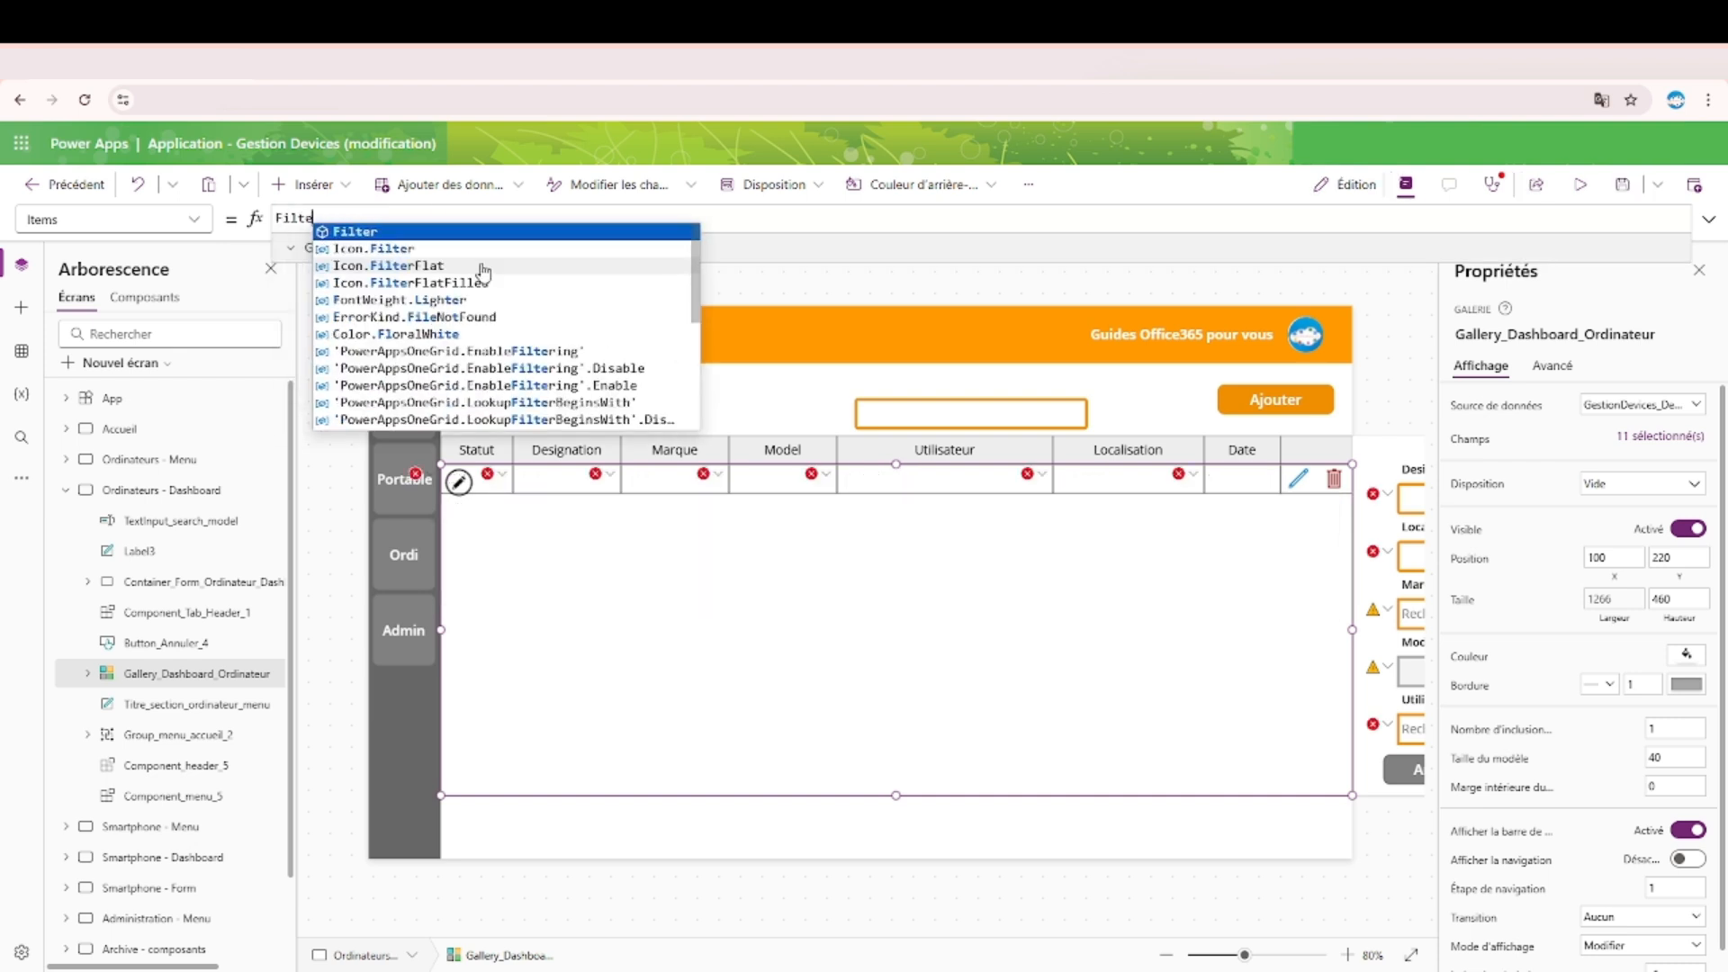
pyautogui.write('r(')
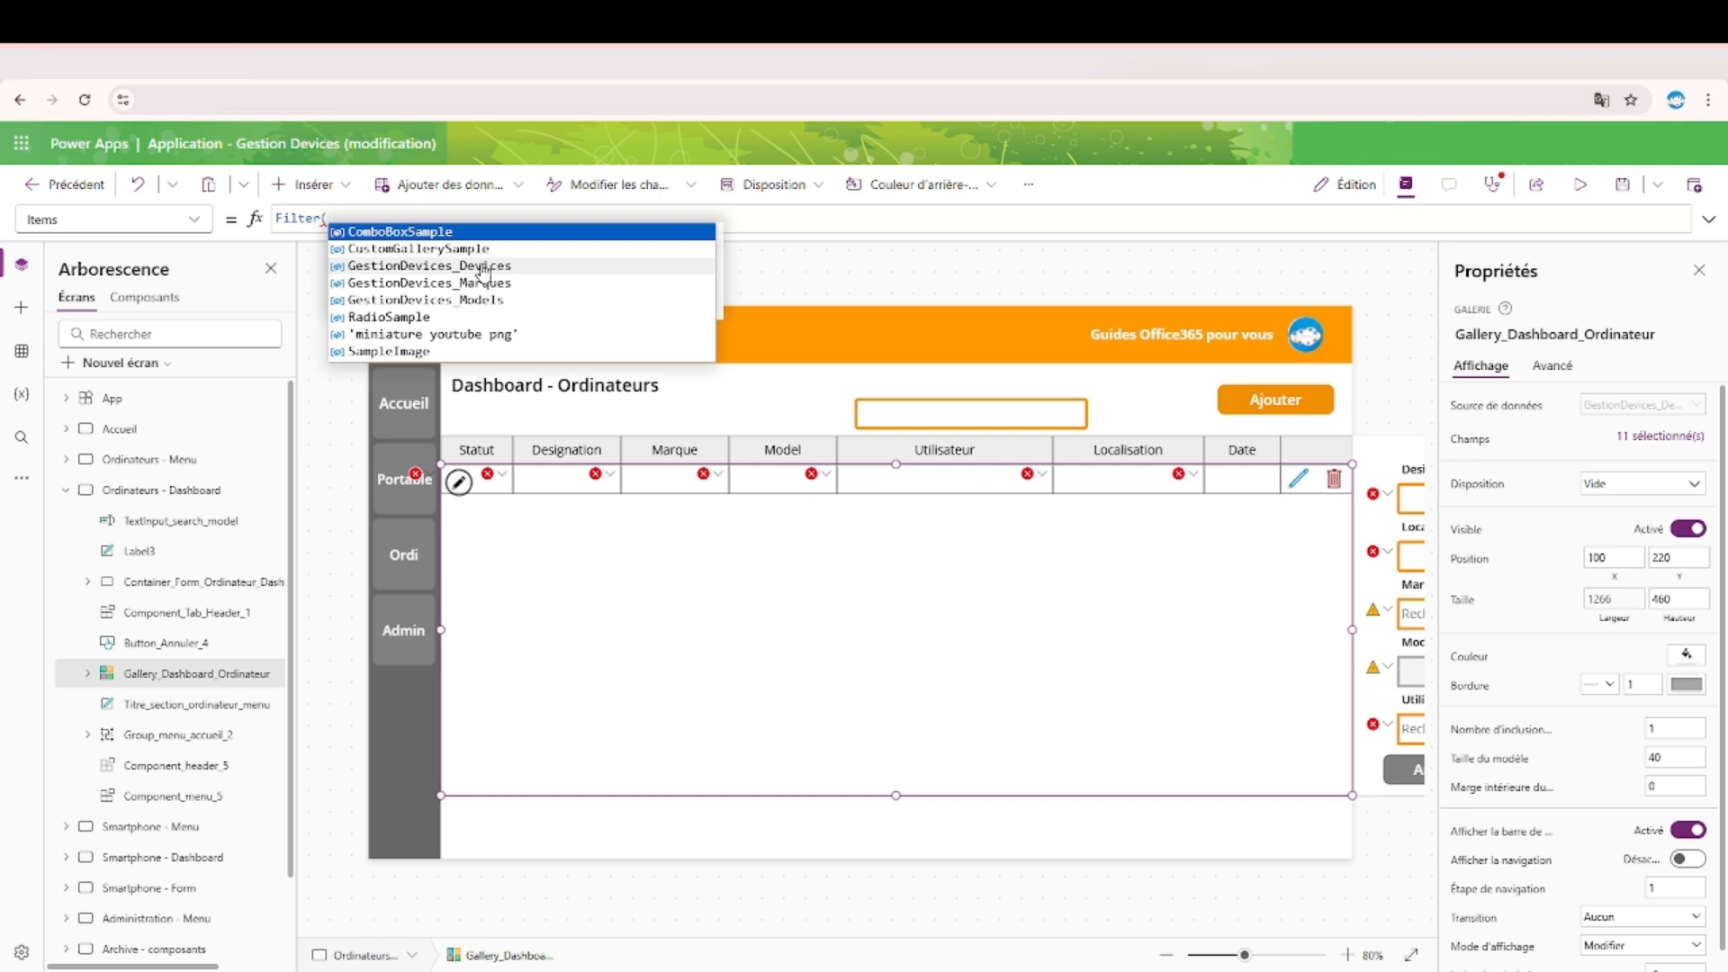
pyautogui.click(483, 267)
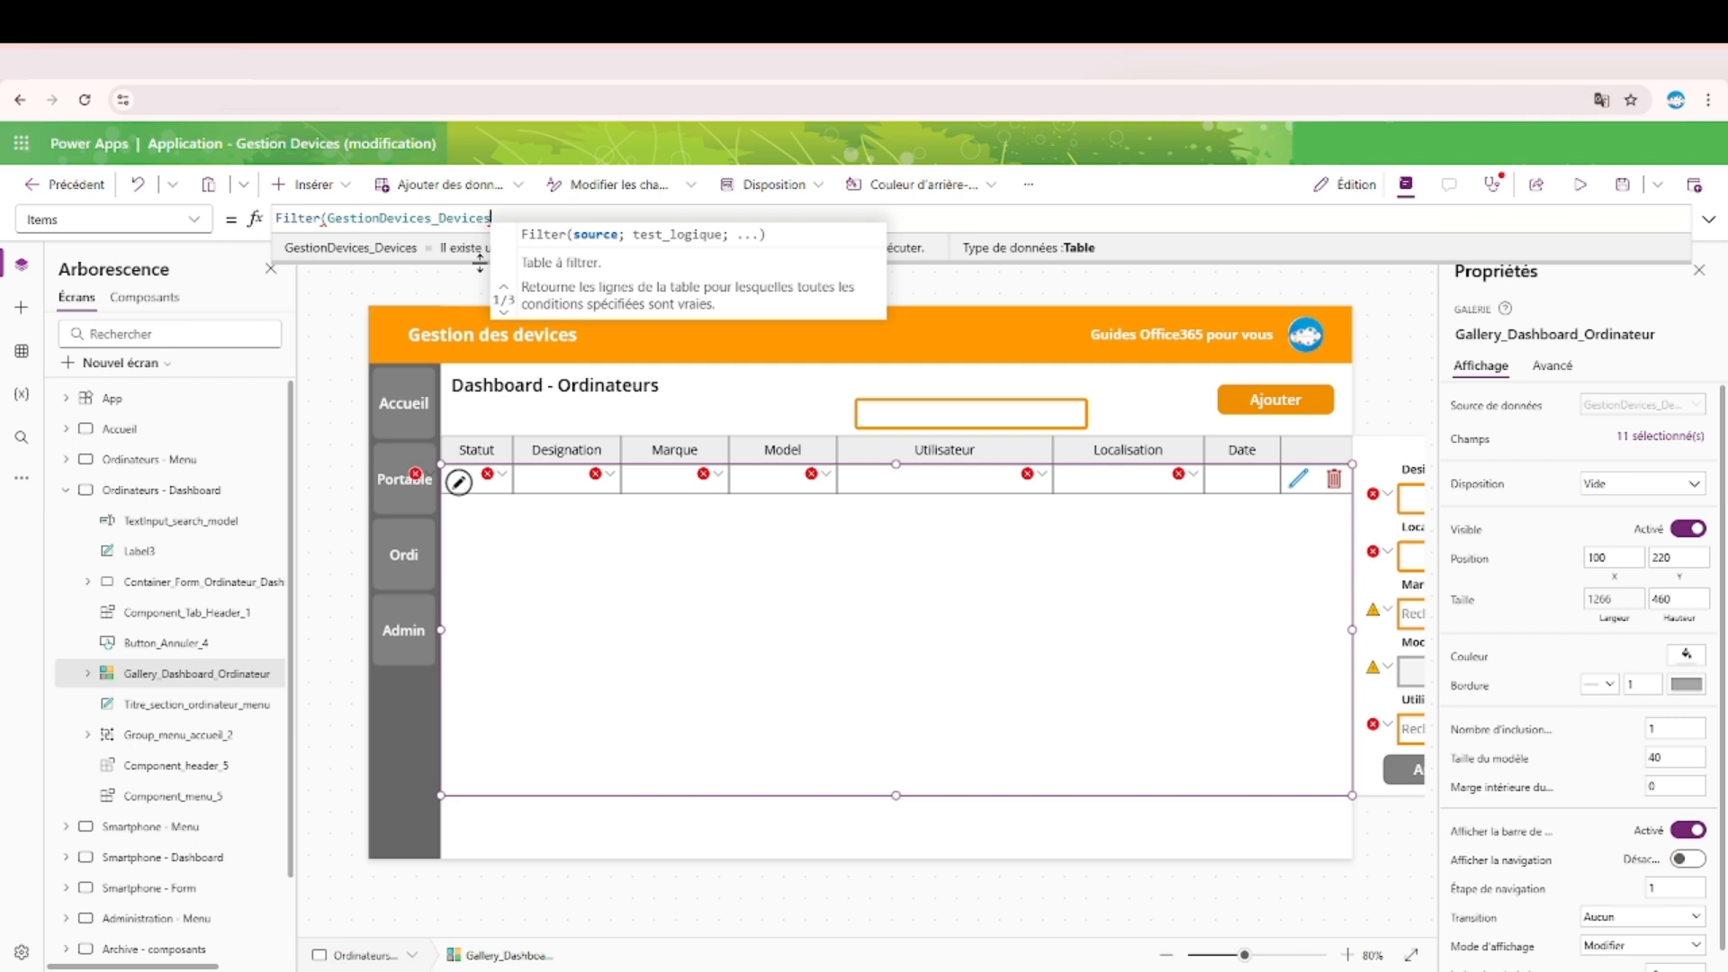
pyautogui.write(';')
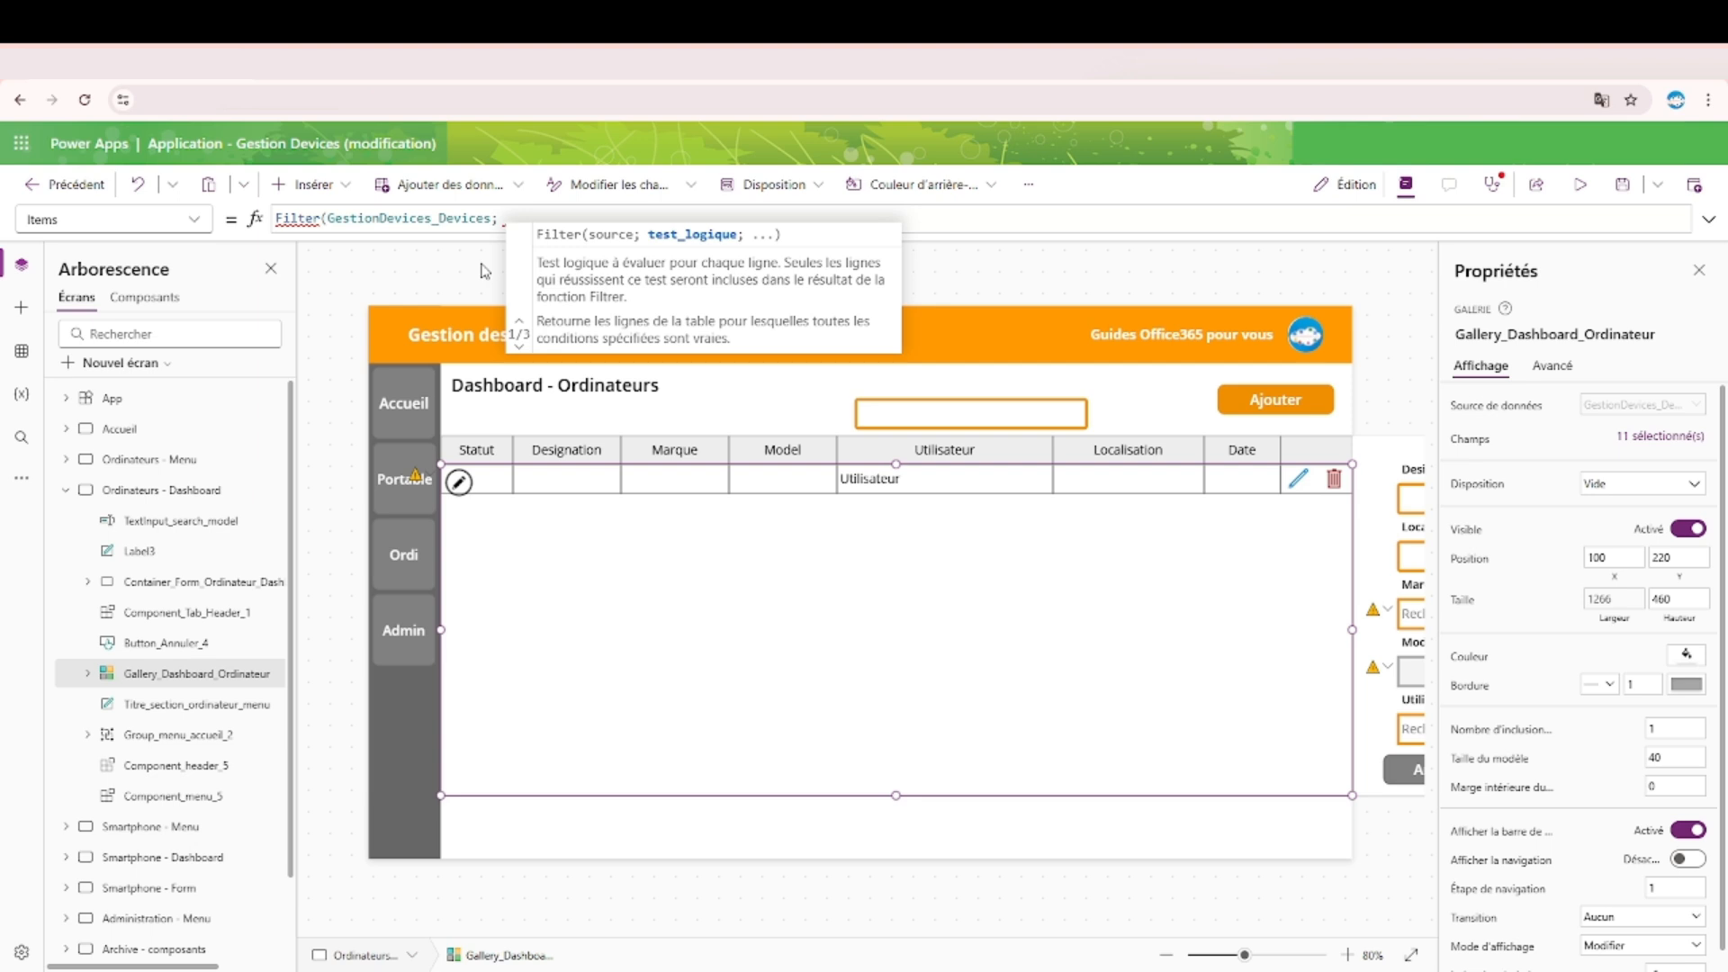
pyautogui.write('Model ')
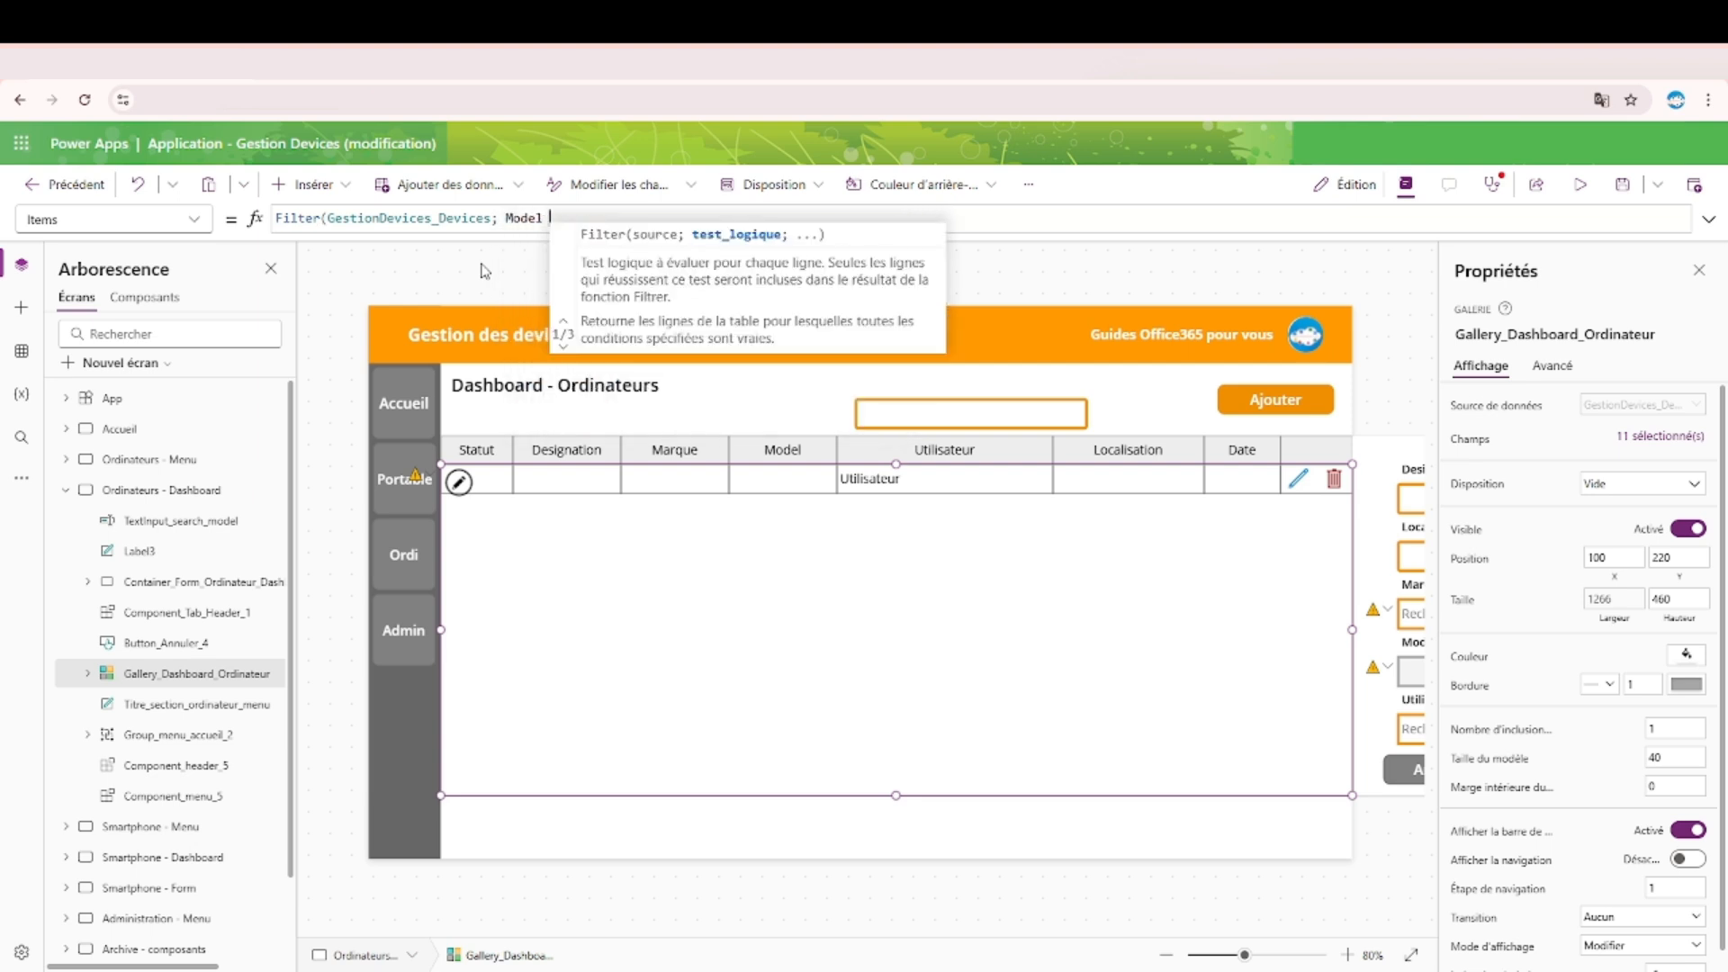
pyautogui.write('= ""')
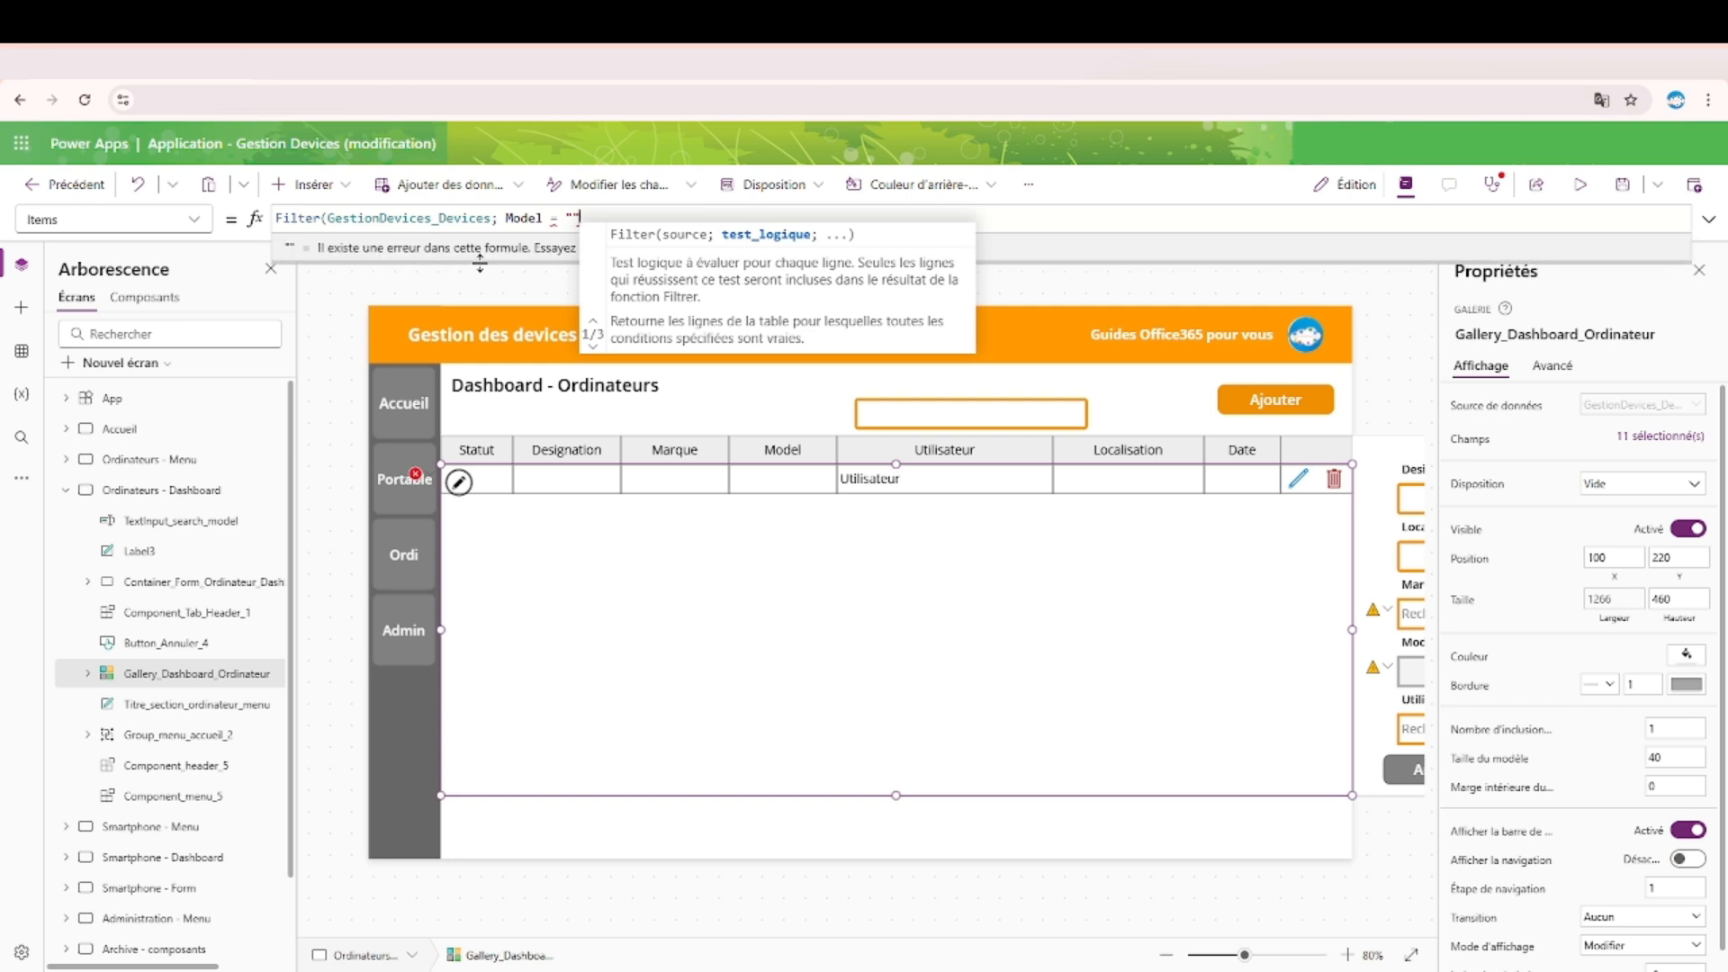
# Change the field tested in the gallery's filter condition to Model.Value.
pyautogui.press('Left')
pyautogui.press('Left')
pyautogui.press('Left')
pyautogui.press('Left')
pyautogui.press('Left')
pyautogui.press('Left')
pyautogui.press('Left')
pyautogui.press('Left')
pyautogui.press('Left')
pyautogui.press('Left')
pyautogui.hotkey('ctrl', 'shift', 'Right')
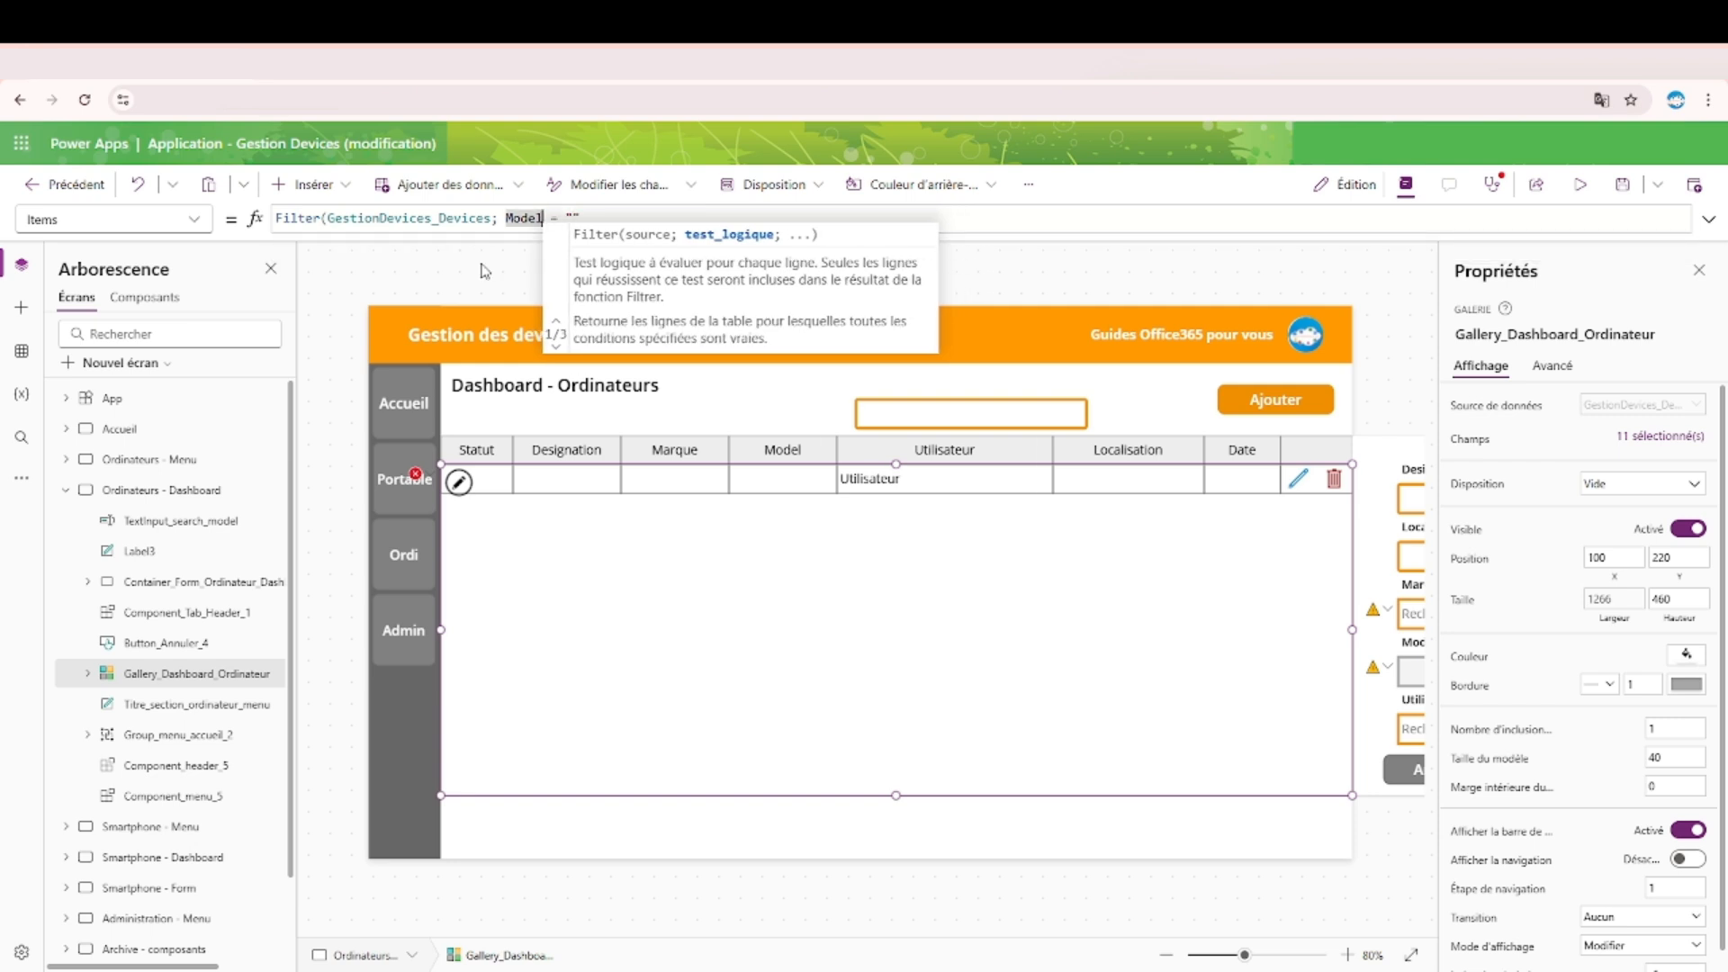
pyautogui.write('.')
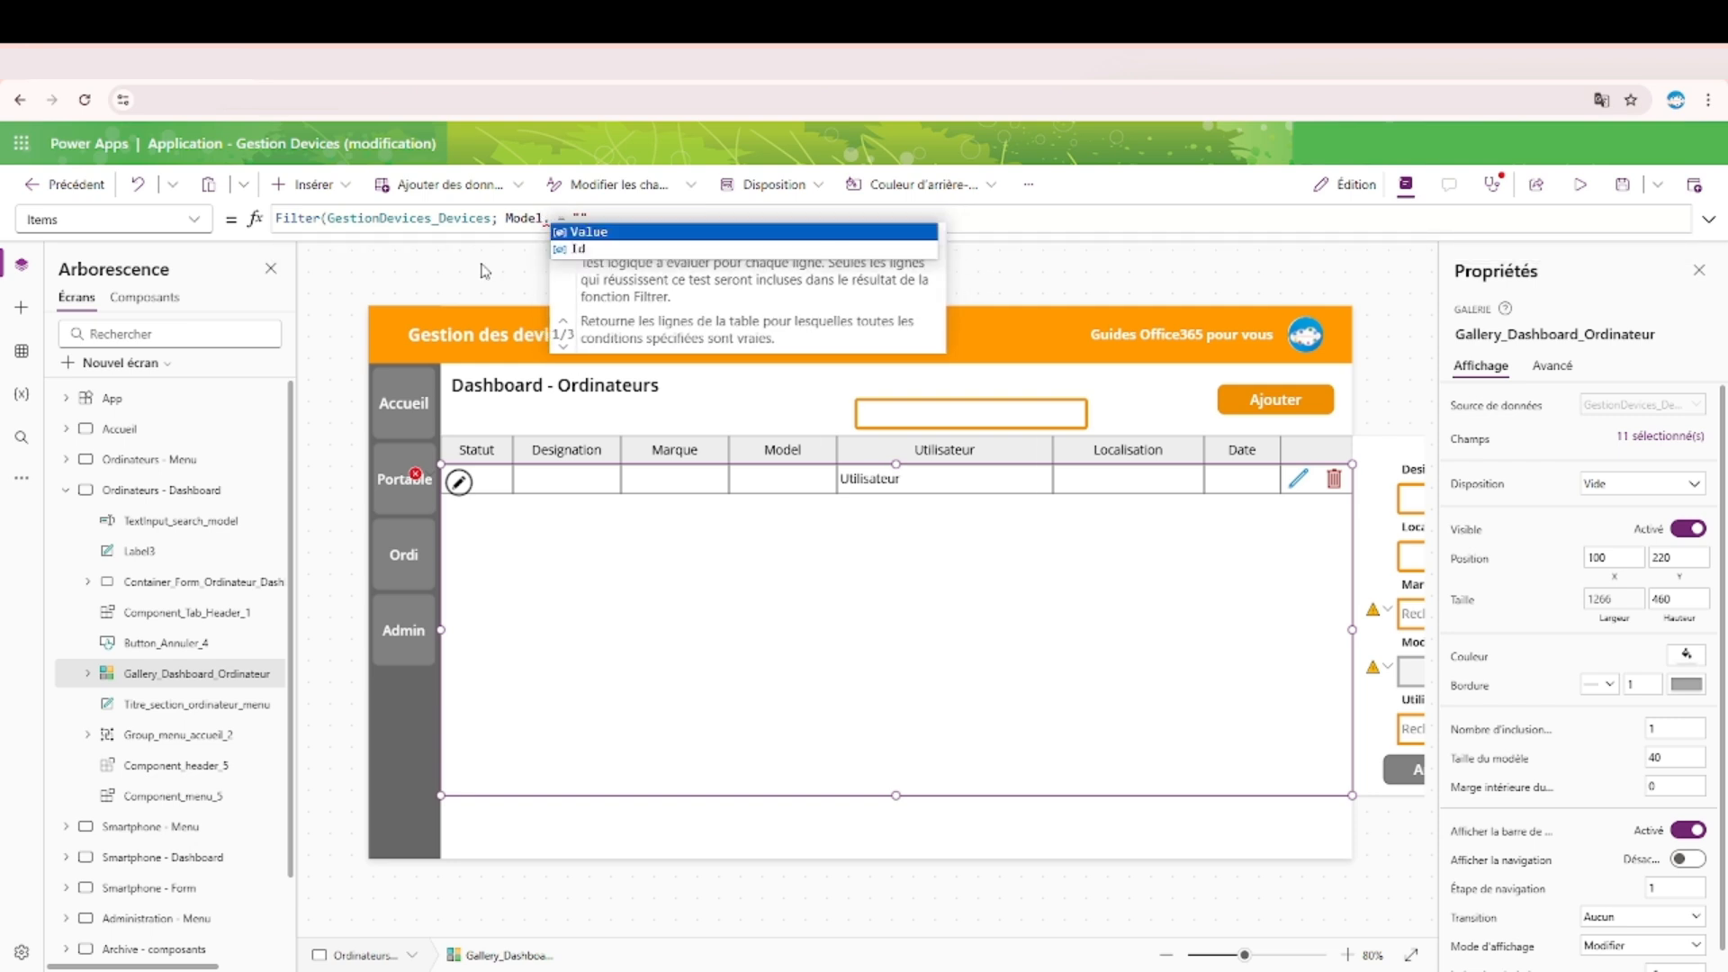
pyautogui.press('Tab')
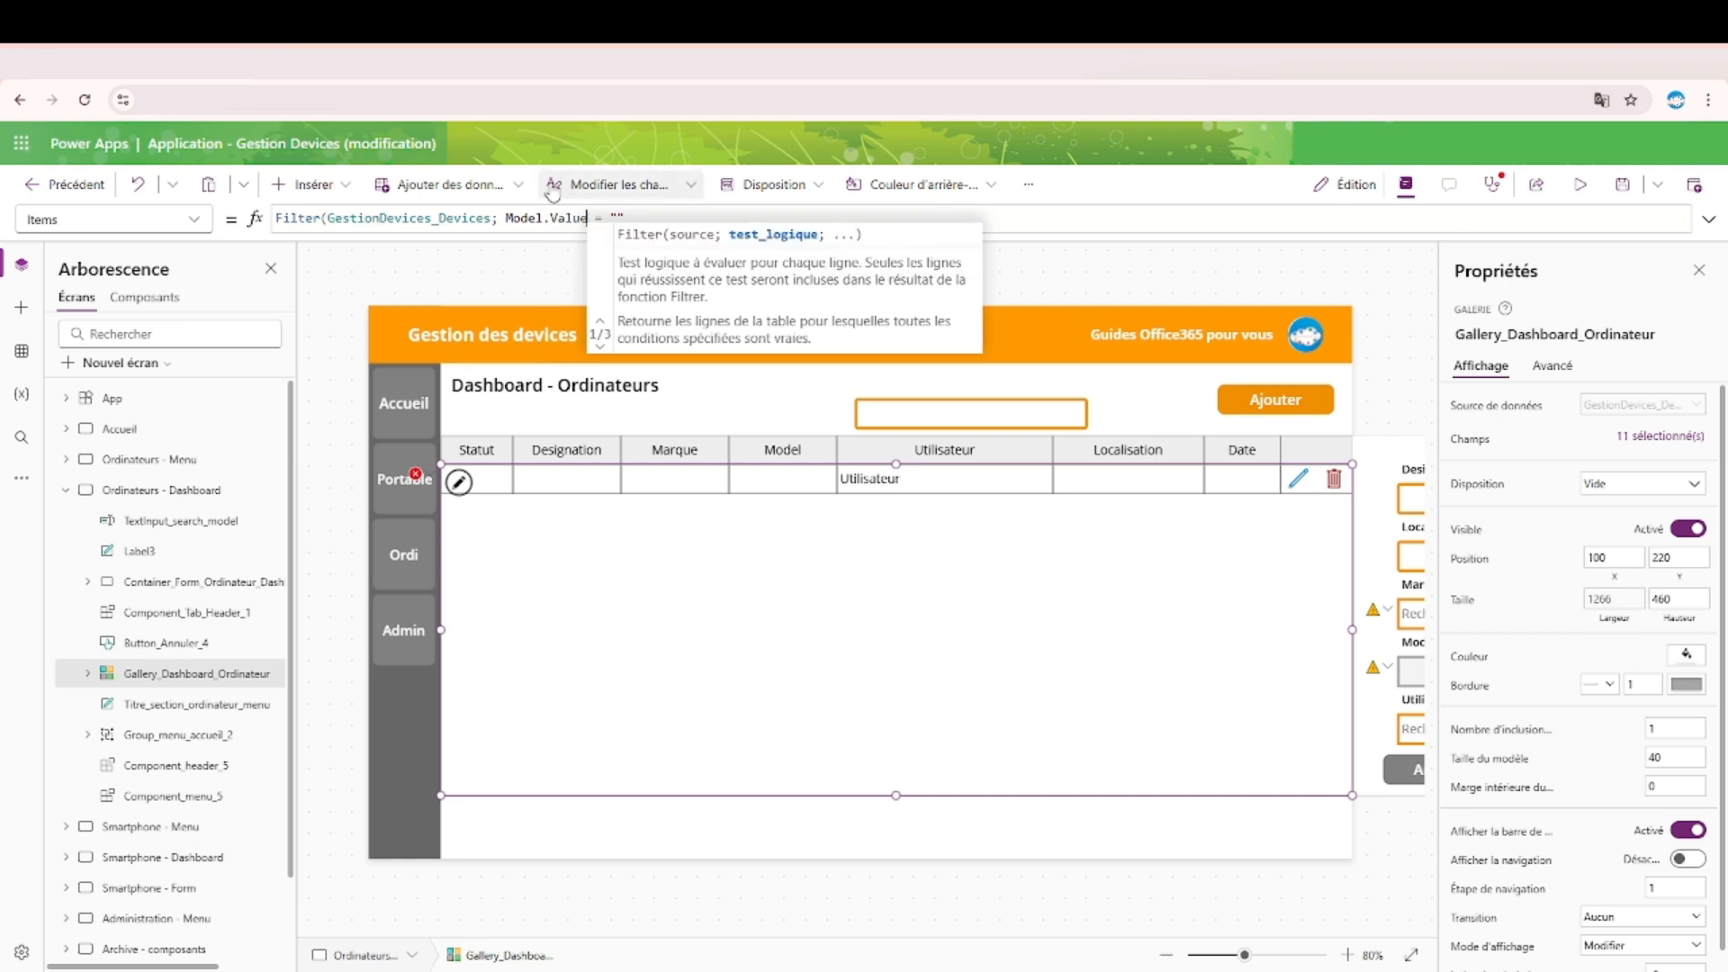
# Close the Filter formula's parenthesis and set the comparison text for Model.Value to "Mac".
pyautogui.doubleClick(532, 218)
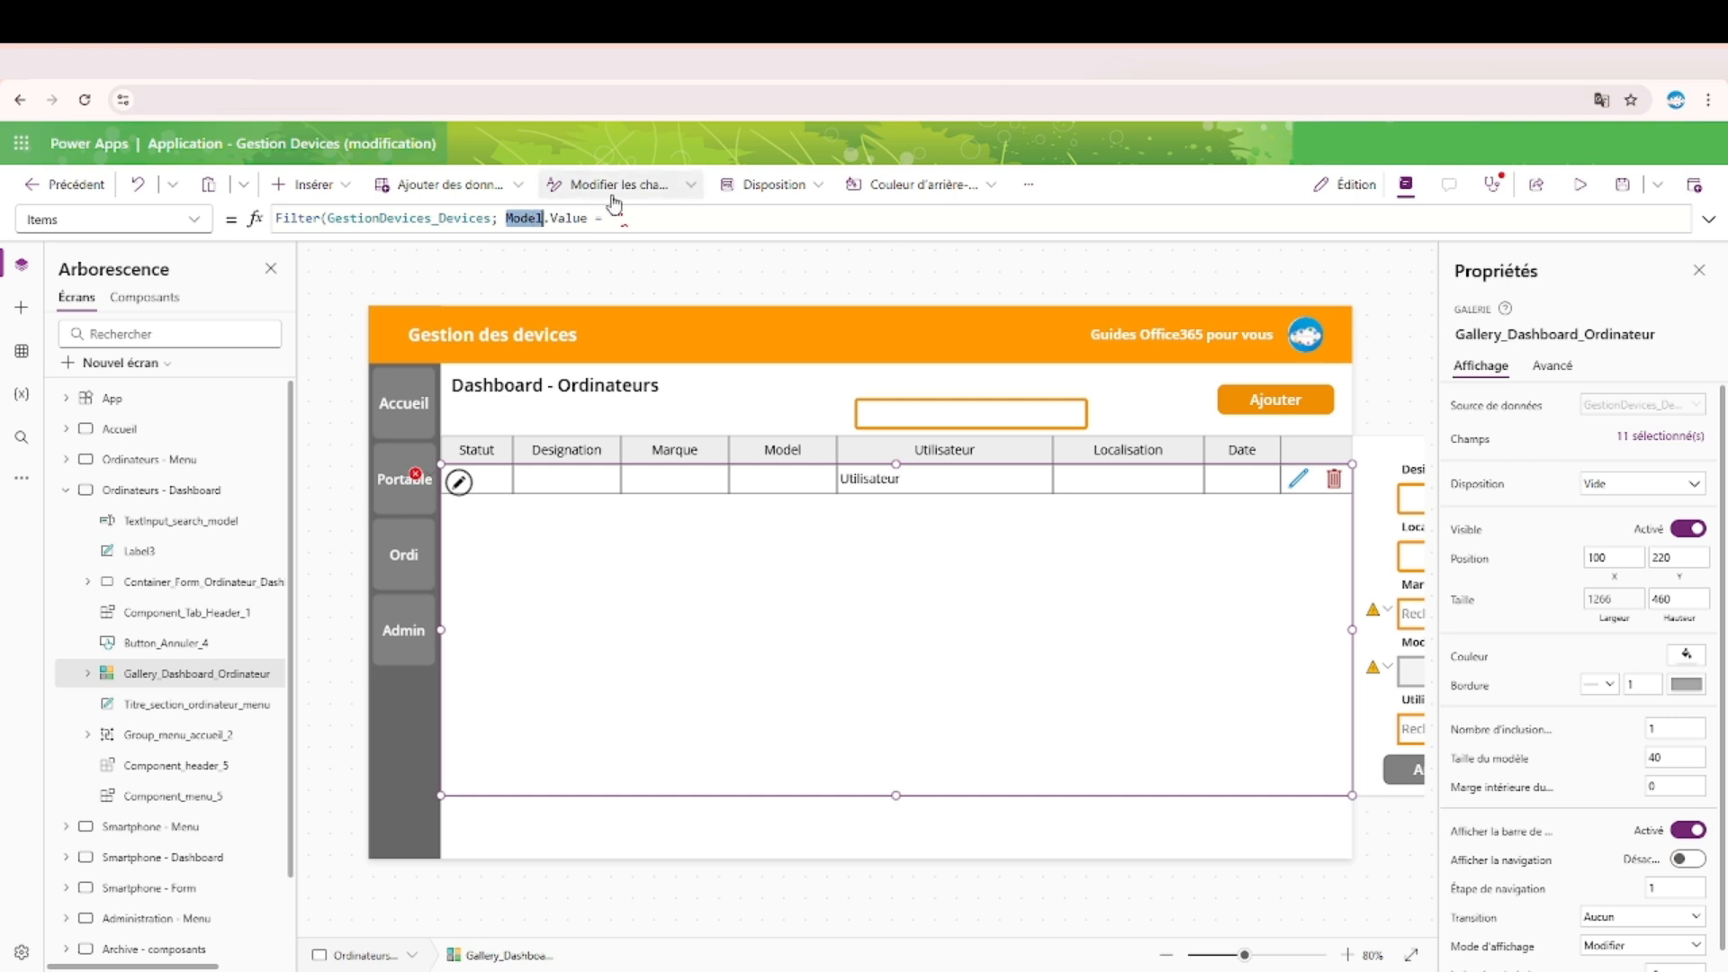
pyautogui.click(560, 218)
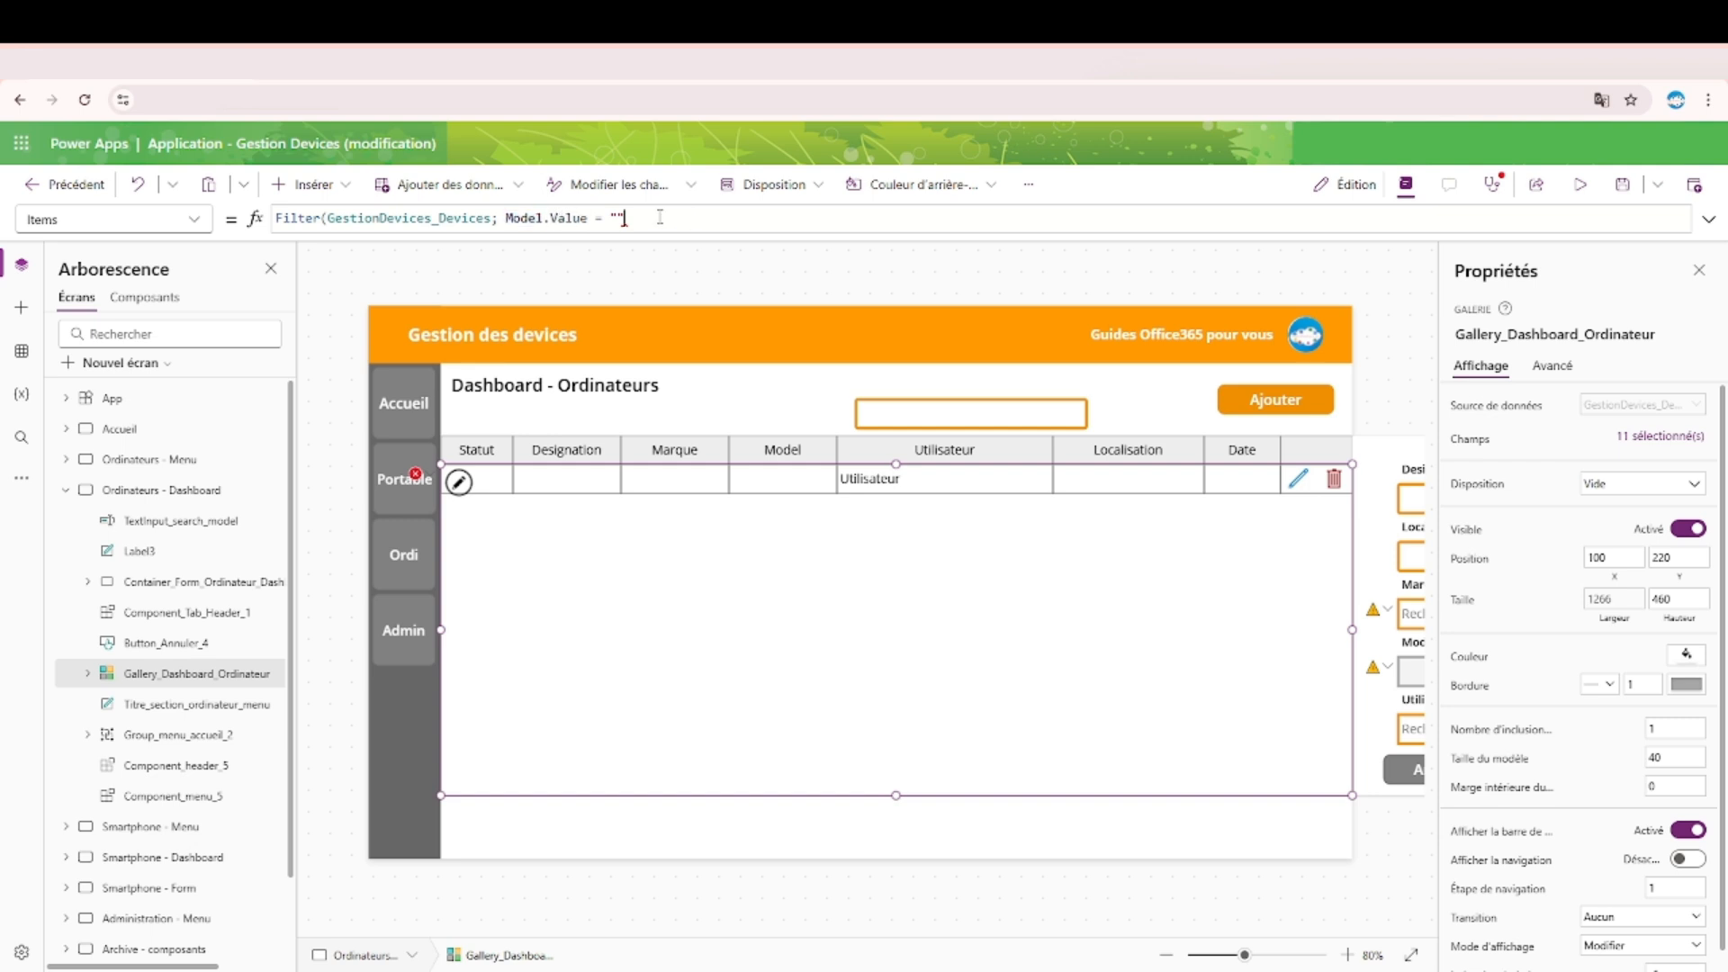
pyautogui.press('BackSpace')
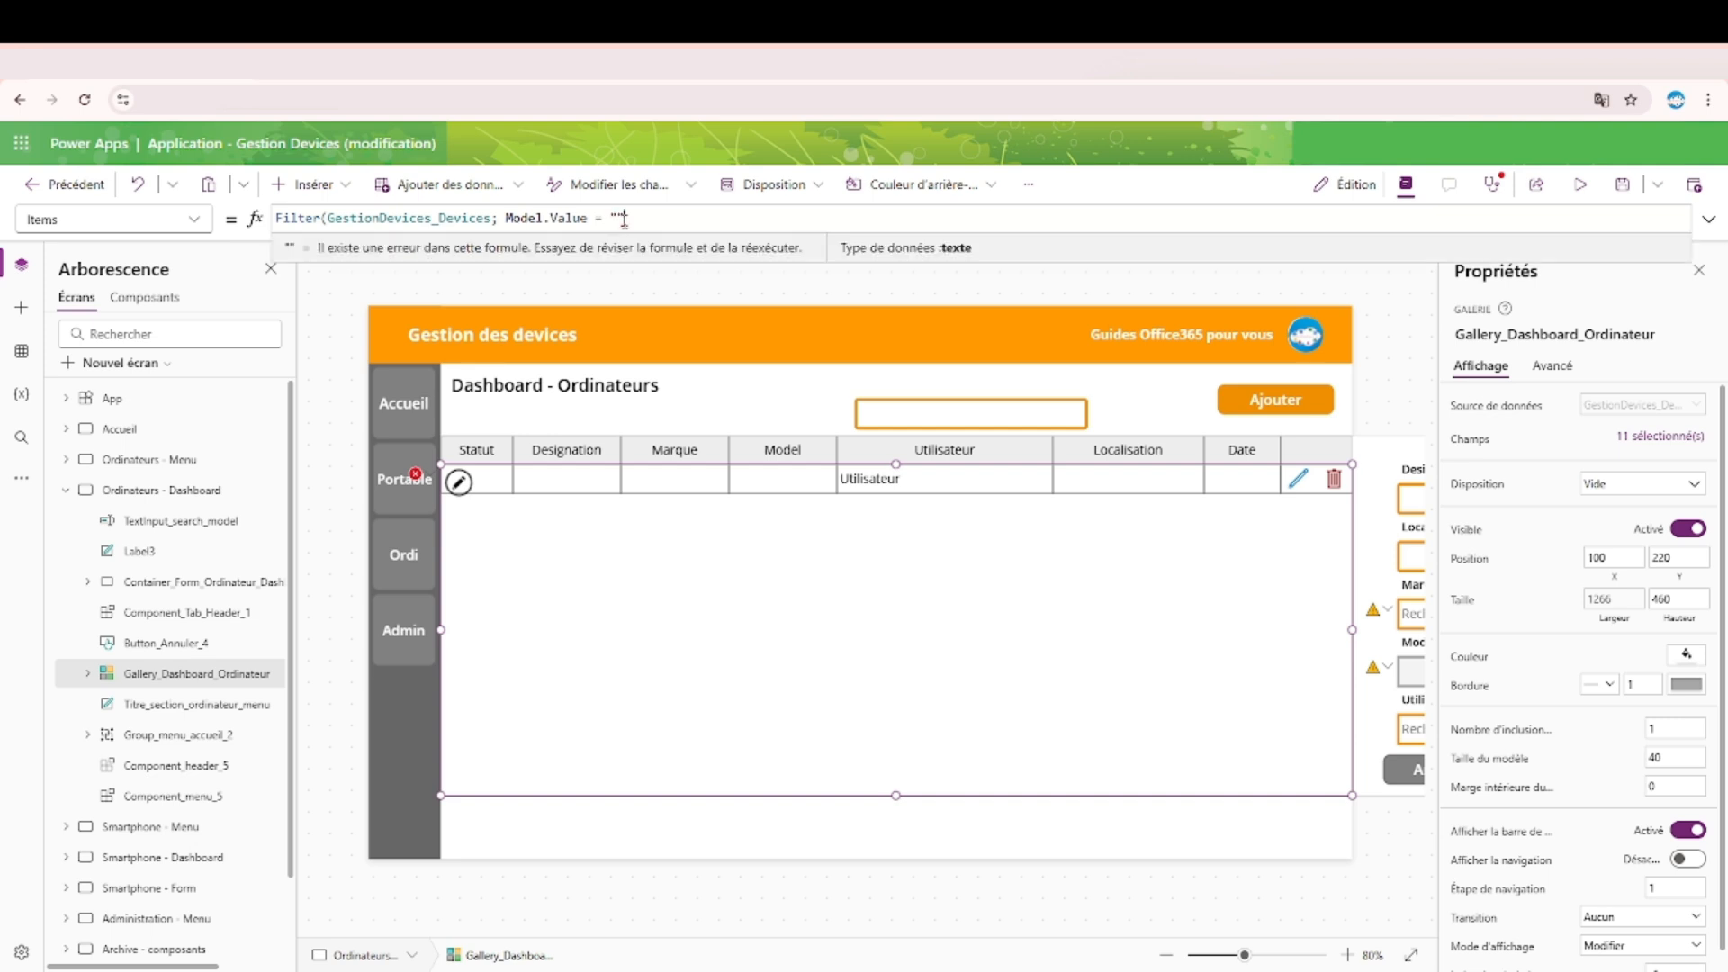
pyautogui.write(')')
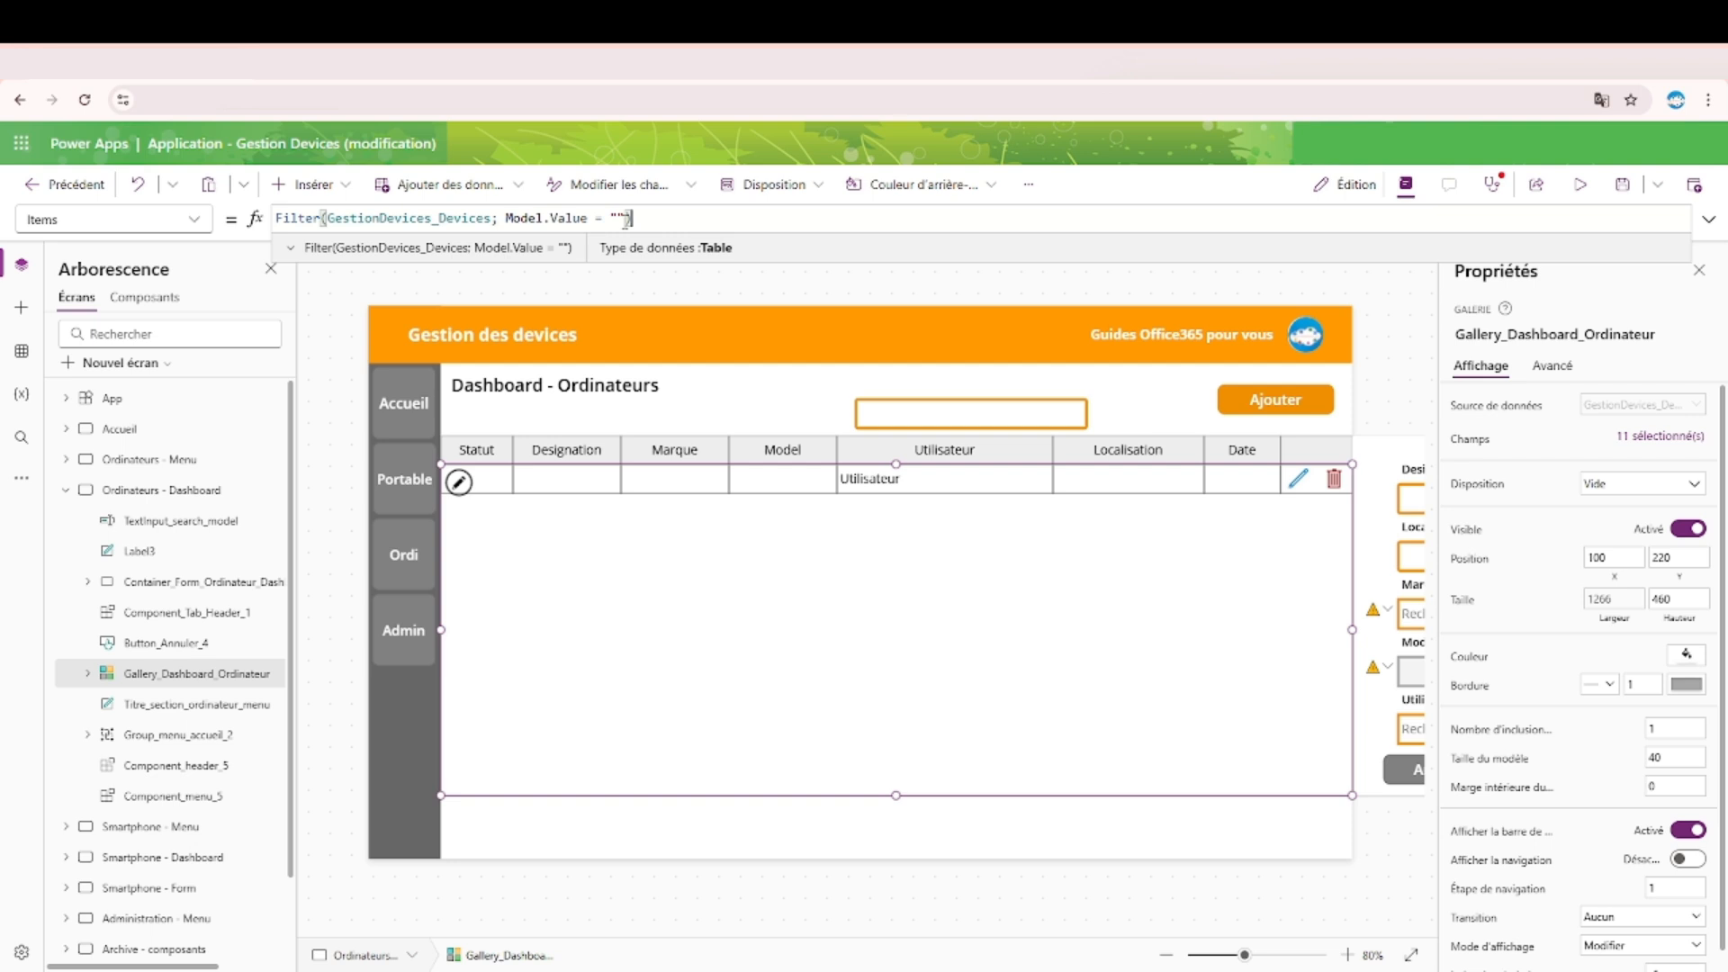
pyautogui.click(616, 218)
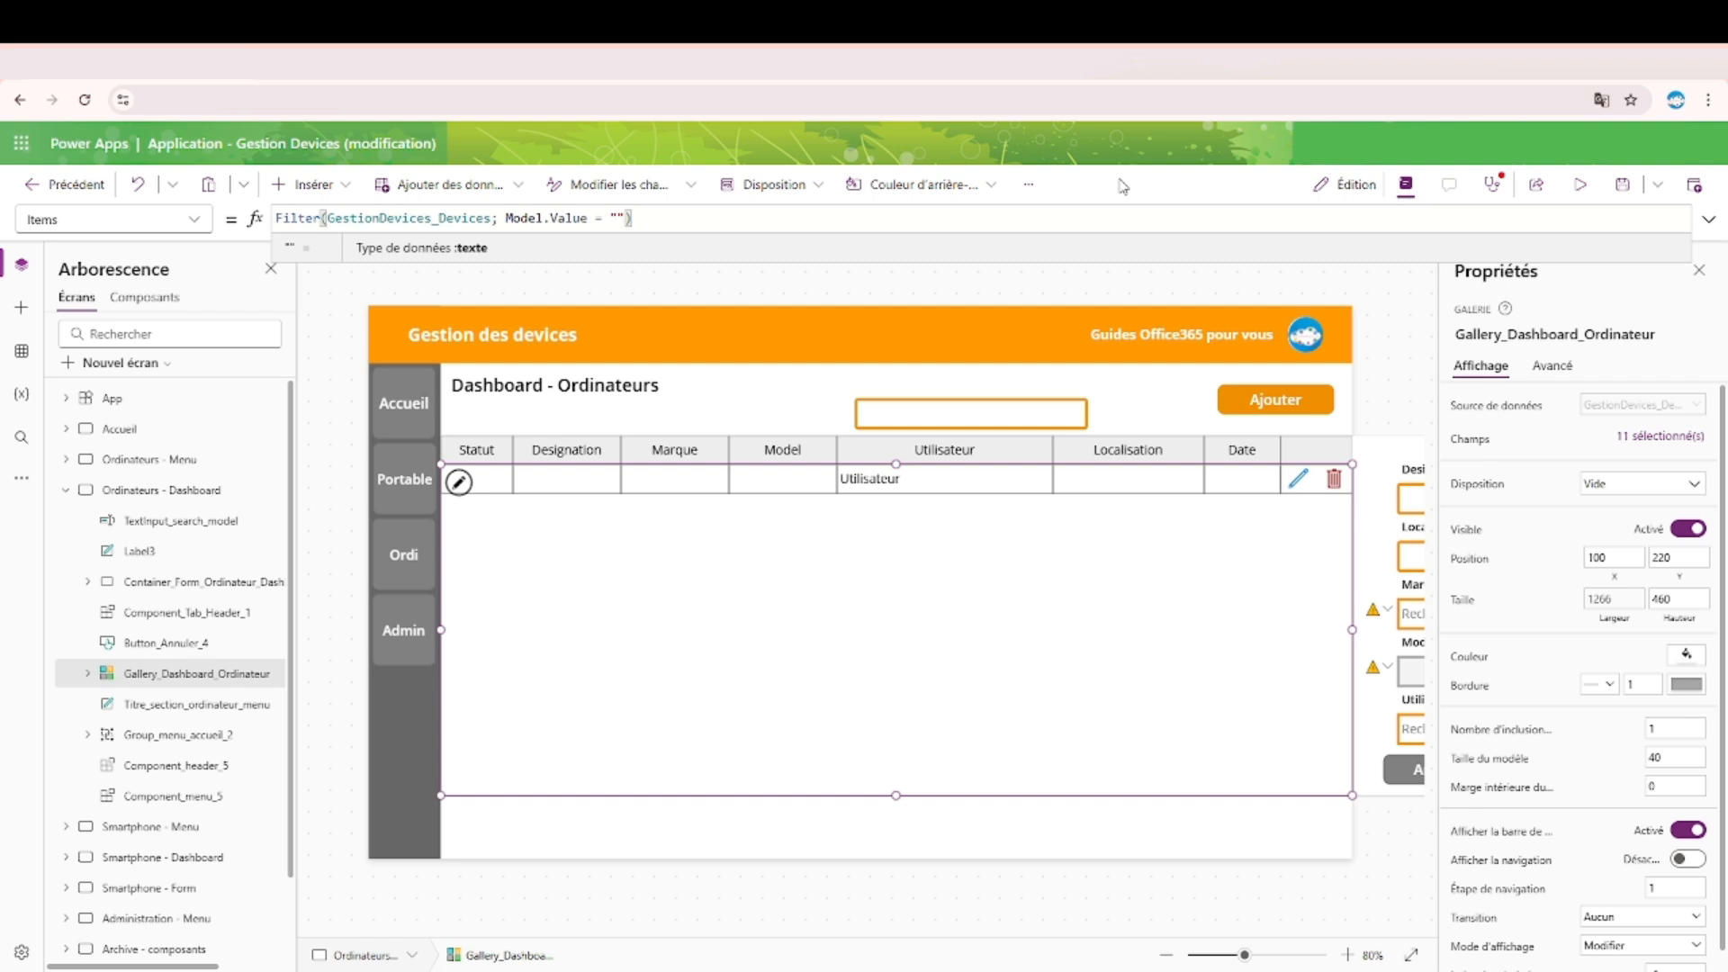
pyautogui.write('Mac')
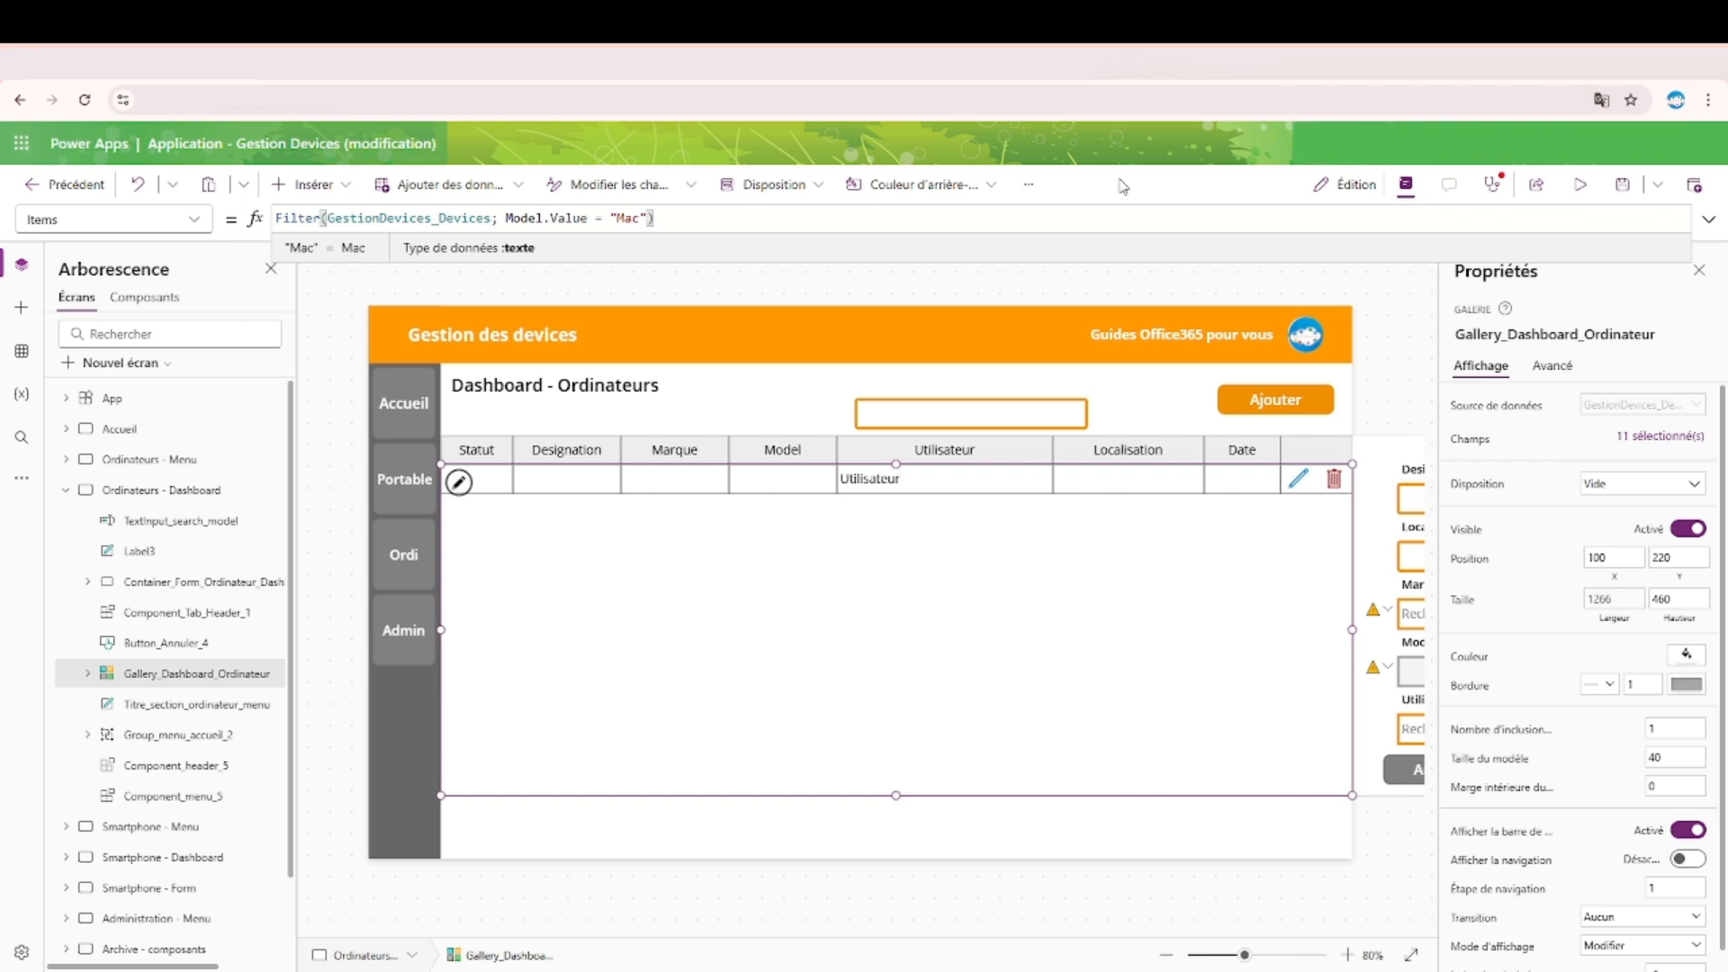
# Replace the equality condition in the gallery's filter with the partial match "Mac" in Model.Value.
pyautogui.press('BackSpace')
pyautogui.press('BackSpace')
pyautogui.press('BackSpace')
pyautogui.press('BackSpace')
pyautogui.press('BackSpace')
pyautogui.press('BackSpace')
pyautogui.press('BackSpace')
pyautogui.press('BackSpace')
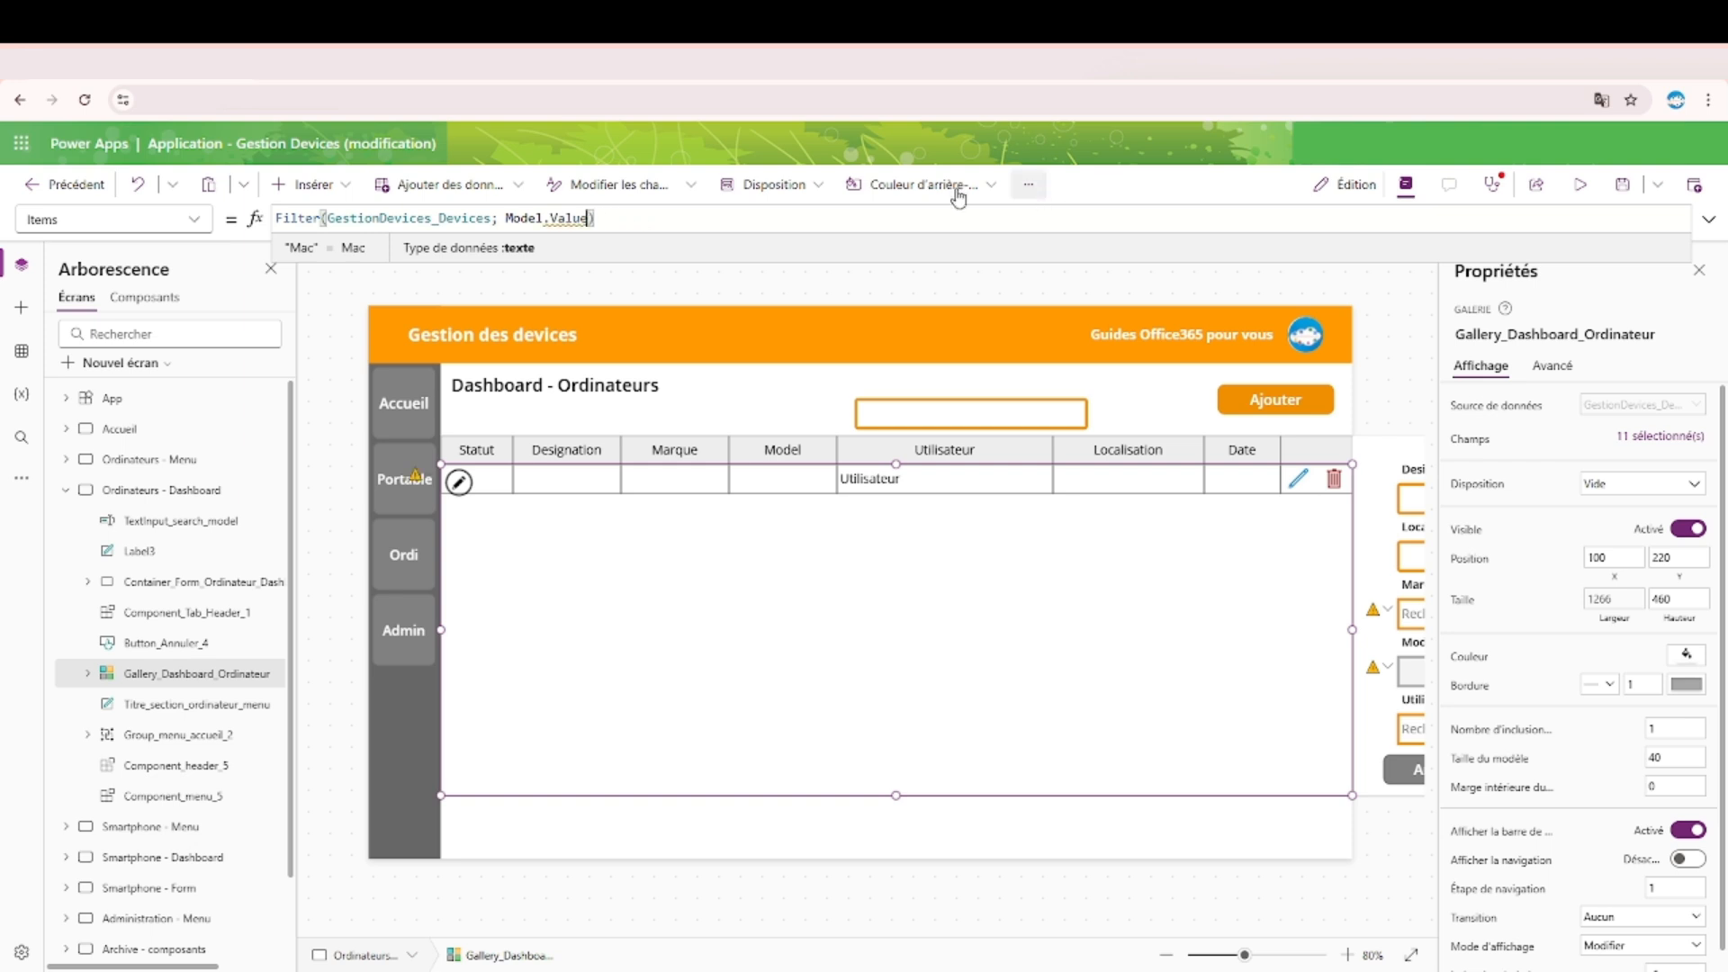
pyautogui.write('"" in')
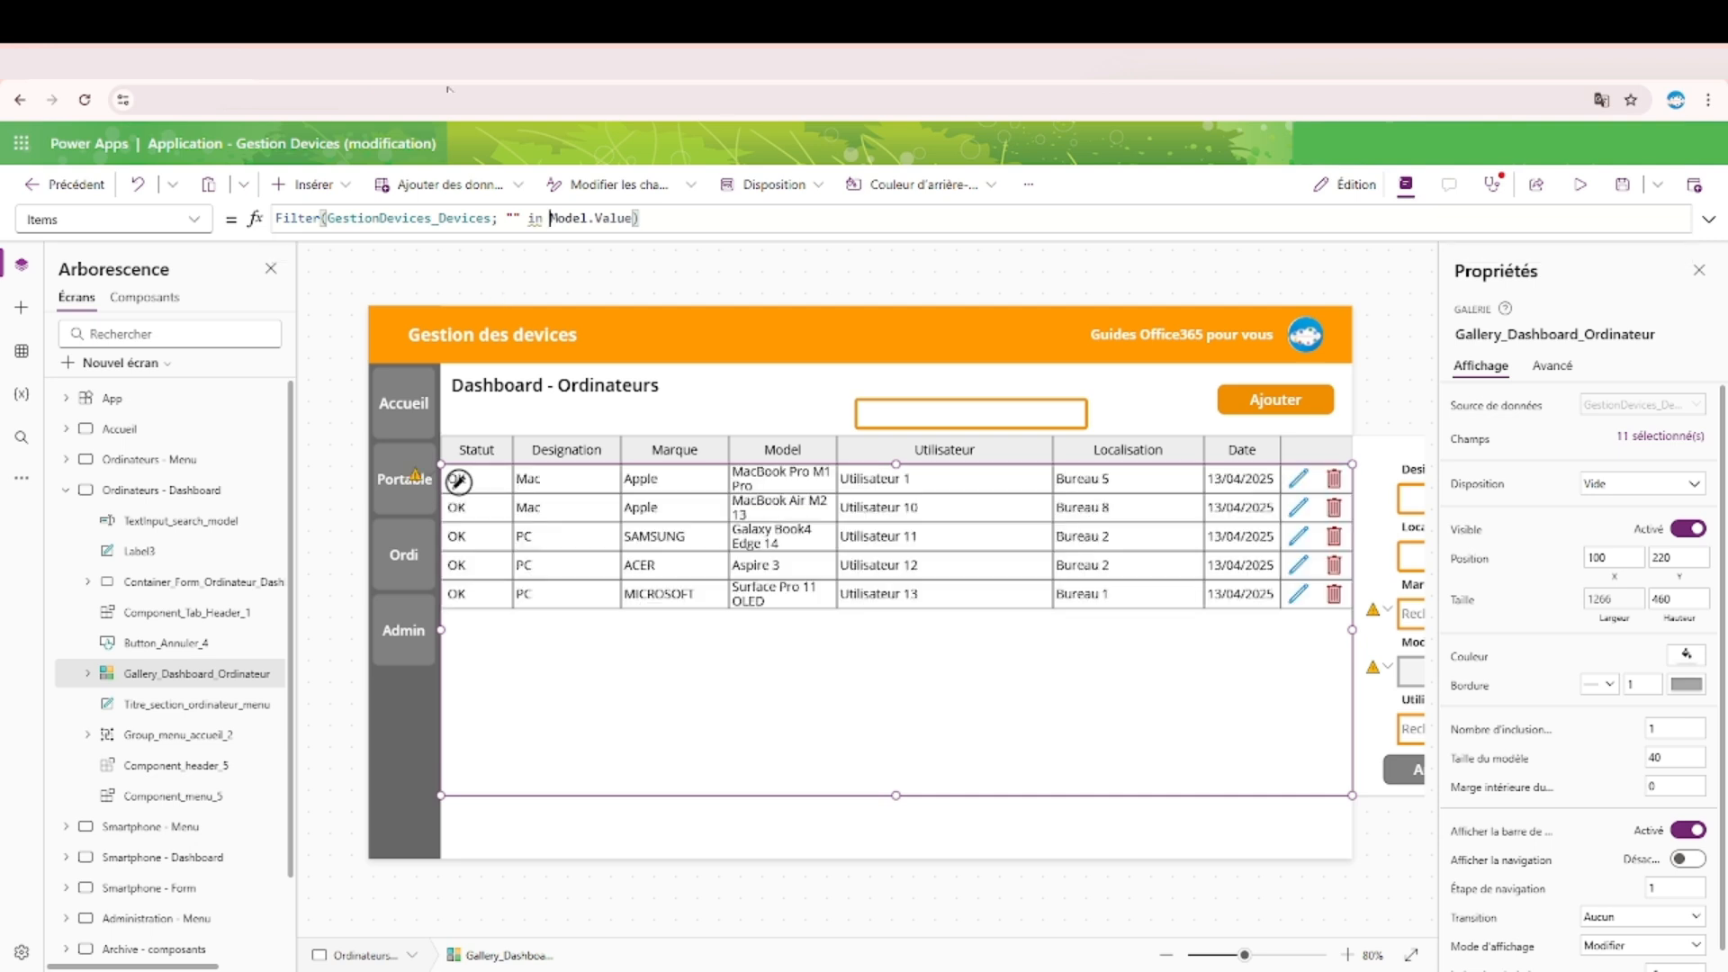
pyautogui.doubleClick(615, 219)
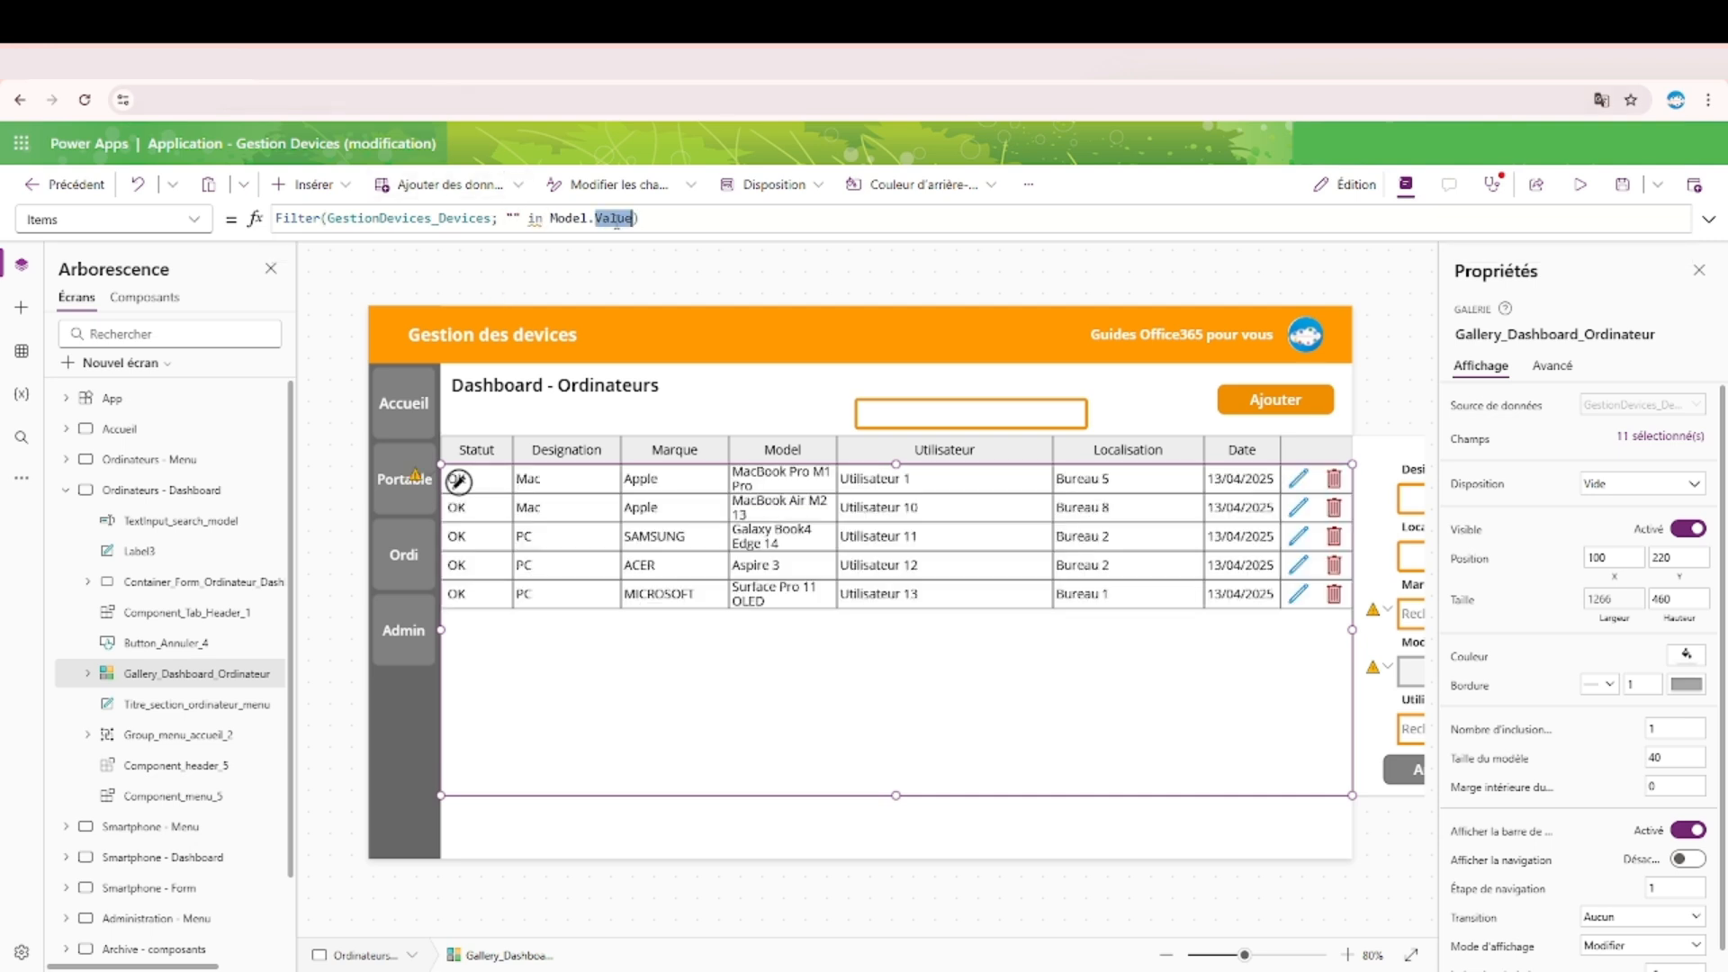
pyautogui.click(514, 218)
pyautogui.write('Mac')
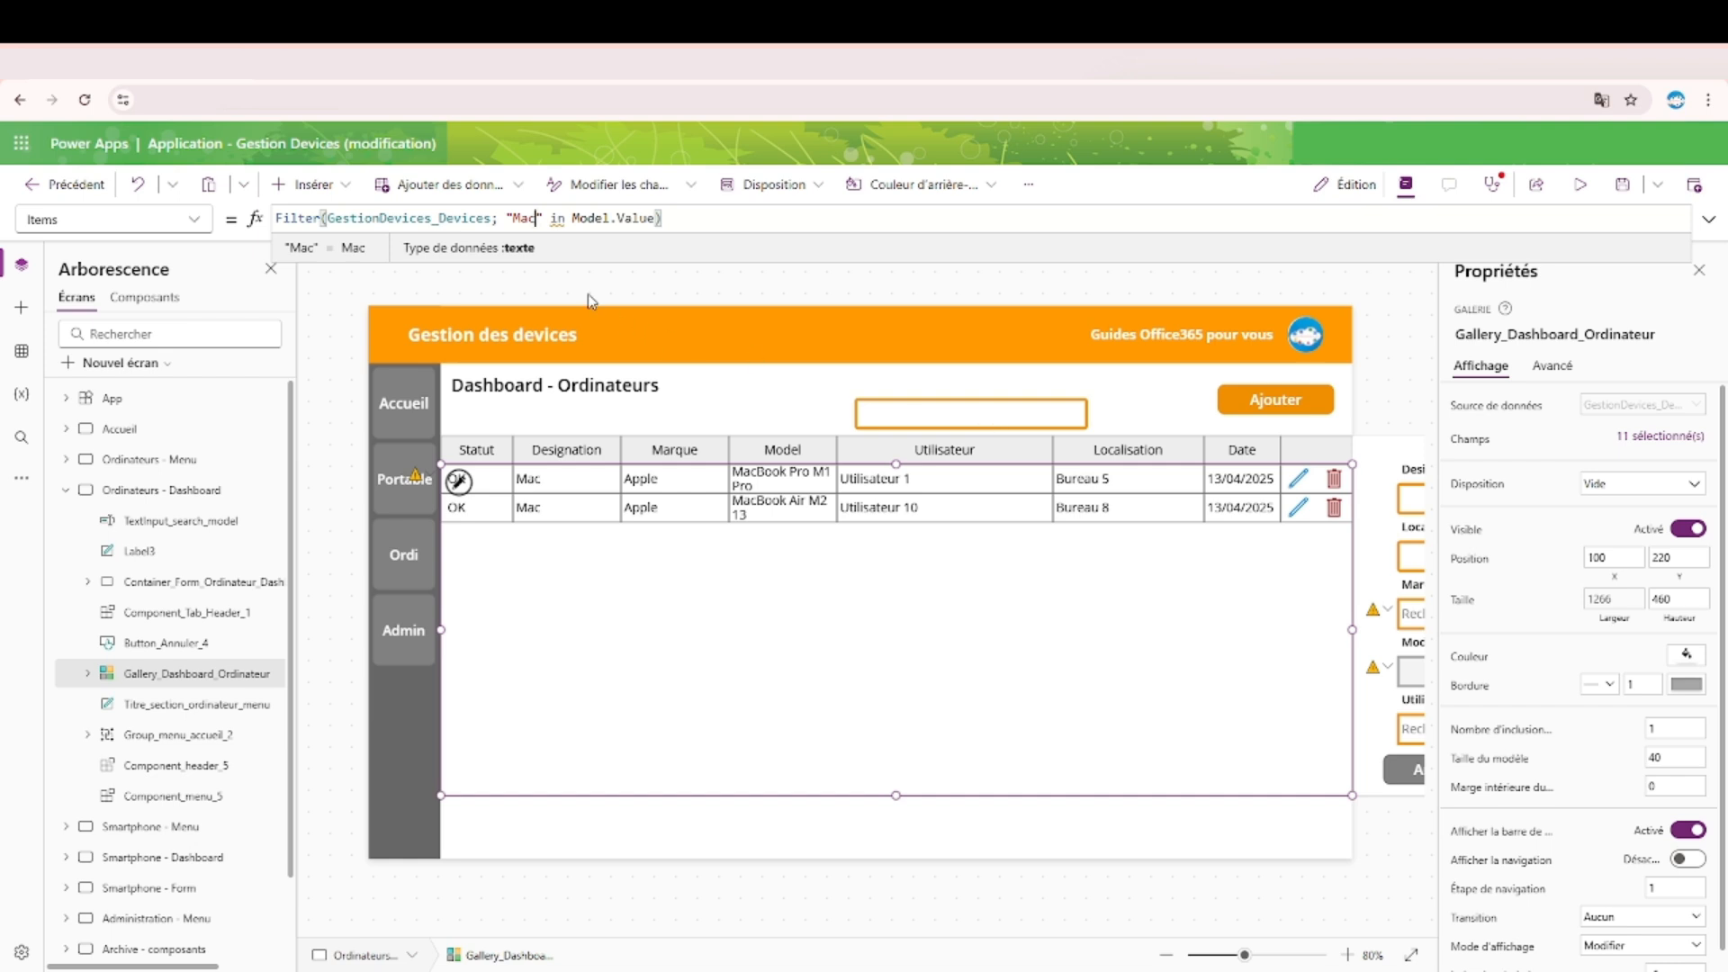
# Replace the fixed "Mac" text in the gallery's filter with the search box's value, TextInput_search_model.Text.
pyautogui.click(973, 416)
pyautogui.click(1477, 335)
pyautogui.hotkey('ctrl', 'c')
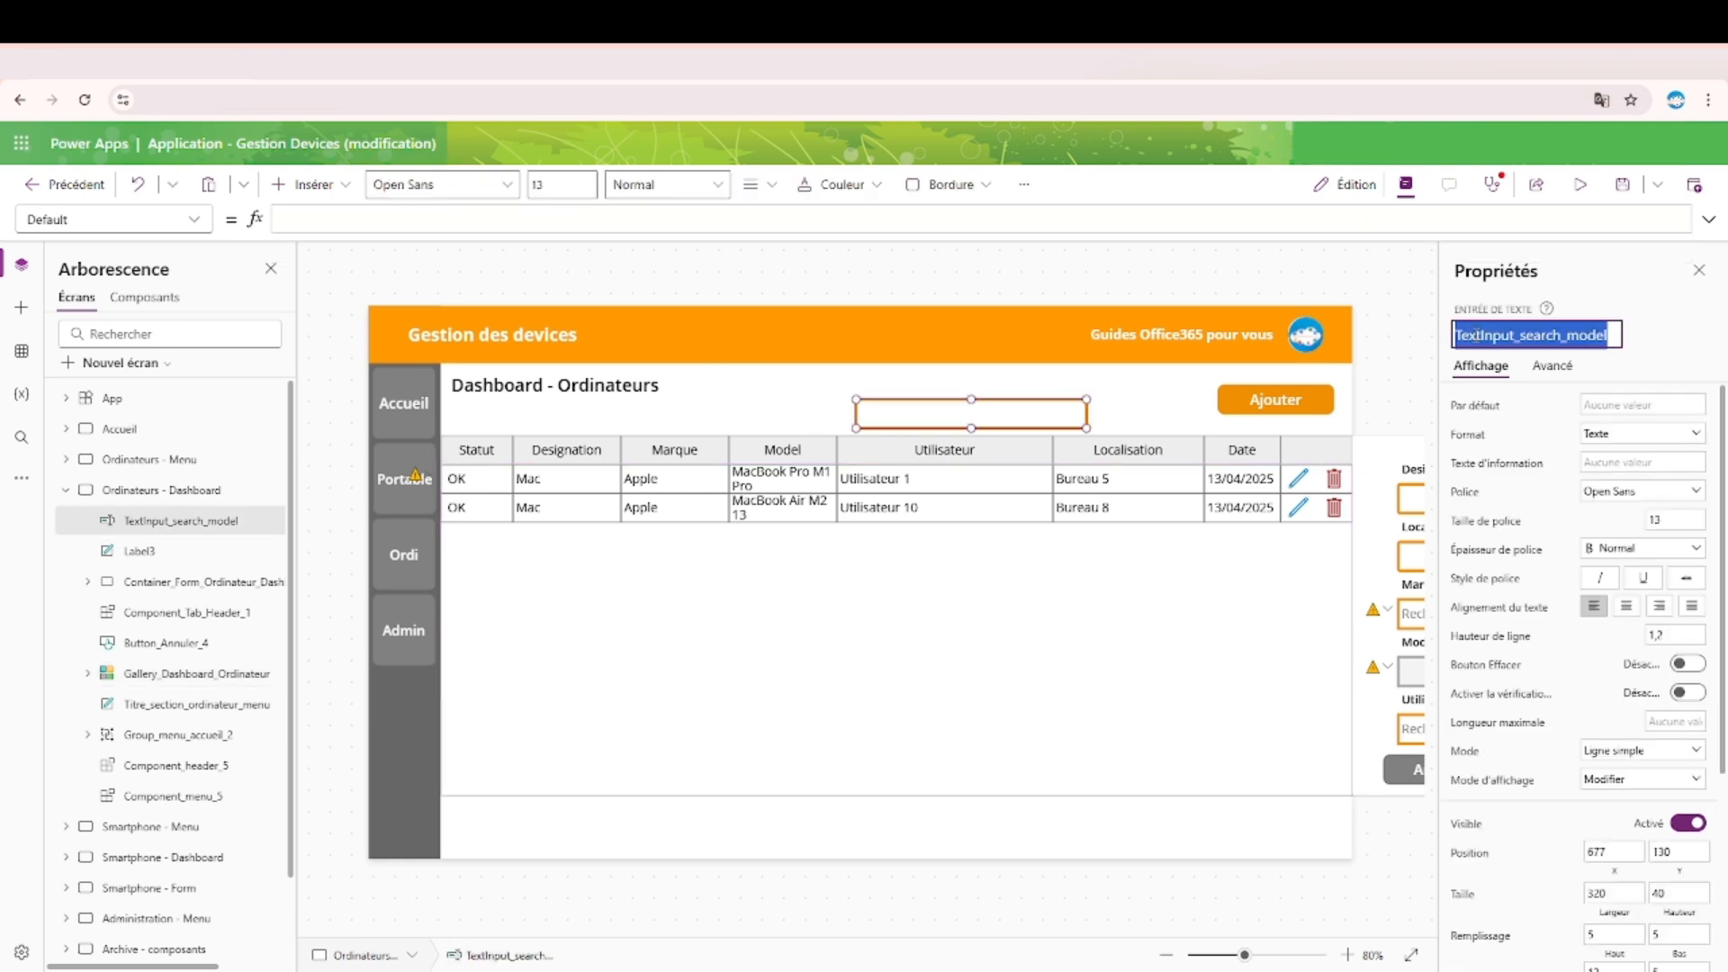
pyautogui.click(1026, 693)
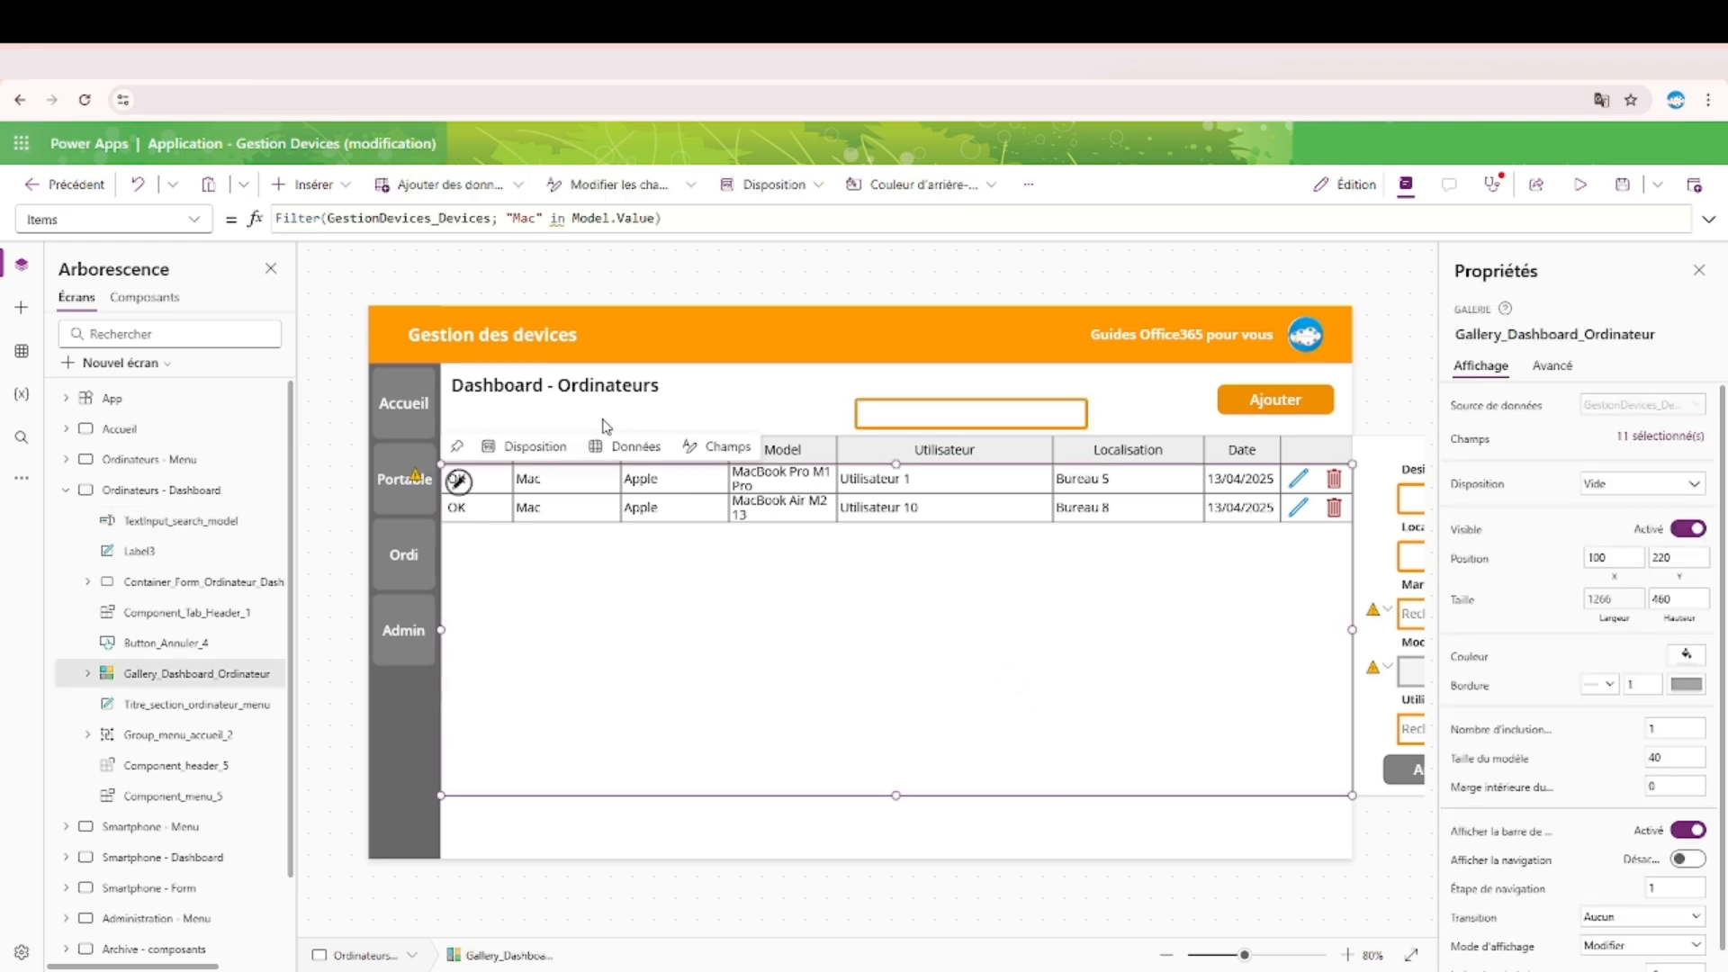
pyautogui.moveTo(541, 221); pyautogui.dragTo(505, 221)
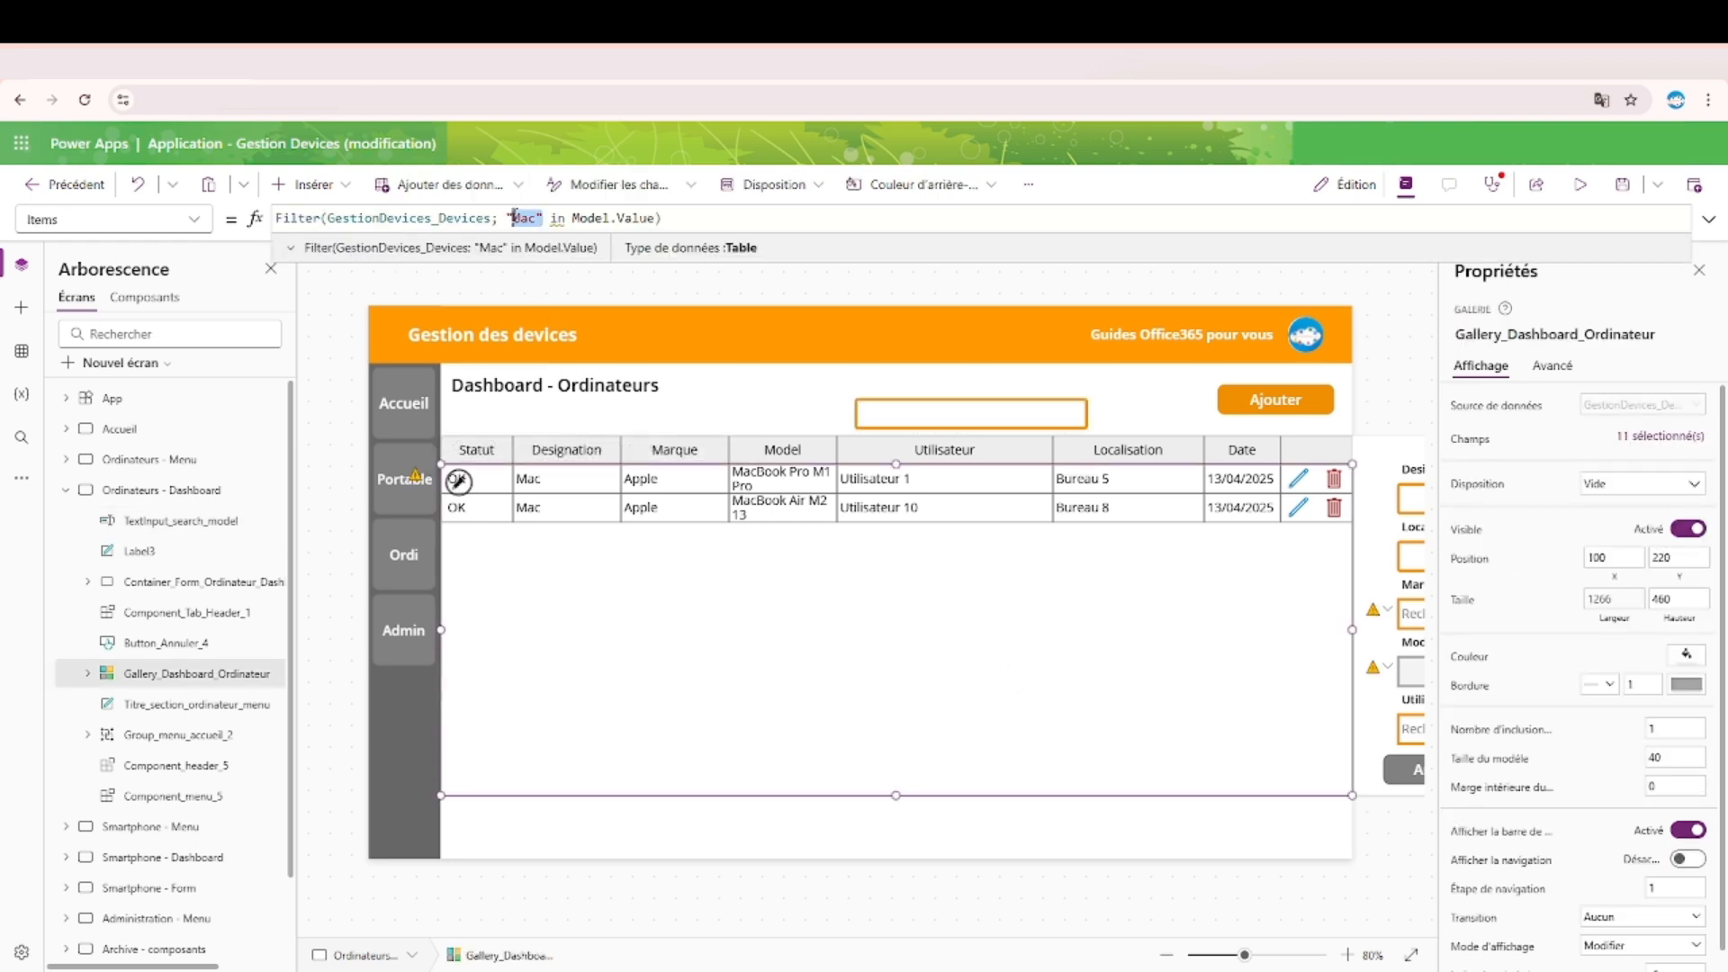
pyautogui.hotkey('ctrl', 'v')
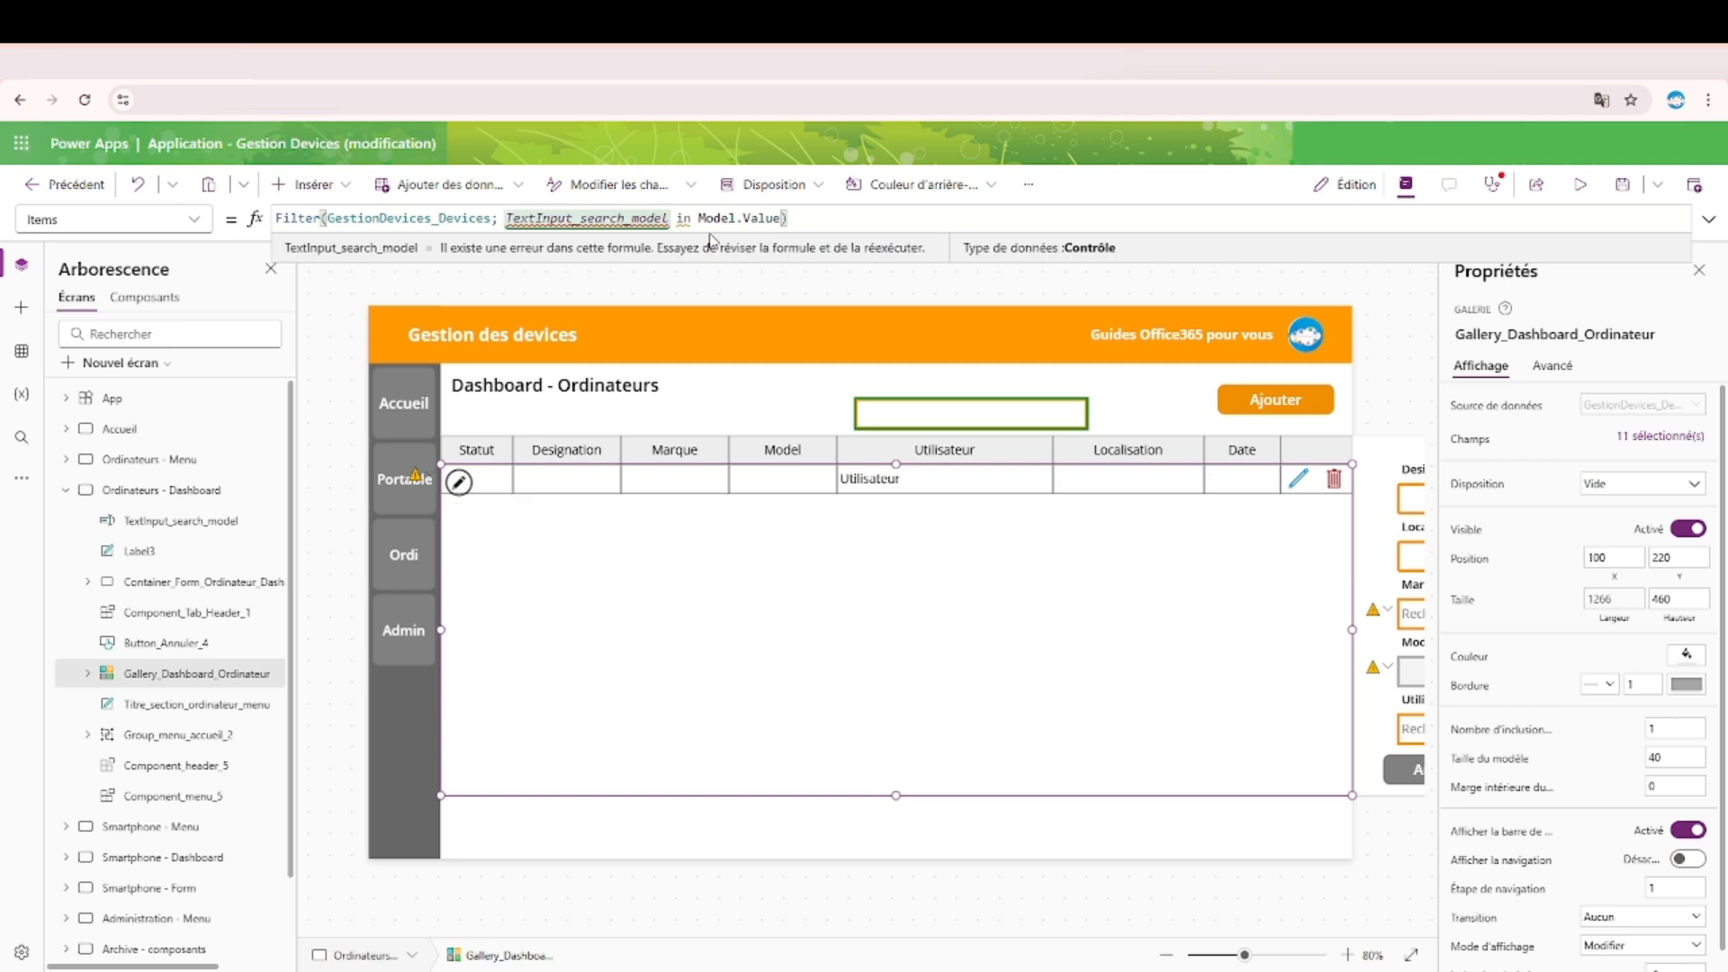
pyautogui.write('.Text')
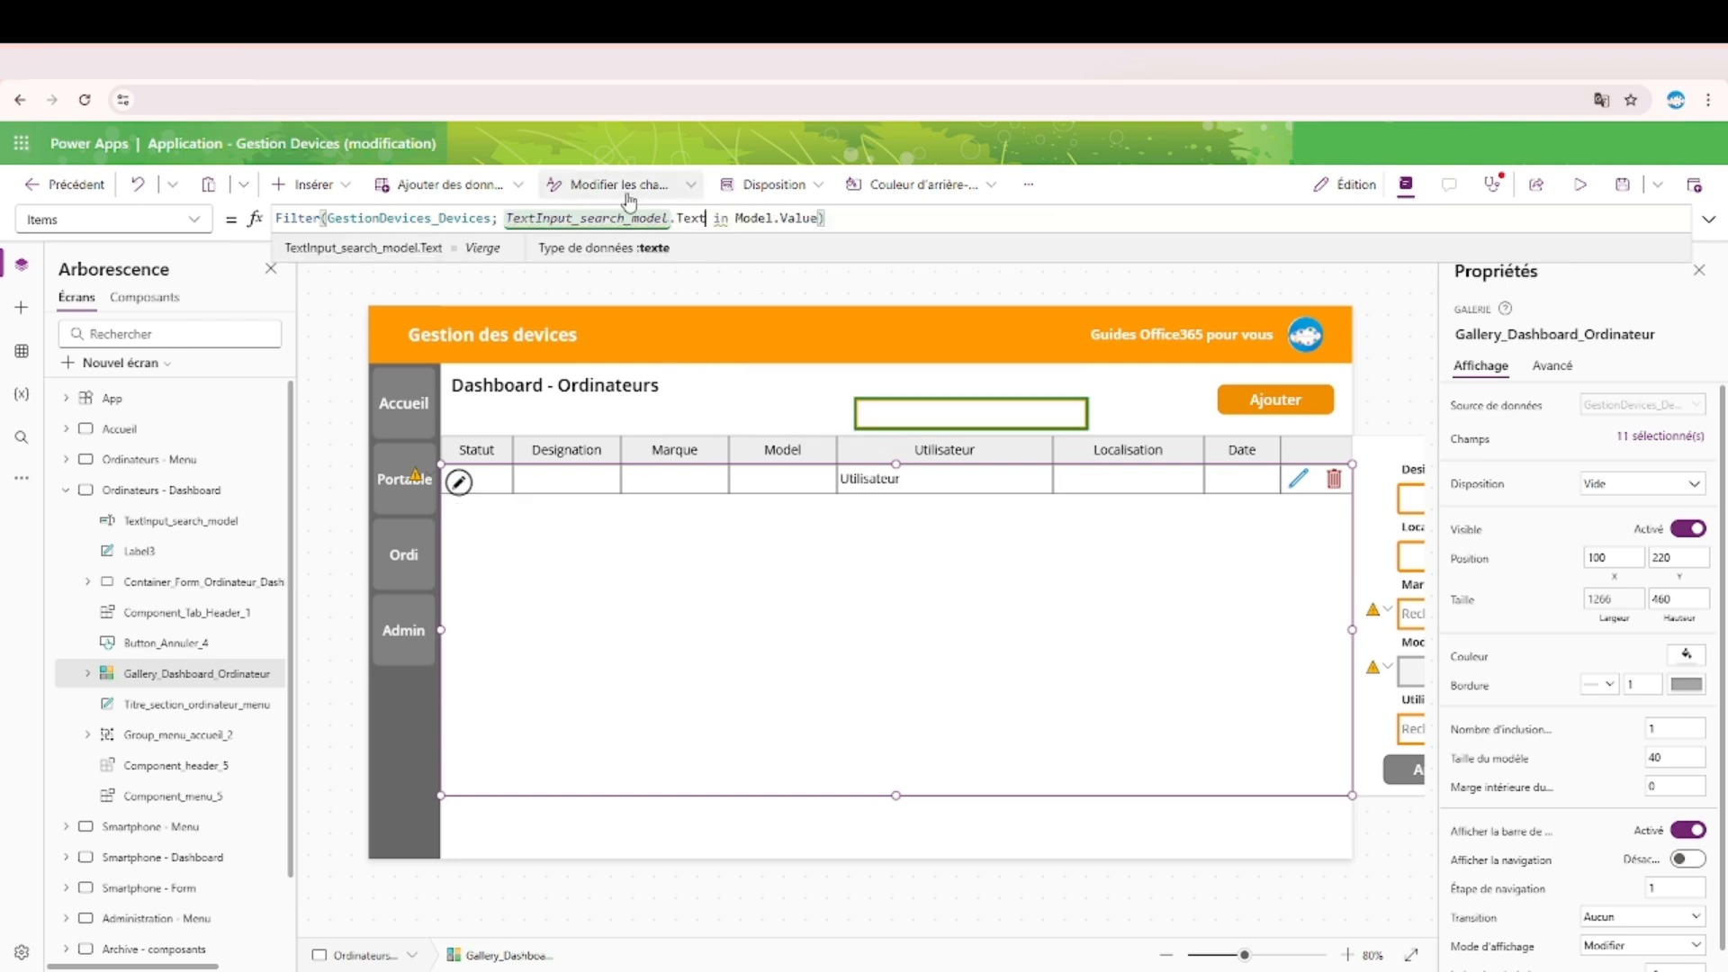
# Test the model search in the app preview by entering Mac in the search box.
pyautogui.click(1095, 355)
pyautogui.write('Mac')
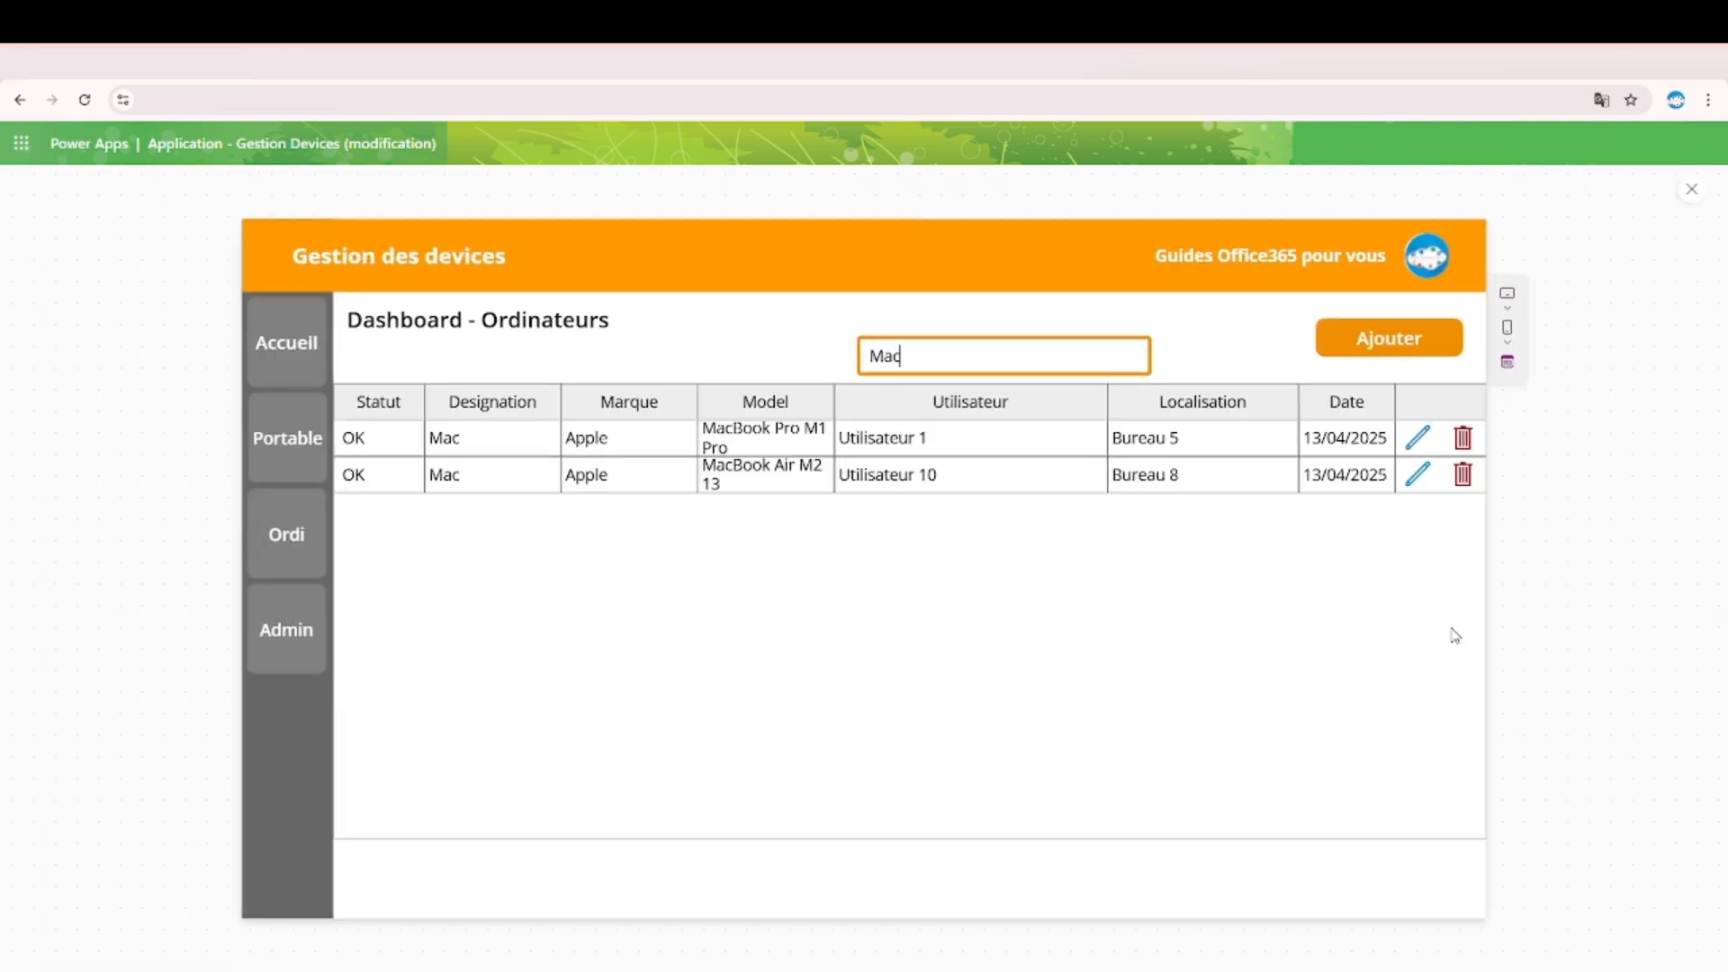
# Clear the search box in the app preview and return to the editor.
pyautogui.hotkey('ctrl', 'a')
pyautogui.press('BackSpace')
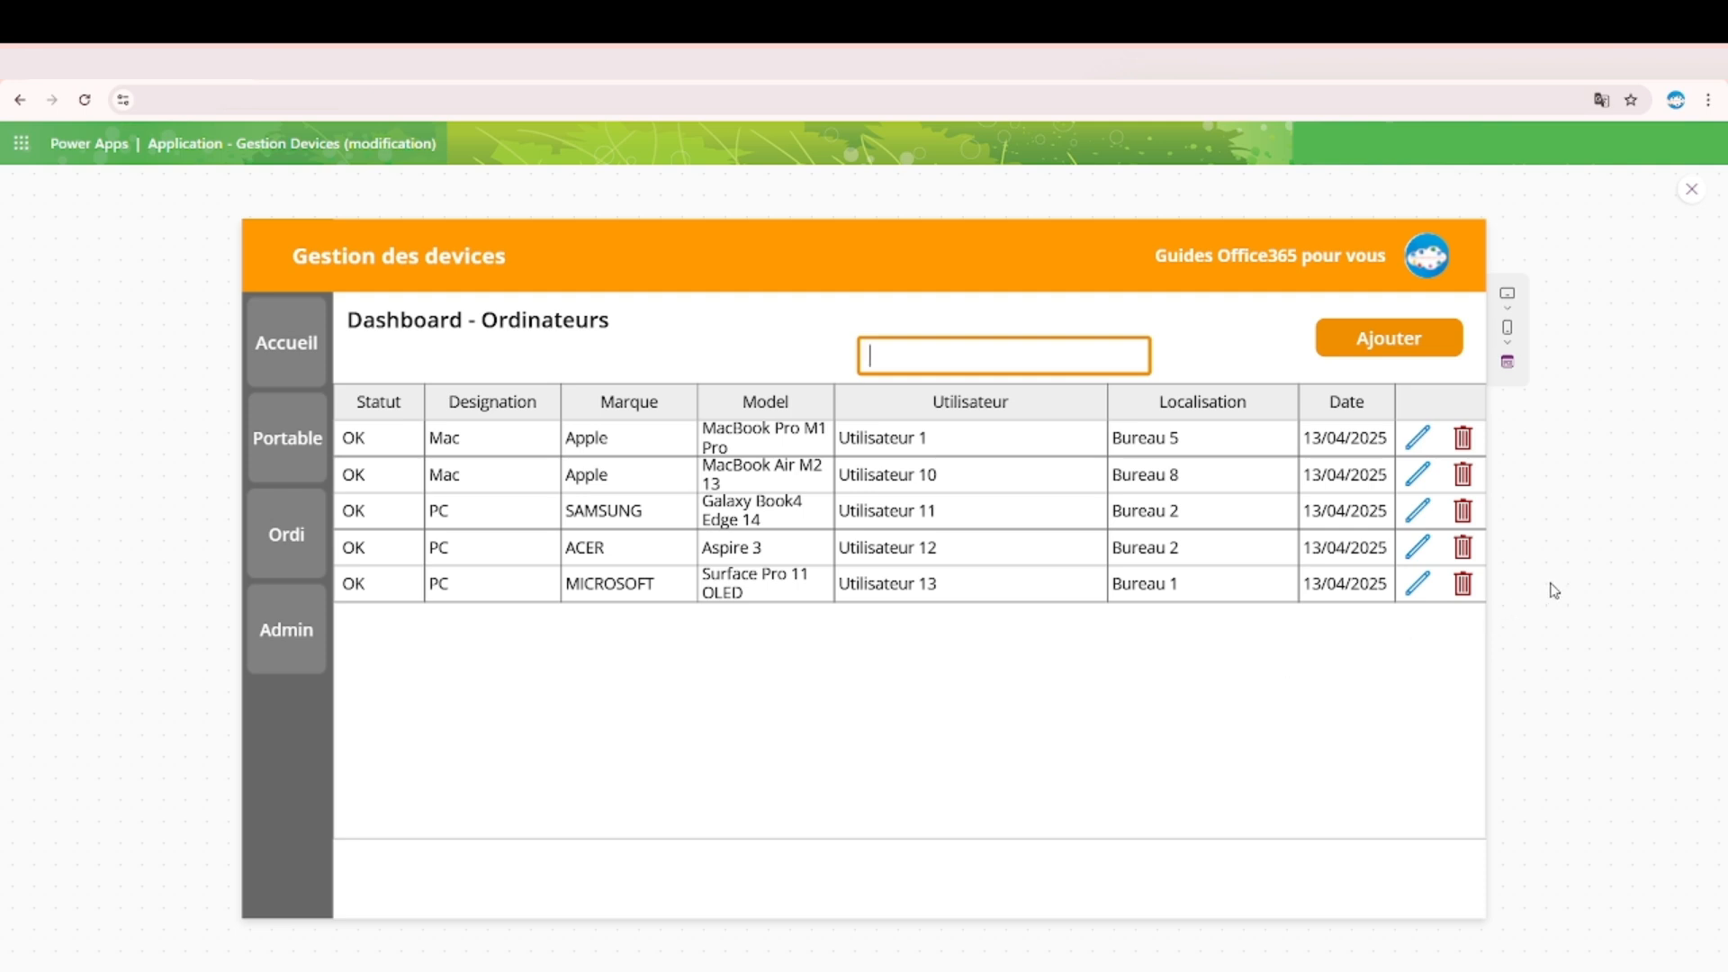
pyautogui.click(1692, 191)
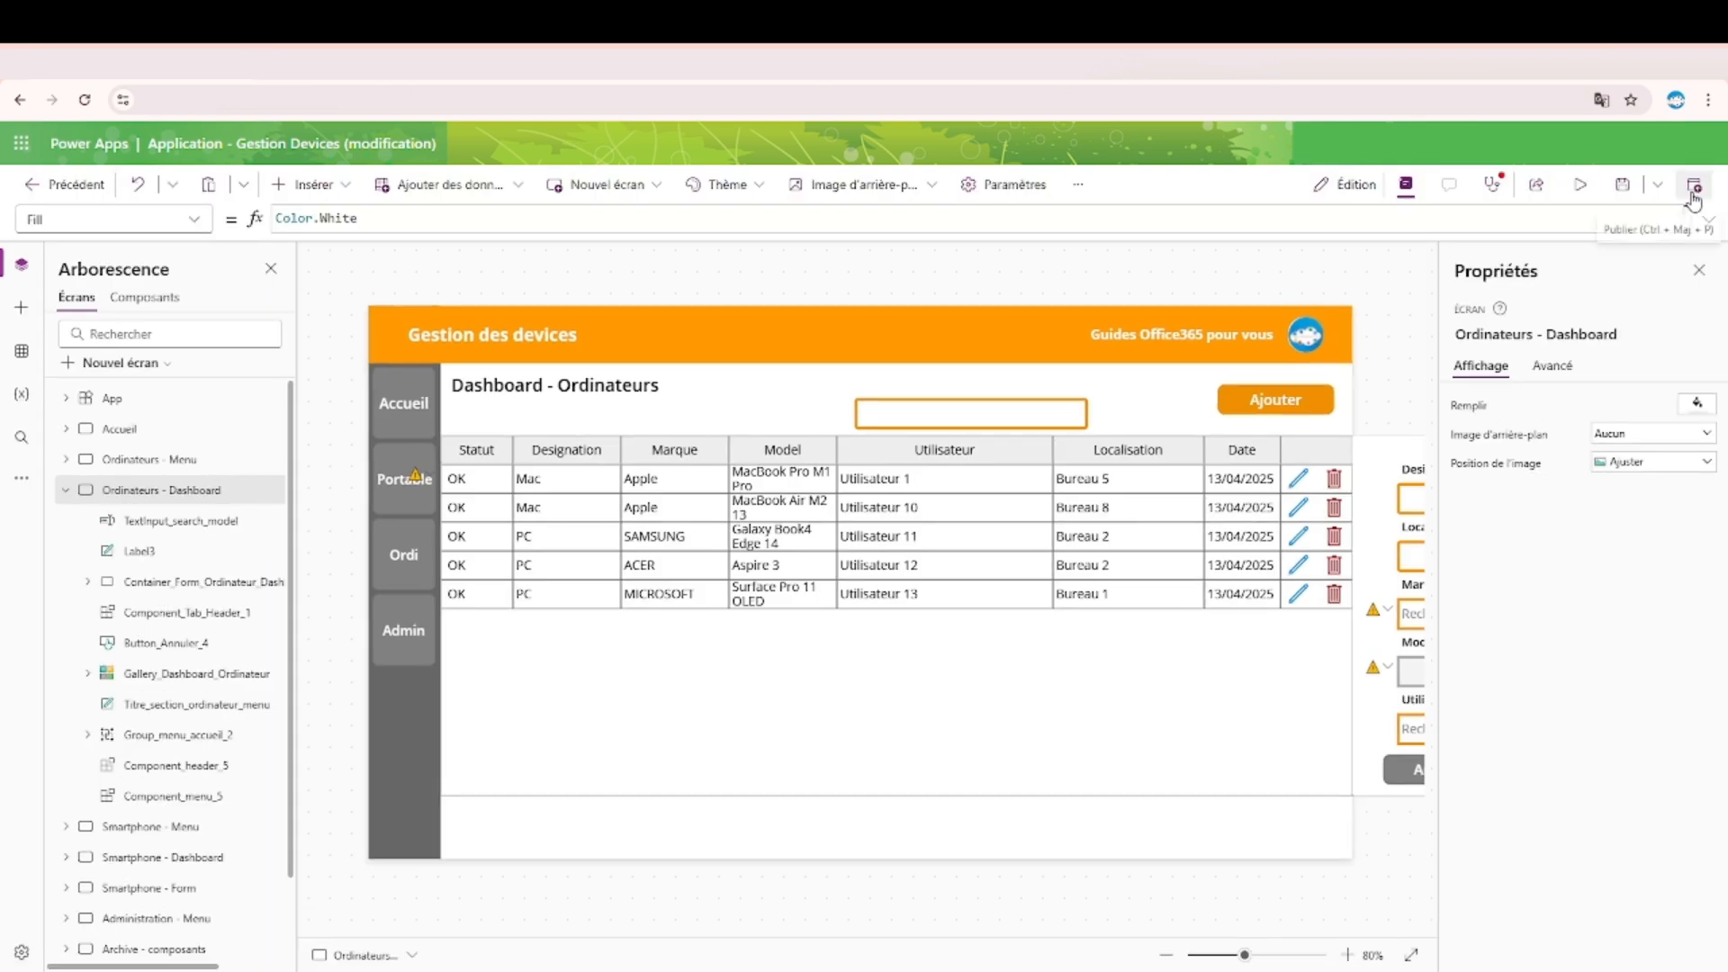
# Return to the Ordinateurs - Dashboard screen and open the device gallery's Items formula in the expanded formula editor.
pyautogui.click(102, 464)
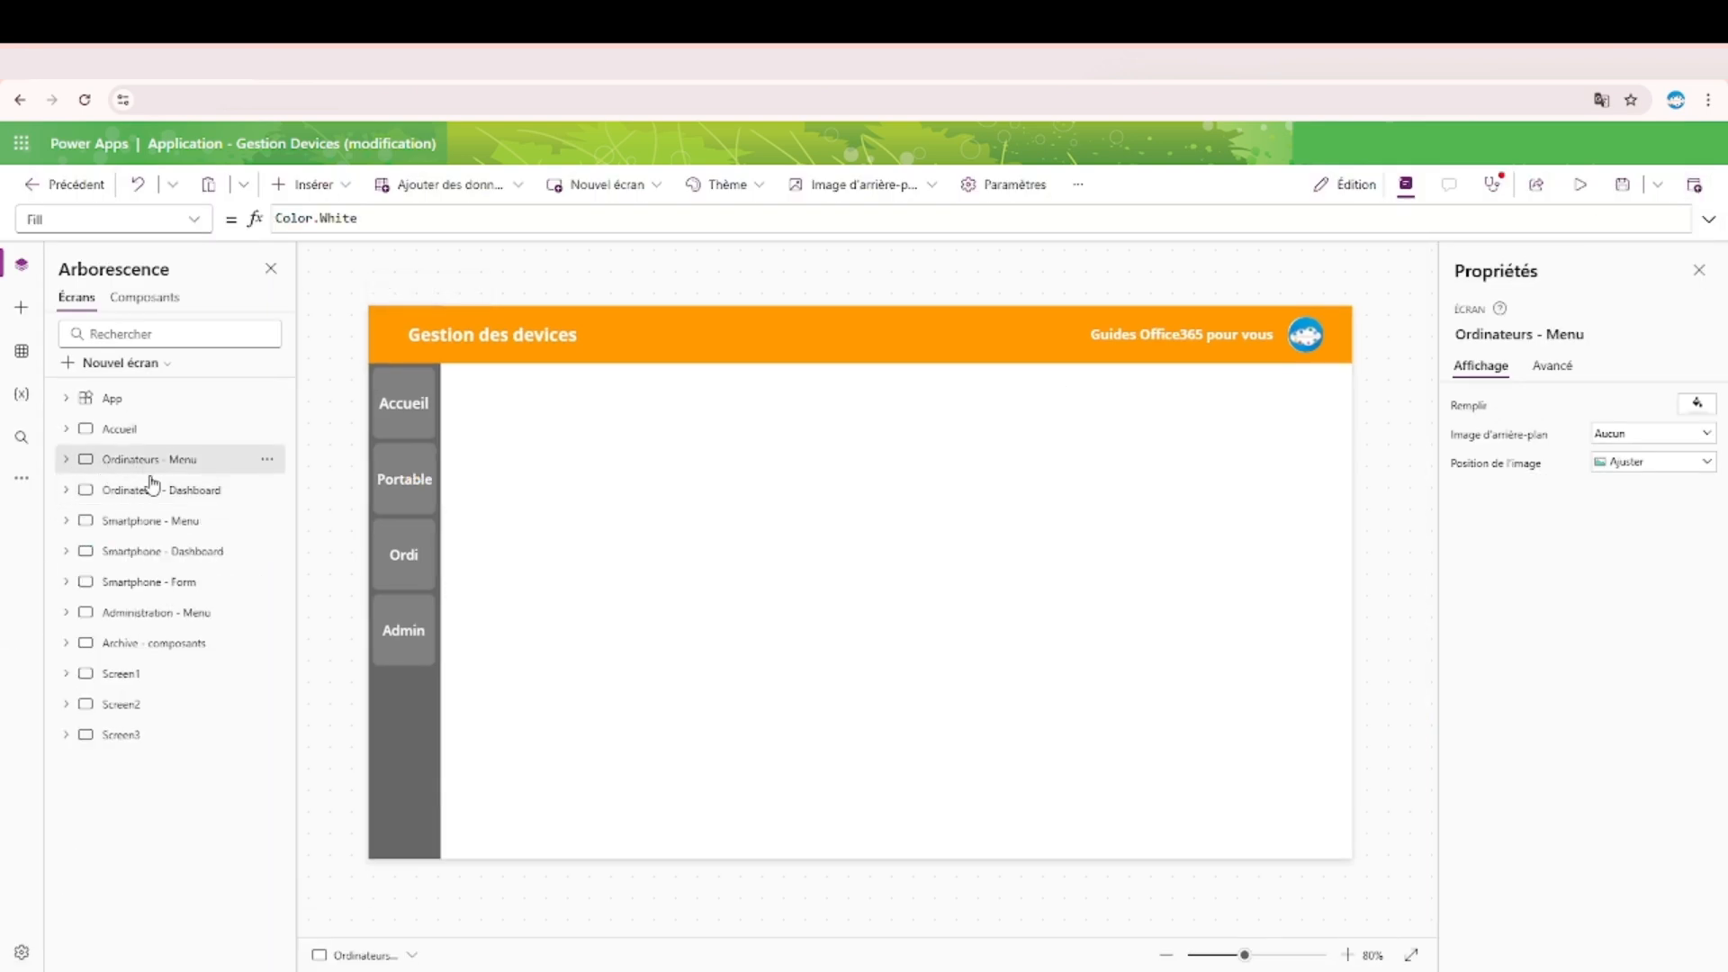
pyautogui.click(152, 489)
pyautogui.click(909, 415)
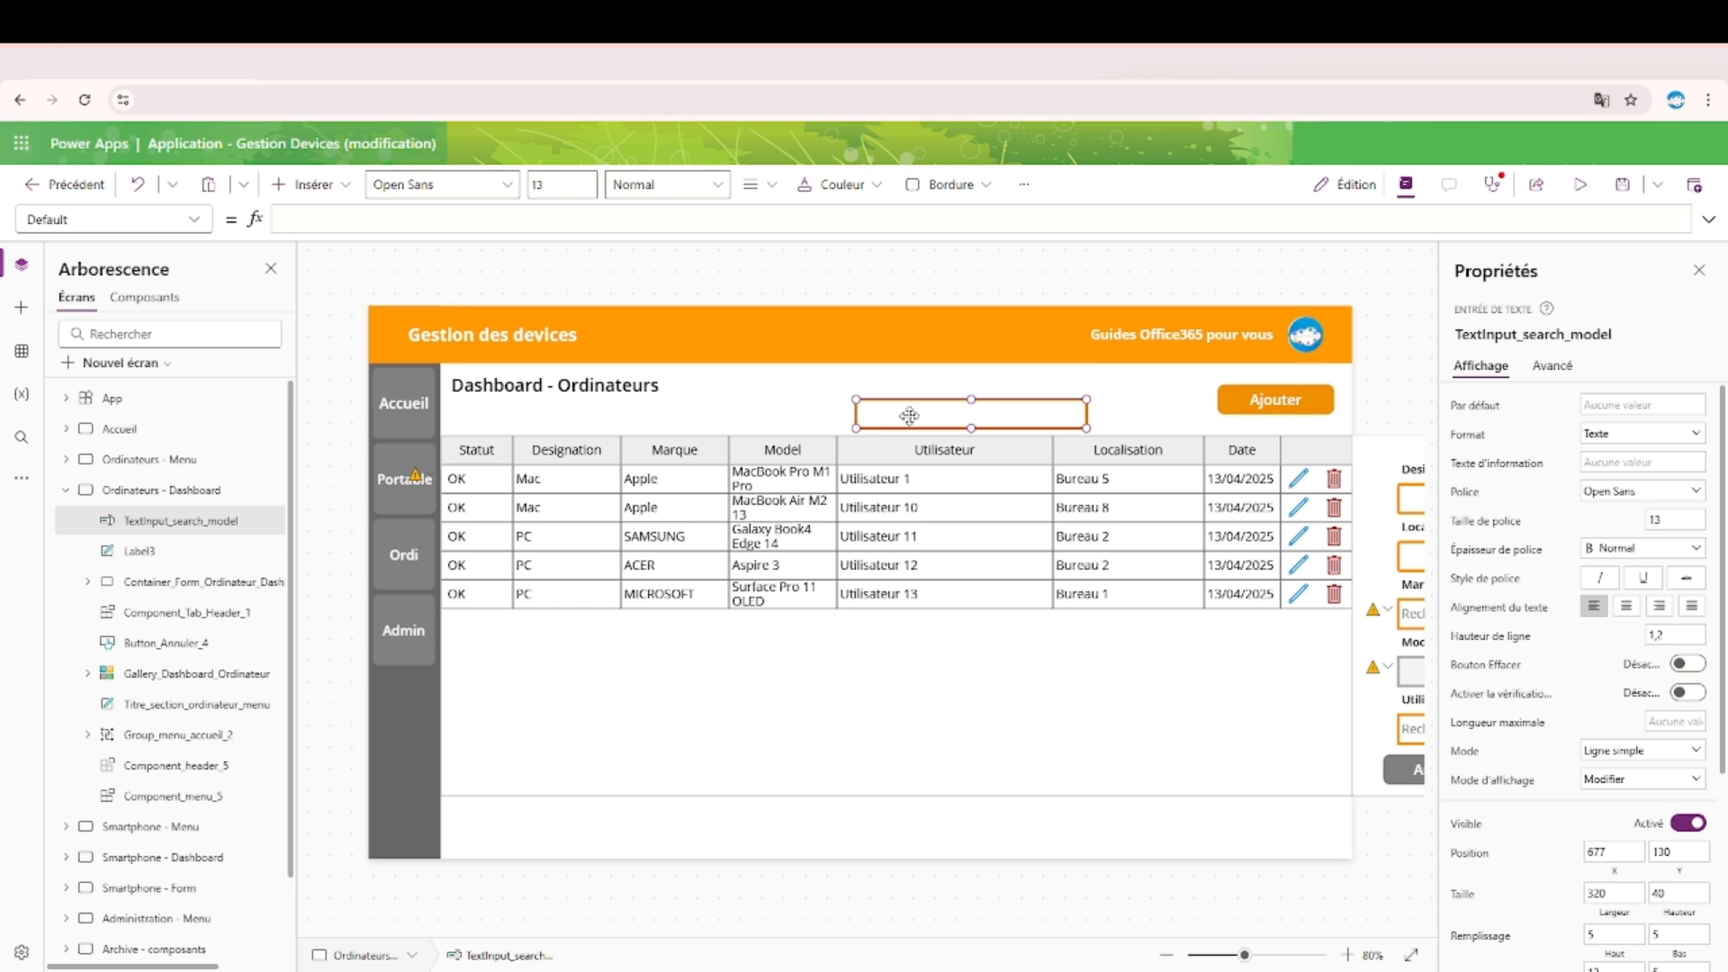
pyautogui.click(765, 747)
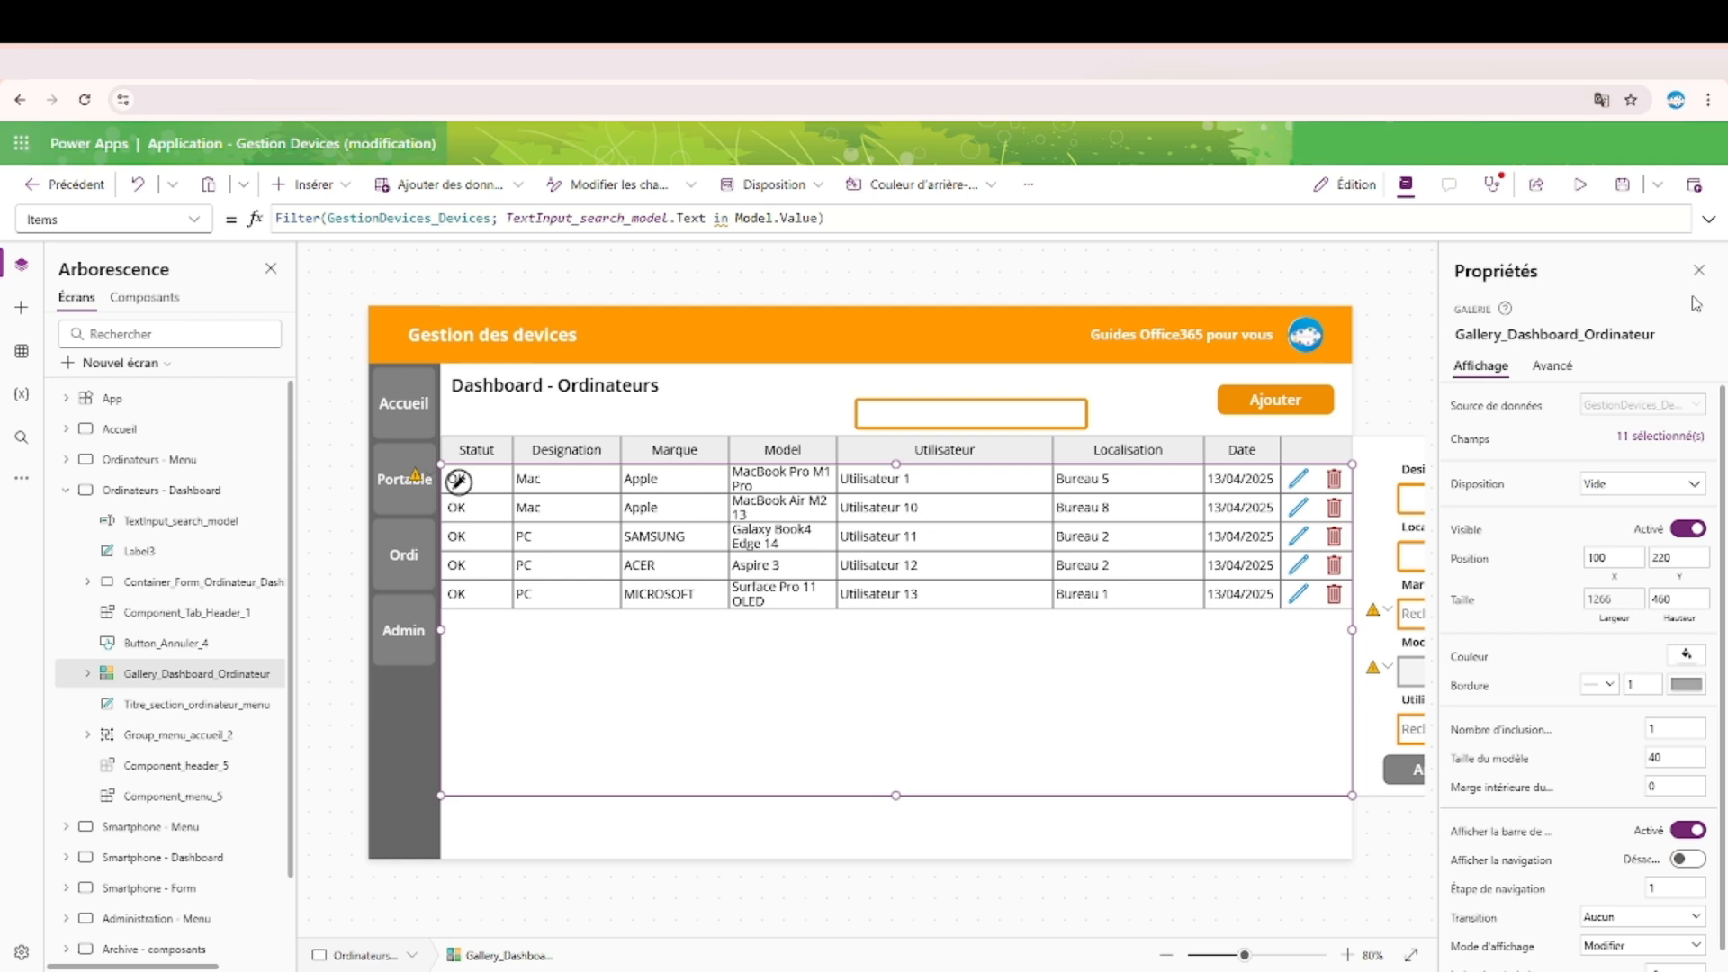
pyautogui.click(1709, 218)
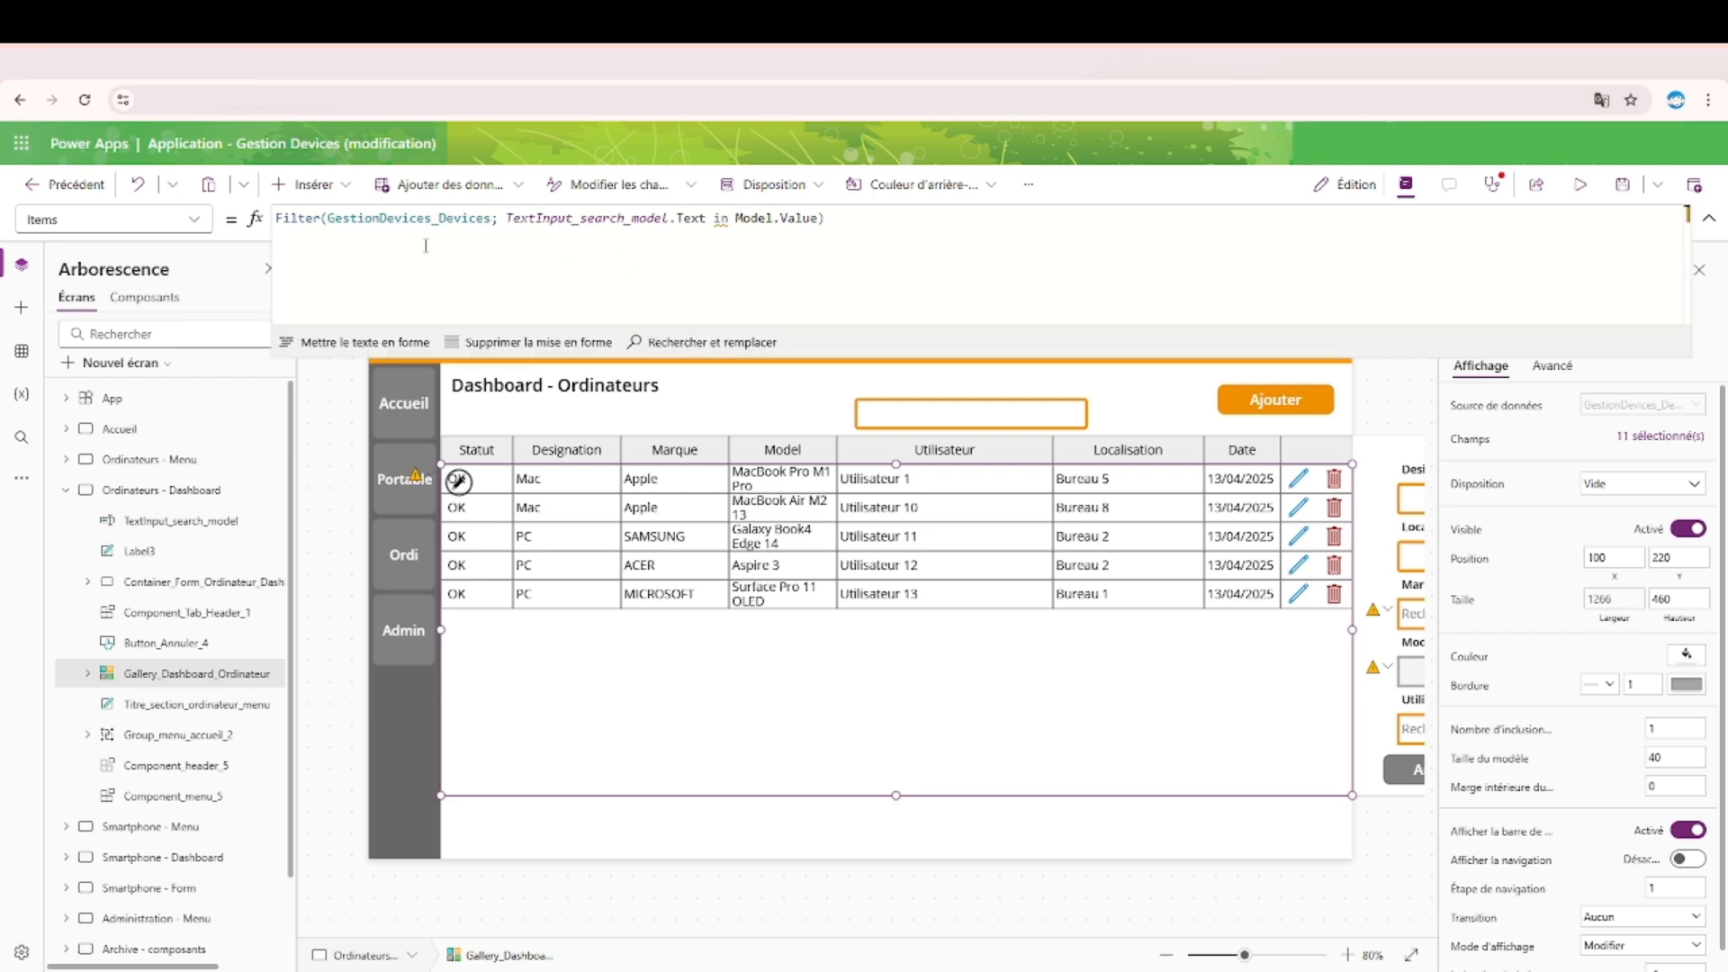
# Split the gallery's Filter formula so the data source, the condition and the closing parenthesis each have their own line.
pyautogui.click(320, 219)
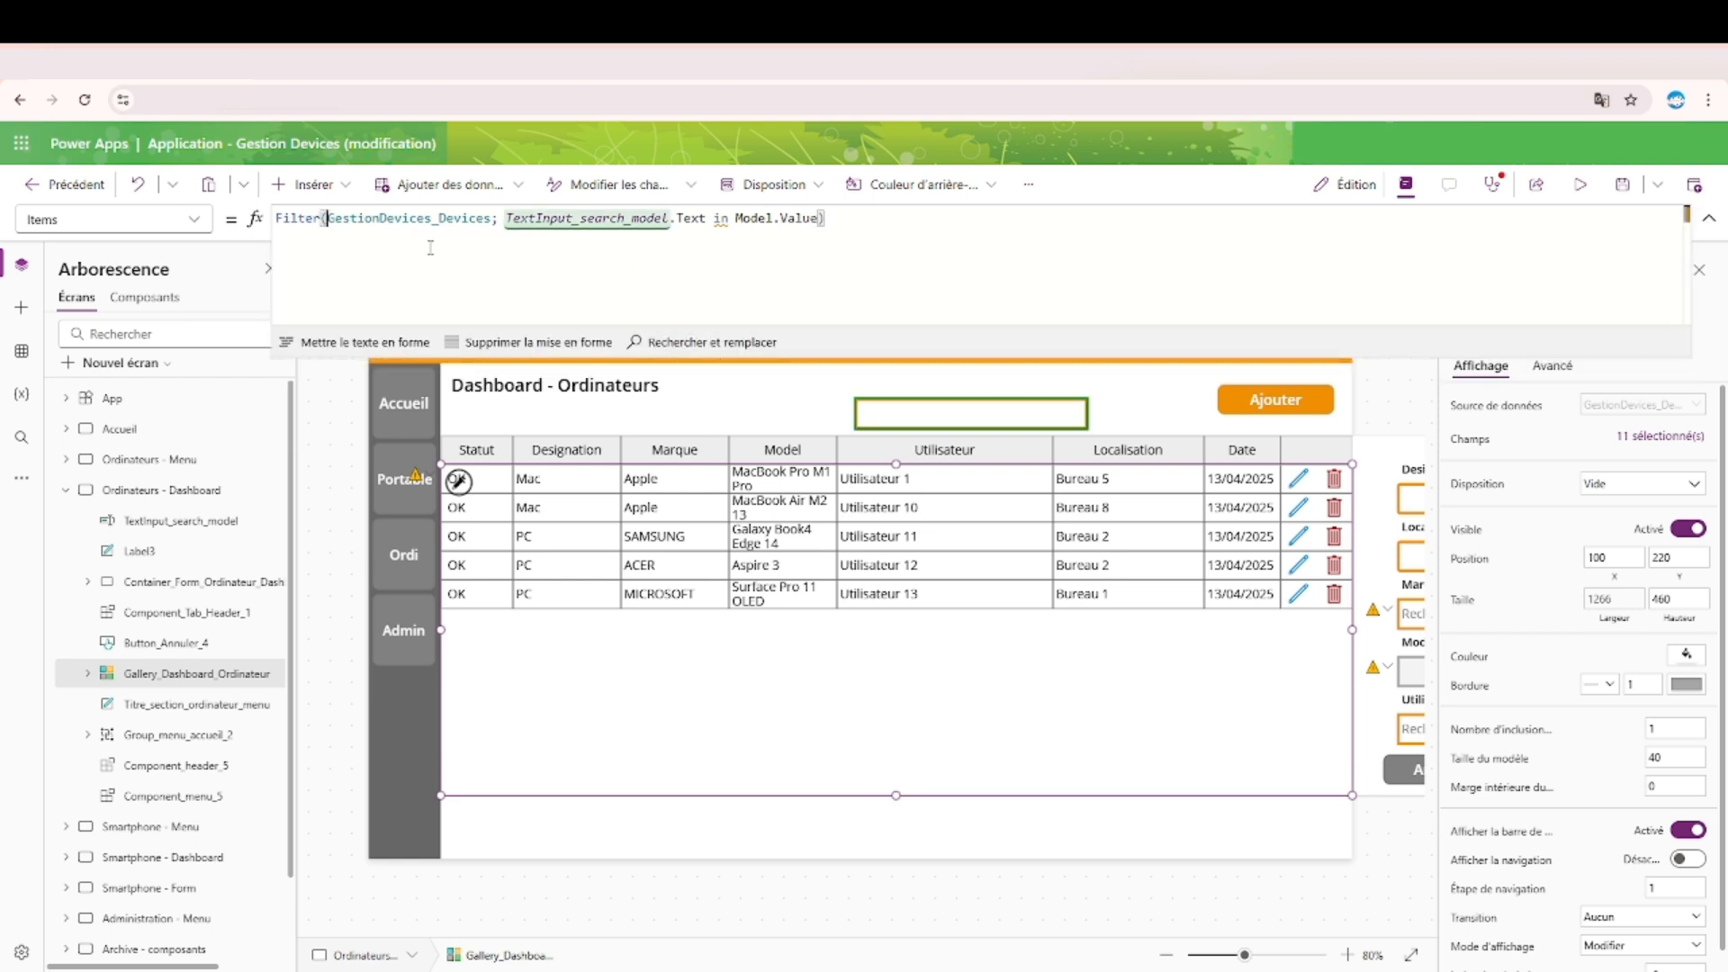
pyautogui.hotkey('shift', 'Return')
pyautogui.doubleClick(515, 233)
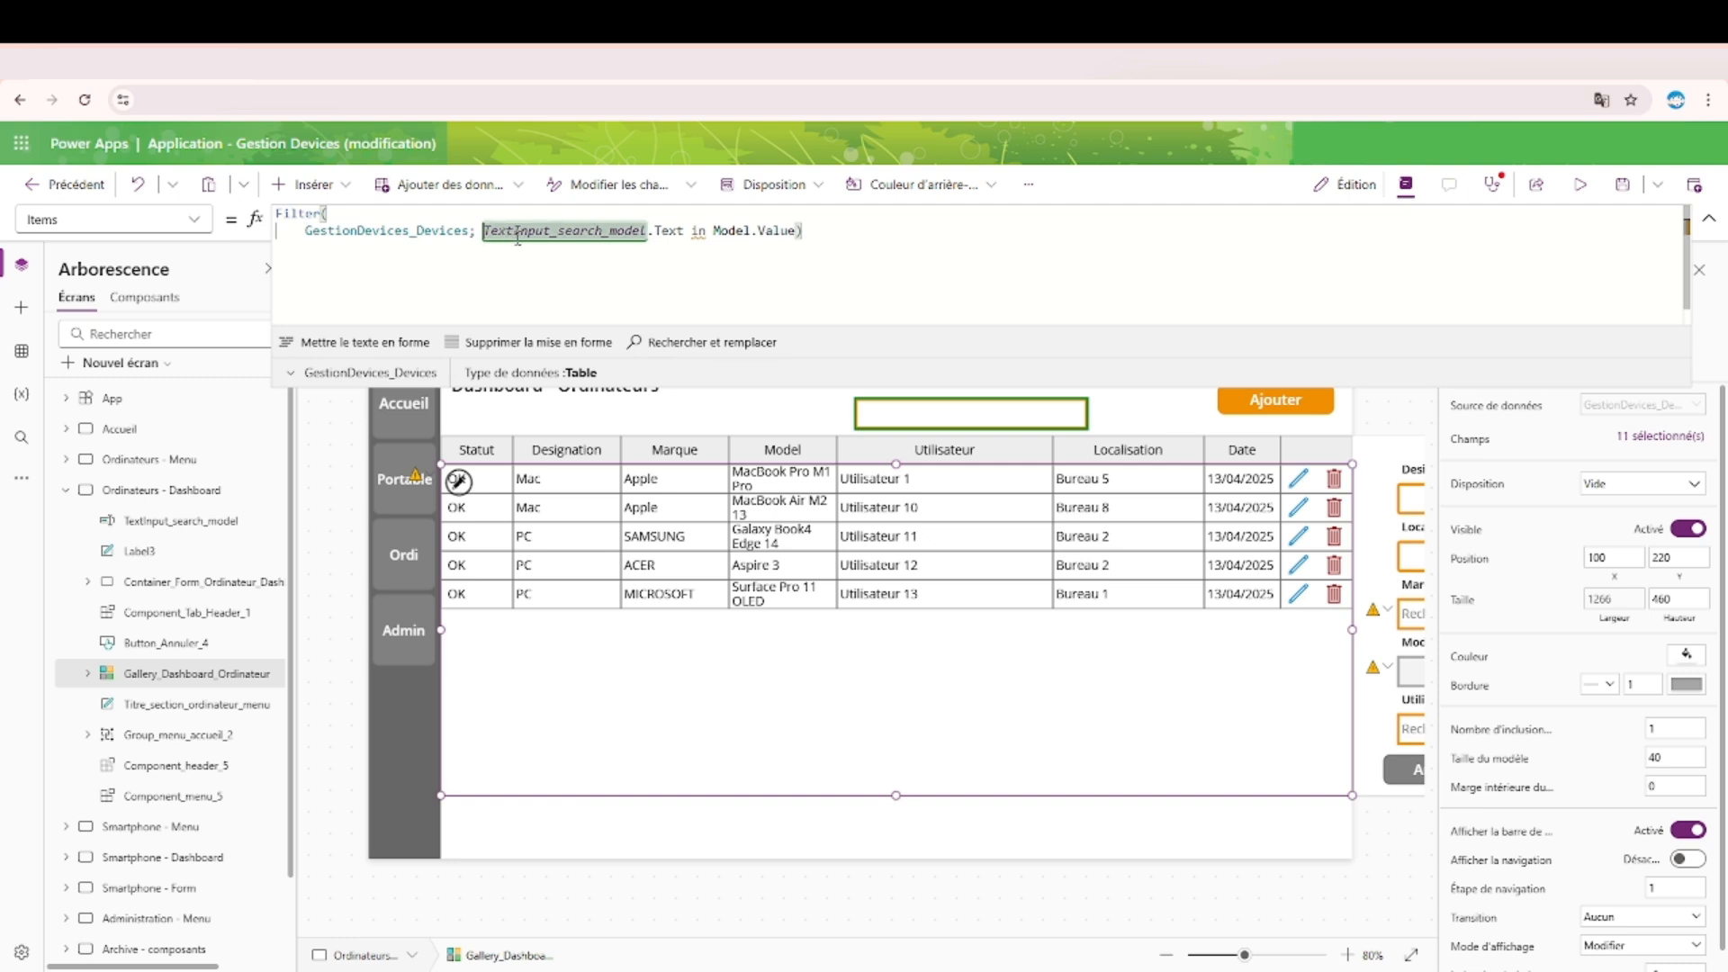
pyautogui.press('Left')
pyautogui.hotkey('shift', 'Return')
pyautogui.click(642, 246)
pyautogui.press('Left')
pyautogui.hotkey('shift', 'Return')
pyautogui.press('BackSpace')
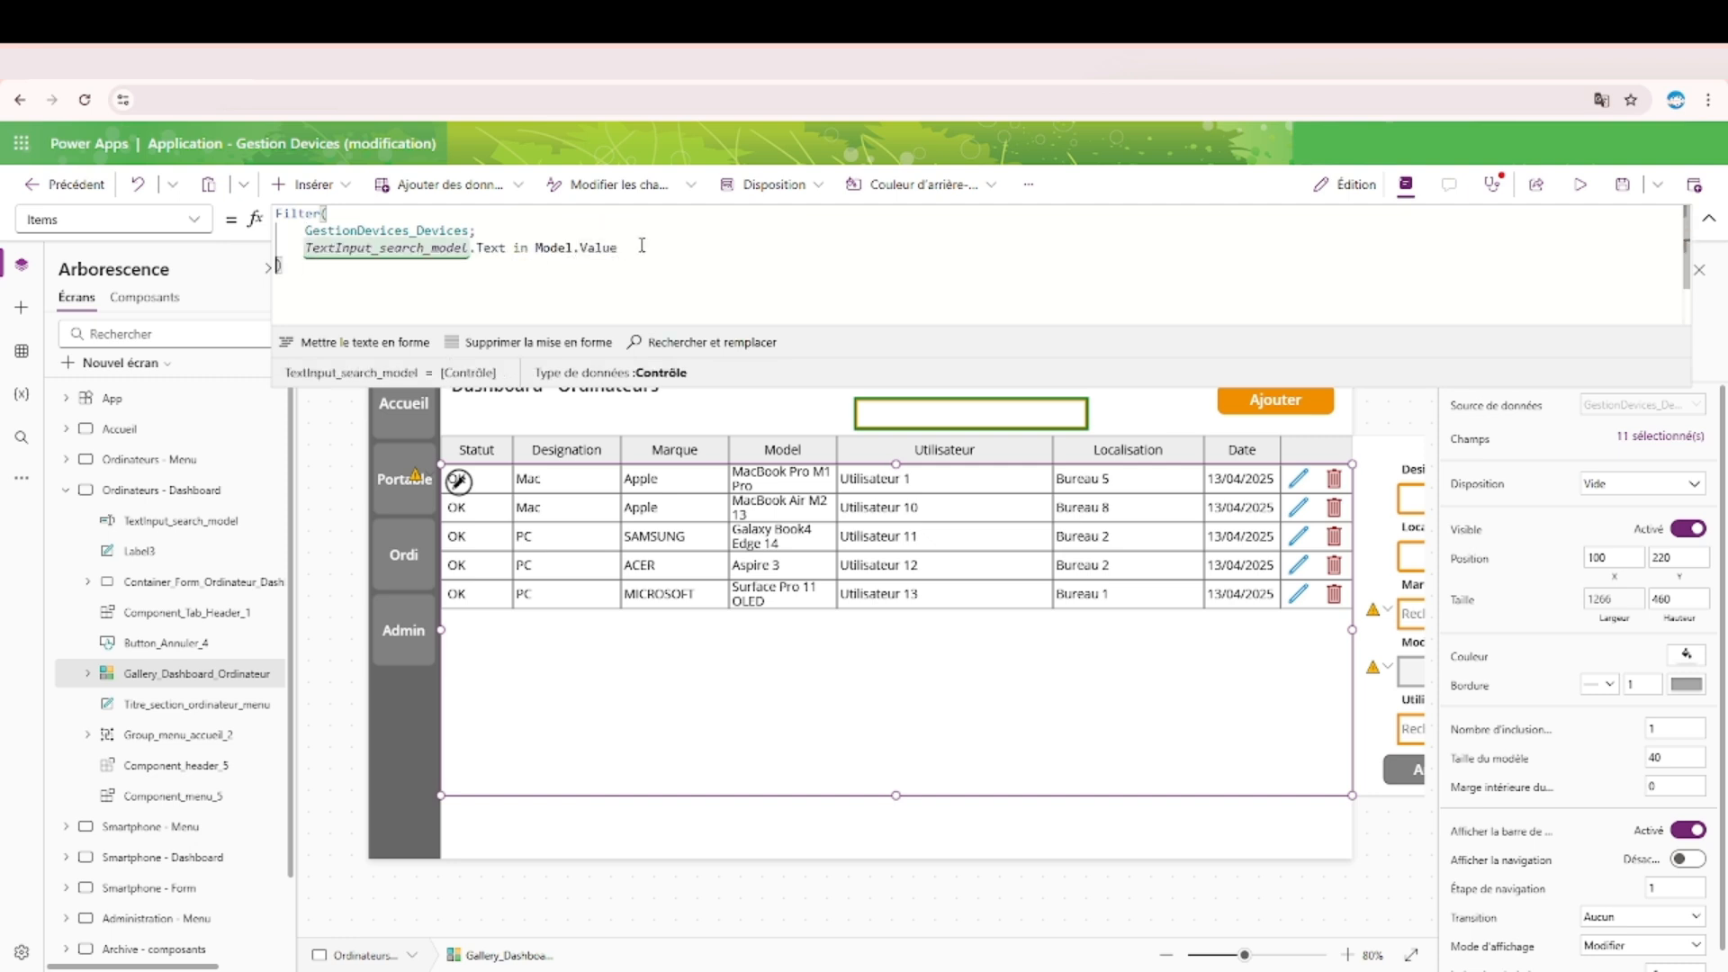
# Insert an empty pair of parentheses between GestionDevices_Devices and the search condition, set off by blank lines.
pyautogui.moveTo(615, 252); pyautogui.dragTo(353, 261)
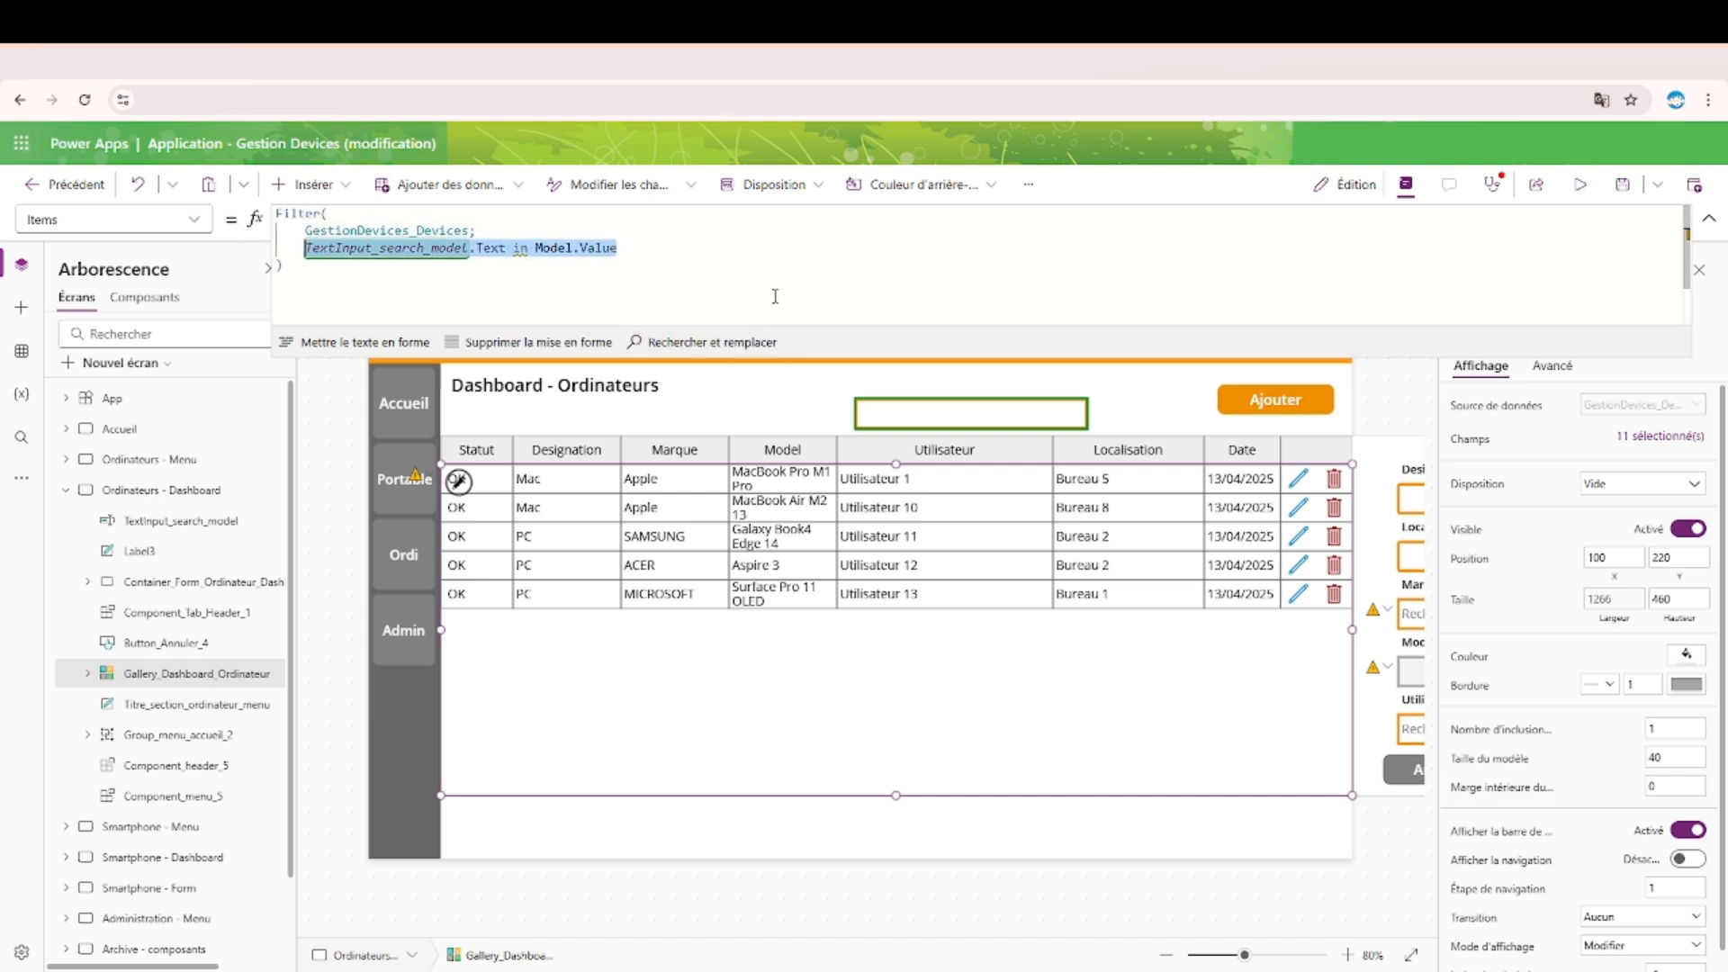
pyautogui.click(602, 234)
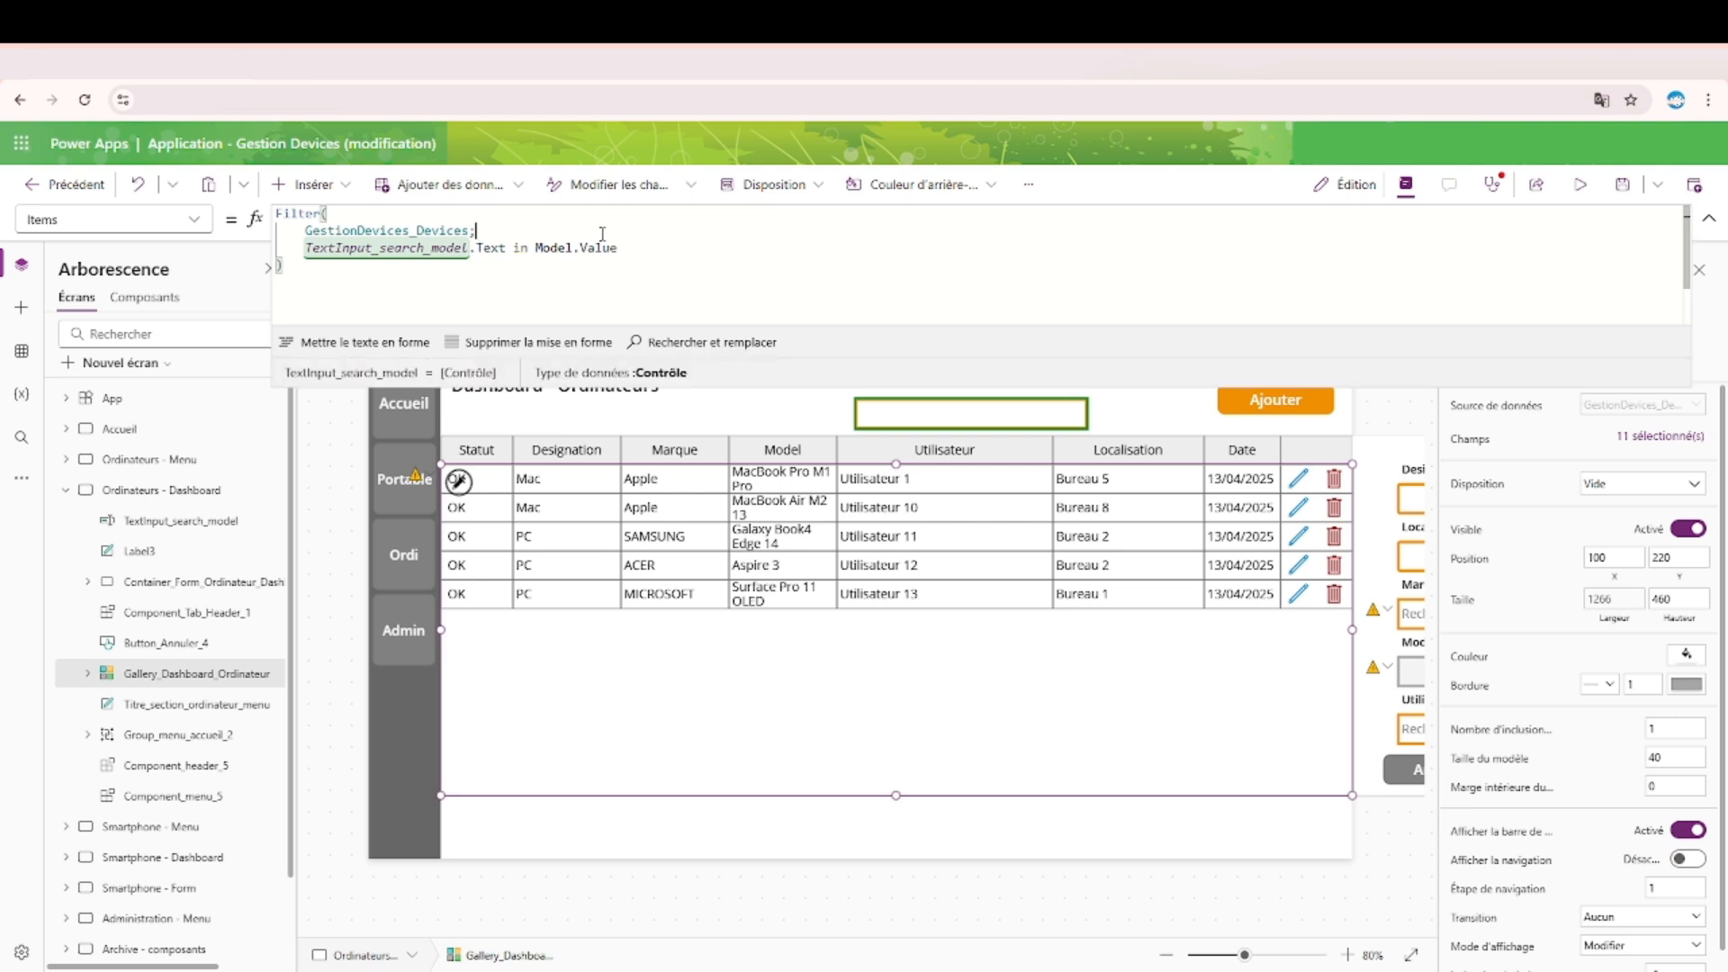
pyautogui.press('Return')
pyautogui.press('Return')
pyautogui.press('Return')
pyautogui.press('Up')
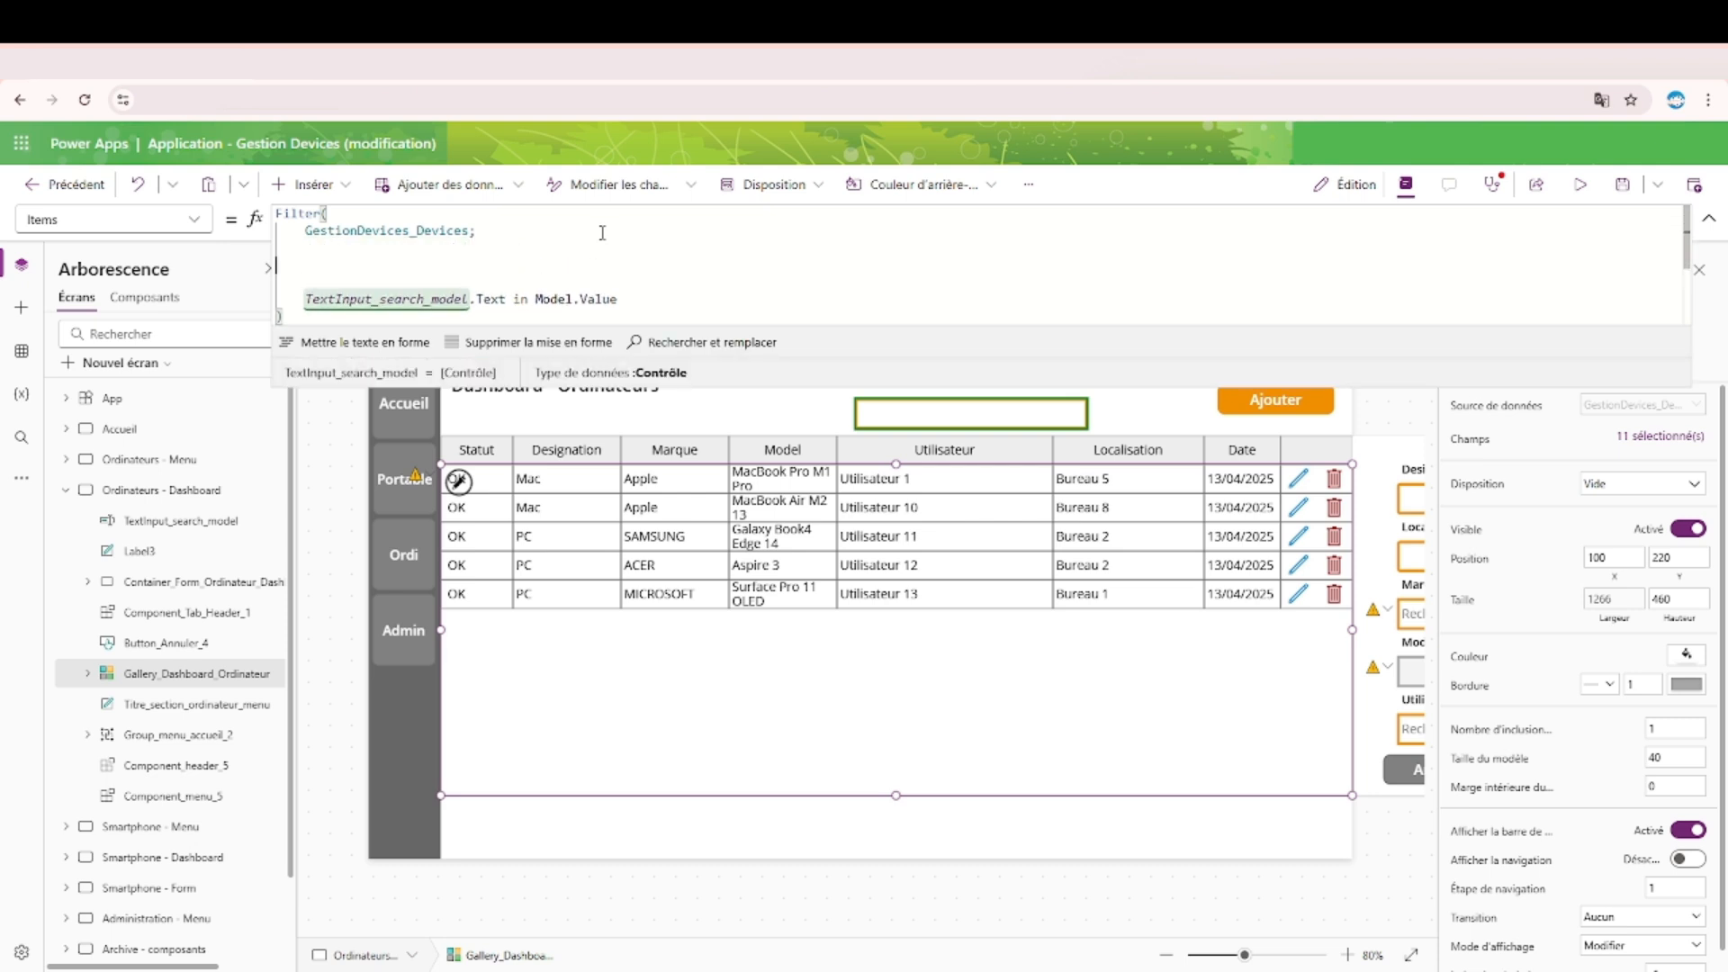
pyautogui.press('BackSpace')
pyautogui.press('BackSpace')
pyautogui.press('Return')
pyautogui.press('Return')
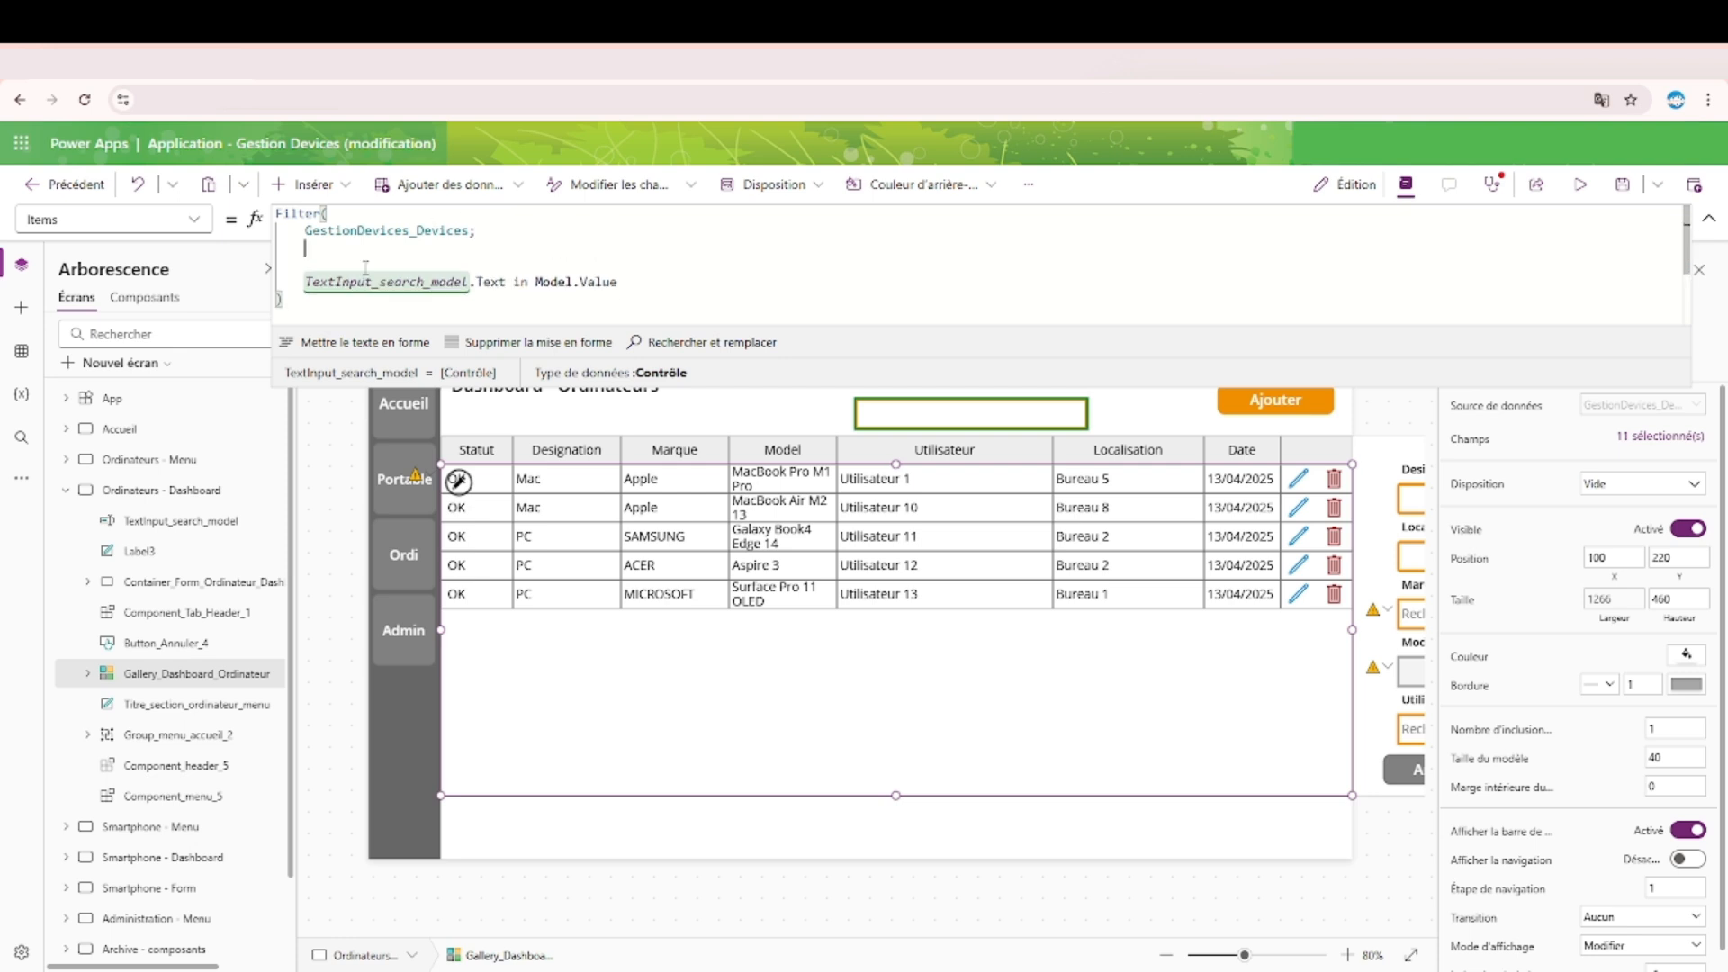
pyautogui.write('(')
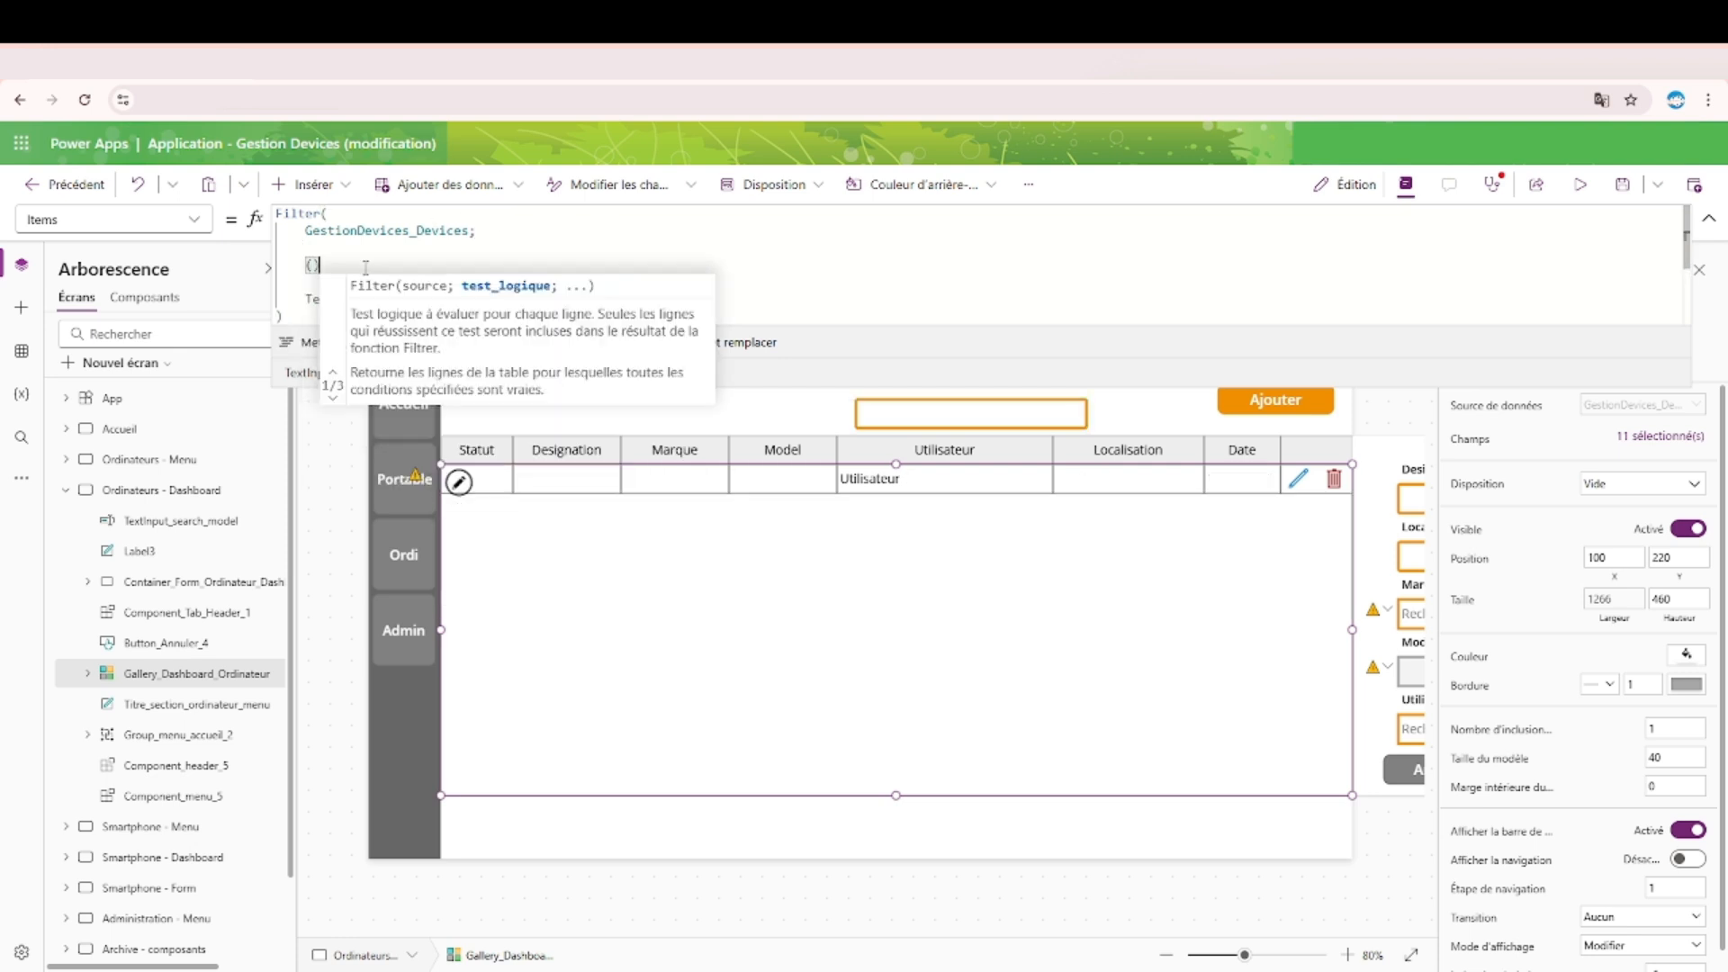
pyautogui.press('Left')
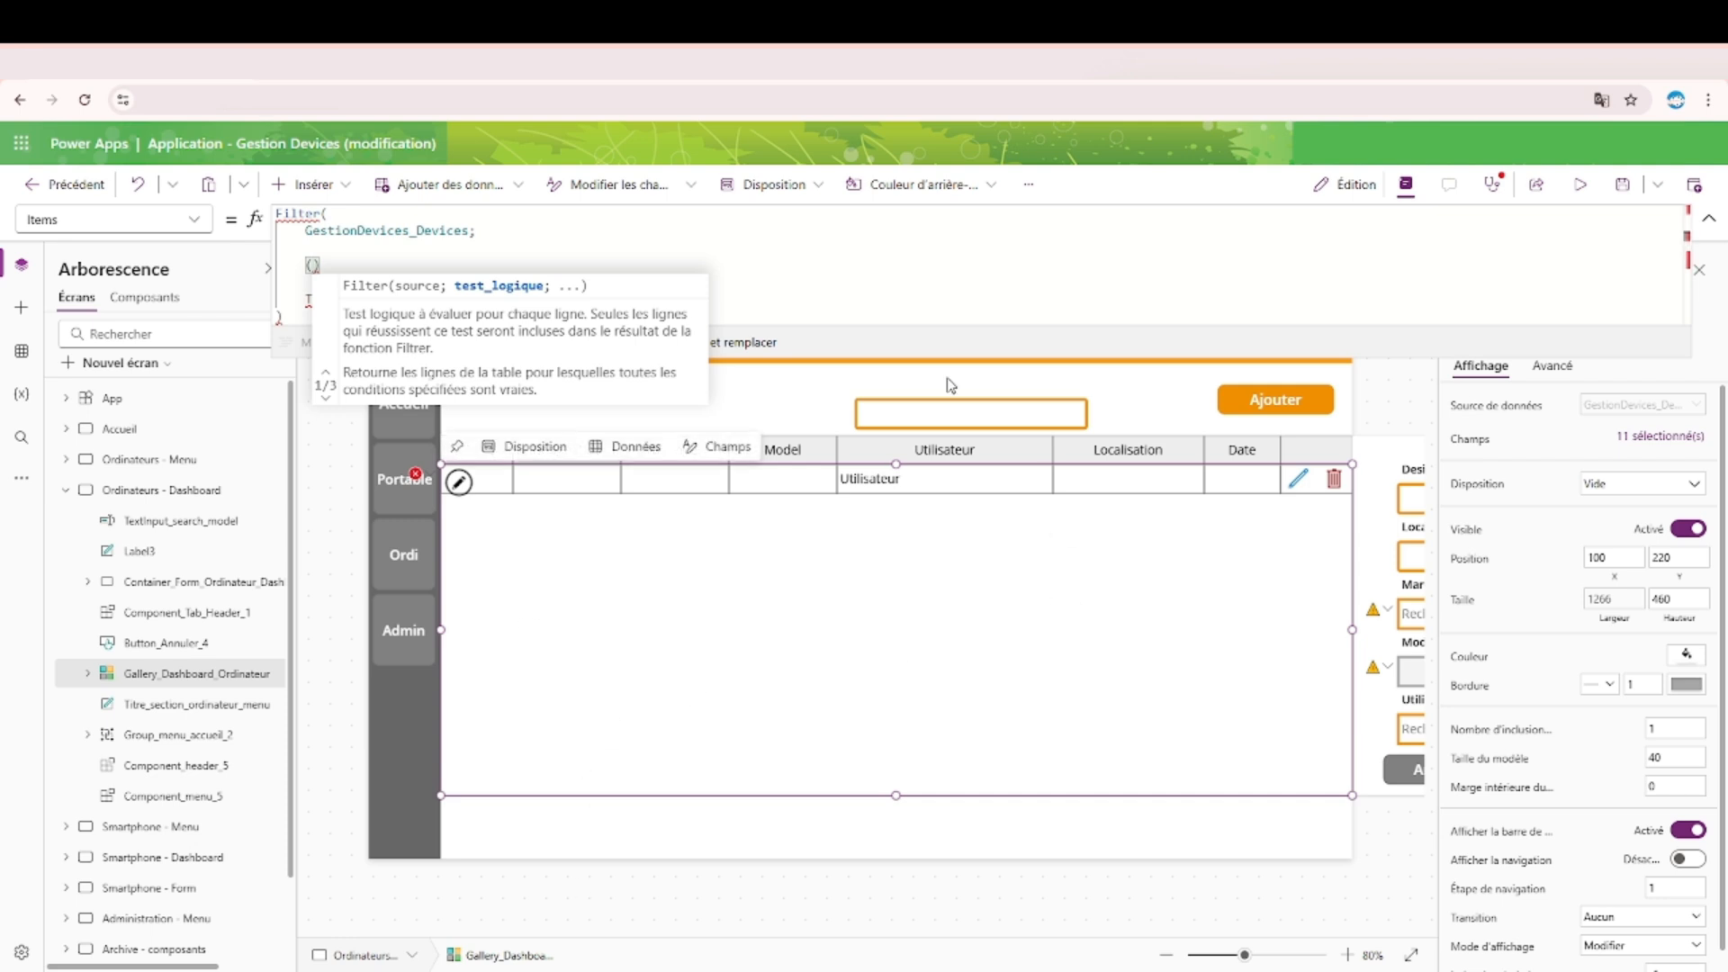
# Move the condition TextInput_search_model.Text in Model.Value inside the new parentheses and remove the leftover blank lines.
pyautogui.click(840, 286)
pyautogui.moveTo(621, 298); pyautogui.dragTo(306, 297)
pyautogui.hotkey('ctrl', 'c')
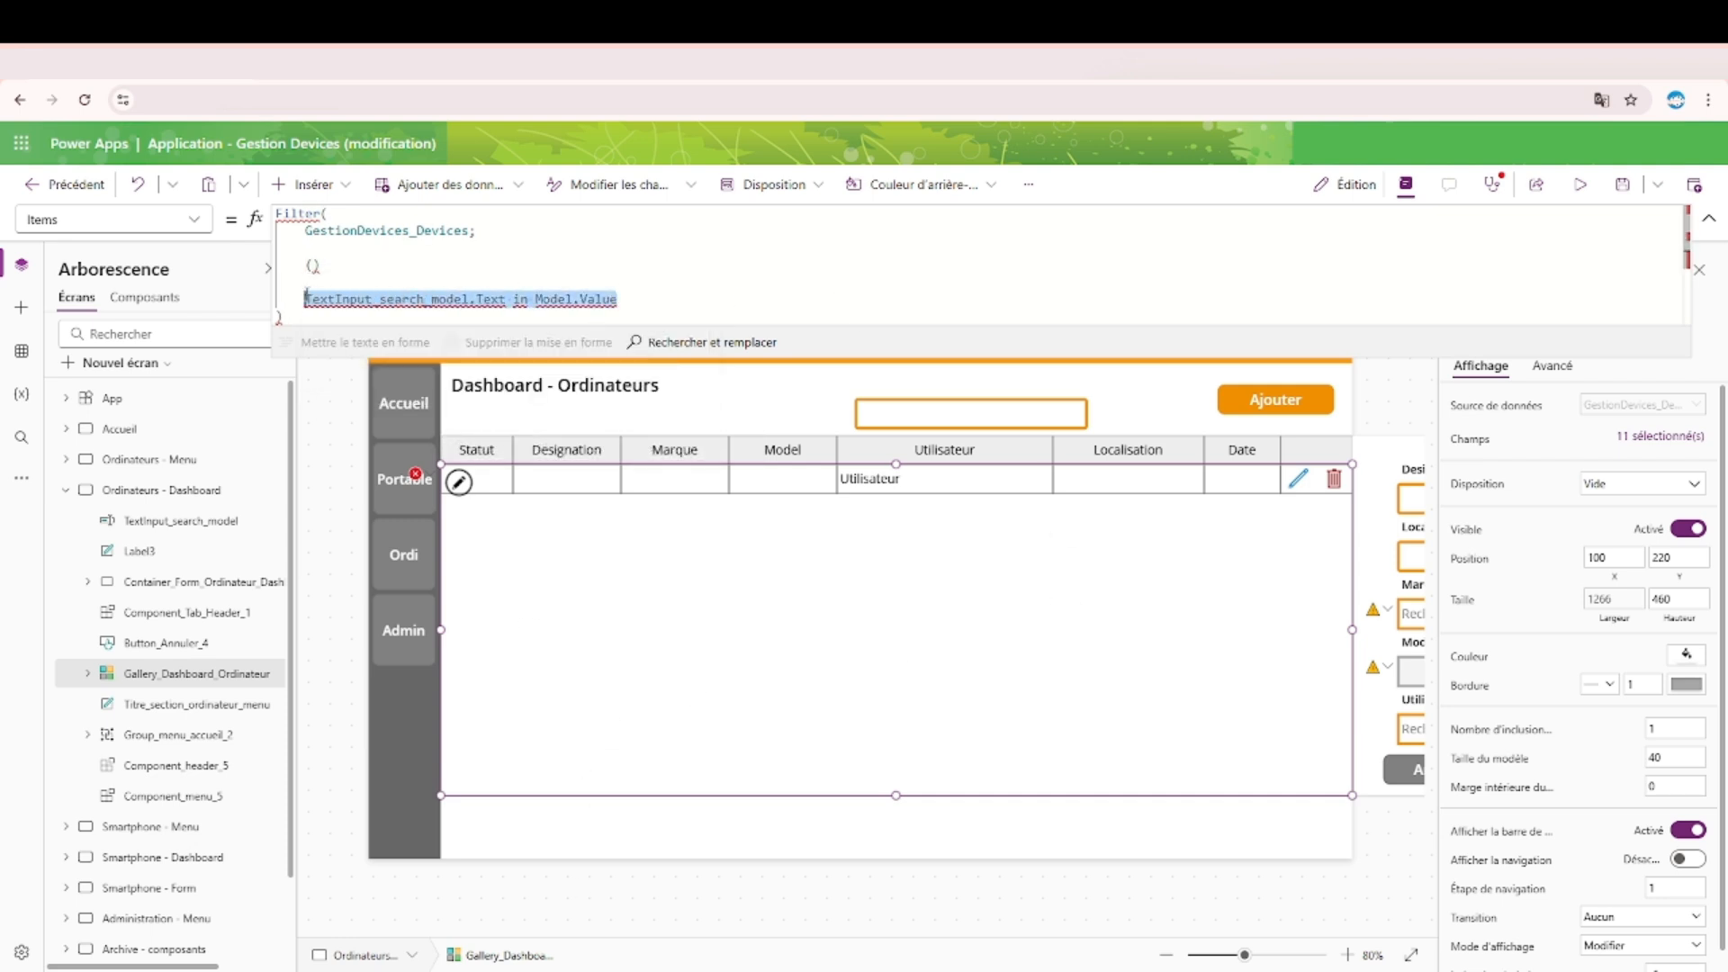
pyautogui.press('BackSpace')
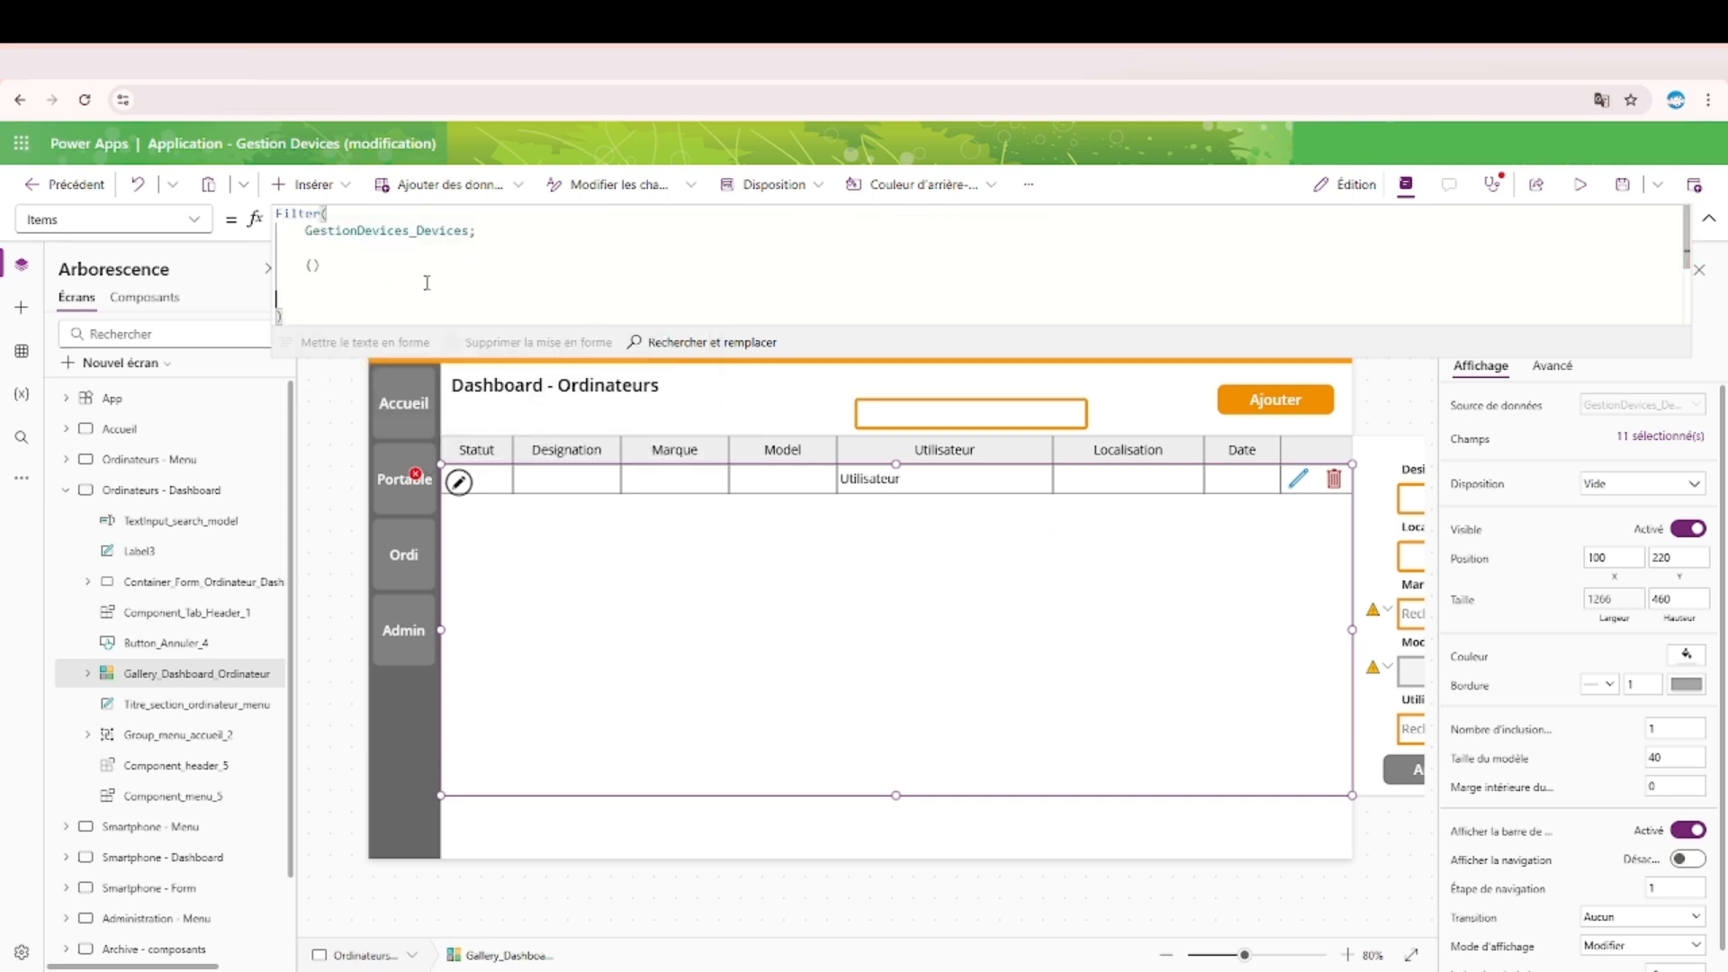
pyautogui.press('BackSpace')
pyautogui.hotkey('ctrl', 'v')
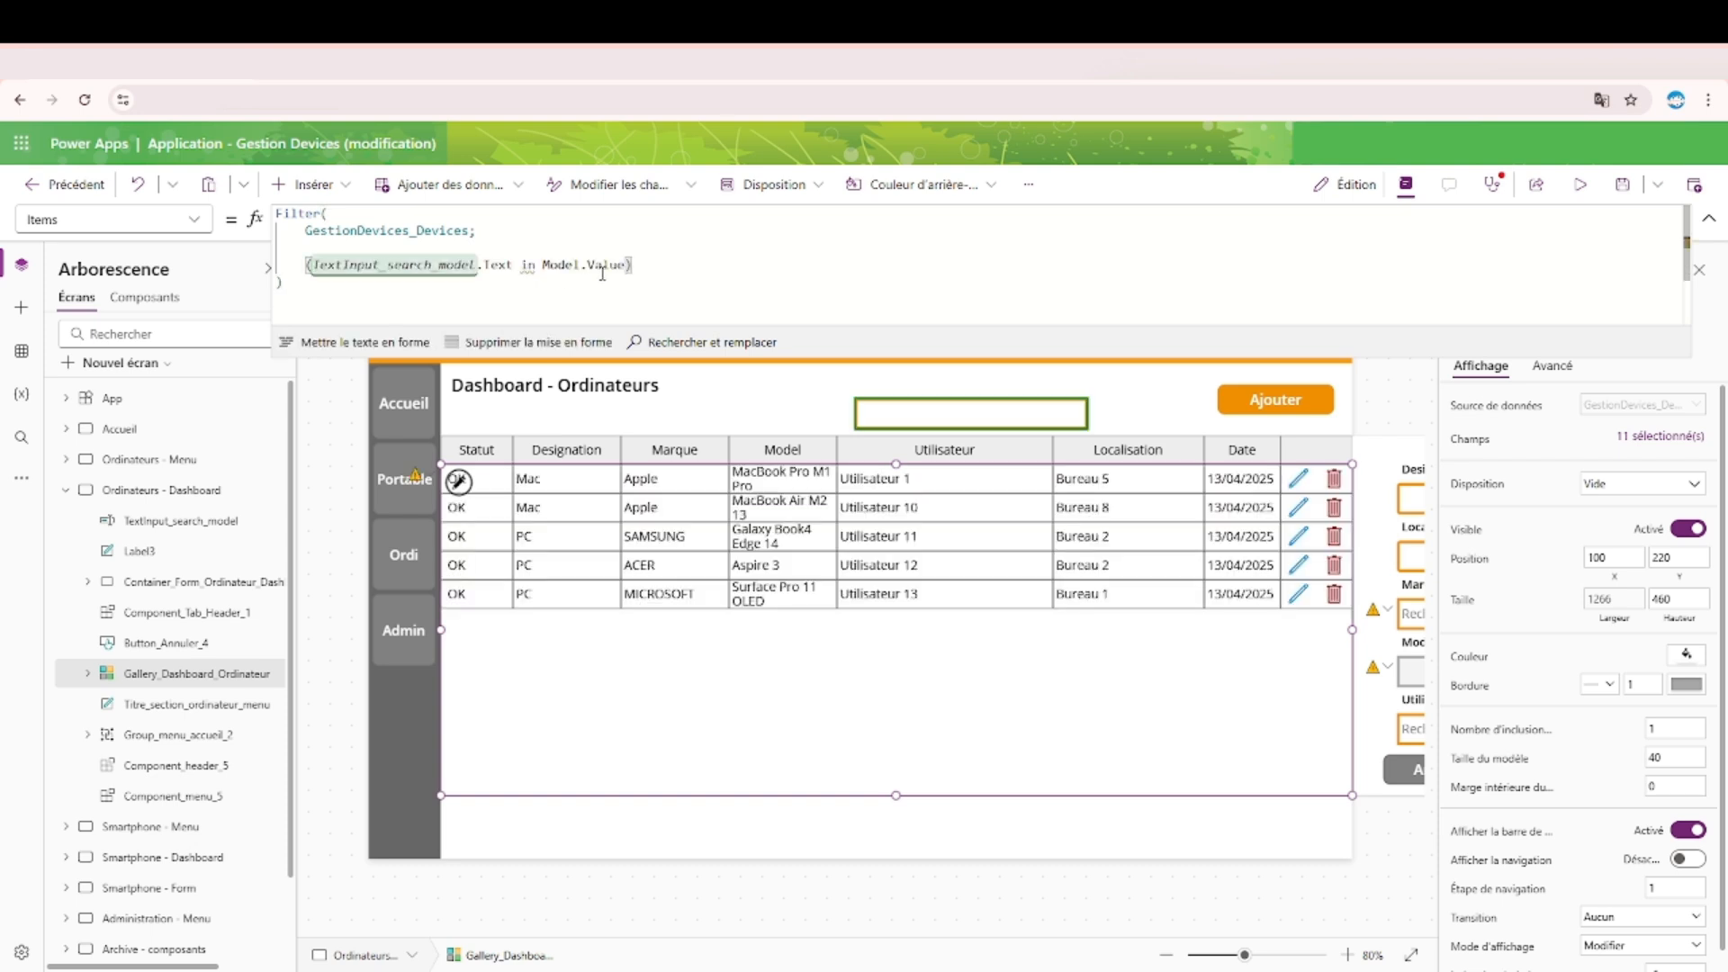
# Add an || operator below the model condition and lay out the parenthesised block on indented lines with room for a second condition.
pyautogui.press('Return')
pyautogui.press('Return')
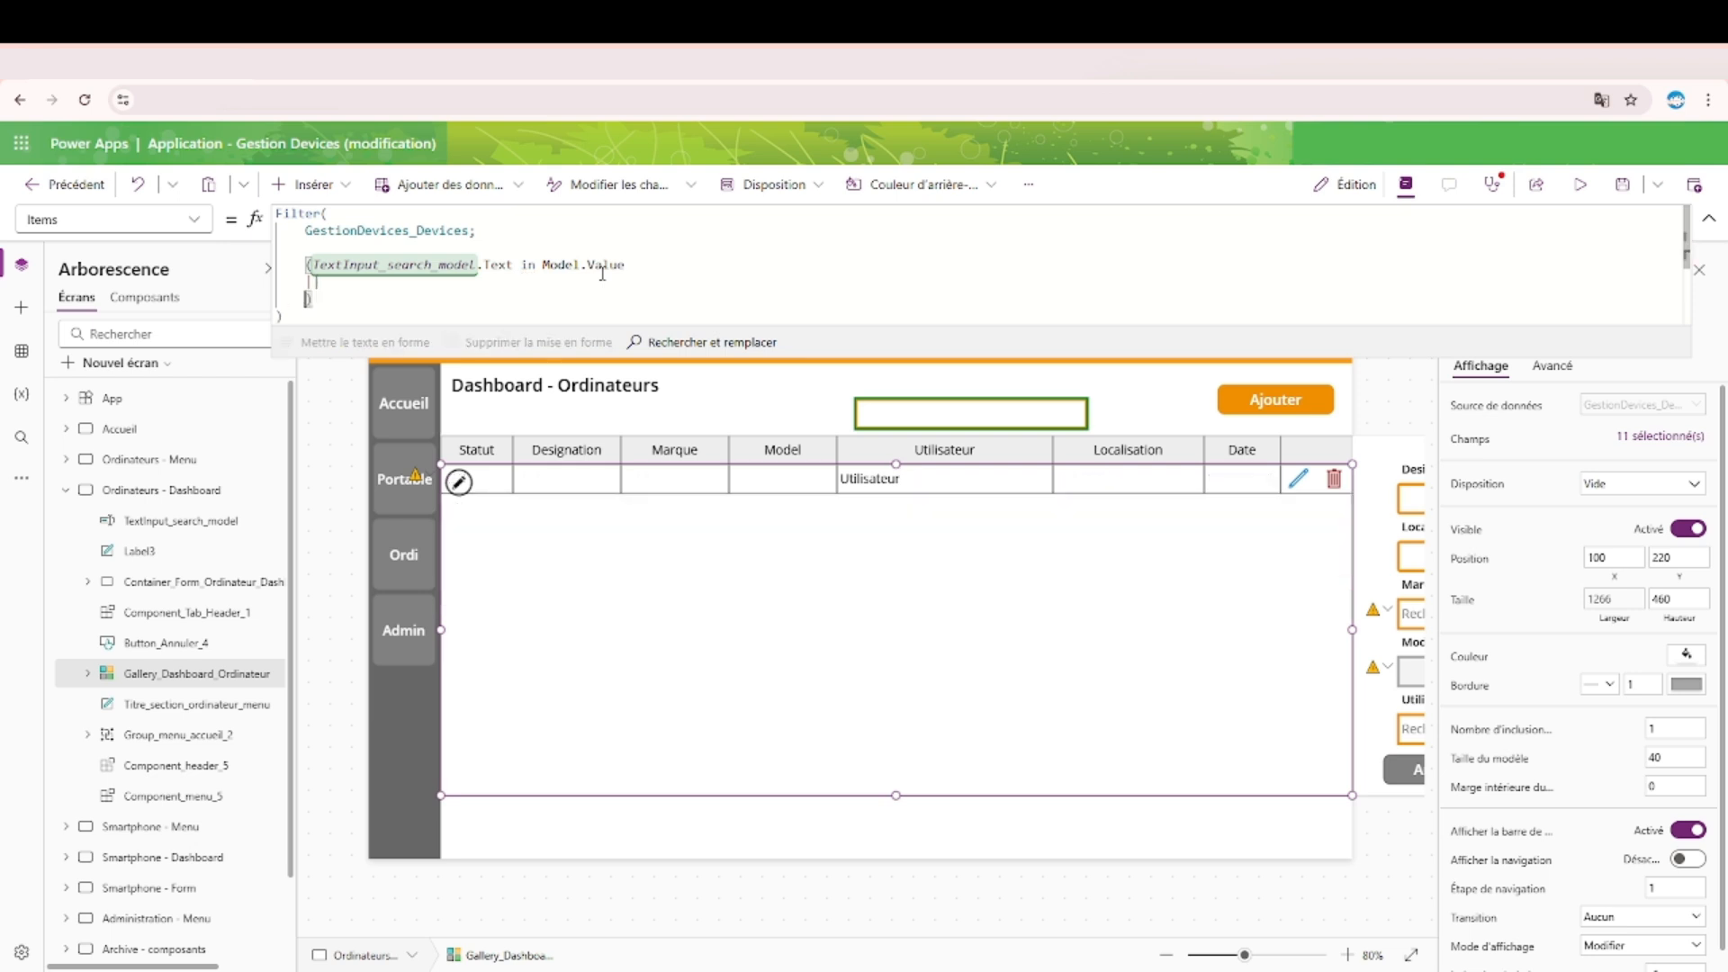
pyautogui.press('Return')
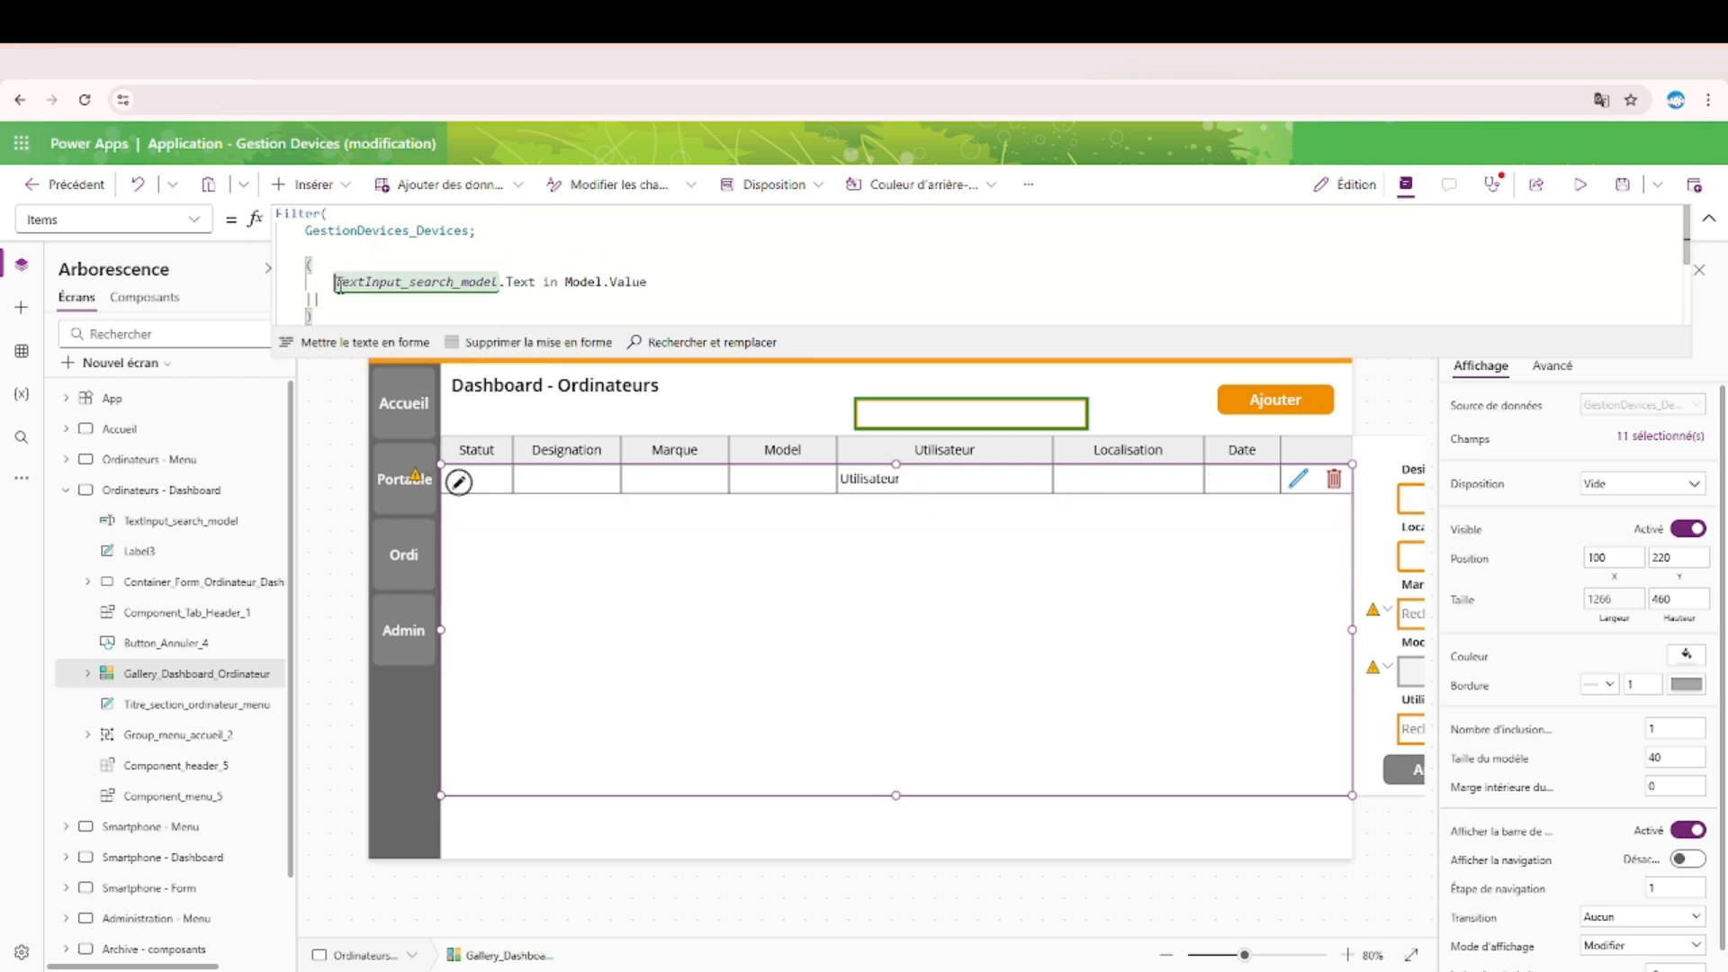
pyautogui.press('Tab')
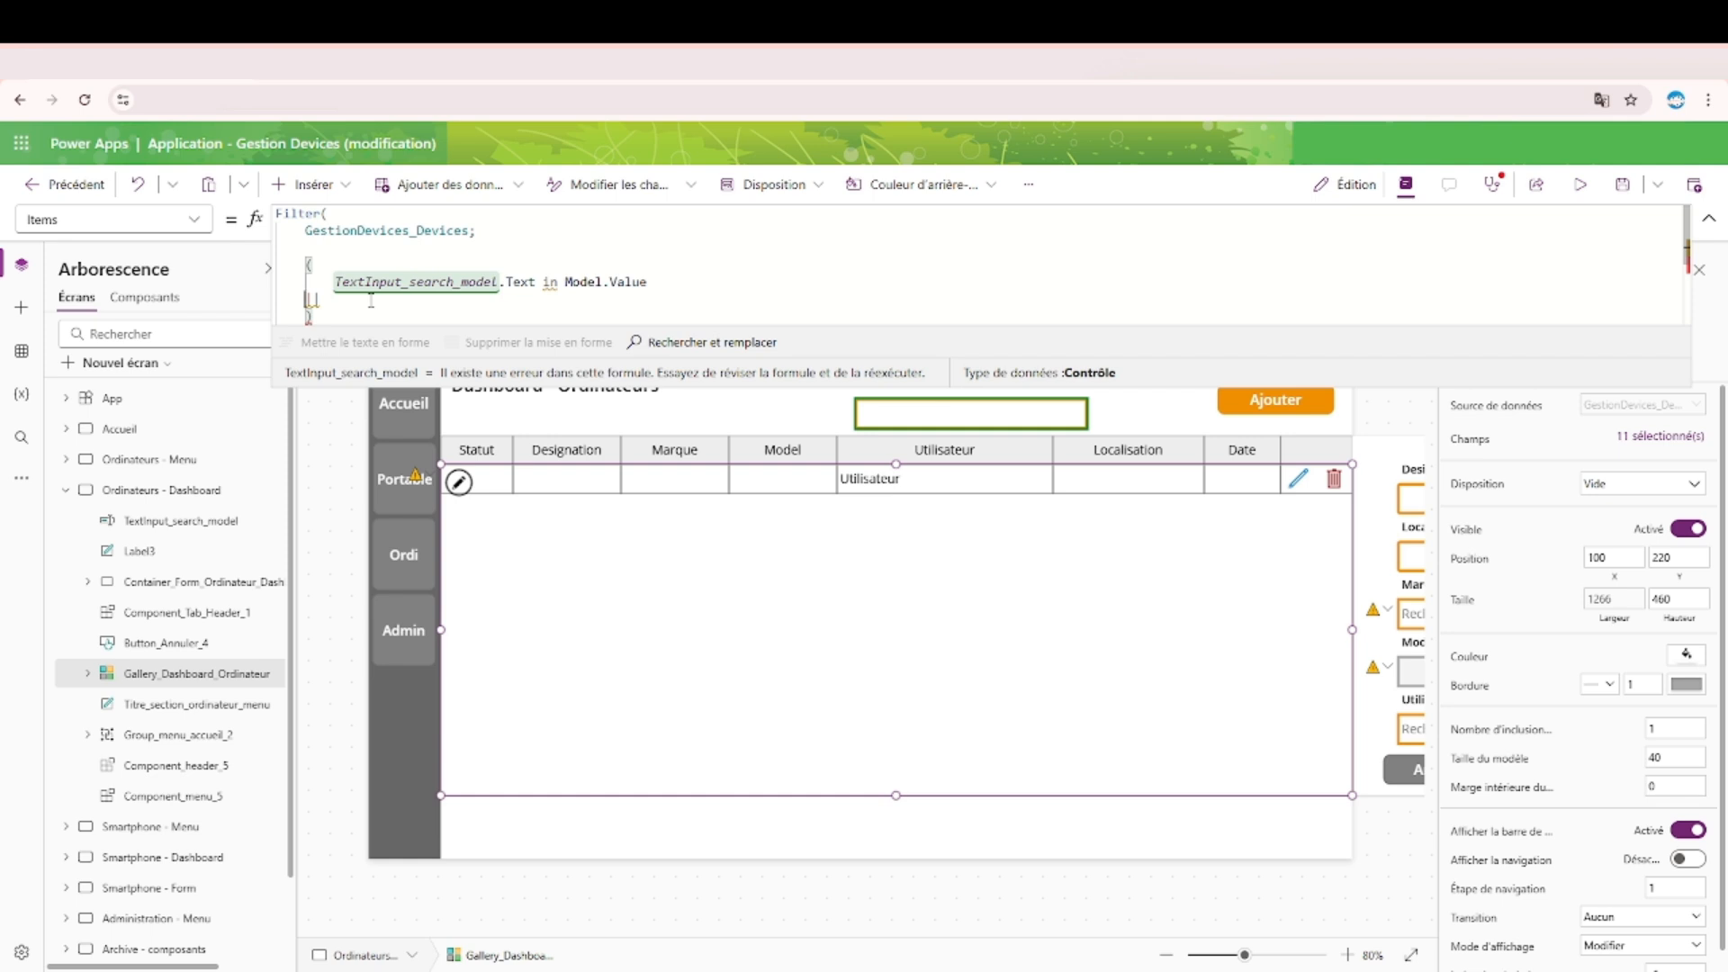
pyautogui.moveTo(335, 281); pyautogui.dragTo(650, 282)
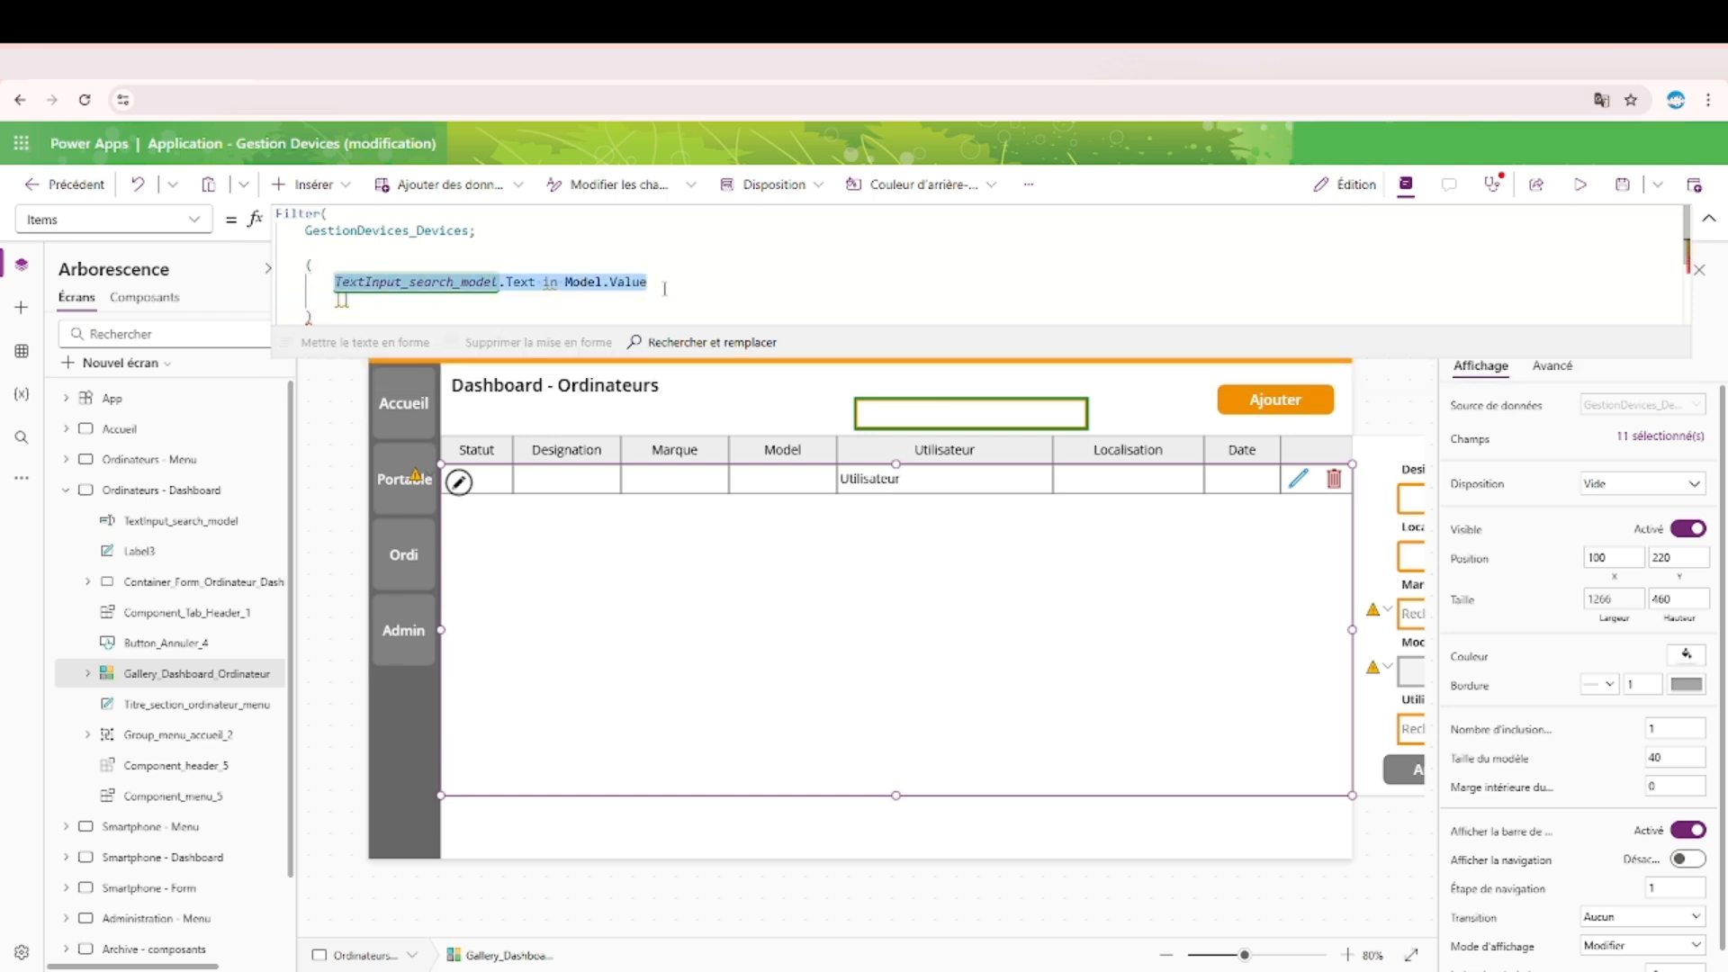
pyautogui.scroll(-1, 508, 270)
pyautogui.click(387, 262)
pyautogui.press('Return')
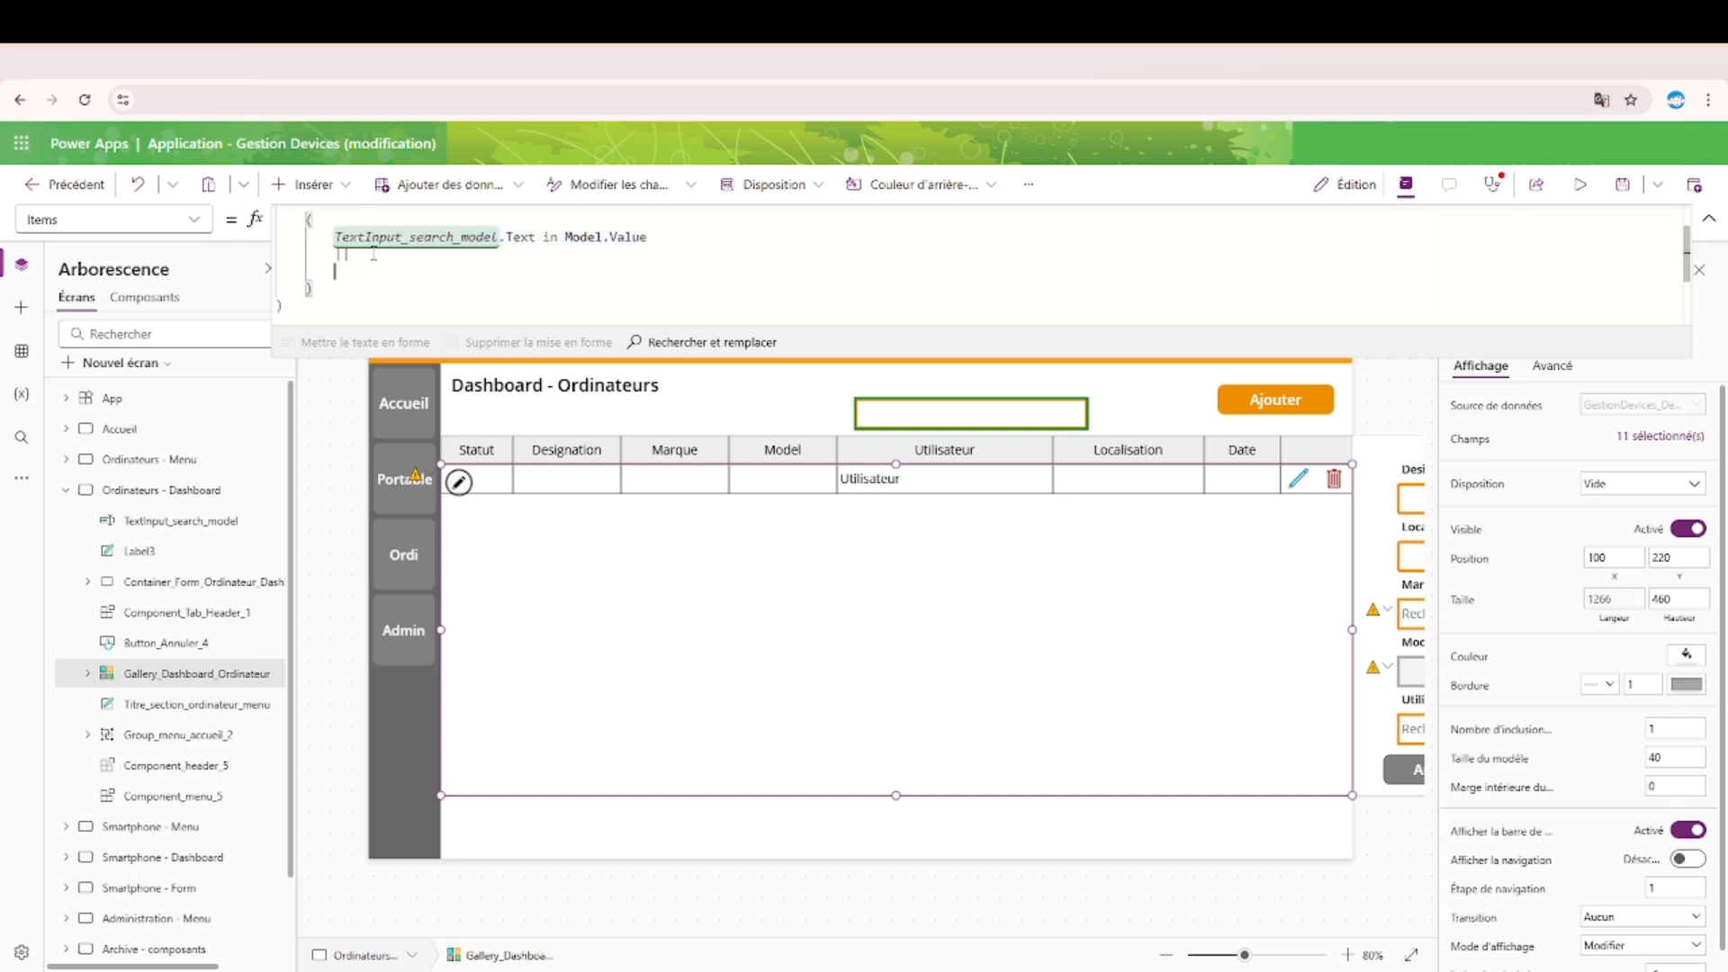
# Add IsBlank(TextInput_search_model.Text) as the second condition after the || operator.
pyautogui.write('IsBlank(')
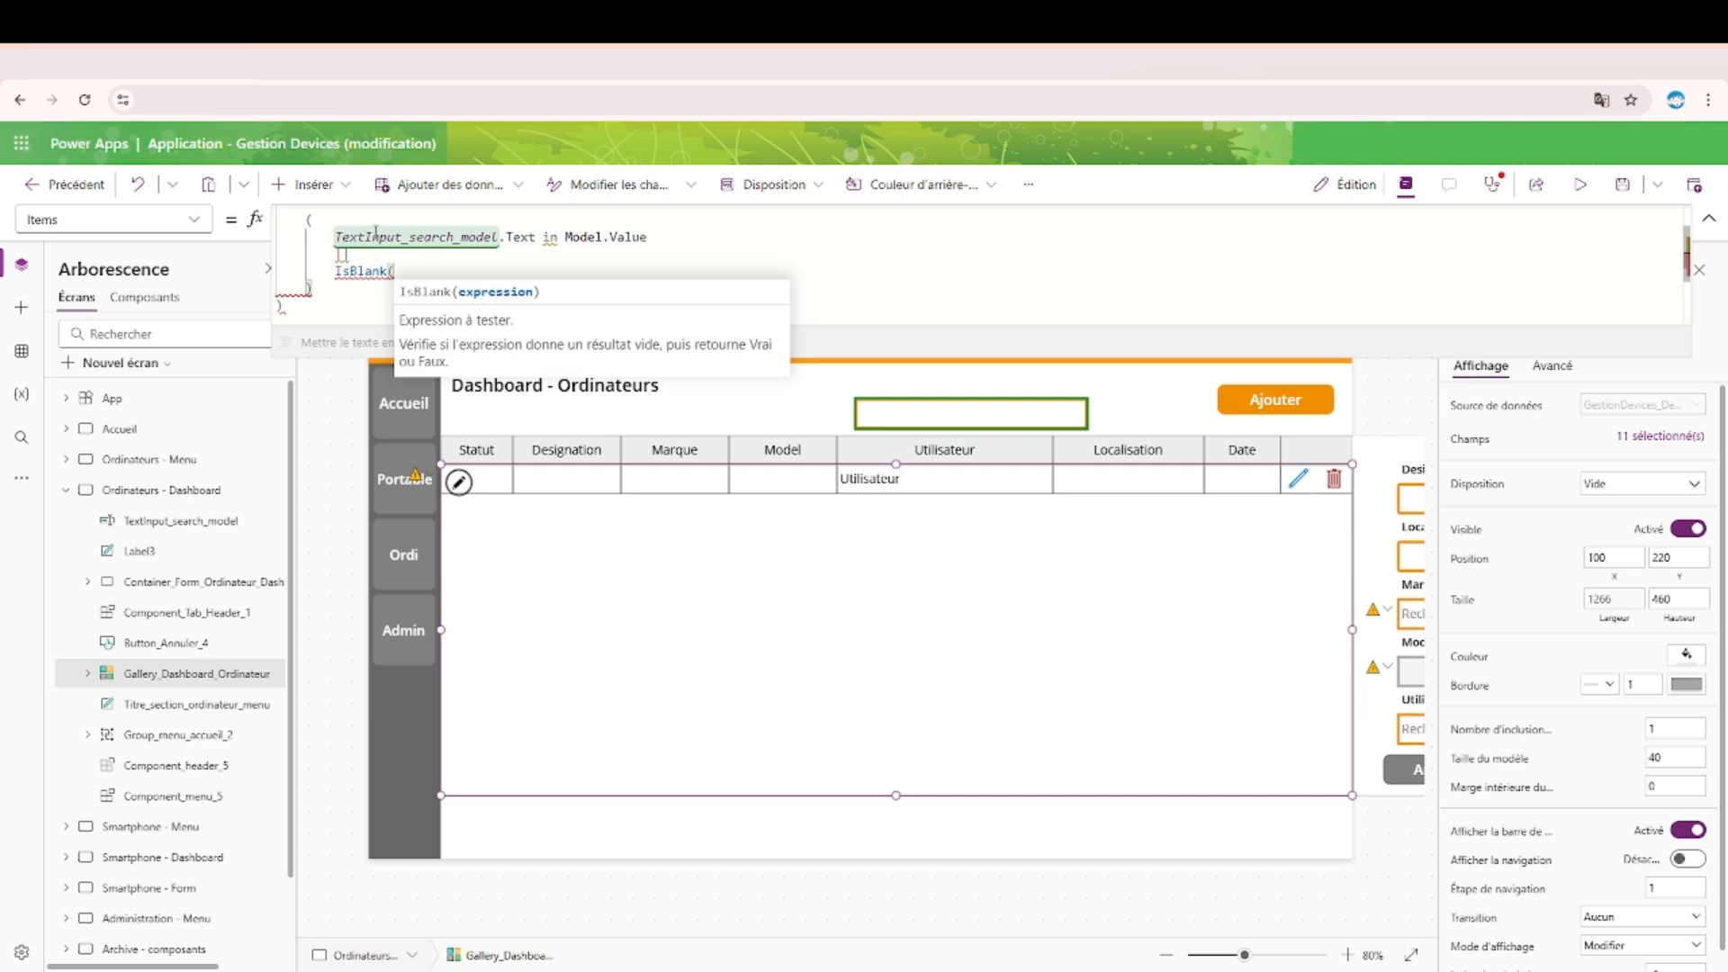
pyautogui.moveTo(335, 237); pyautogui.dragTo(540, 236)
pyautogui.hotkey('ctrl', 'c')
pyautogui.click(426, 275)
pyautogui.hotkey('ctrl', 'v')
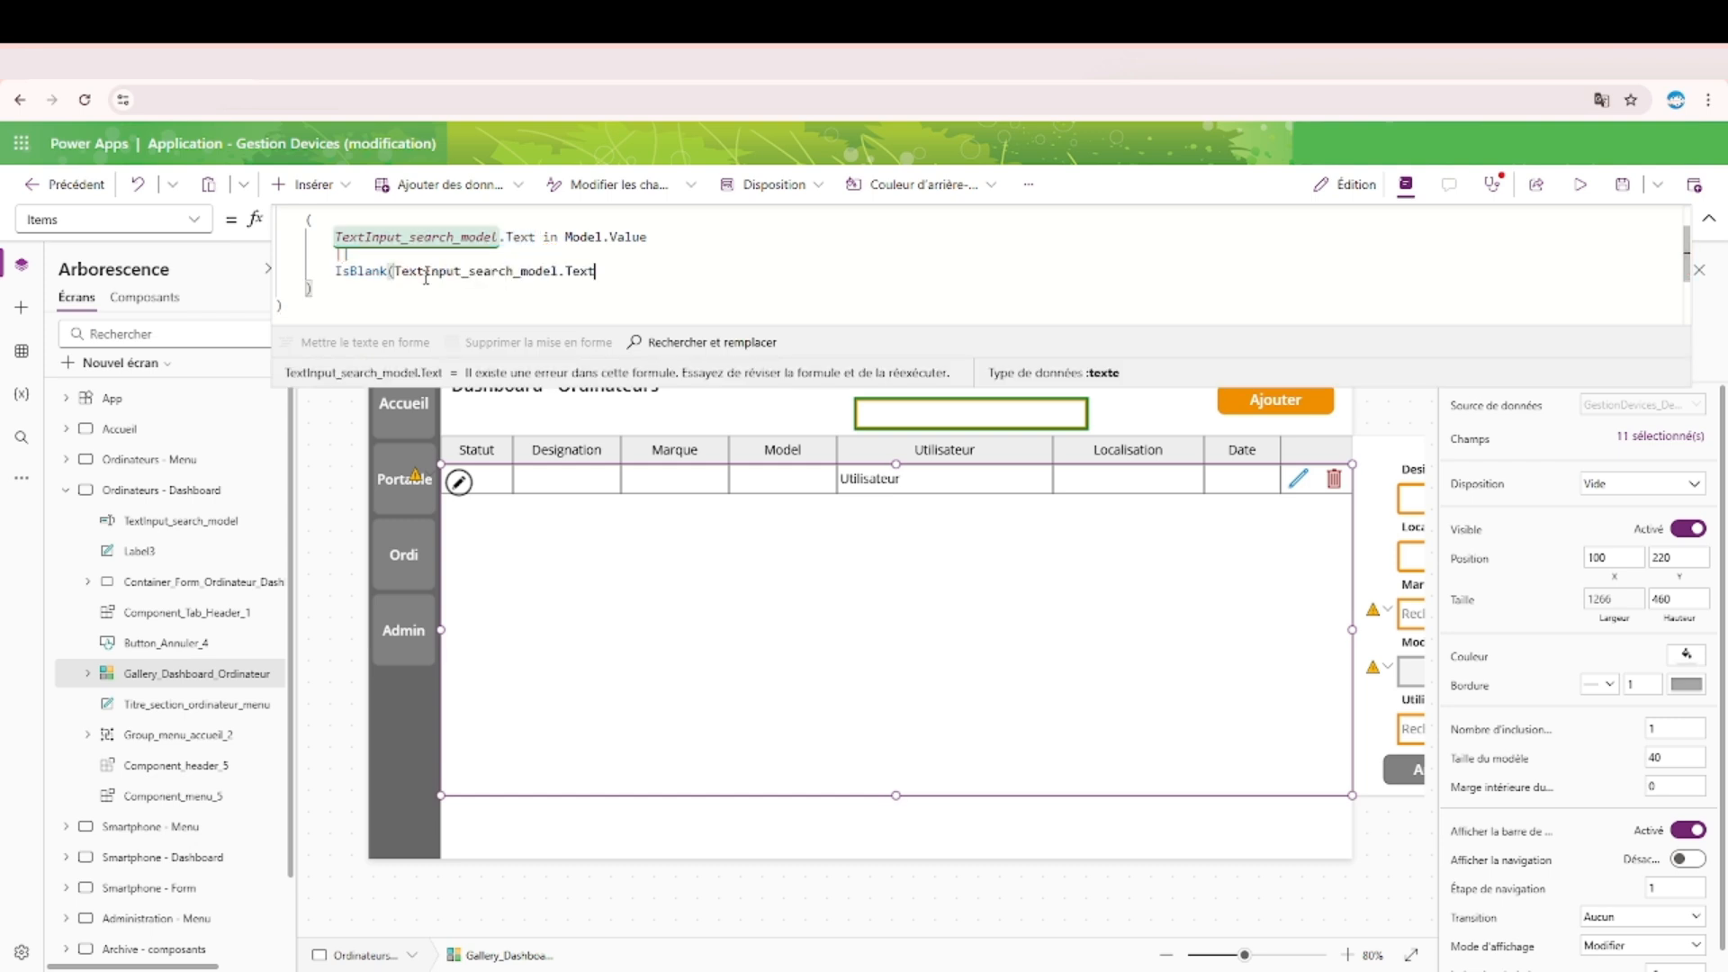
pyautogui.write(')')
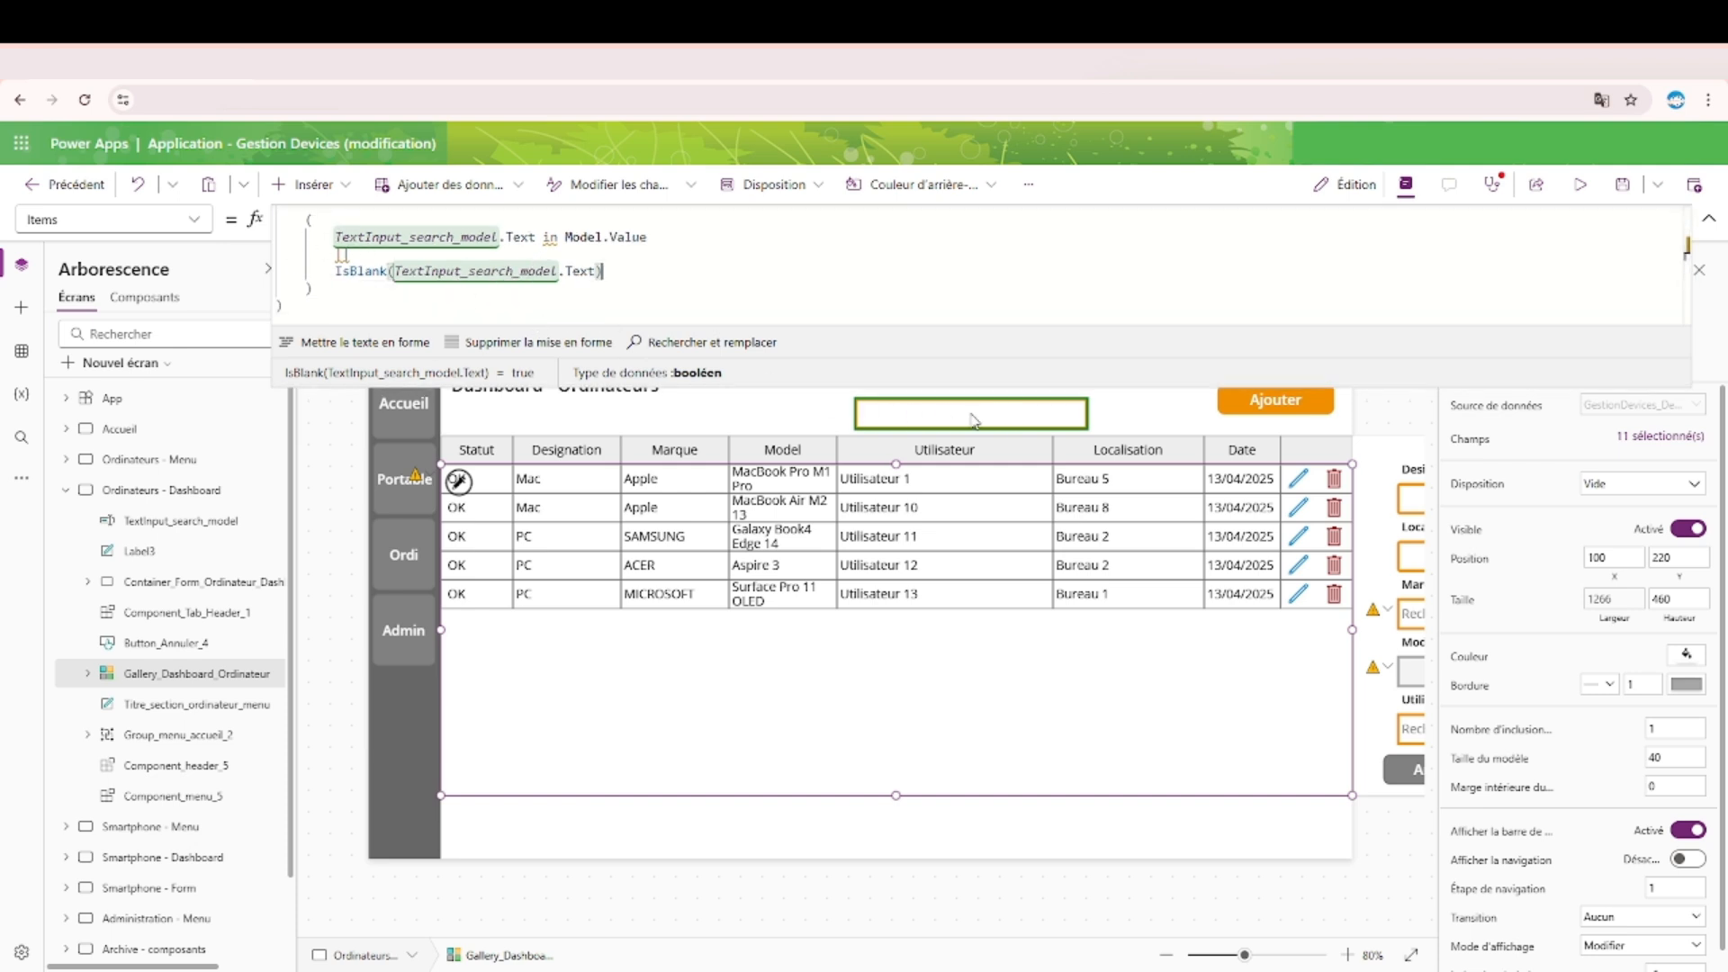
# Replace the whole parenthesised condition block in the gallery's Filter formula with true.
pyautogui.click(619, 268)
pyautogui.moveTo(602, 270); pyautogui.dragTo(335, 271)
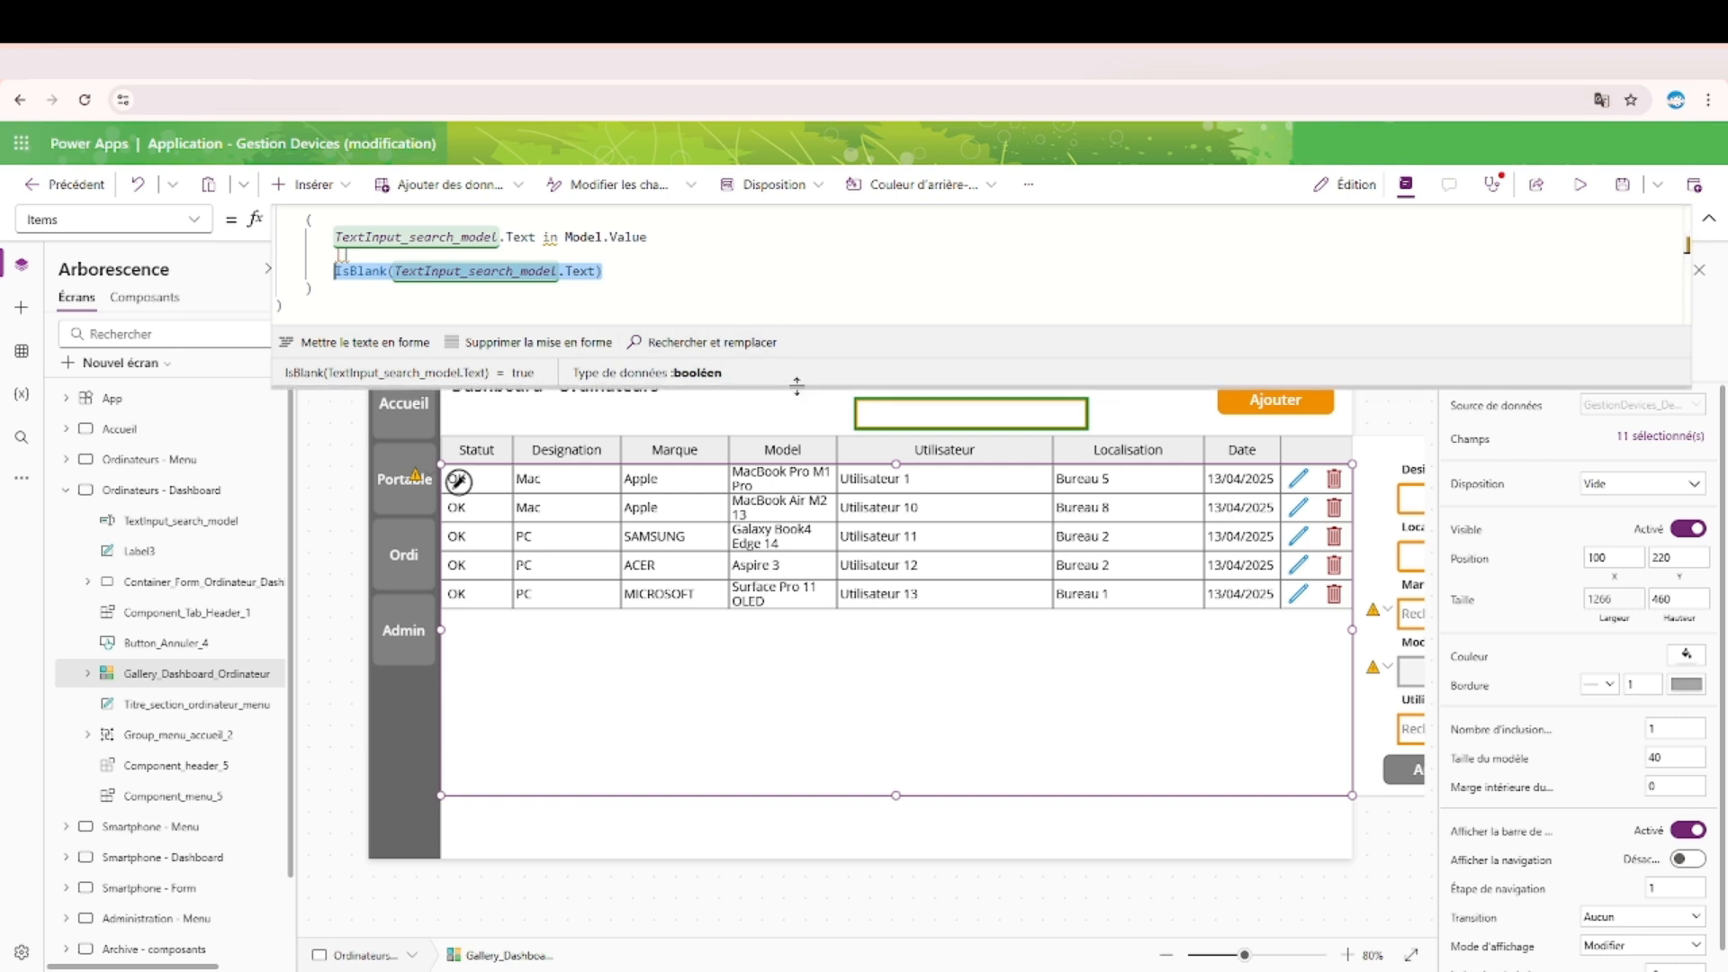
pyautogui.moveTo(310, 289); pyautogui.dragTo(306, 268)
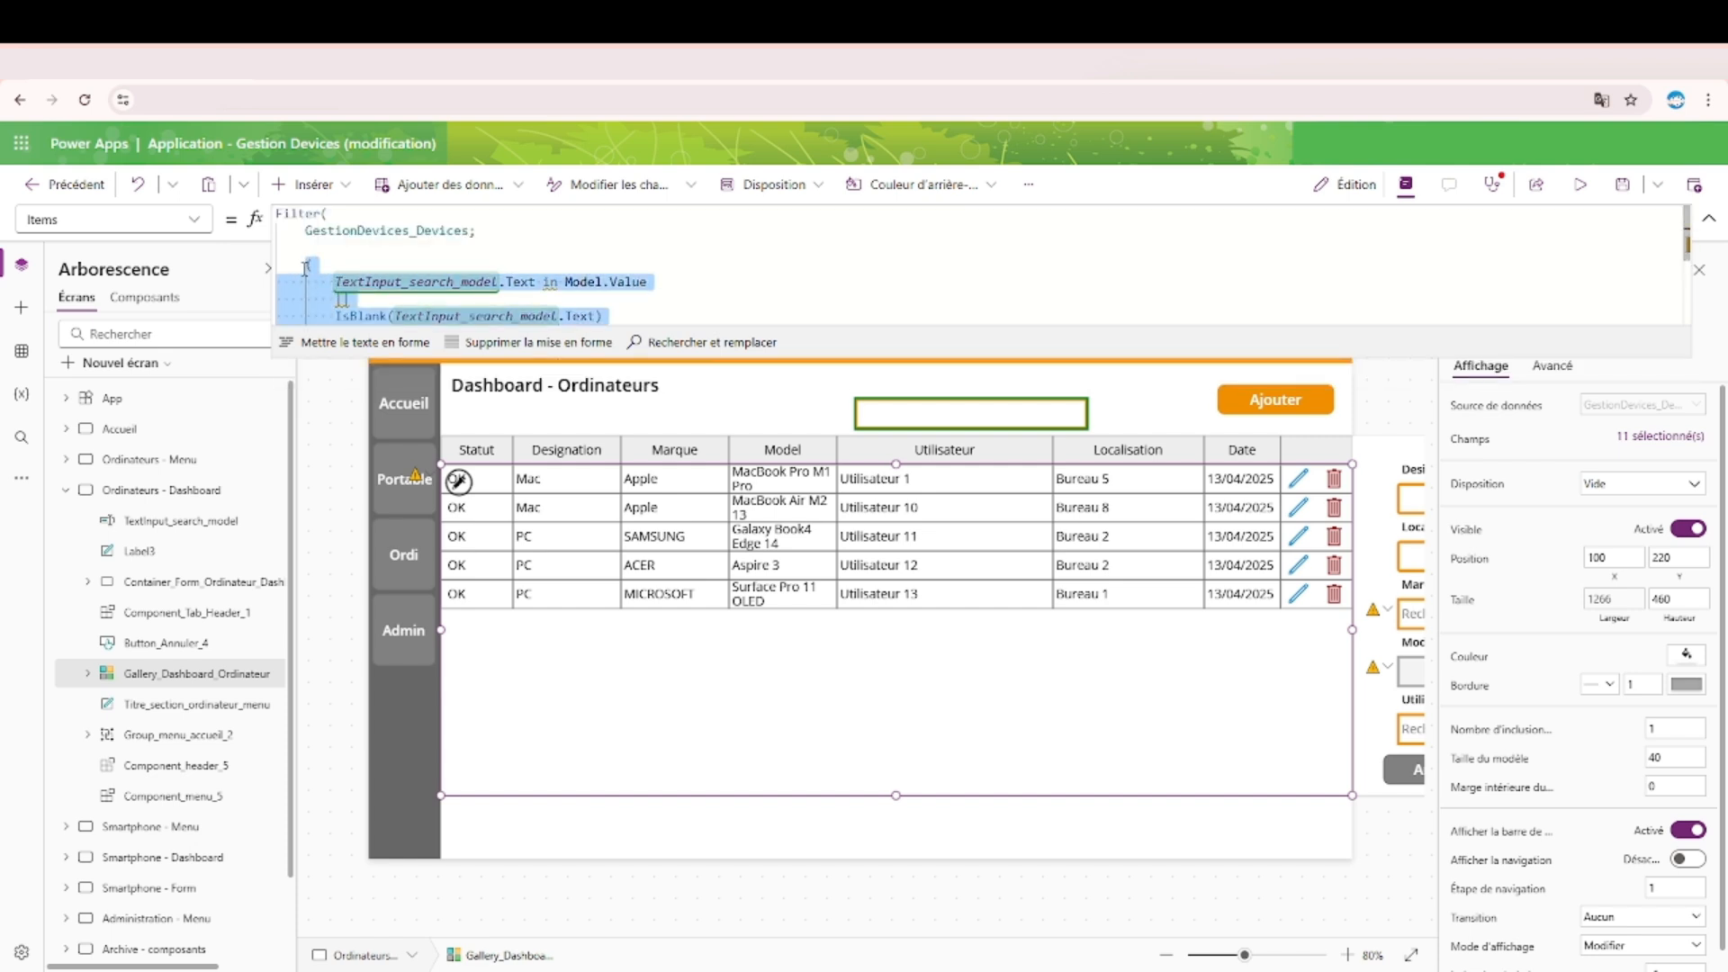
pyautogui.press('BackSpace')
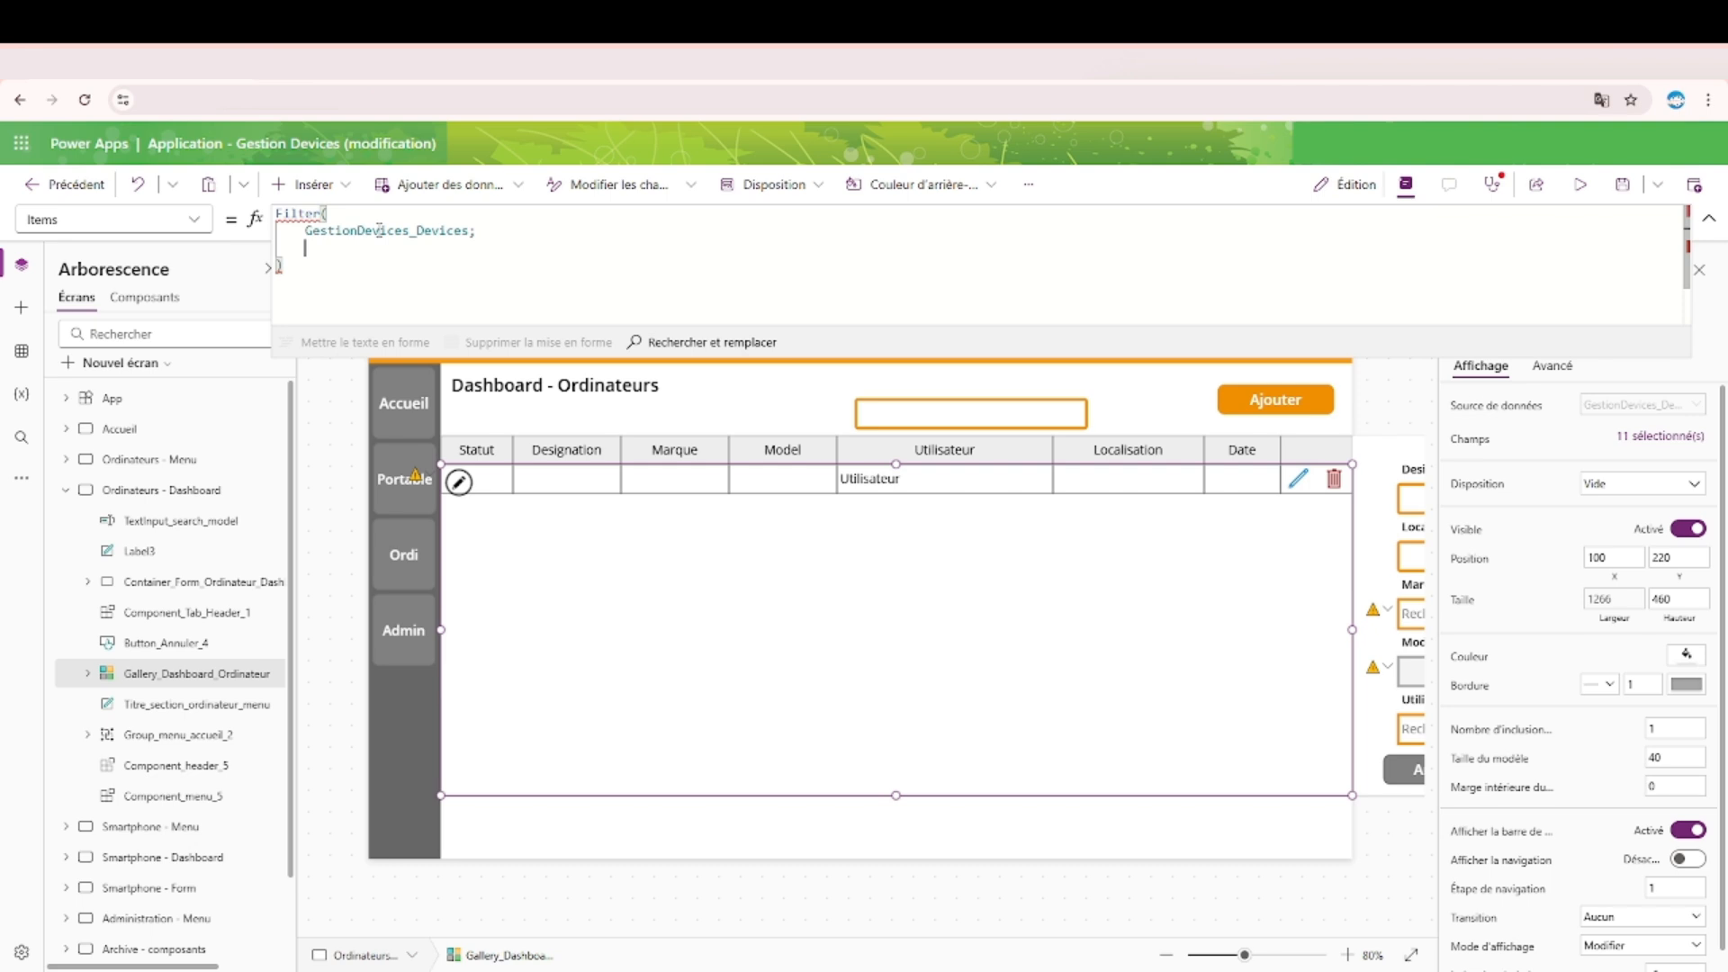
pyautogui.write('true')
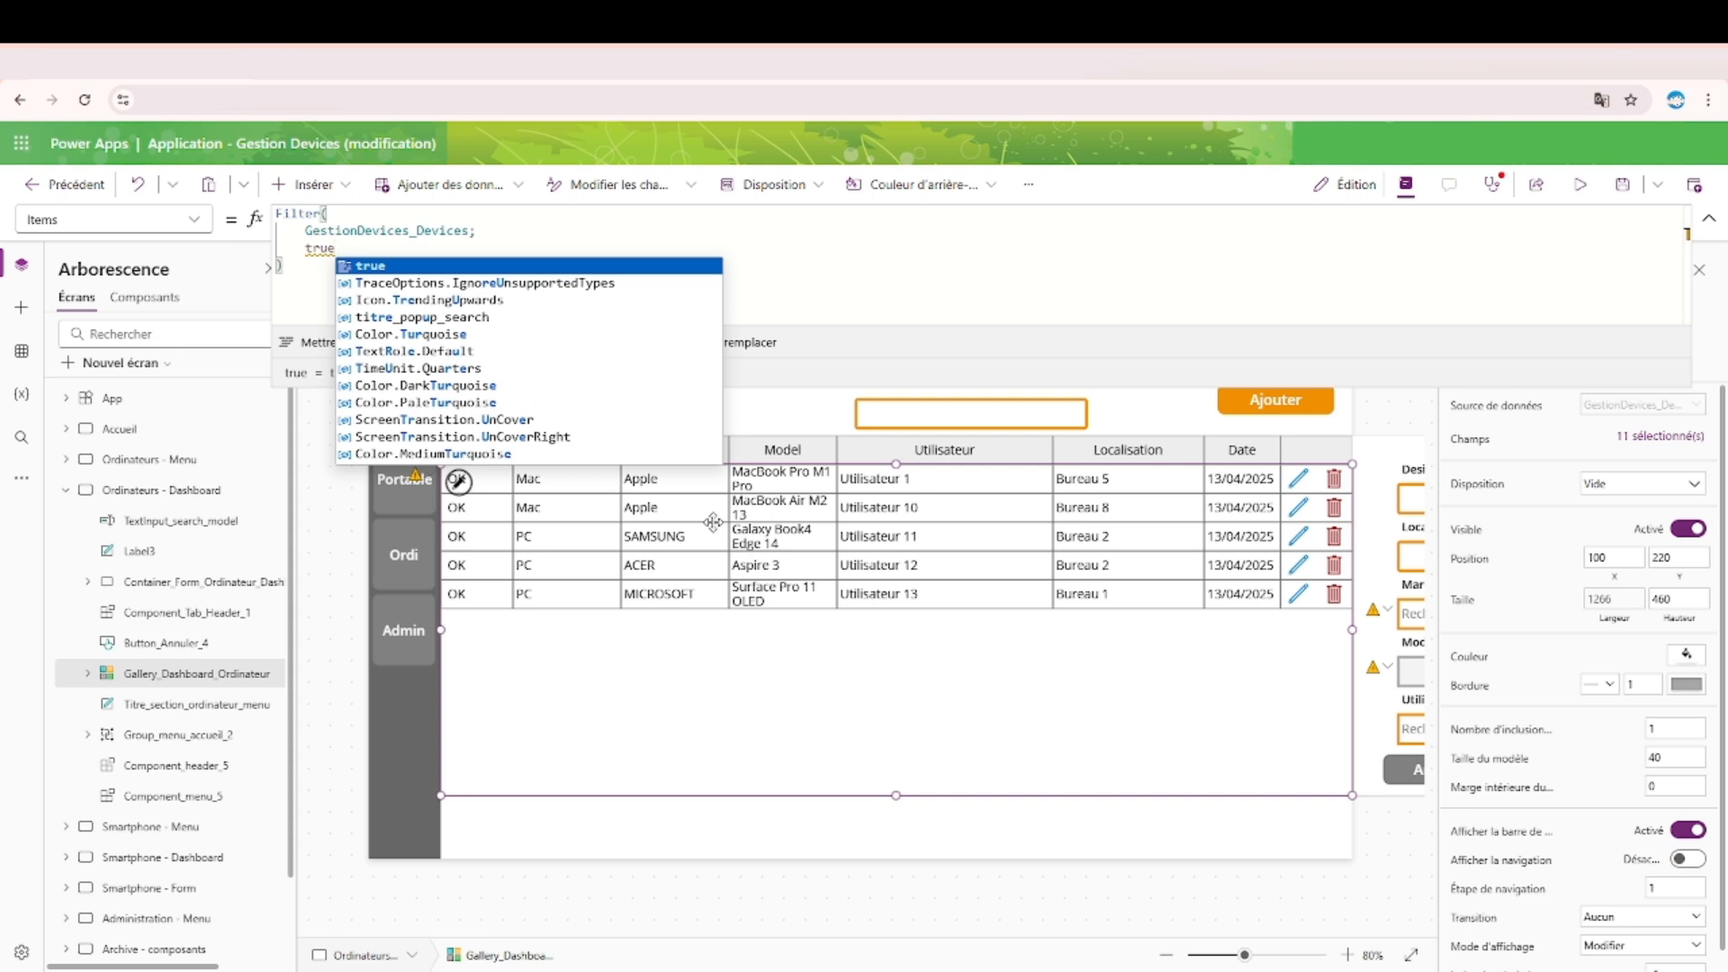
pyautogui.press('Escape')
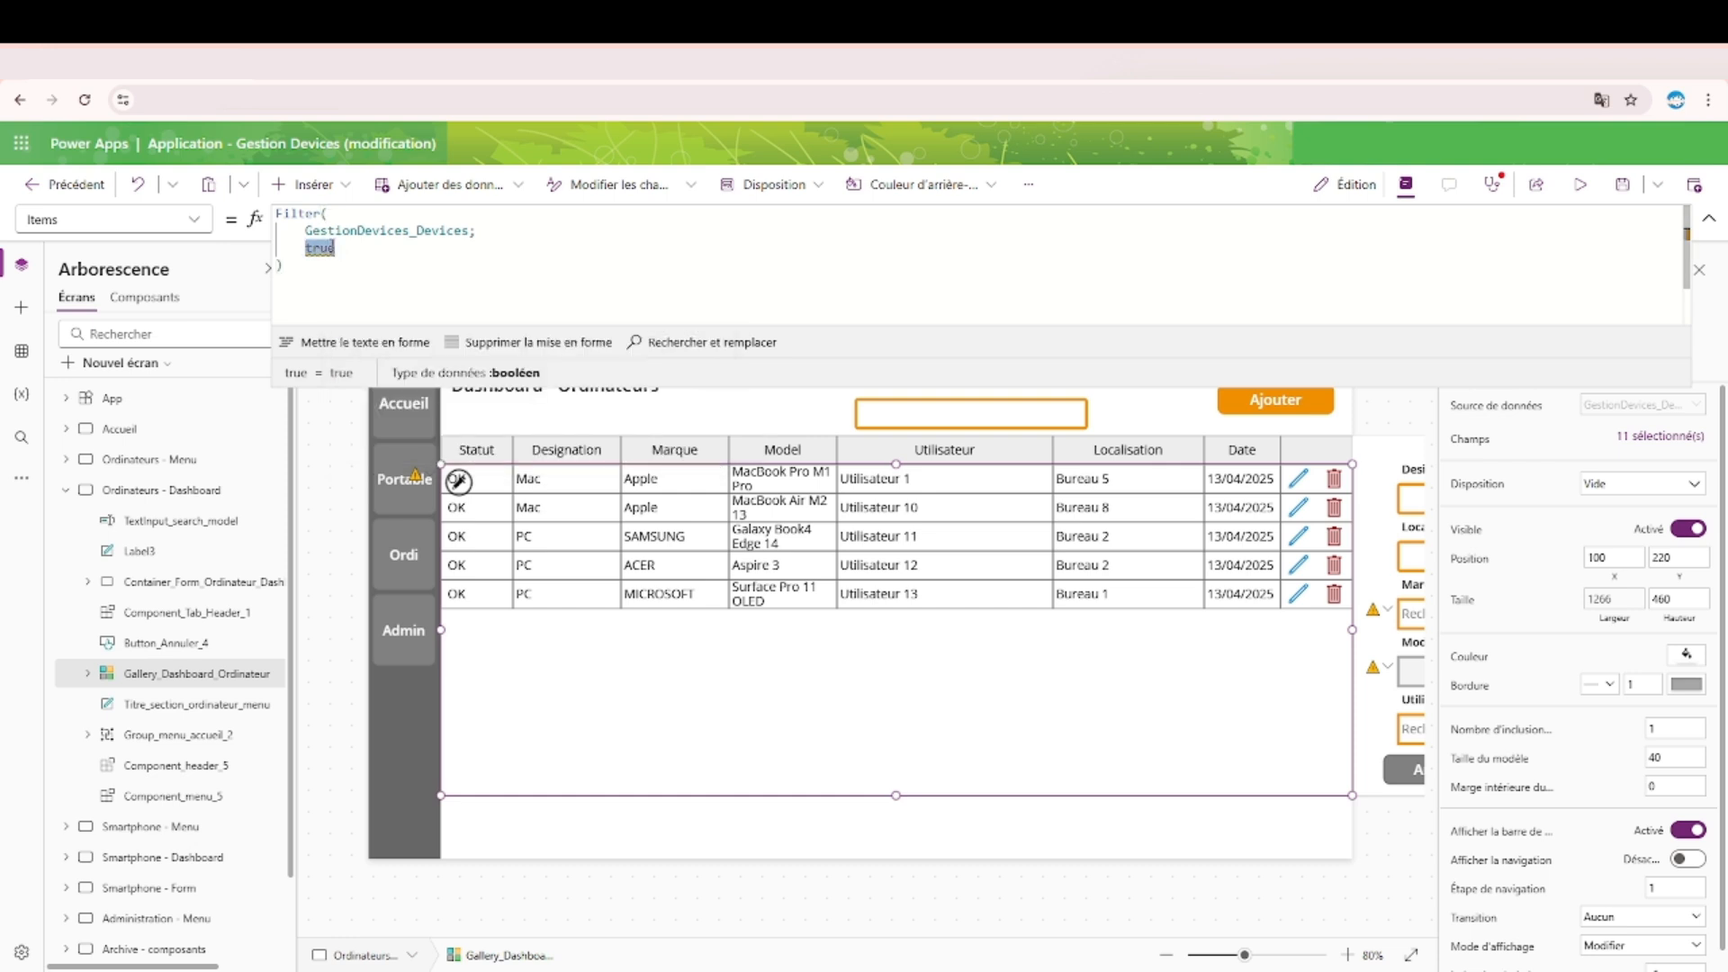
# Put the parenthesised block with the model match, || and IsBlank conditions back in place of true.
pyautogui.hotkey('ctrl', 'v')
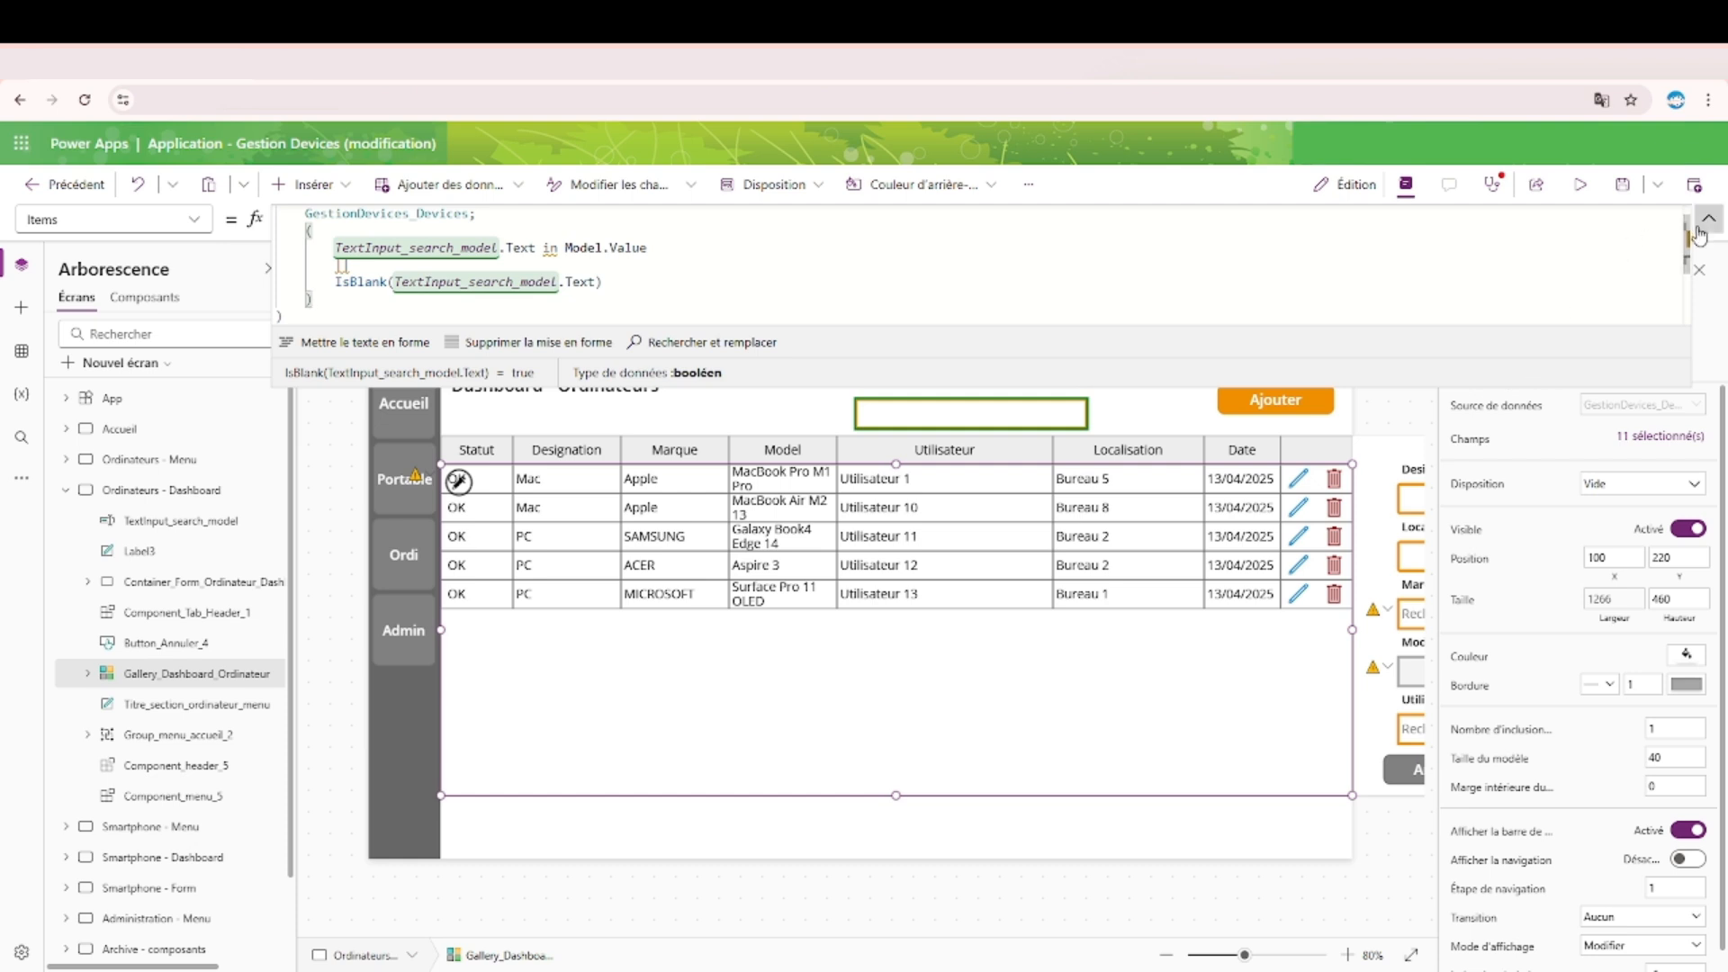
pyautogui.click(653, 278)
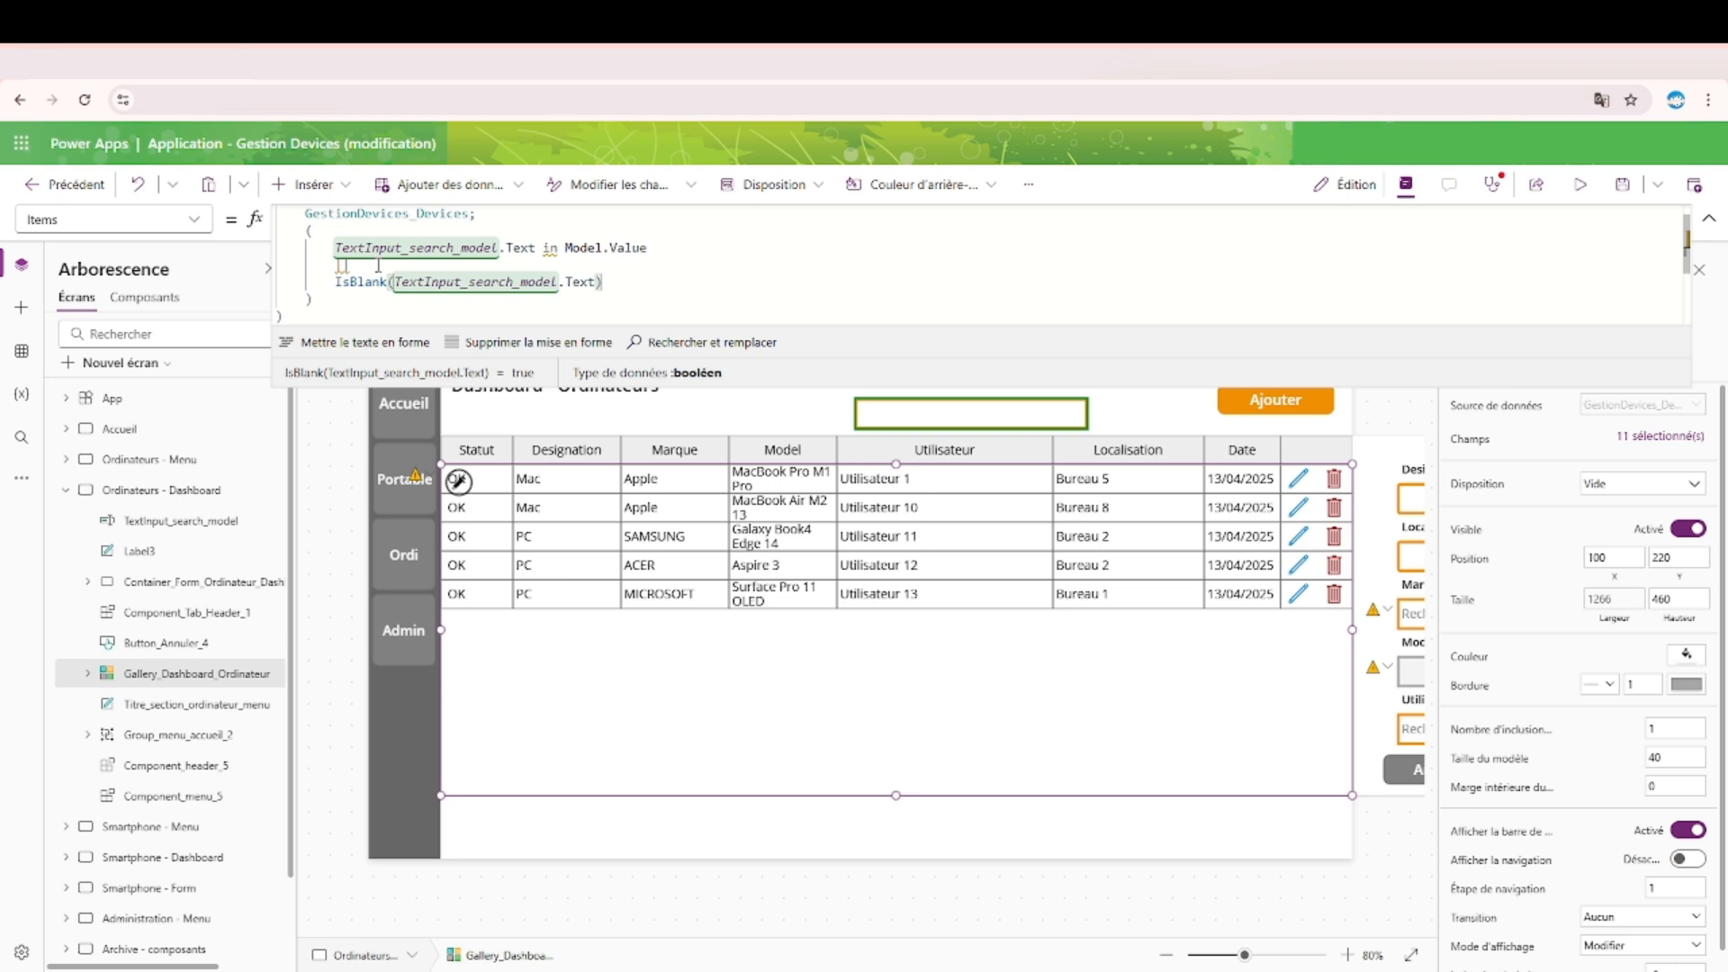
pyautogui.moveTo(313, 301); pyautogui.dragTo(286, 228)
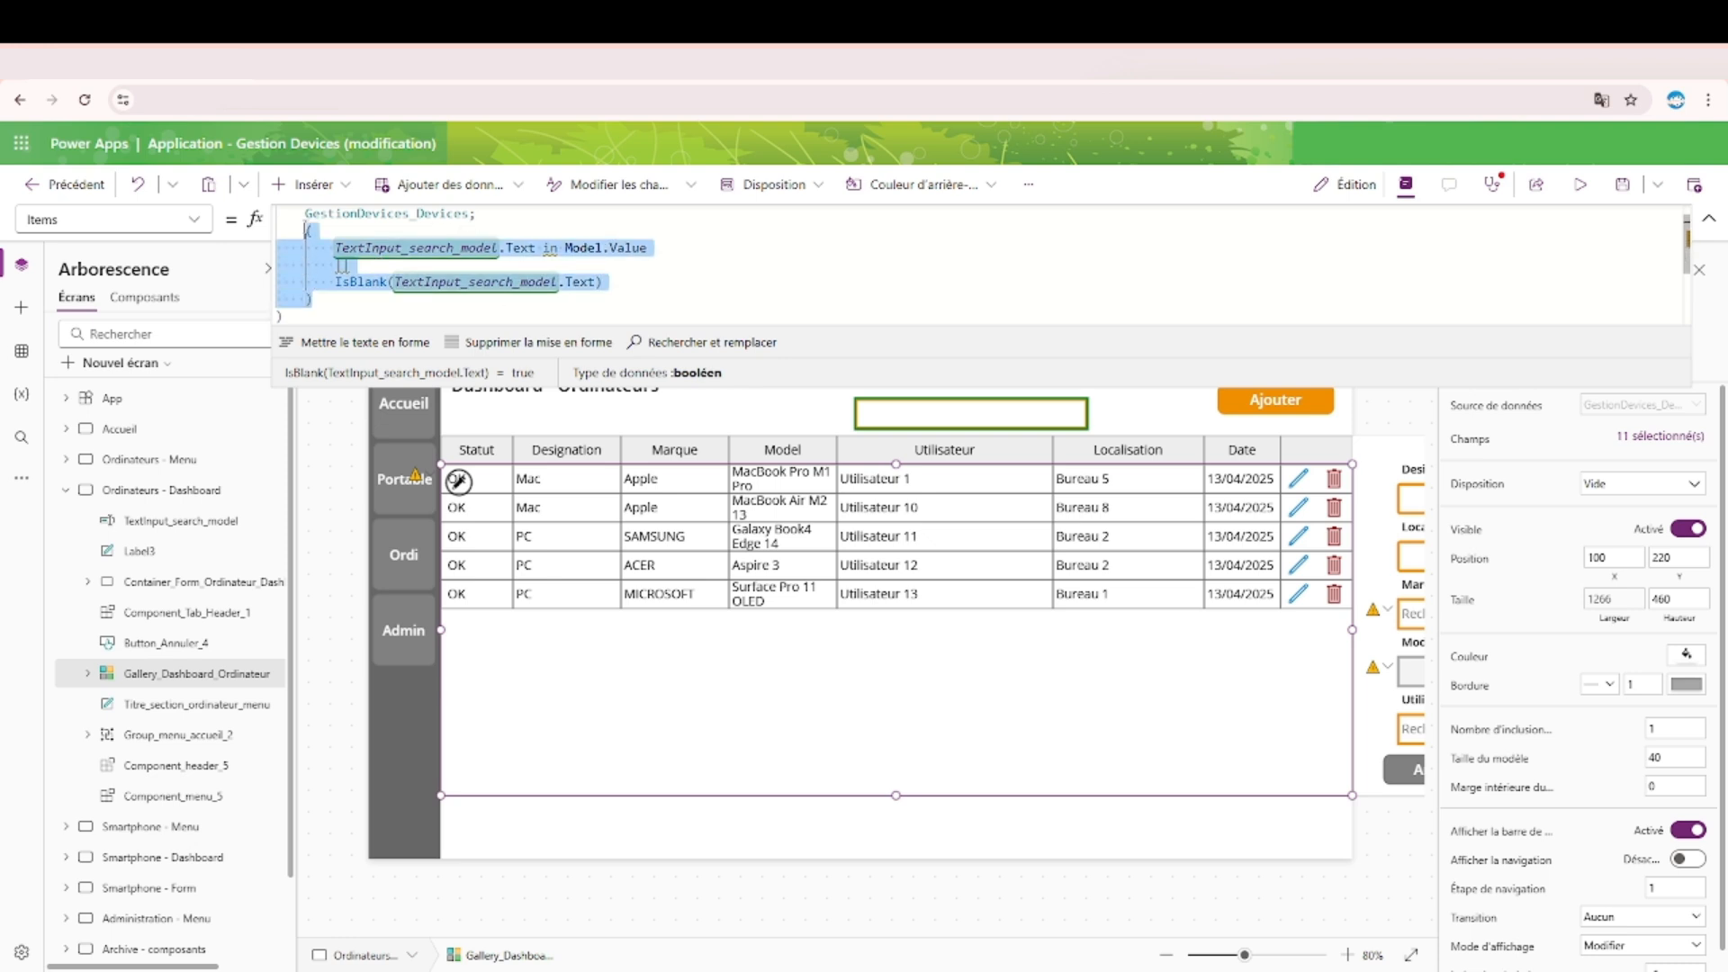
pyautogui.click(369, 289)
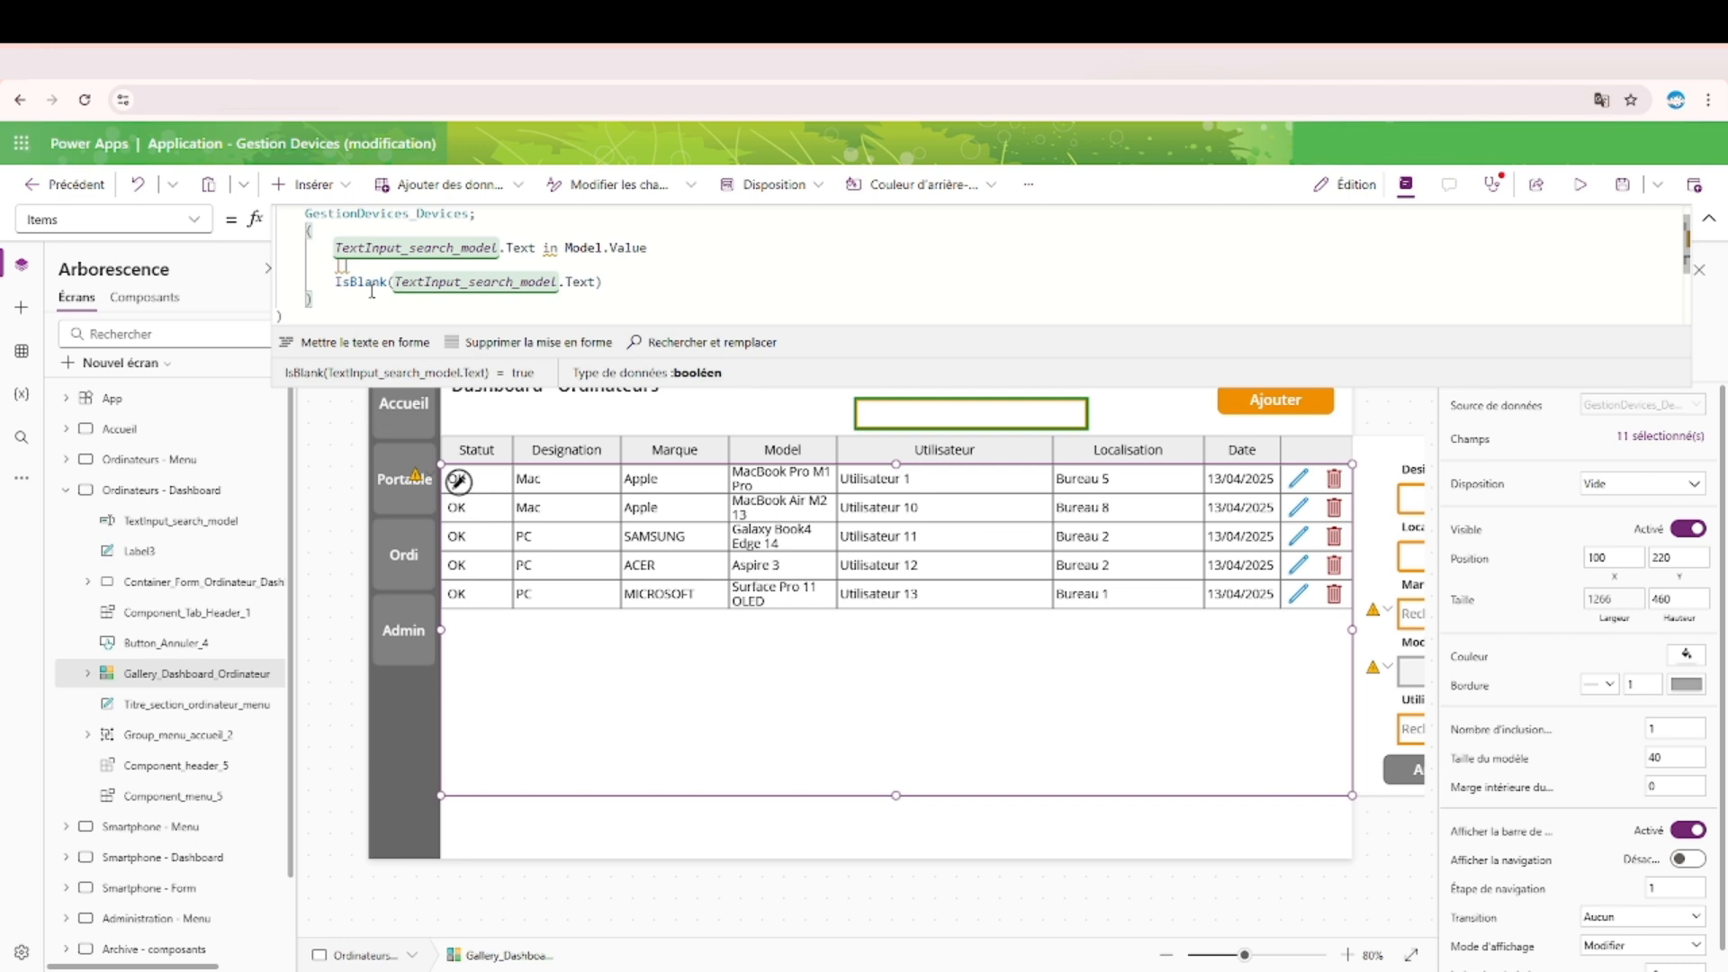
pyautogui.write('&&')
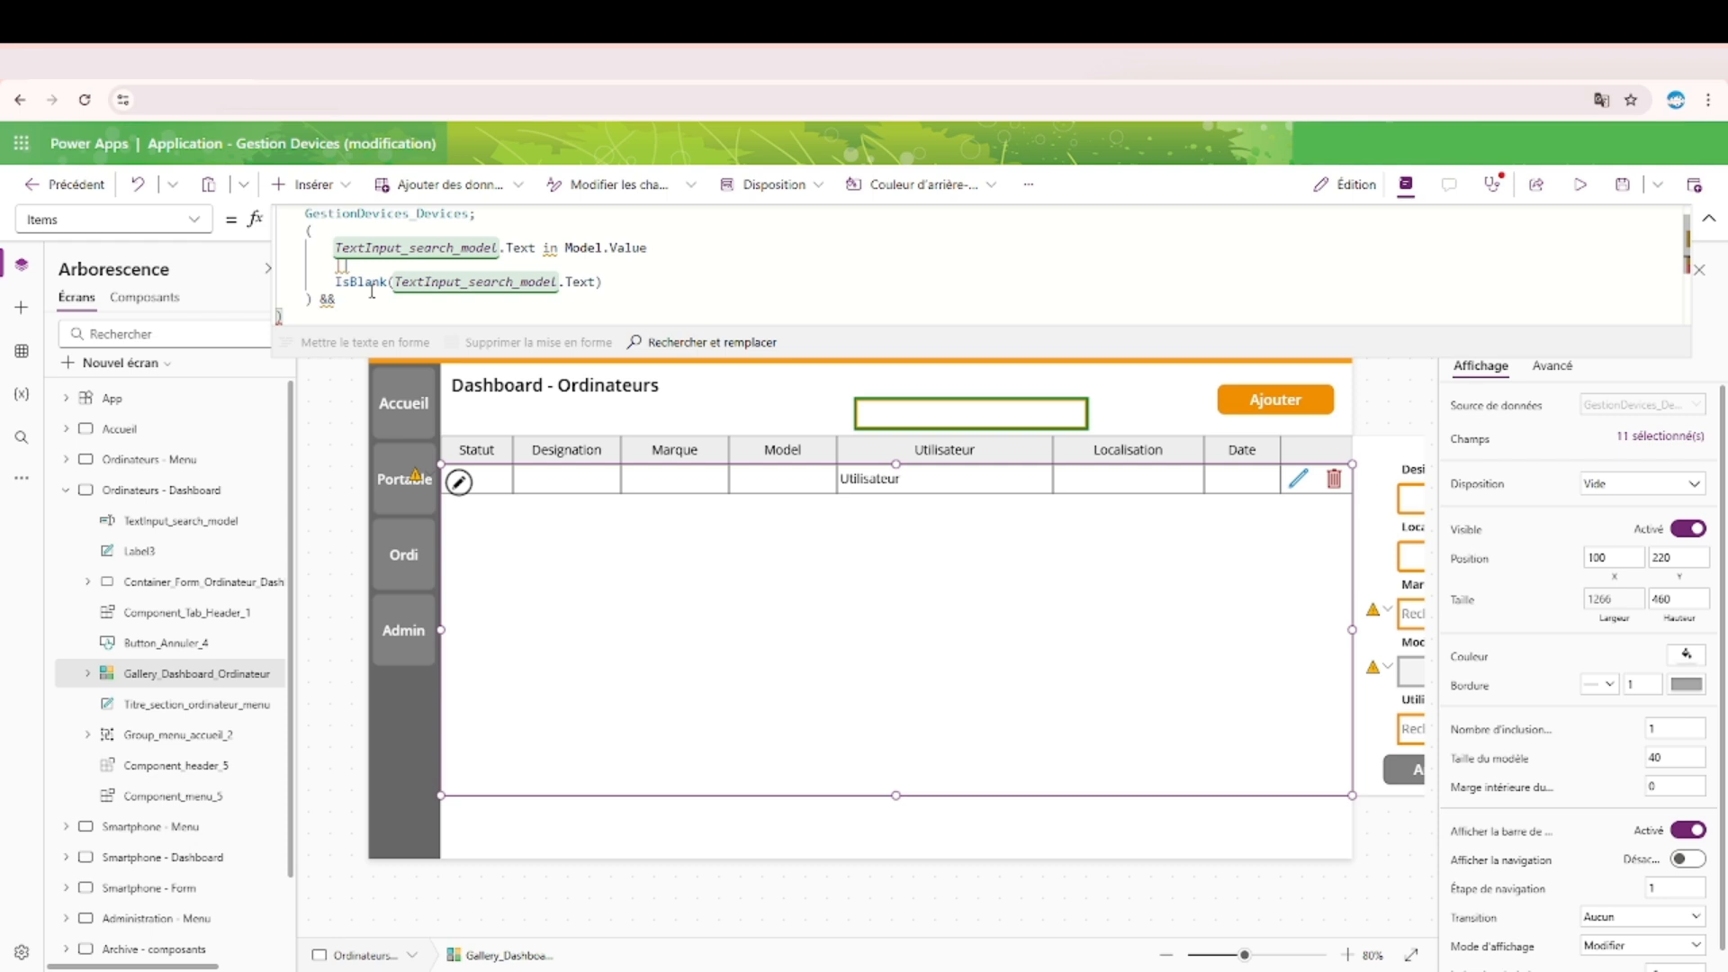
pyautogui.press('BackSpace')
pyautogui.press('BackSpace')
pyautogui.press('BackSpace')
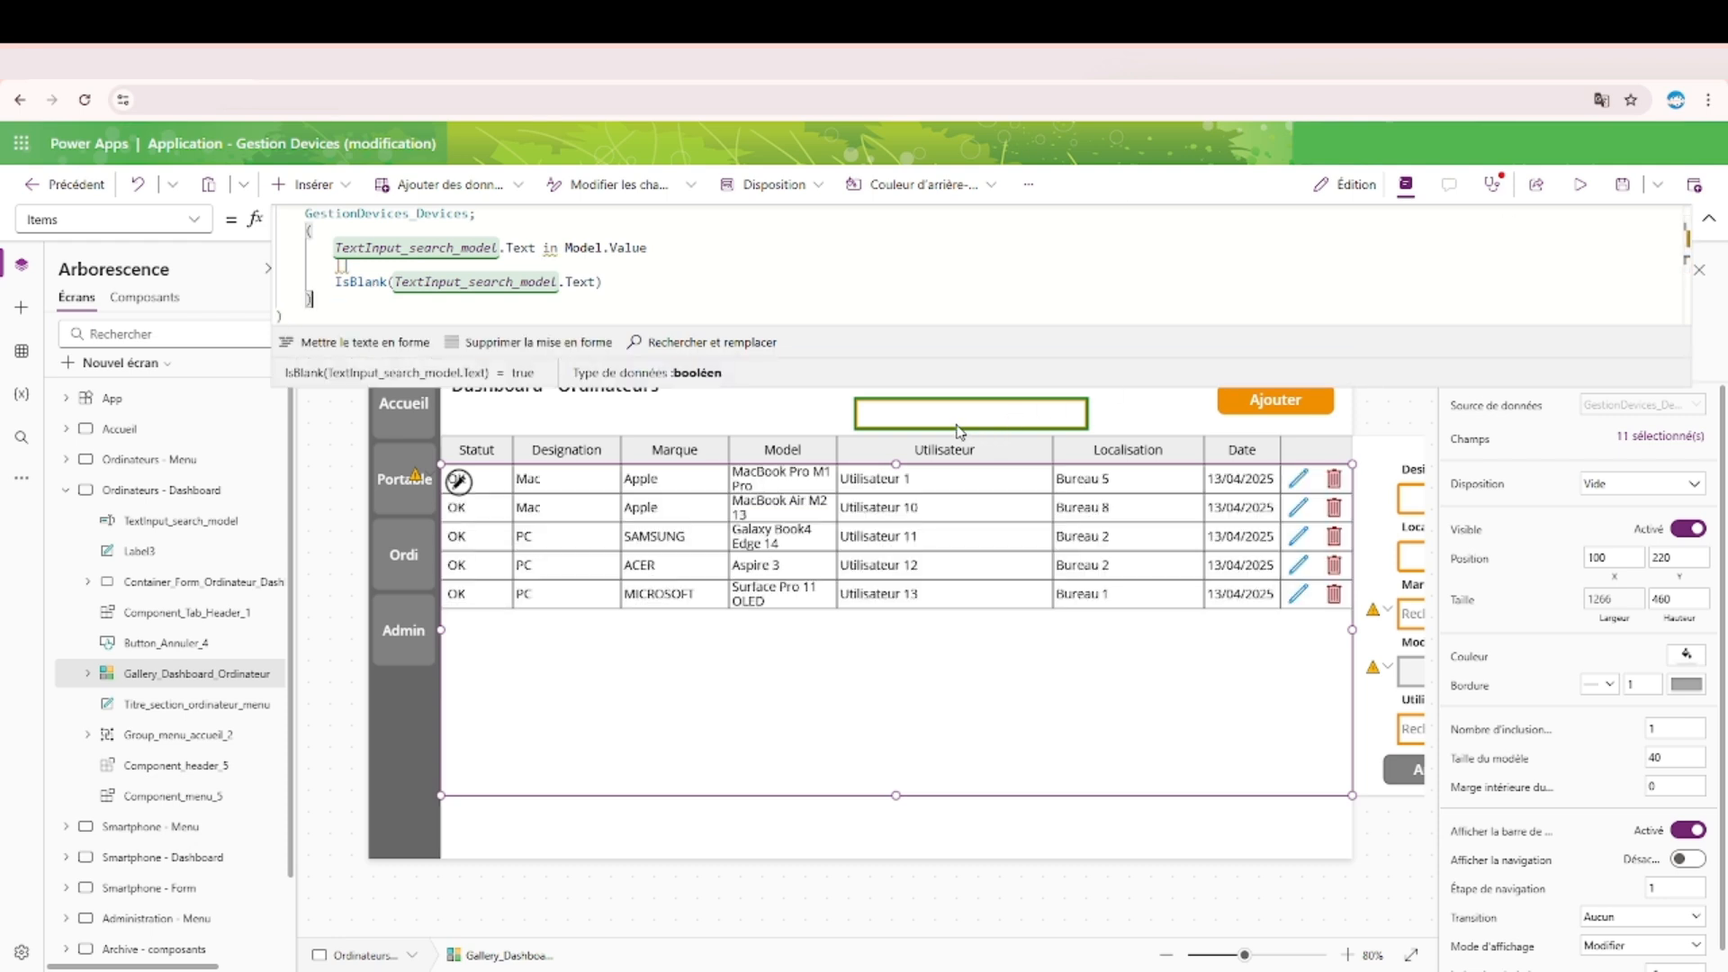
pyautogui.moveTo(1013, 463)
pyautogui.click(1708, 219)
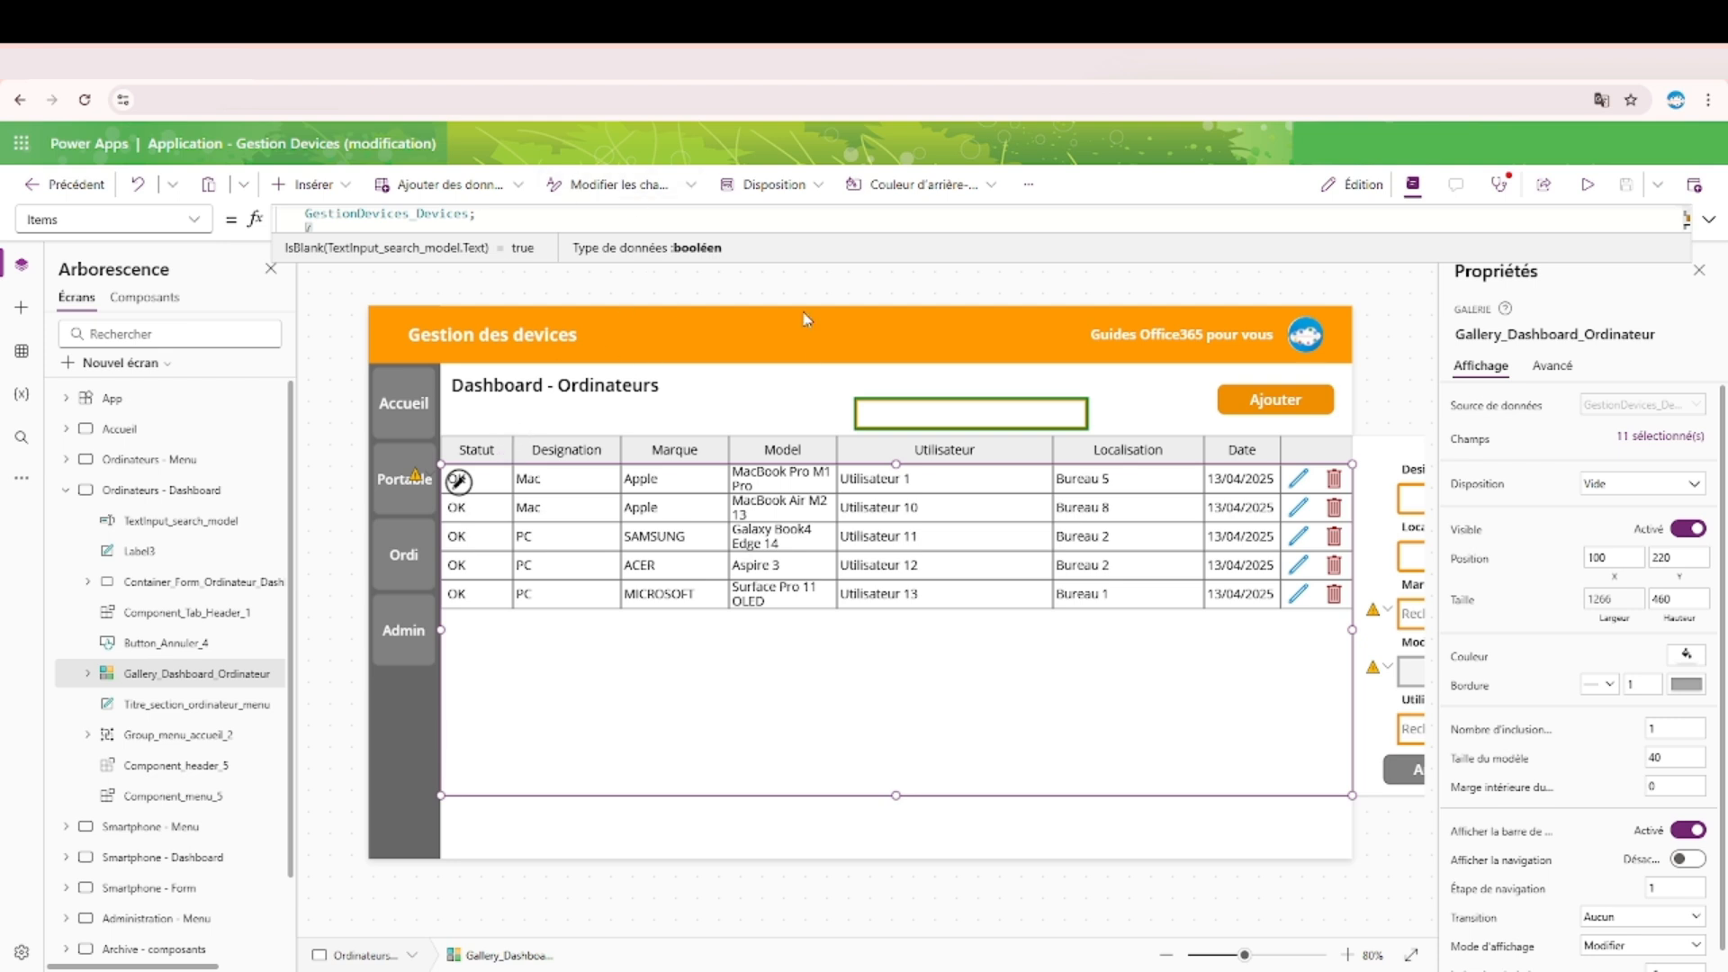
# Move the model search text input out of the title area into the empty space below the gallery on Ordinateurs - Dashboard.
pyautogui.click(983, 414)
pyautogui.moveTo(983, 414); pyautogui.dragTo(966, 411)
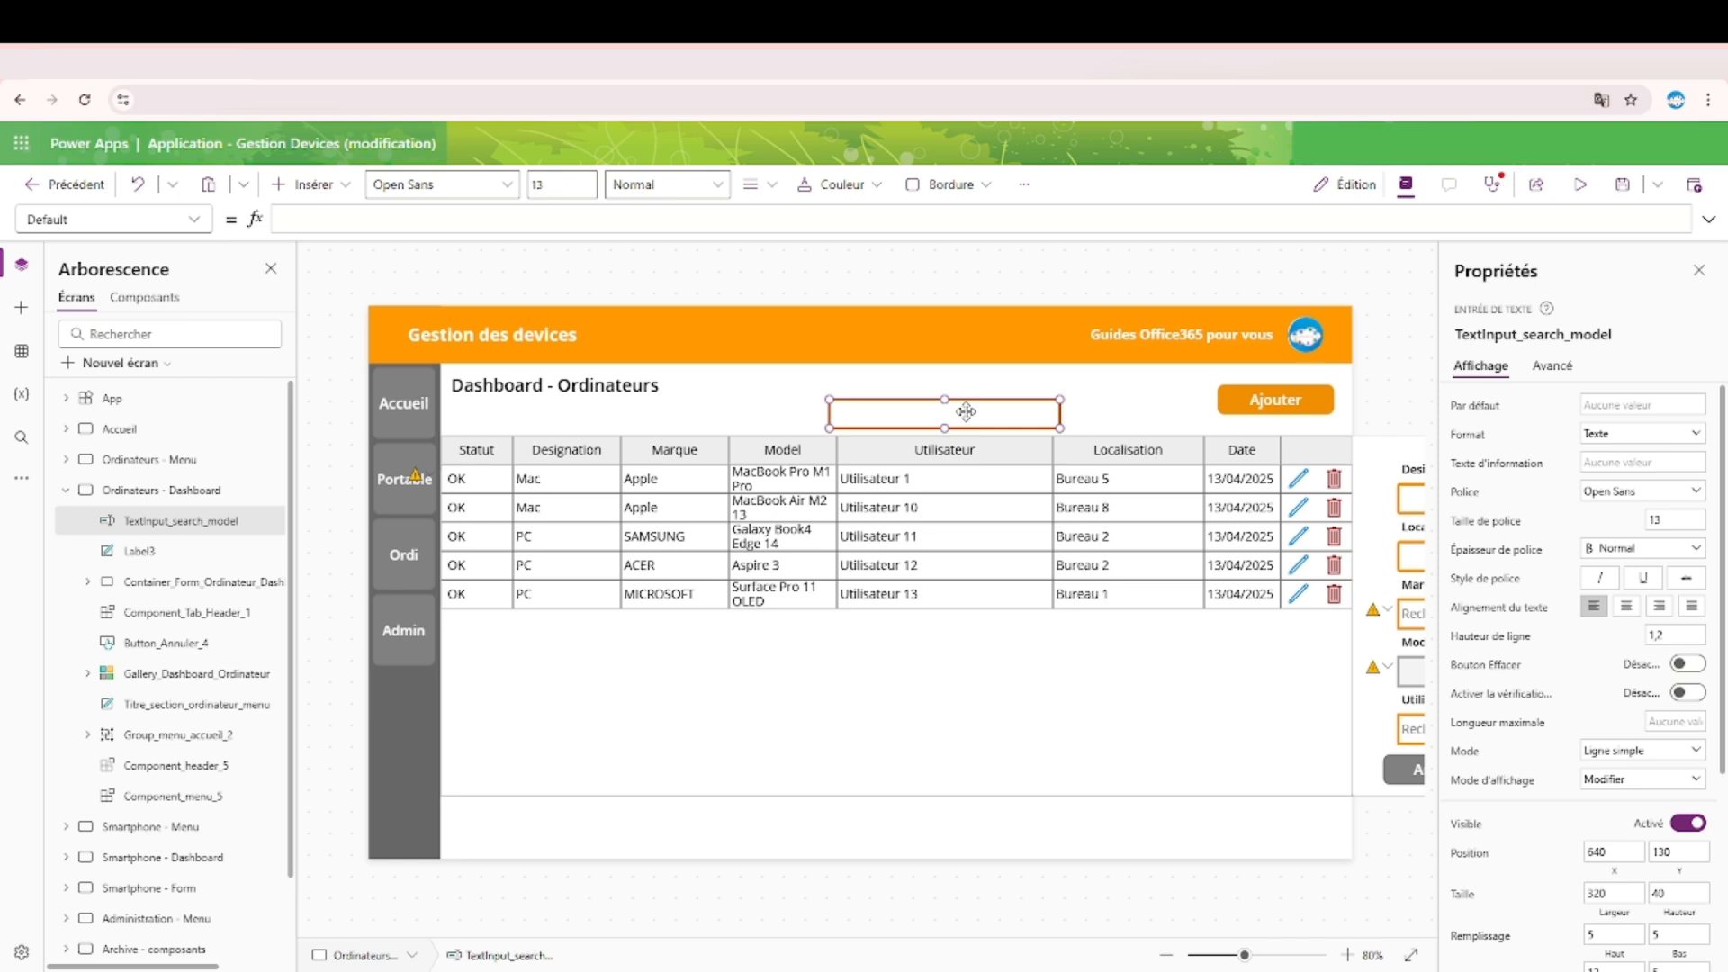
pyautogui.click(64, 490)
pyautogui.click(179, 560)
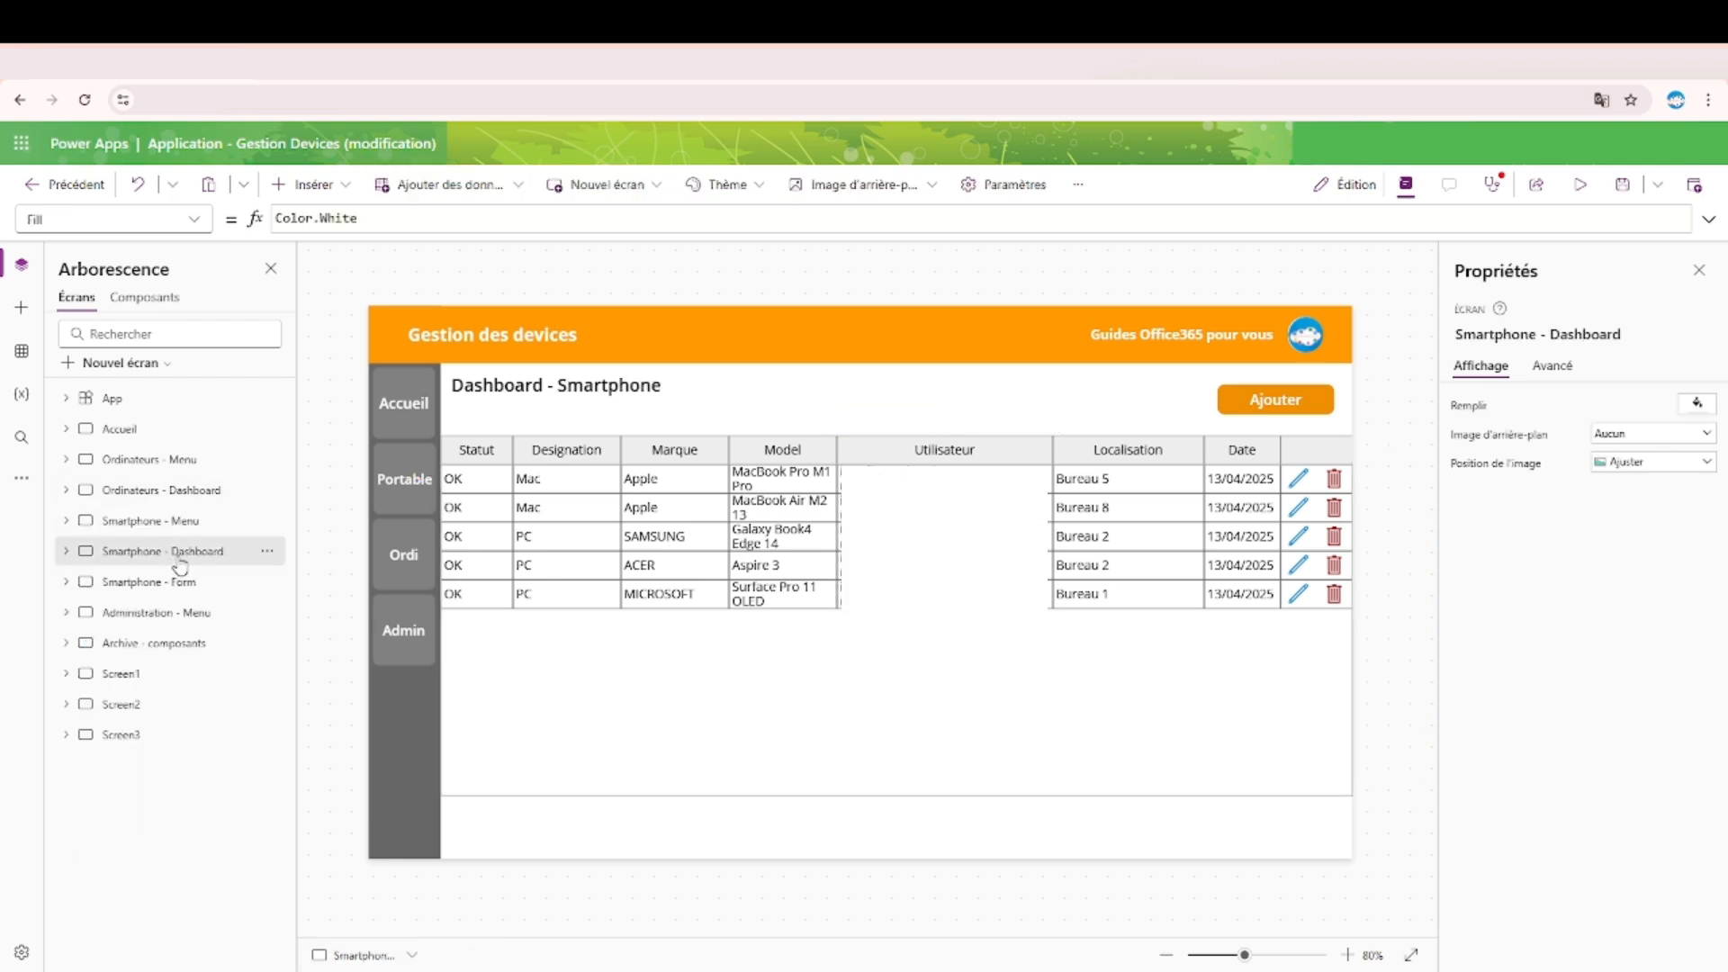
pyautogui.click(163, 490)
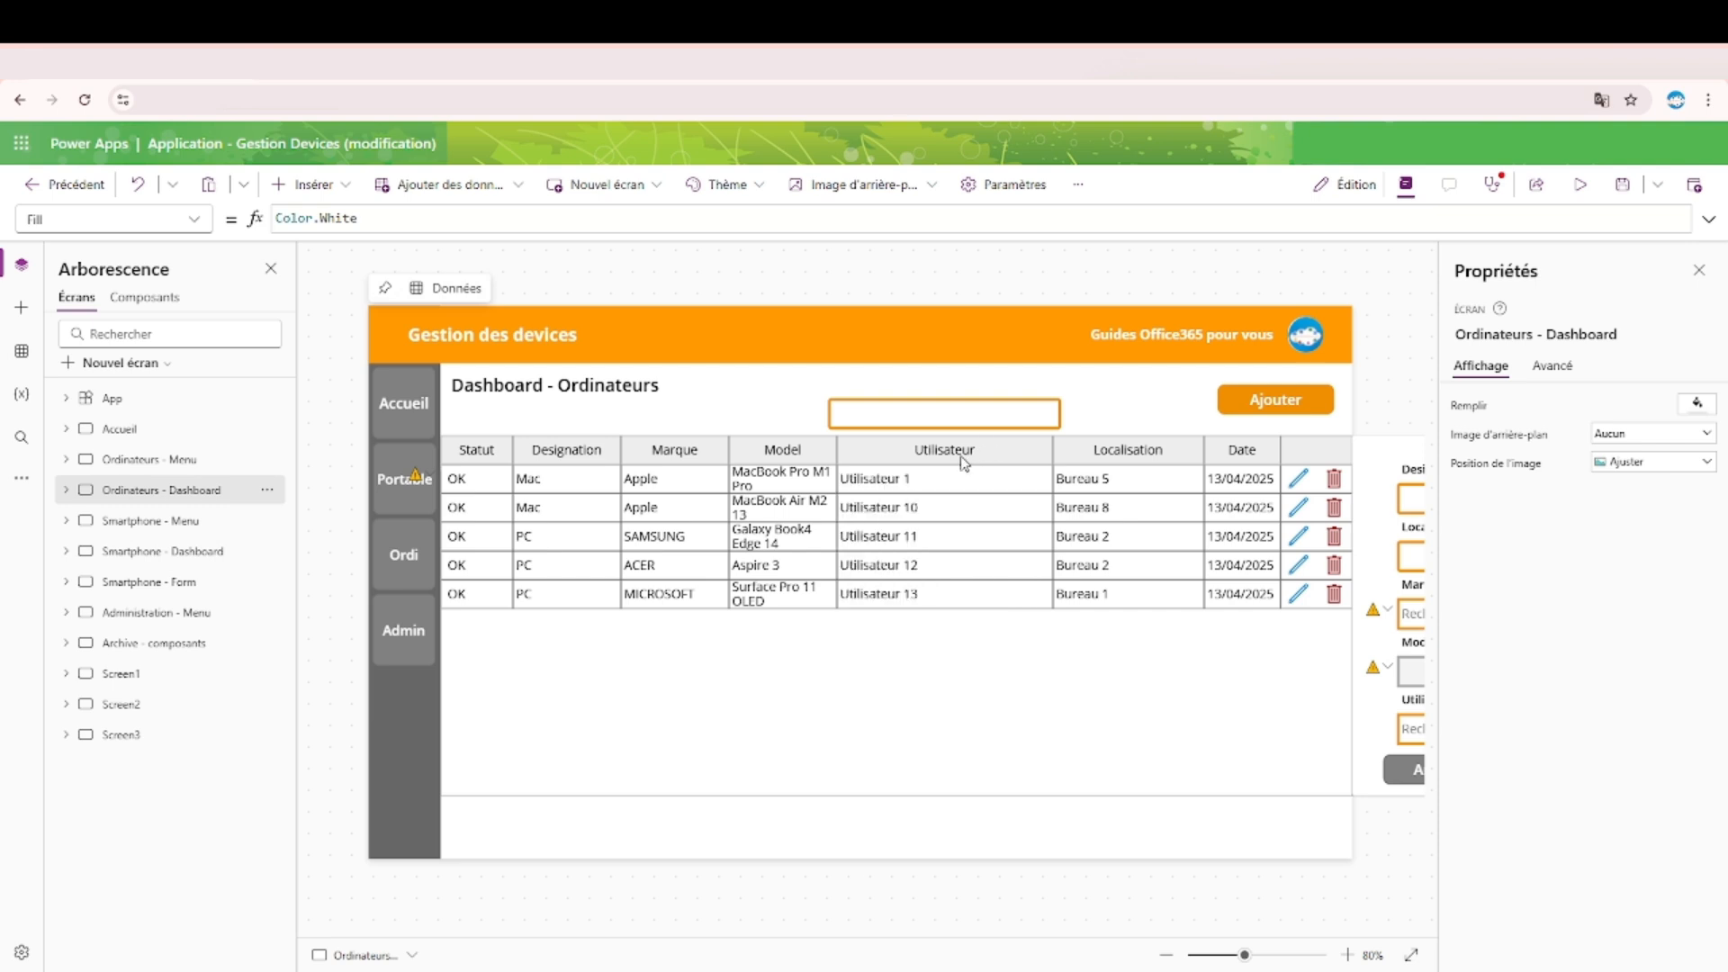
pyautogui.moveTo(856, 412); pyautogui.dragTo(514, 844)
pyautogui.click(804, 274)
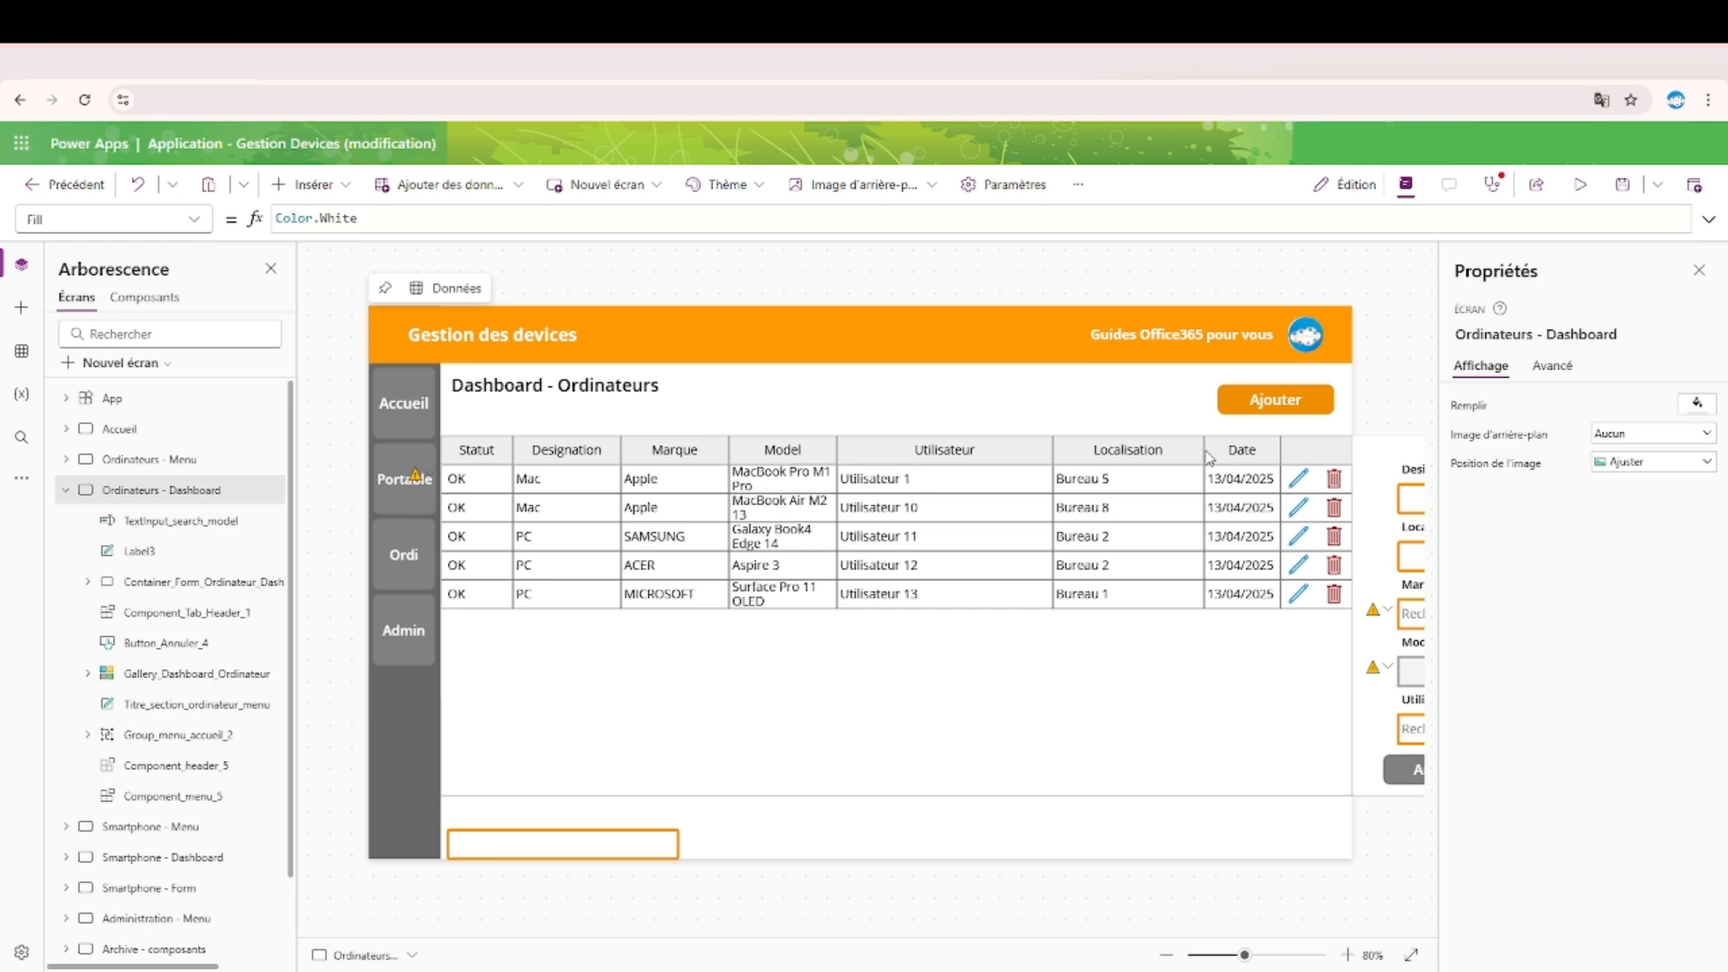
# Insert a Rechercher icon on Ordinateurs - Dashboard and place it just above the Marque and Model headers, at about X 446, Y 143.
pyautogui.click(335, 183)
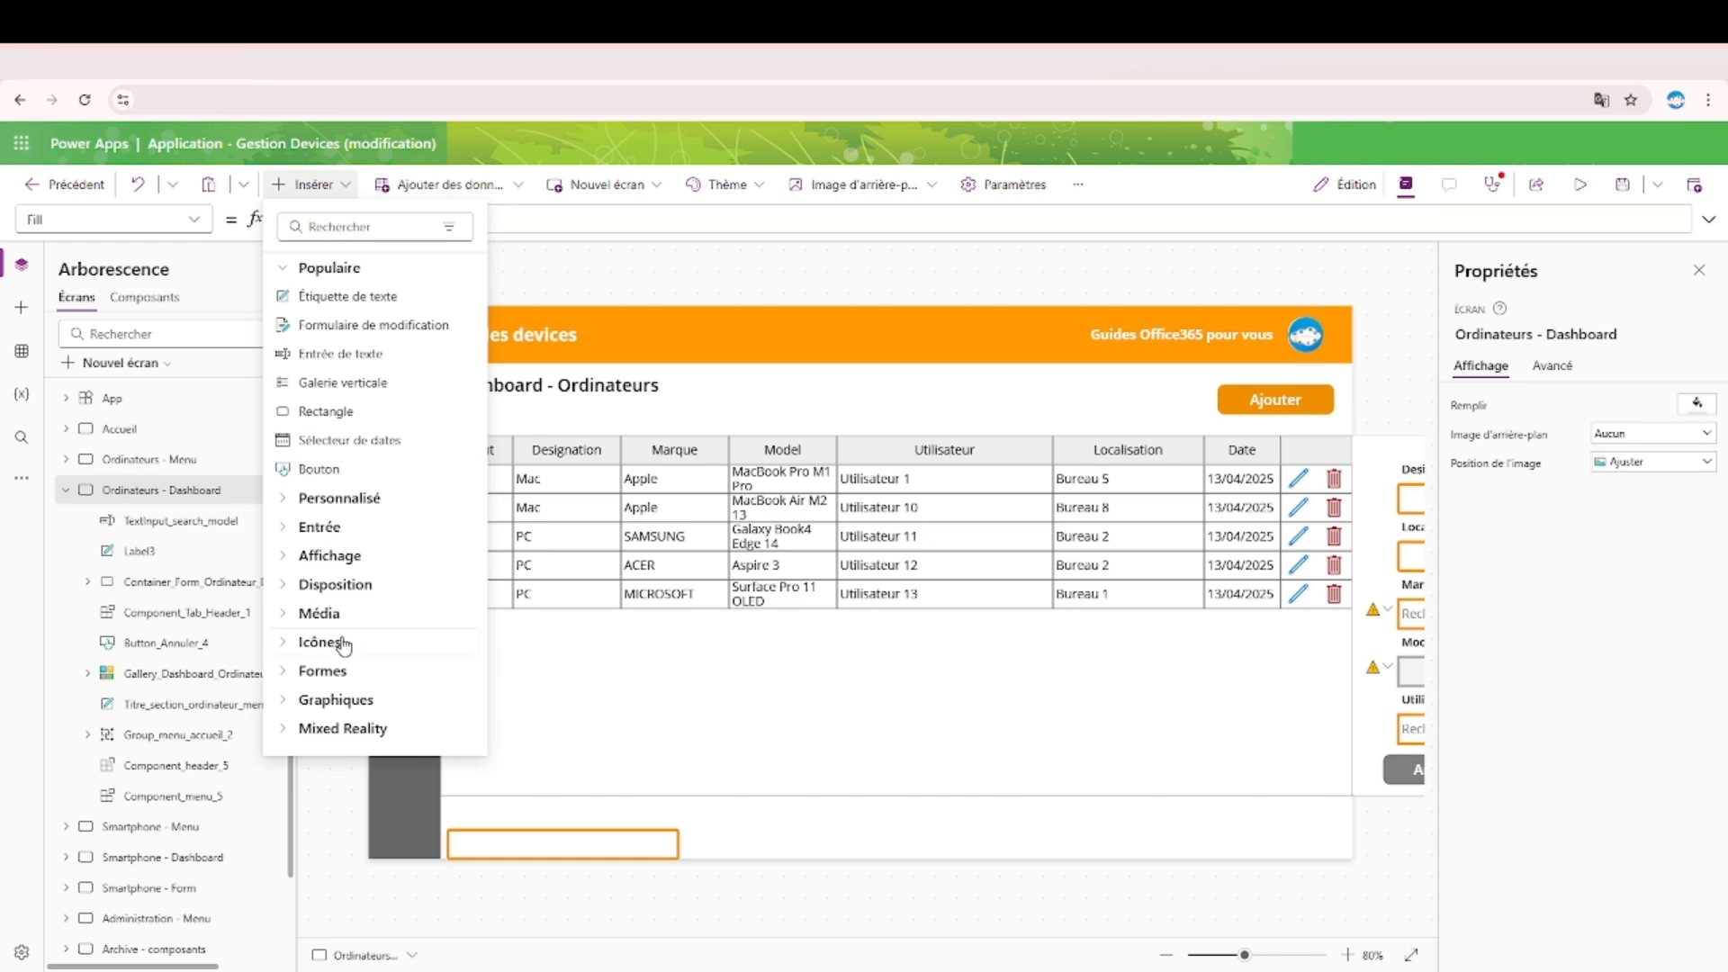
pyautogui.click(335, 639)
pyautogui.click(365, 226)
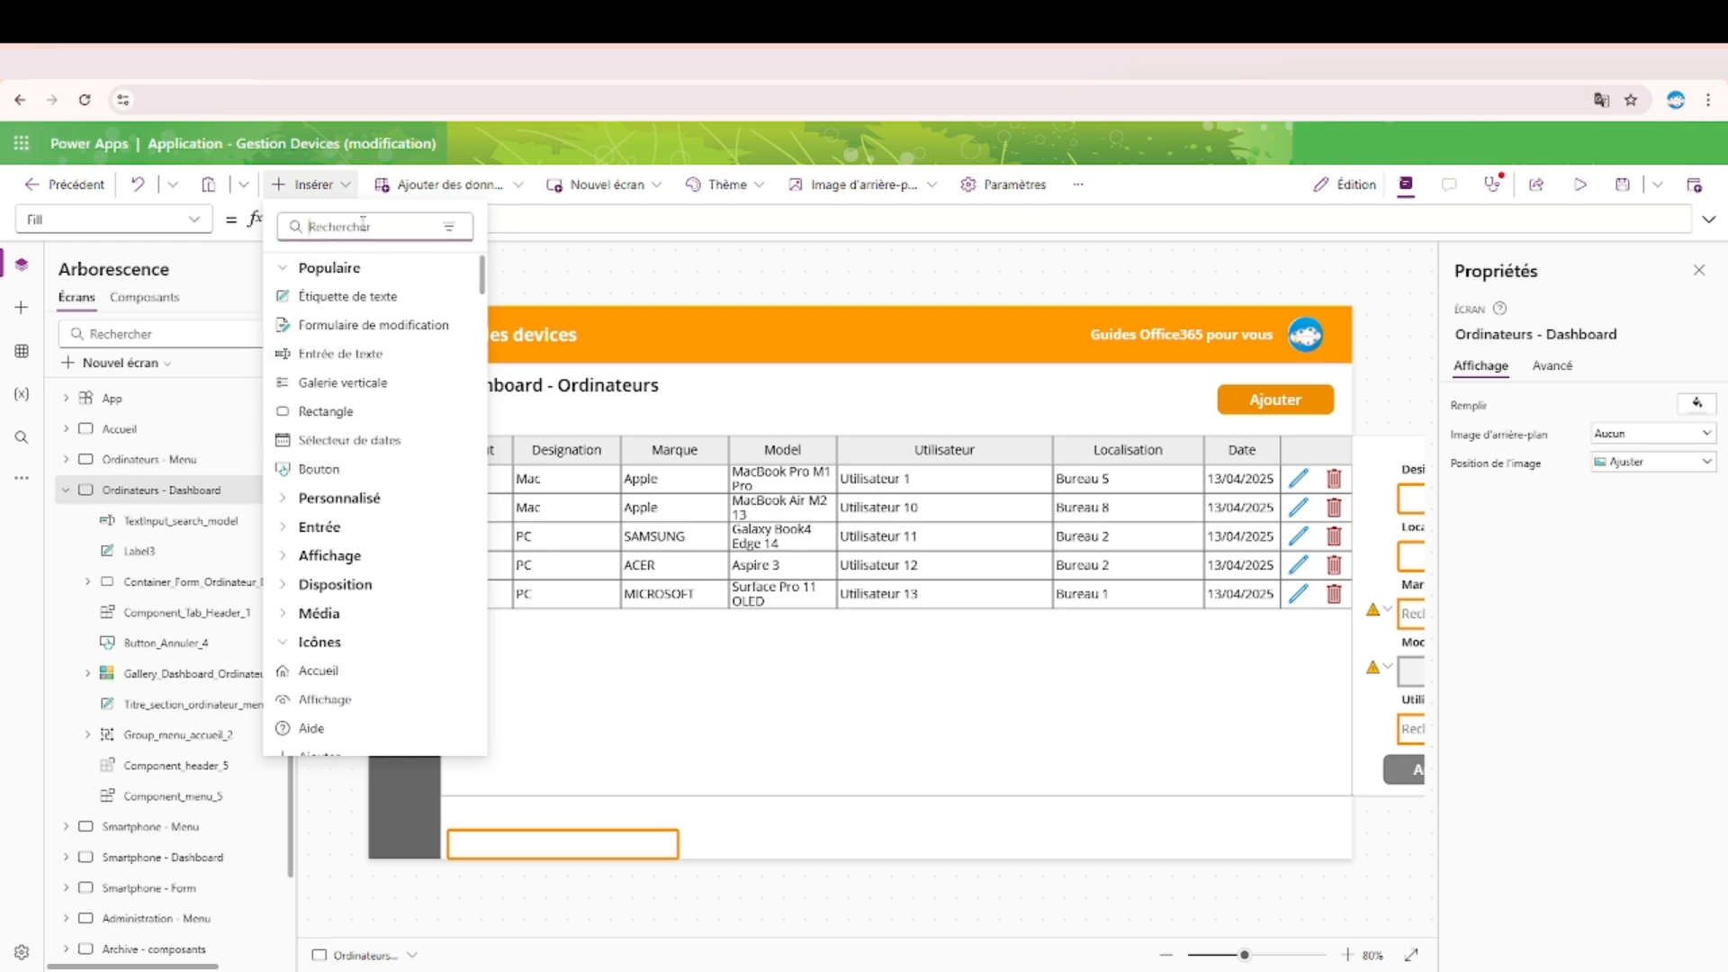
pyautogui.write('table')
pyautogui.press('BackSpace')
pyautogui.press('BackSpace')
pyautogui.press('BackSpace')
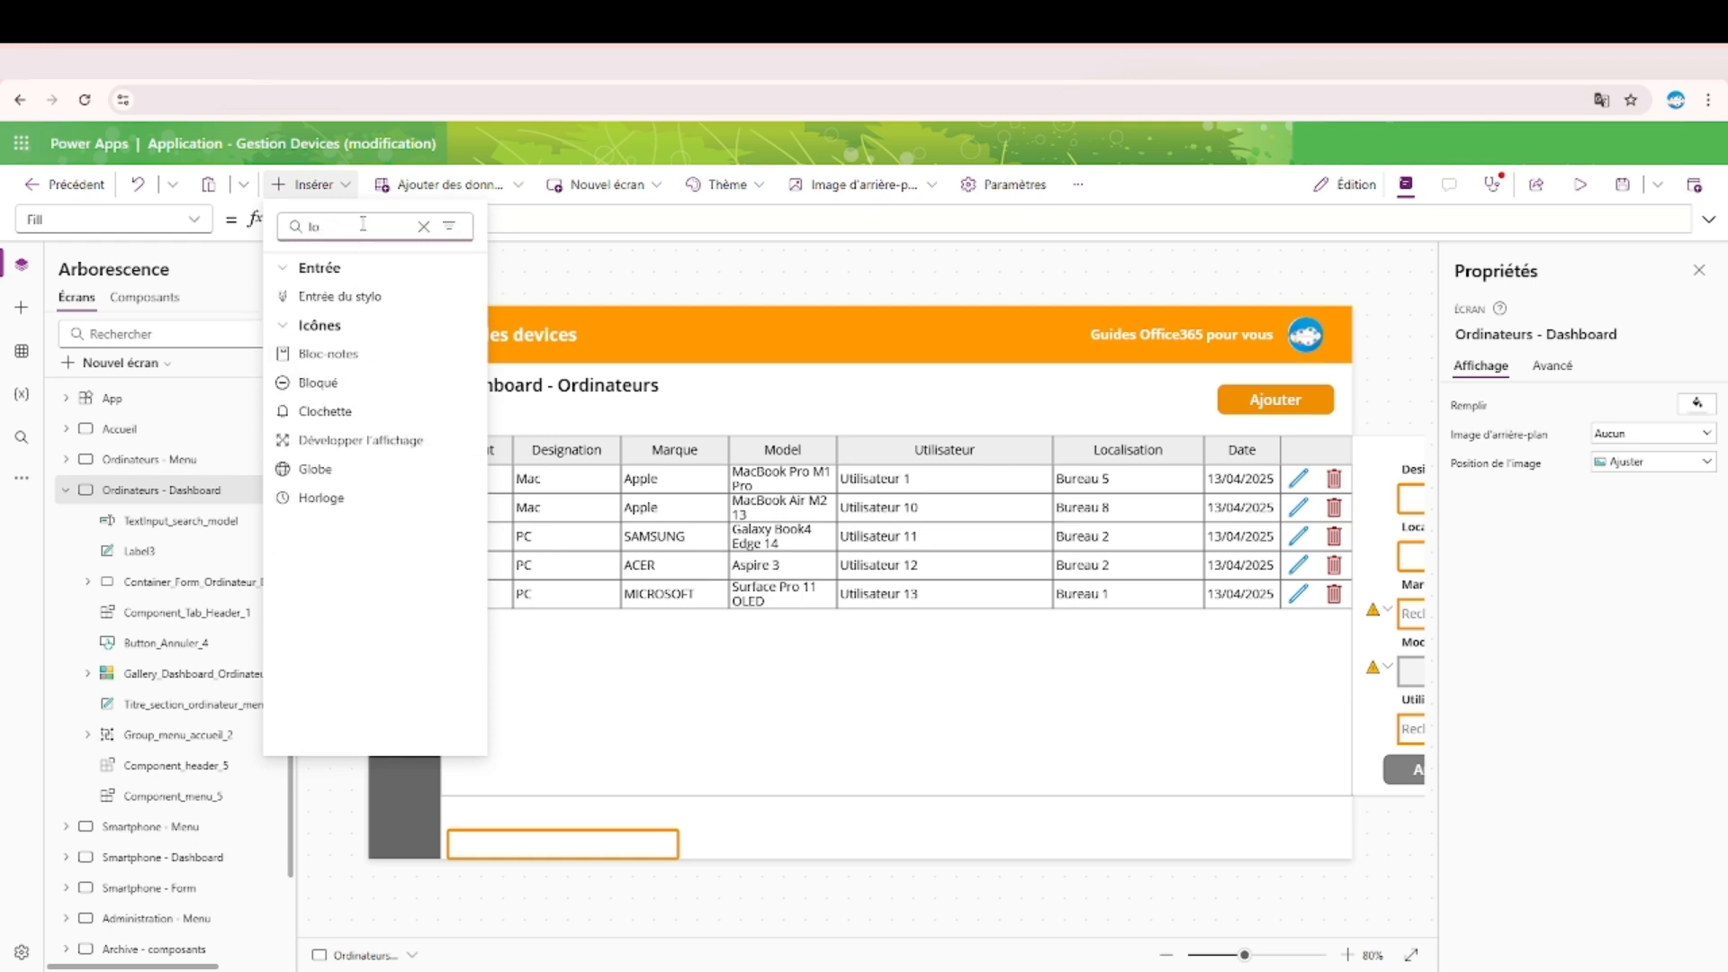
pyautogui.press('BackSpace')
pyautogui.press('BackSpace')
pyautogui.scroll(-5, 389, 591)
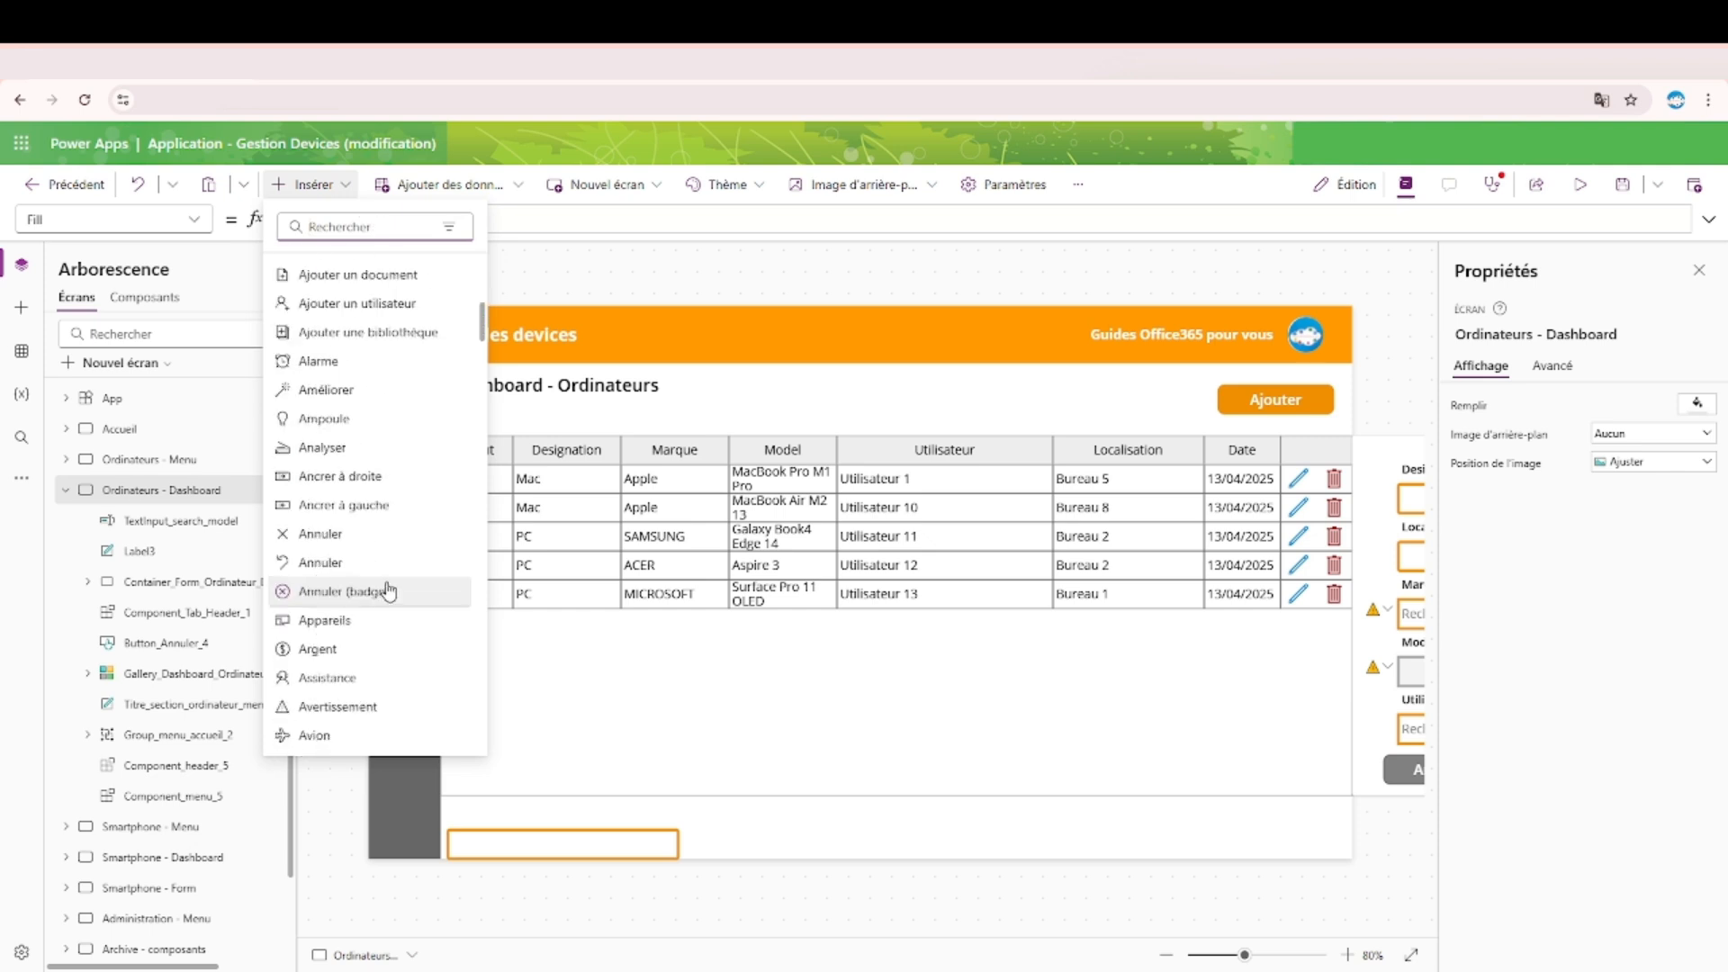
pyautogui.scroll(-6, 389, 590)
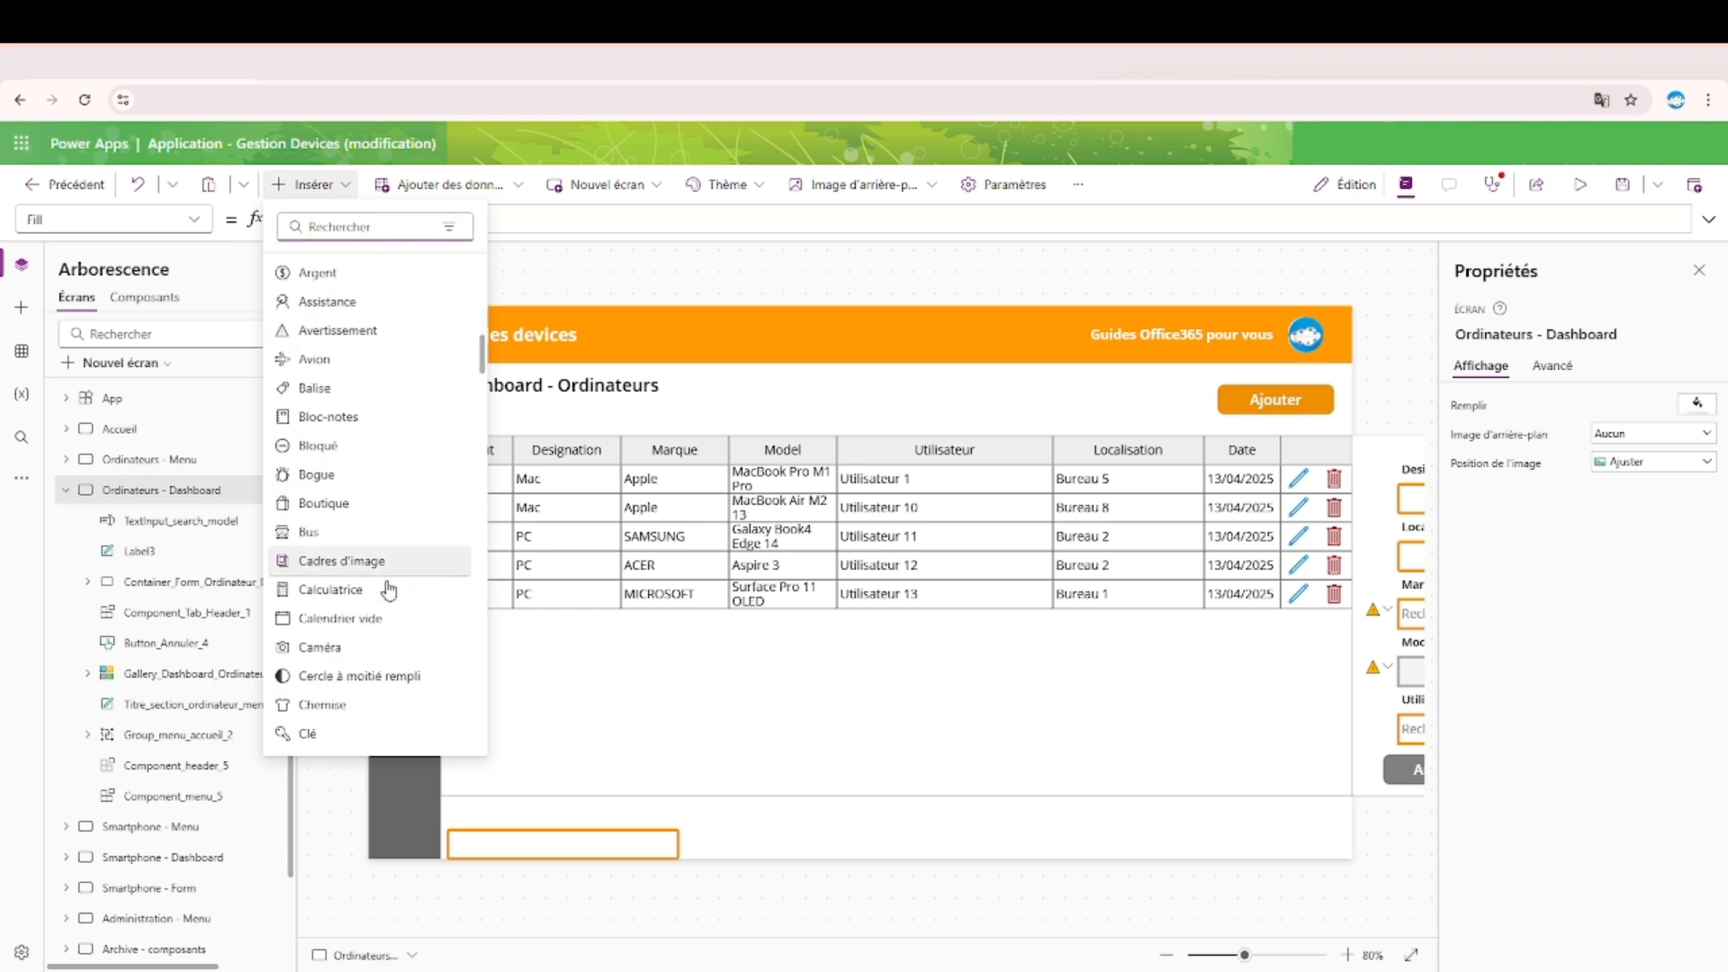
pyautogui.scroll(-5, 389, 591)
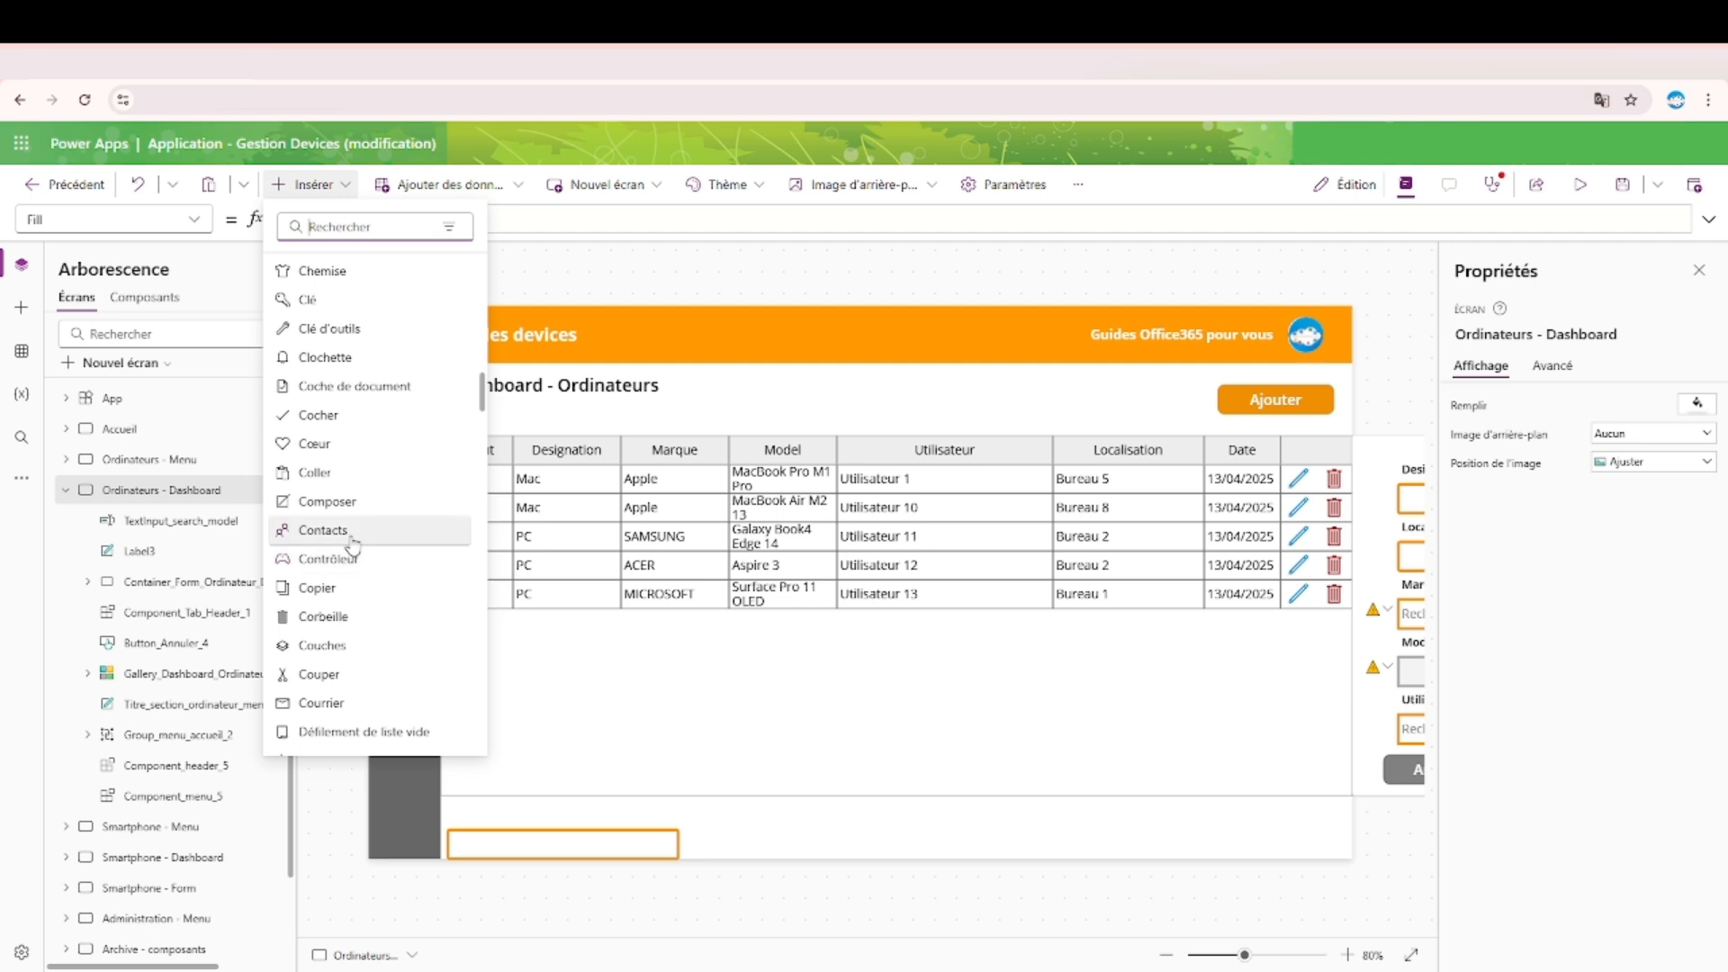
pyautogui.write('rech')
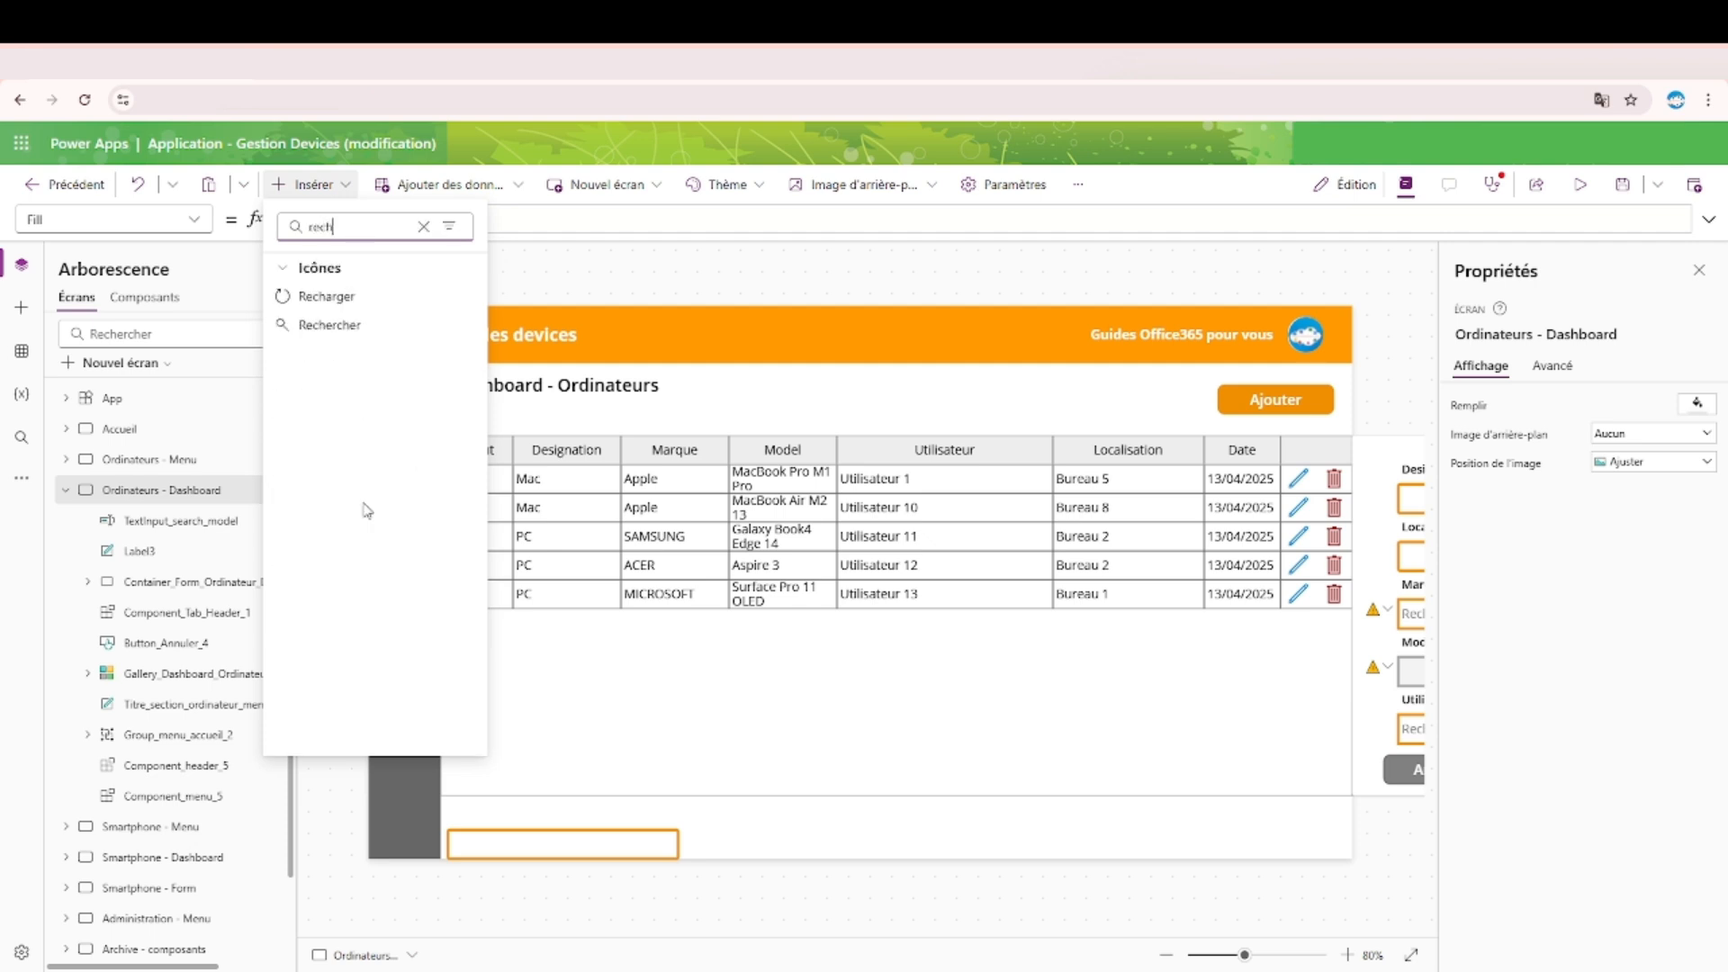
pyautogui.click(324, 325)
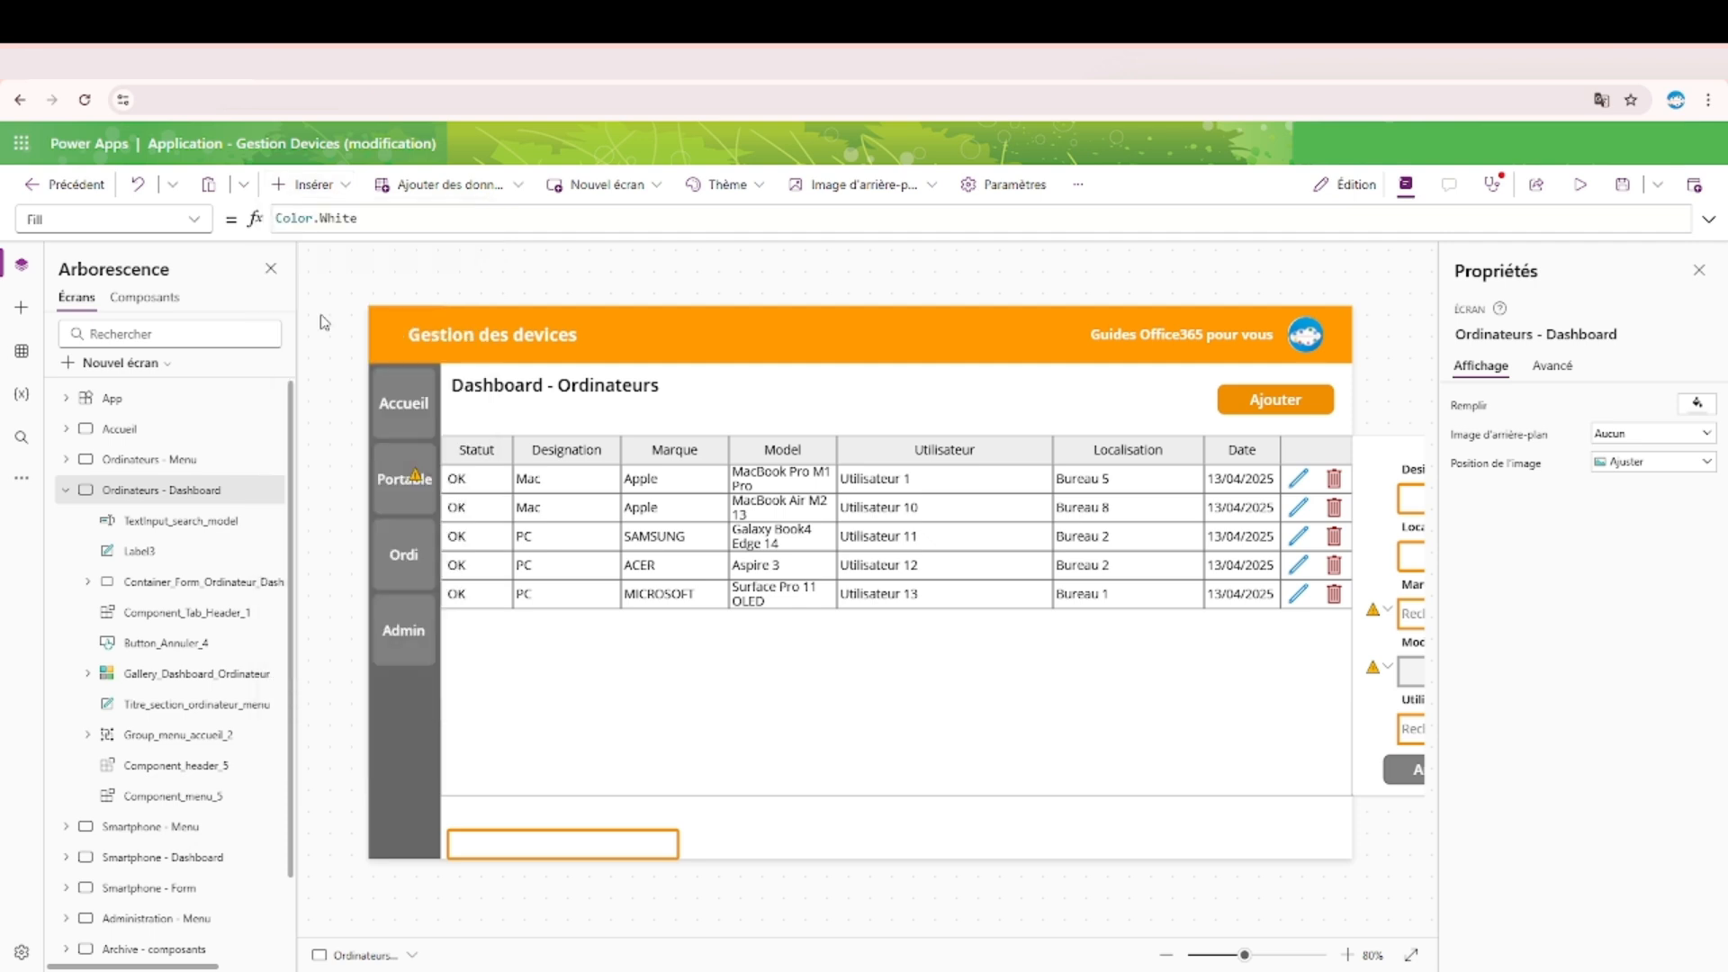
pyautogui.moveTo(442, 358); pyautogui.dragTo(735, 431)
# Set the search icon's height and width to 30 each.
pyautogui.click(1667, 580)
pyautogui.press('BackSpace')
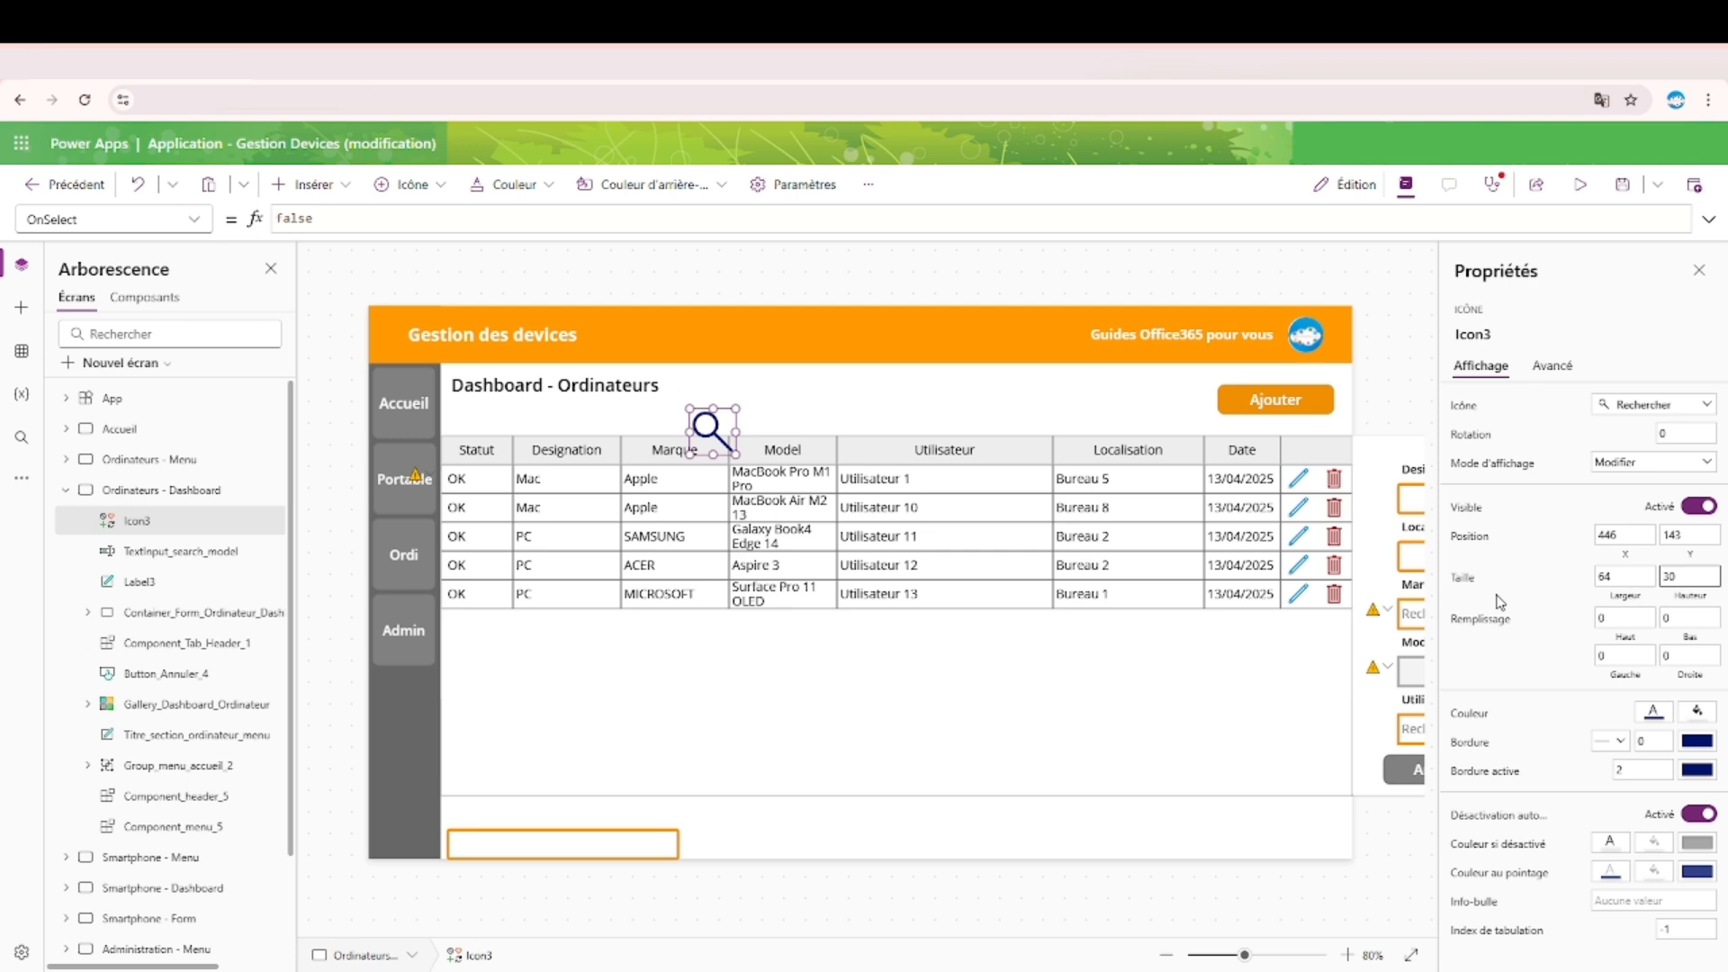
pyautogui.write('30')
pyautogui.hotkey('shift', 'Tab')
pyautogui.write('30')
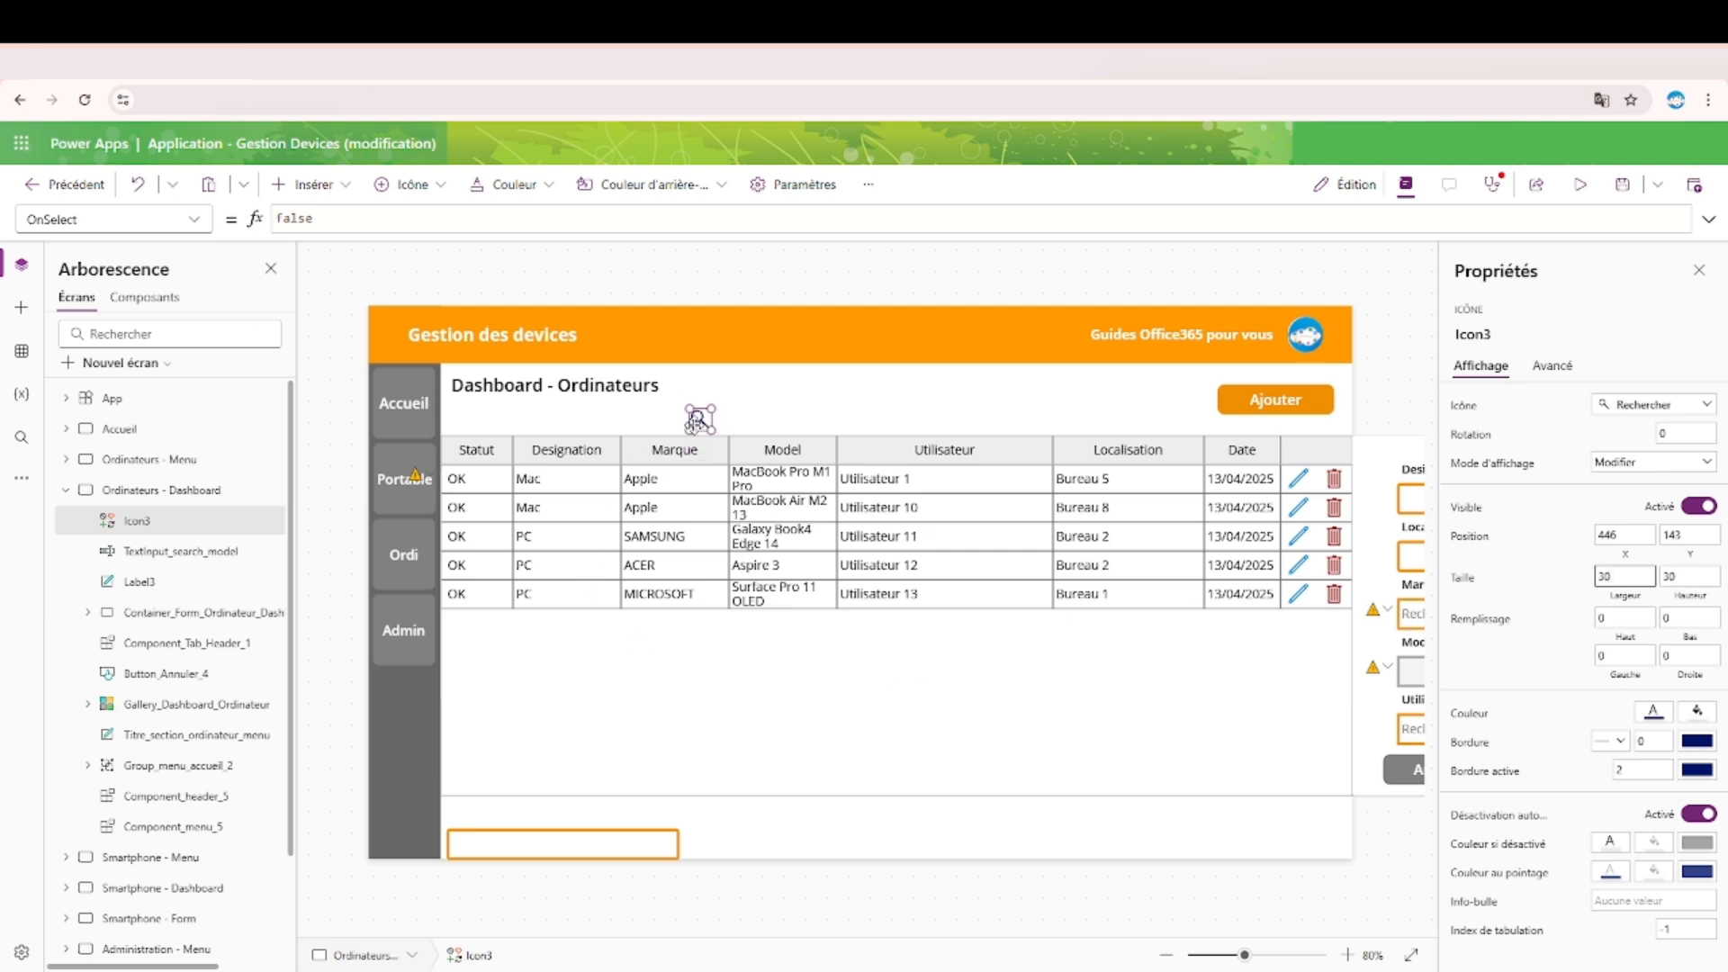
# Place the search icon beside the Marque header text at about X 463, Y 187 and colour it dark orange.
pyautogui.click(1653, 713)
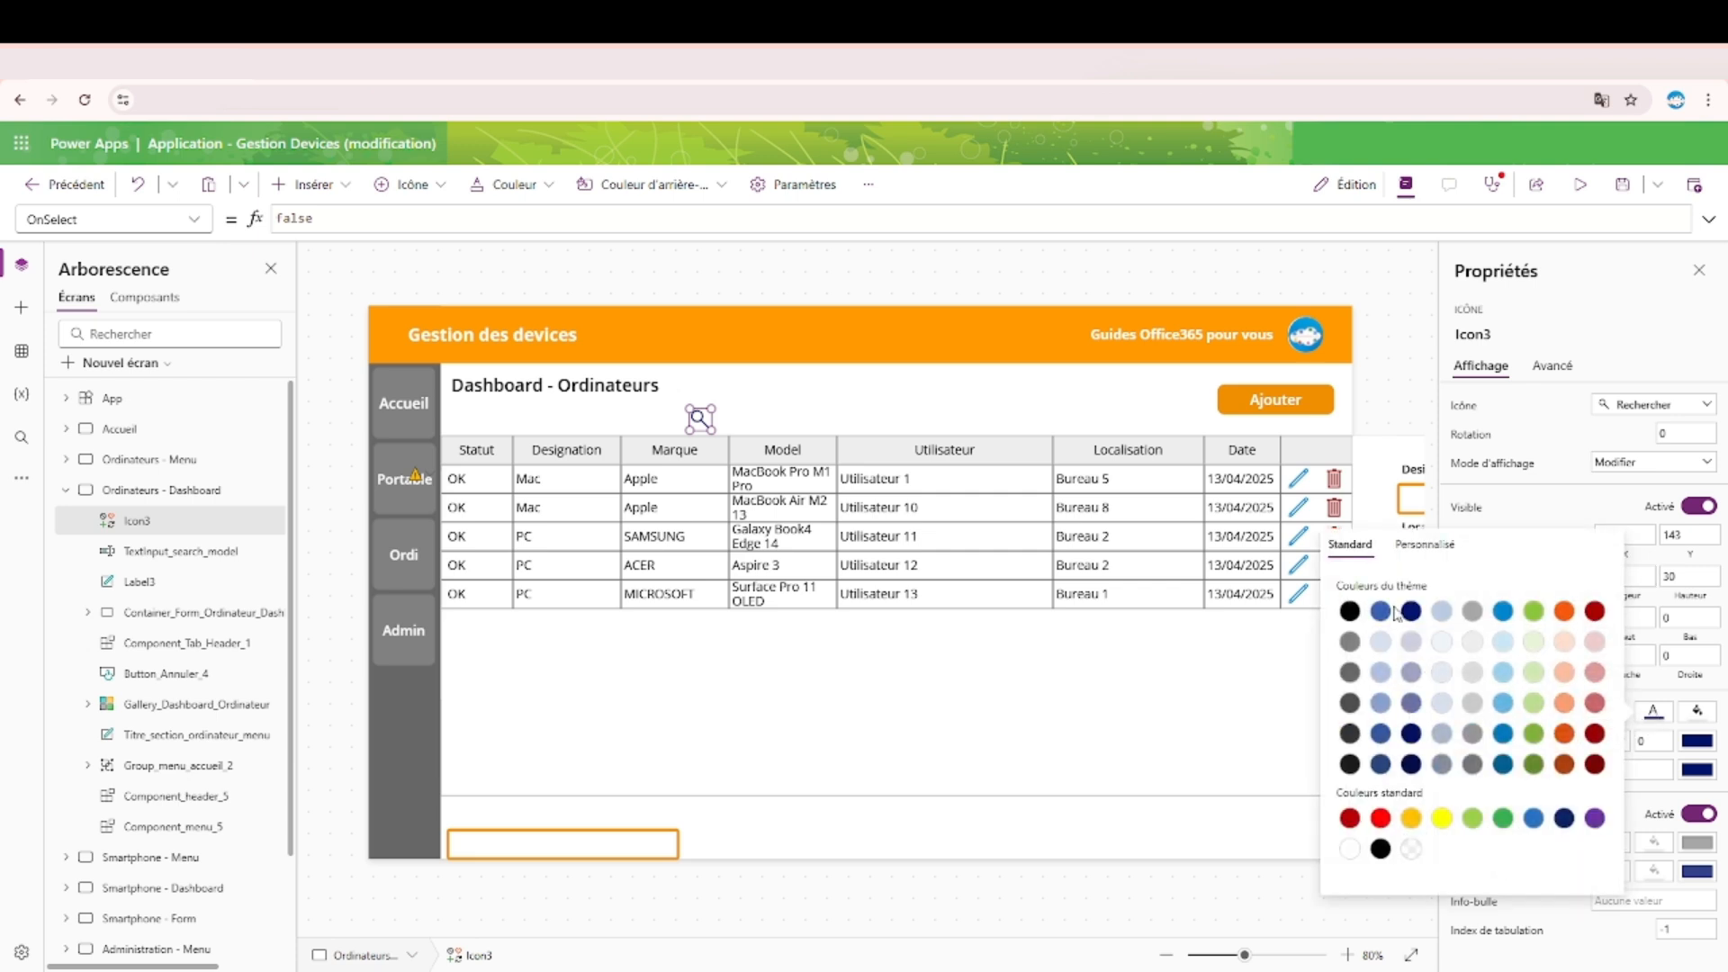
pyautogui.moveTo(709, 419); pyautogui.dragTo(721, 451)
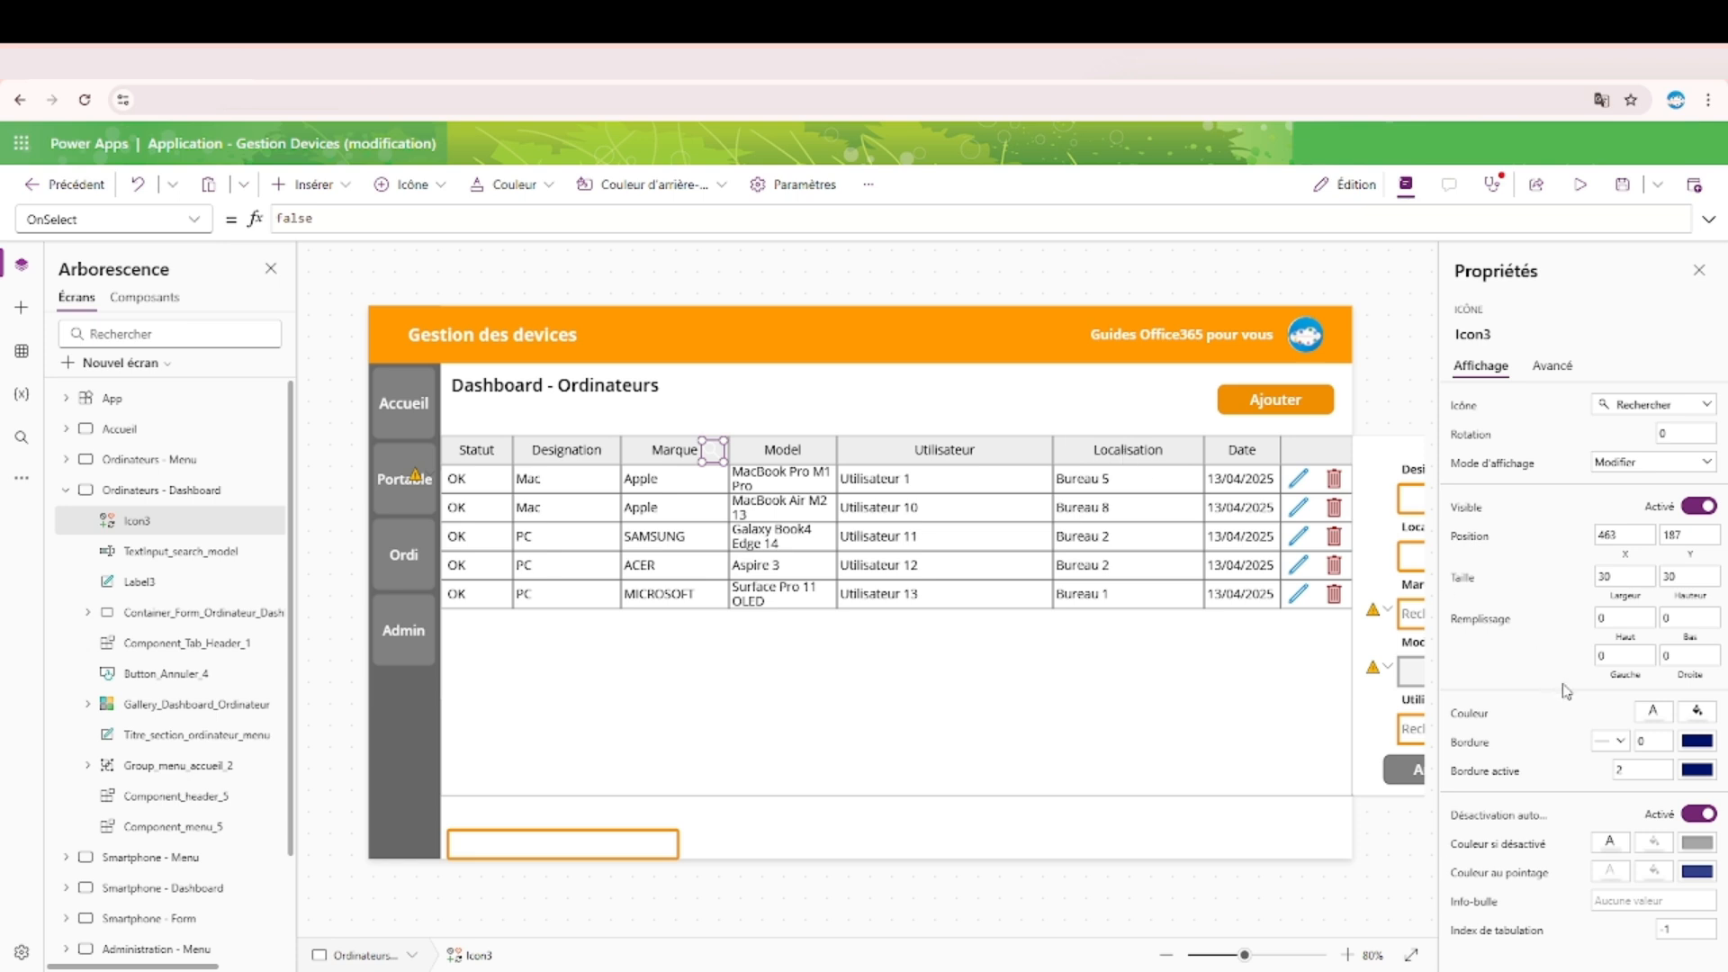
pyautogui.click(1667, 722)
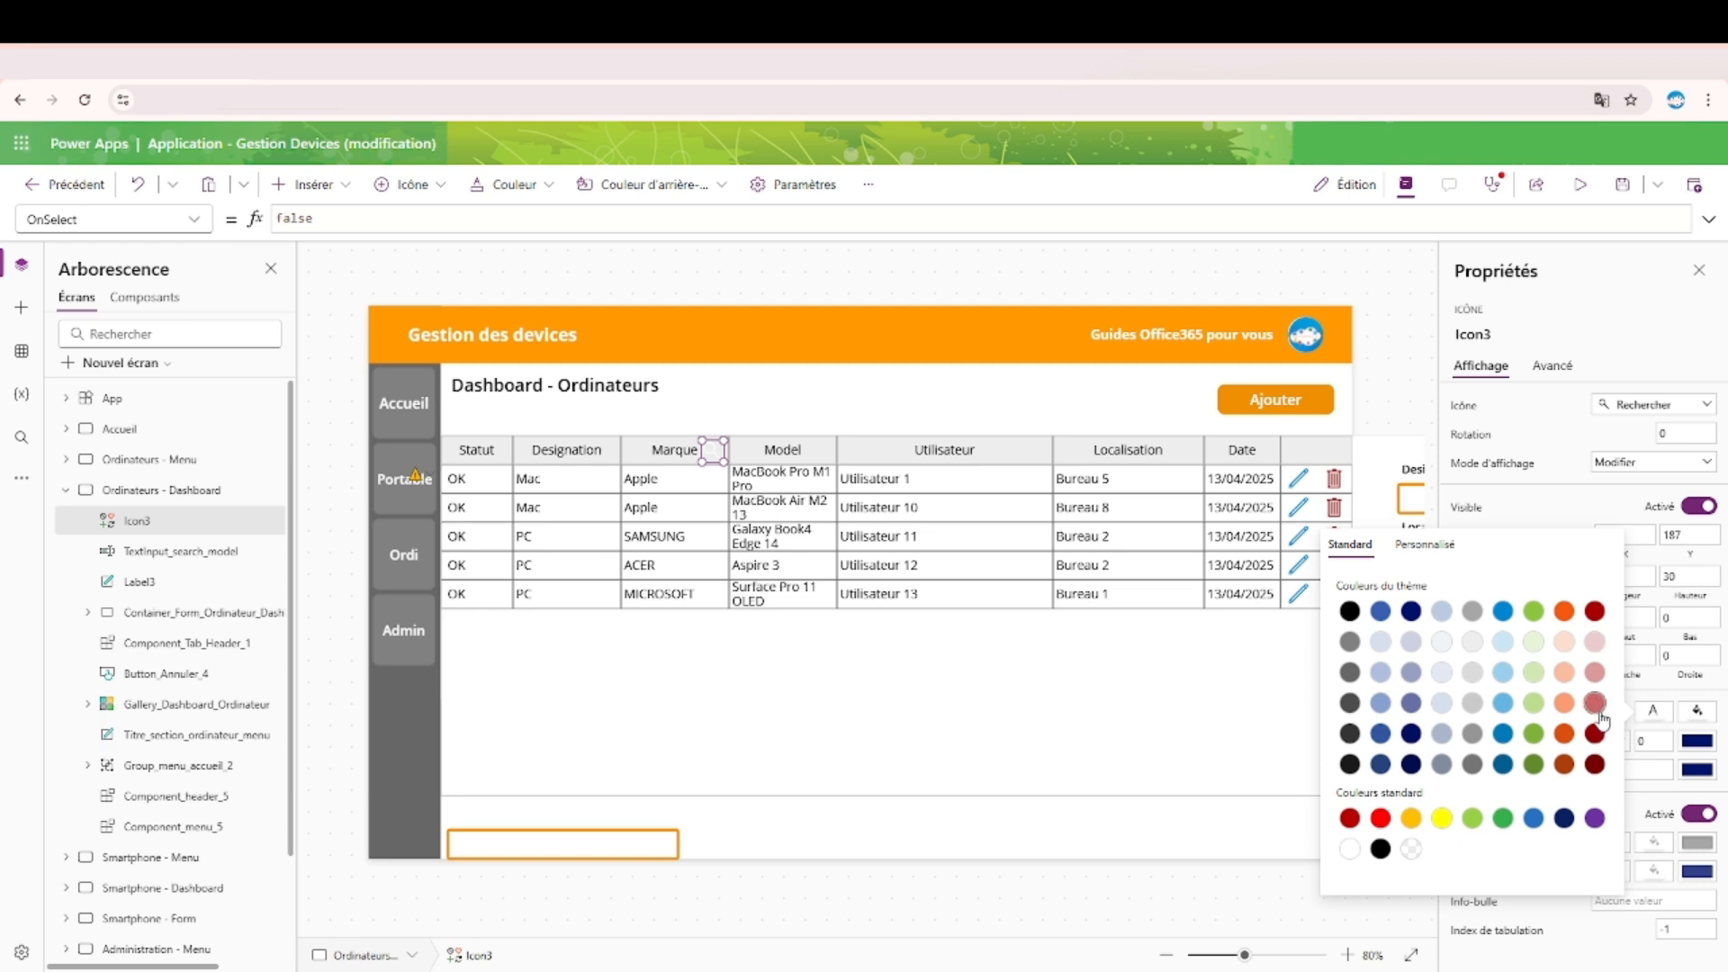
pyautogui.click(1566, 735)
pyautogui.click(340, 524)
pyautogui.click(712, 450)
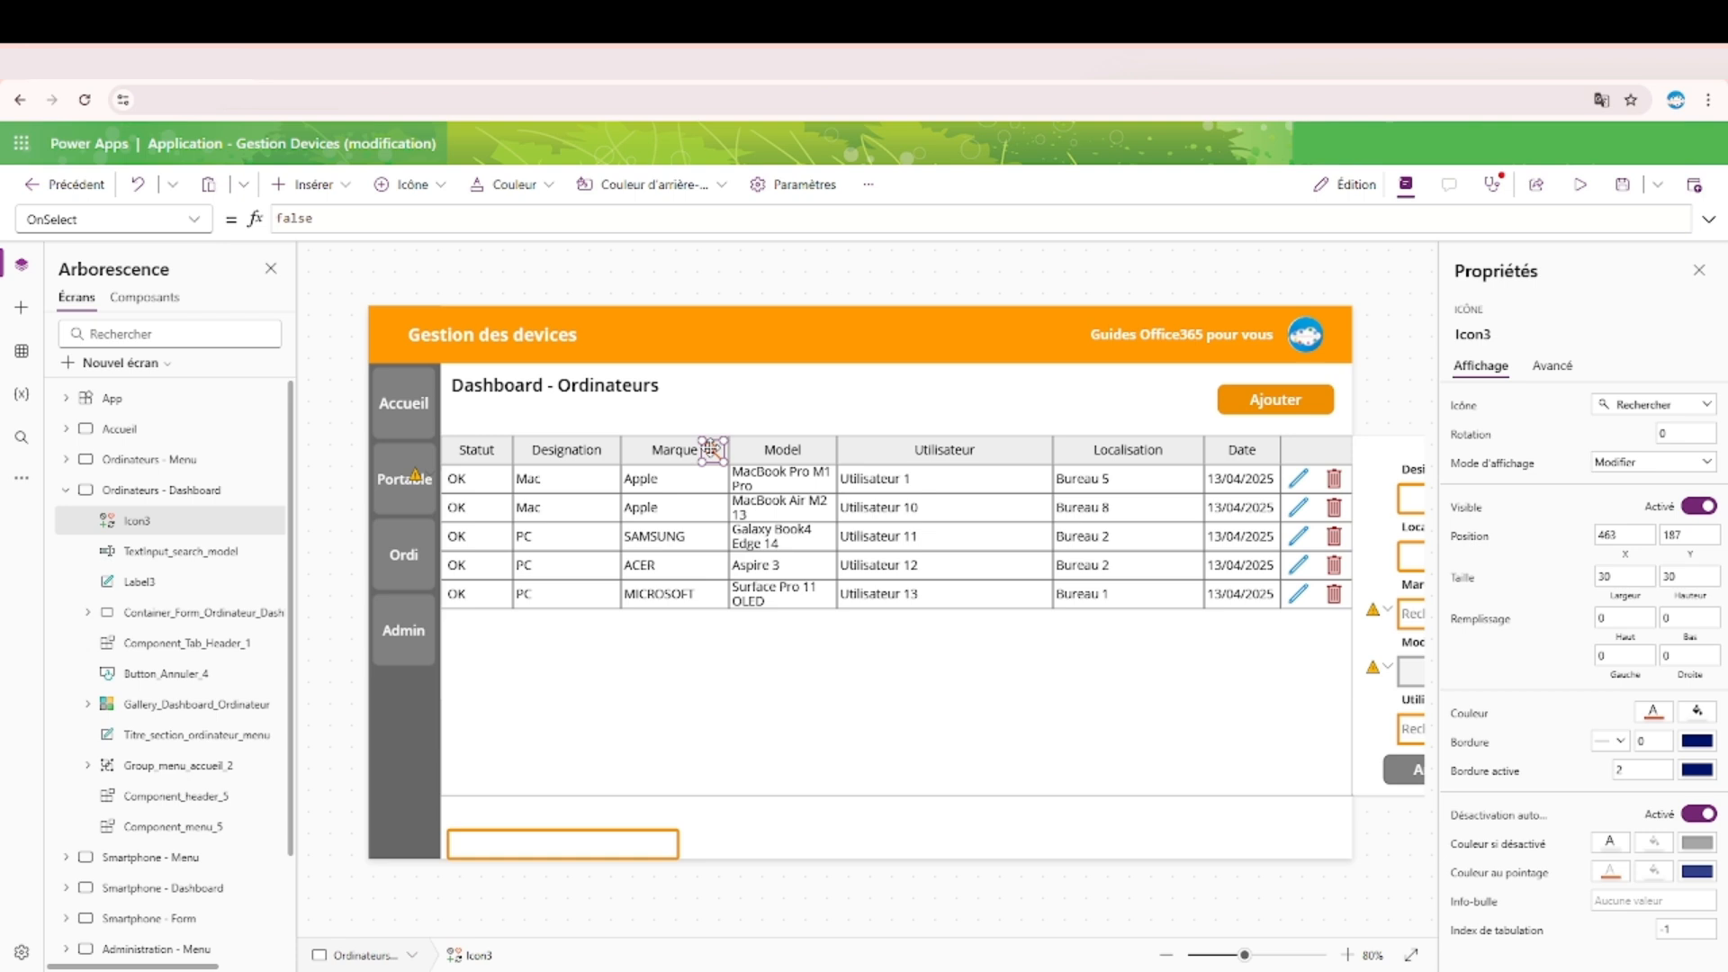
pyautogui.click(1580, 185)
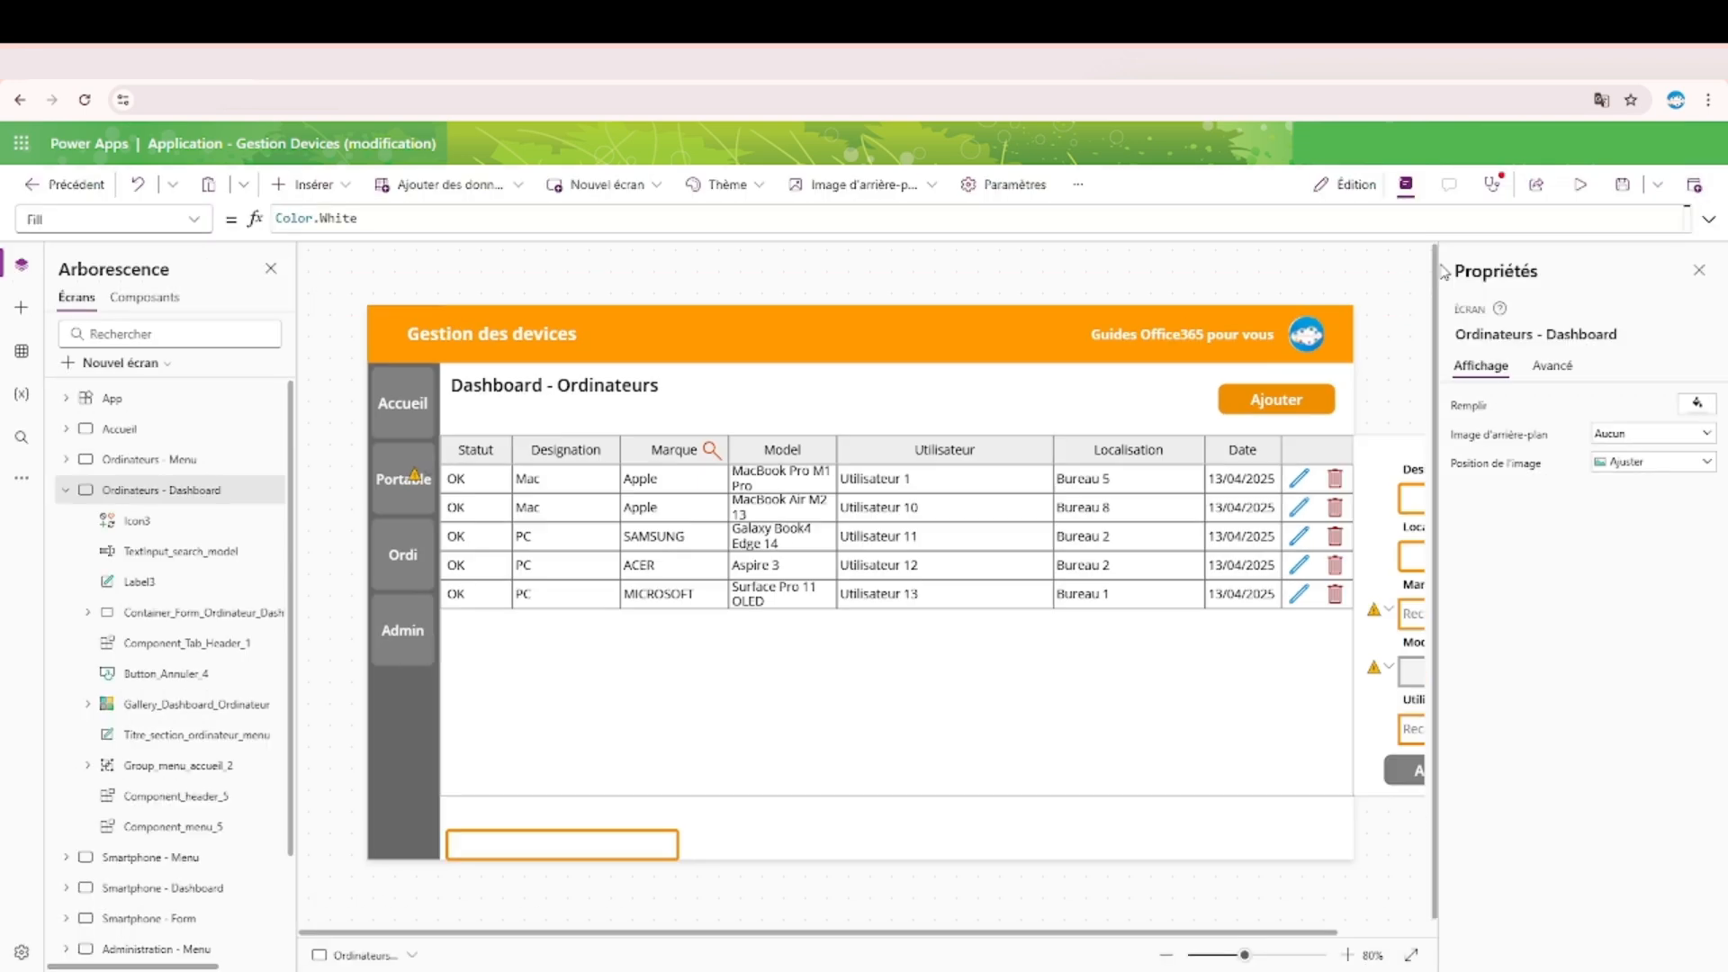
pyautogui.click(1692, 190)
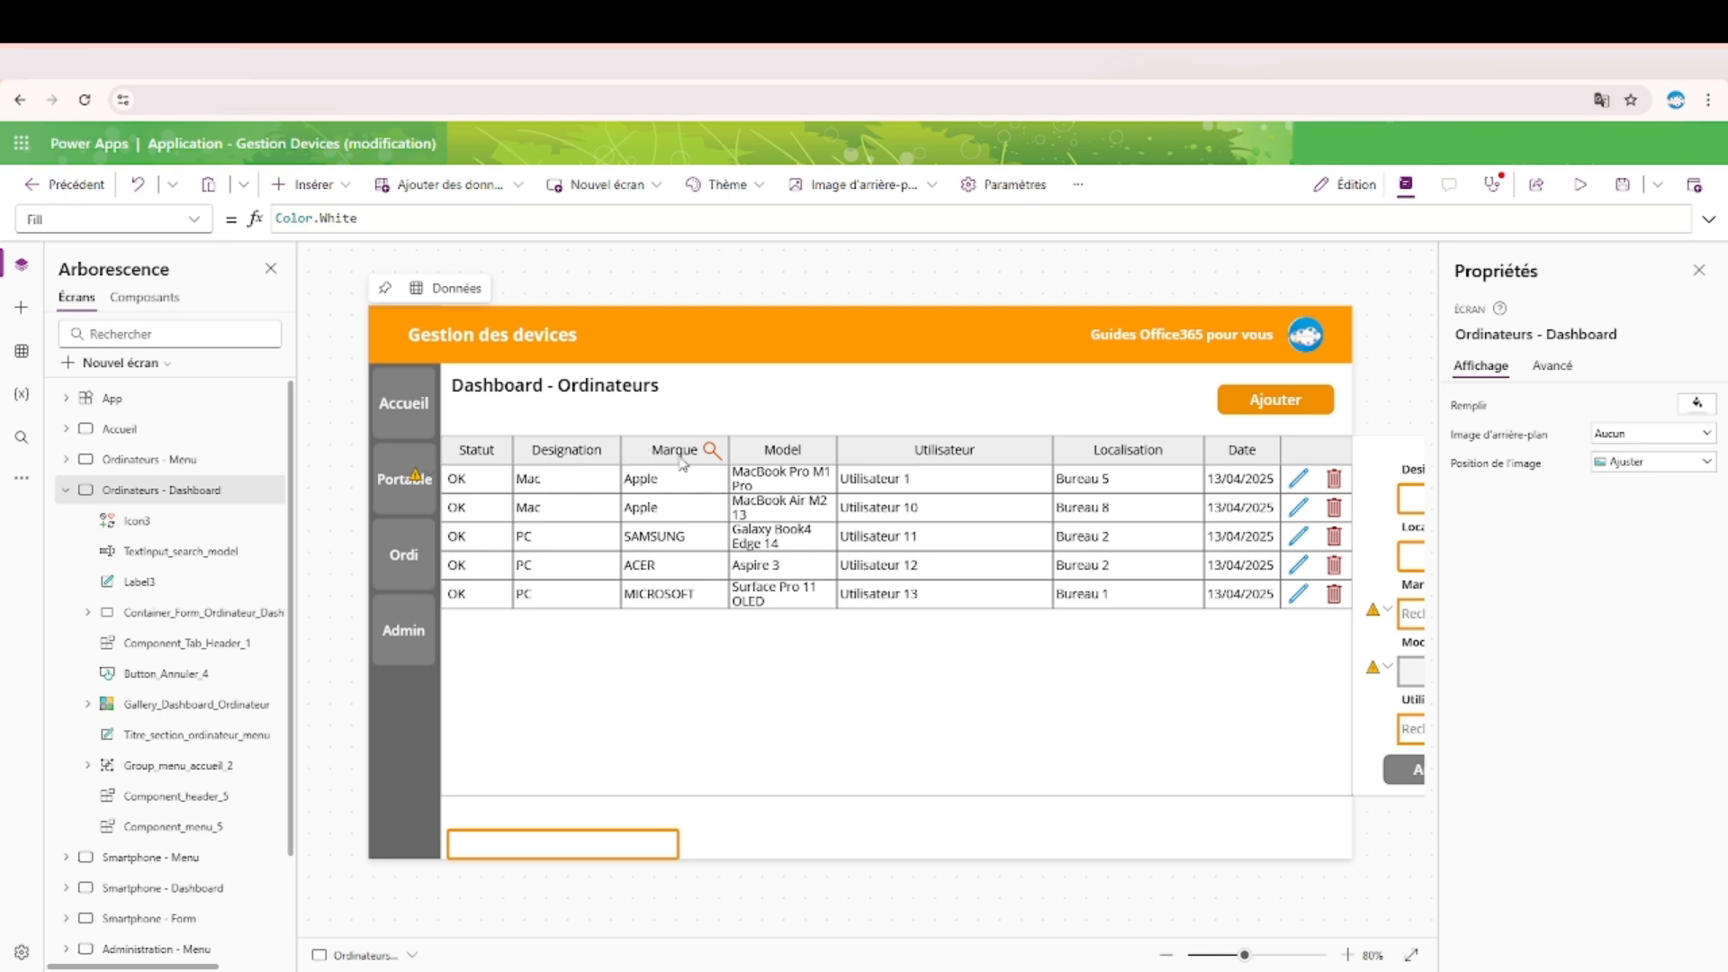
# Insert a rectangle on the dashboard screen and set its custom fill colour to hex 444444.
pyautogui.click(338, 186)
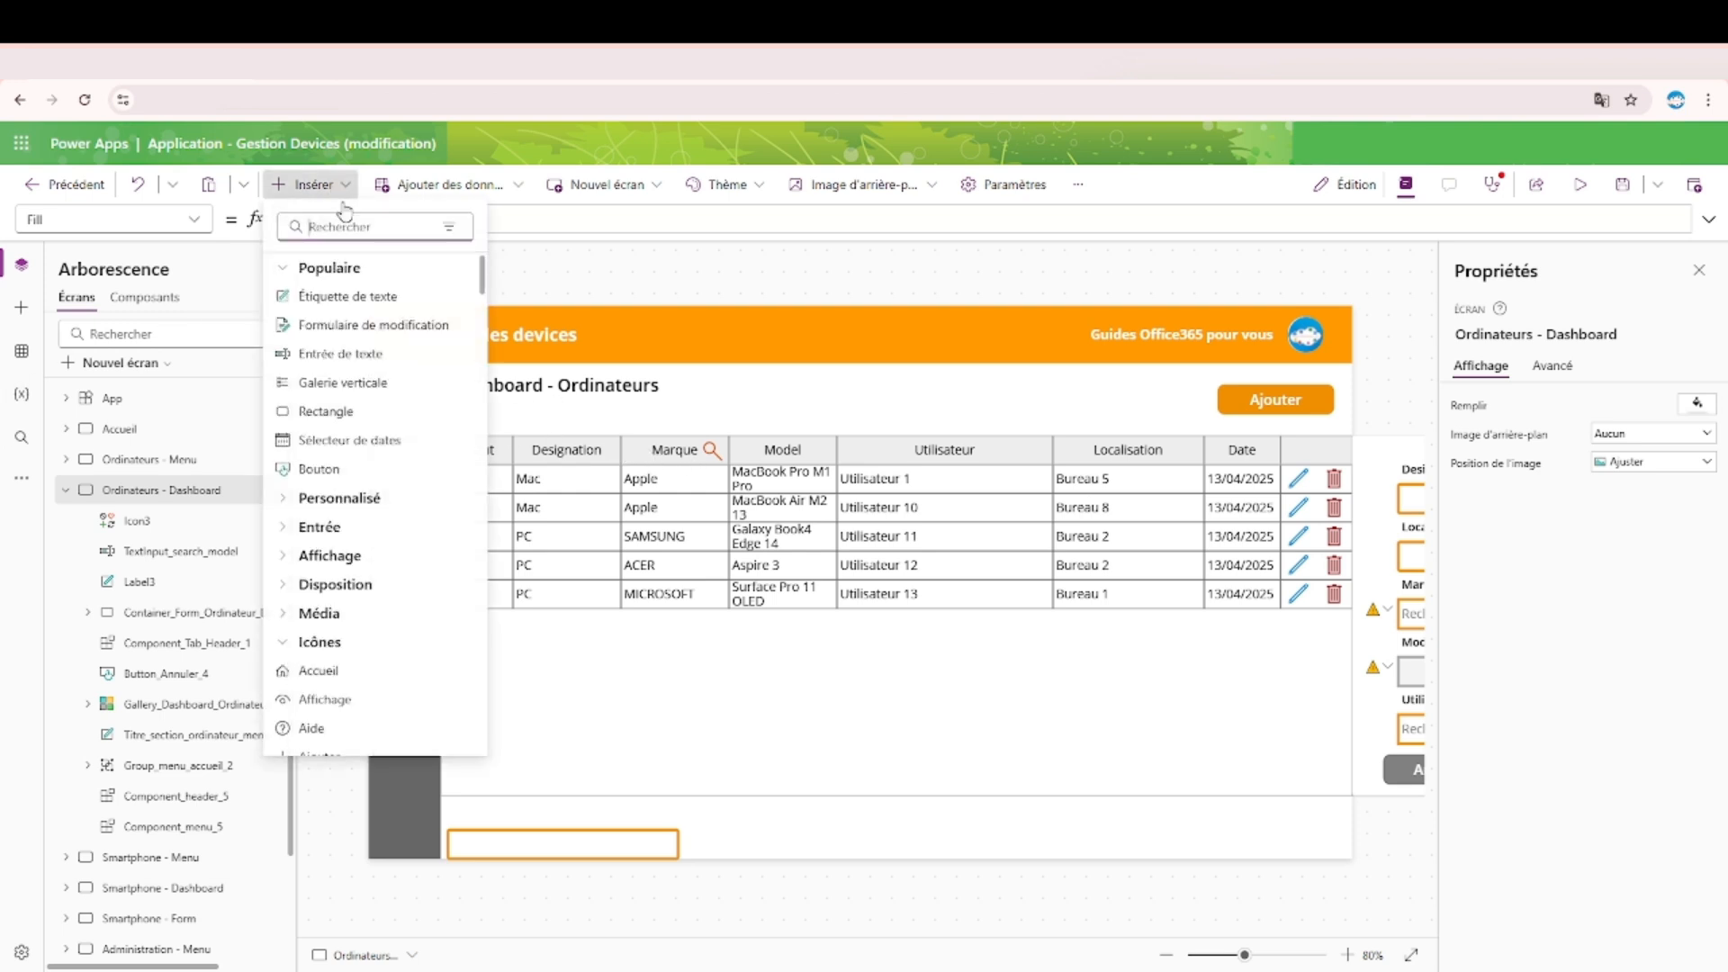
pyautogui.press('Escape')
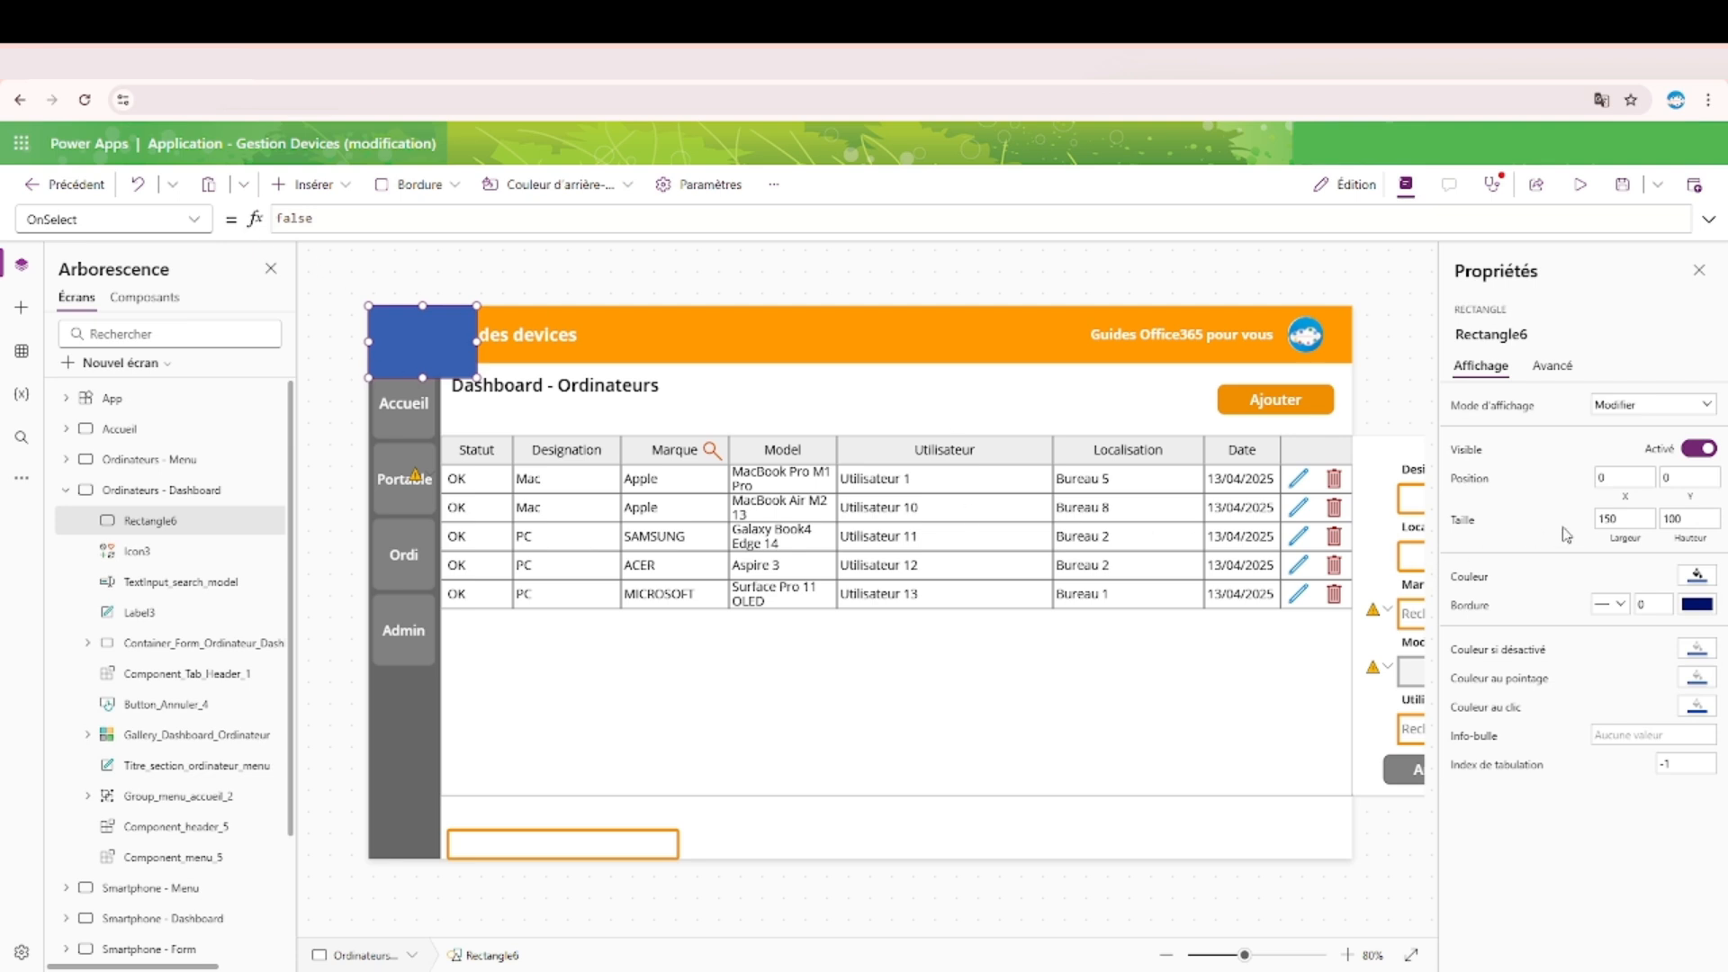
pyautogui.click(1698, 575)
pyautogui.click(1481, 414)
pyautogui.doubleClick(1433, 730)
pyautogui.write('44444')
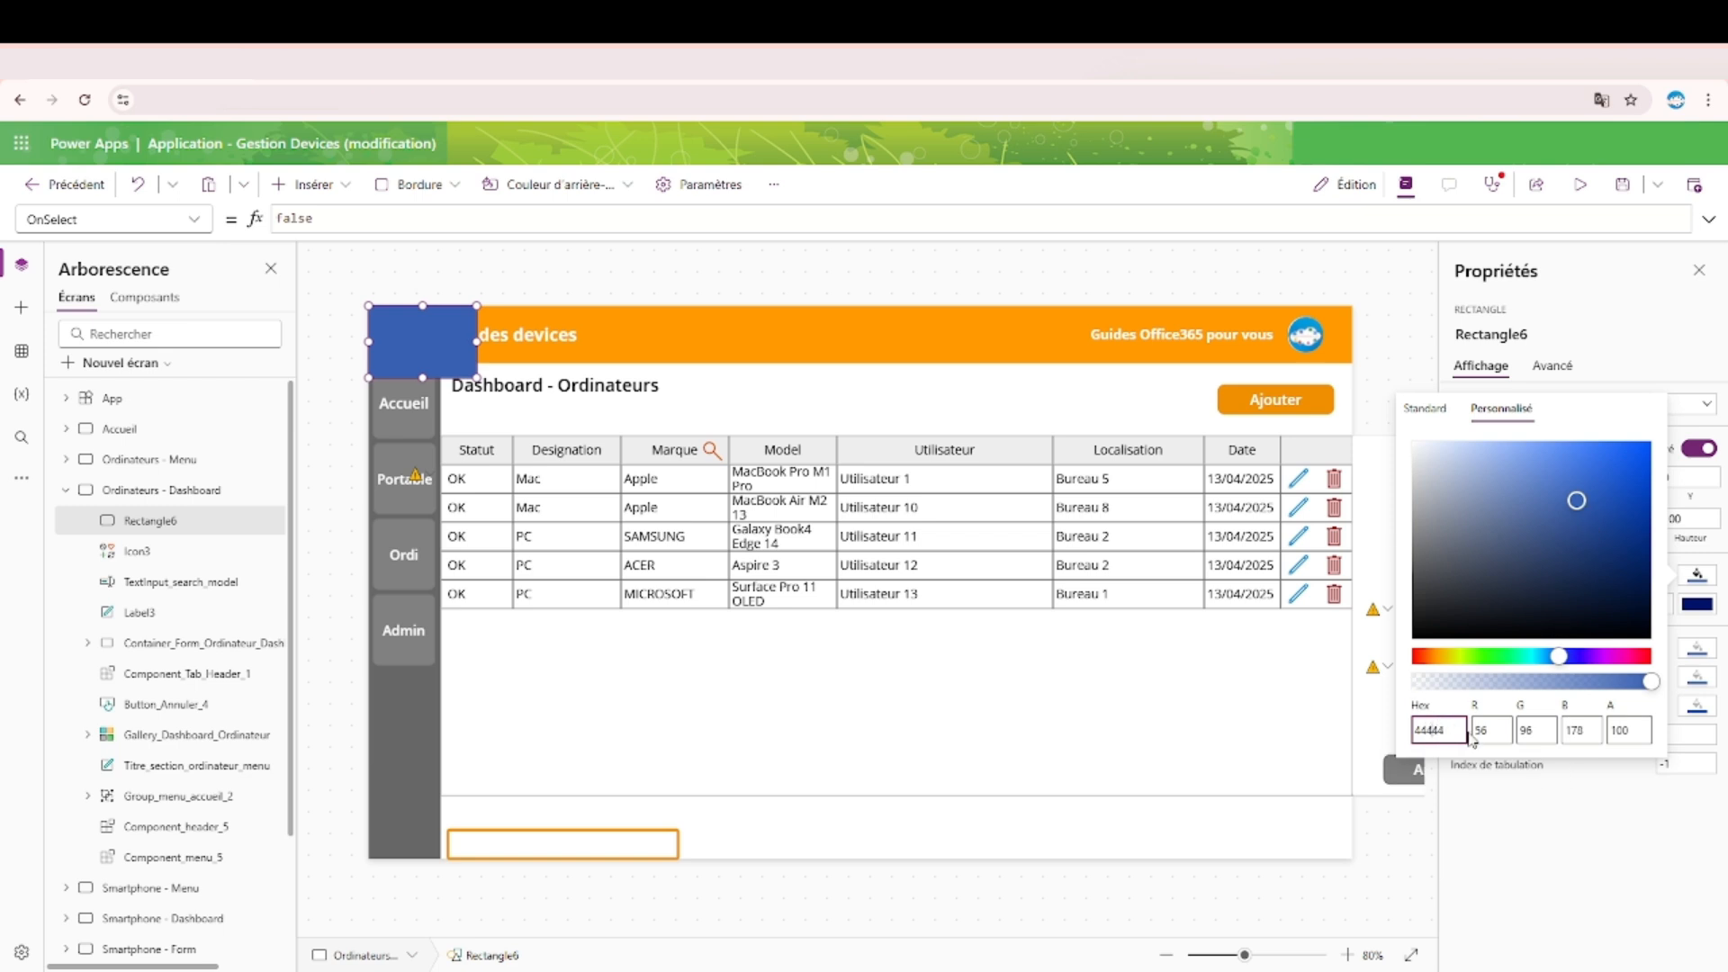
pyautogui.write('4')
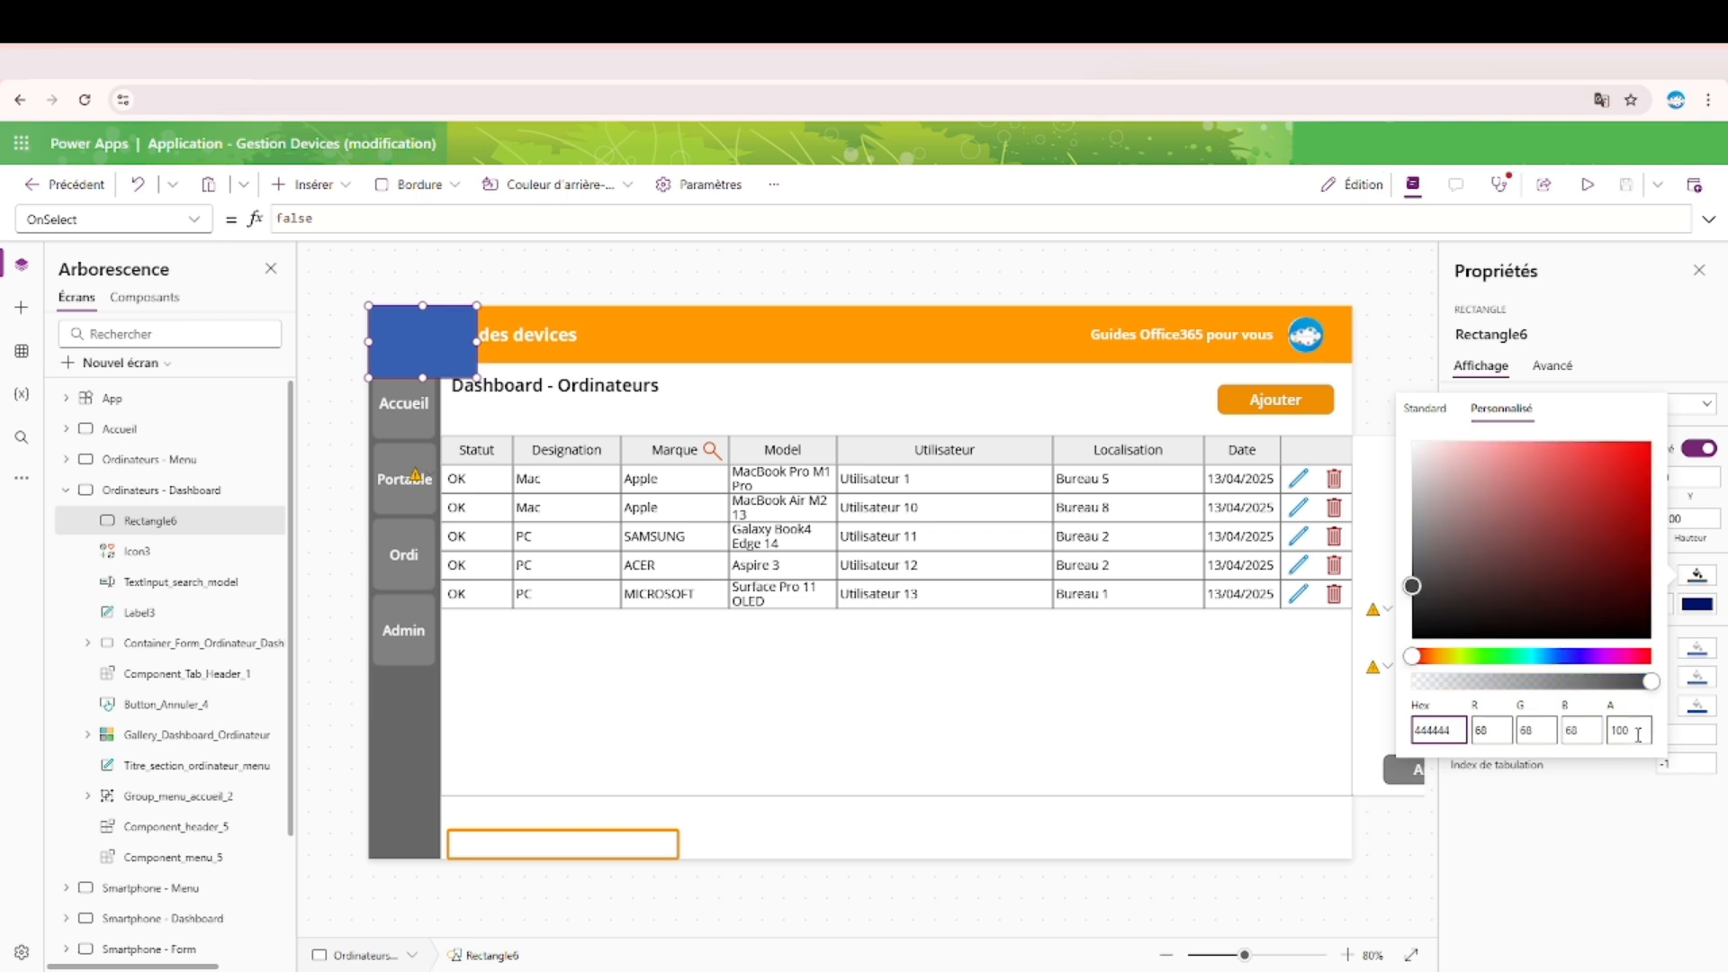
# Set the rectangle's fill opacity to 40 and move the rectangle so it overlaps the orange header and the Dashboard - Ordinateurs title.
pyautogui.moveTo(1651, 682); pyautogui.dragTo(1521, 694)
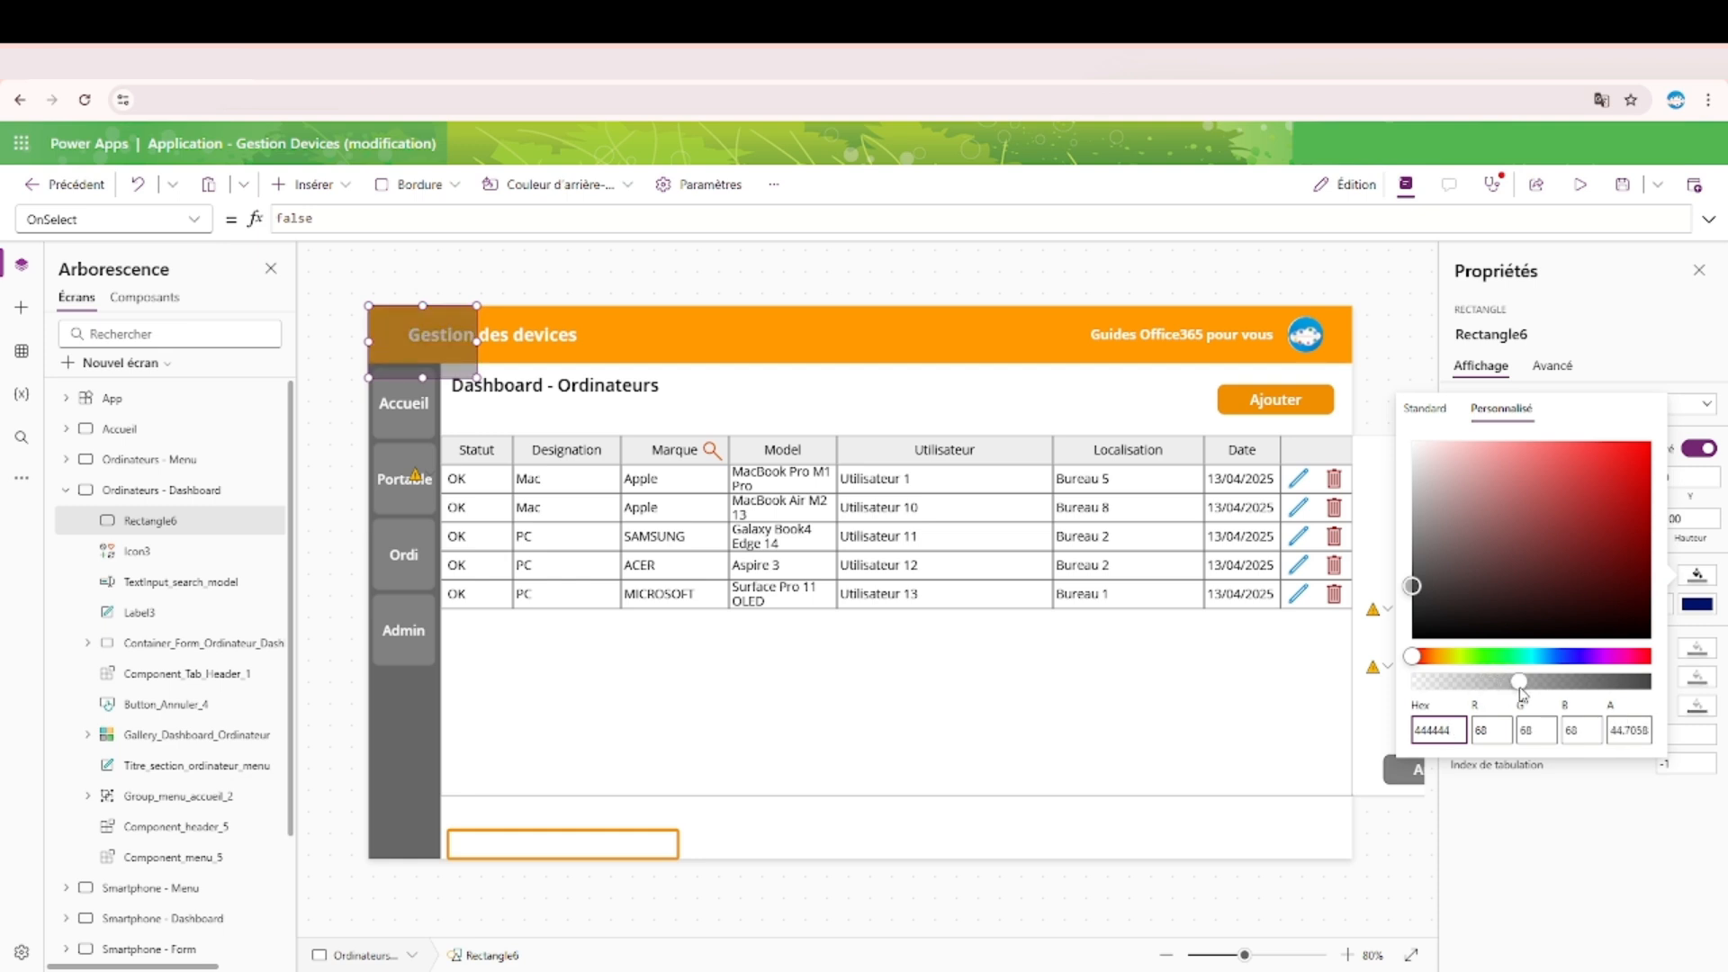
pyautogui.tripleClick(1616, 730)
pyautogui.write('40')
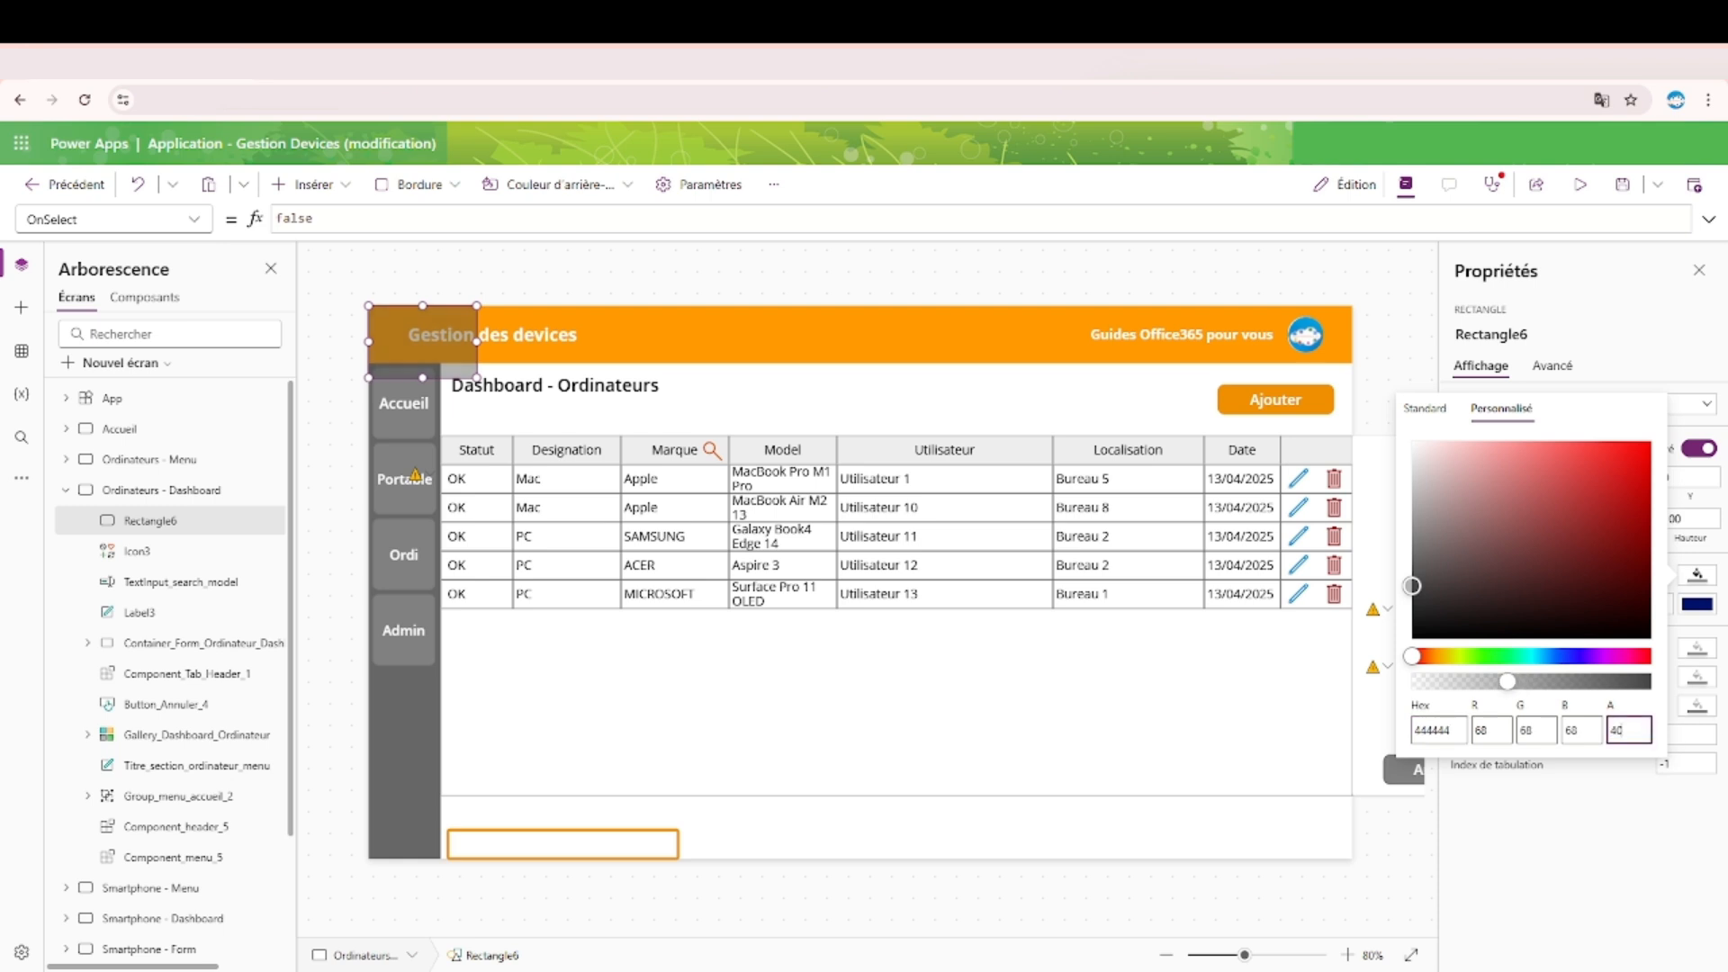
pyautogui.click(432, 324)
pyautogui.moveTo(457, 334); pyautogui.dragTo(627, 355)
# Append UpdateContext({searchActif: false}) to the OnVisible formula of the Ordinateurs - Dashboard screen and copy the variable name.
pyautogui.click(162, 490)
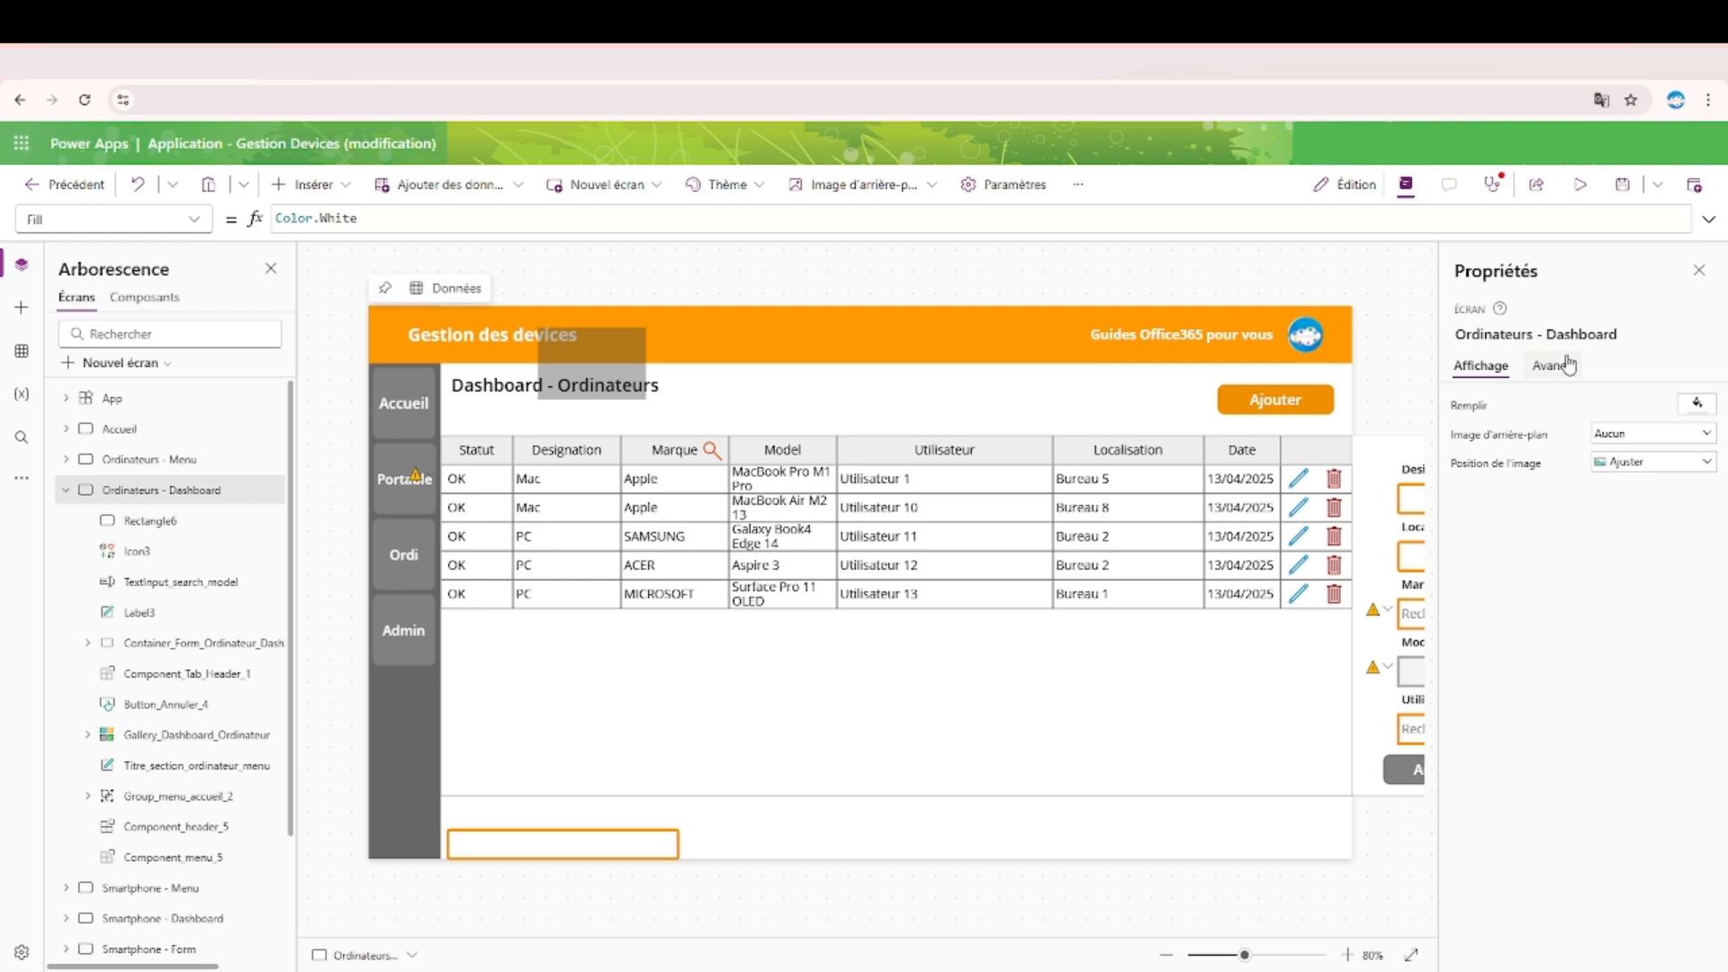
pyautogui.click(1554, 368)
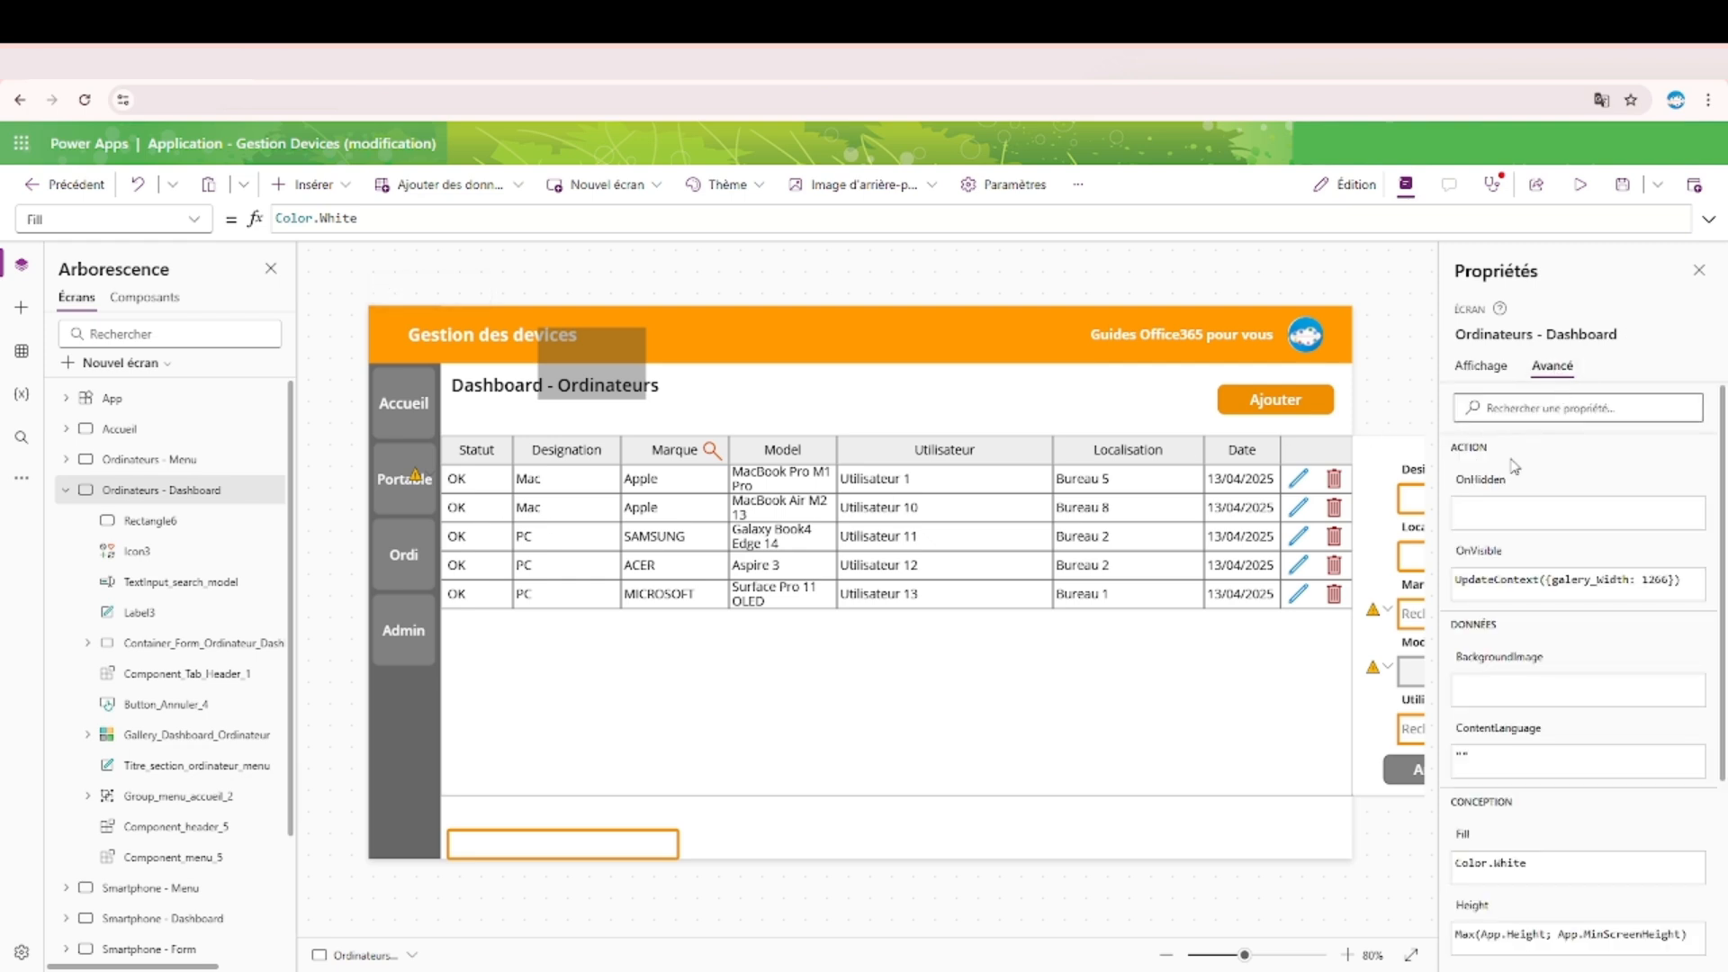
pyautogui.click(1484, 560)
pyautogui.click(1709, 220)
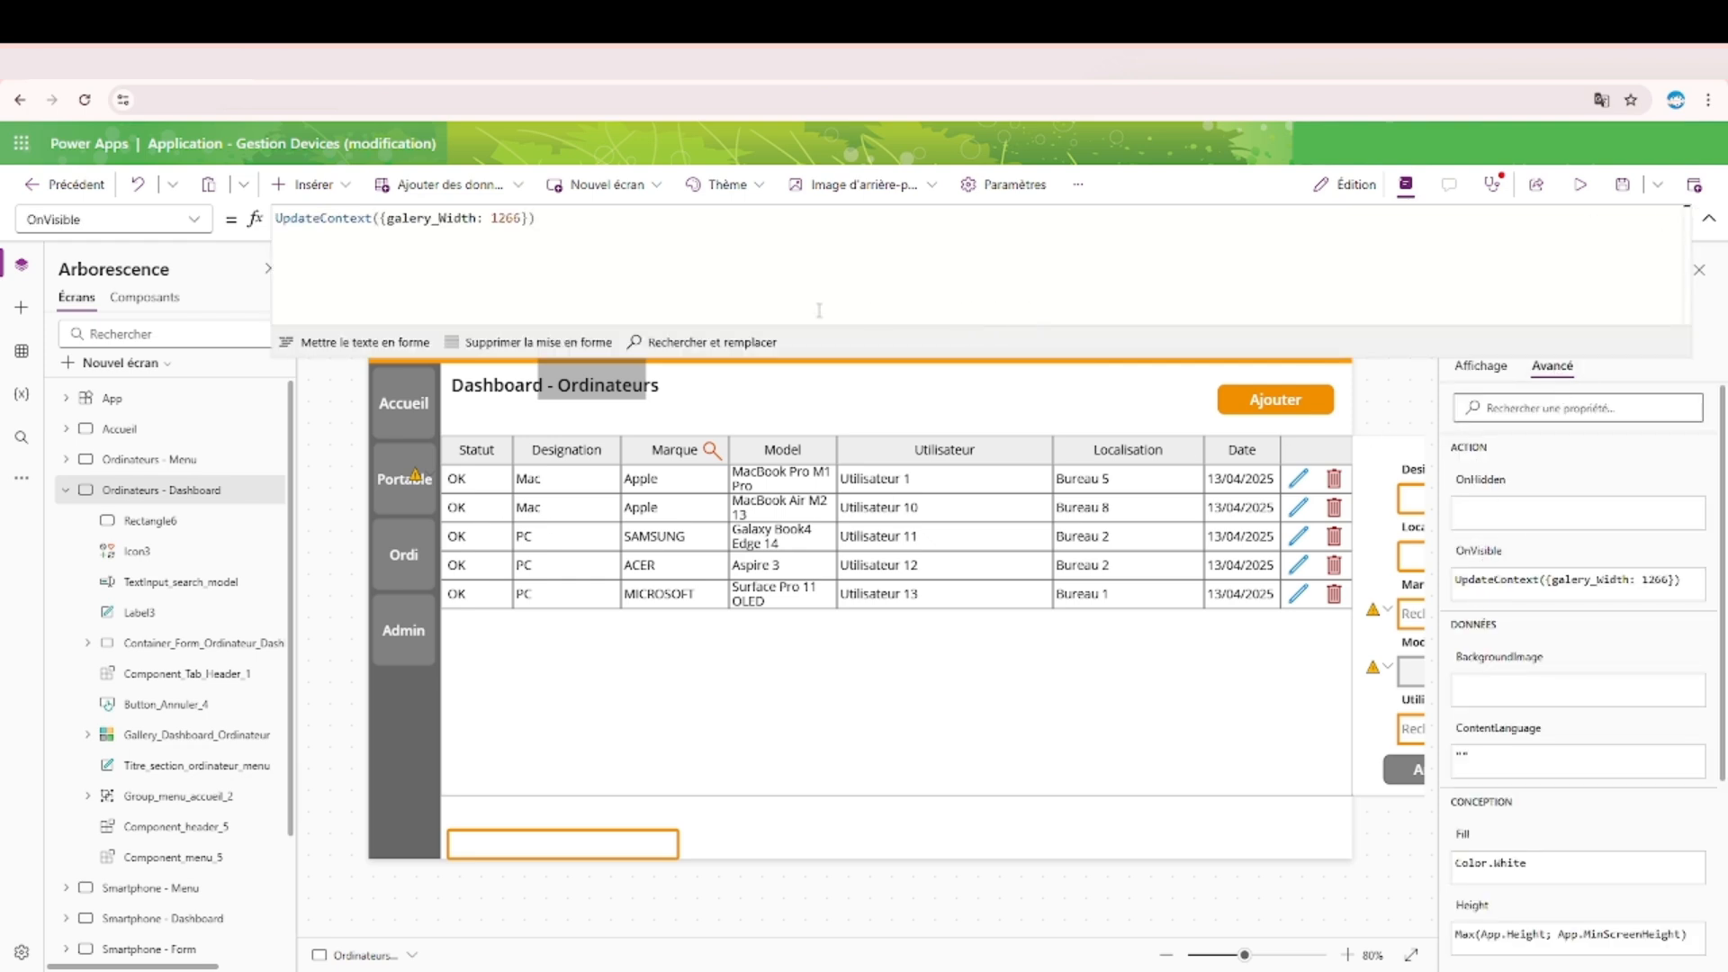
pyautogui.write(';; ')
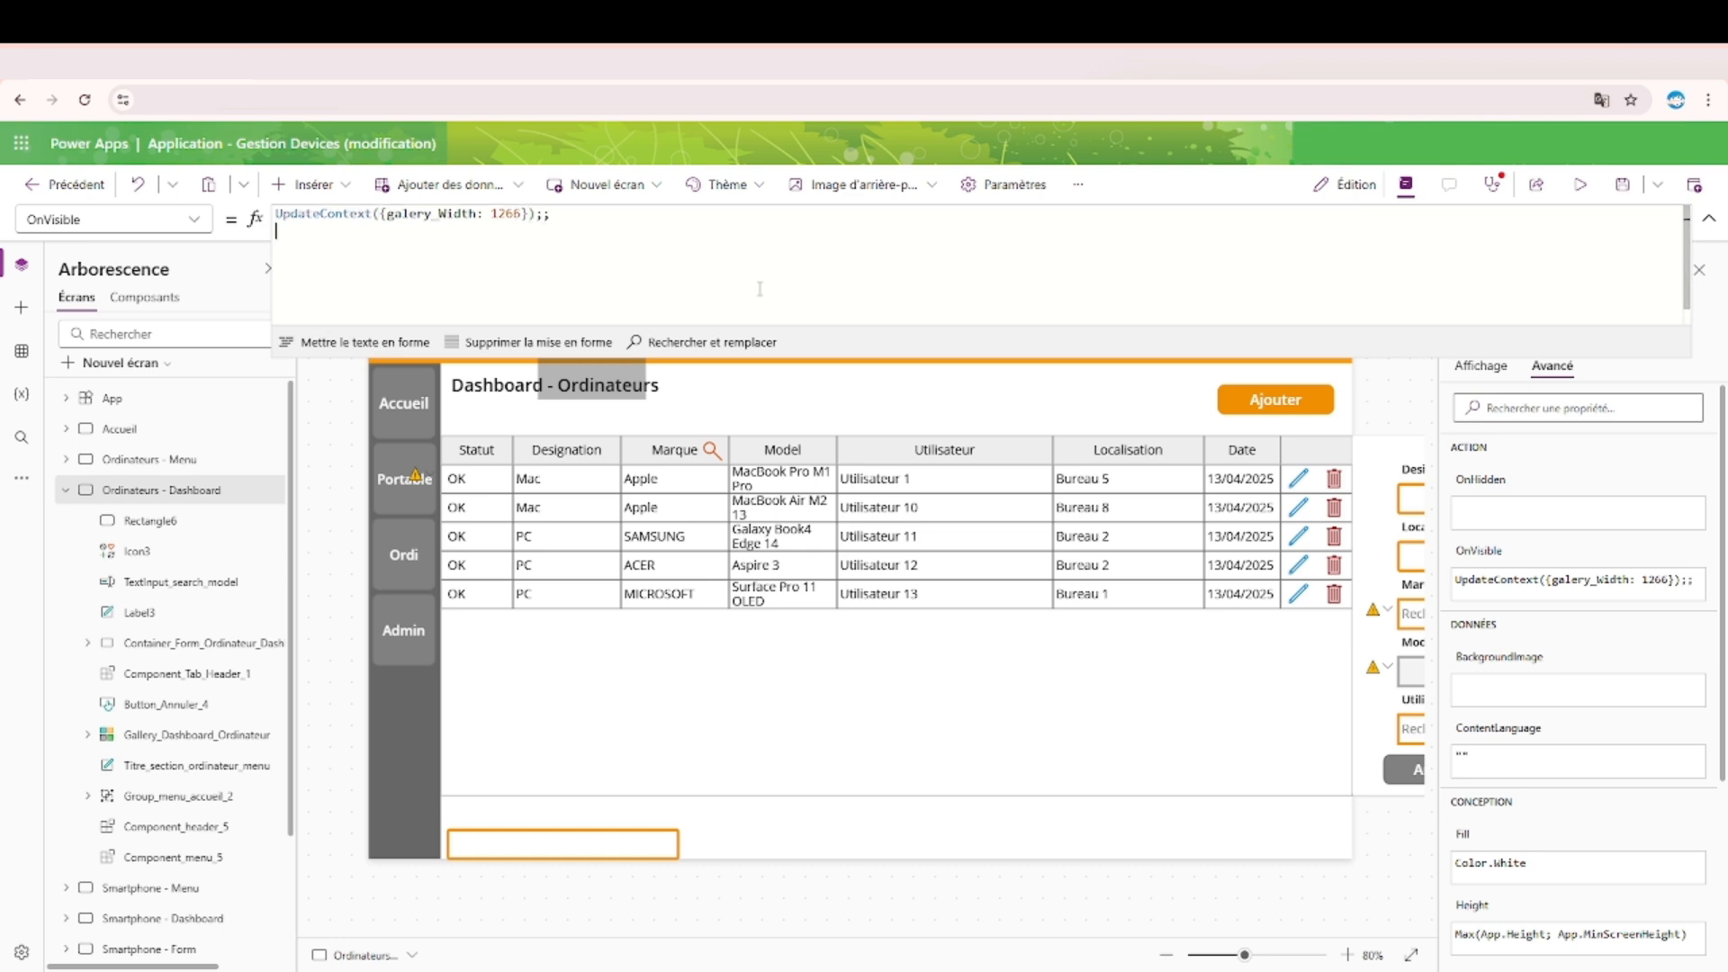
pyautogui.write('UpdateContext(')
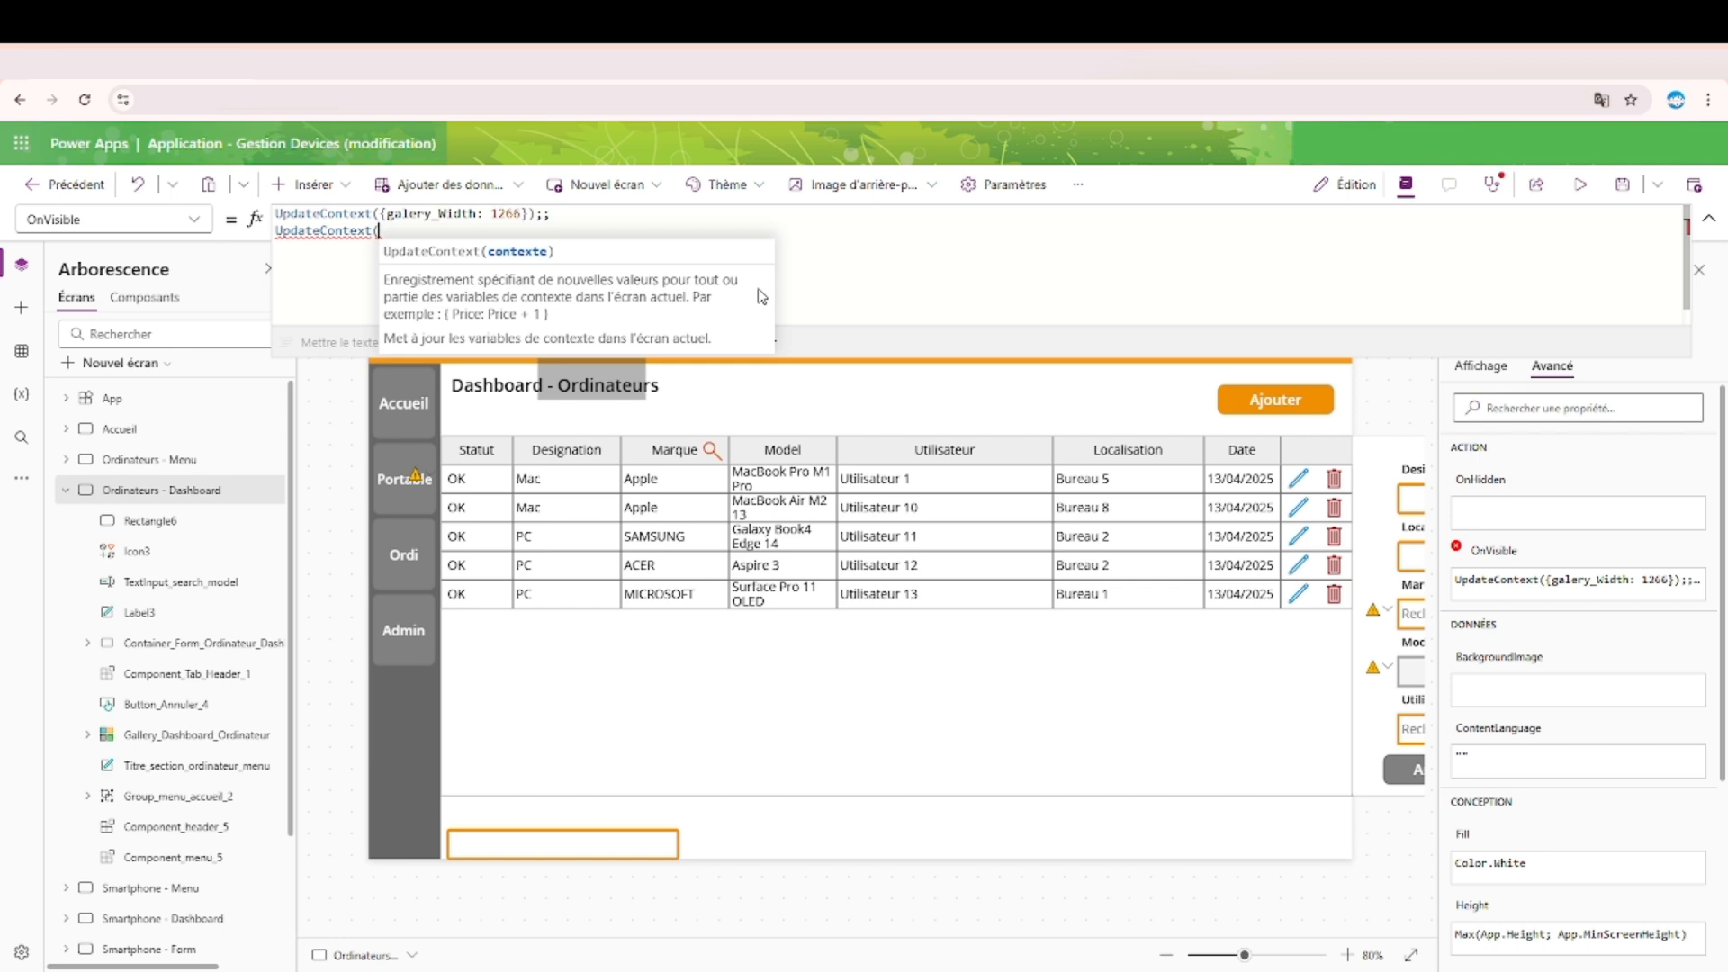
pyautogui.write('{})')
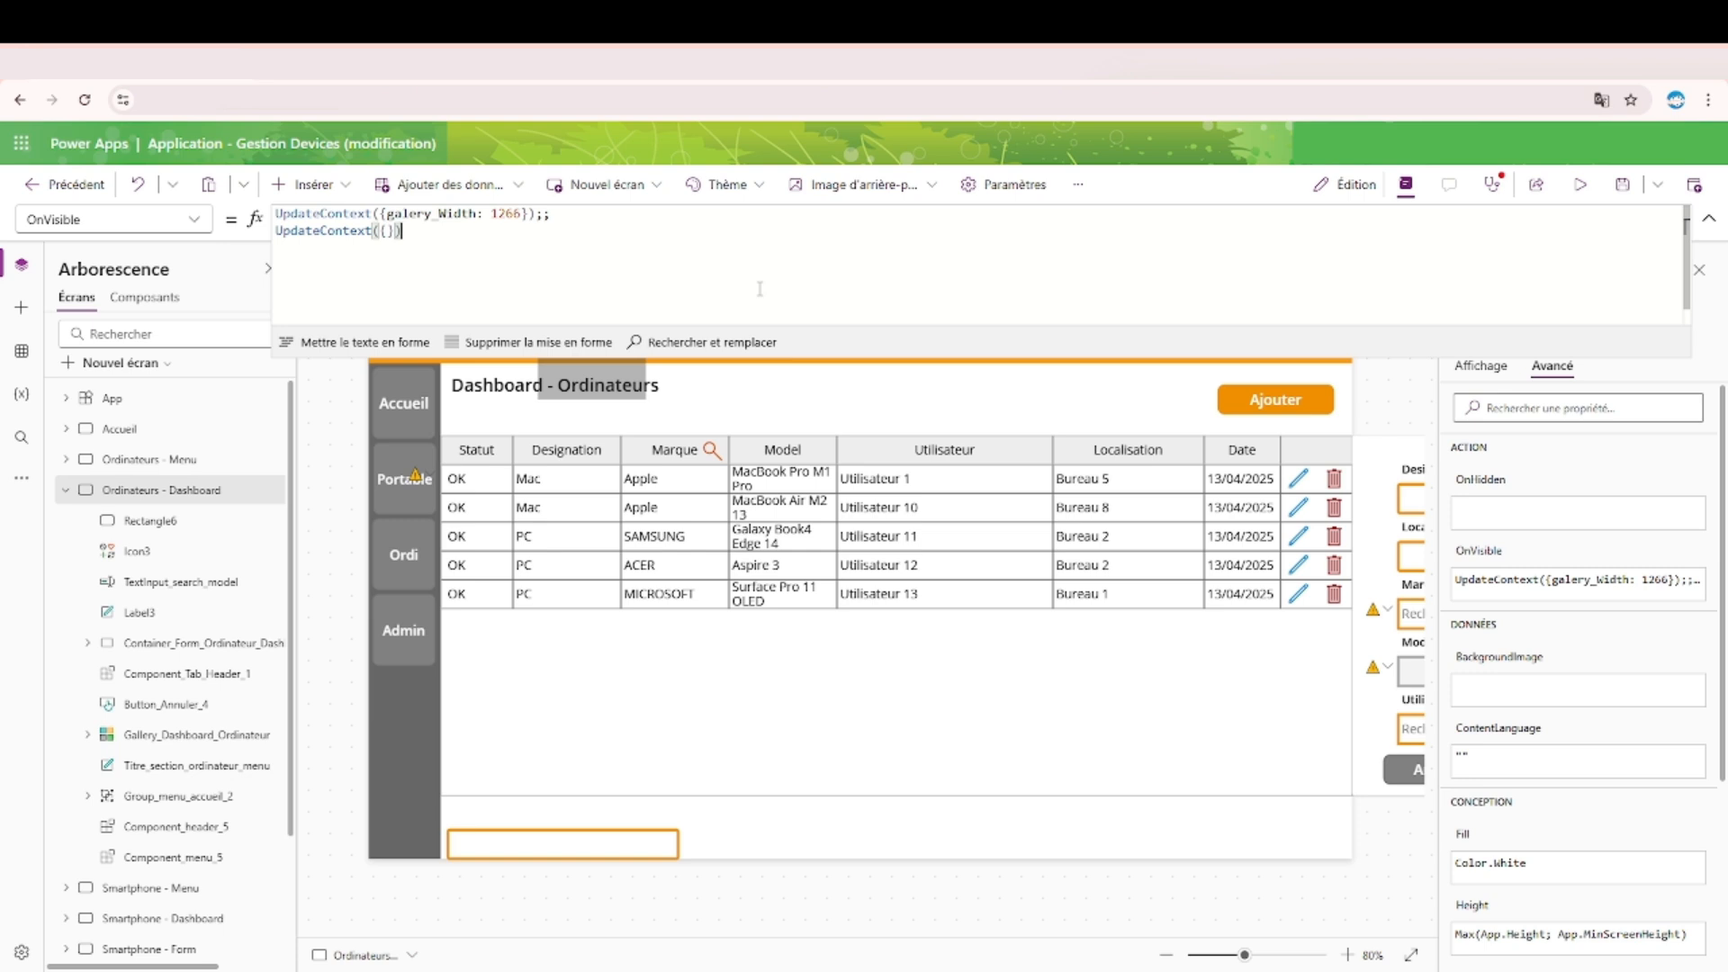
pyautogui.press('Left')
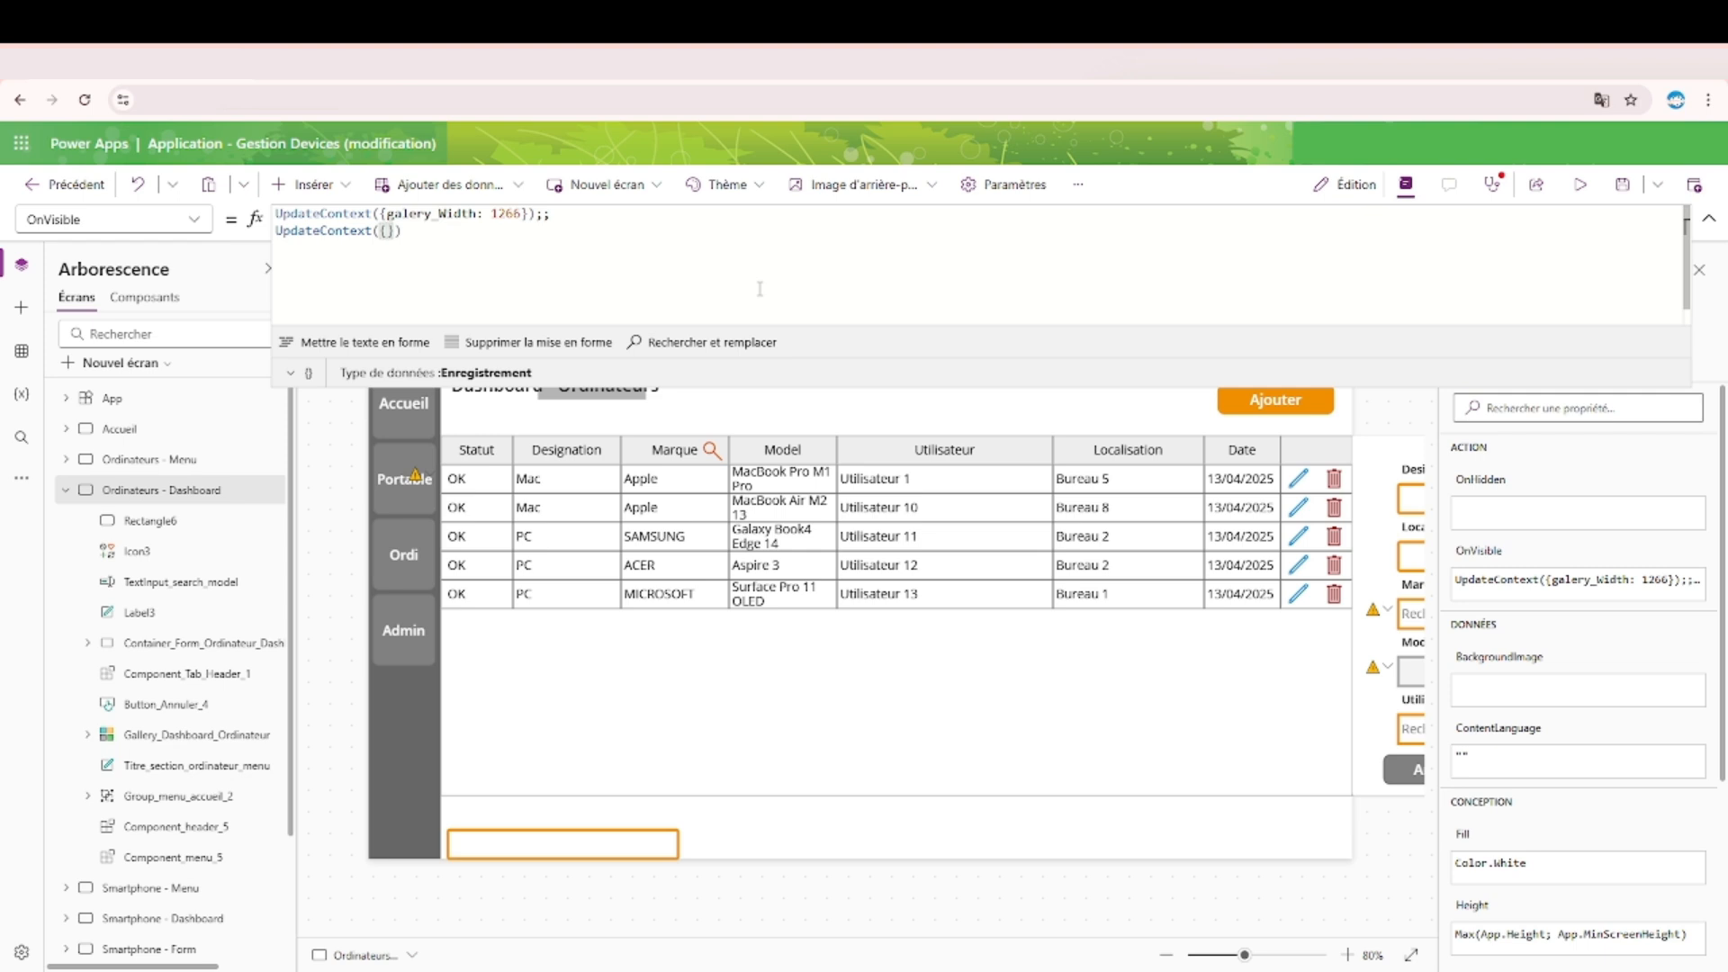
pyautogui.write('searchActif')
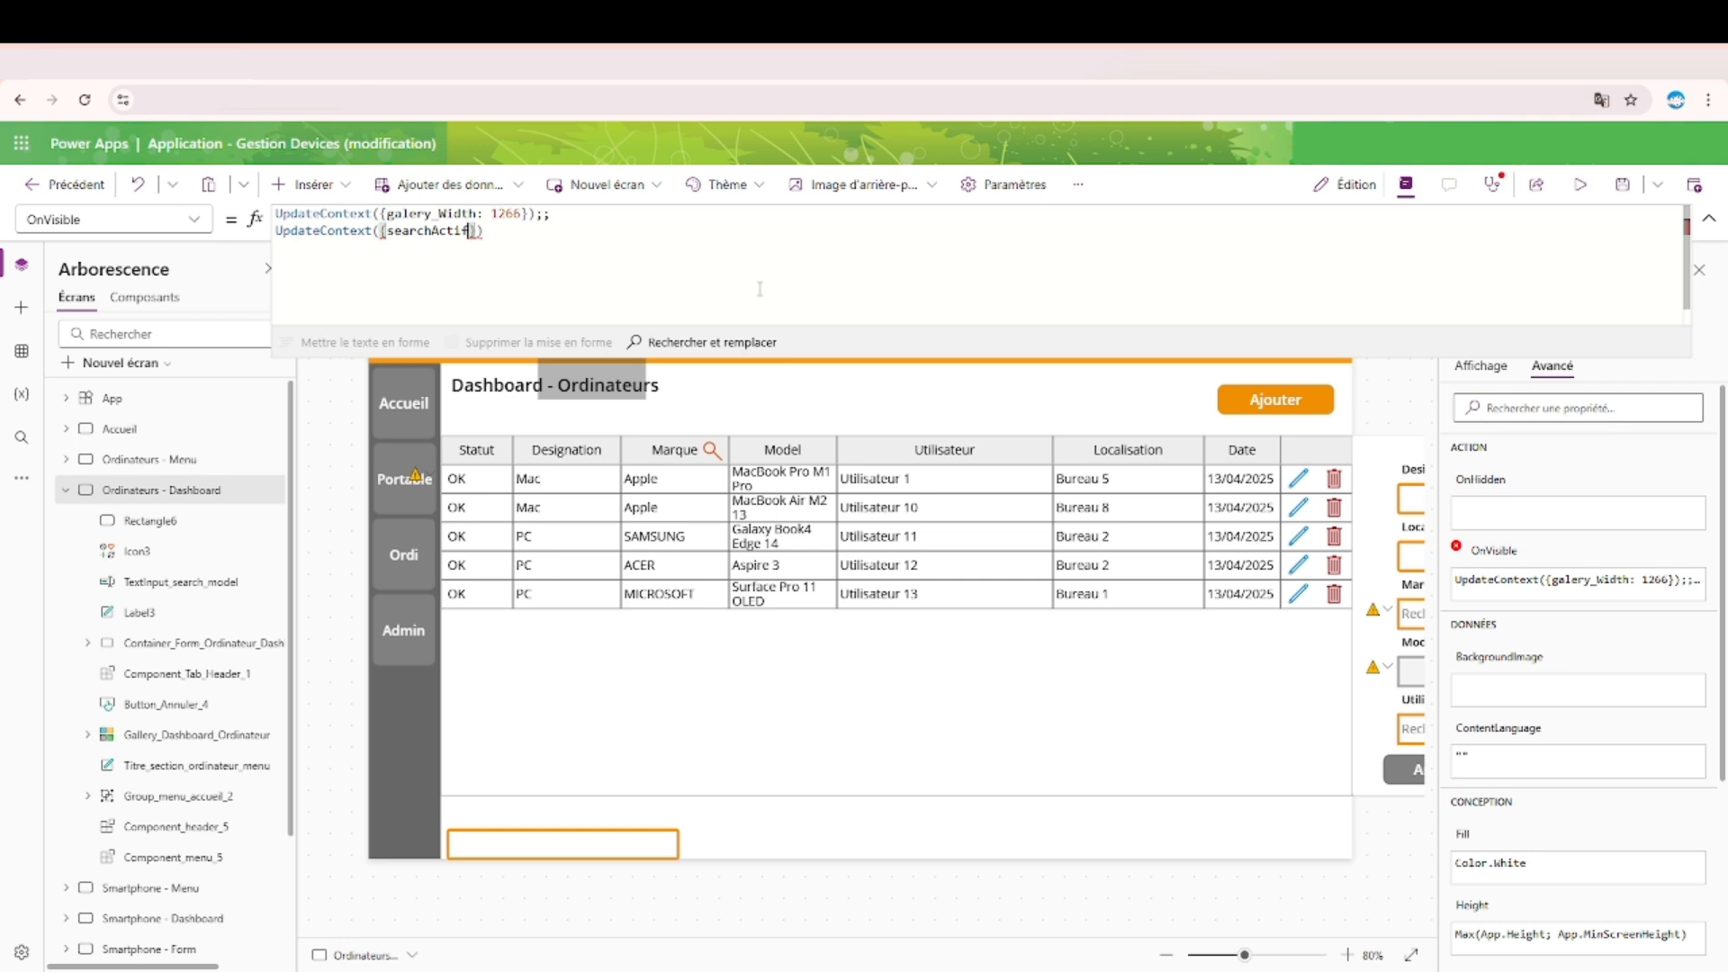
pyautogui.write(': fals')
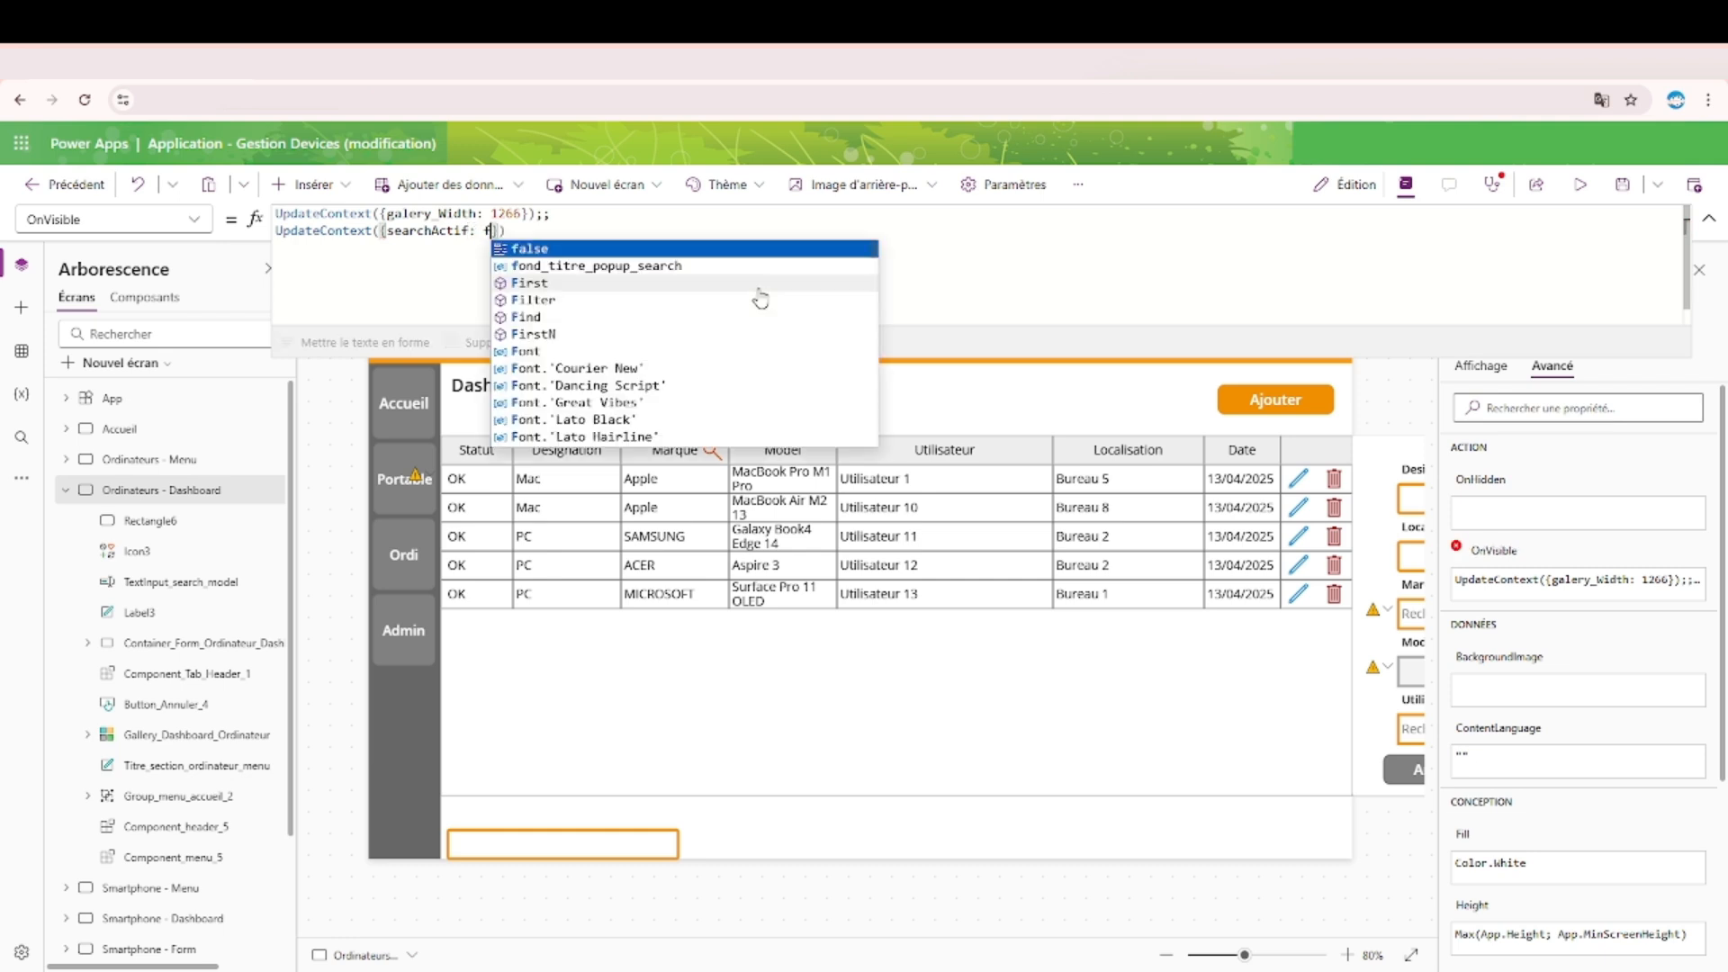
pyautogui.write('e')
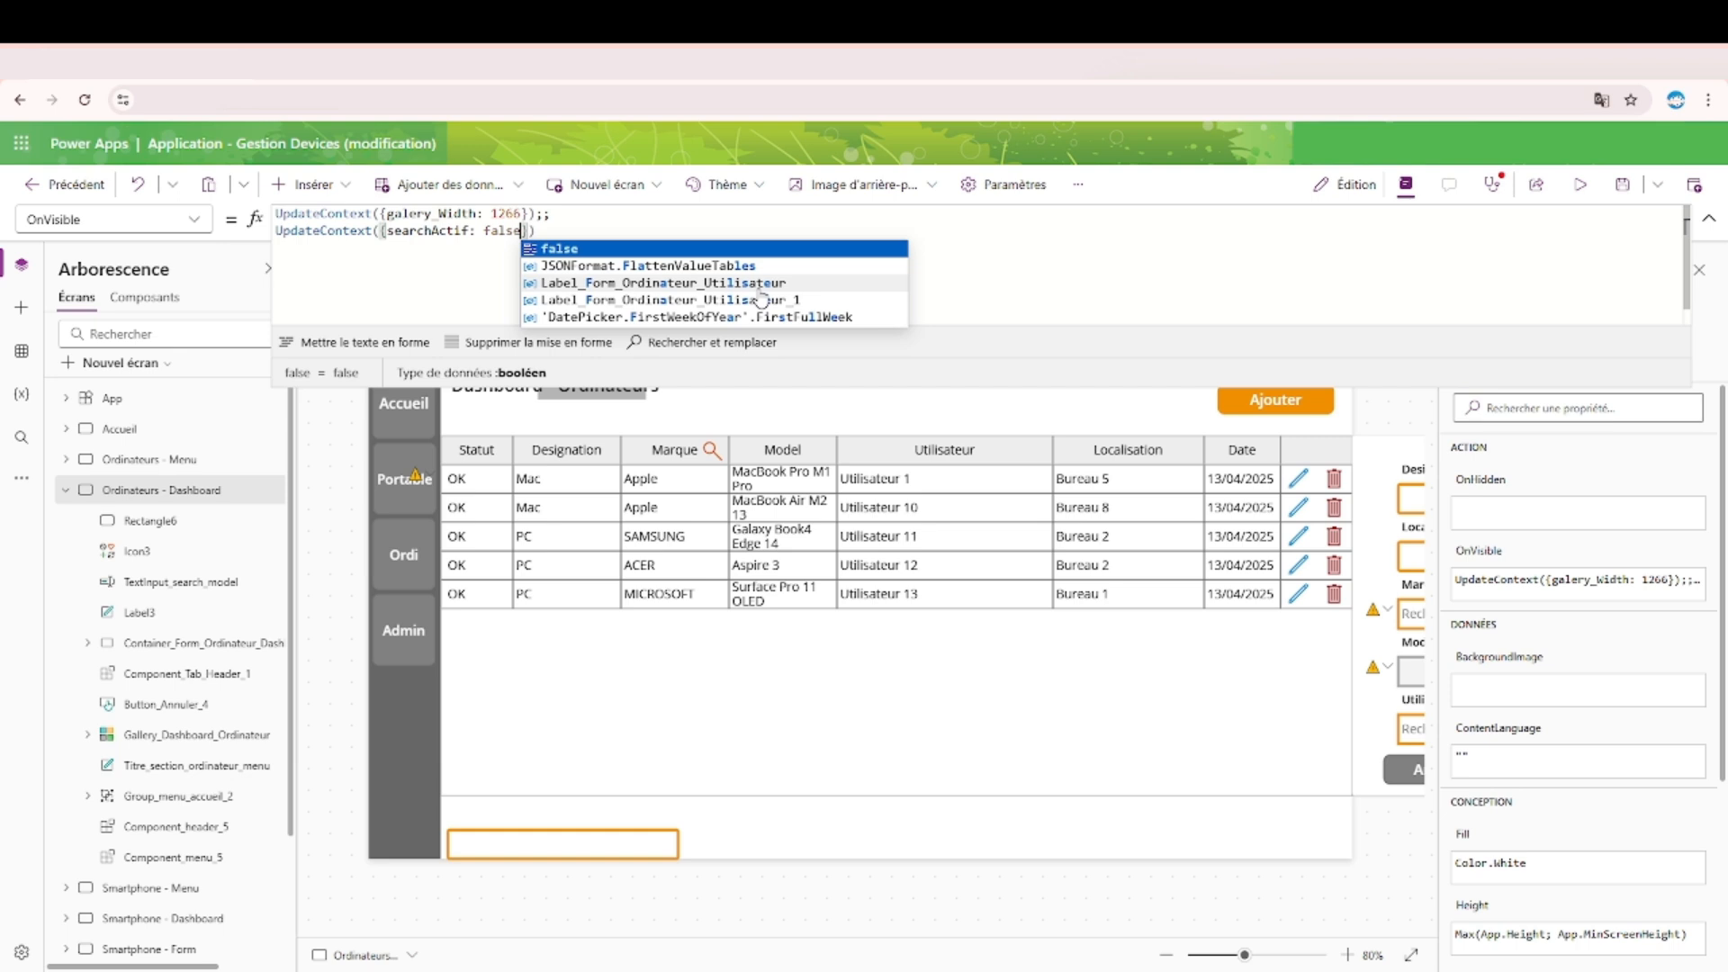
pyautogui.doubleClick(411, 231)
pyautogui.hotkey('ctrl', 'c')
pyautogui.click(164, 487)
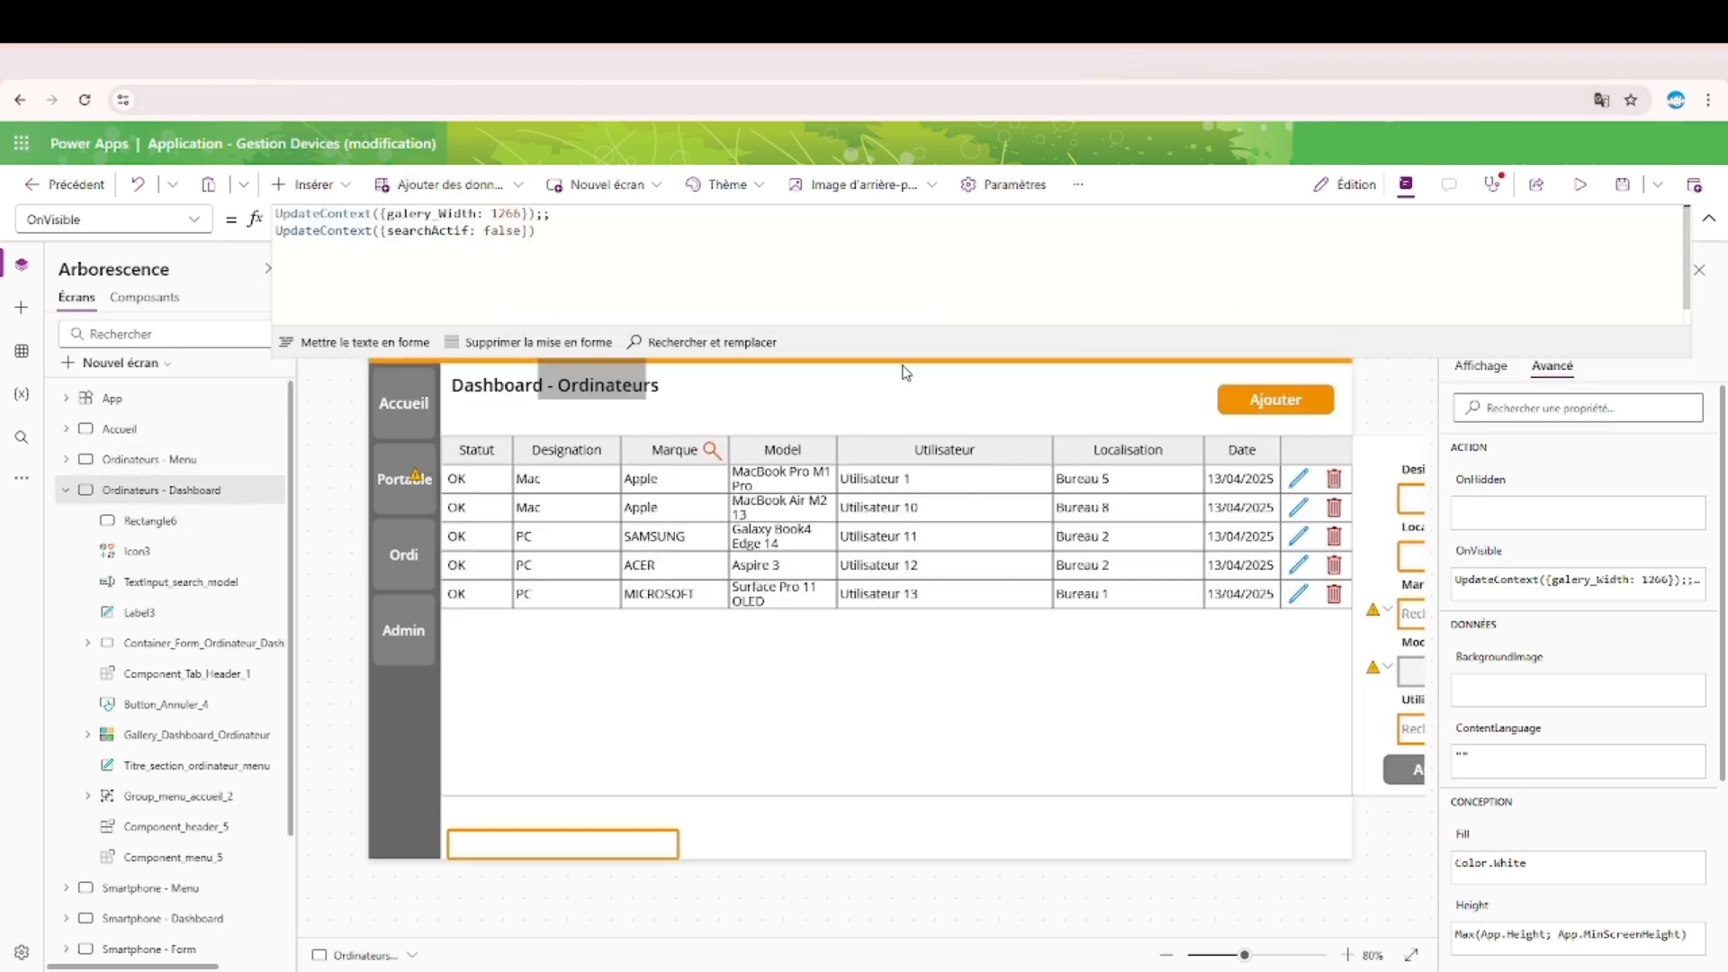
pyautogui.click(1708, 219)
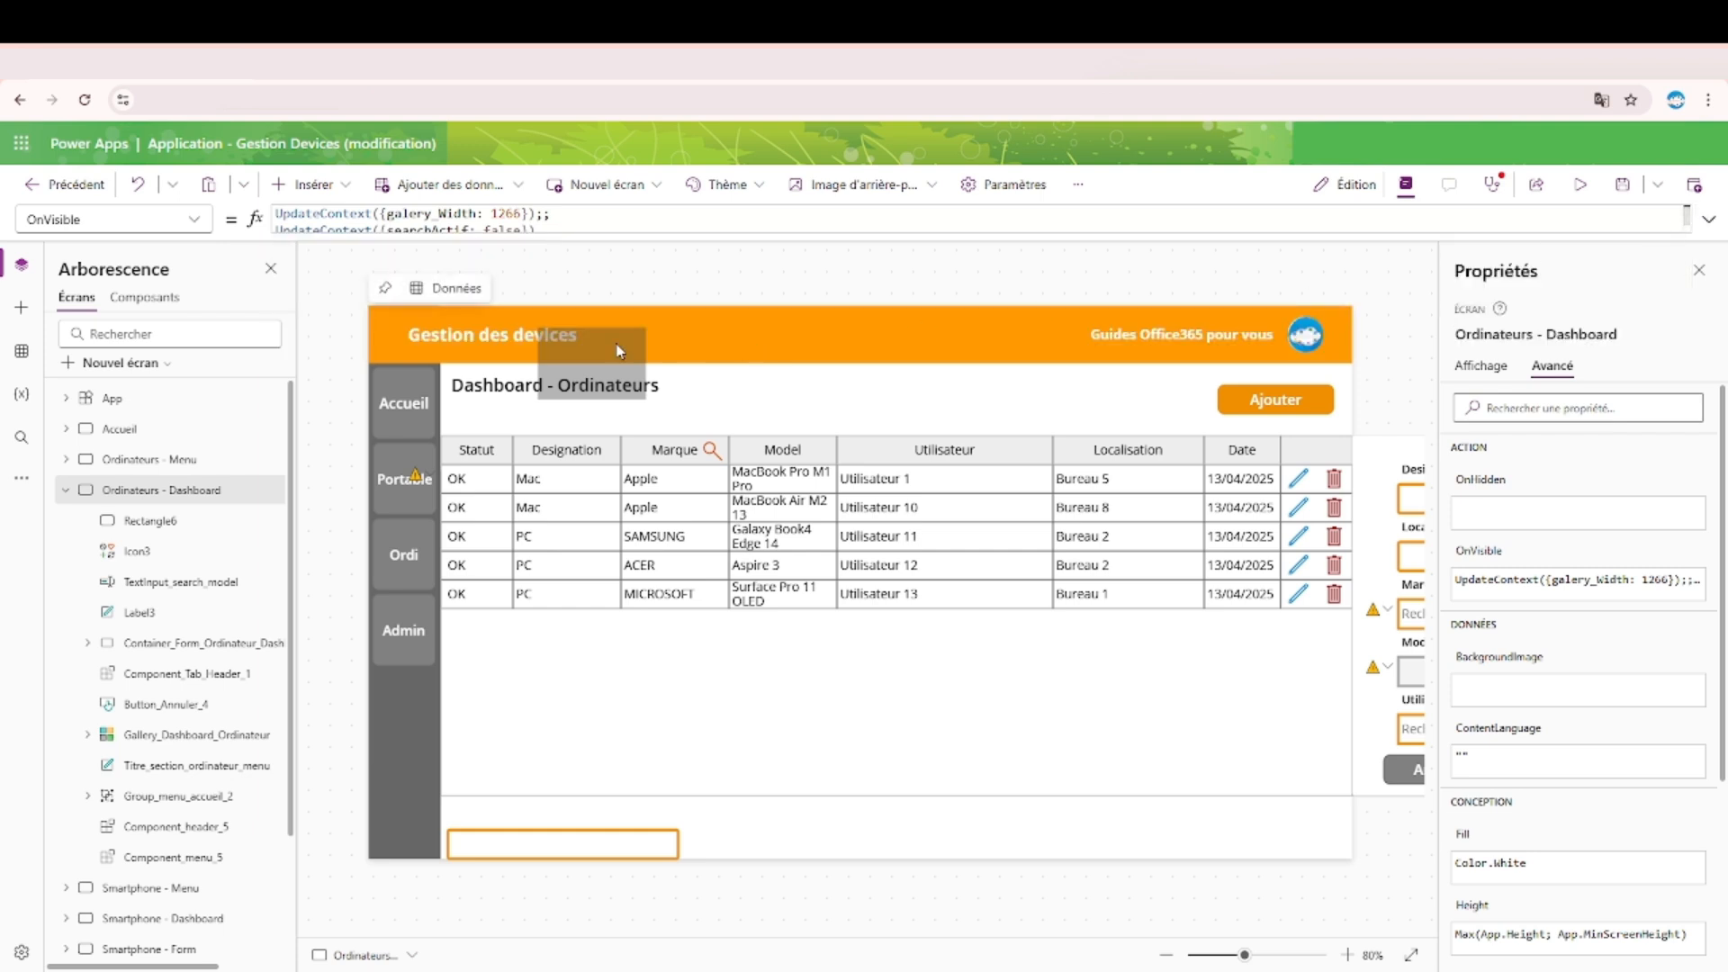
# Move the semi-transparent rectangle to the screen's origin and enlarge it to 1366 by 768, covering the whole dashboard.
pyautogui.click(569, 353)
pyautogui.moveTo(560, 347); pyautogui.dragTo(400, 333)
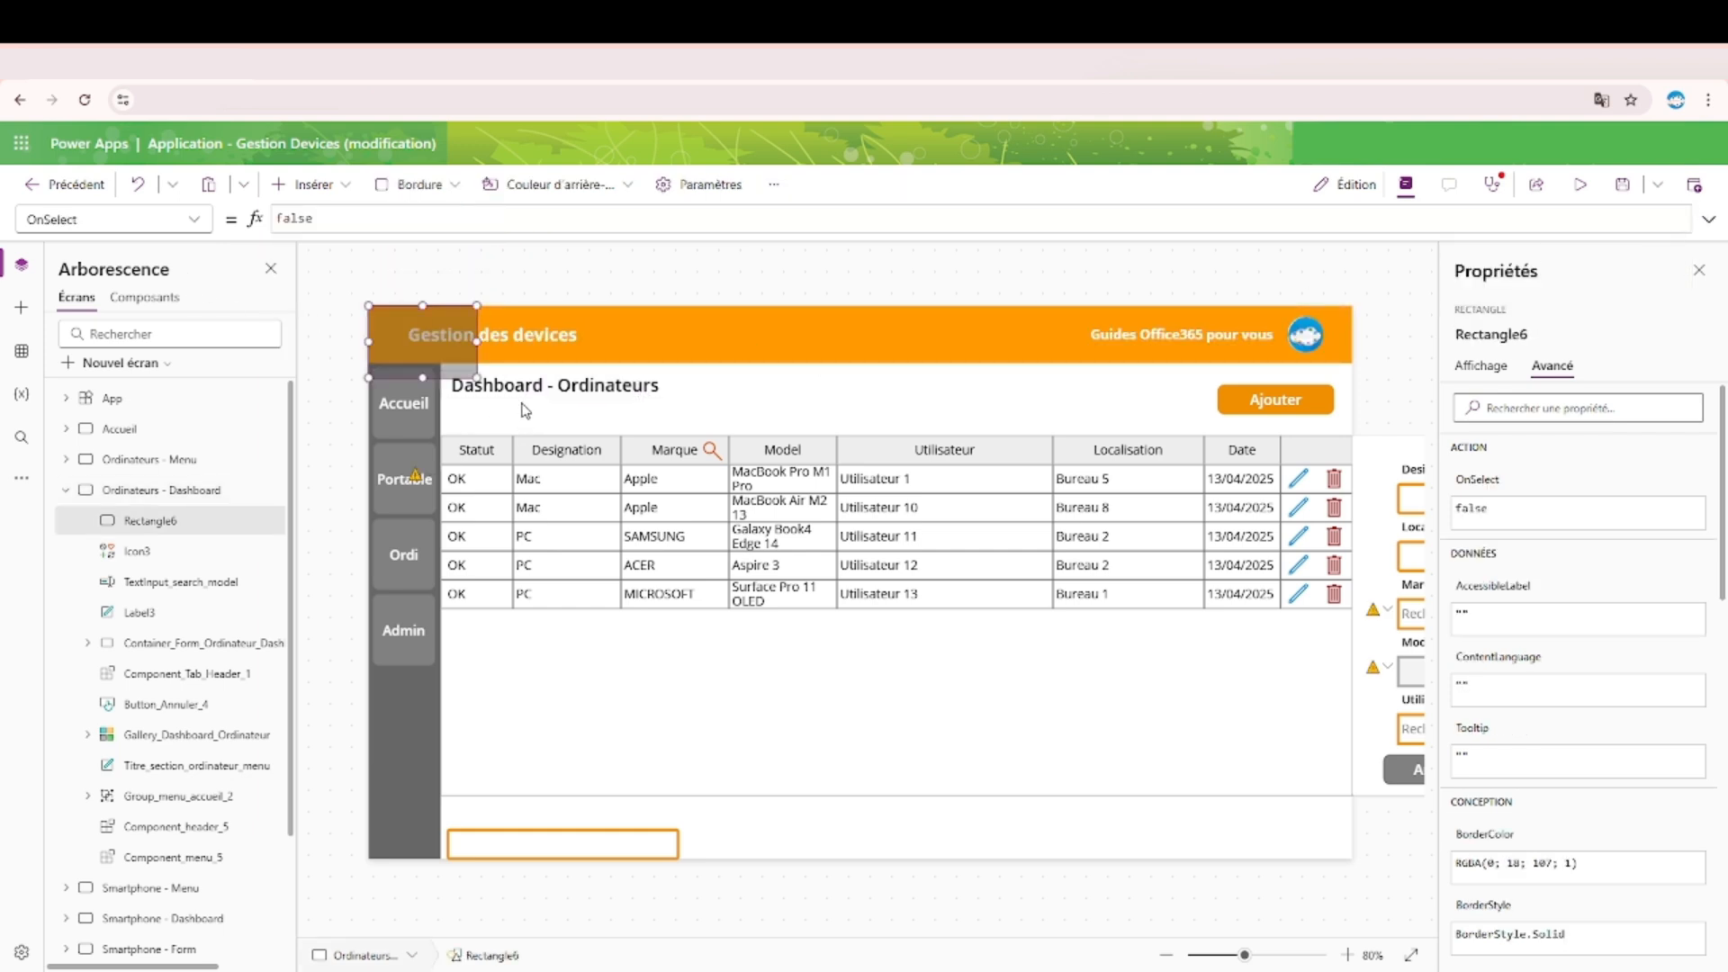
pyautogui.moveTo(477, 378); pyautogui.dragTo(1439, 936)
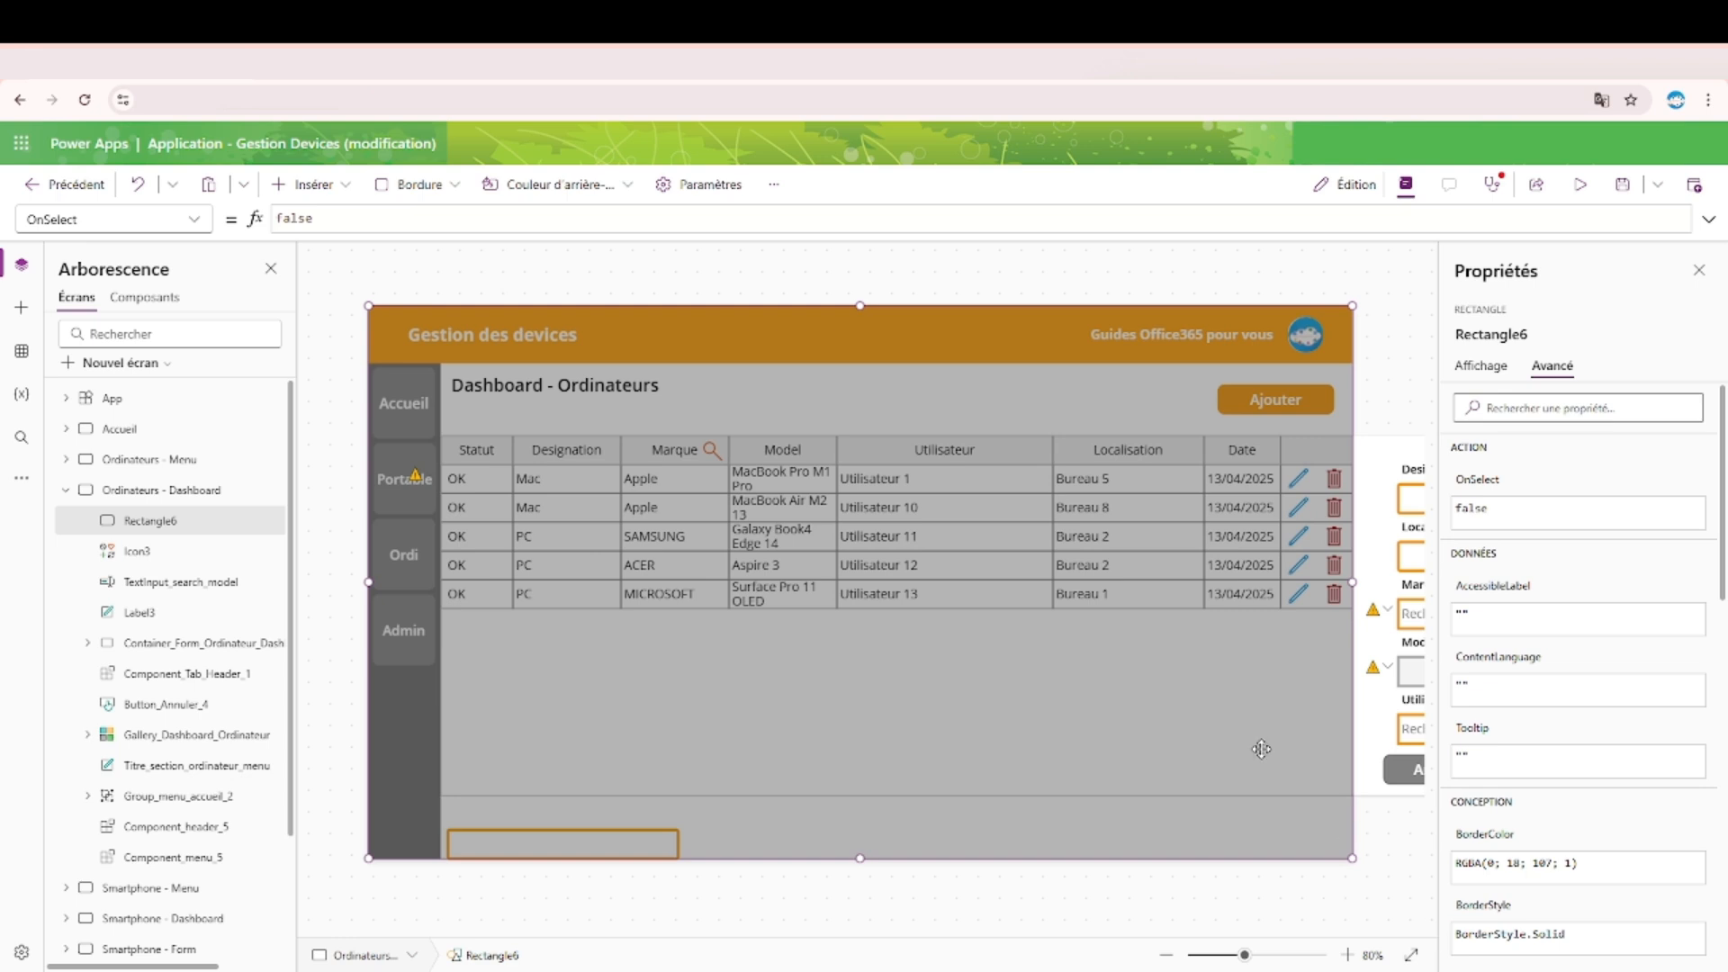
# Set the overlay rectangle's Visible property to searchActif.
pyautogui.click(1481, 366)
pyautogui.click(1467, 451)
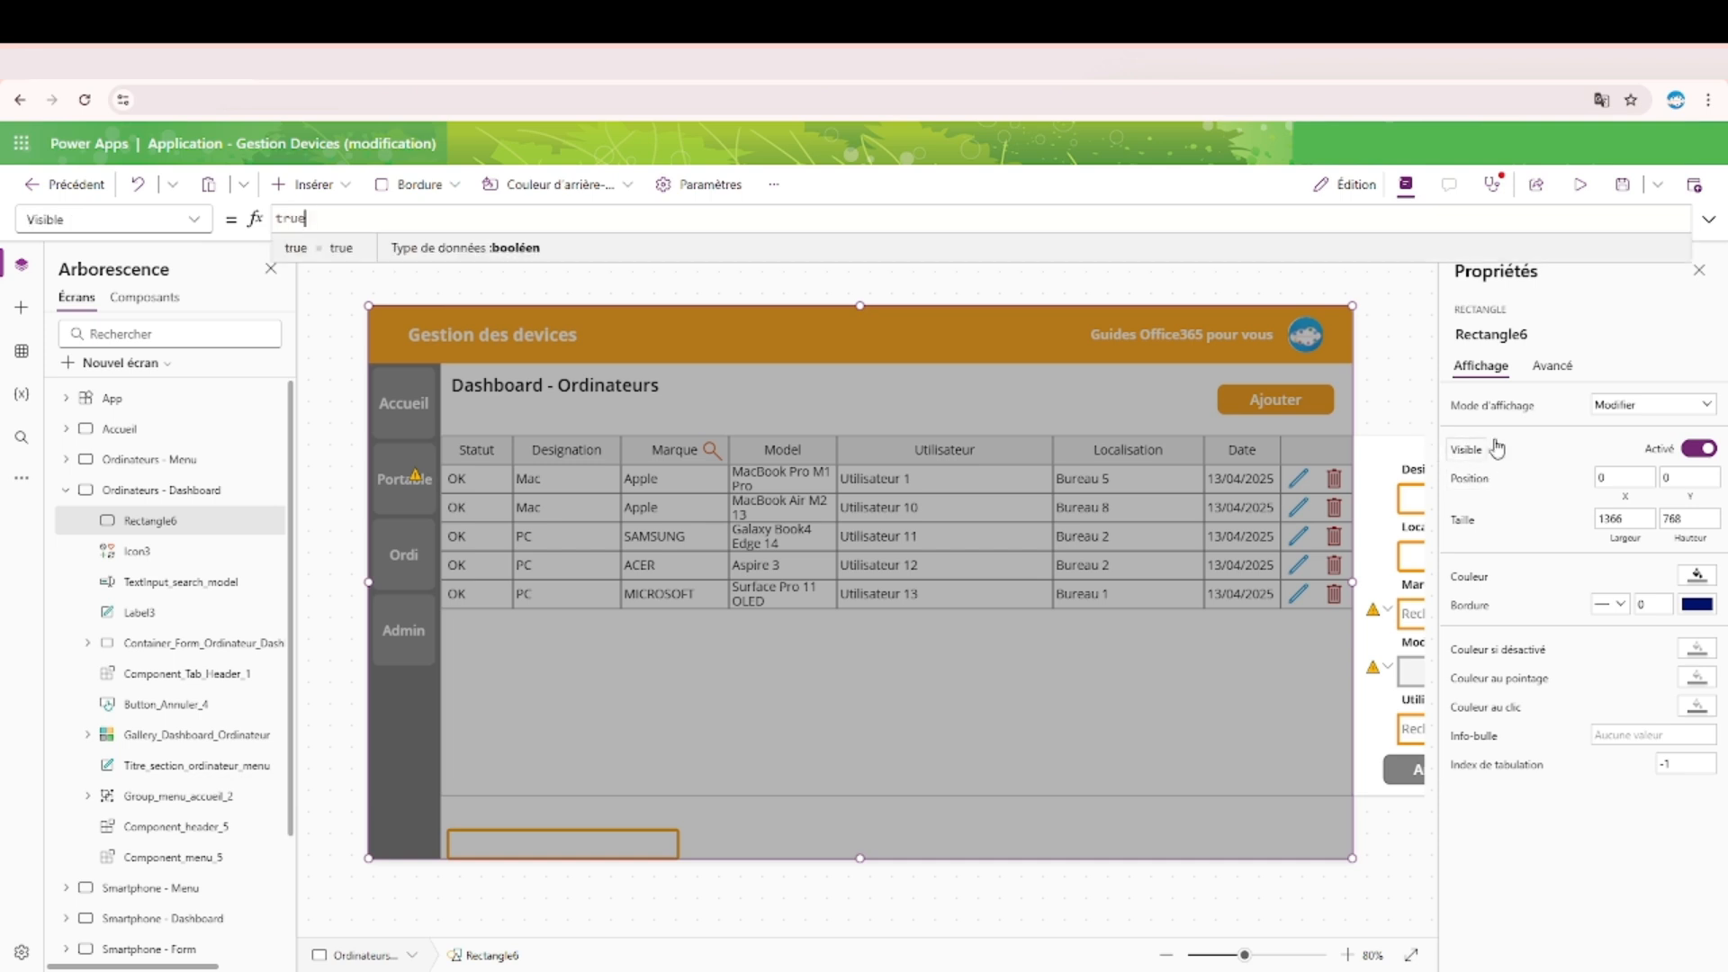
pyautogui.doubleClick(303, 218)
pyautogui.hotkey('ctrl', 'v')
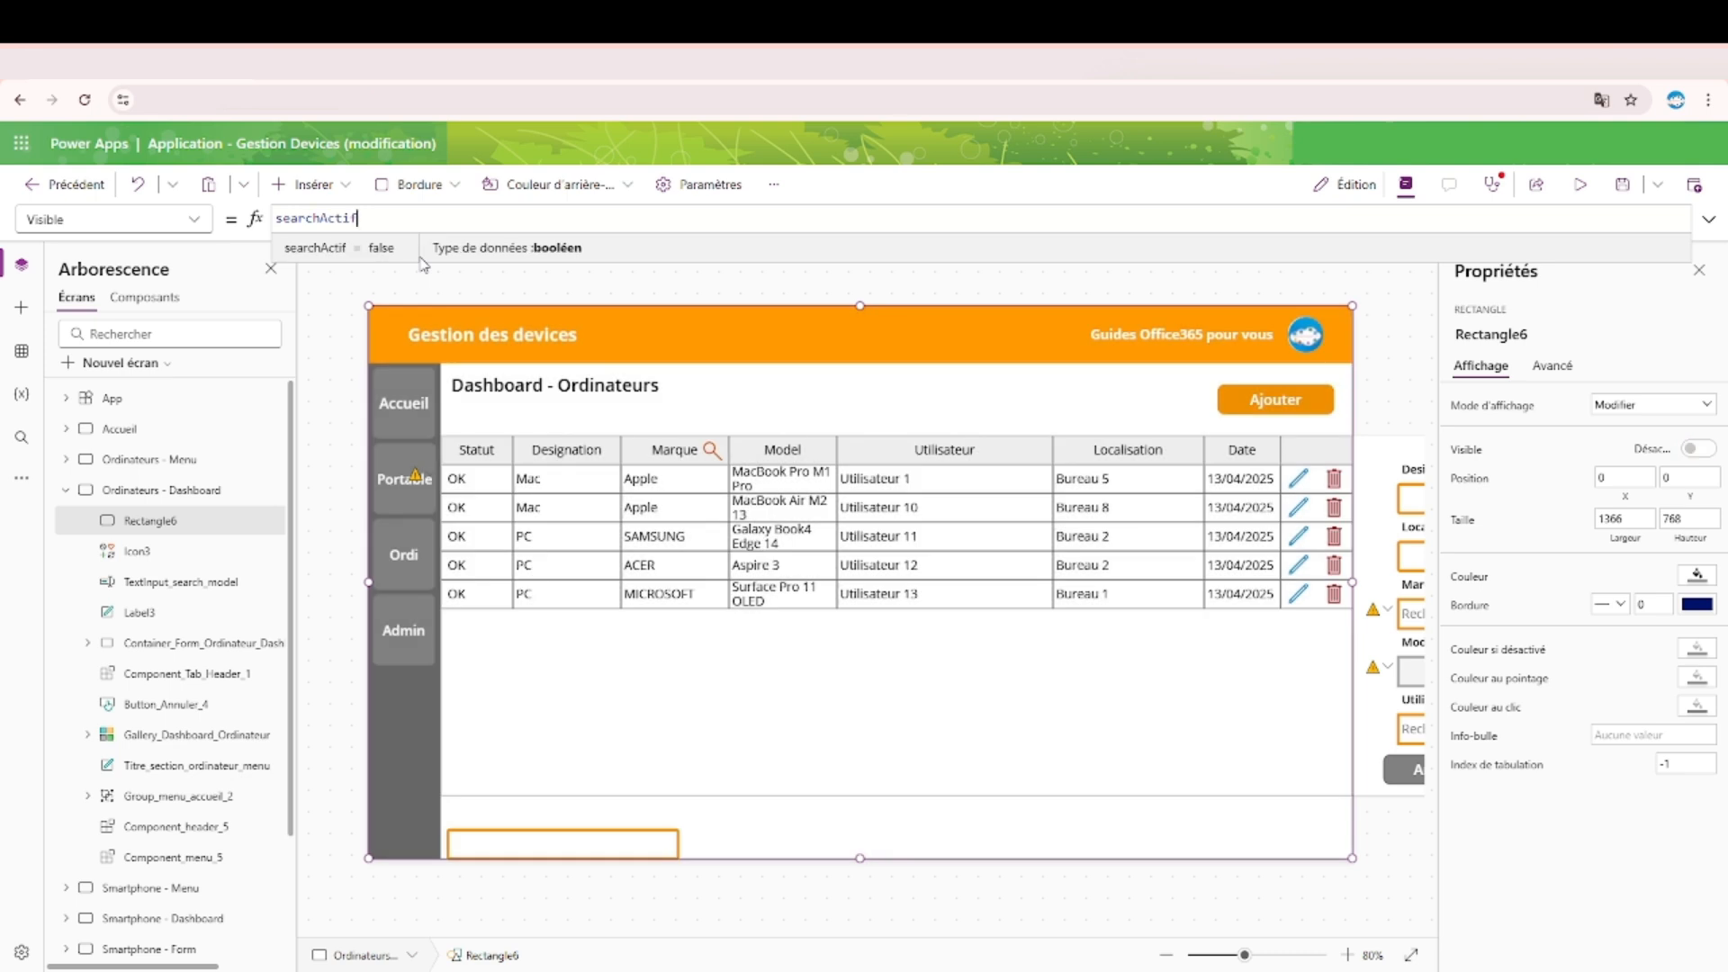
# Copy the UpdateContext({searchActif: false}) statement from the Ordinateurs - Dashboard screen's OnVisible formula.
pyautogui.click(209, 490)
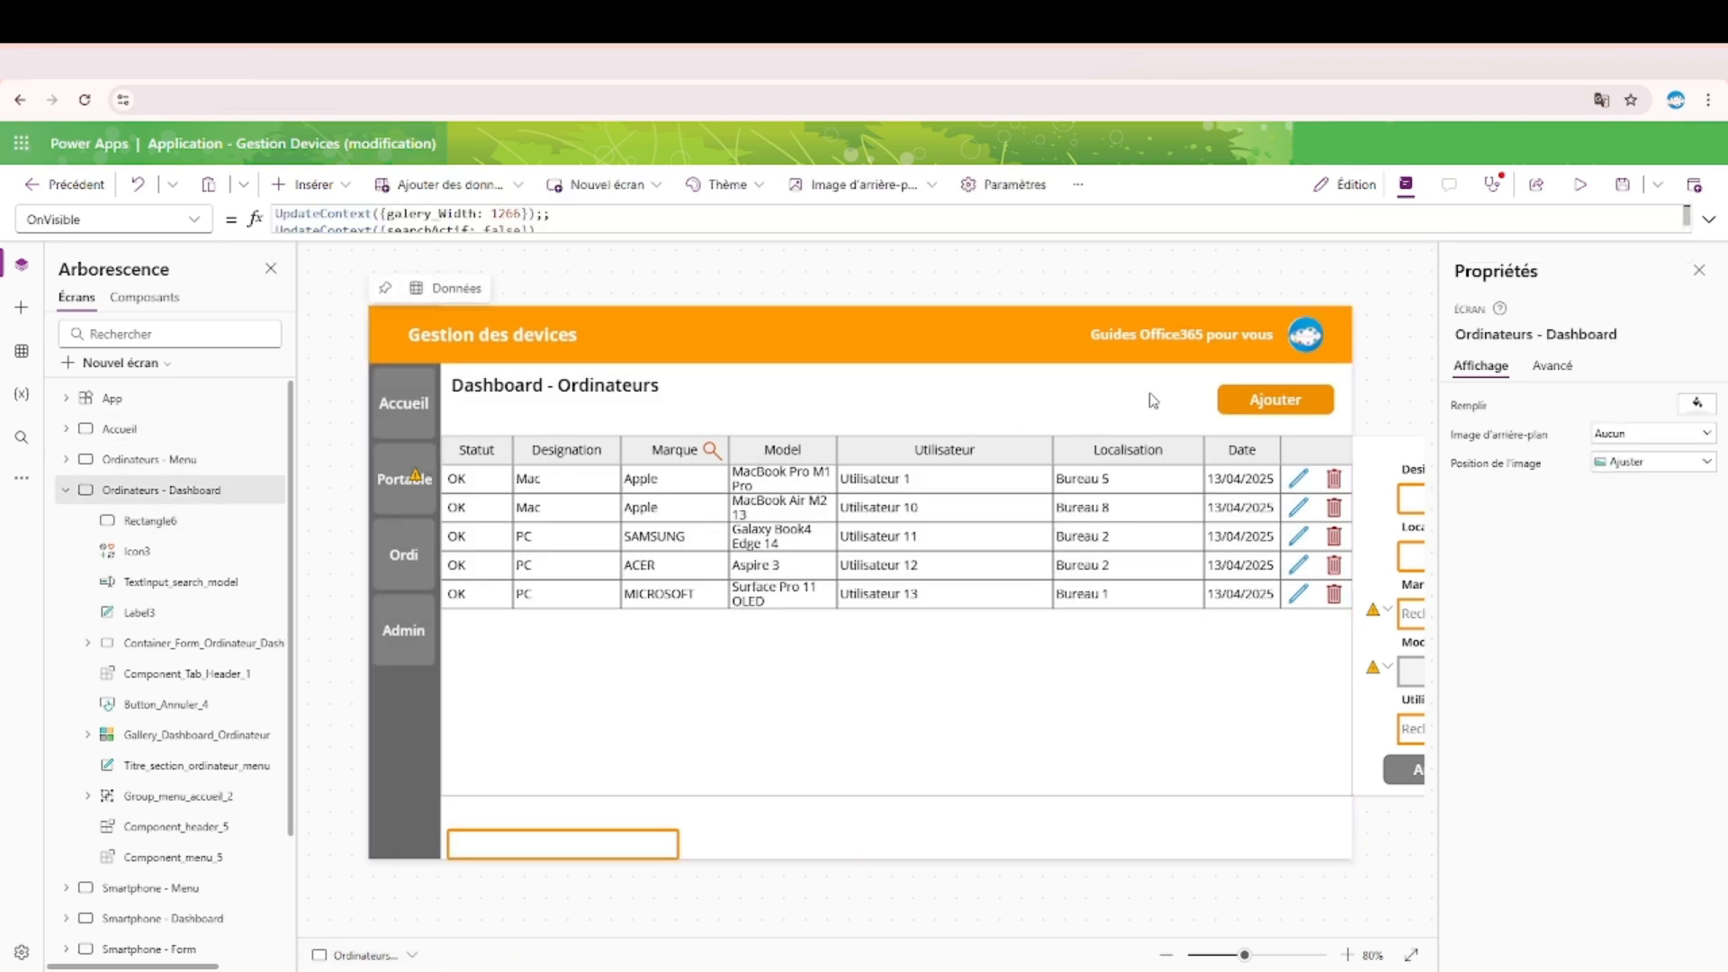
pyautogui.click(1553, 366)
pyautogui.click(693, 227)
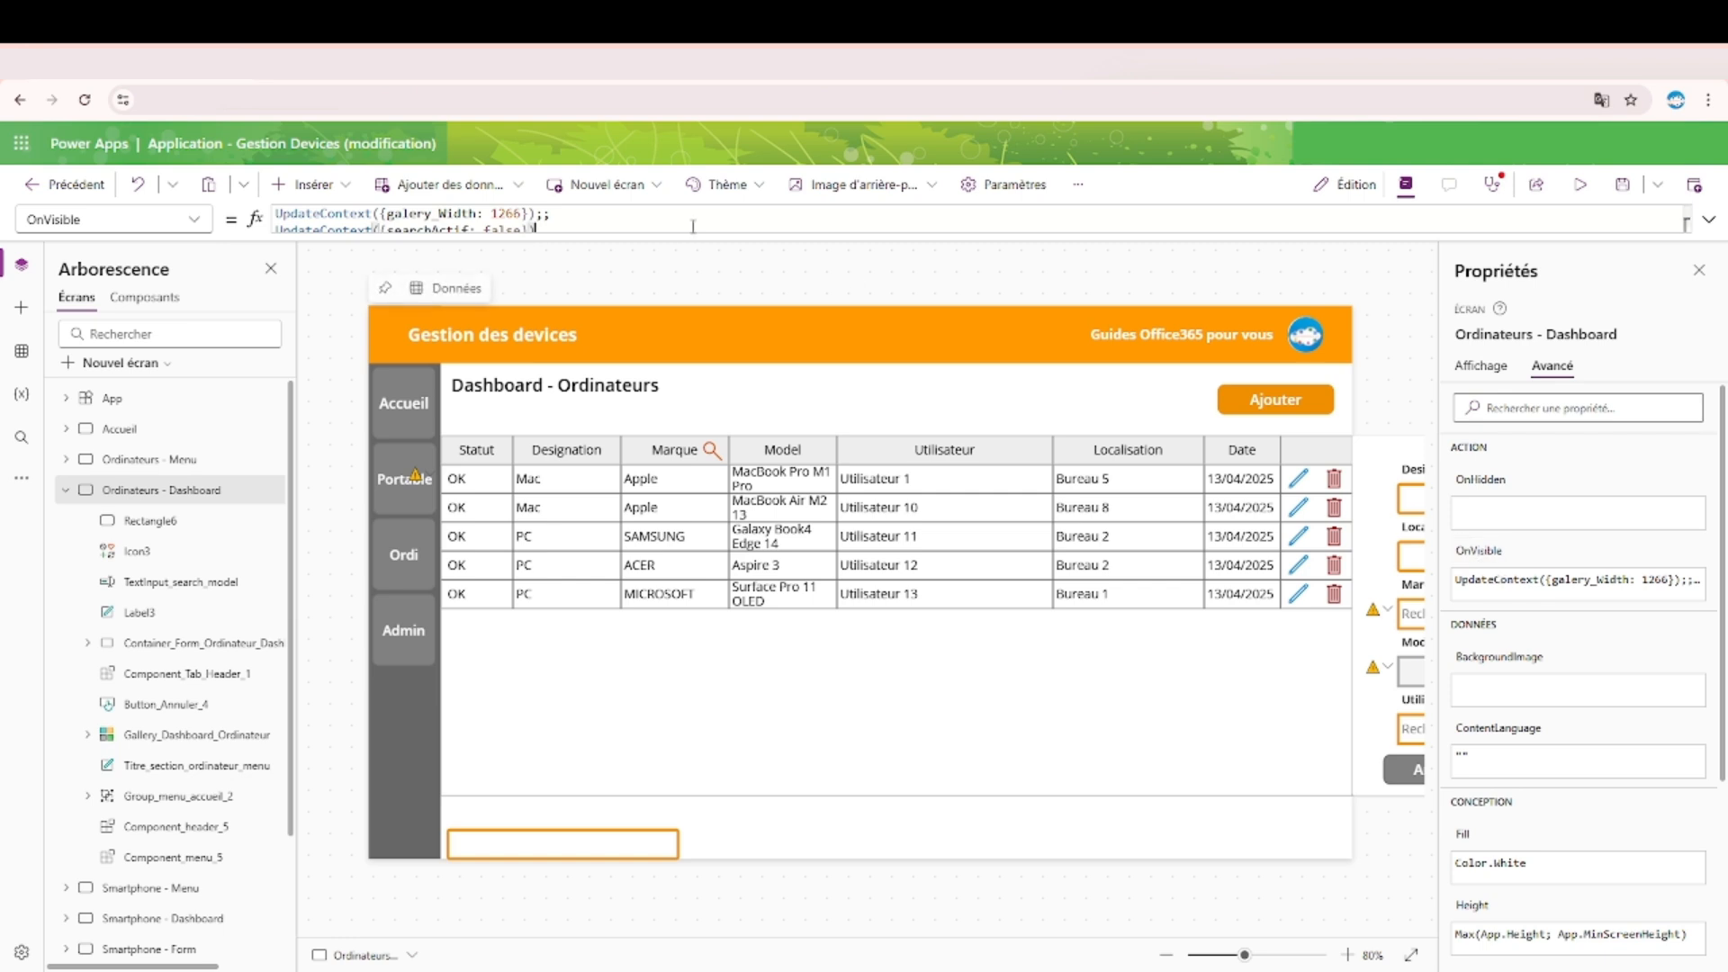
pyautogui.moveTo(558, 225); pyautogui.dragTo(275, 223)
pyautogui.hotkey('ctrl', 'c')
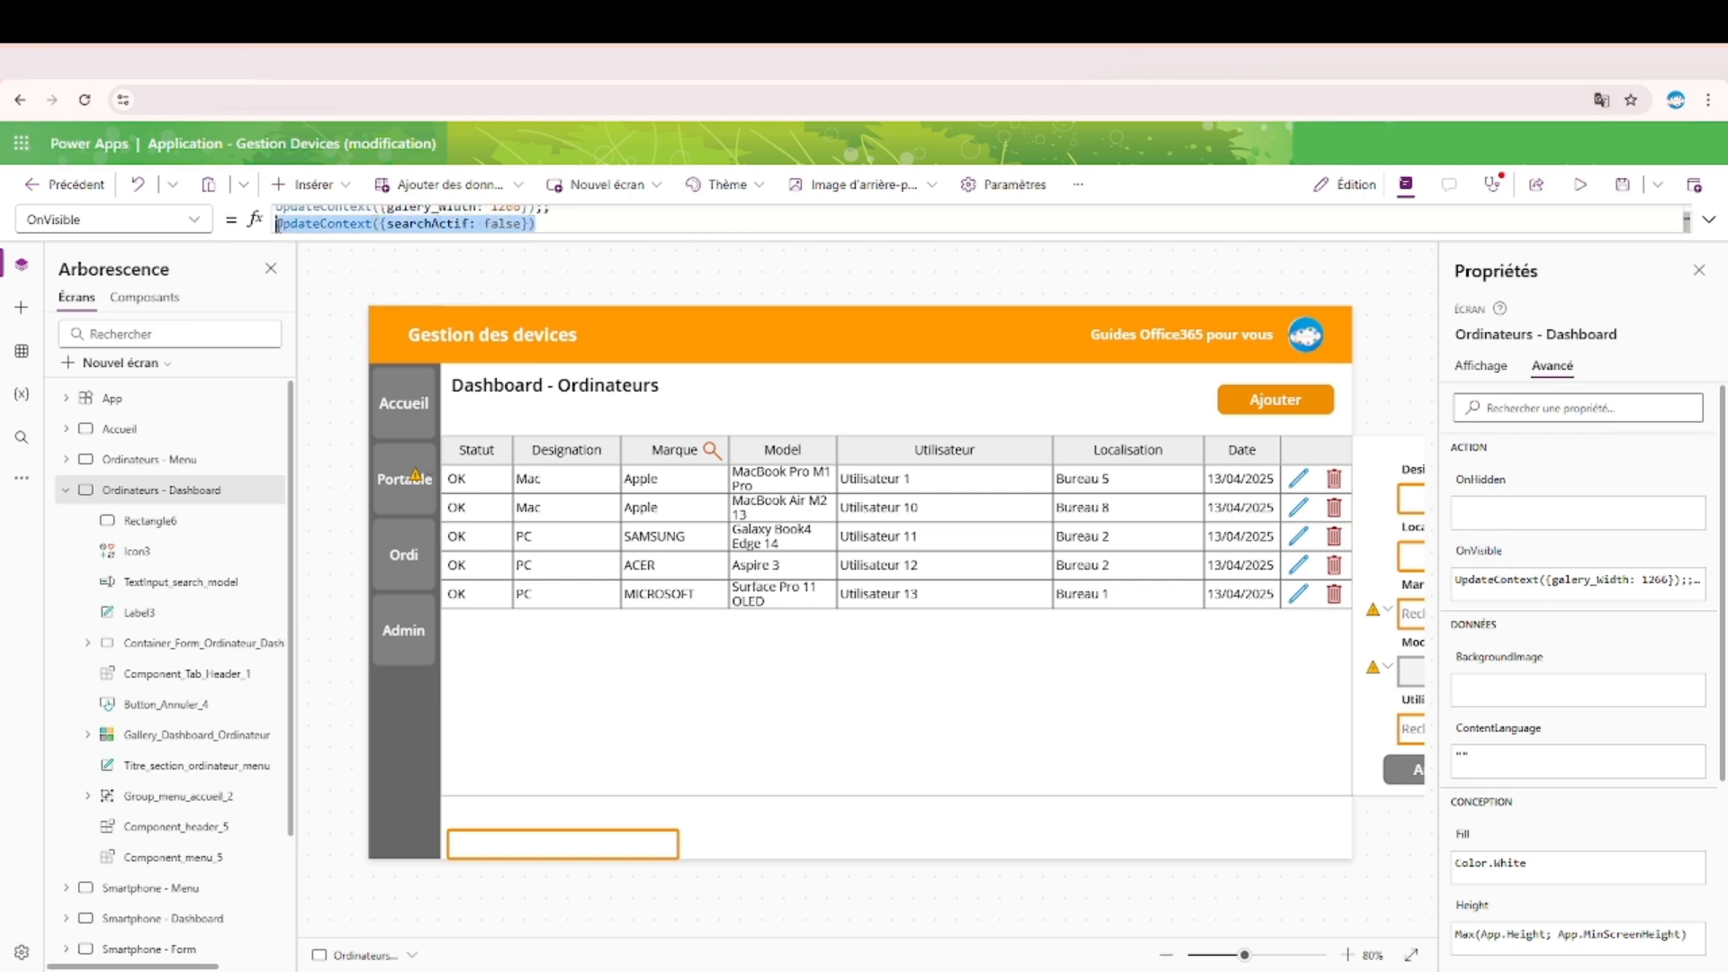
# Set the OnSelect formula of the search icon beside Marque to UpdateContext({searchActif: true}).
pyautogui.click(712, 450)
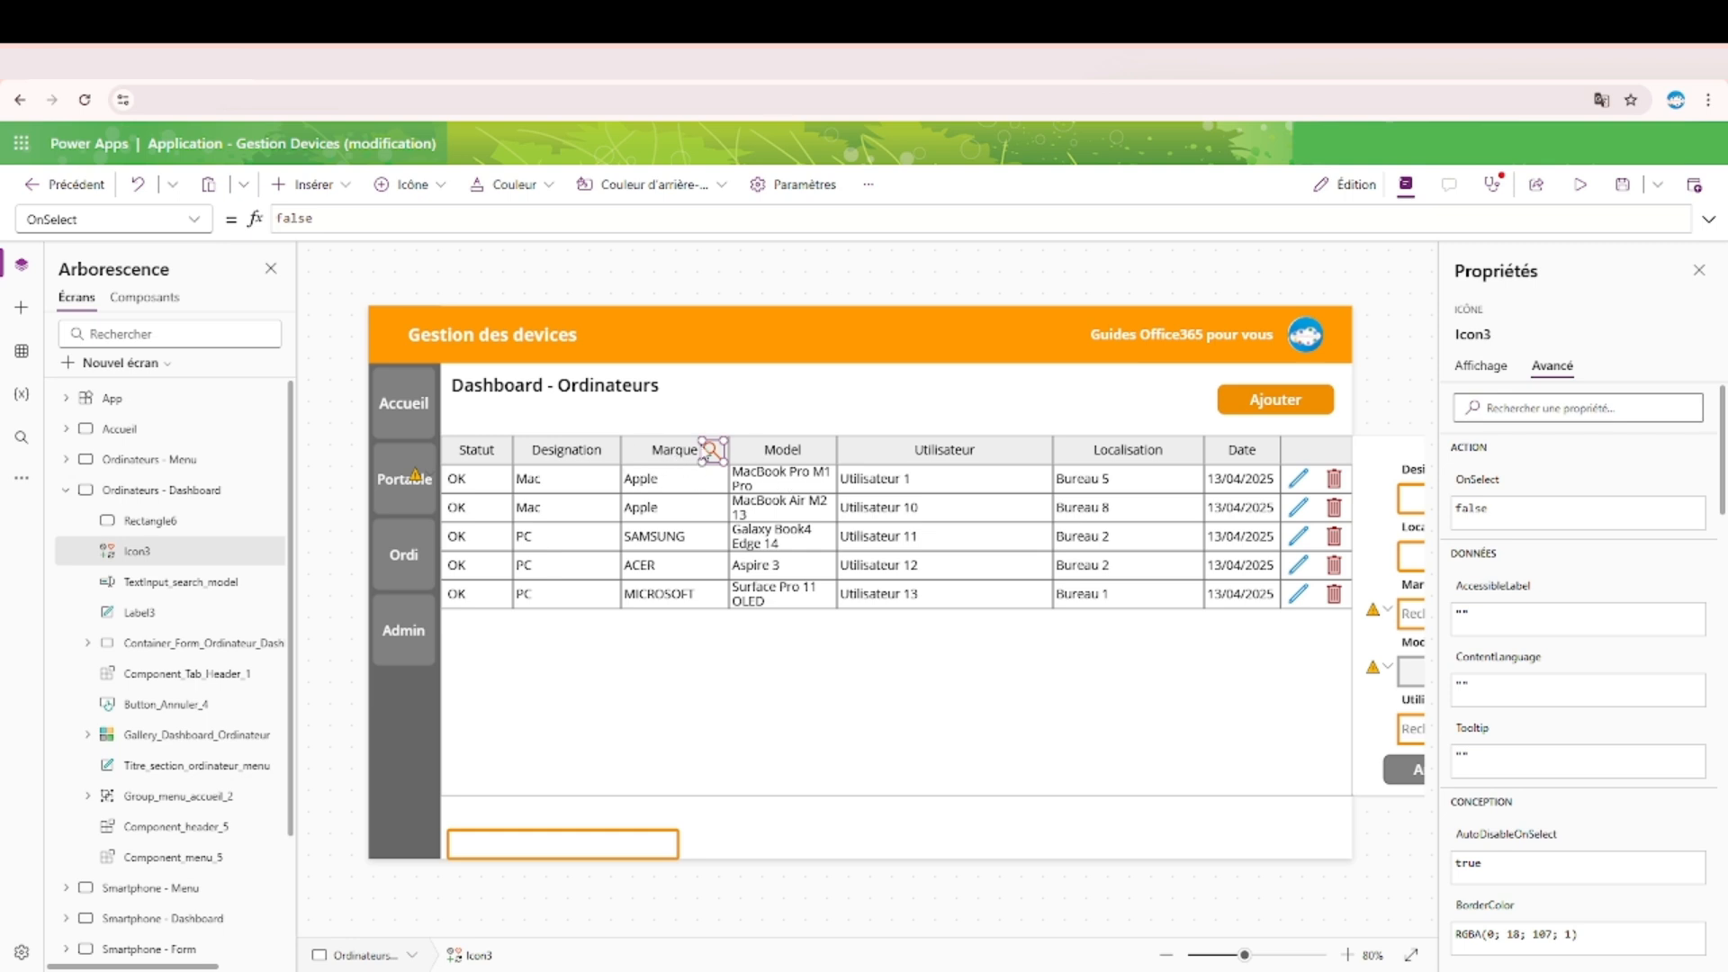
pyautogui.click(1485, 508)
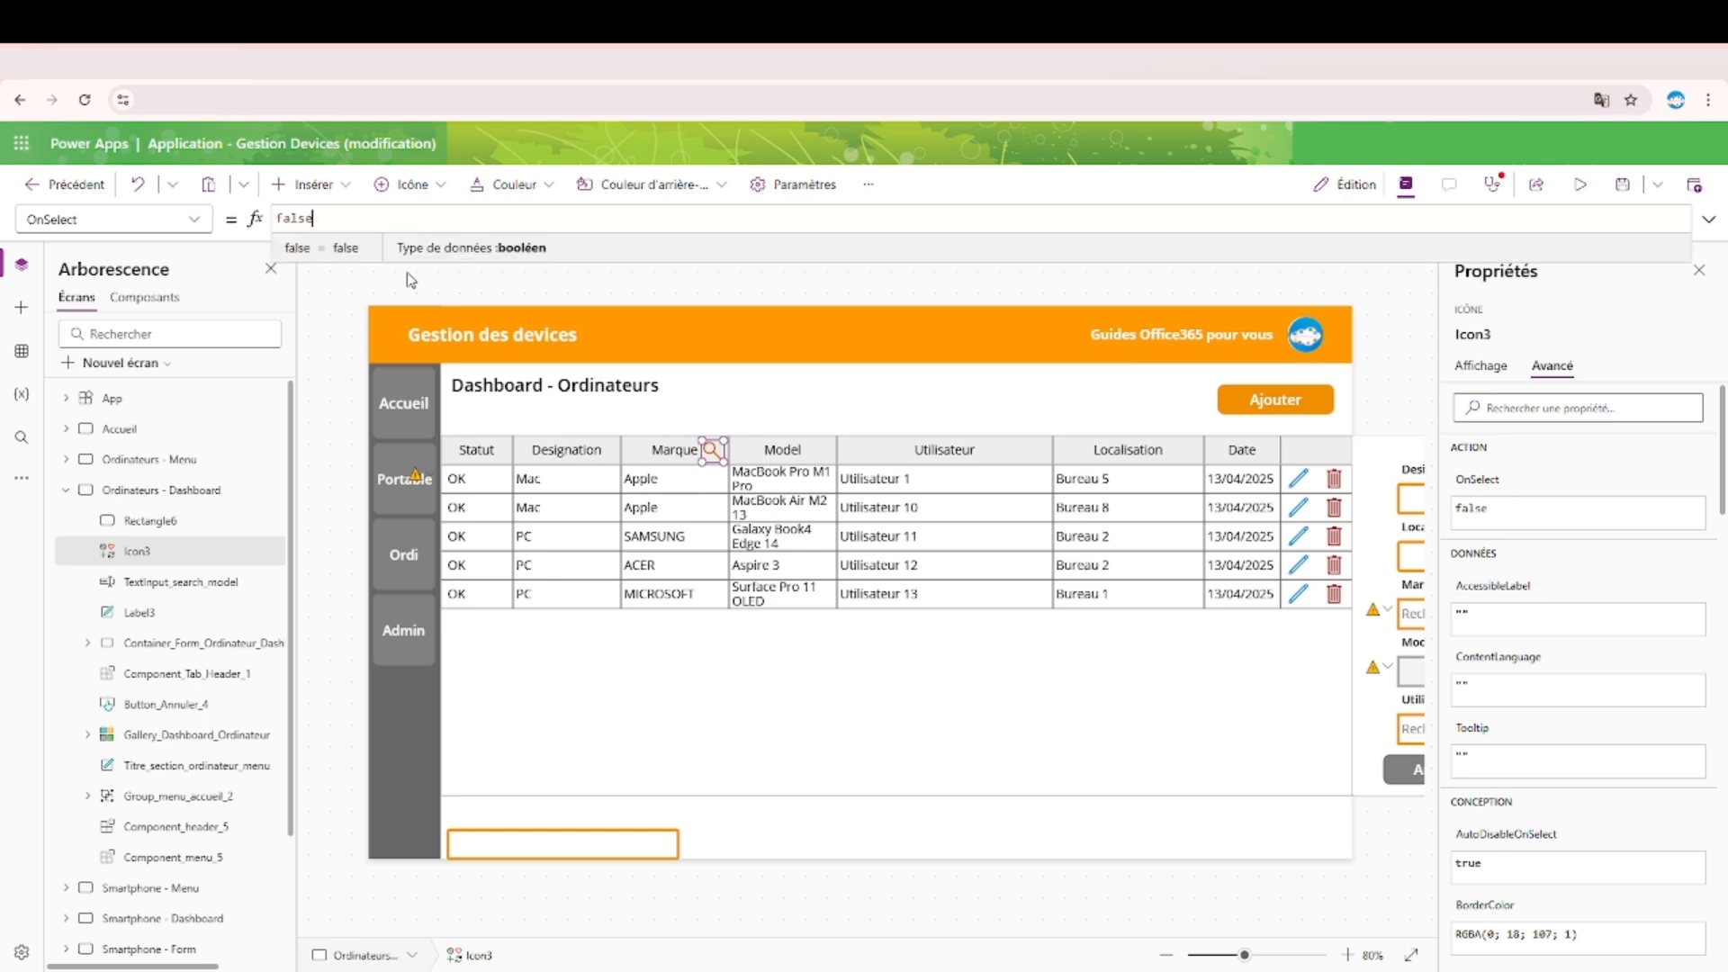
pyautogui.doubleClick(294, 218)
pyautogui.hotkey('ctrl', 'v')
pyautogui.doubleClick(505, 218)
pyautogui.write('true')
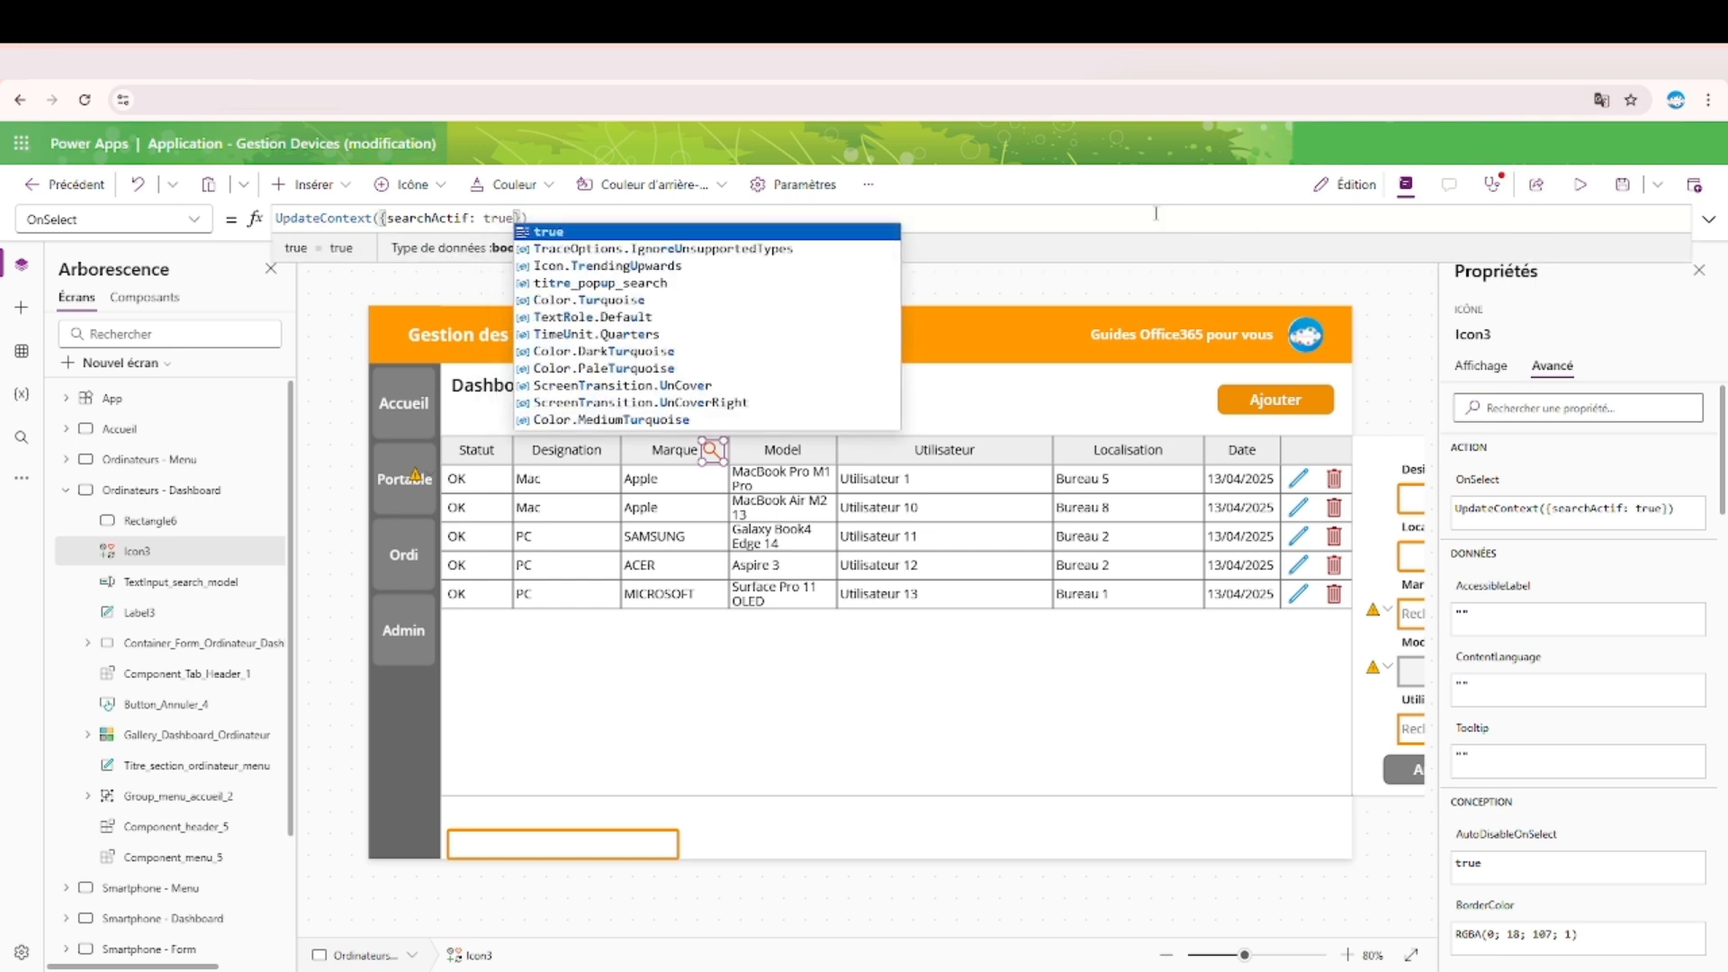
pyautogui.click(1093, 283)
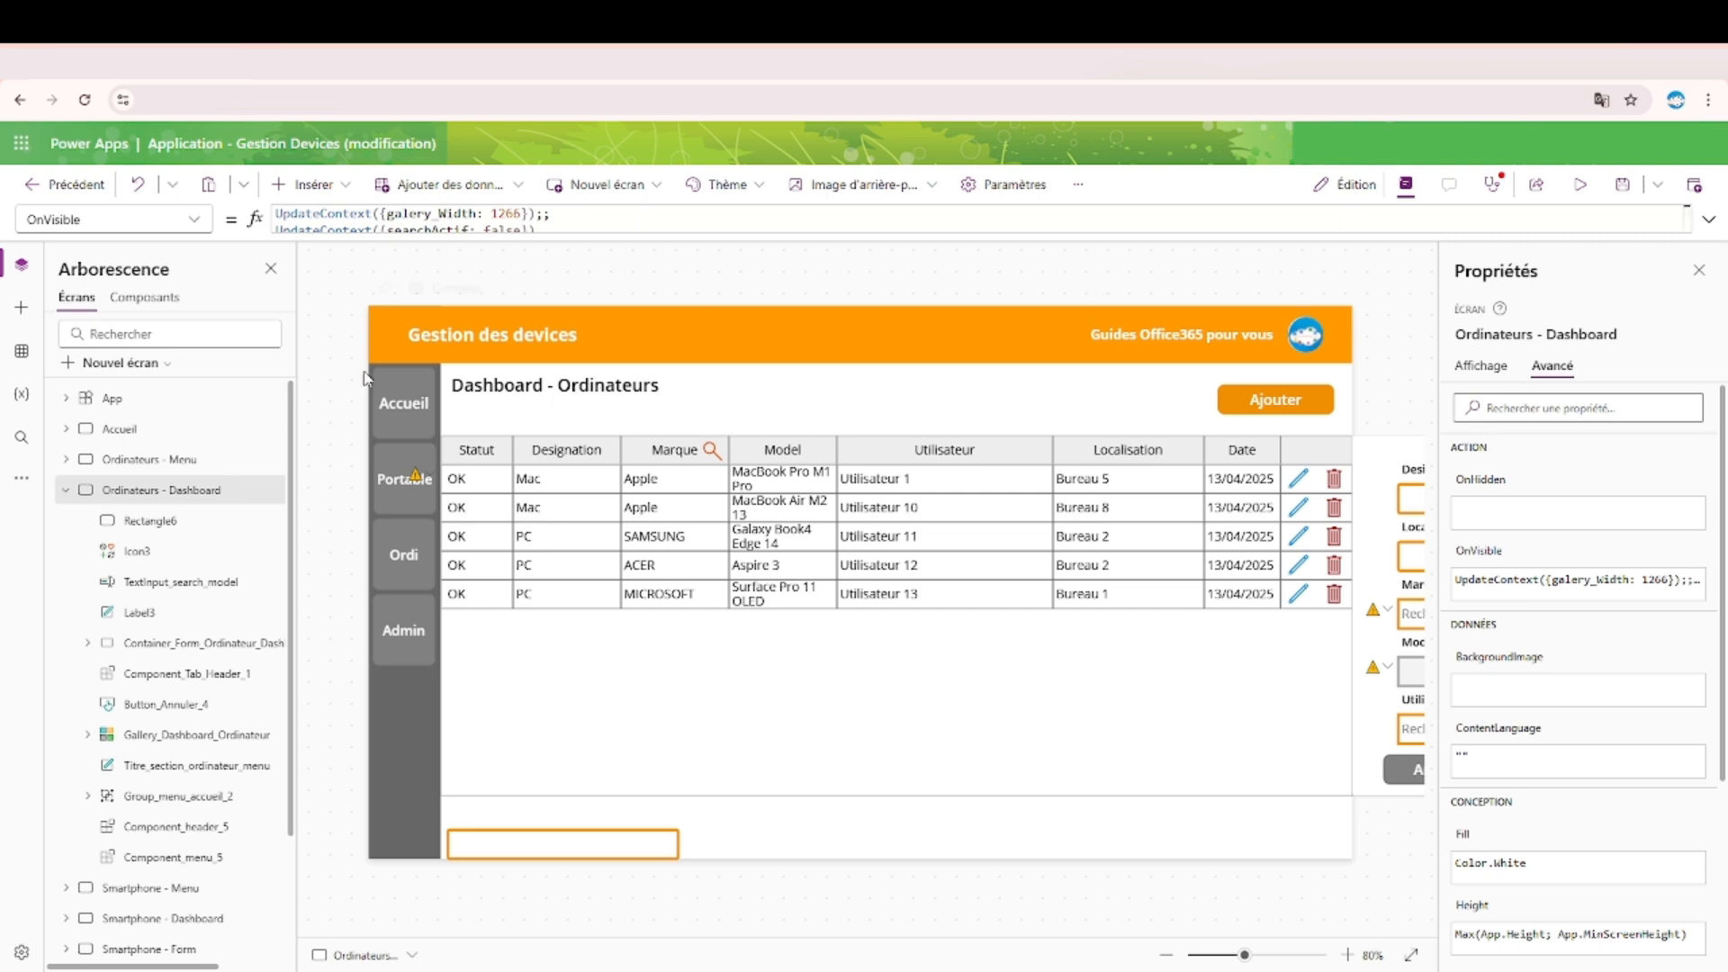
# Rename the overlay rectangle on the Ordinateurs - Dashboard screen as Fond_search.
pyautogui.click(65, 491)
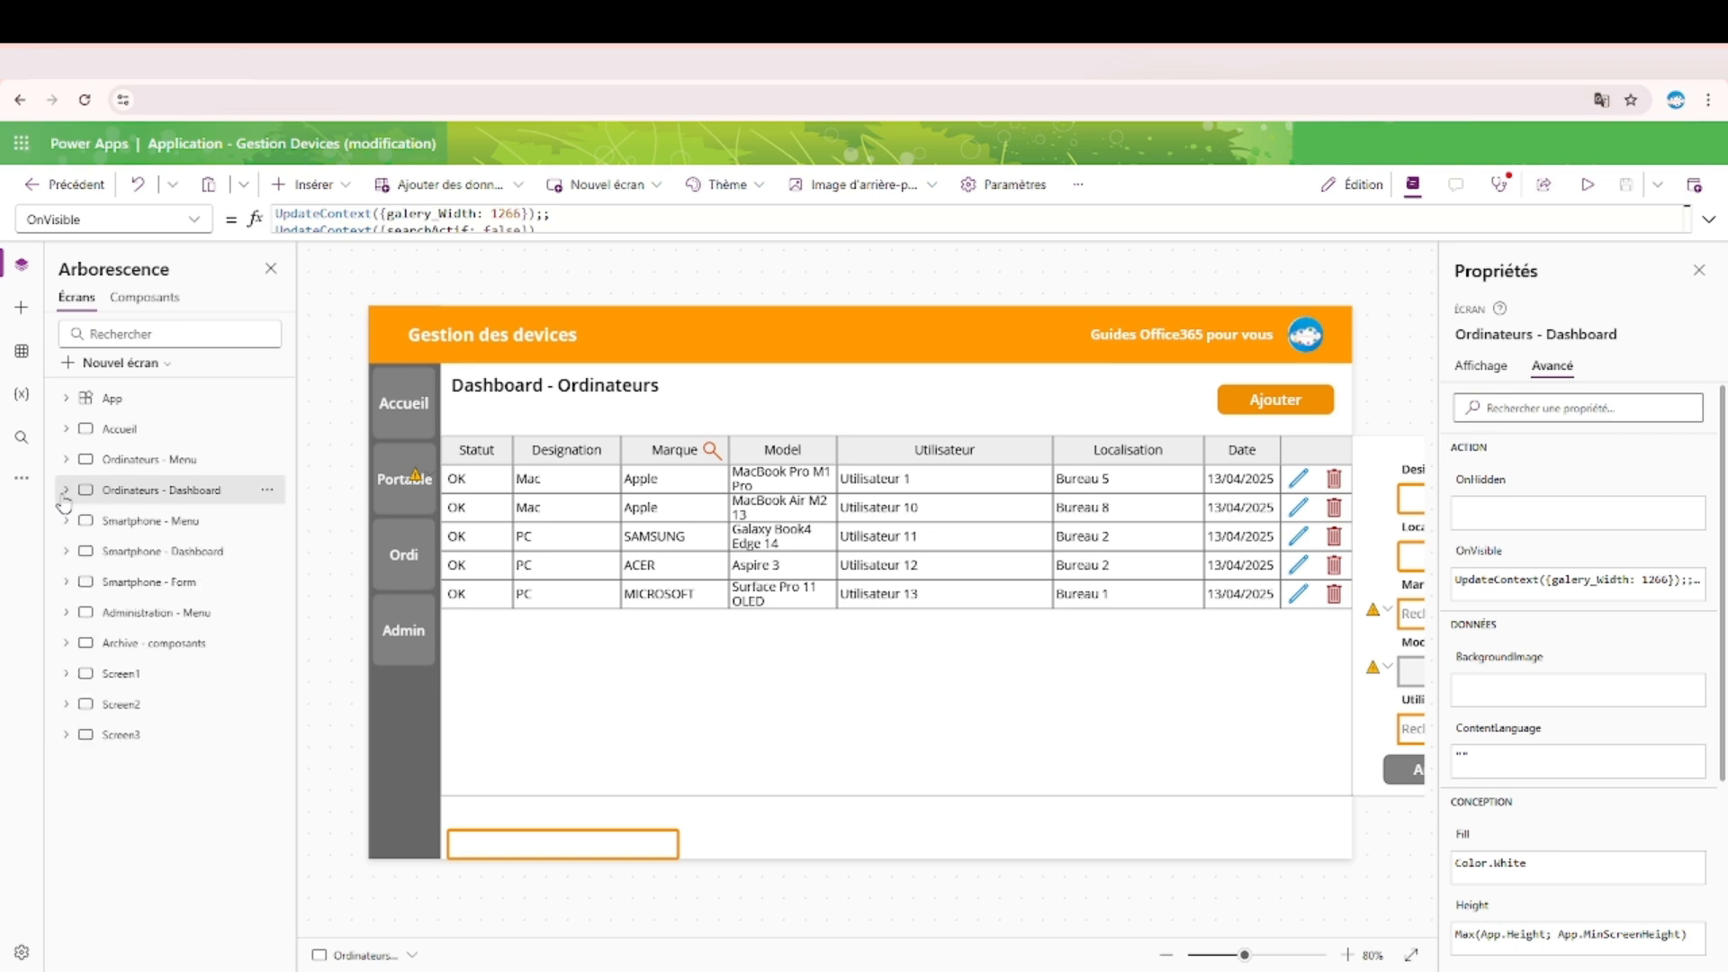
pyautogui.click(65, 493)
pyautogui.click(153, 522)
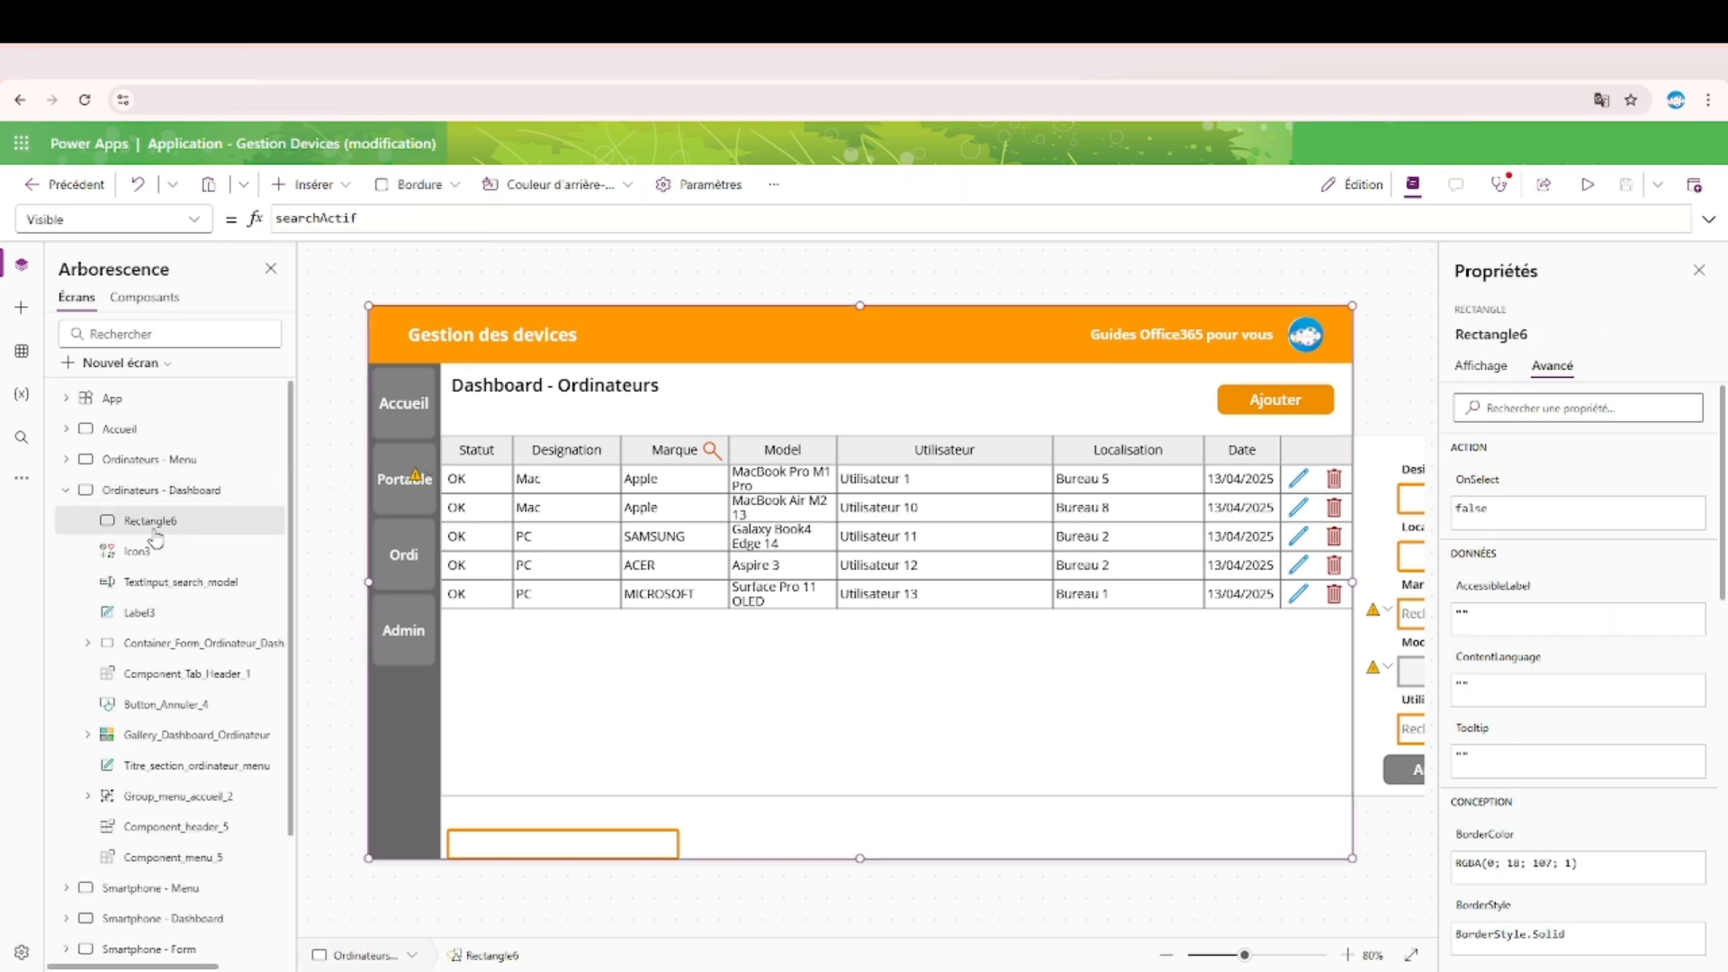
pyautogui.doubleClick(159, 531)
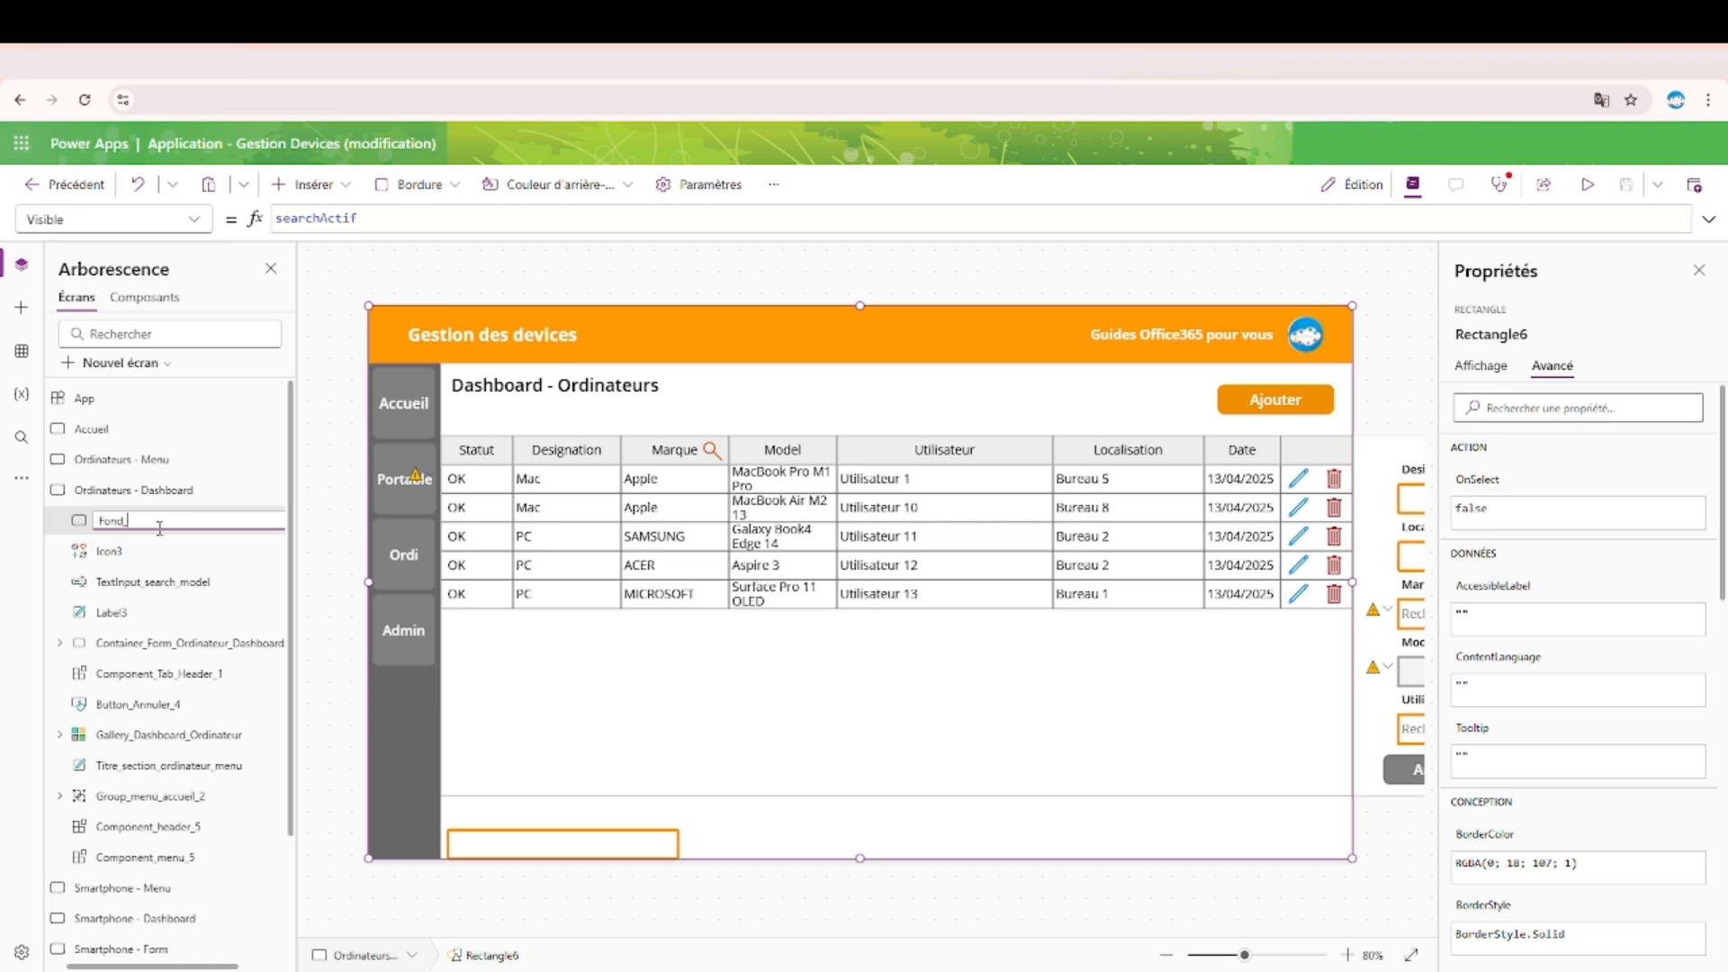
pyautogui.press('Return')
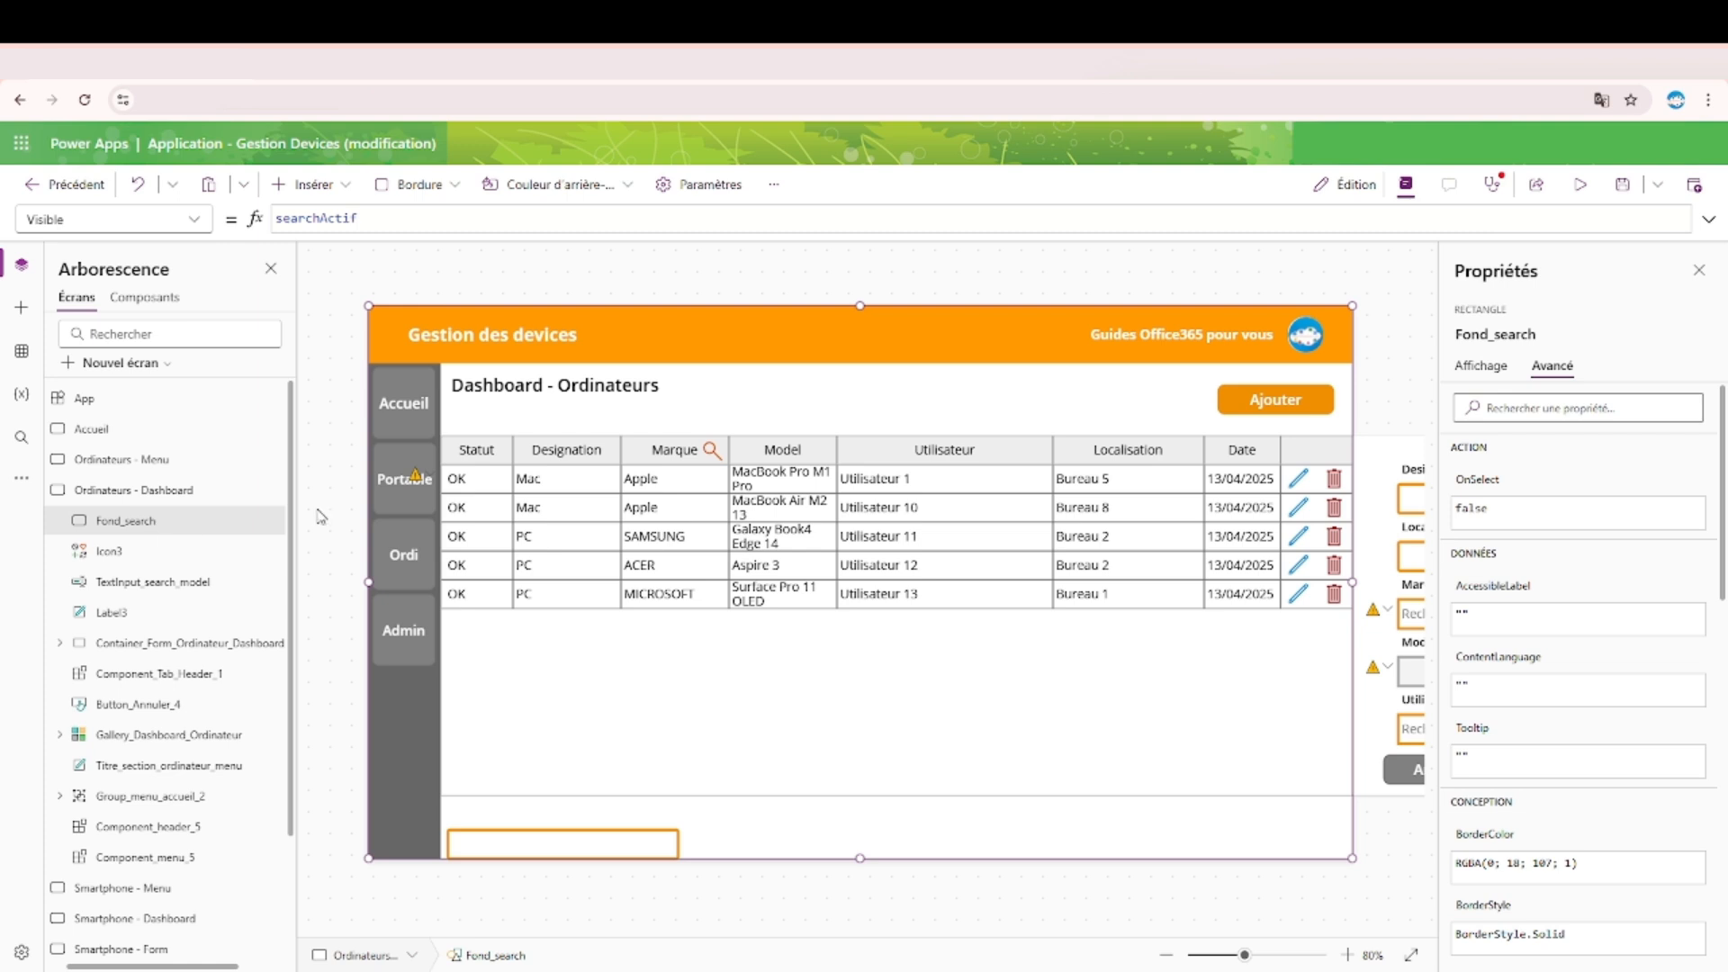
# Set the OnSelect formula of Fond_search to UpdateContext({searchActif: false}).
pyautogui.click(1479, 478)
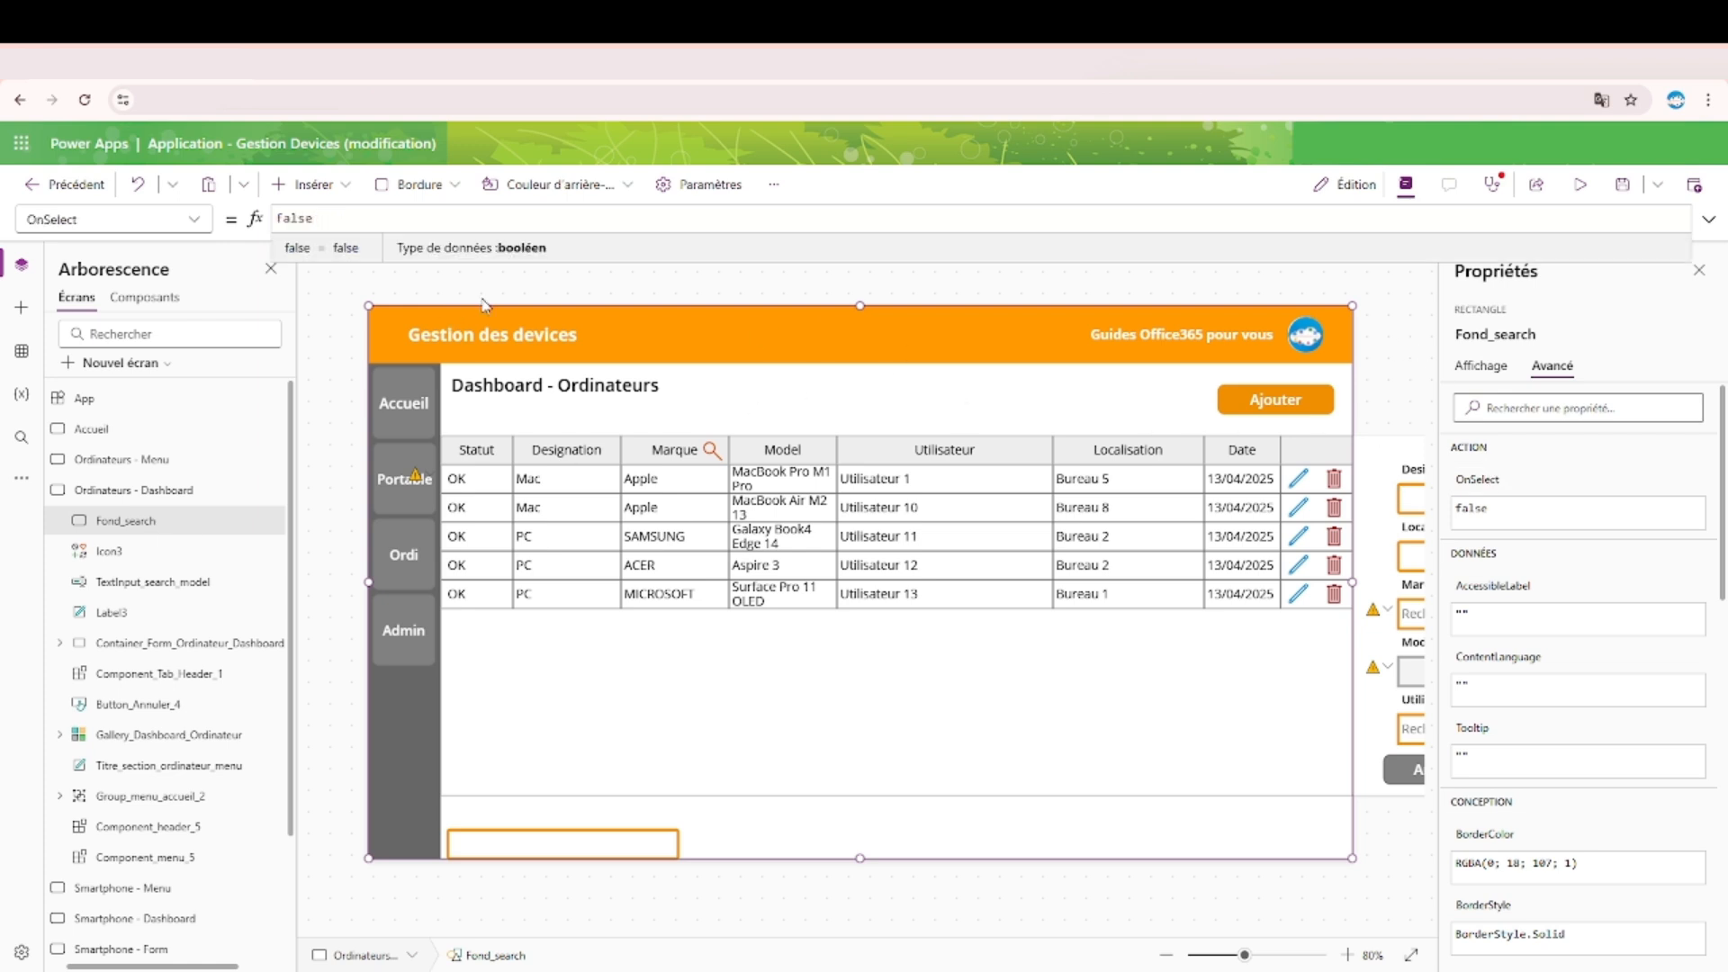
pyautogui.doubleClick(294, 217)
pyautogui.hotkey('ctrl', 'v')
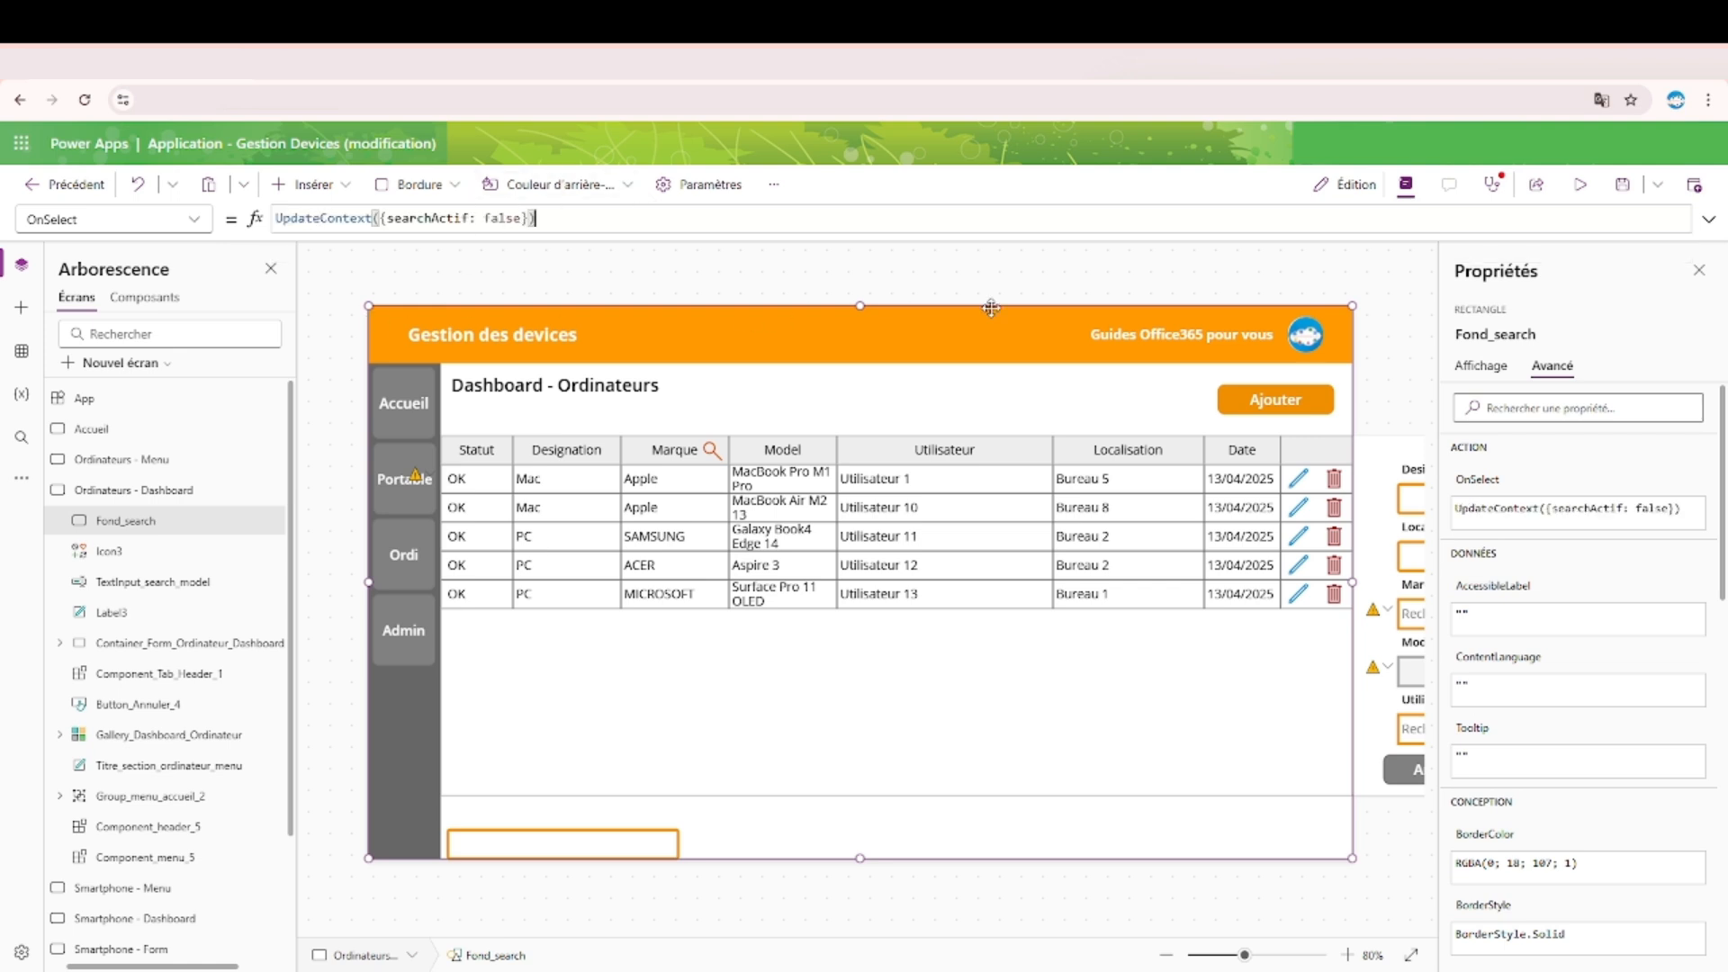
# Preview the app, test opening the overlay with the Marque search icon and dismissing it, and return to editing.
pyautogui.click(1580, 184)
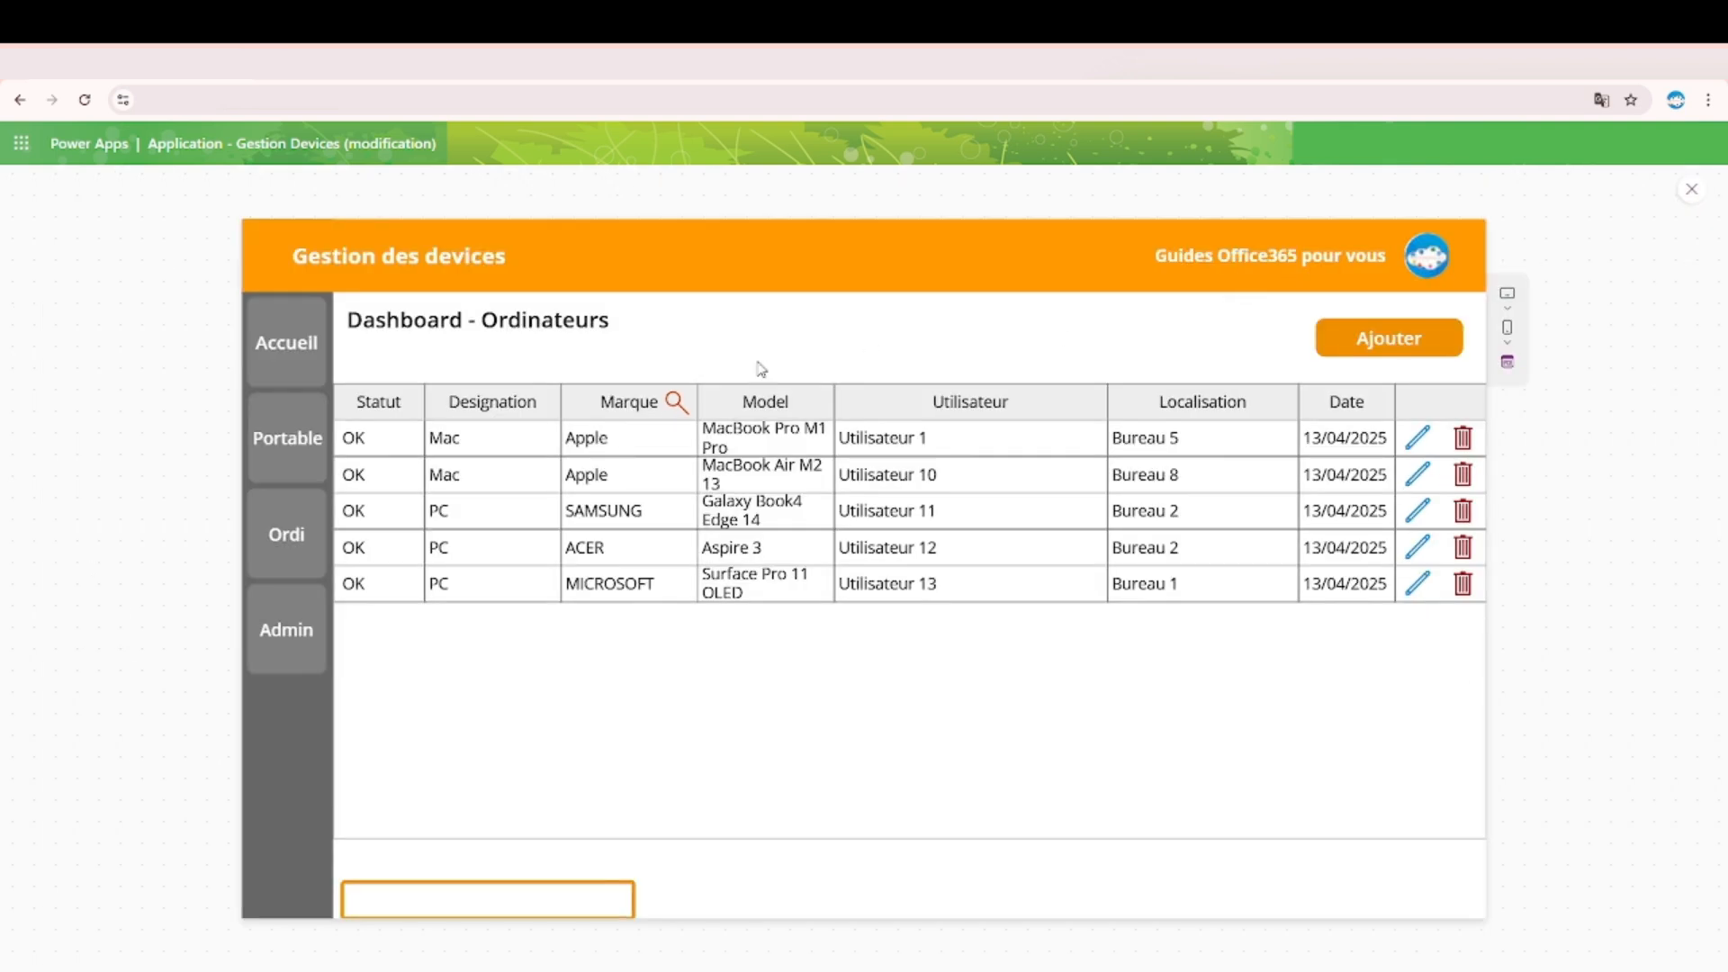
pyautogui.click(676, 402)
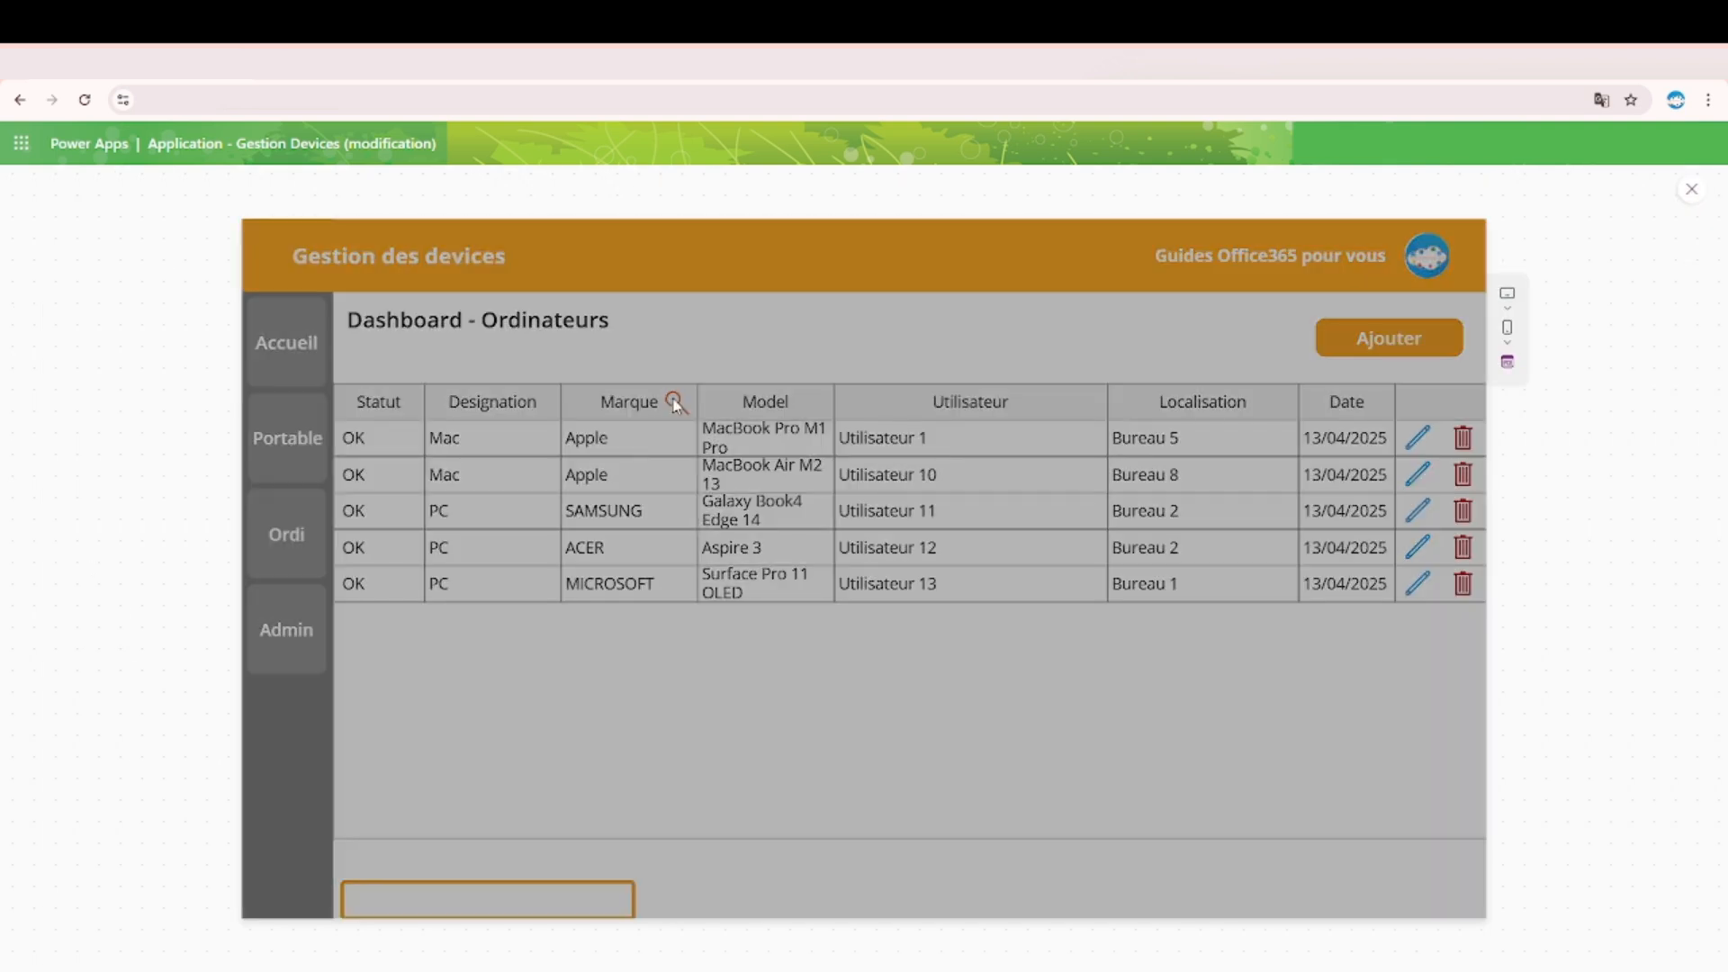
pyautogui.click(397, 749)
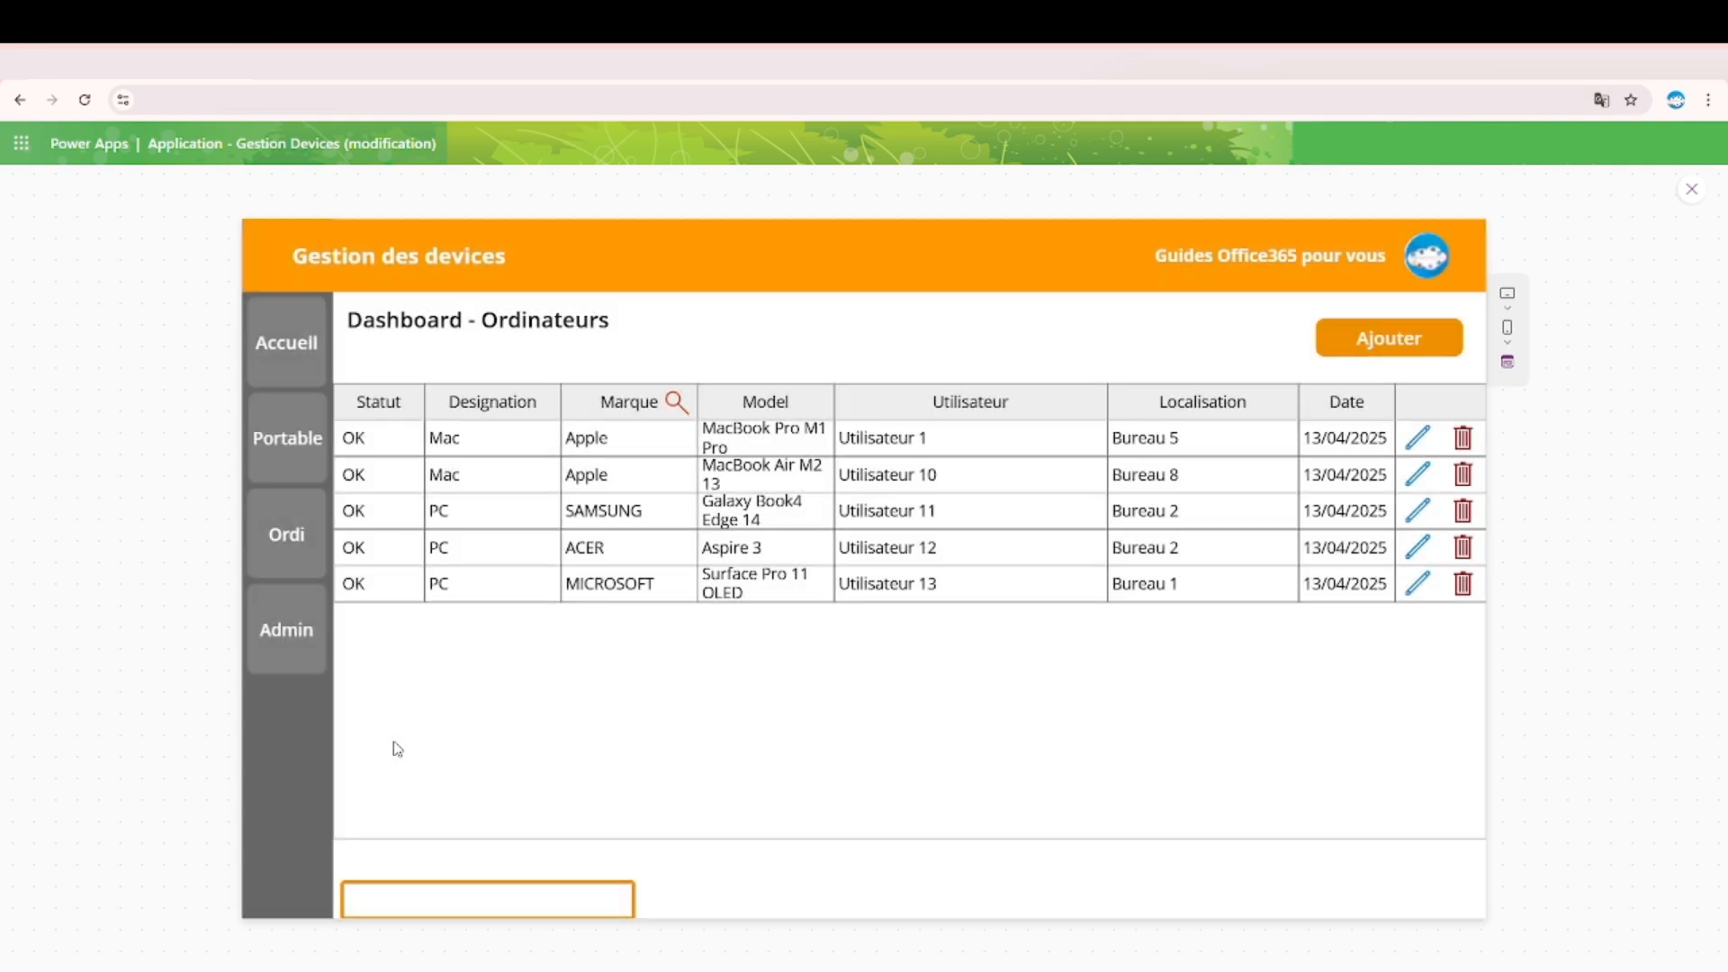
pyautogui.click(1692, 190)
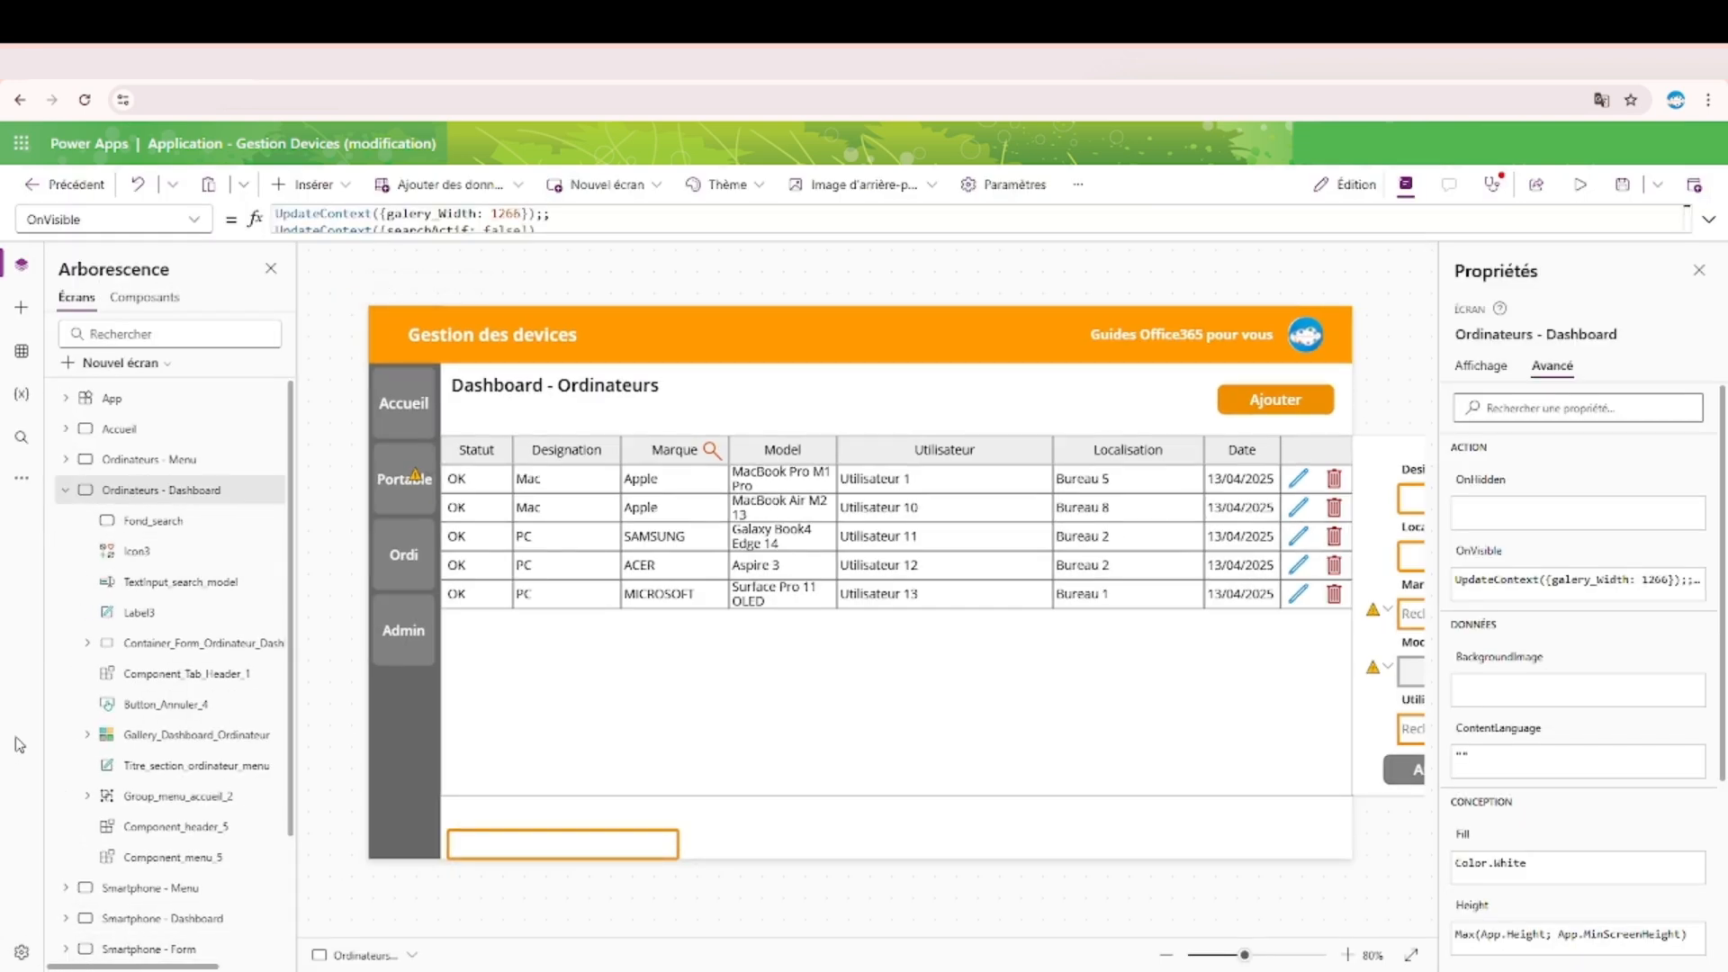
# Copy the Recherche popup container from Screen3 to the Ordinateurs - Dashboard screen and place it near the centre, at about X 433, Y 235.
pyautogui.scroll(-2, 230, 736)
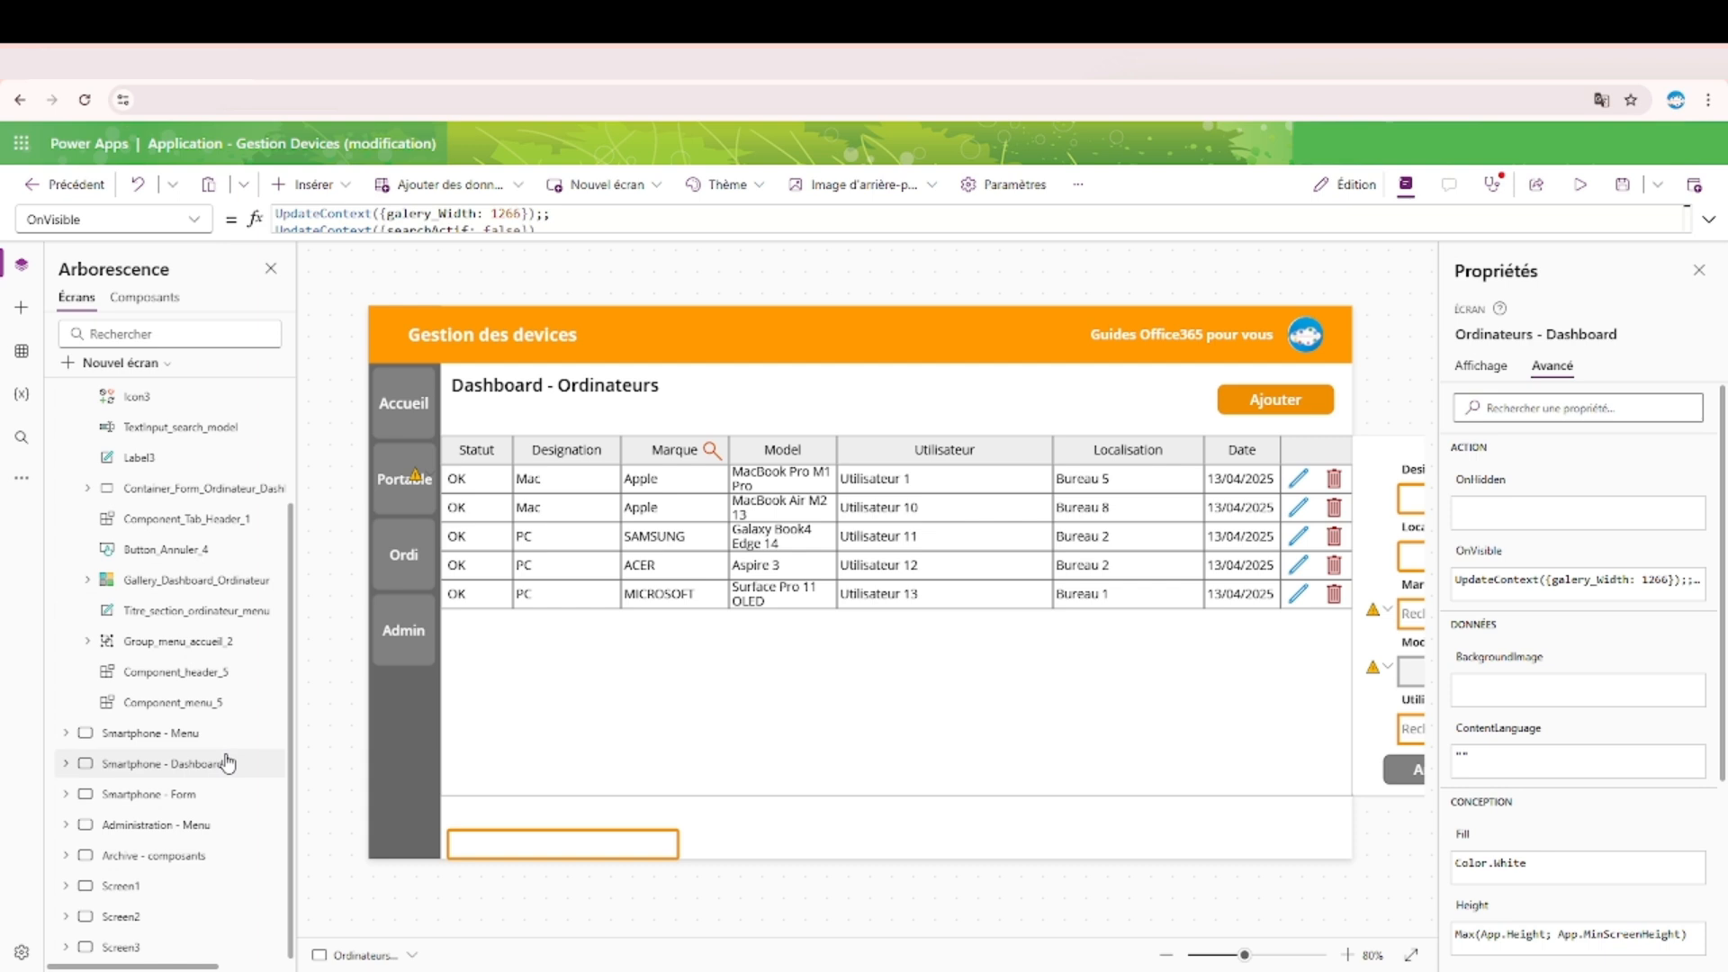
pyautogui.click(158, 947)
pyautogui.click(736, 401)
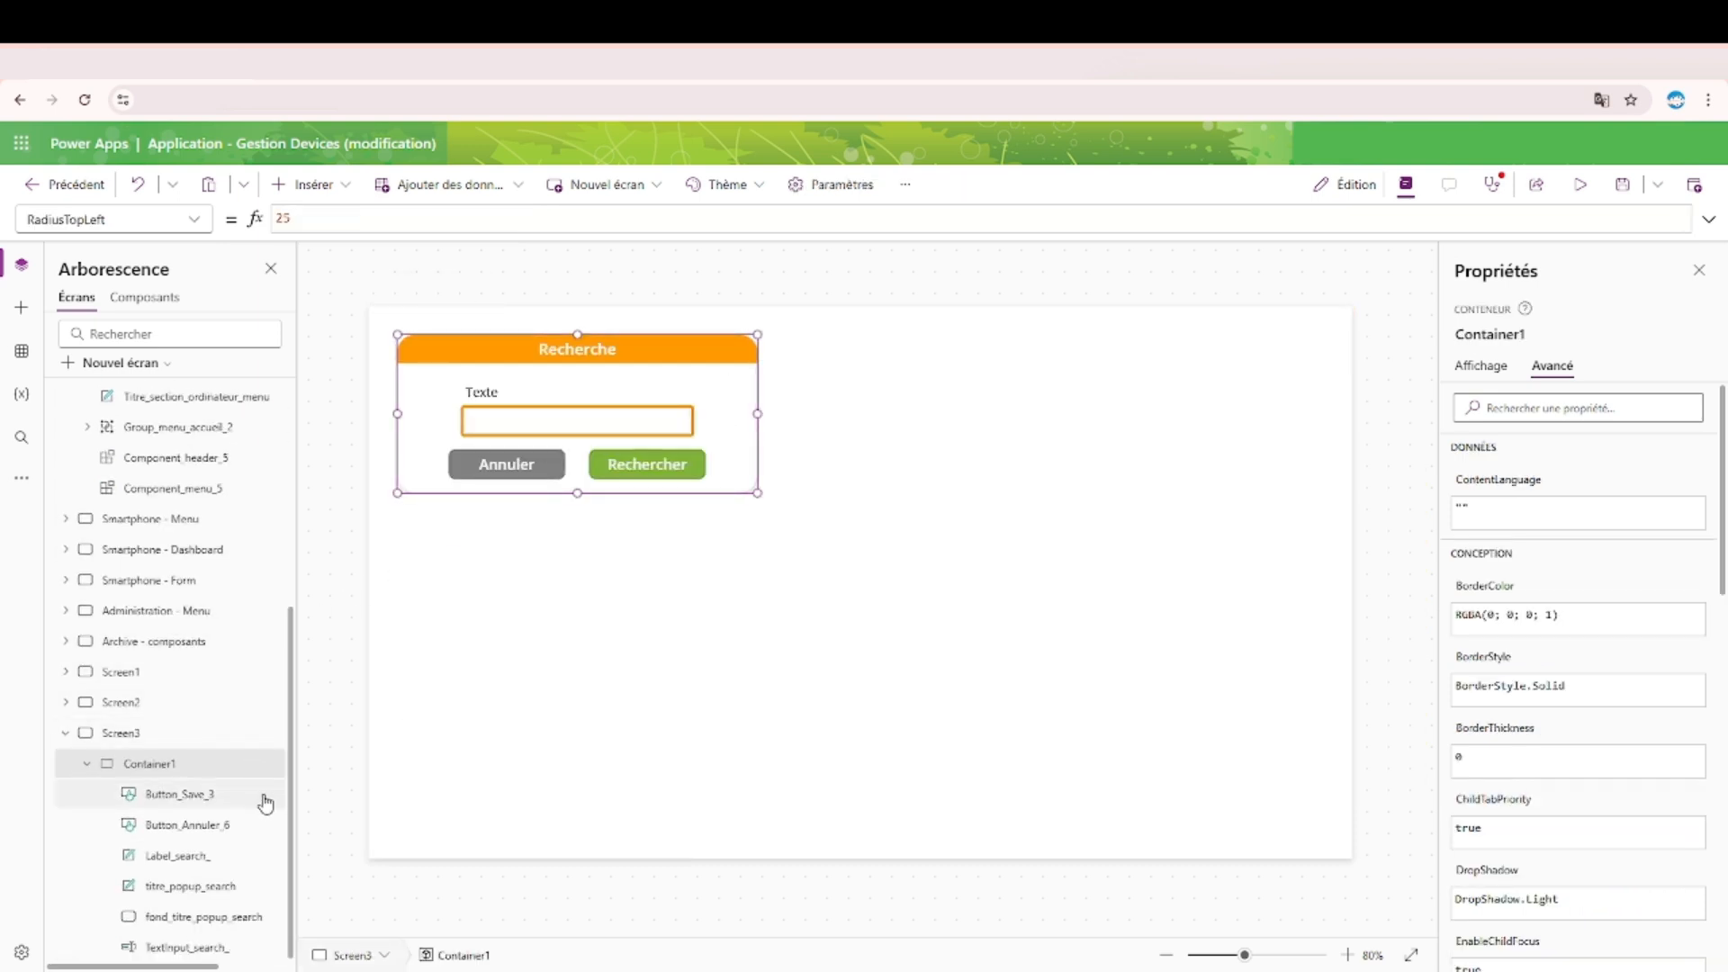
pyautogui.scroll(3, 185, 704)
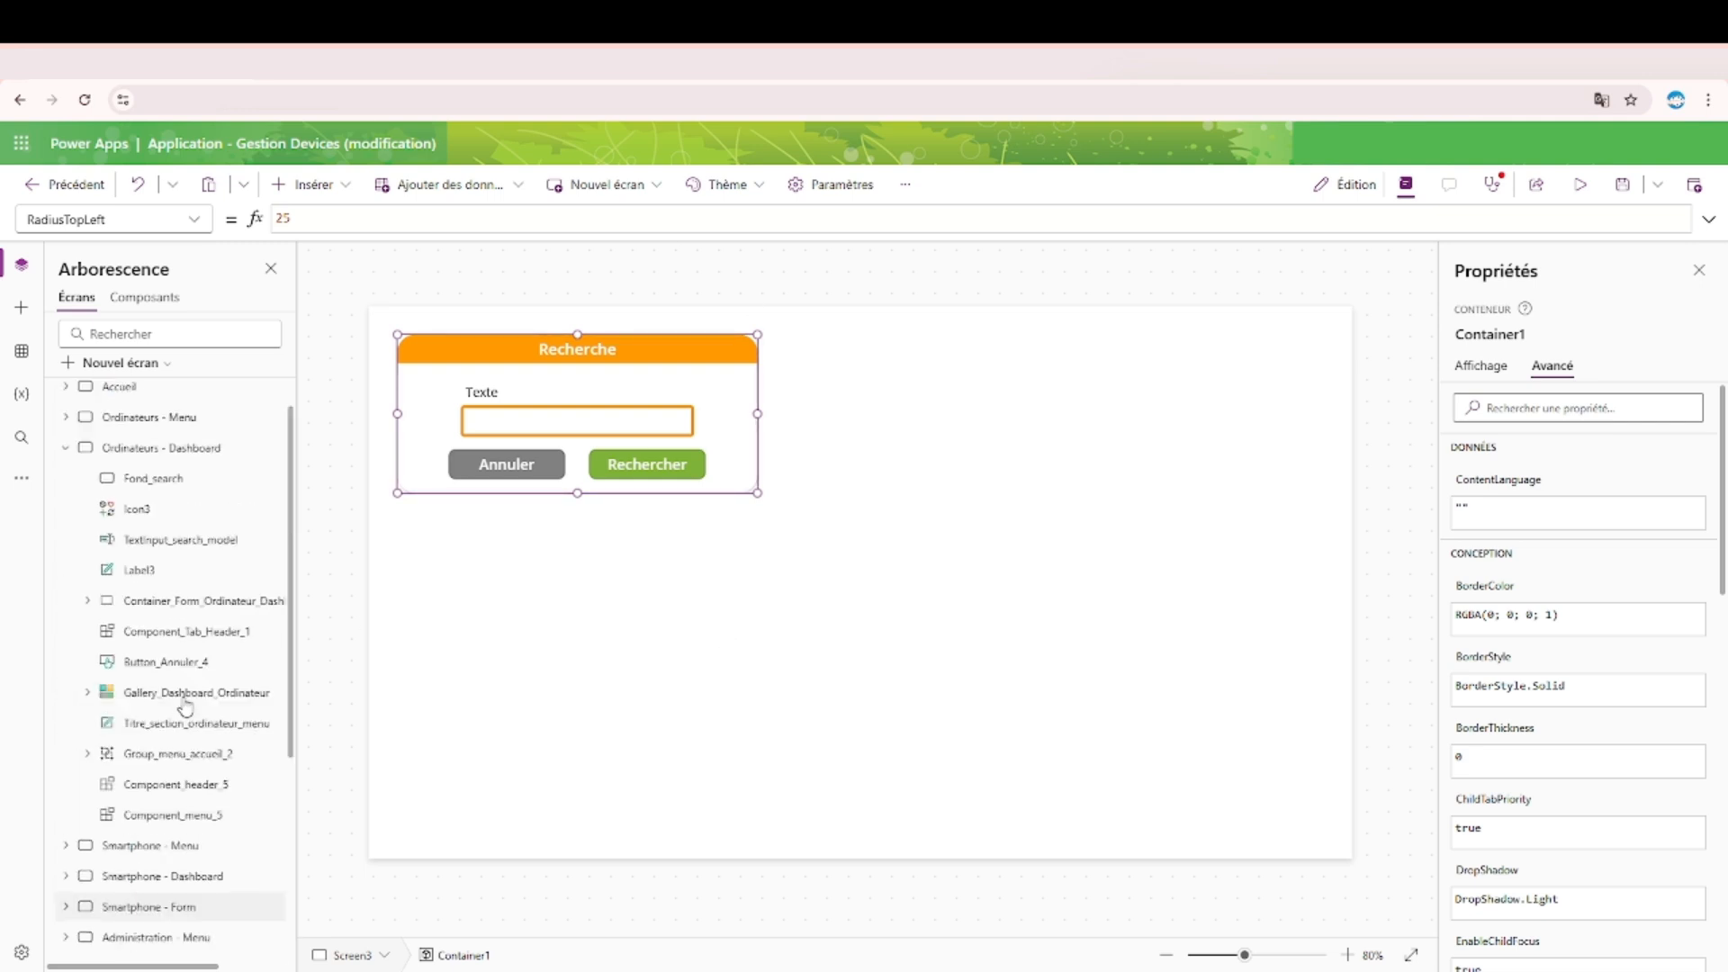
pyautogui.scroll(2, 185, 704)
pyautogui.click(126, 491)
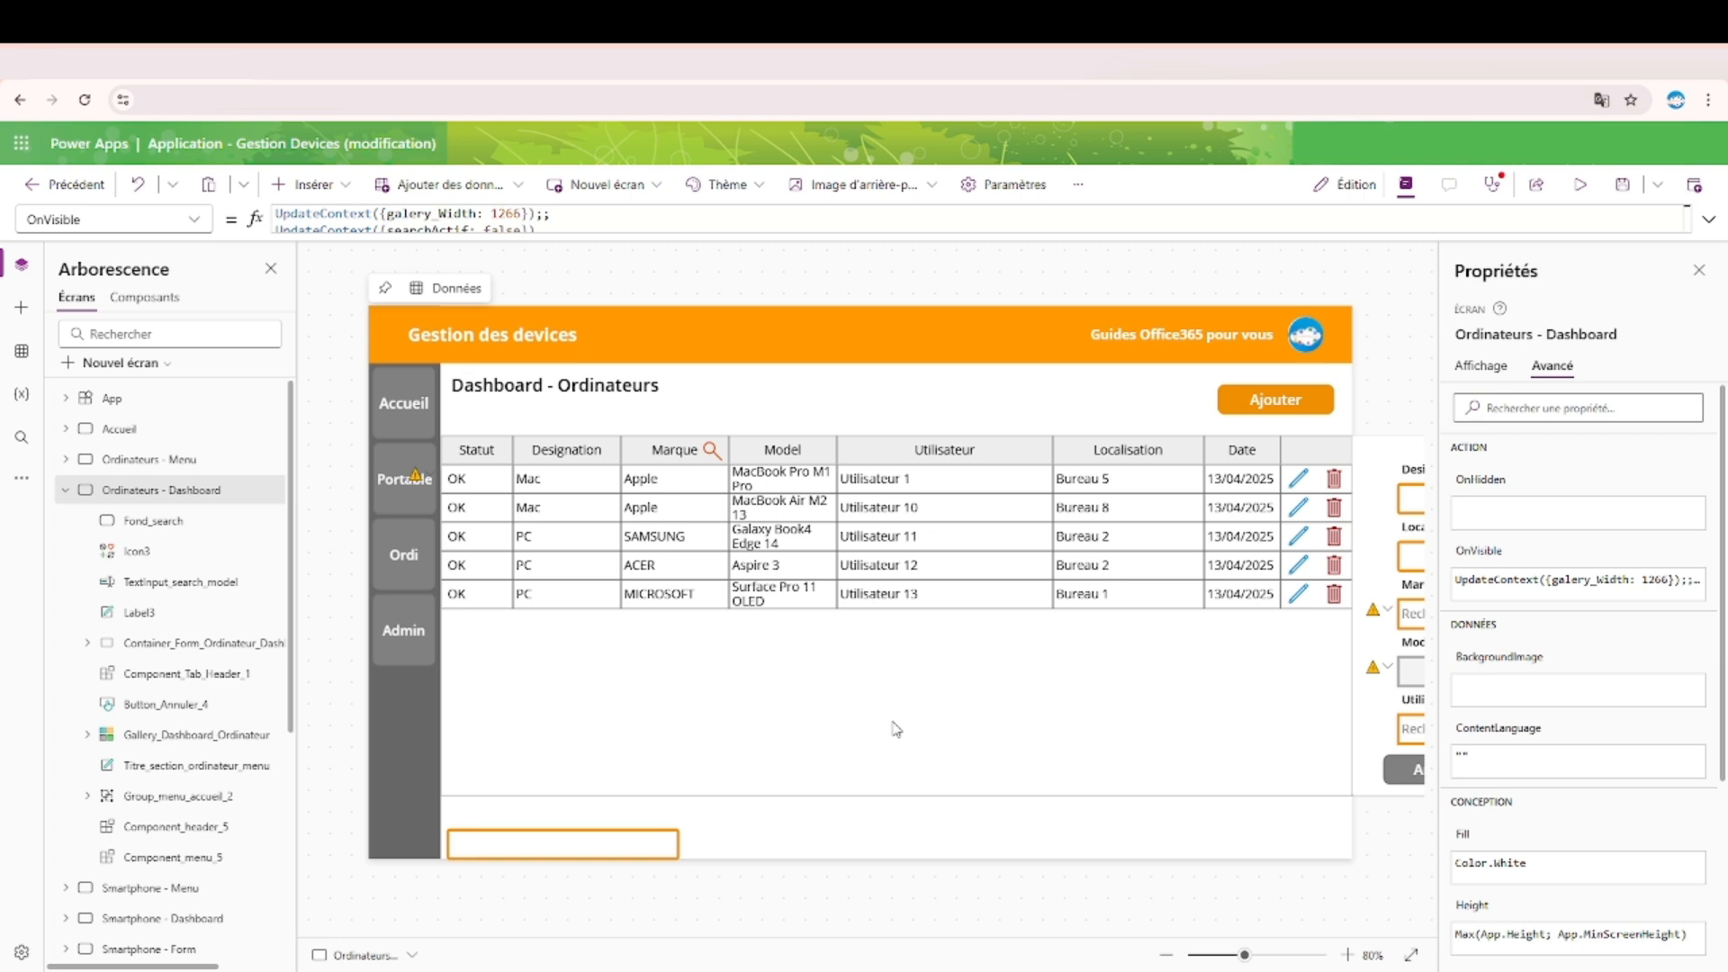
pyautogui.hotkey('ctrl', 'v')
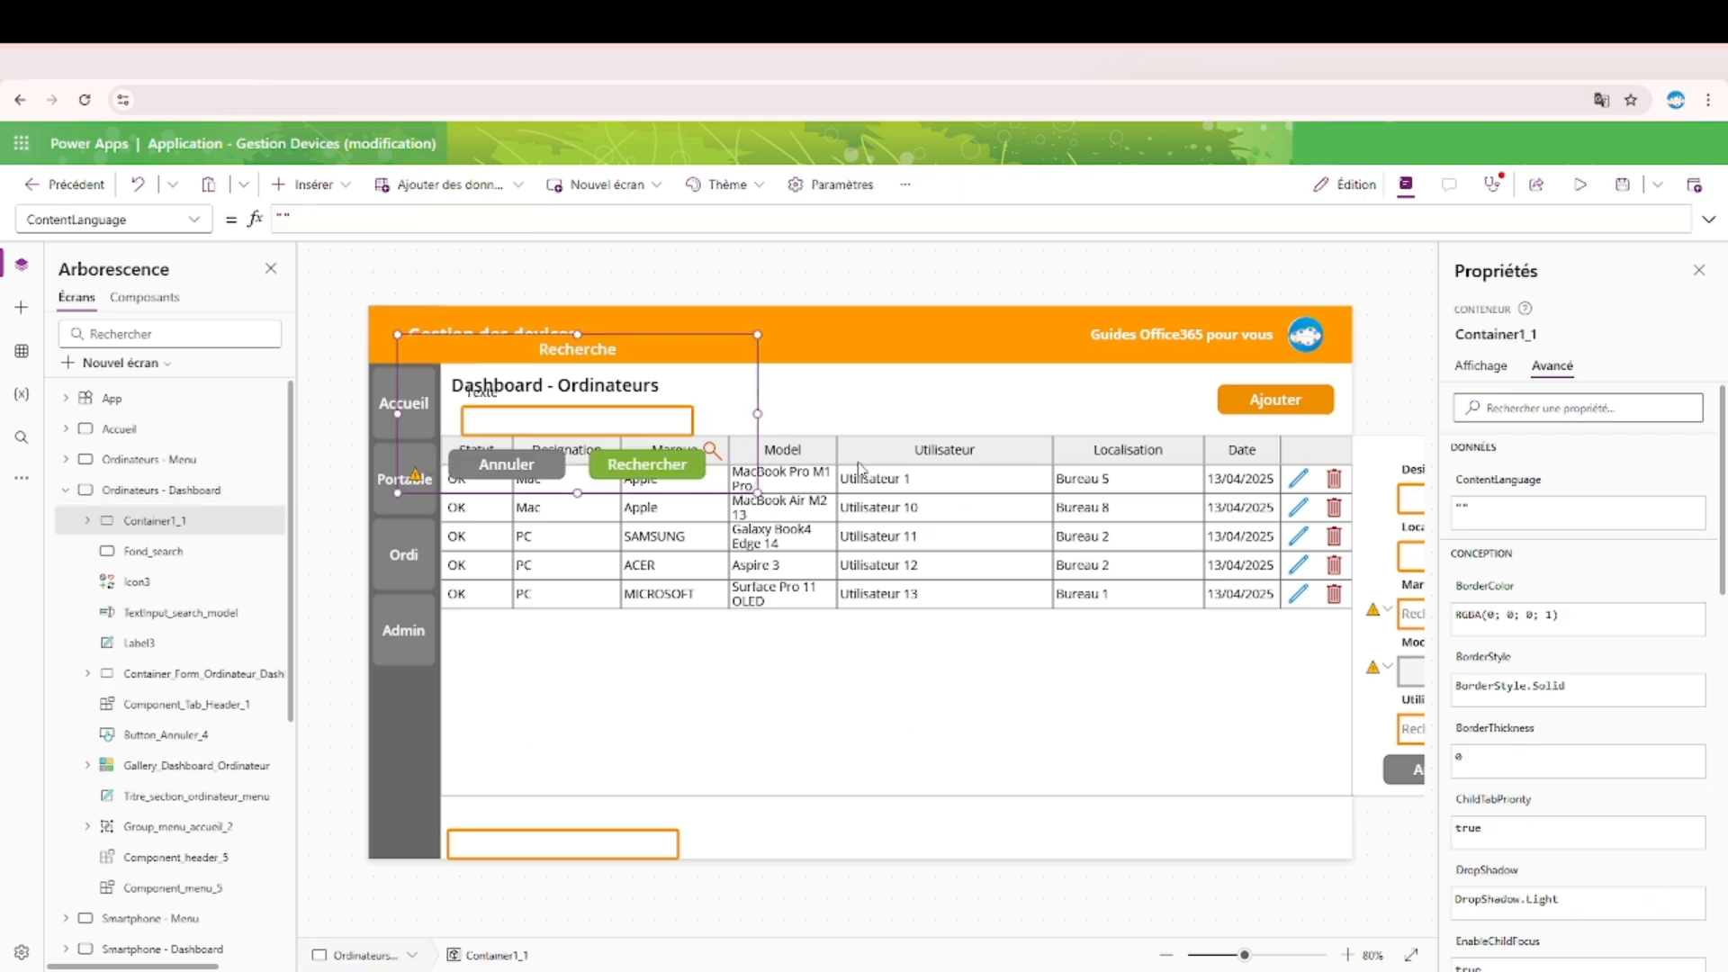
pyautogui.moveTo(765, 393); pyautogui.dragTo(1042, 519)
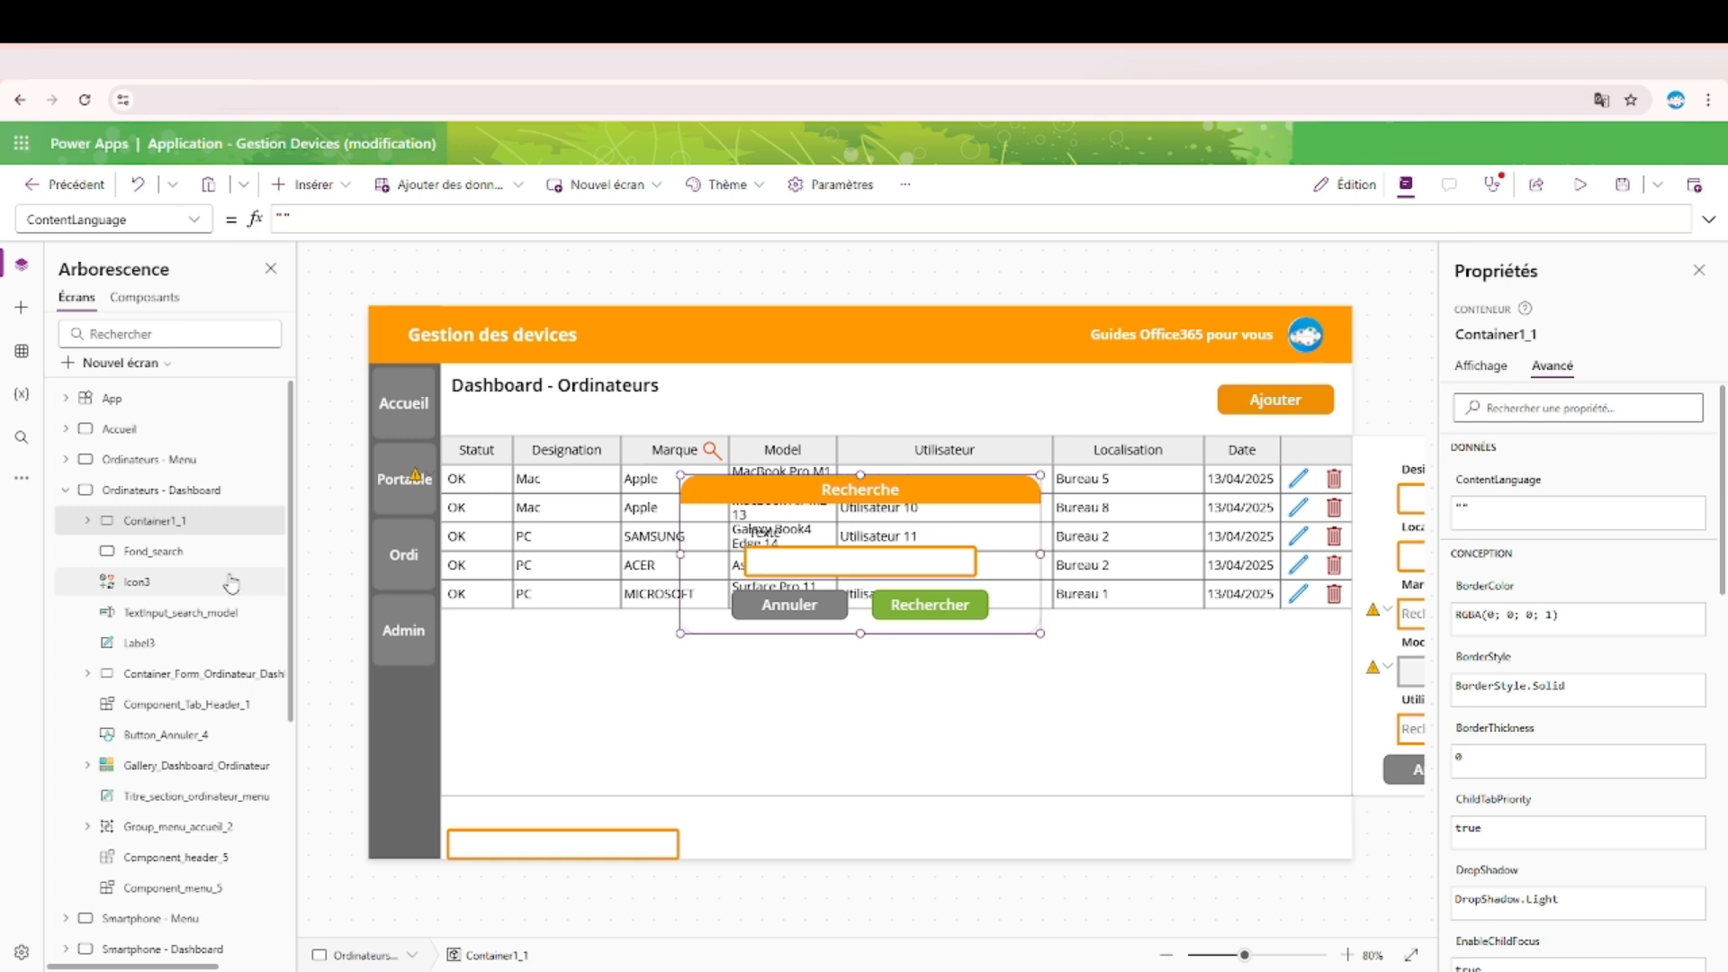
# Set the fill colour of the copied Recherche popup container to white.
pyautogui.click(1469, 369)
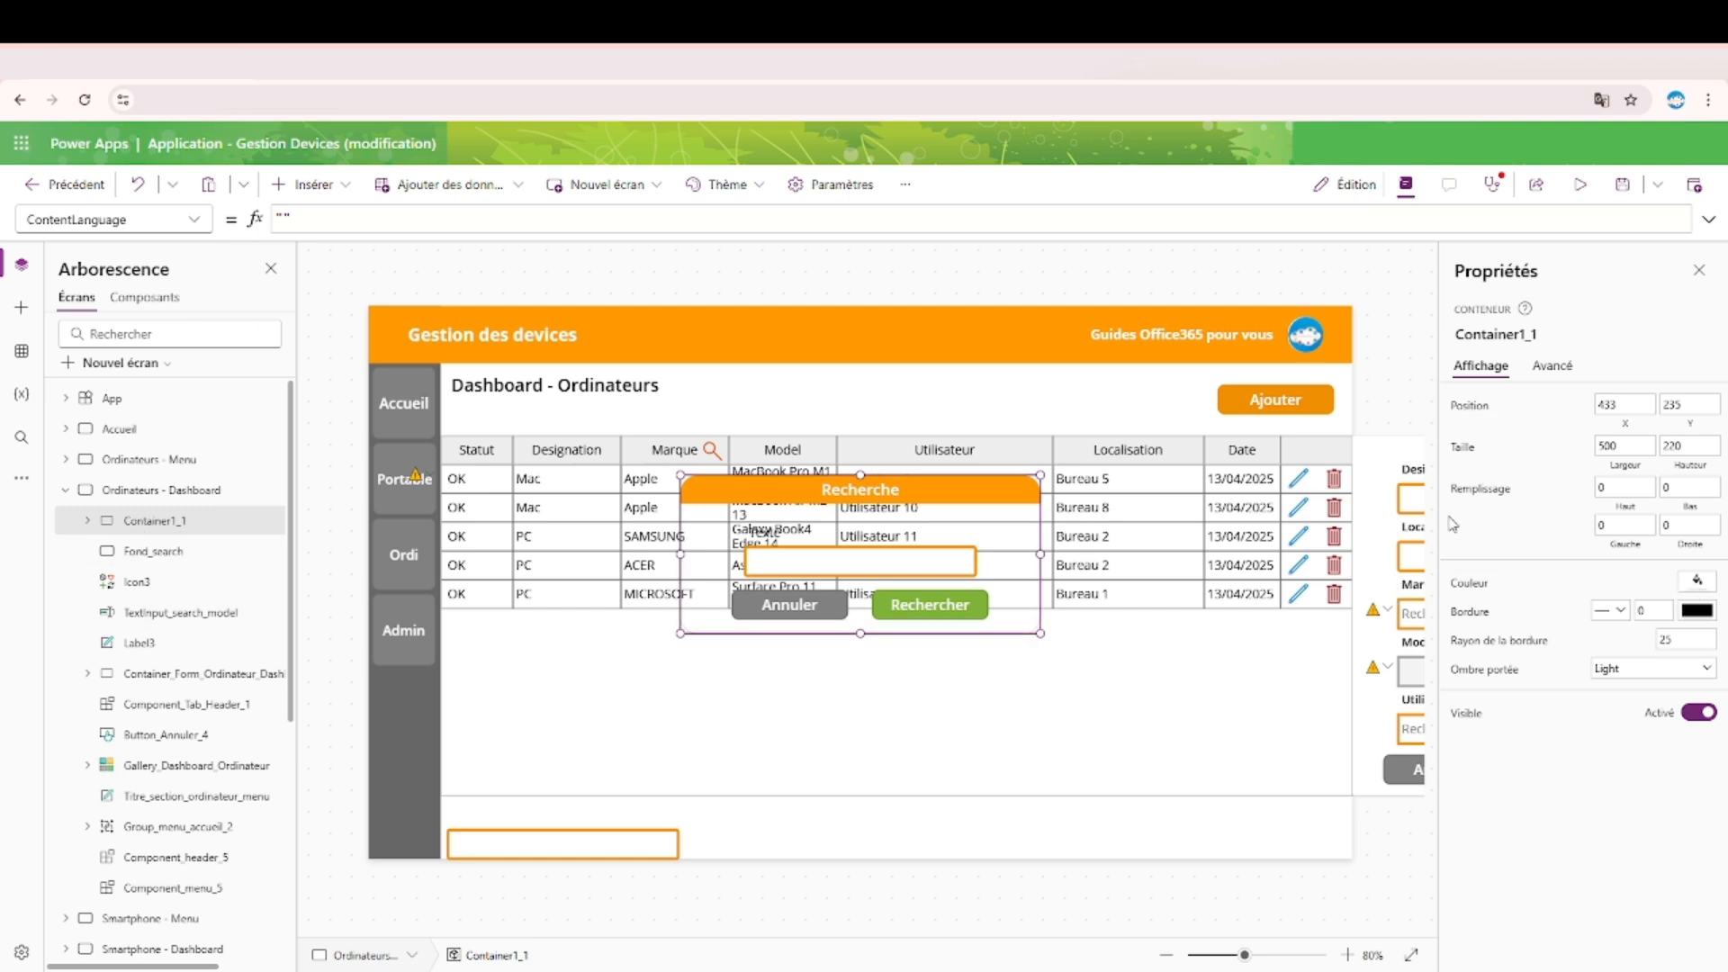
pyautogui.click(1695, 583)
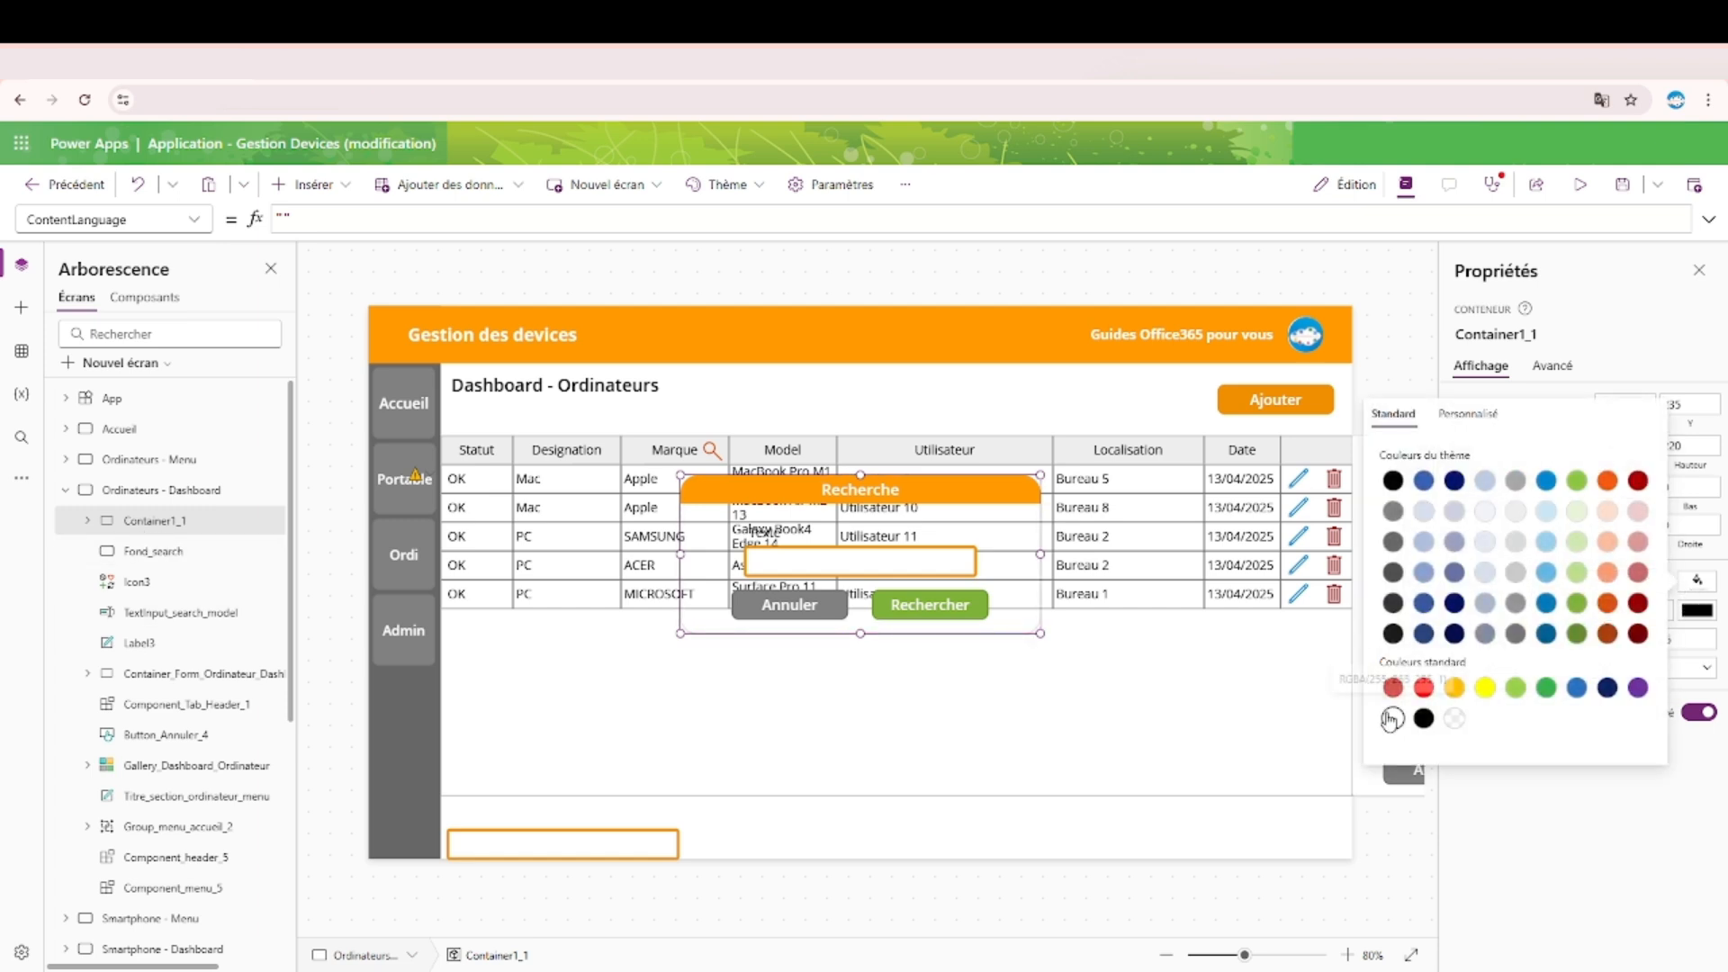
pyautogui.click(1391, 719)
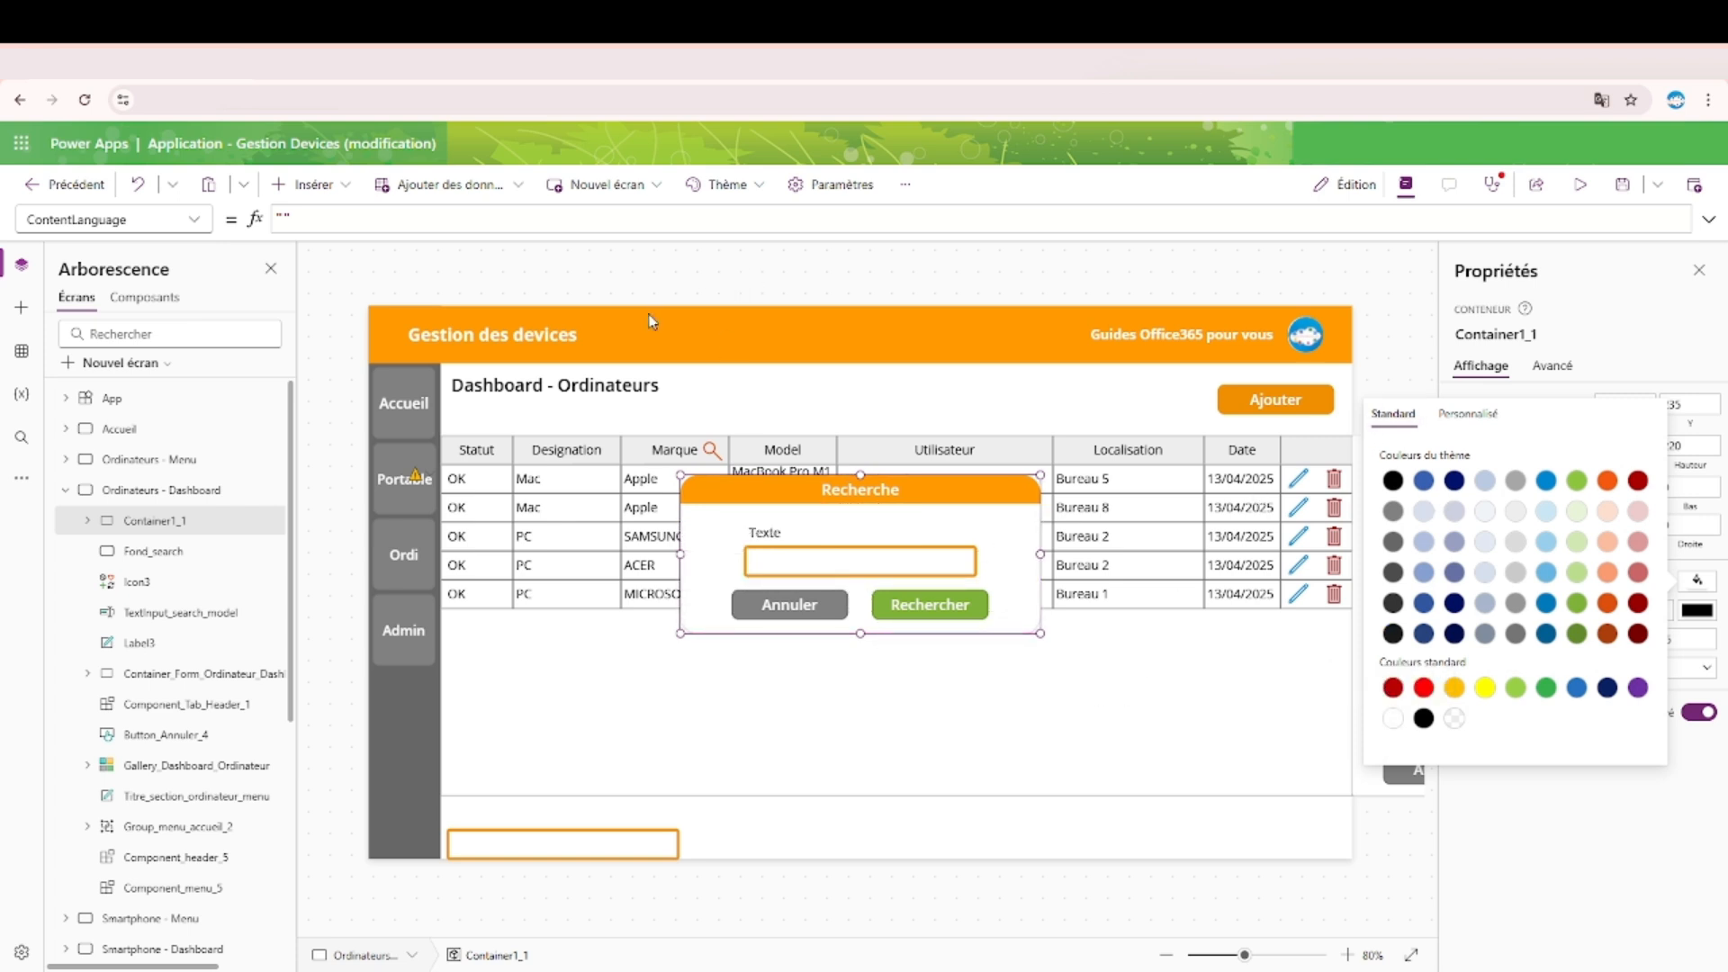
# Set the Visible property of the Recherche popup container to searchActif, copying the variable name from the screen's OnVisible formula.
pyautogui.click(281, 491)
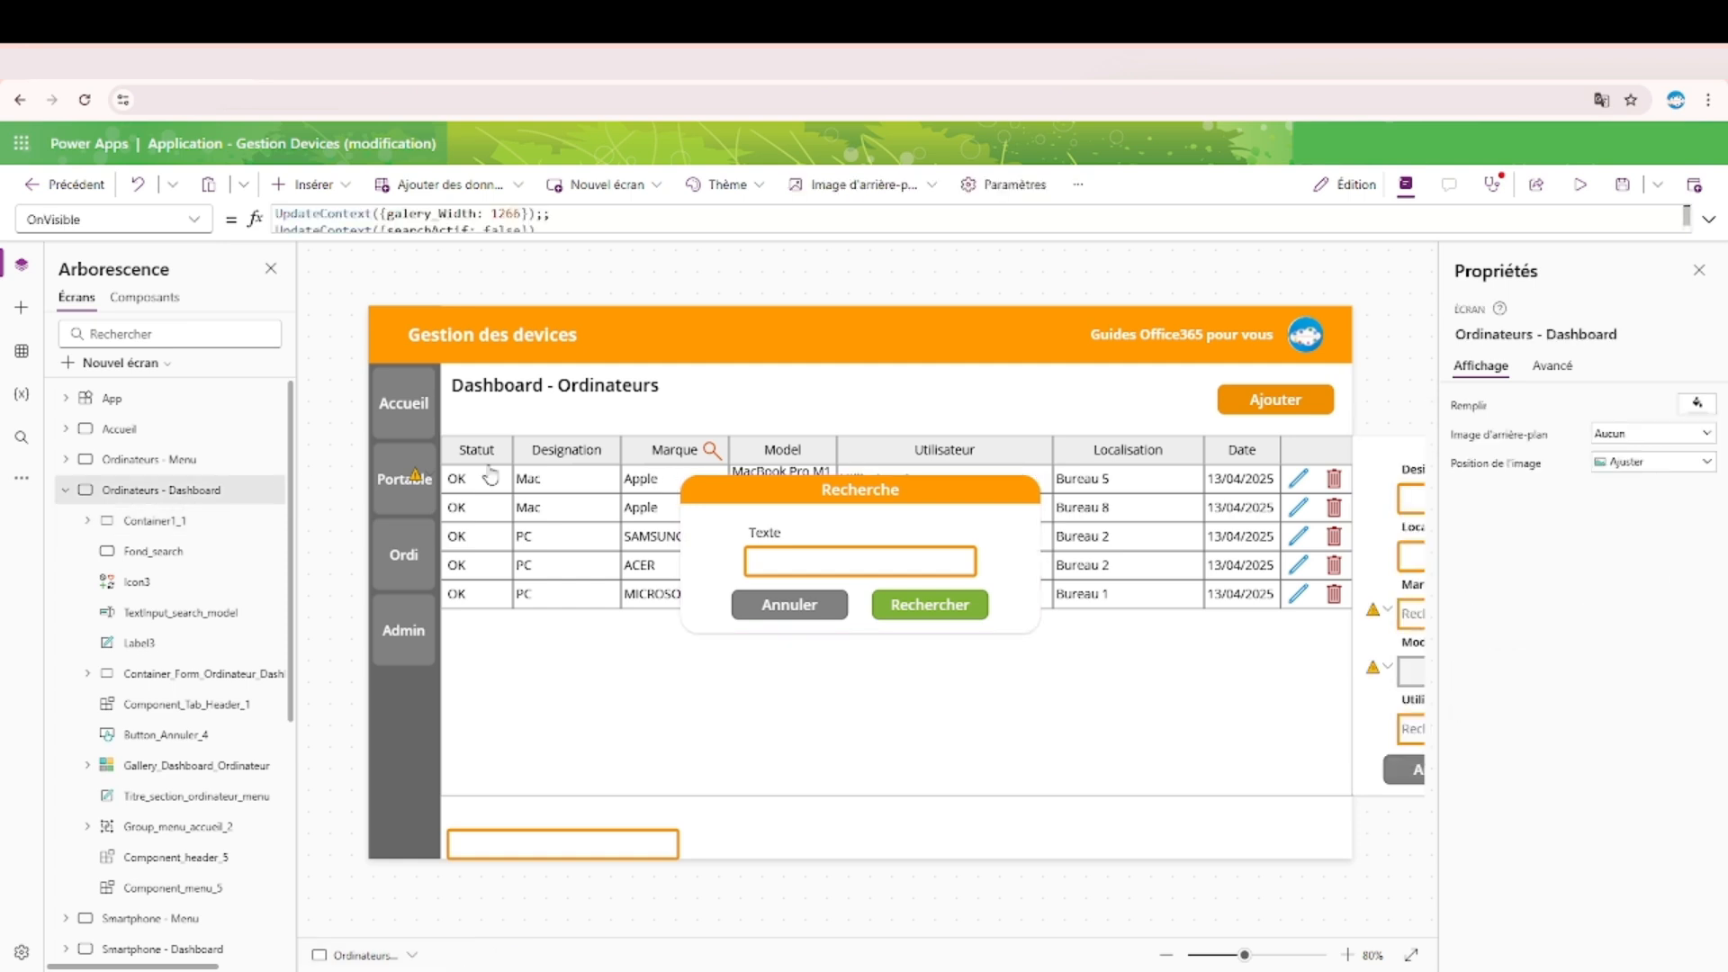
pyautogui.doubleClick(455, 231)
pyautogui.hotkey('ctrl', 'c')
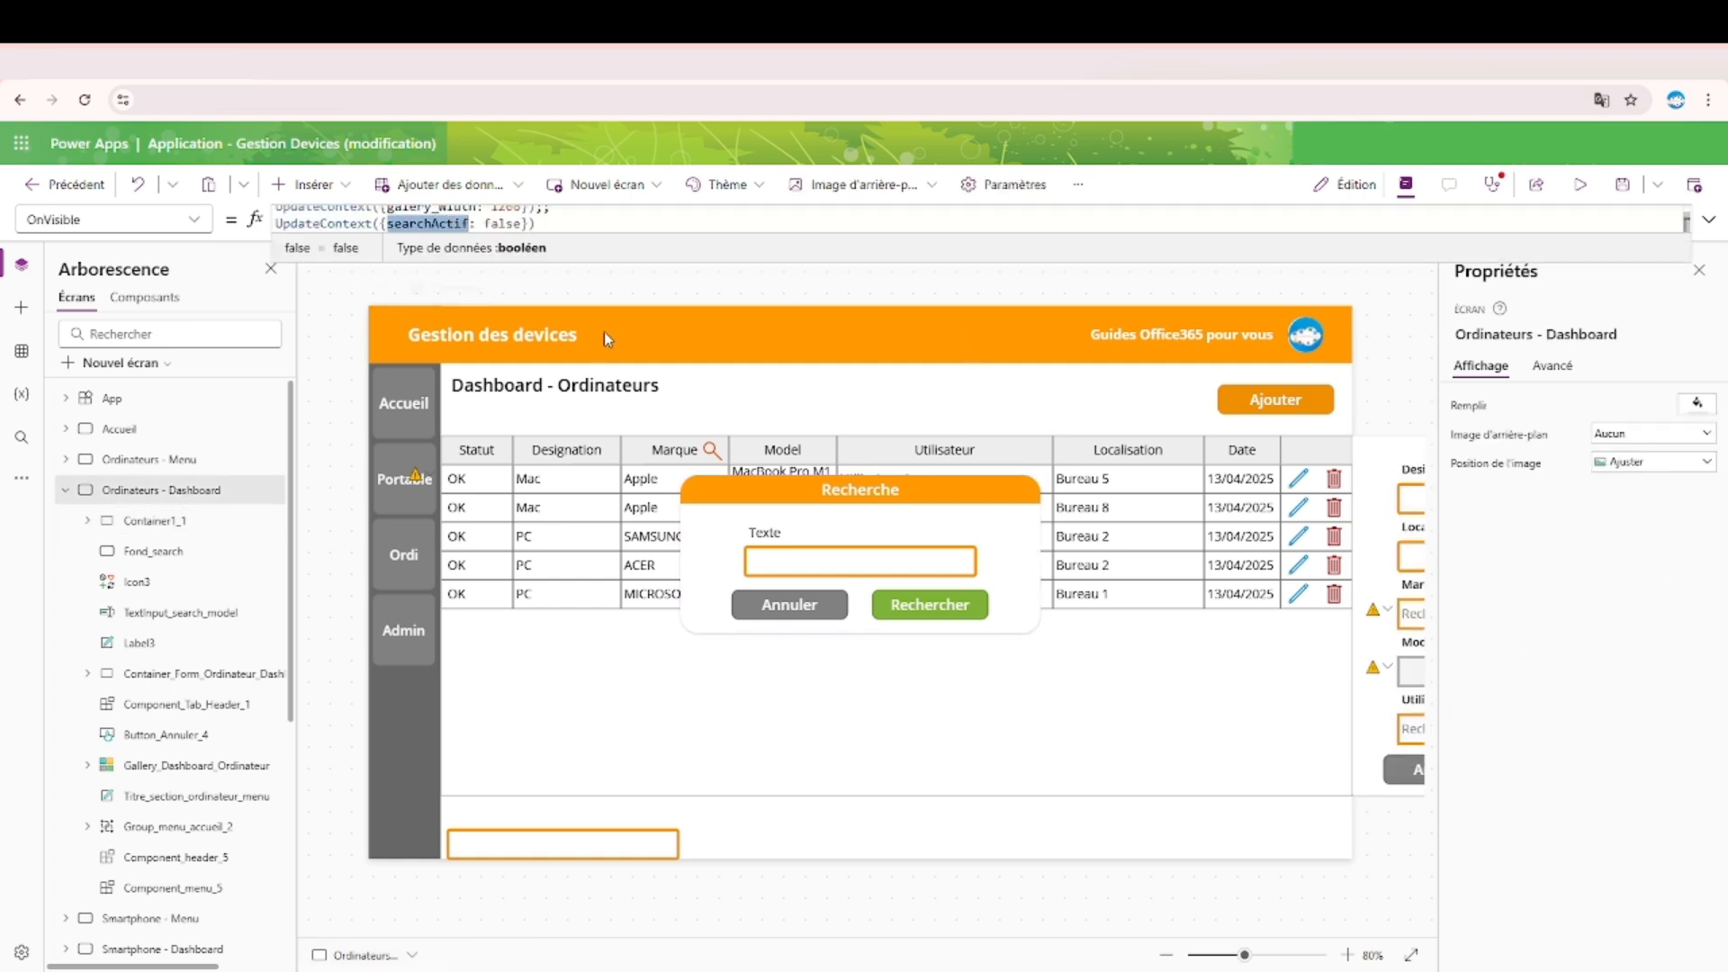
pyautogui.click(839, 510)
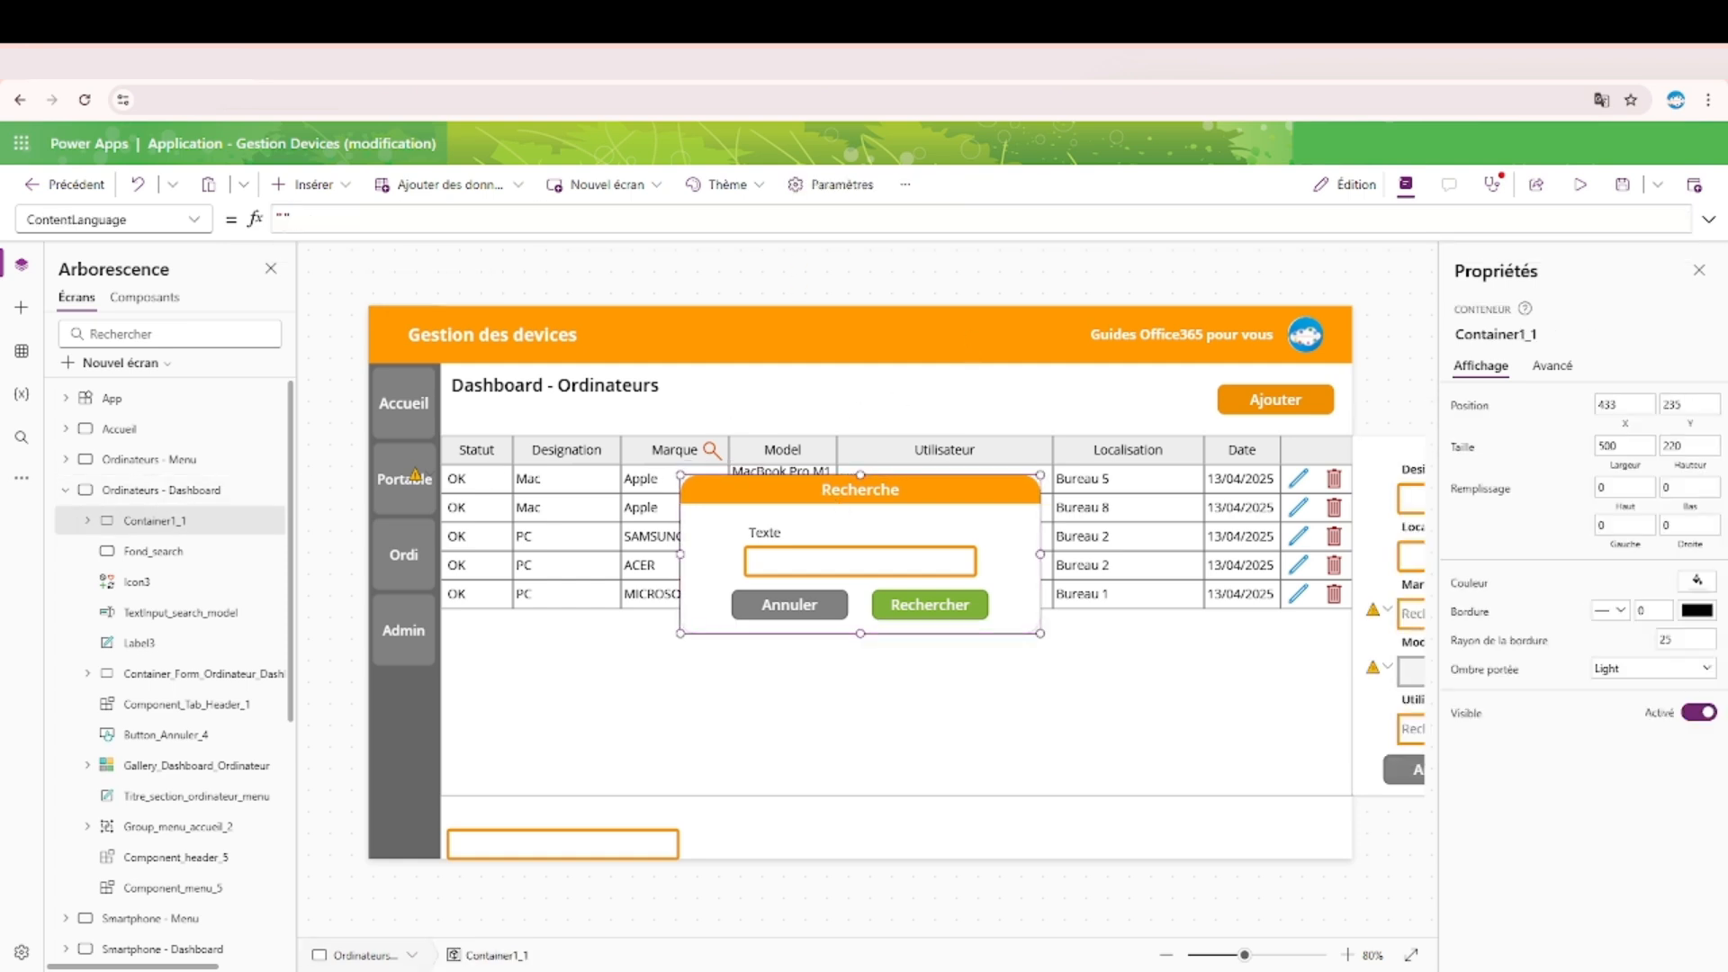
pyautogui.click(1460, 719)
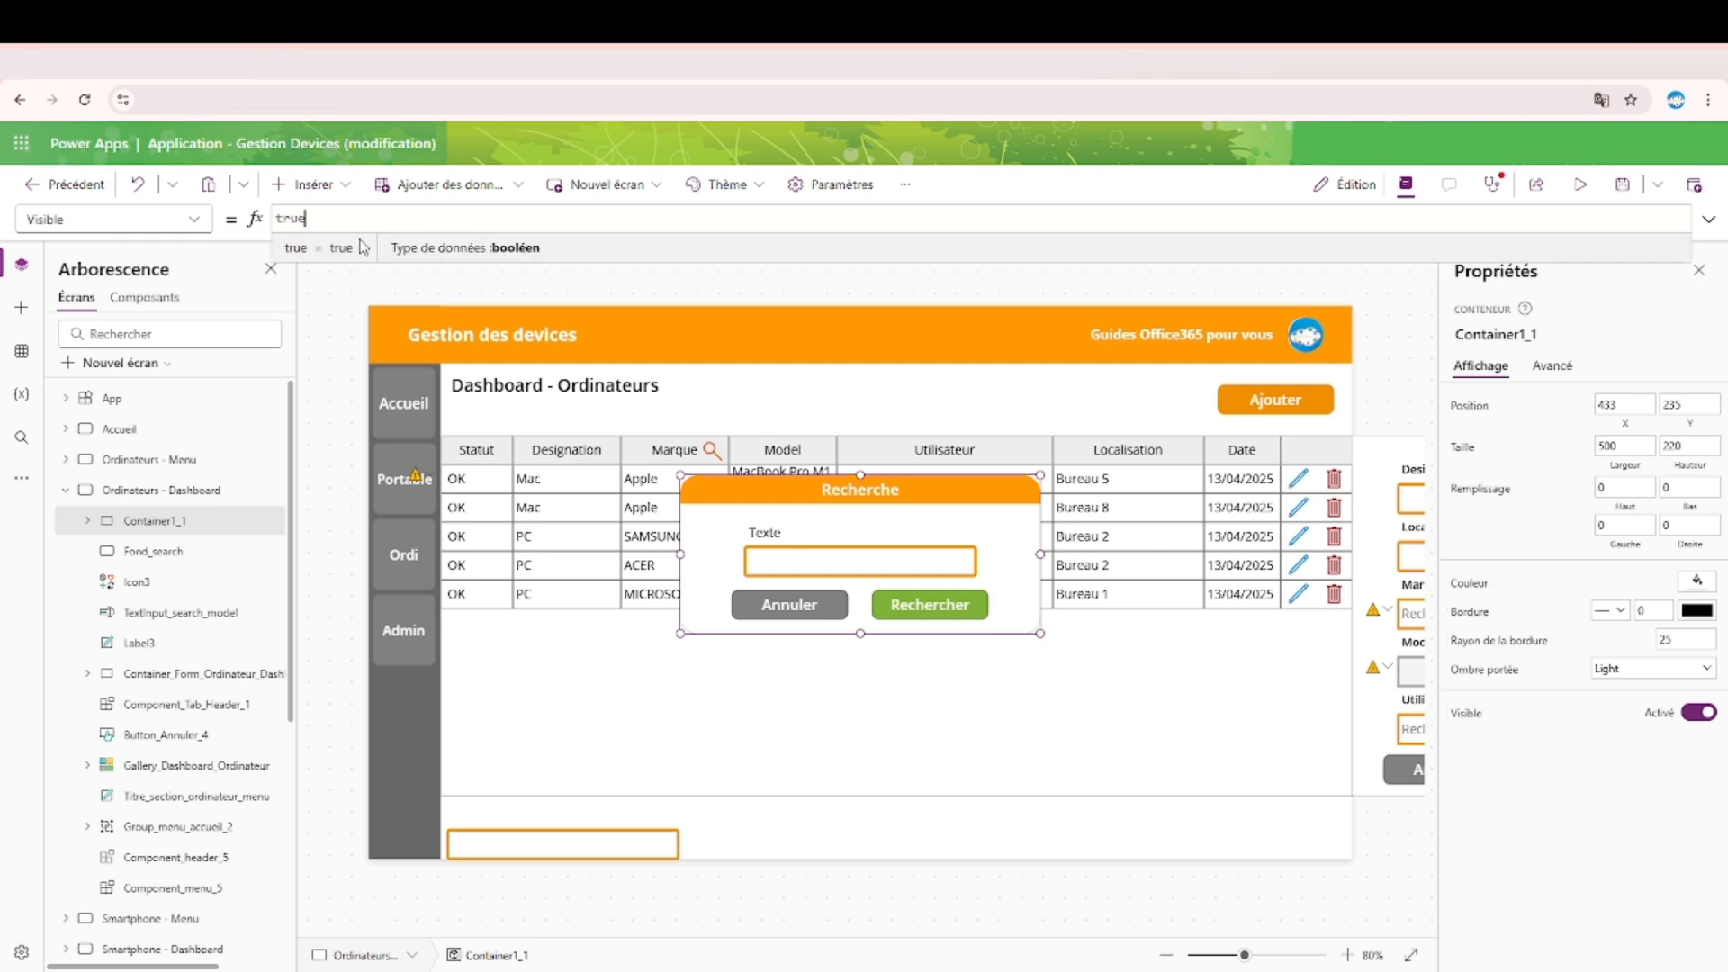
pyautogui.doubleClick(292, 219)
pyautogui.hotkey('ctrl', 'v')
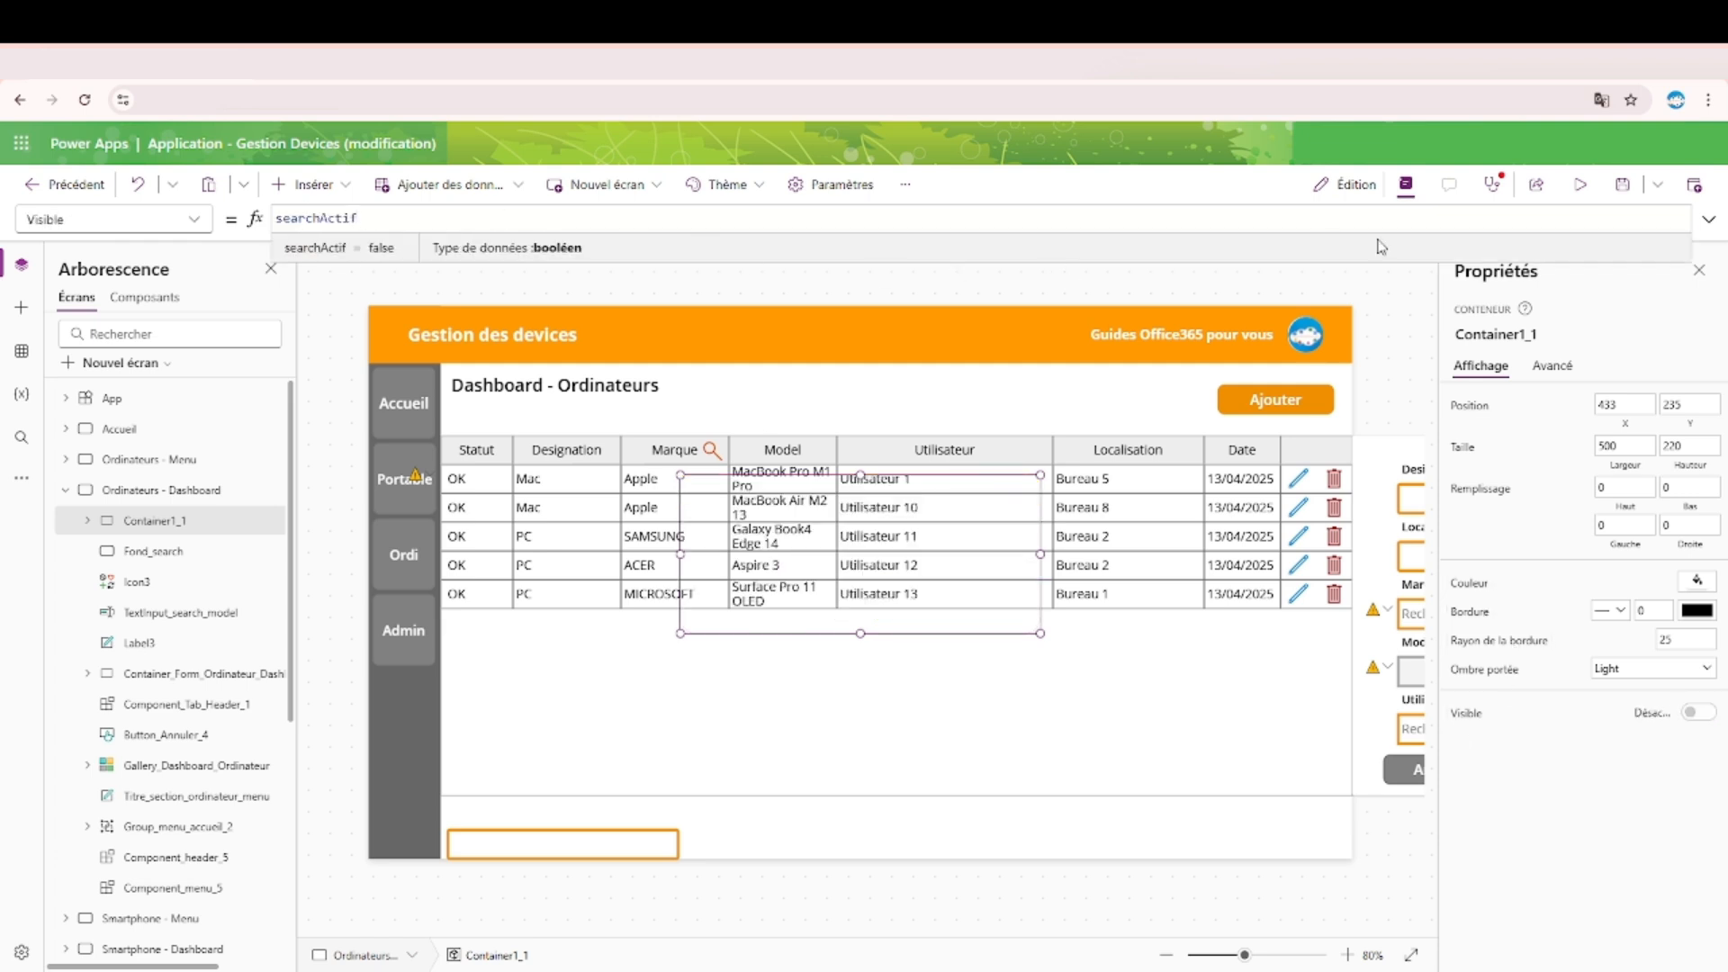
# Preview the app, test opening the Recherche popup with the Marque search icon, and return to editing.
pyautogui.click(1593, 185)
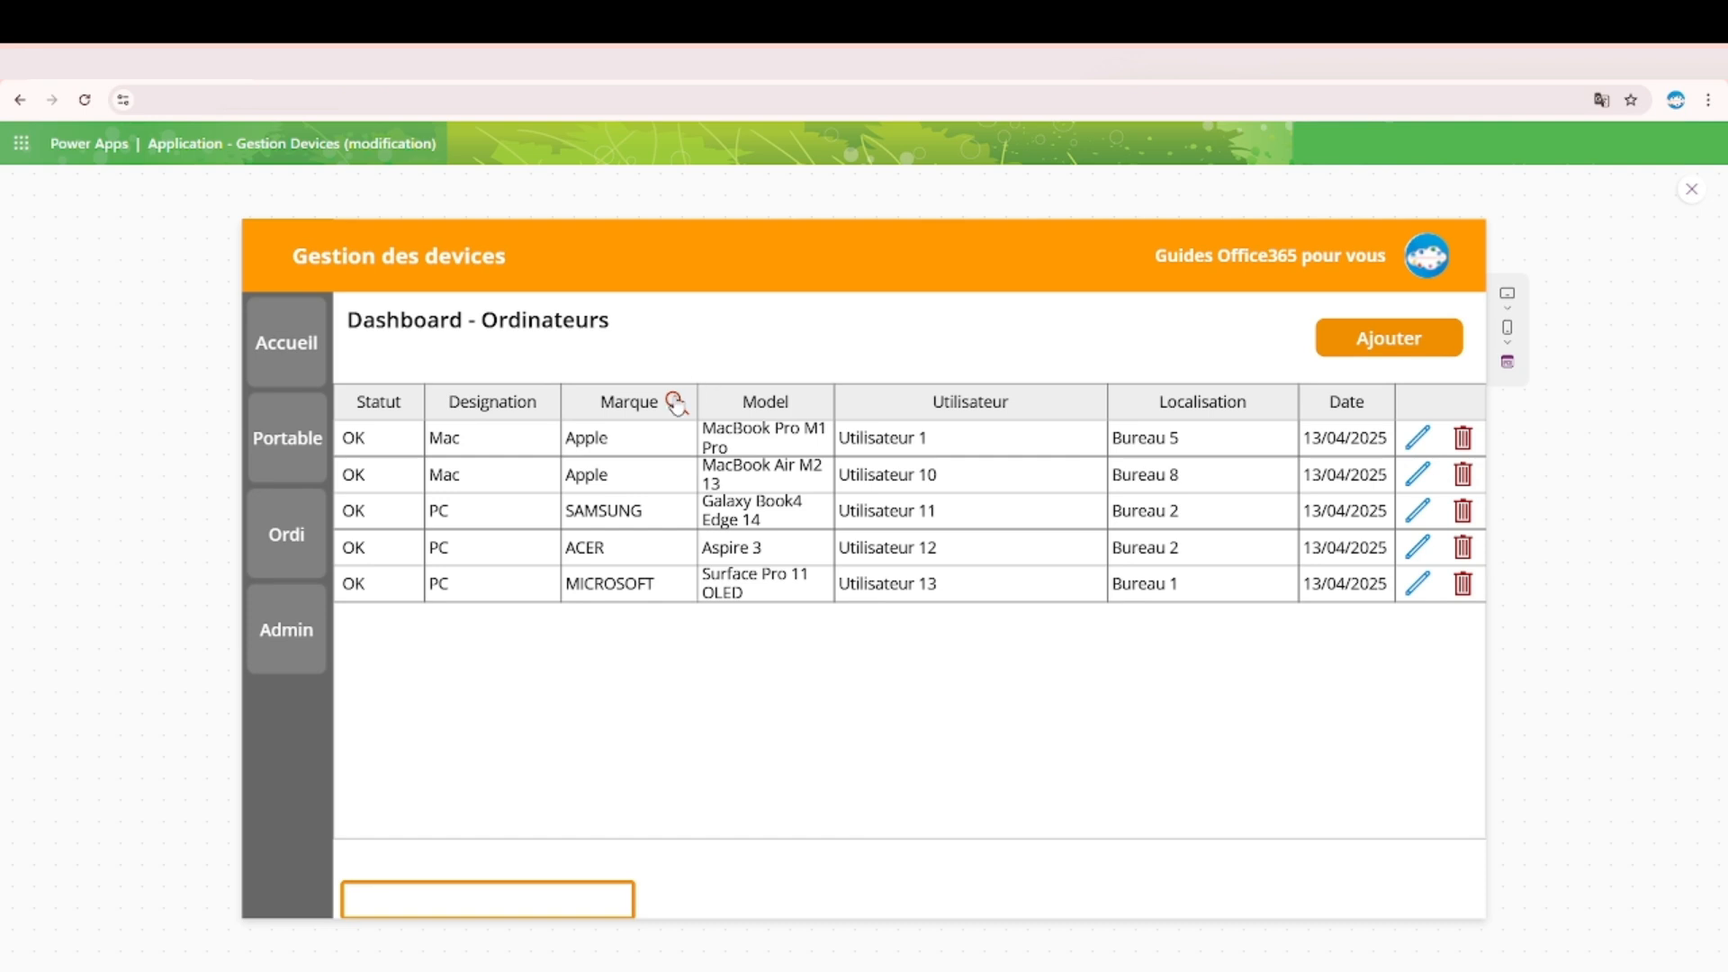
pyautogui.click(677, 402)
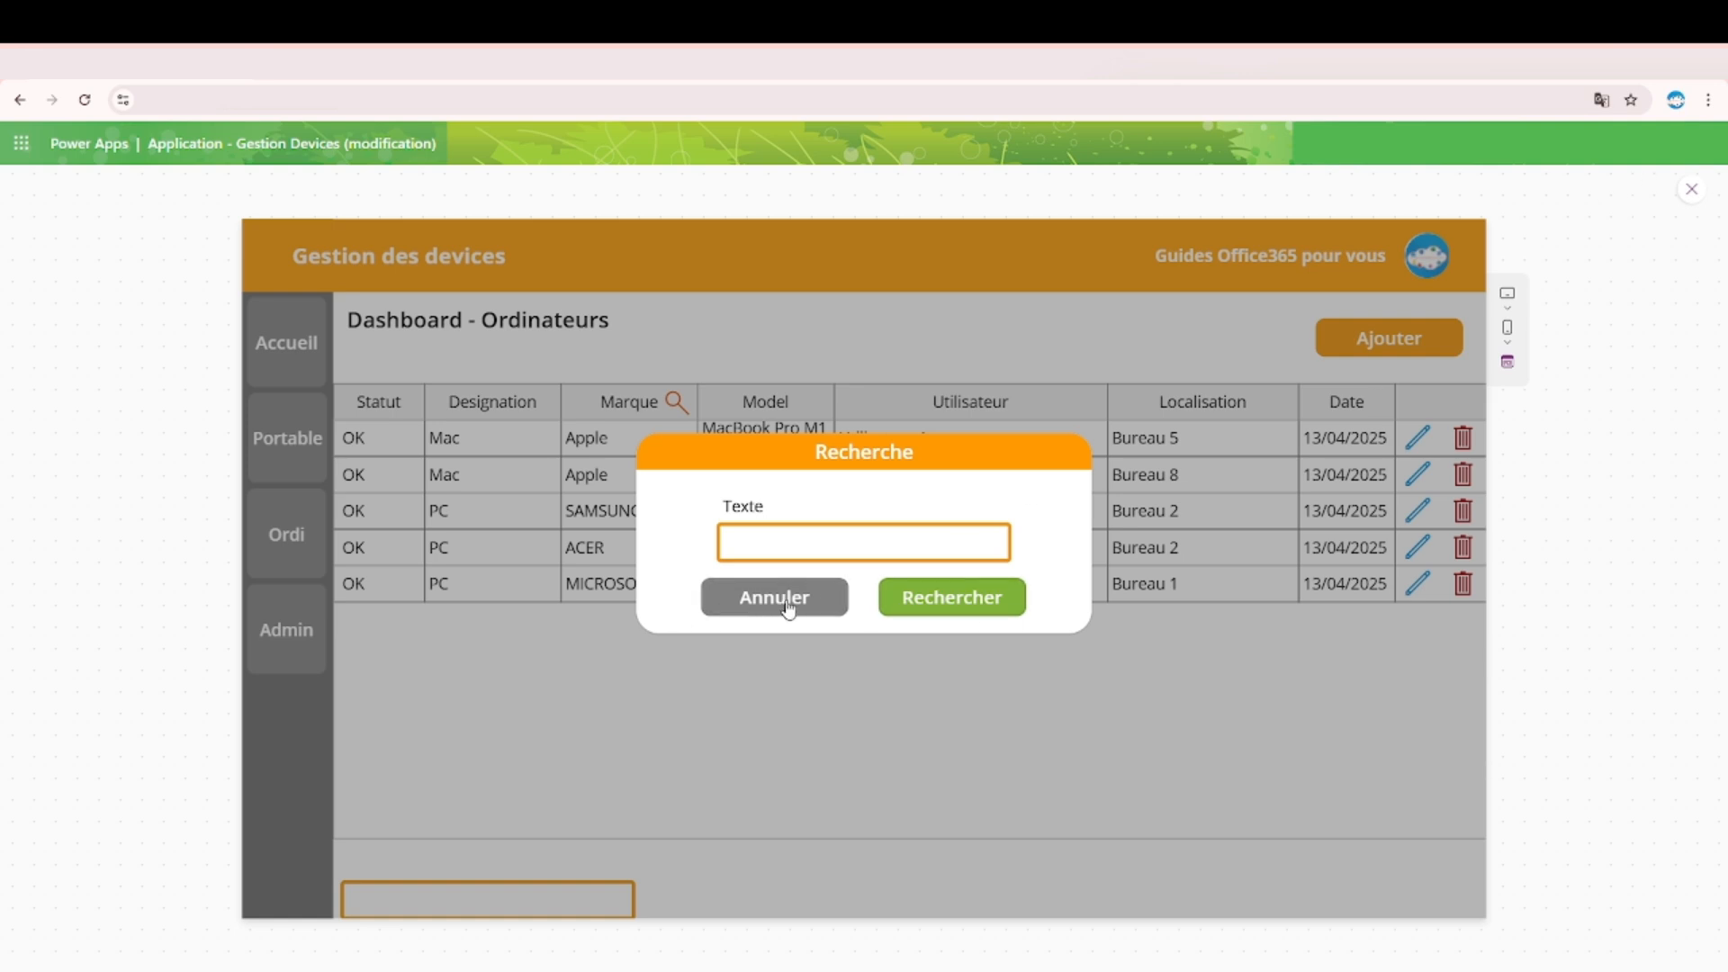
pyautogui.click(1692, 190)
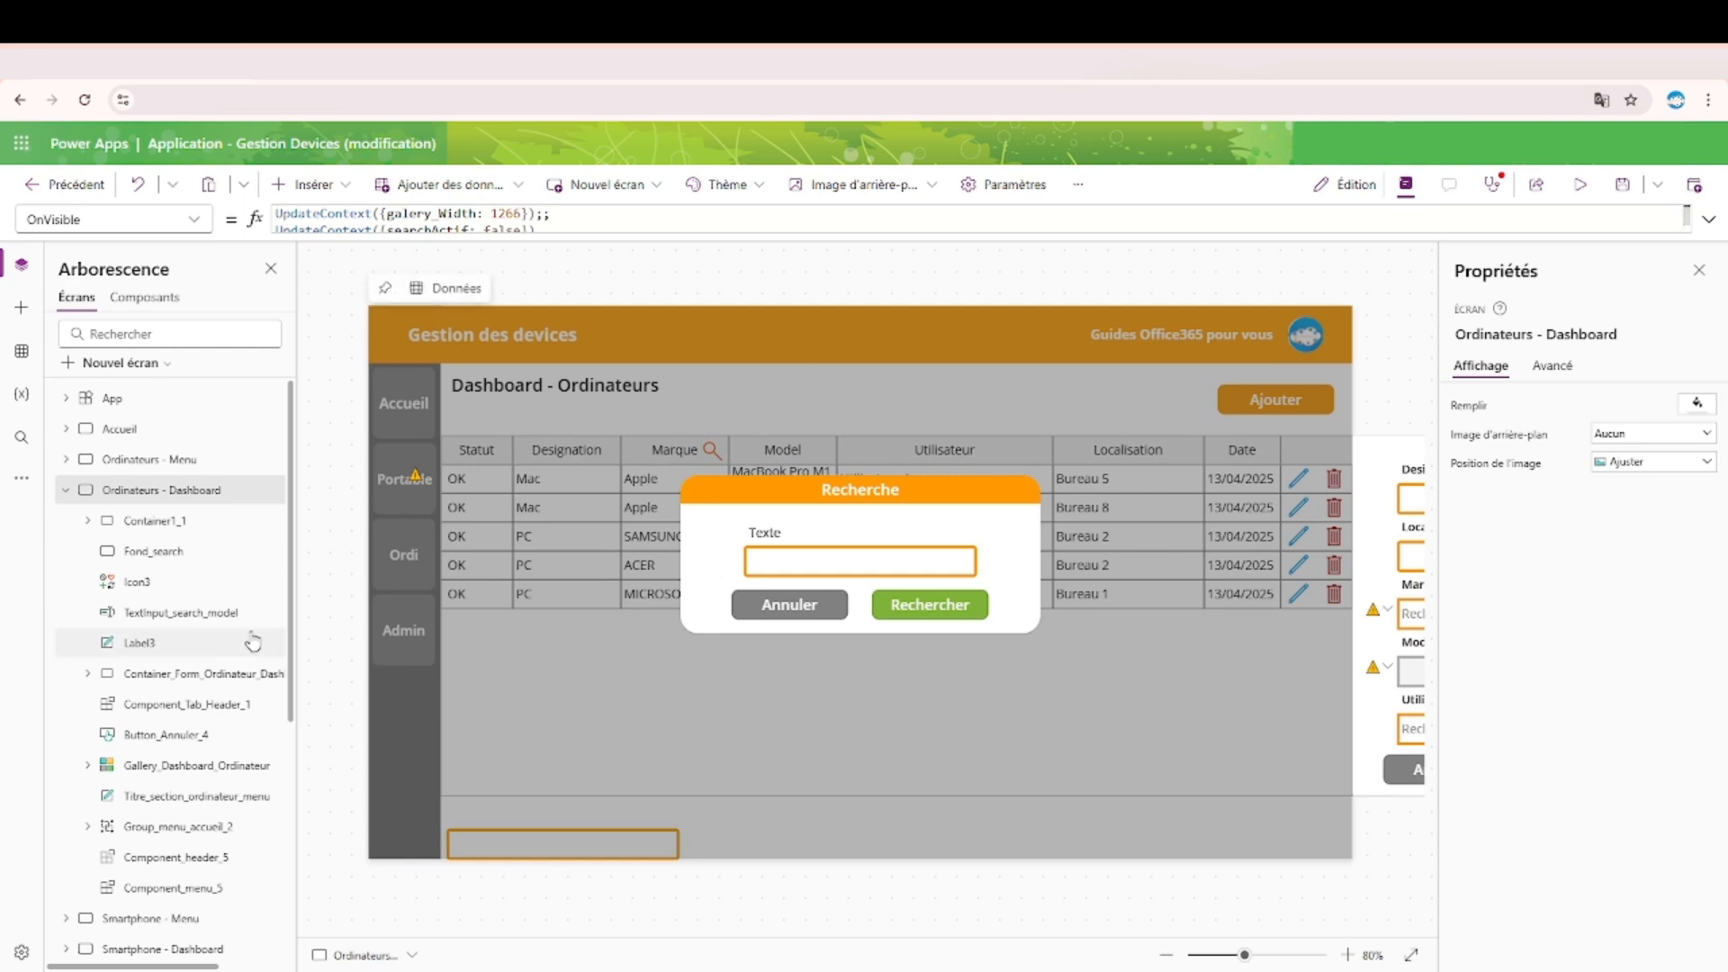
# Set the OnSelect formula of the popup's Annuler button to UpdateContext({searchActif: false}), copied from the screen's OnVisible formula.
pyautogui.tripleClick(542, 230)
pyautogui.hotkey('ctrl', 'c')
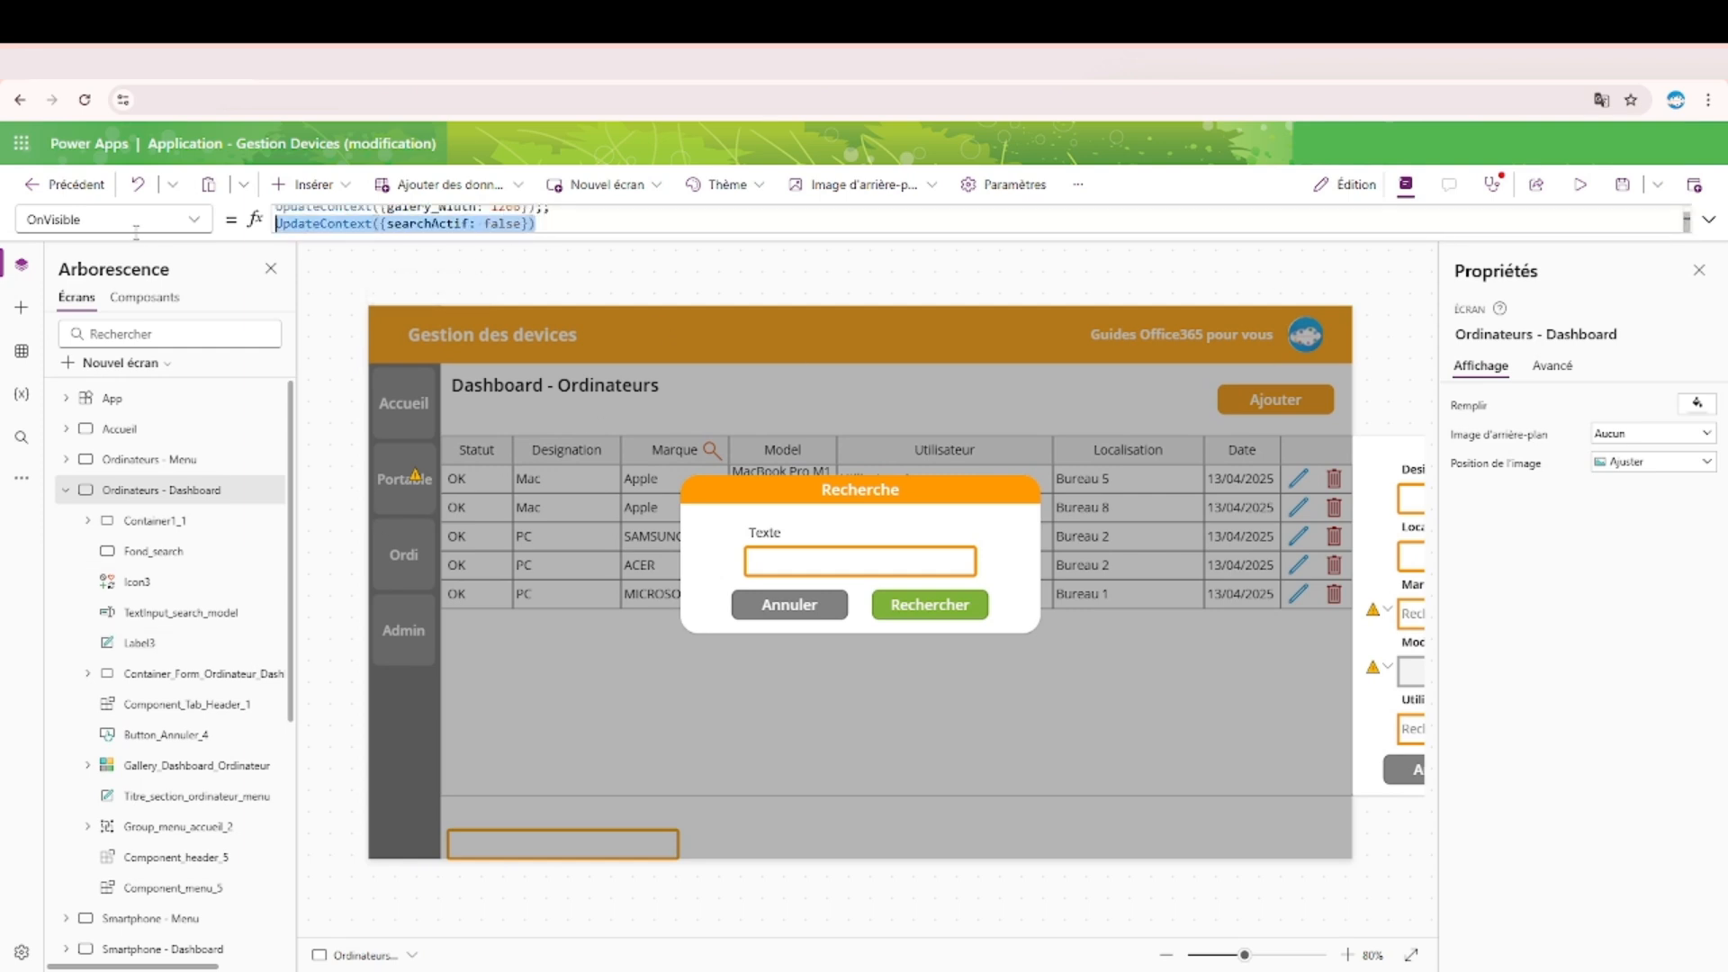
pyautogui.click(798, 601)
pyautogui.click(323, 218)
pyautogui.hotkey('ctrl', 'a')
pyautogui.hotkey('ctrl', 'v')
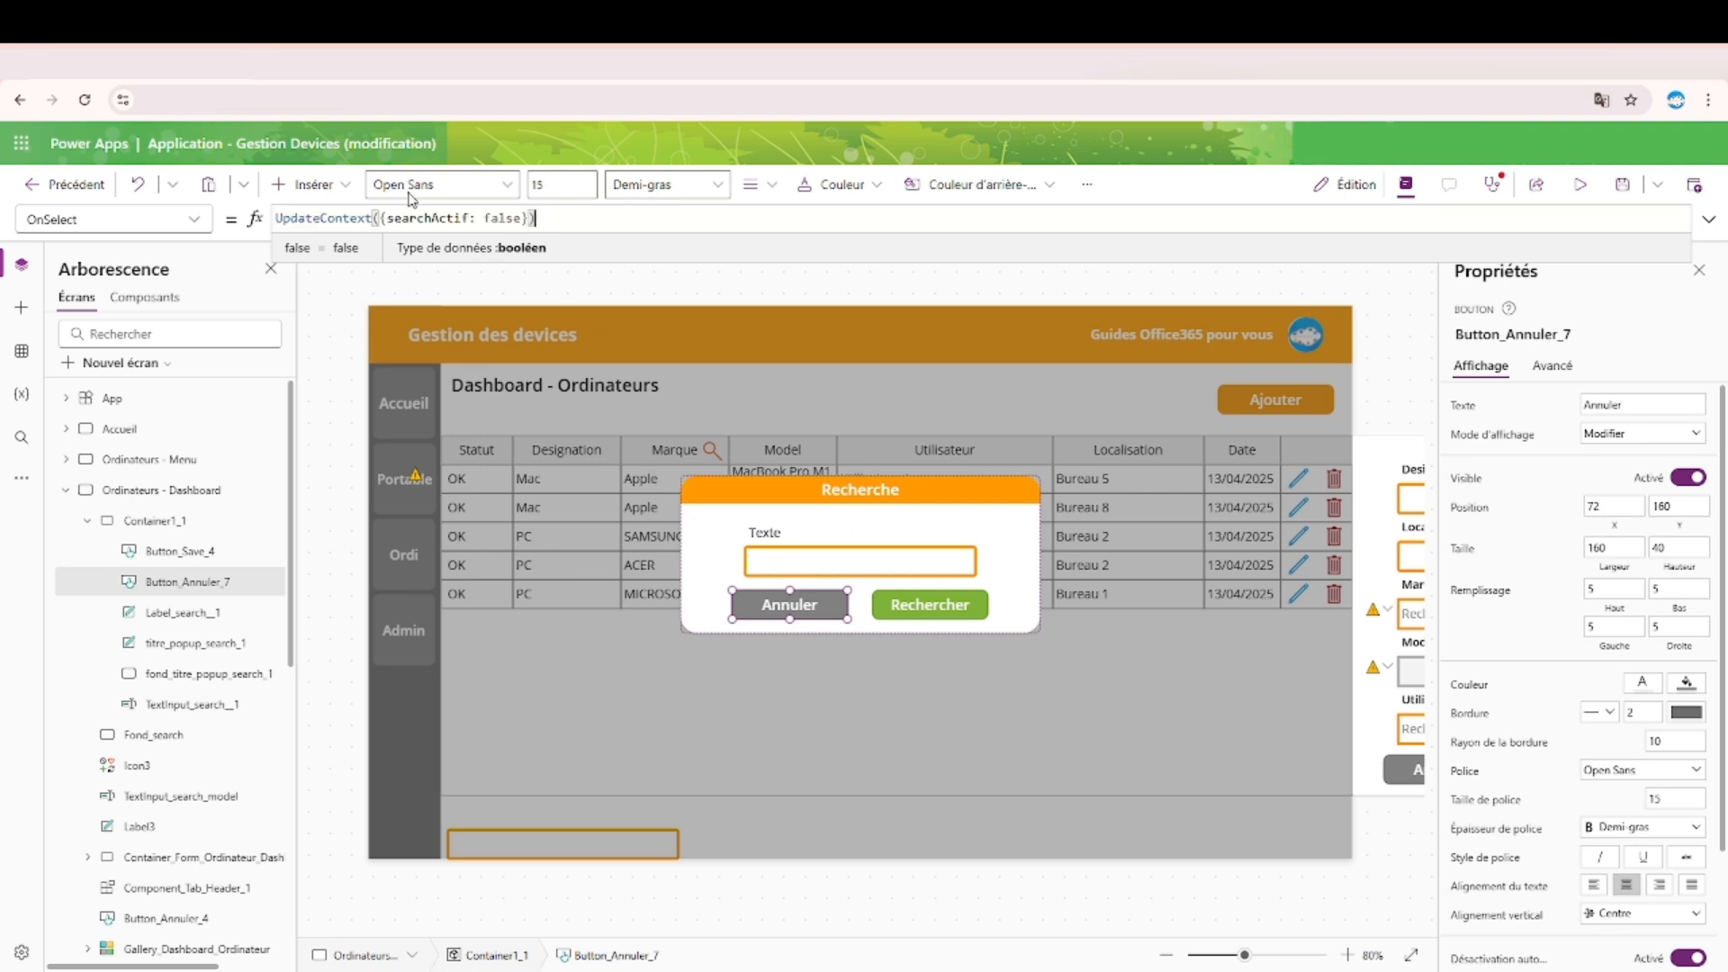
# Set the OnSelect formula of the popup's Rechercher button to UpdateContext({searchActif: false}).
pyautogui.click(945, 610)
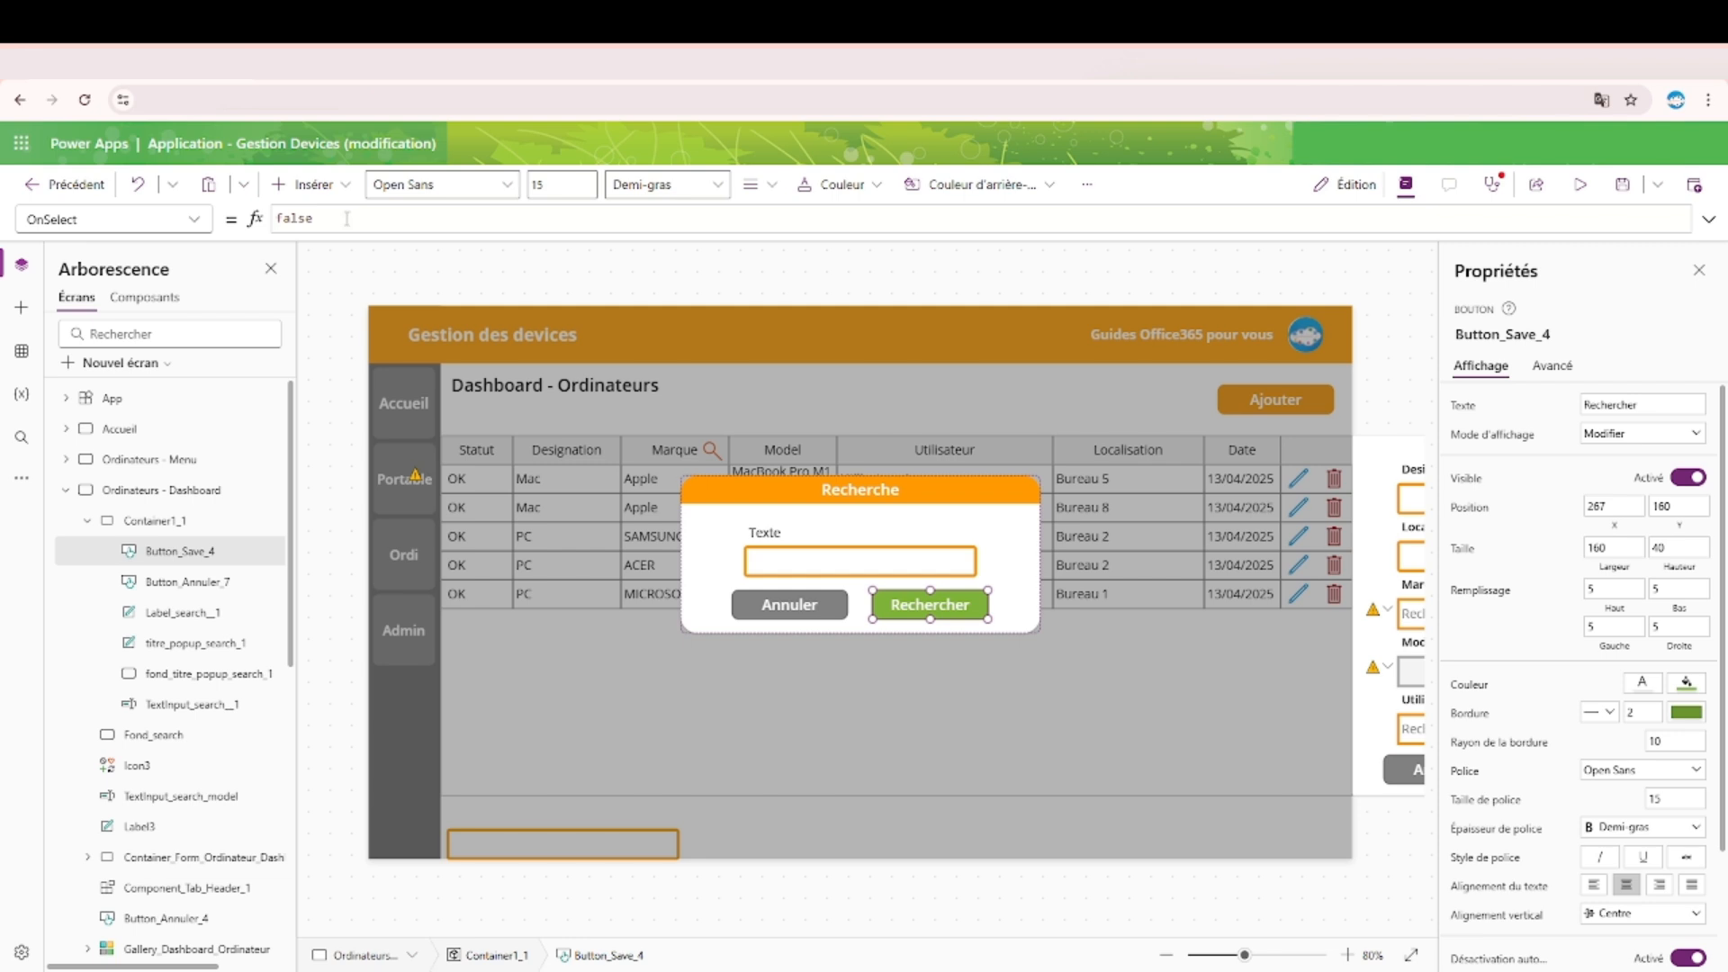
pyautogui.hotkey('ctrl', 'a')
pyautogui.hotkey('ctrl', 'v')
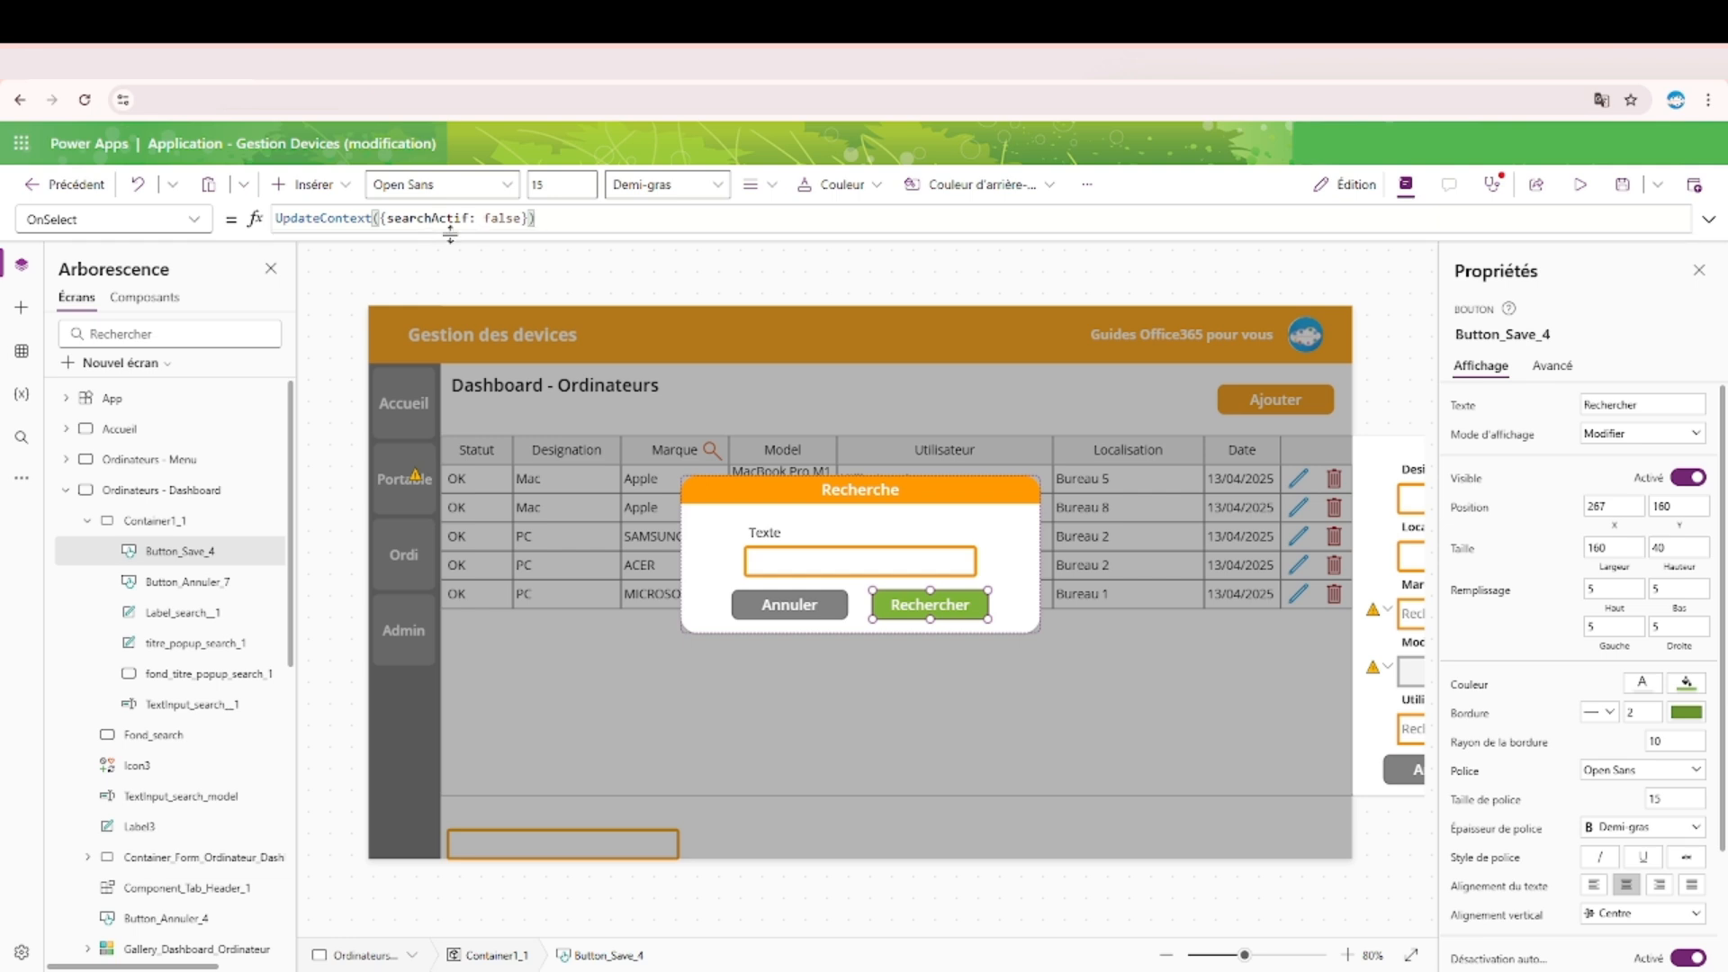
# Change the text of the label above the popup's input field to Marque.
pyautogui.click(770, 538)
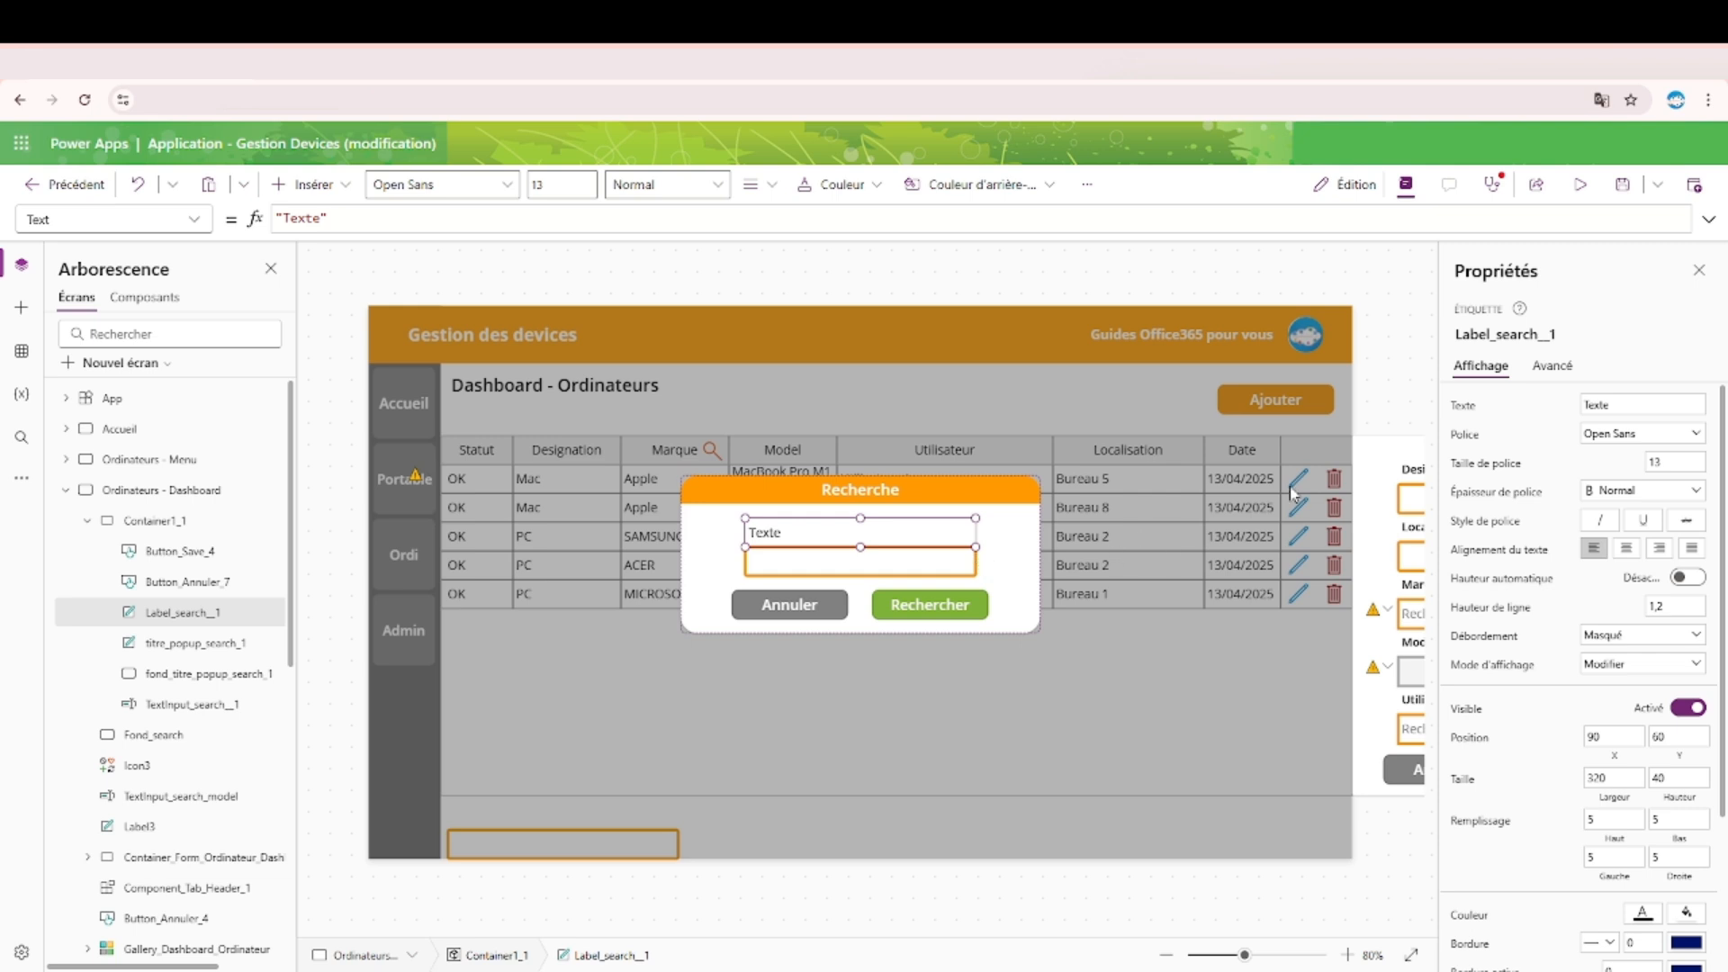
pyautogui.click(1651, 406)
pyautogui.write('Marque')
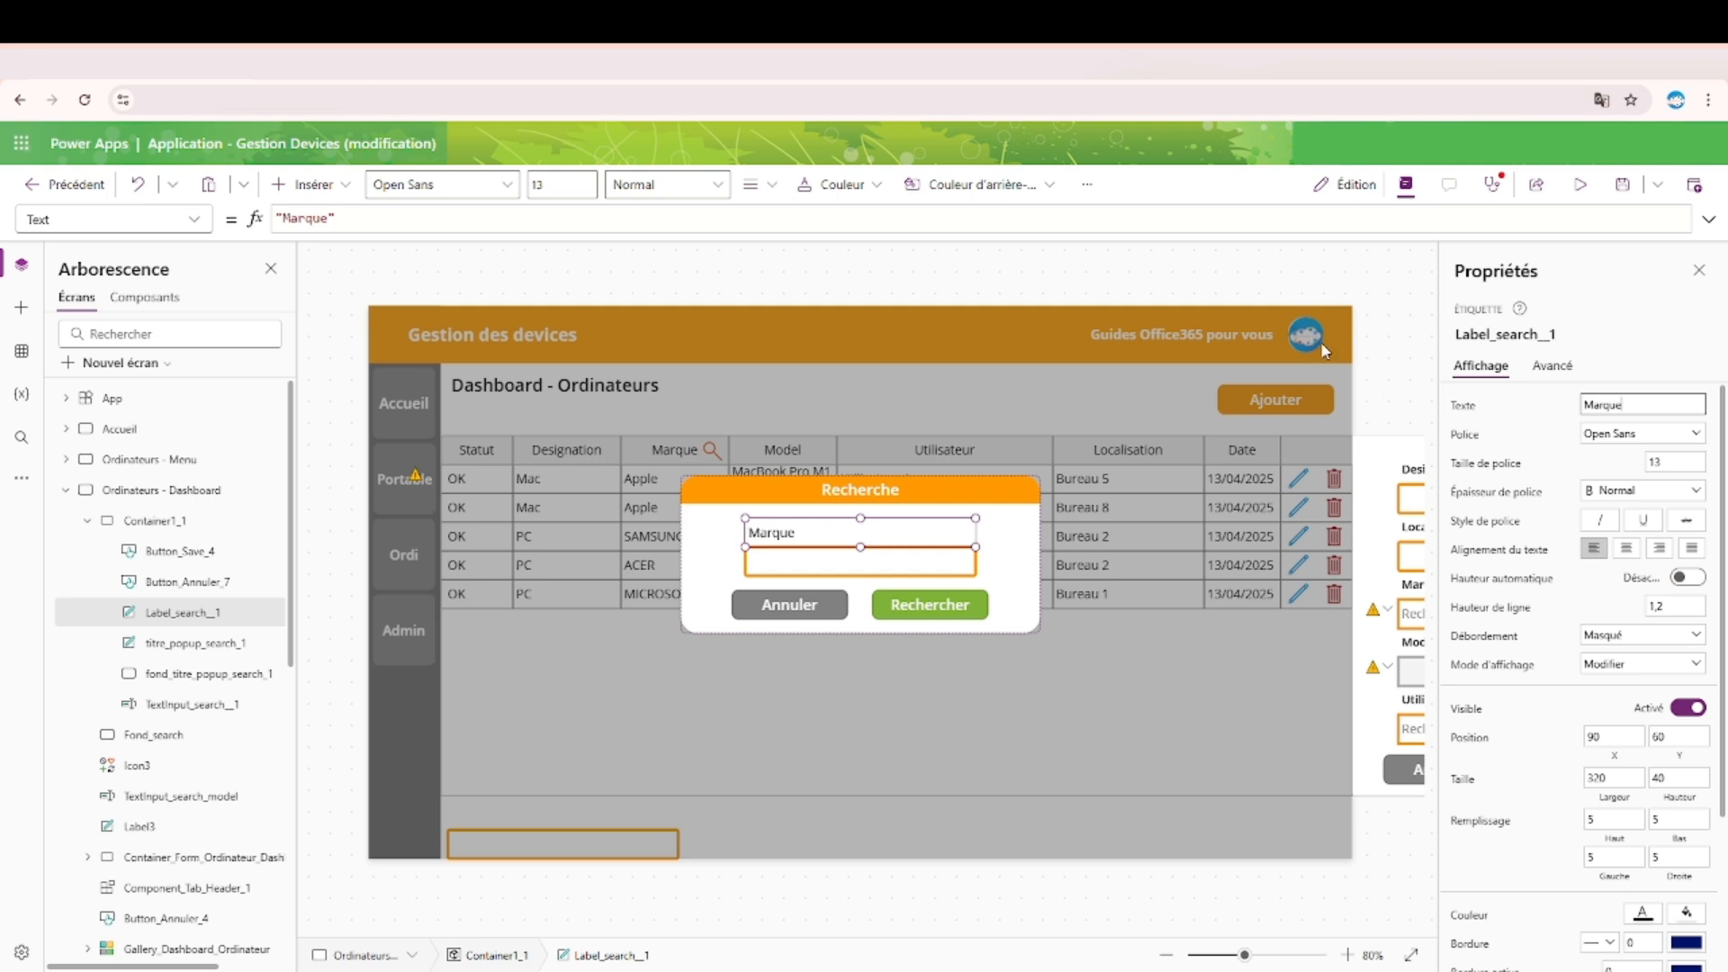
# Rename the popup's text input as TextInput_search_Marque and copy the new name.
pyautogui.click(862, 564)
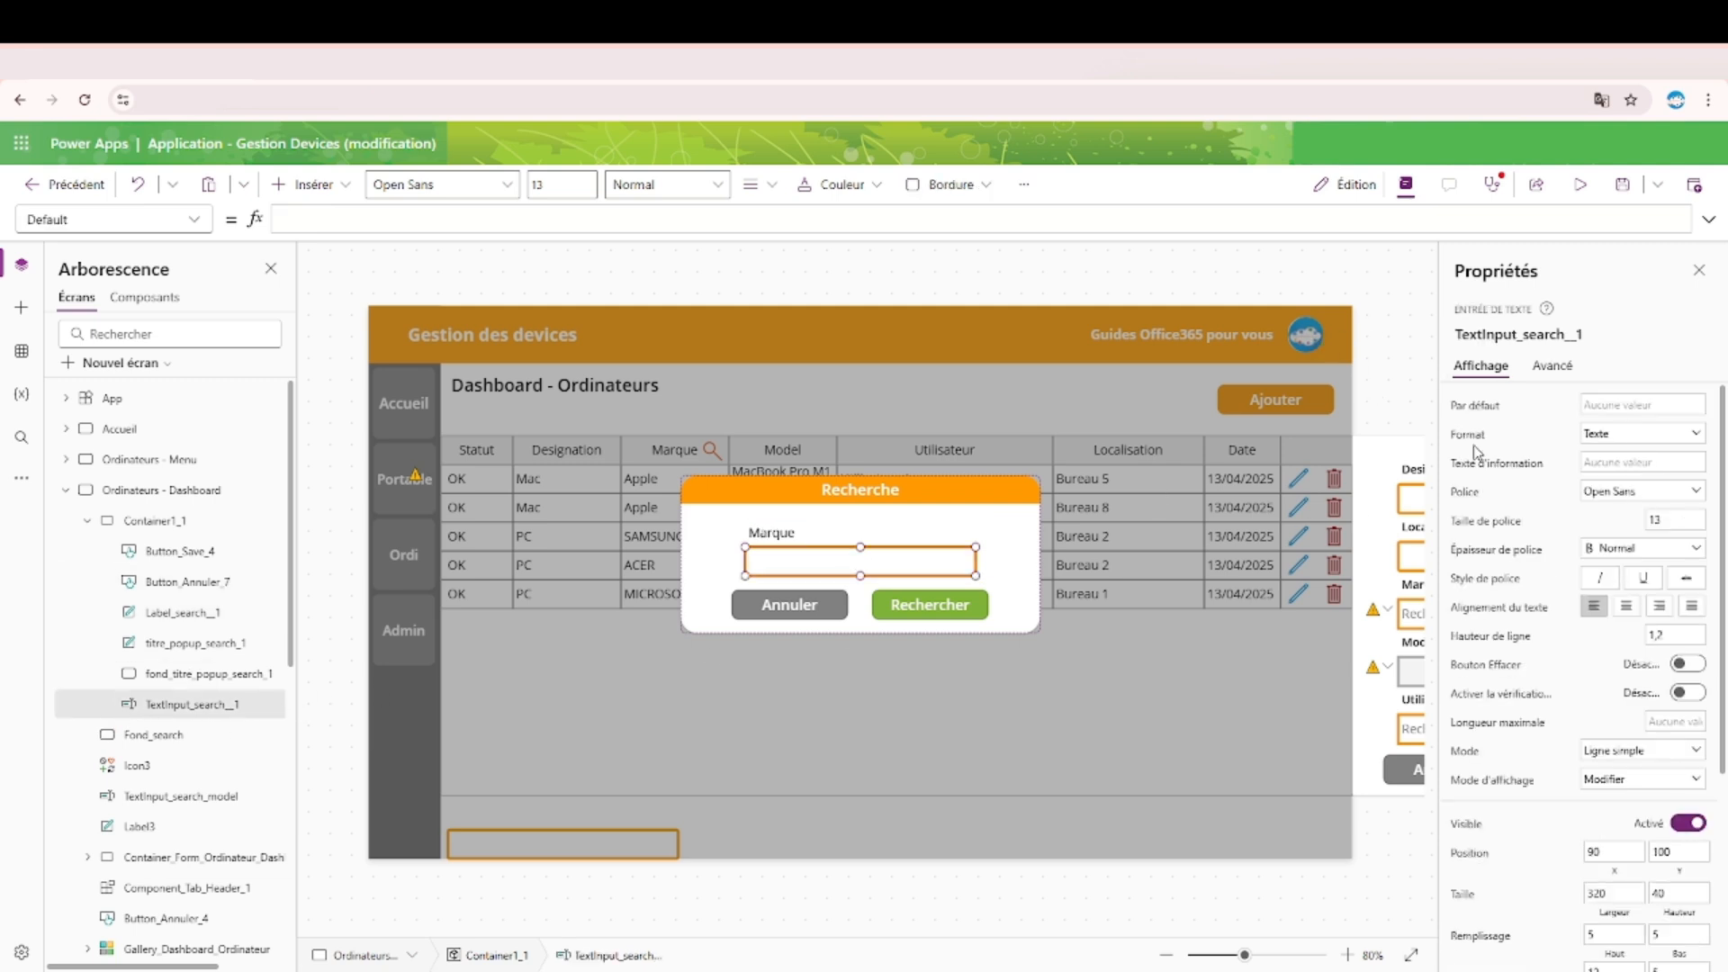
pyautogui.click(1599, 331)
pyautogui.click(1599, 329)
pyautogui.press('BackSpace')
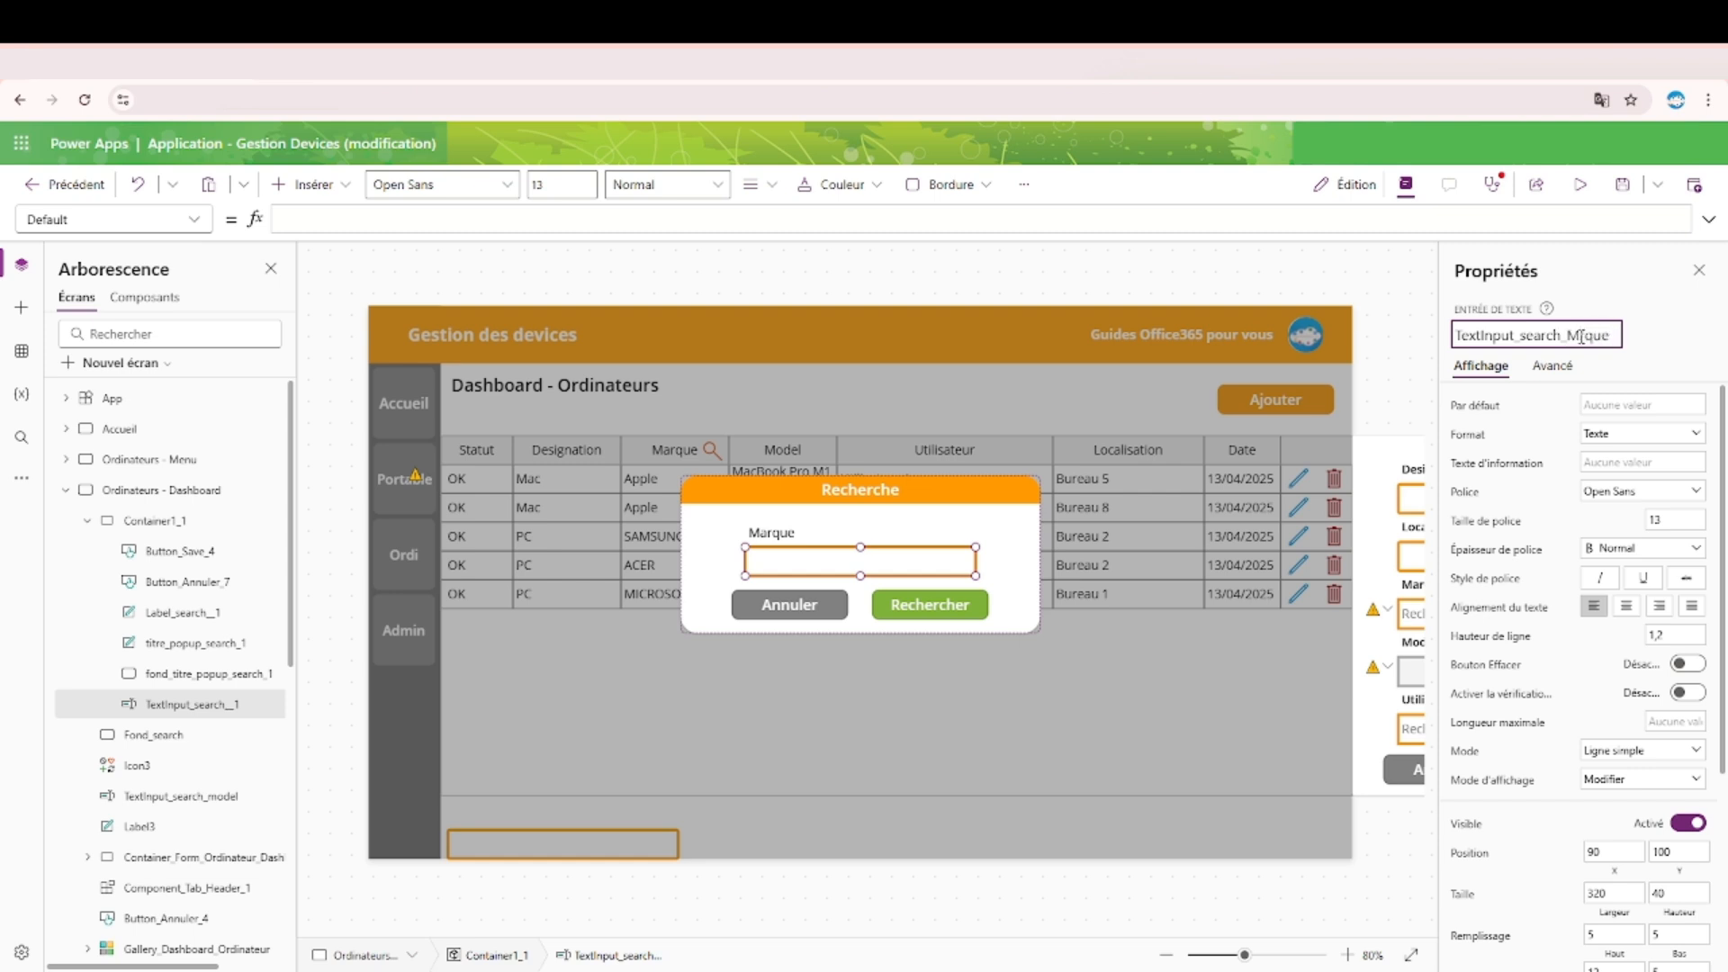
pyautogui.press('Escape')
pyautogui.click(1553, 335)
pyautogui.hotkey('ctrl', 'c')
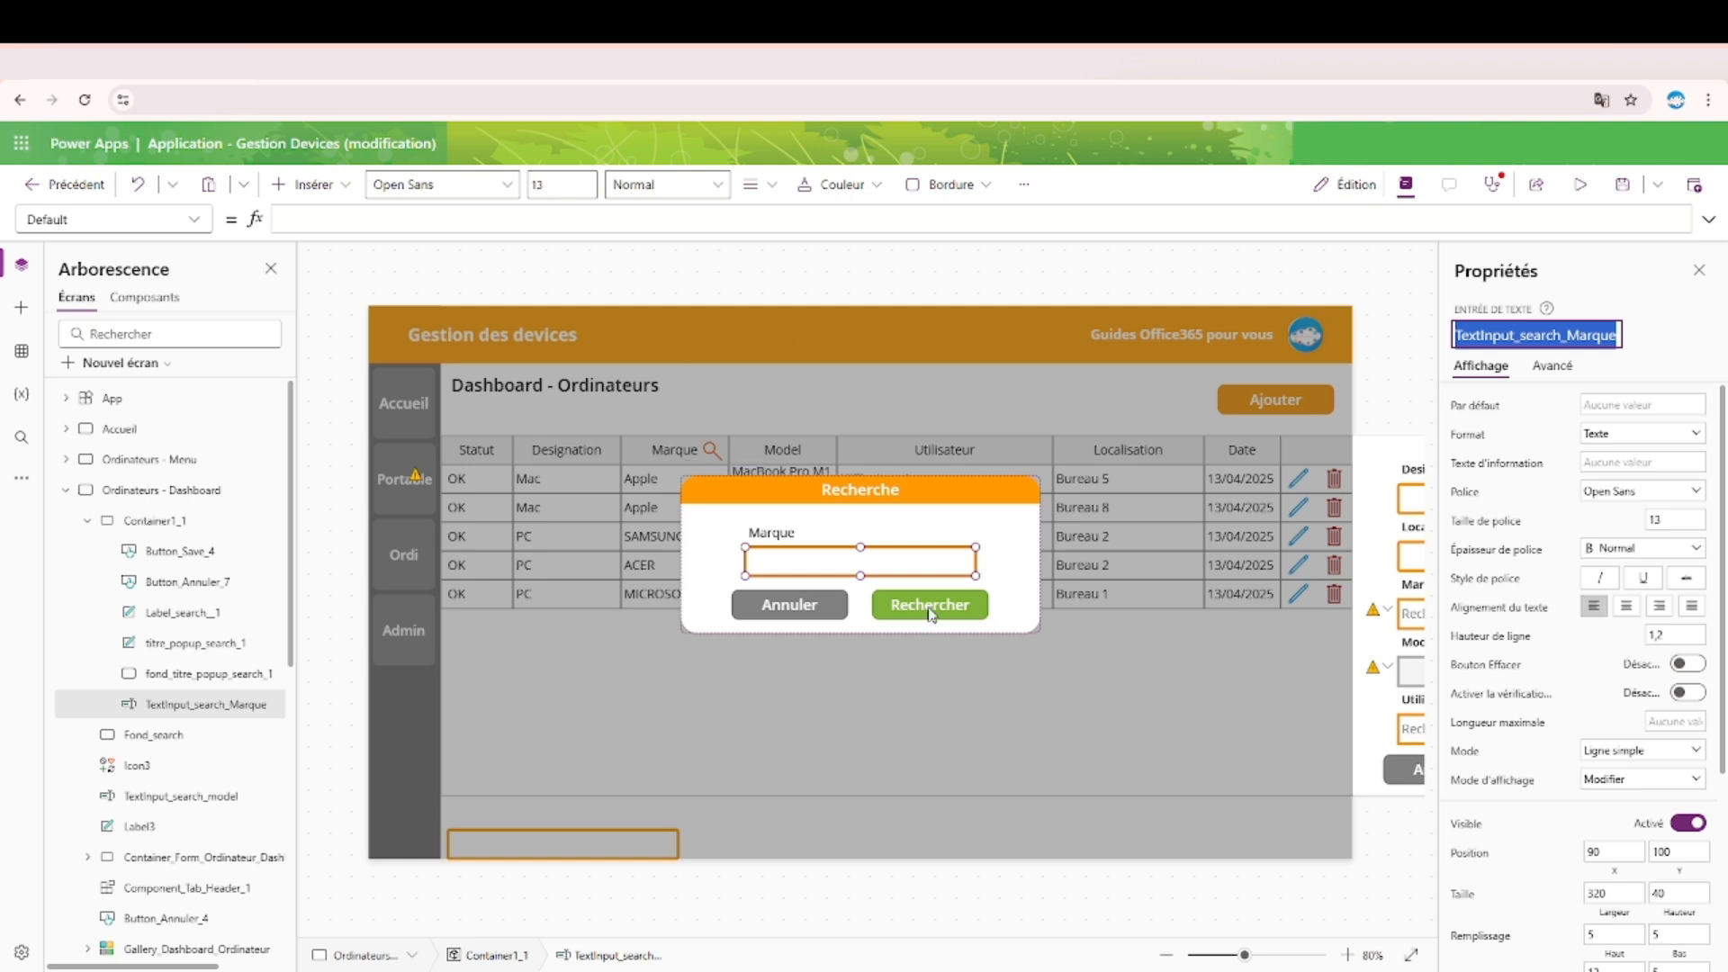
# Preview the app, dismiss the Recherche popup with its Annuler button, and return to editing.
pyautogui.click(1710, 220)
pyautogui.click(1709, 220)
pyautogui.click(1587, 191)
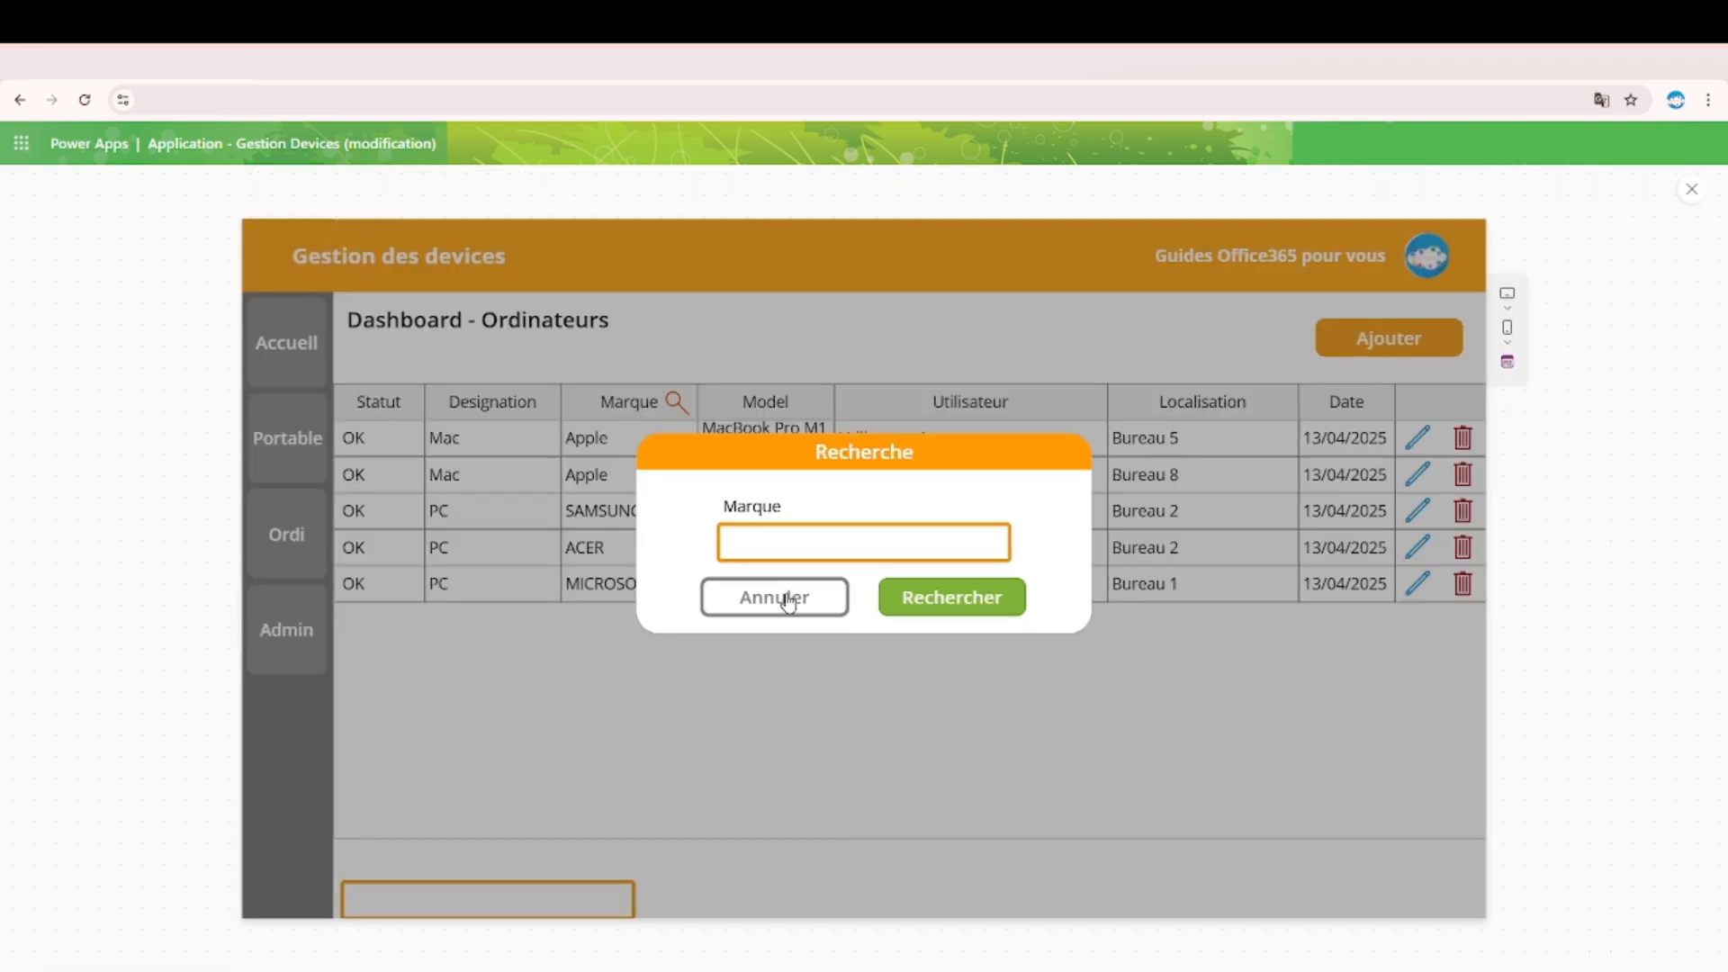
pyautogui.click(785, 602)
pyautogui.click(1693, 199)
# Replace both TextInput_search_model references in the Items filter formula of Gallery_Dashboard_Ordinateur with TextInput_search_Marque.
pyautogui.click(956, 569)
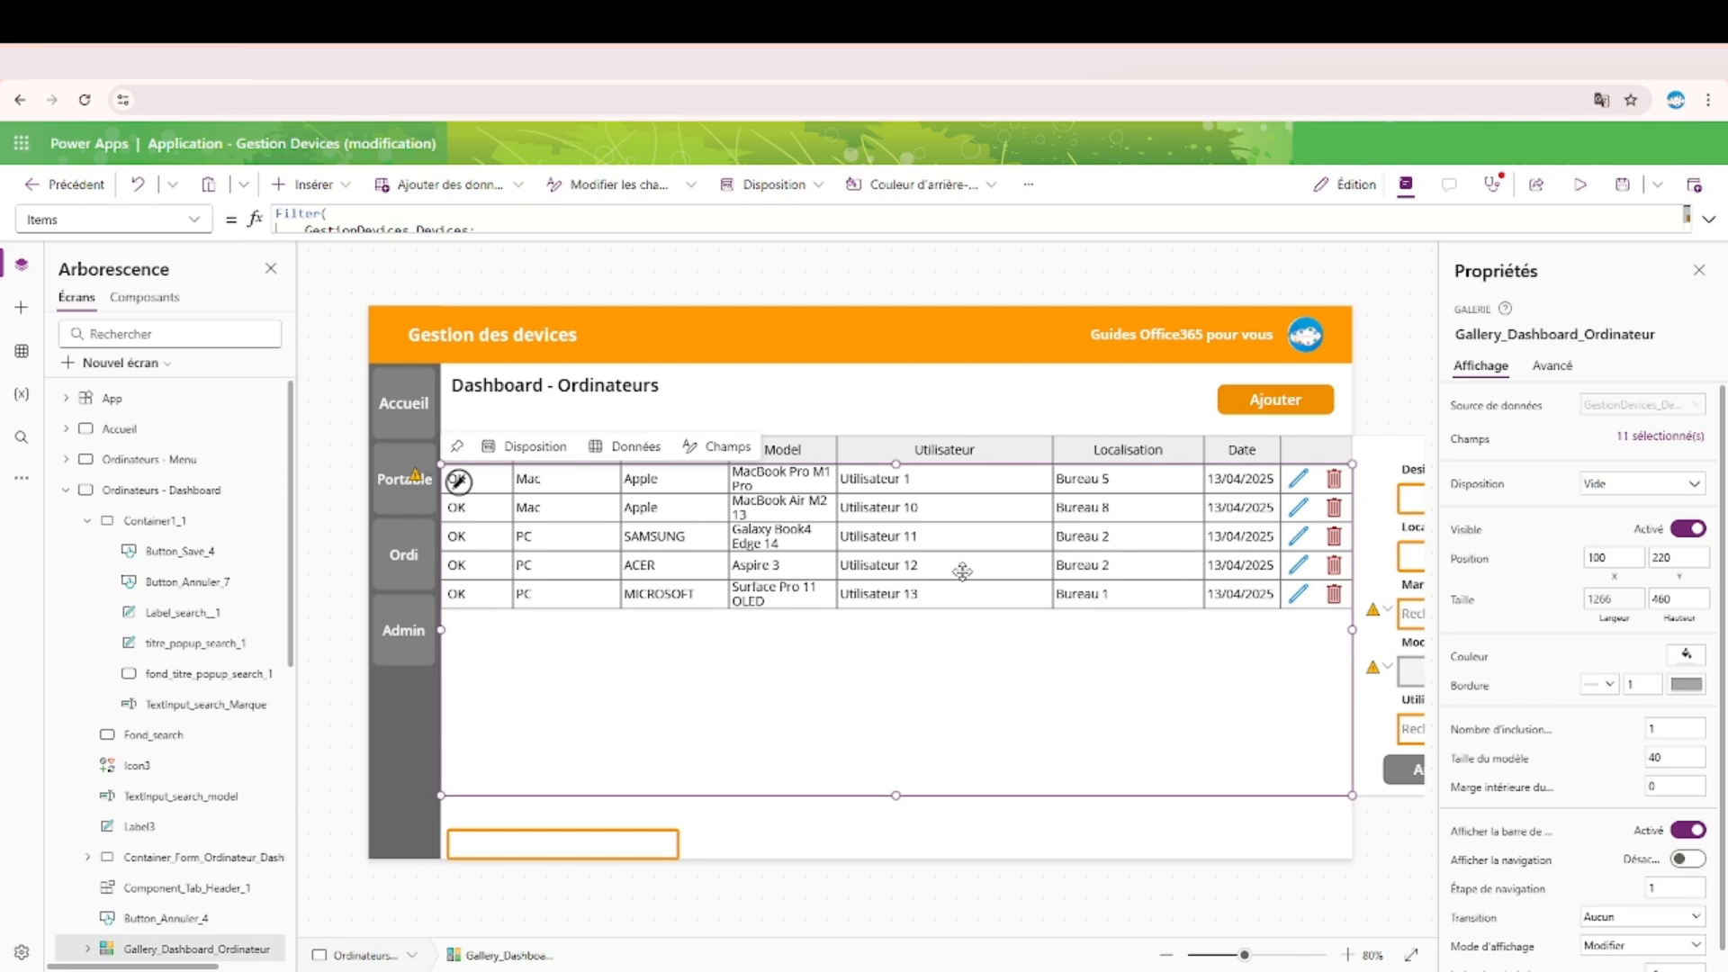
pyautogui.click(1710, 220)
pyautogui.doubleClick(441, 299)
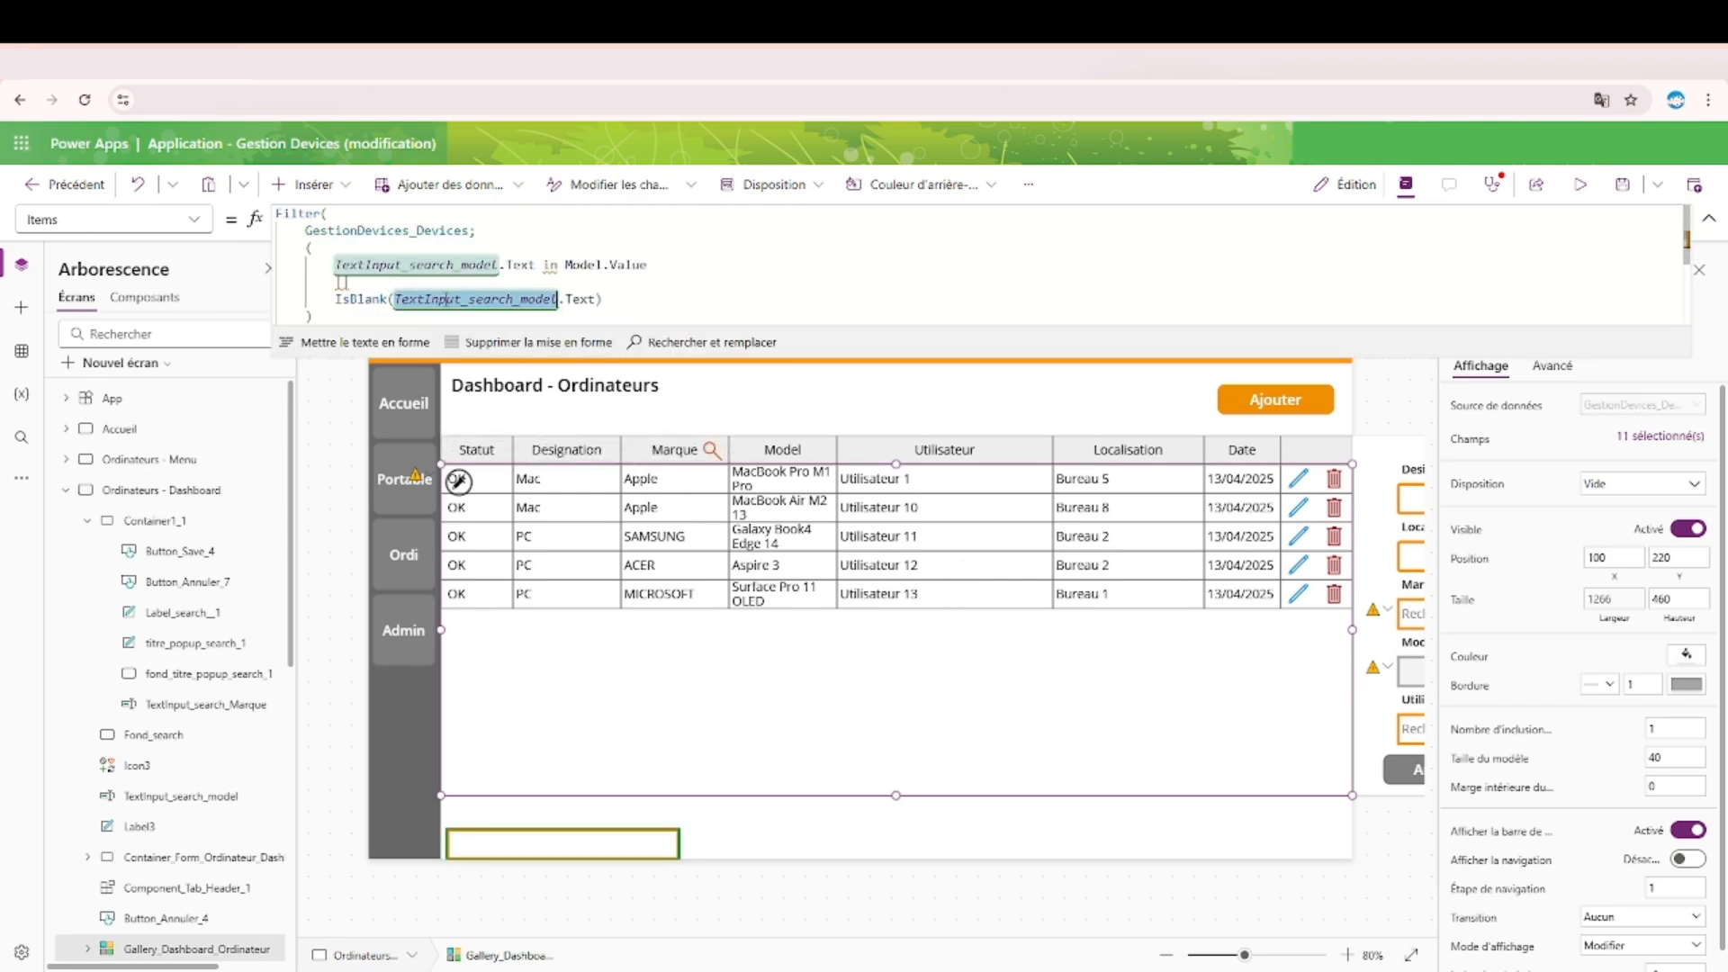
pyautogui.hotkey('ctrl', 'v')
pyautogui.doubleClick(427, 264)
pyautogui.hotkey('ctrl', 'v')
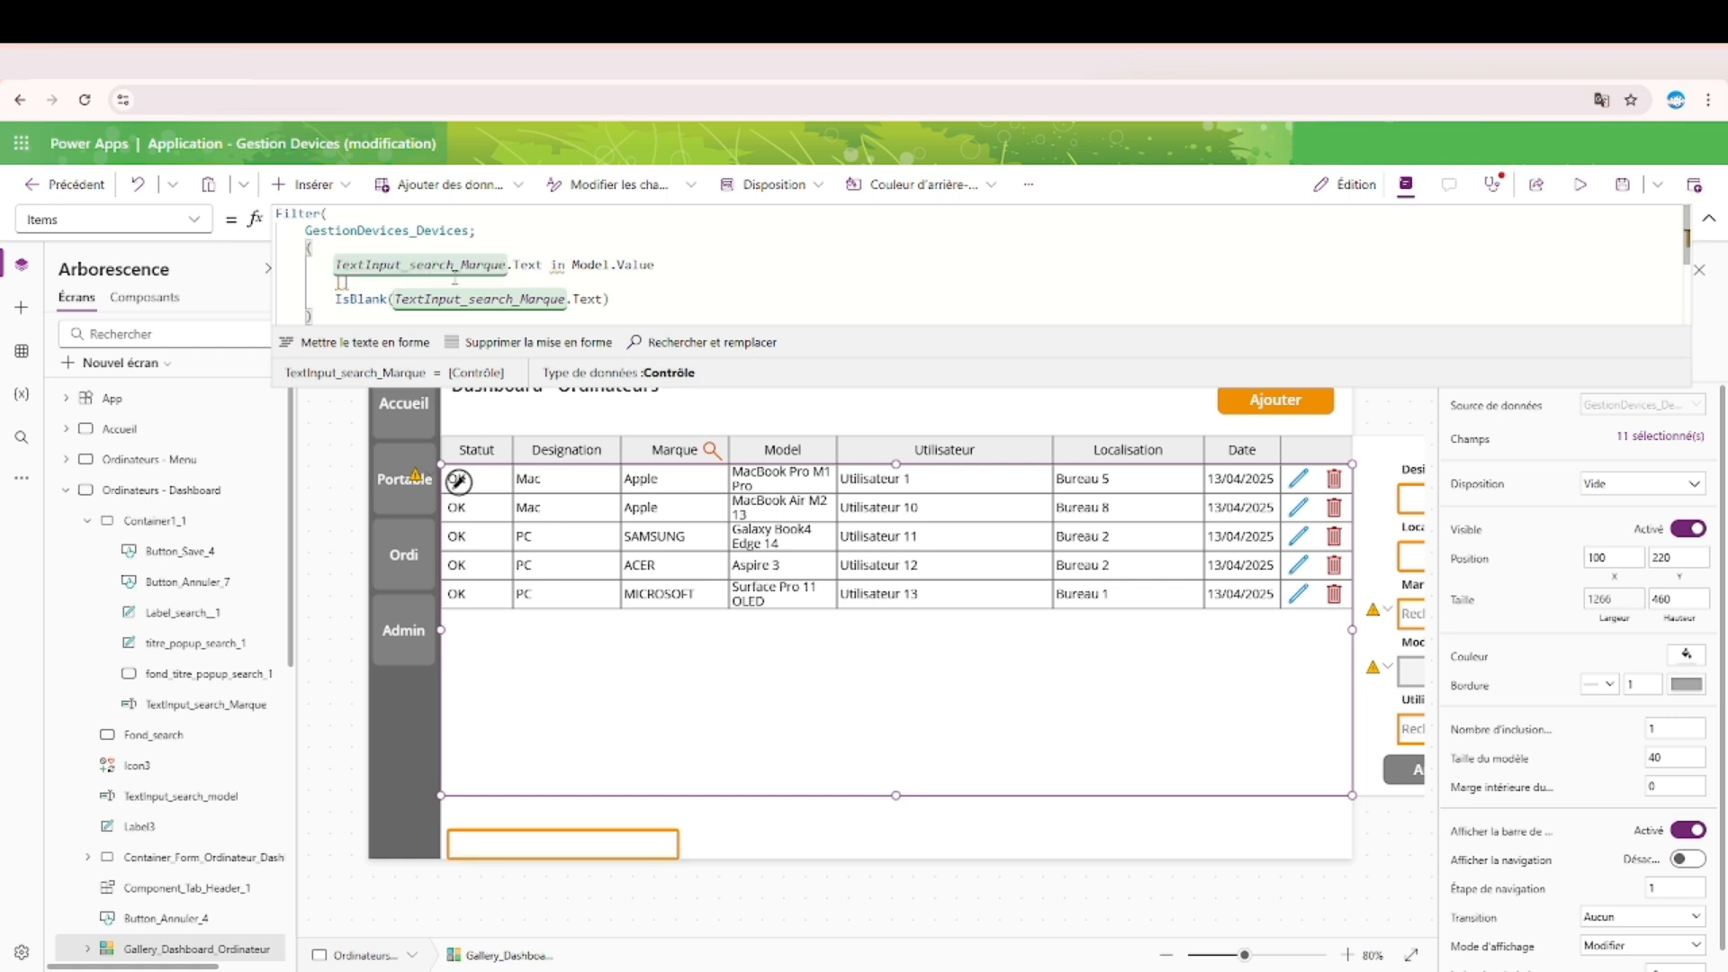
# Preview the app, test the popup search with "Mac", reopen the popup from the Marque search icon, and return to editing.
pyautogui.click(1580, 184)
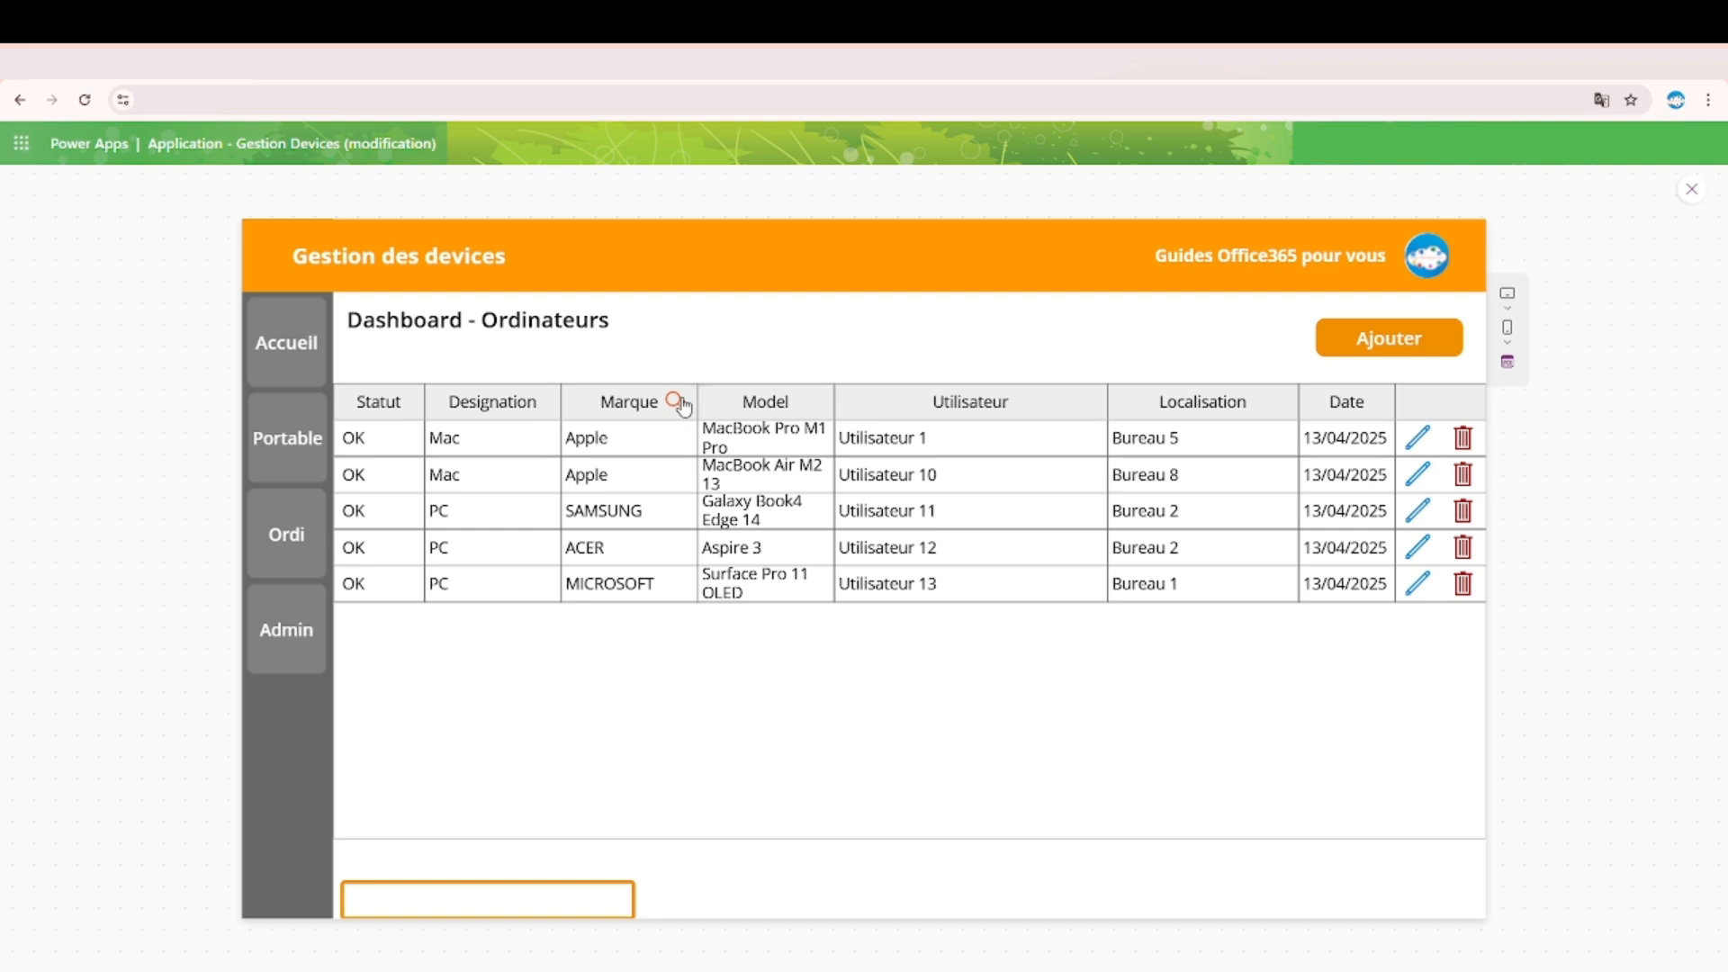
pyautogui.click(677, 402)
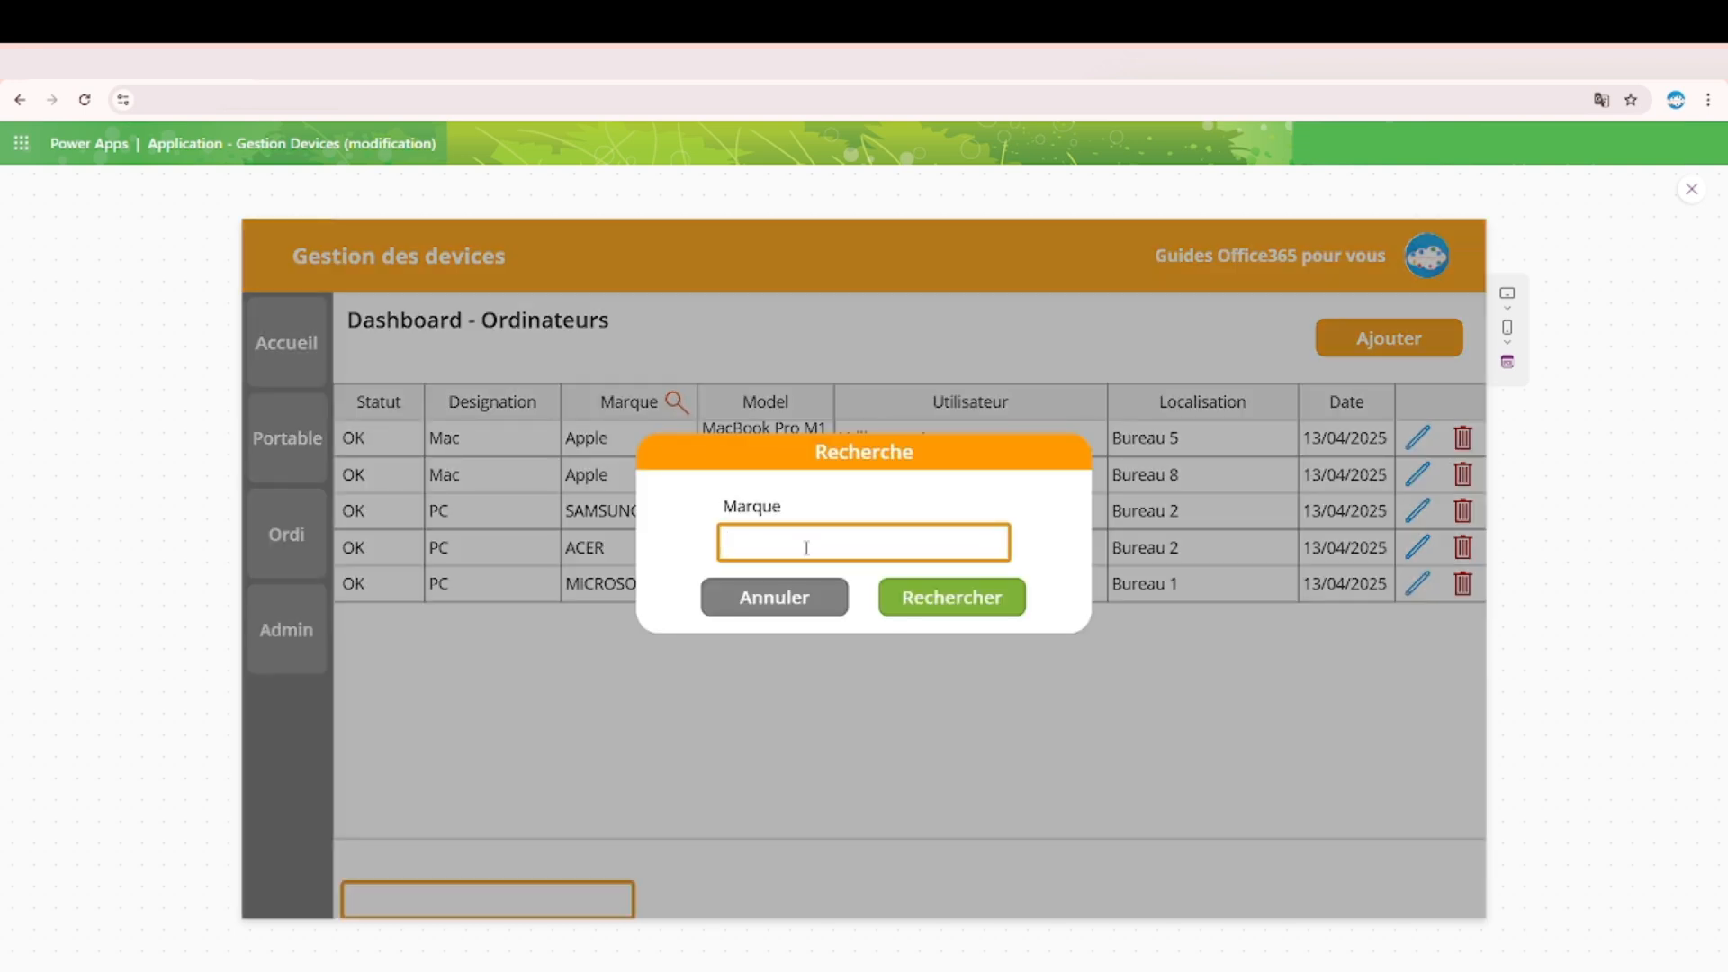
pyautogui.write('Mac')
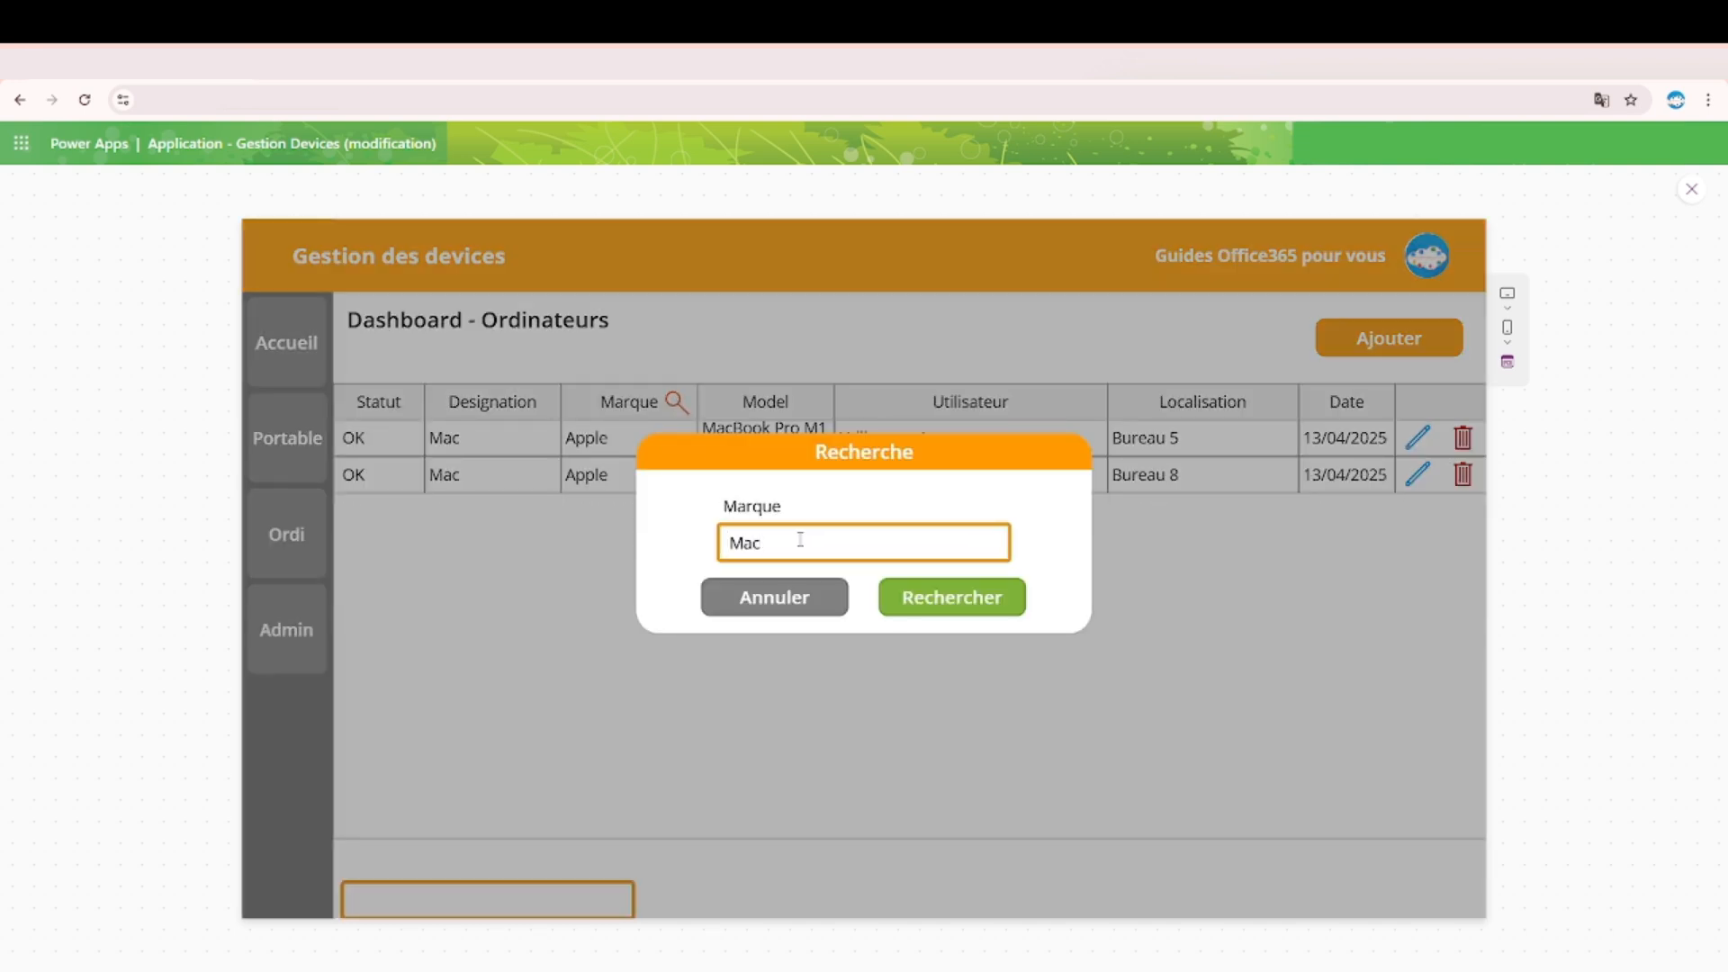
pyautogui.click(944, 605)
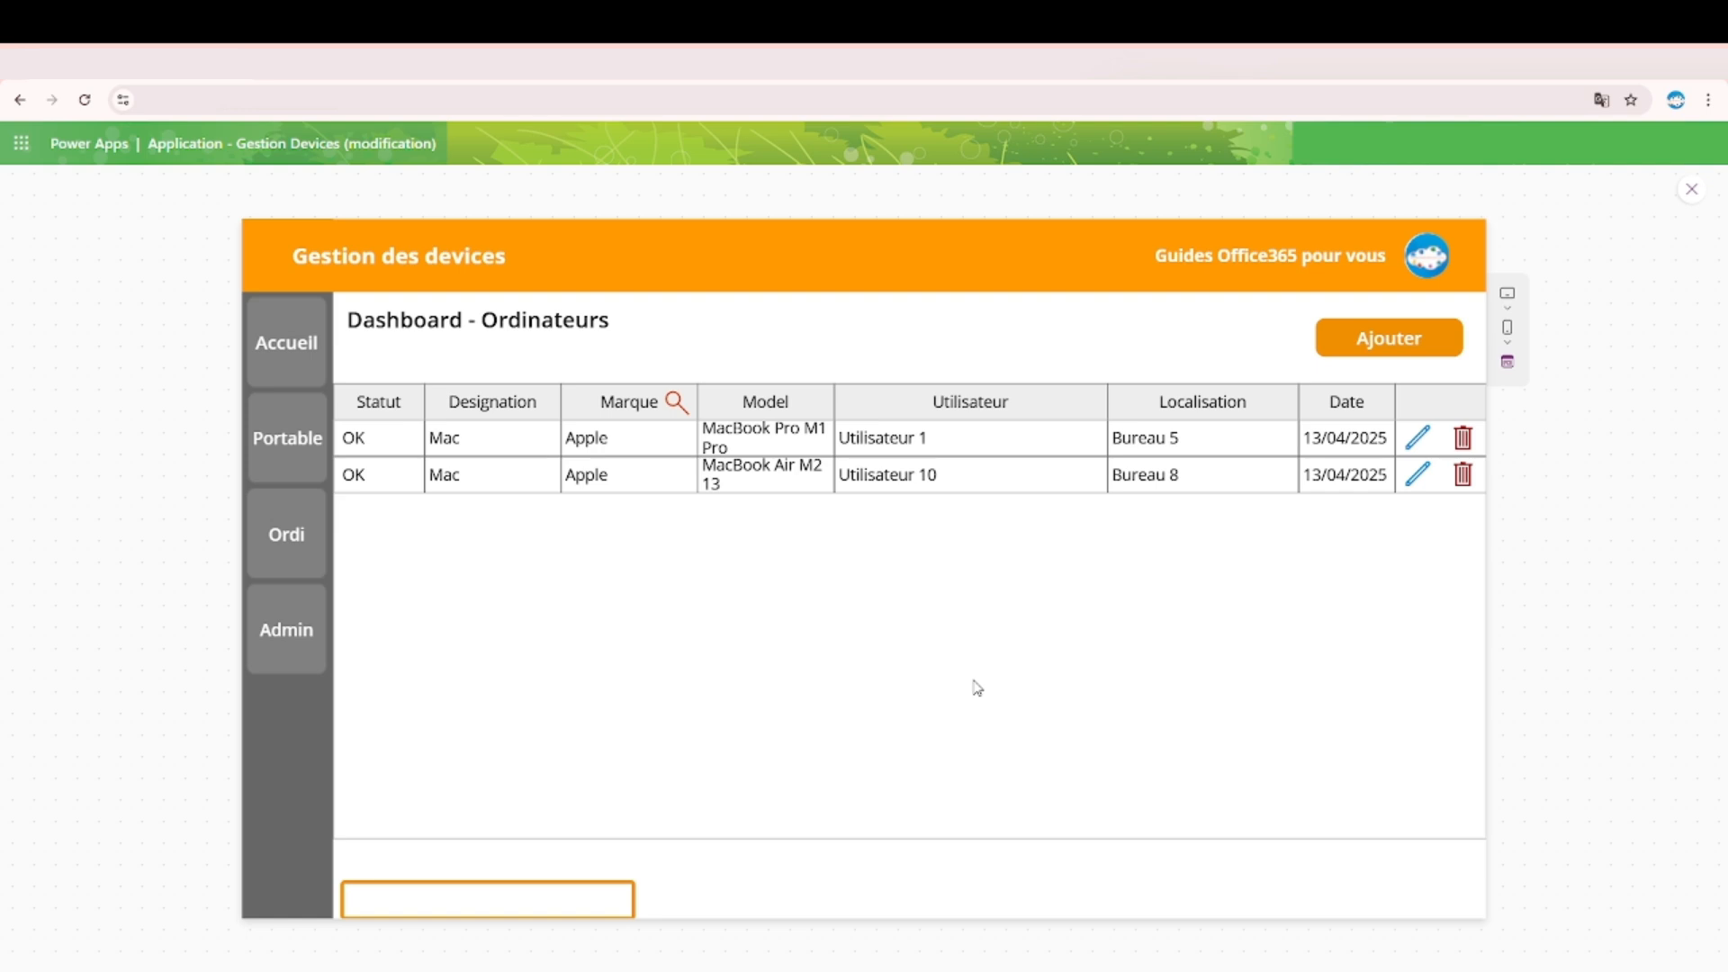
pyautogui.click(673, 403)
pyautogui.click(1692, 190)
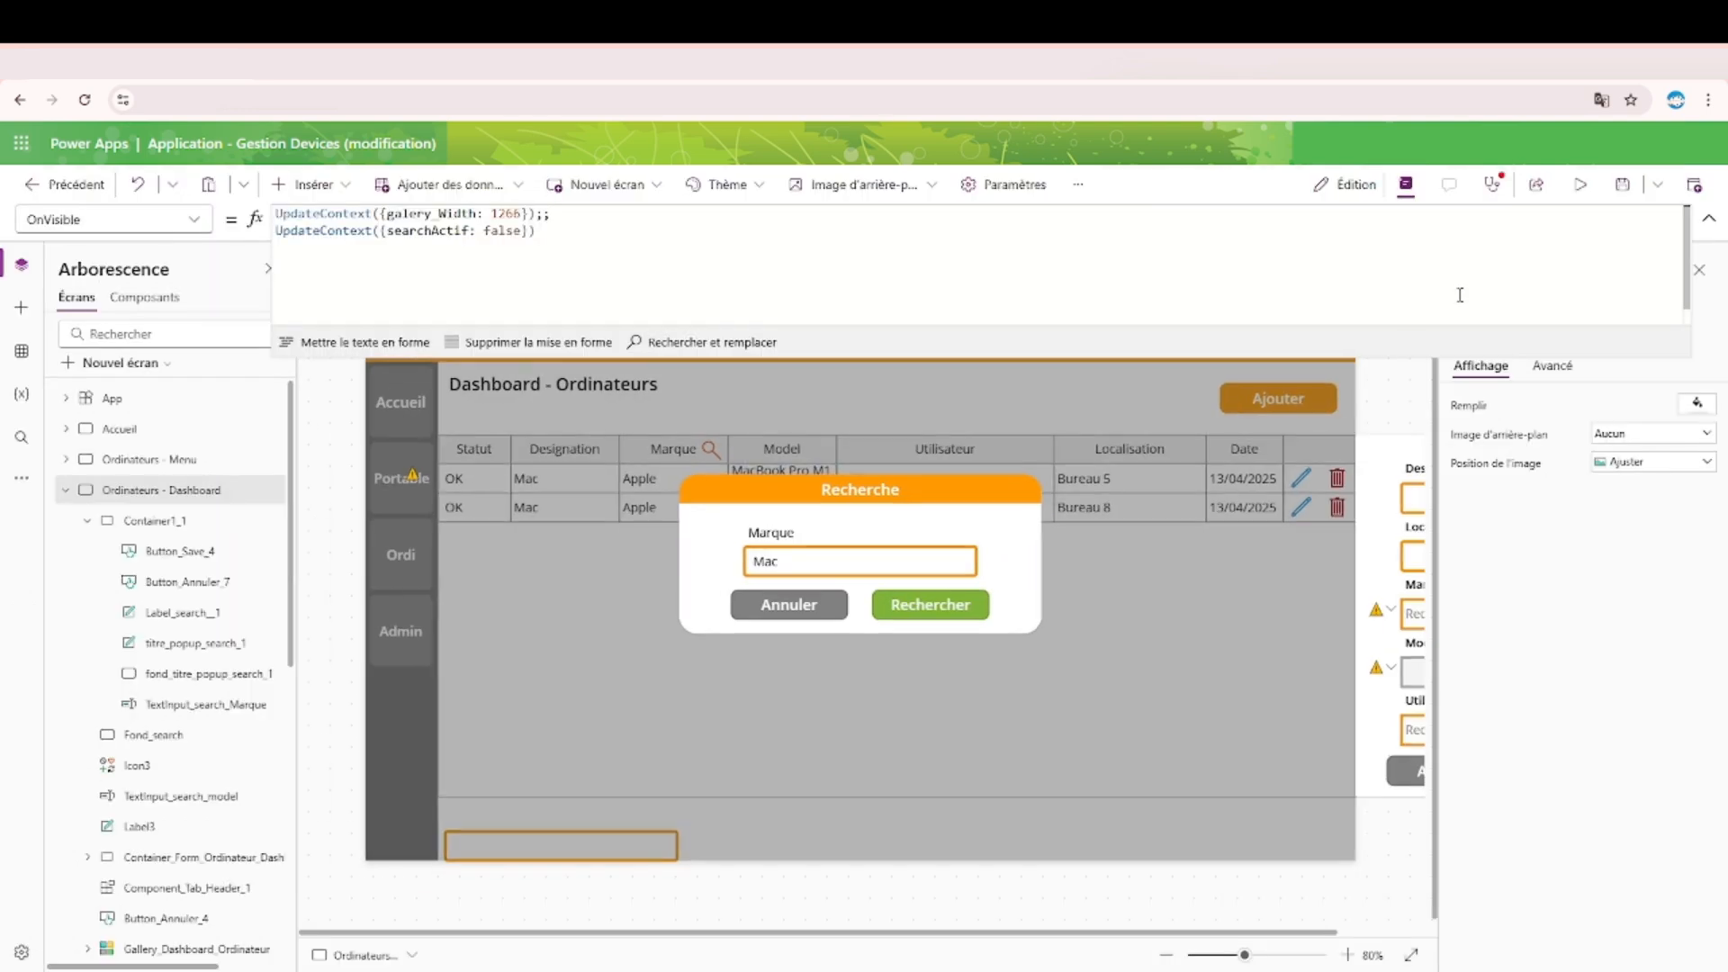
# Review the Rechercher button's OnSelect formula, and preview dismissing the Recherche popup with its Annuler button.
pyautogui.click(940, 598)
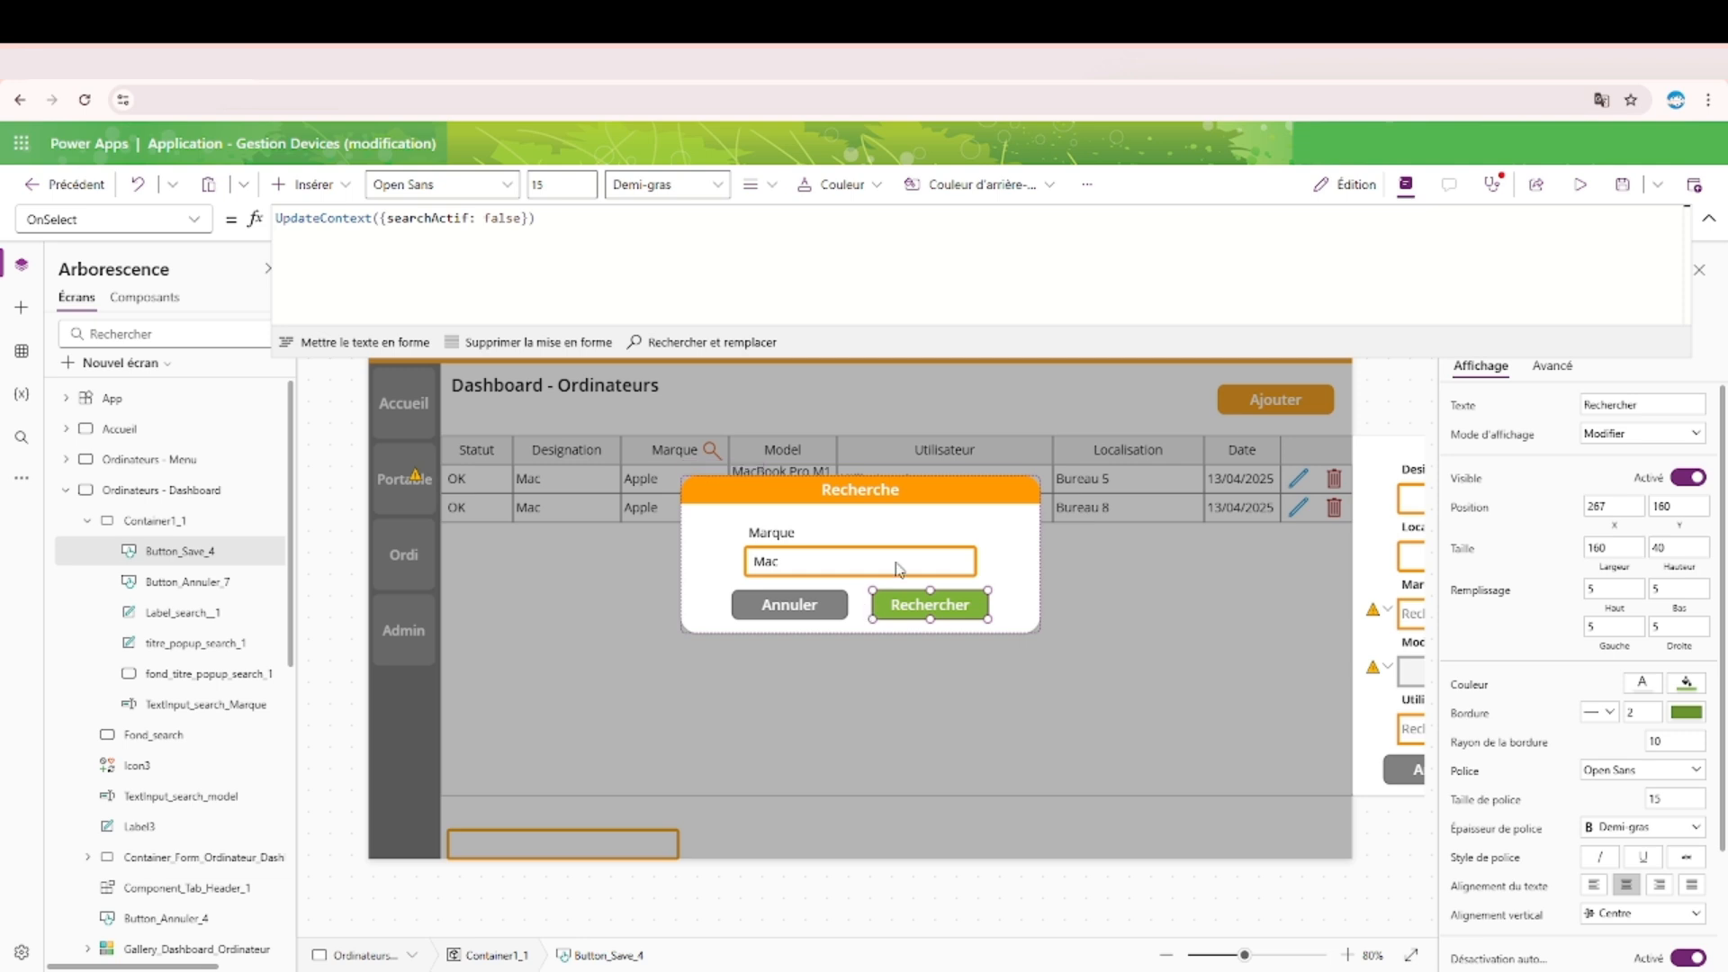
pyautogui.click(1708, 219)
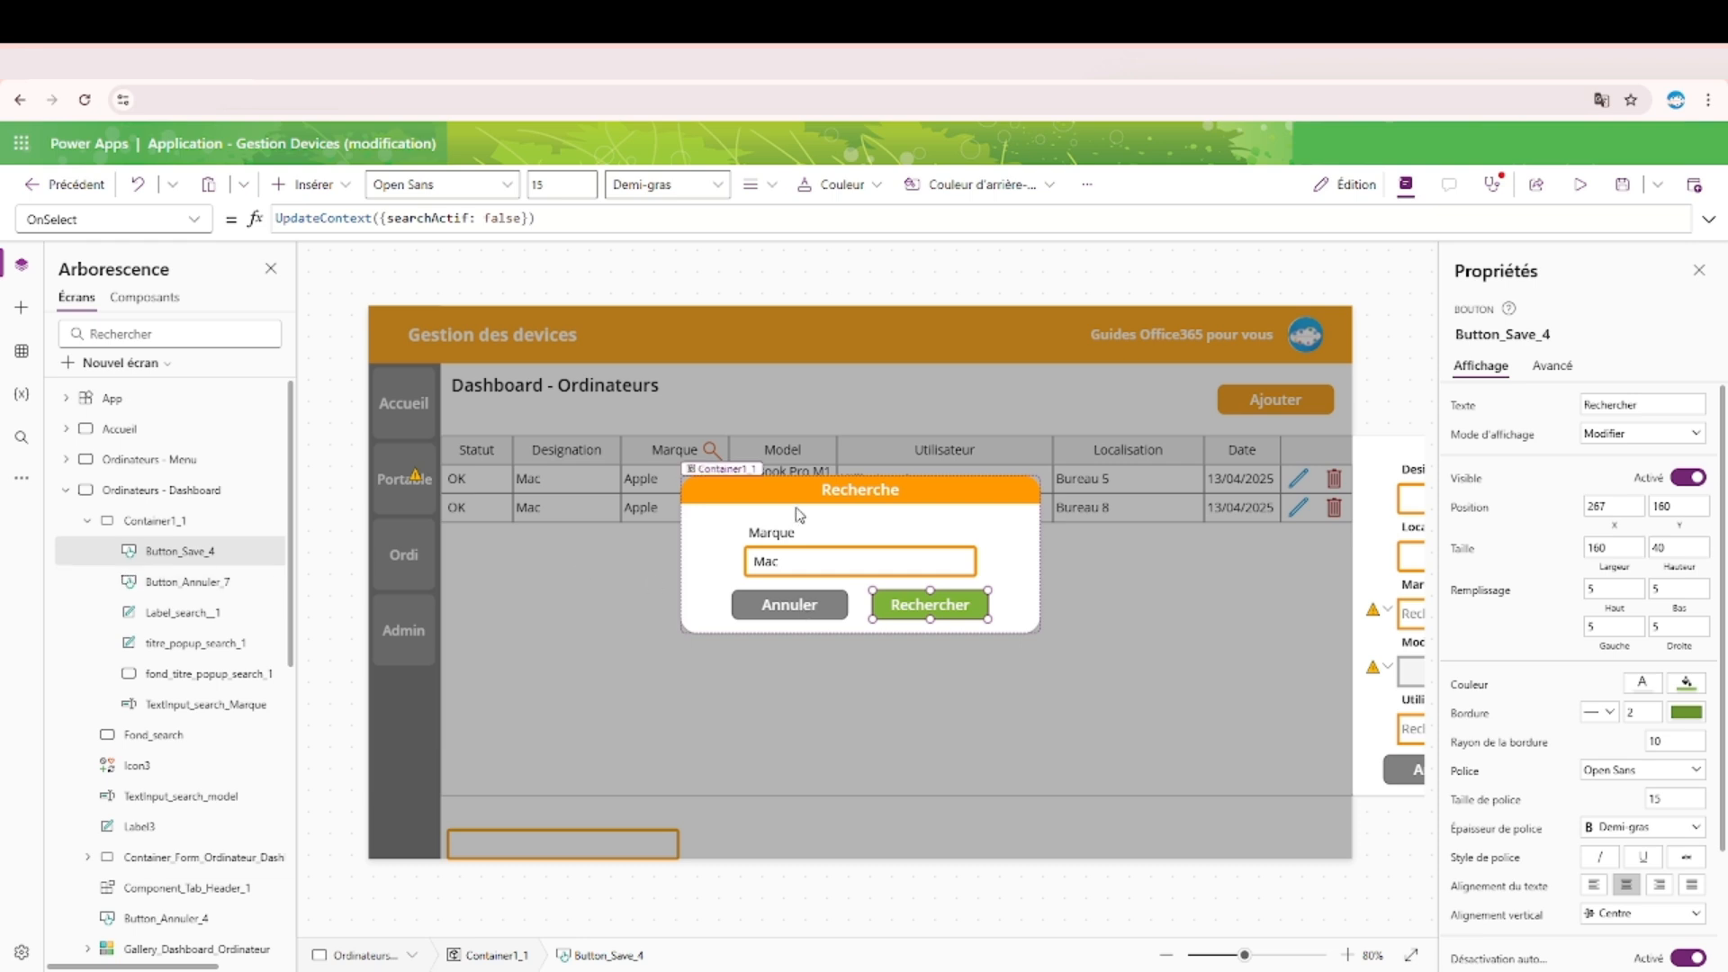
pyautogui.click(1579, 187)
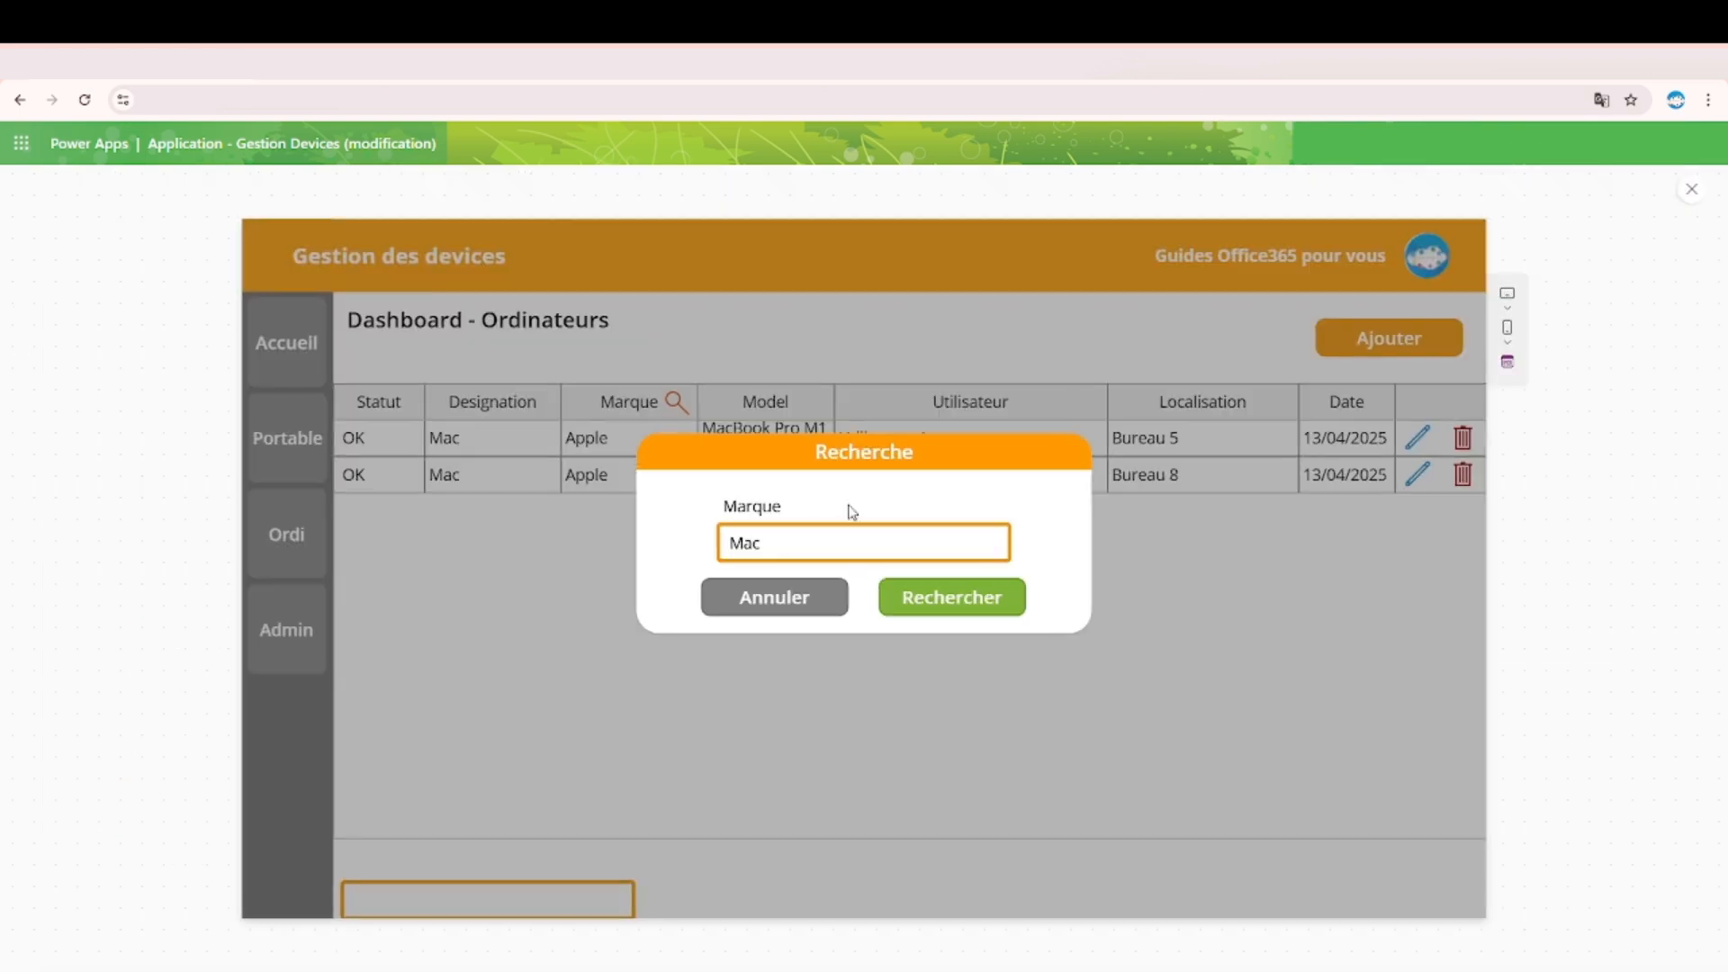
pyautogui.click(774, 598)
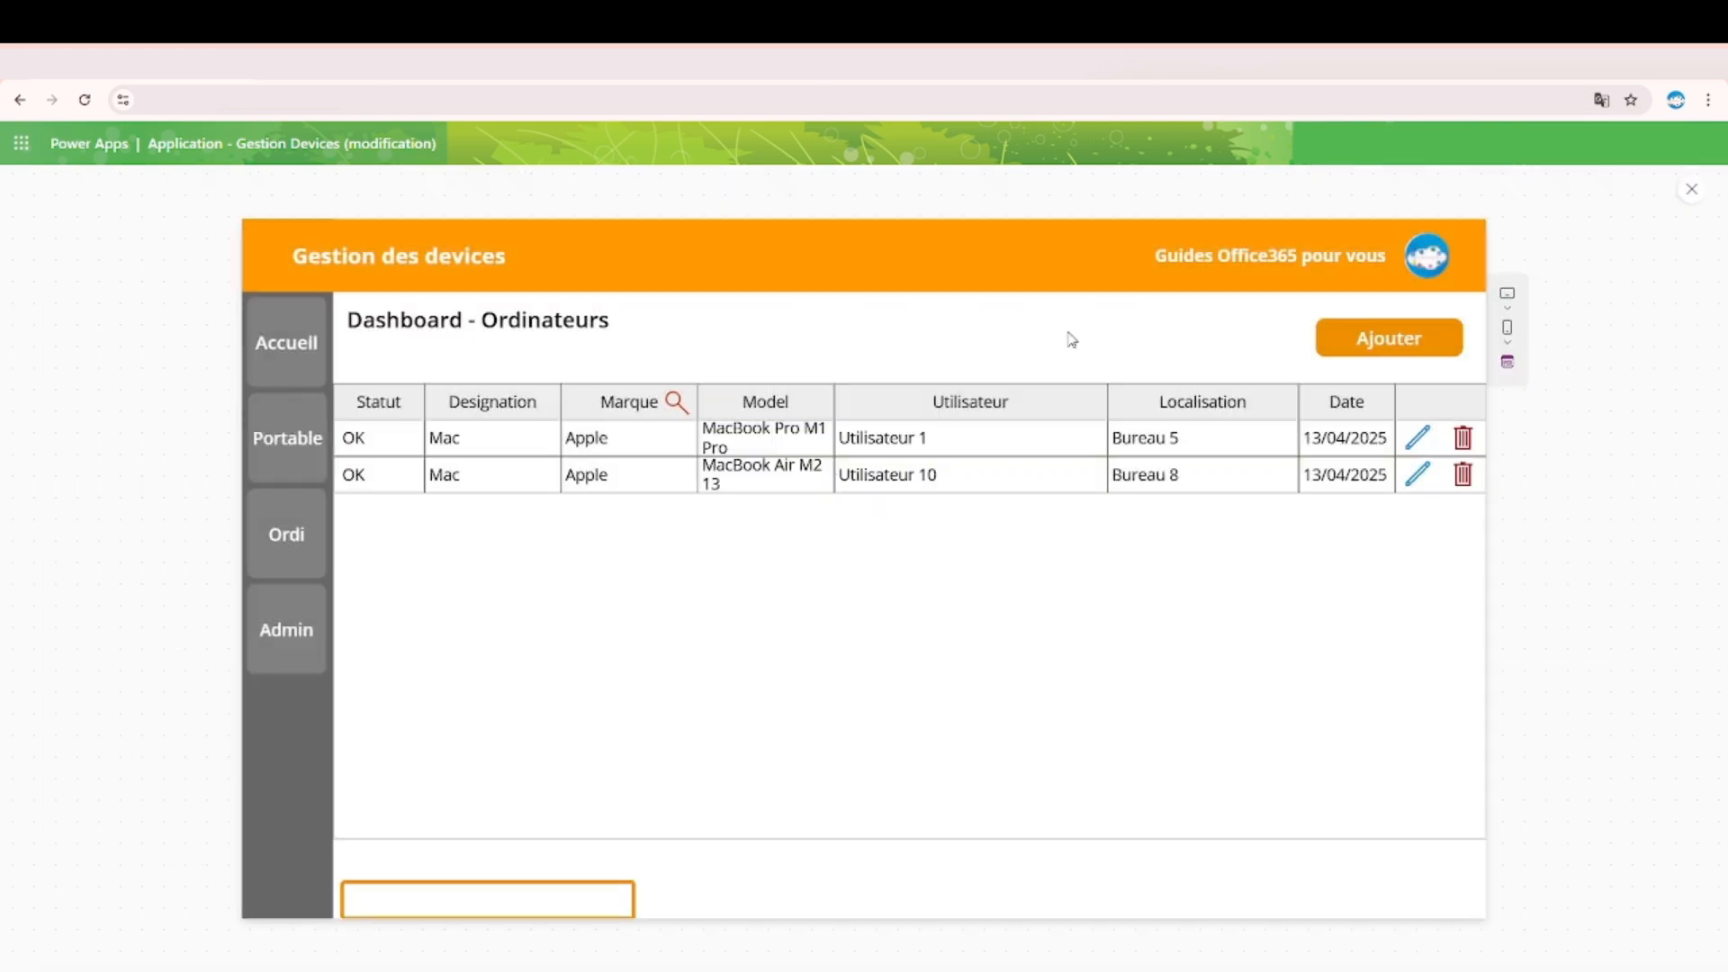
pyautogui.click(1690, 191)
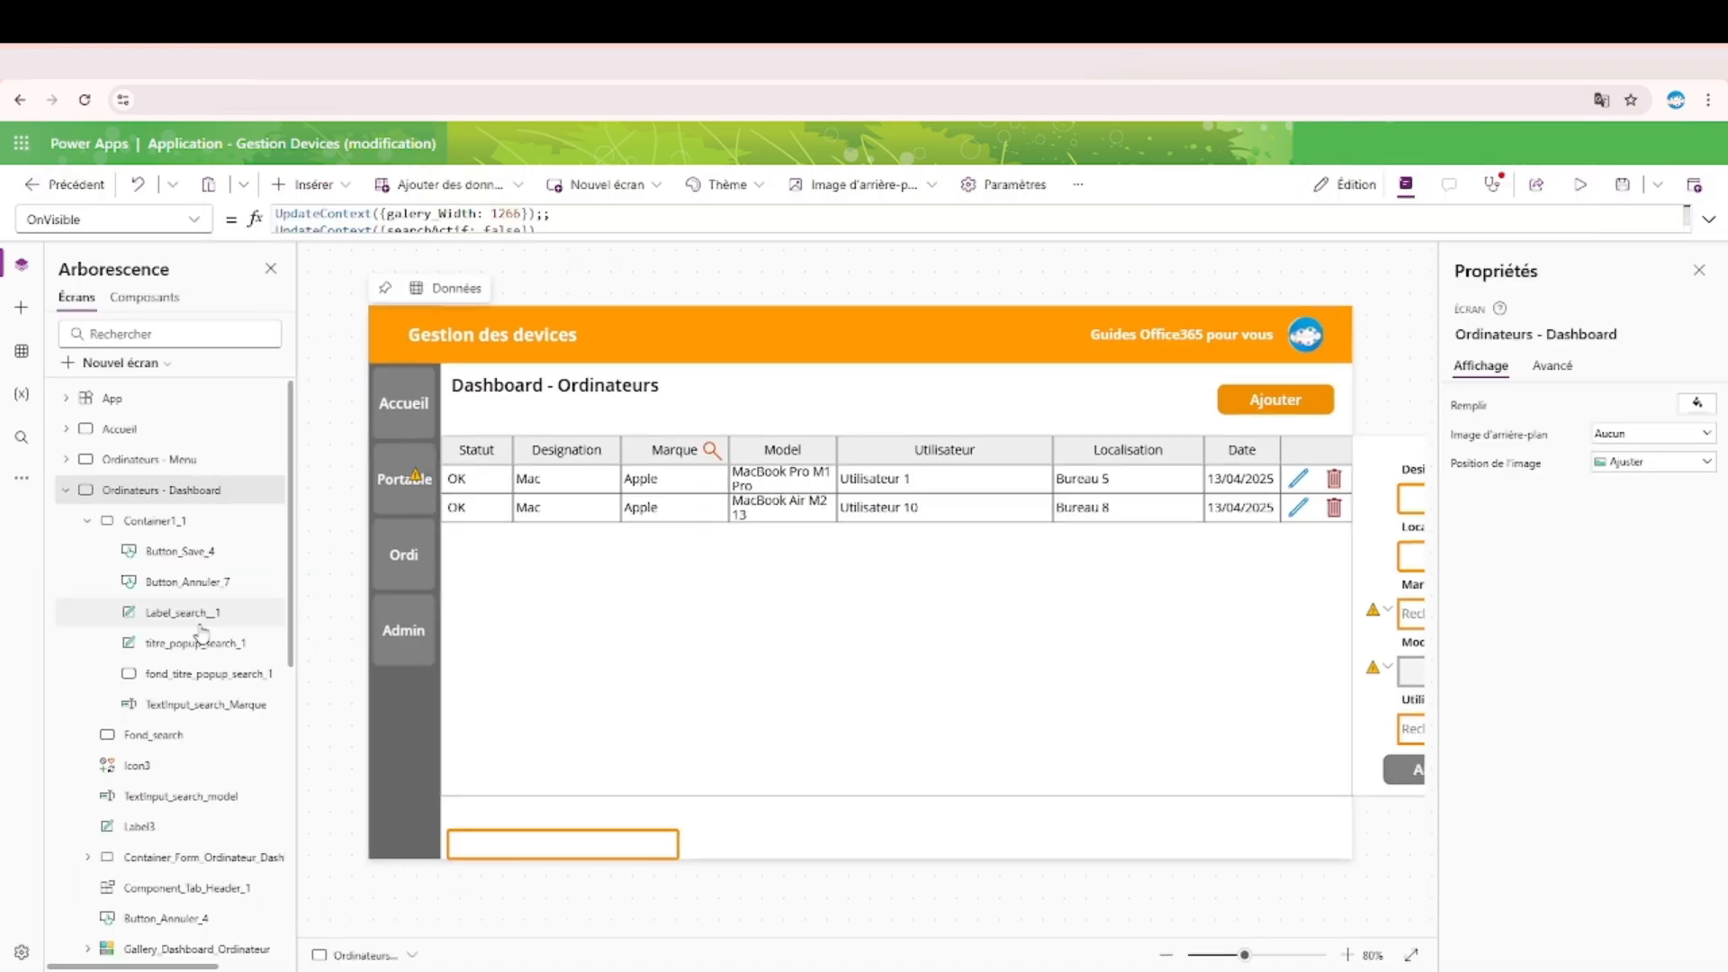
# Preview the app, open the Recherche popup from the Marque search icon, and return to editing.
pyautogui.click(1581, 185)
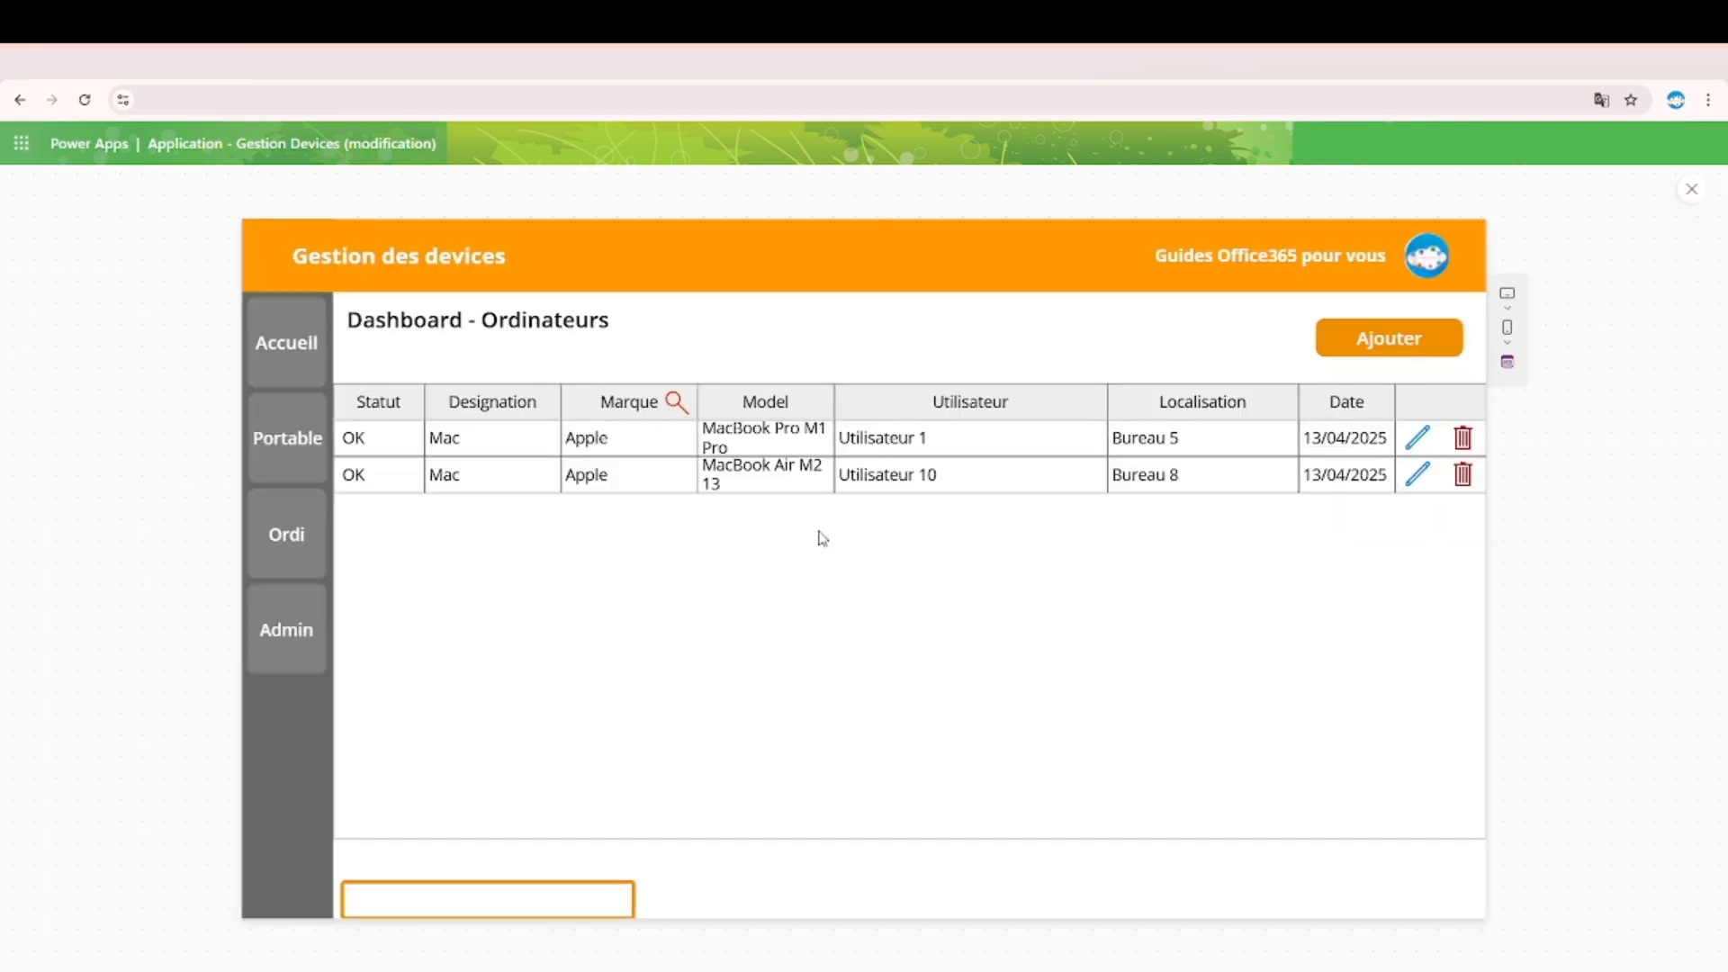
pyautogui.click(677, 403)
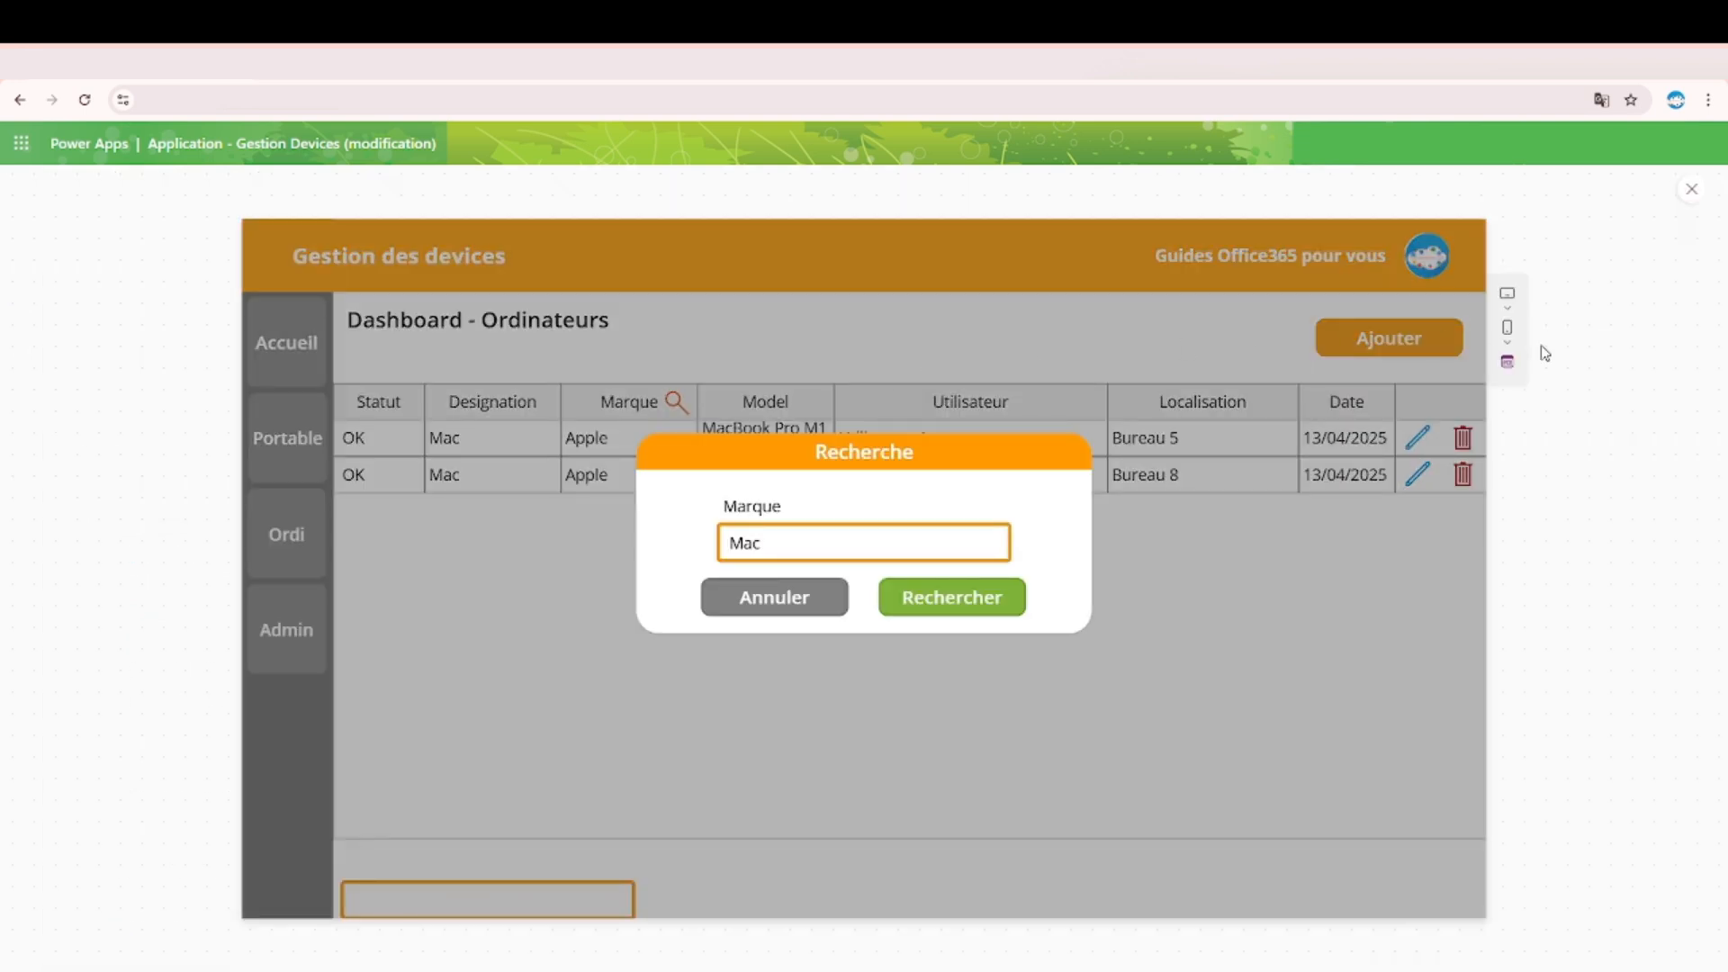
pyautogui.click(1690, 191)
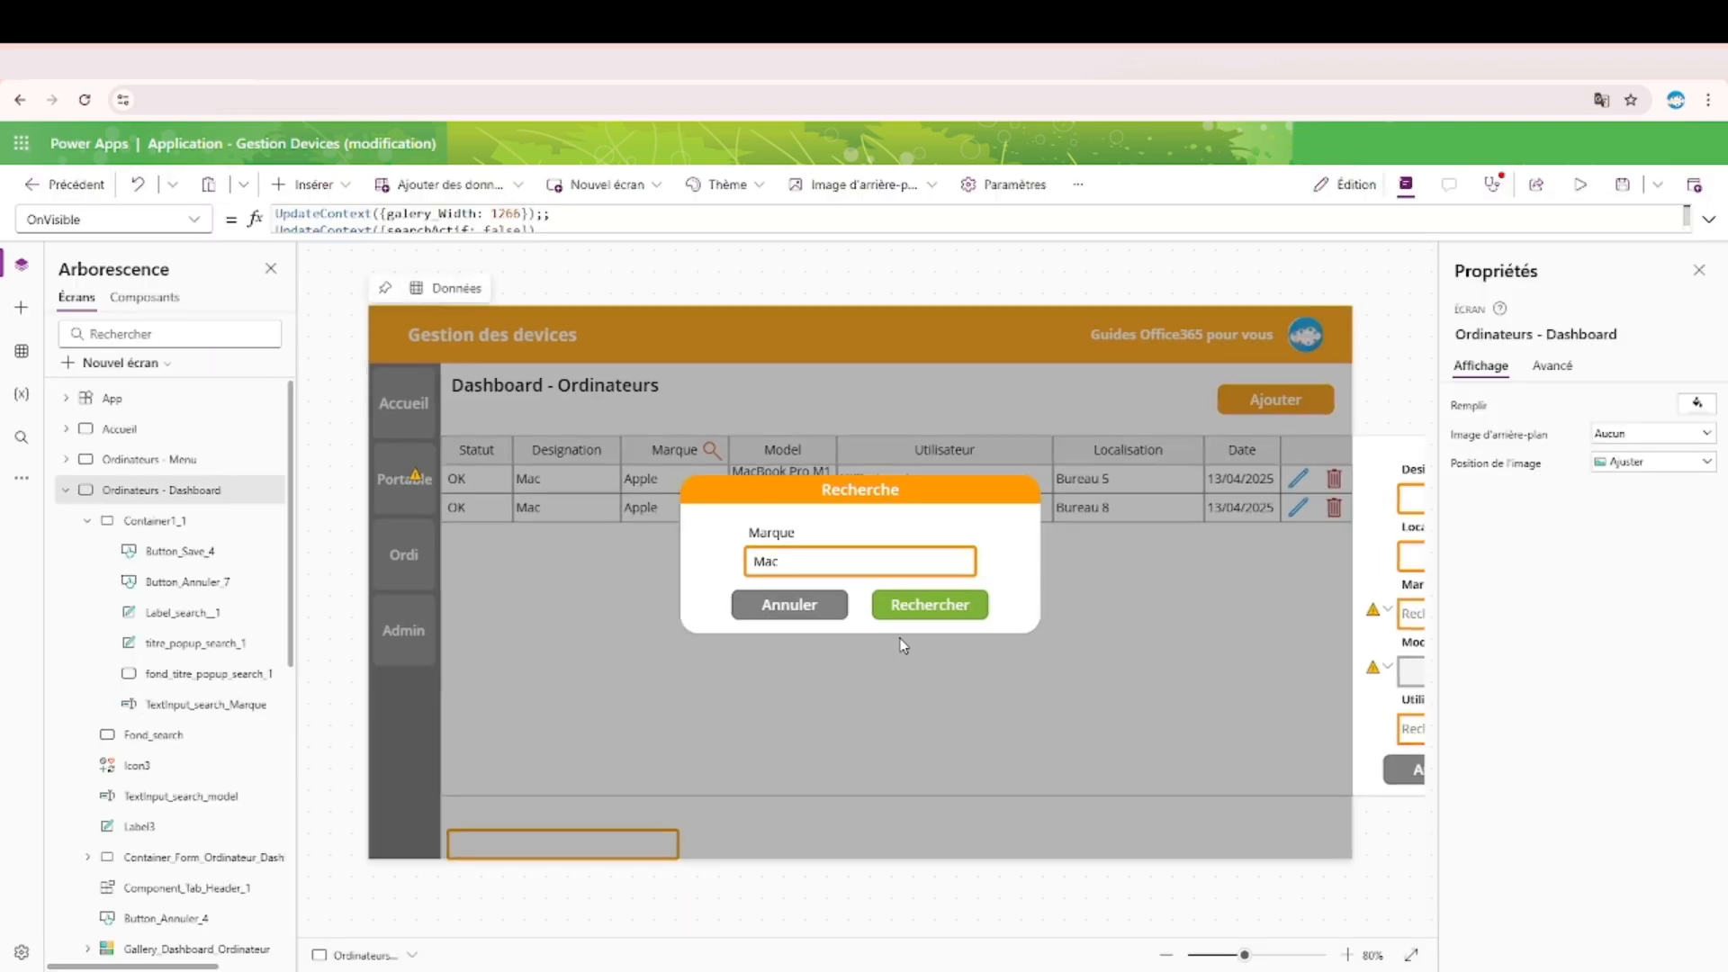
# Rename the popup container Container1_1 as Container_search_marque.
pyautogui.click(880, 565)
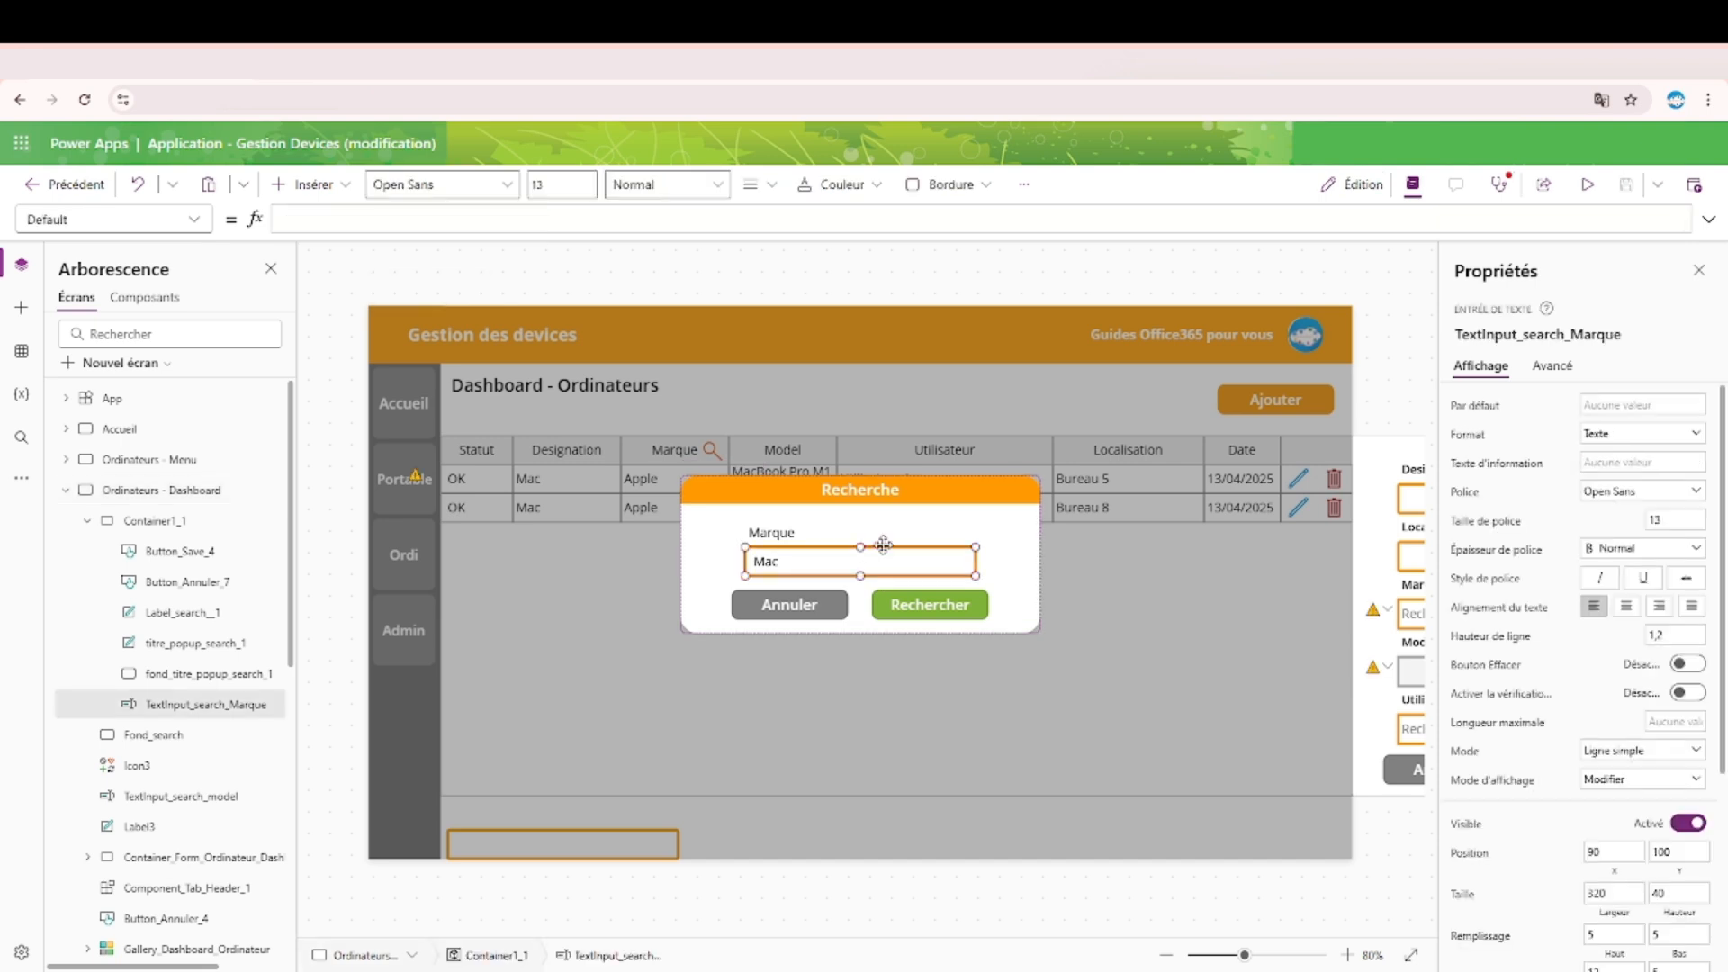
pyautogui.click(89, 521)
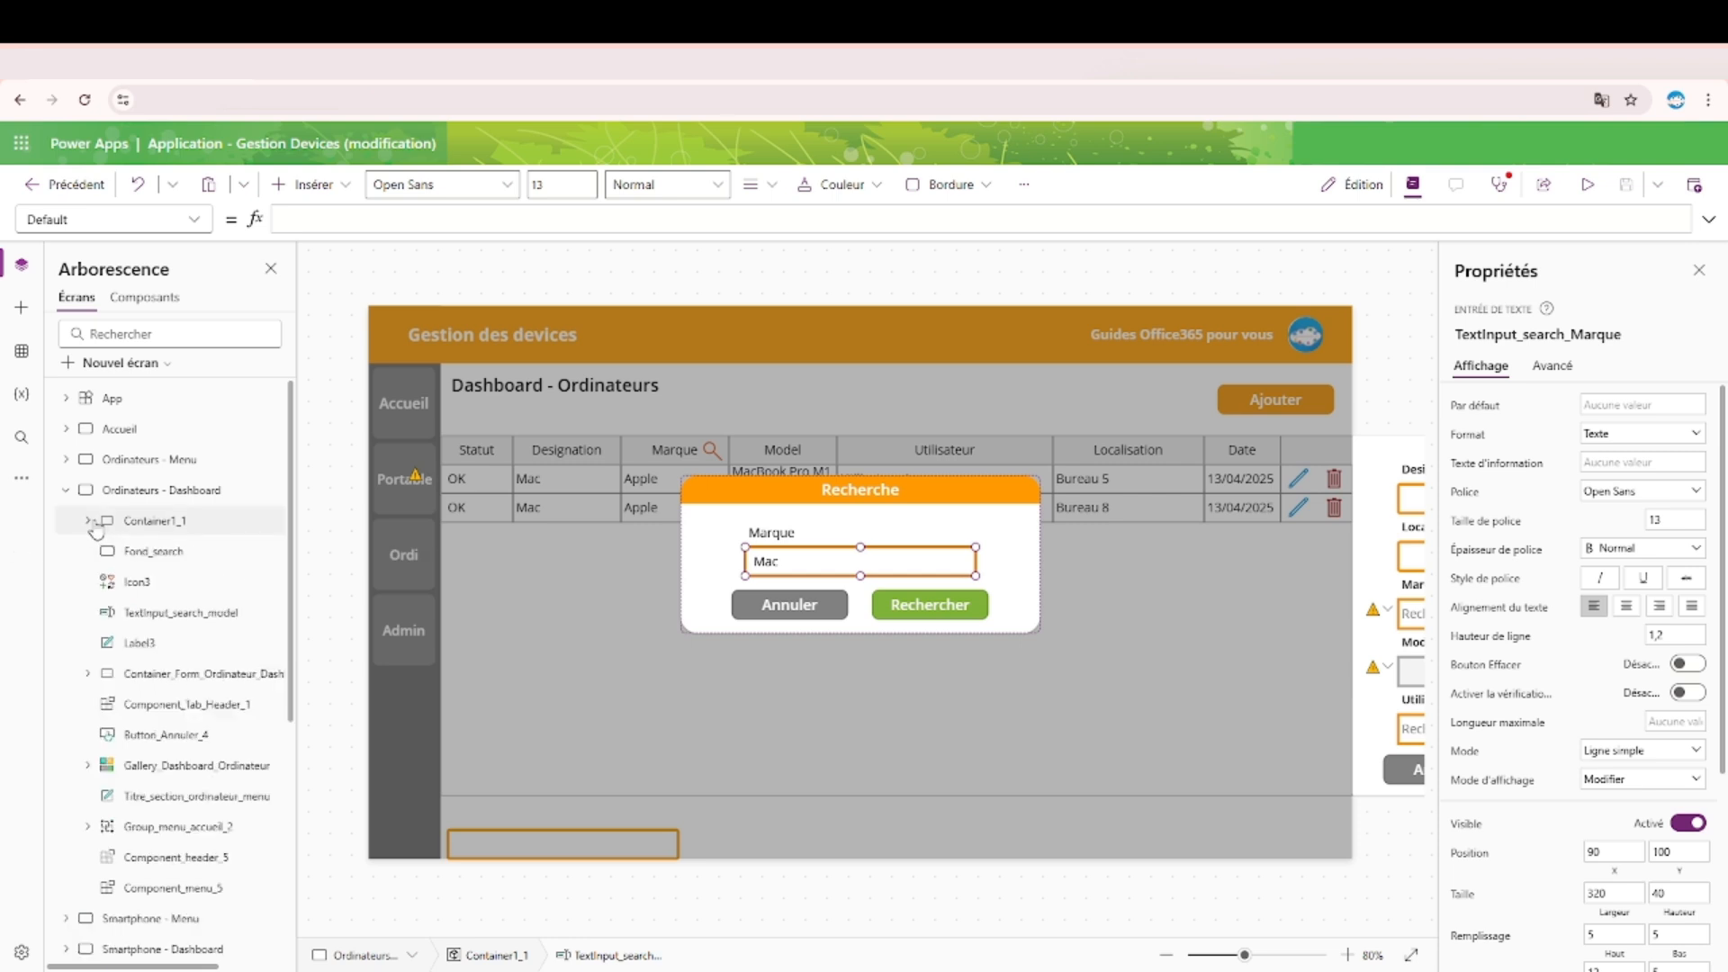
pyautogui.doubleClick(171, 521)
pyautogui.click(180, 520)
pyautogui.press('BackSpace')
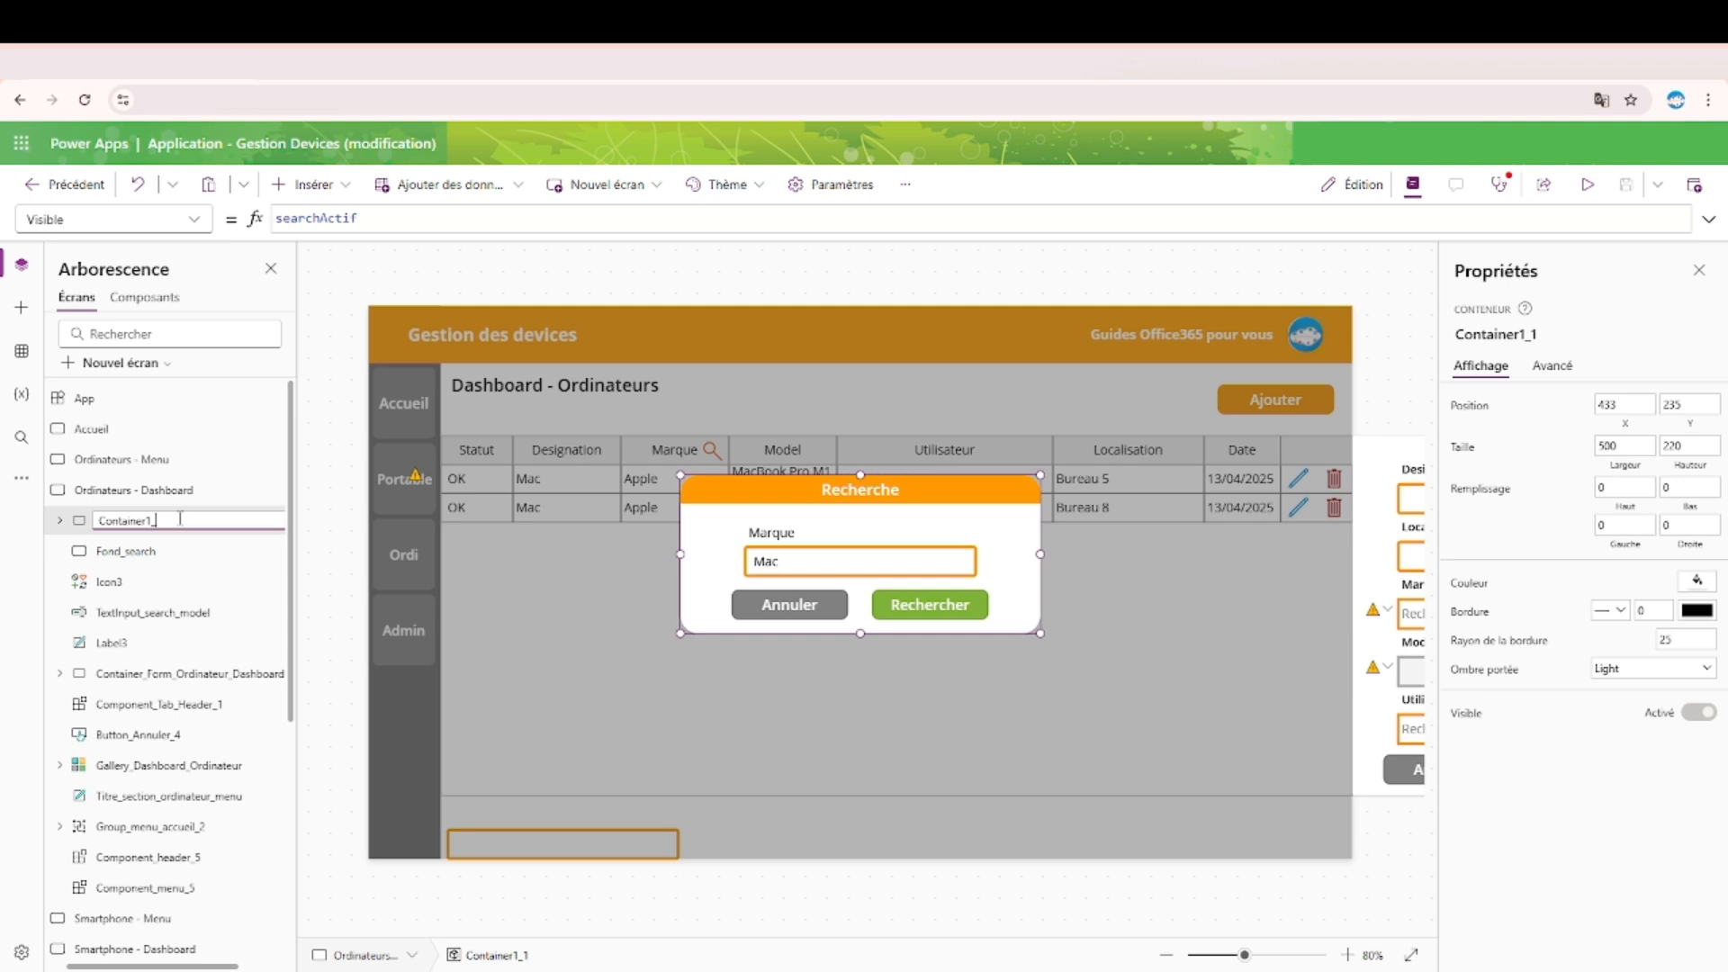
pyautogui.write('sera')
pyautogui.write('ch_marque')
pyautogui.press('Return')
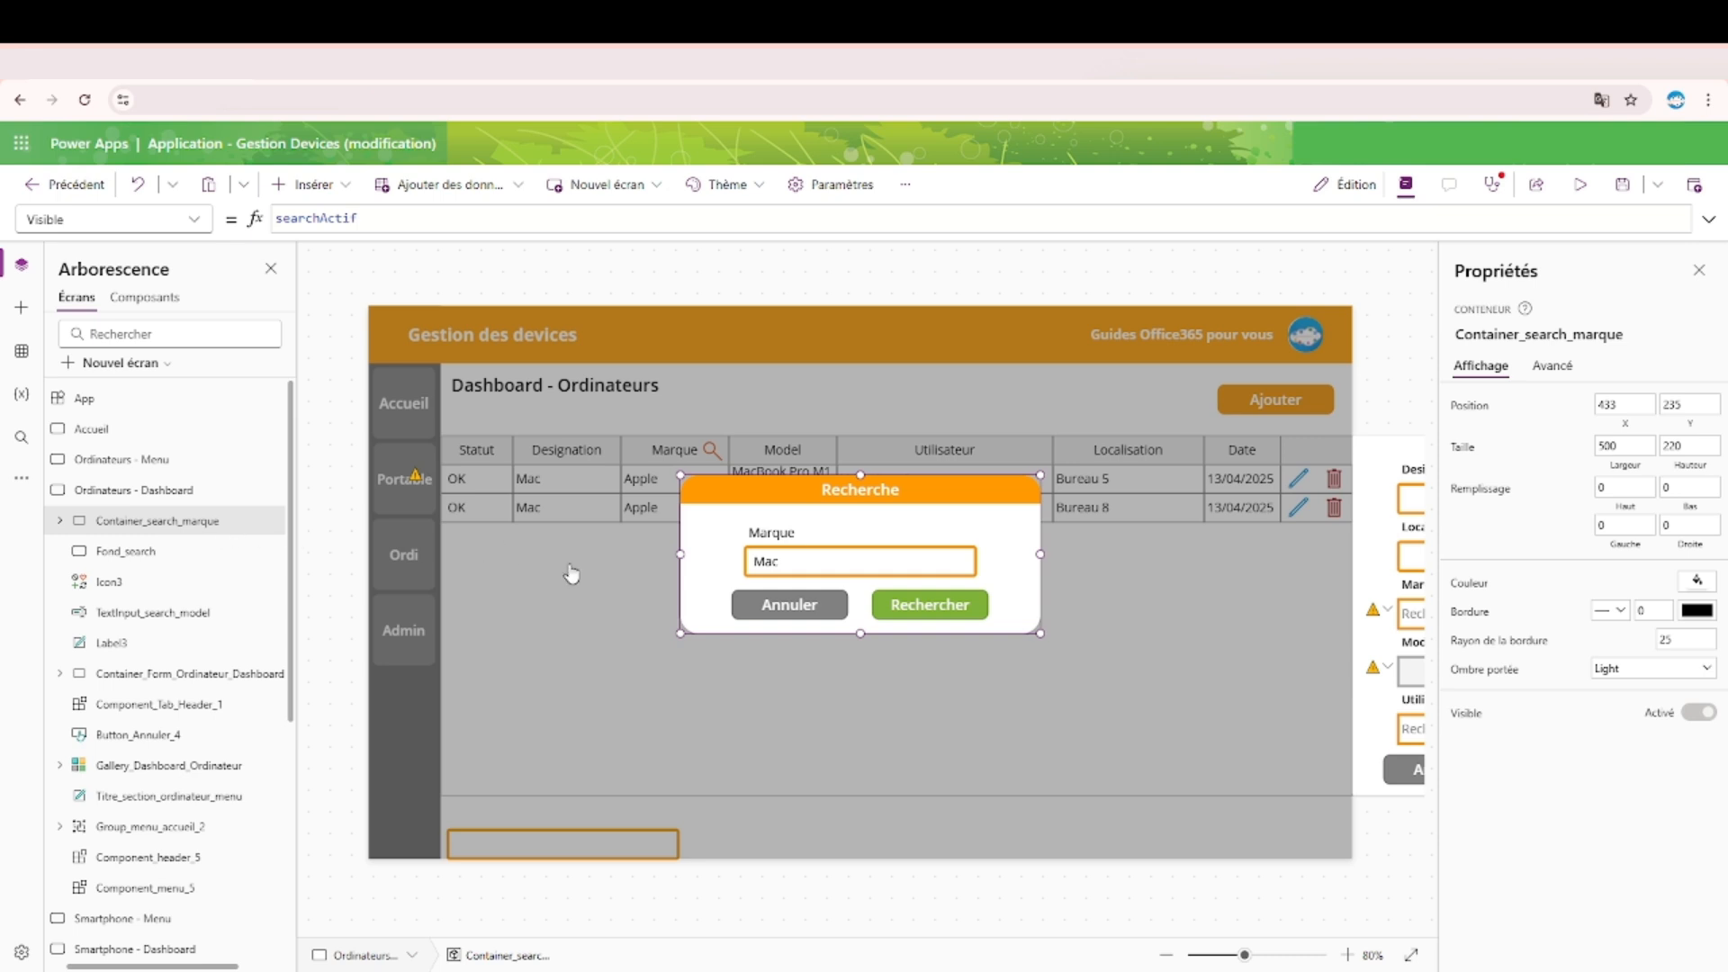
# Duplicate Container_search_marque directly on the Ordinateurs - Dashboard screen, deleting the copy nested inside the original container.
pyautogui.hotkey('ctrl', 'v')
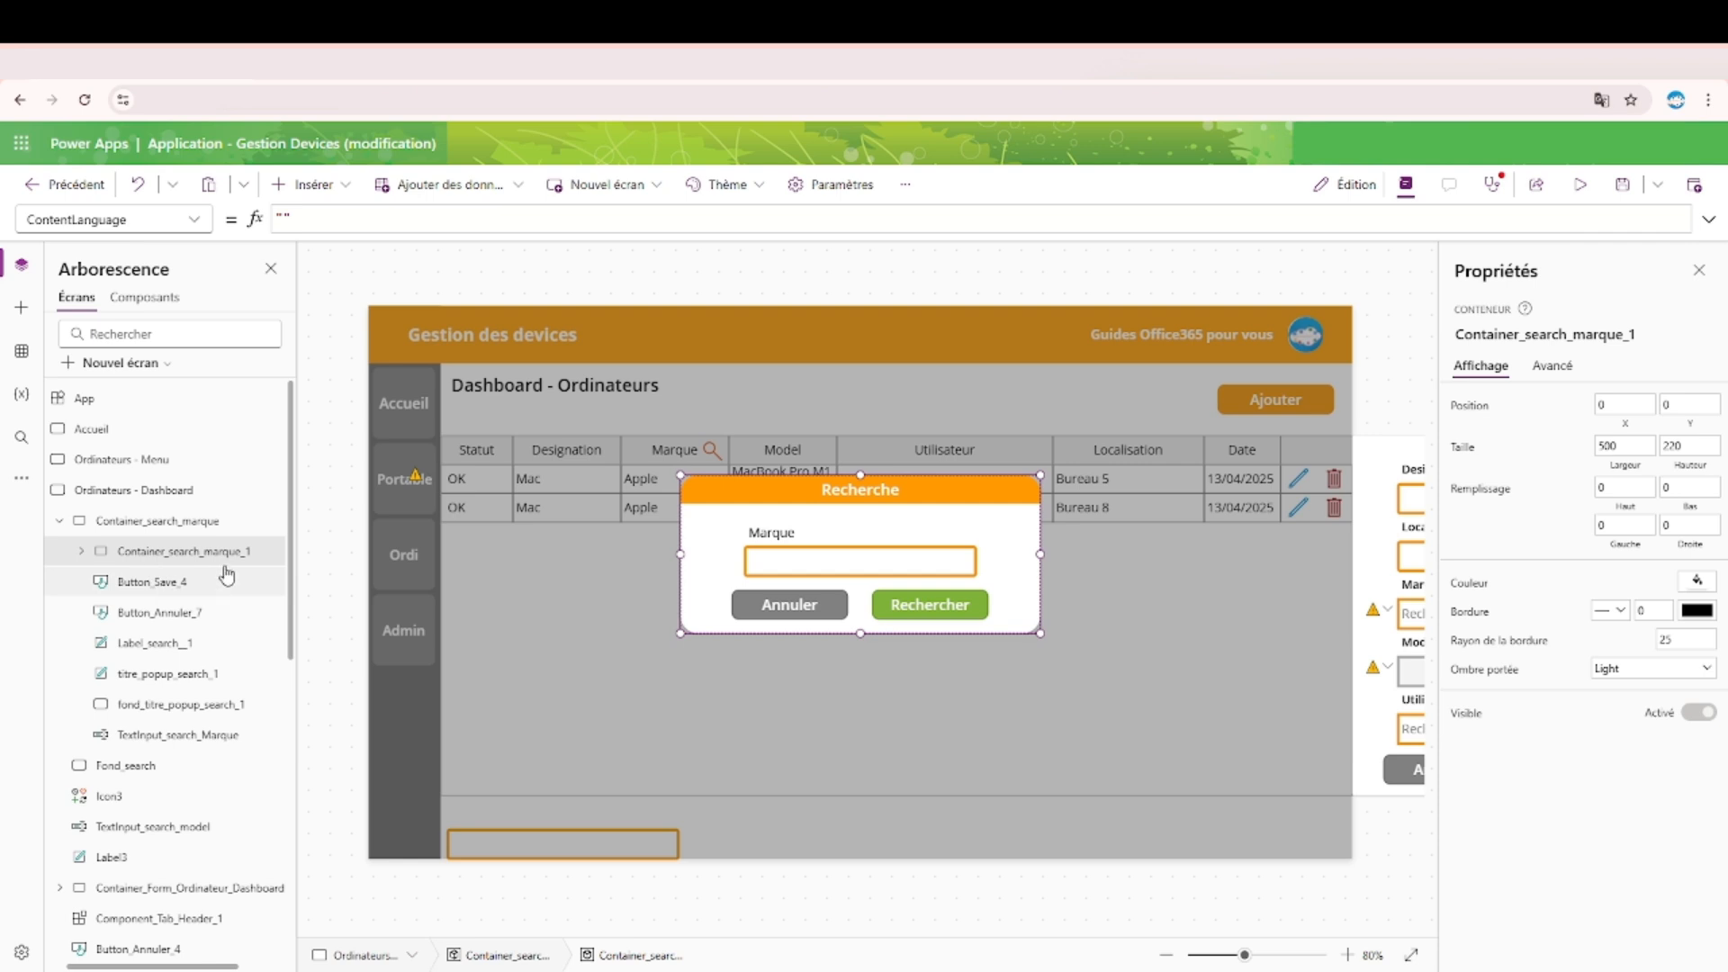
pyautogui.press('Delete')
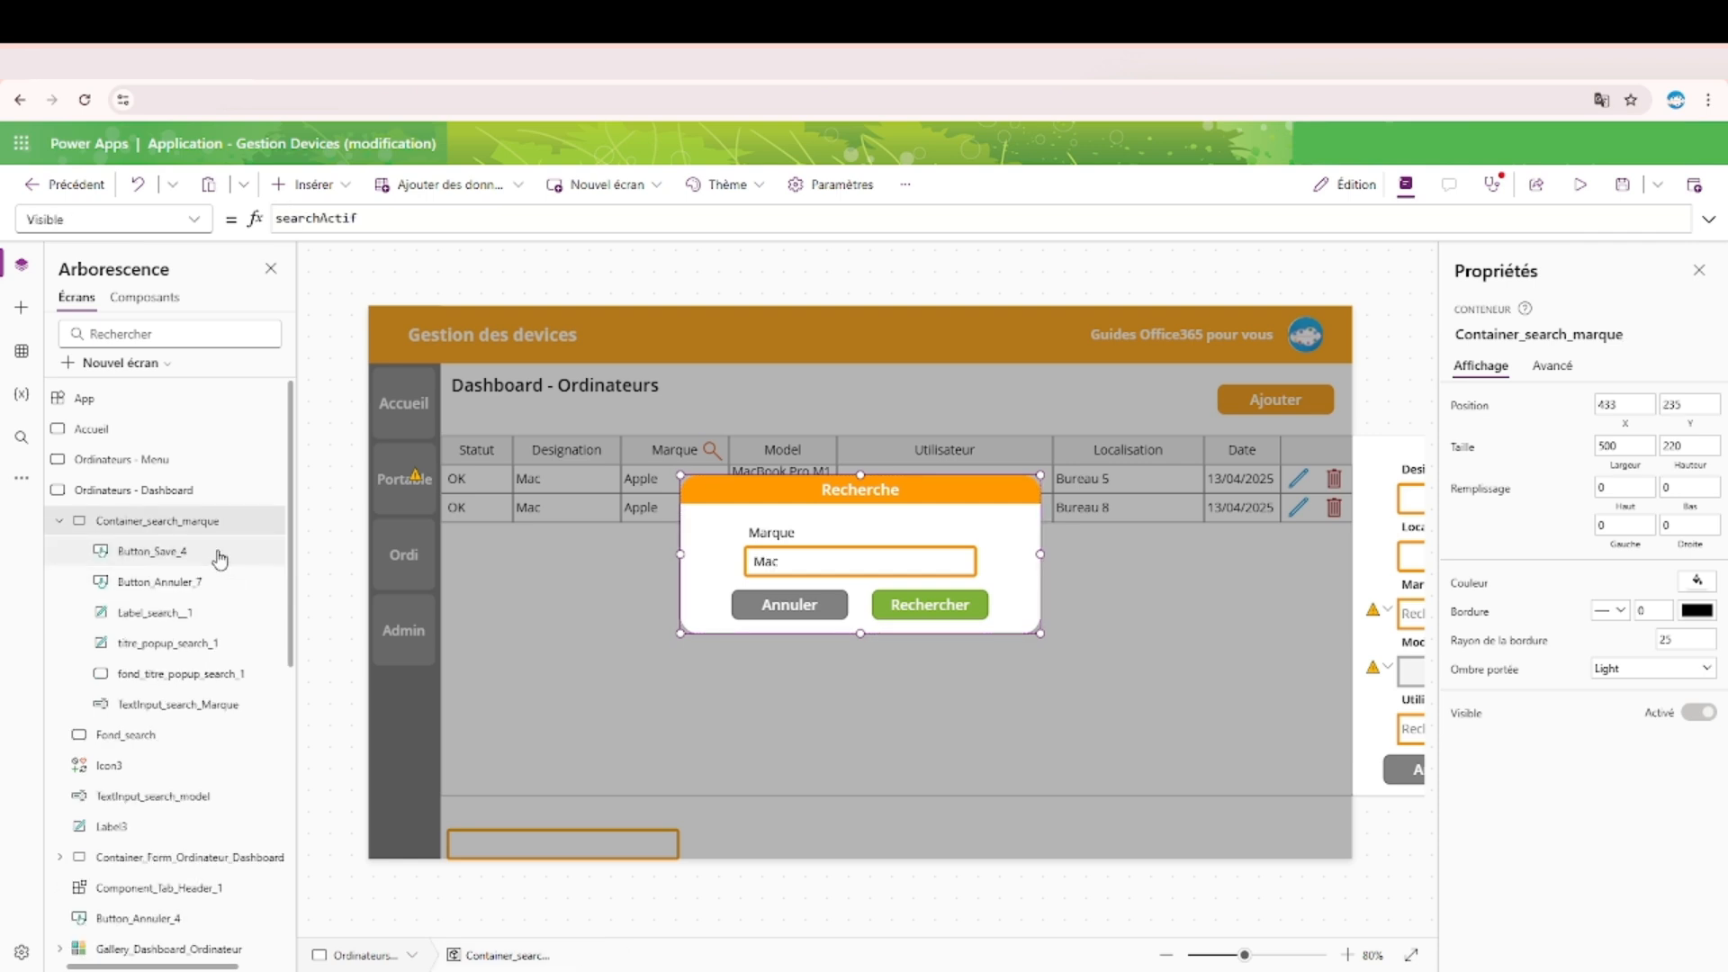
pyautogui.click(151, 495)
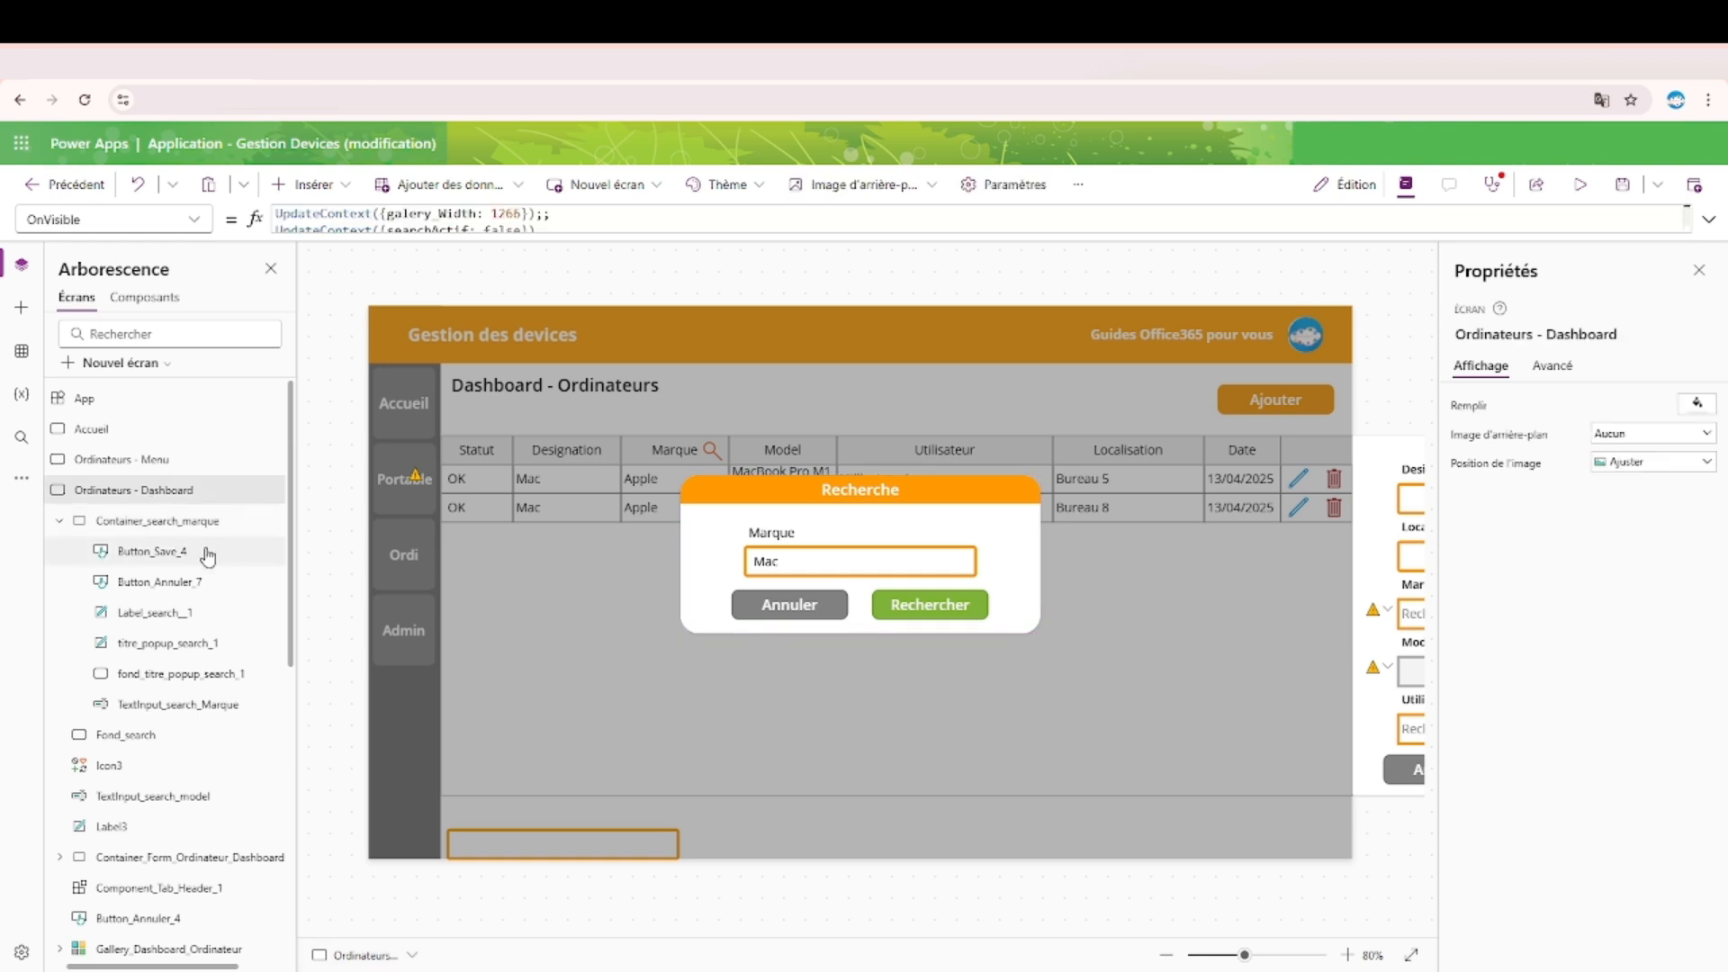
pyautogui.hotkey('ctrl', 'z')
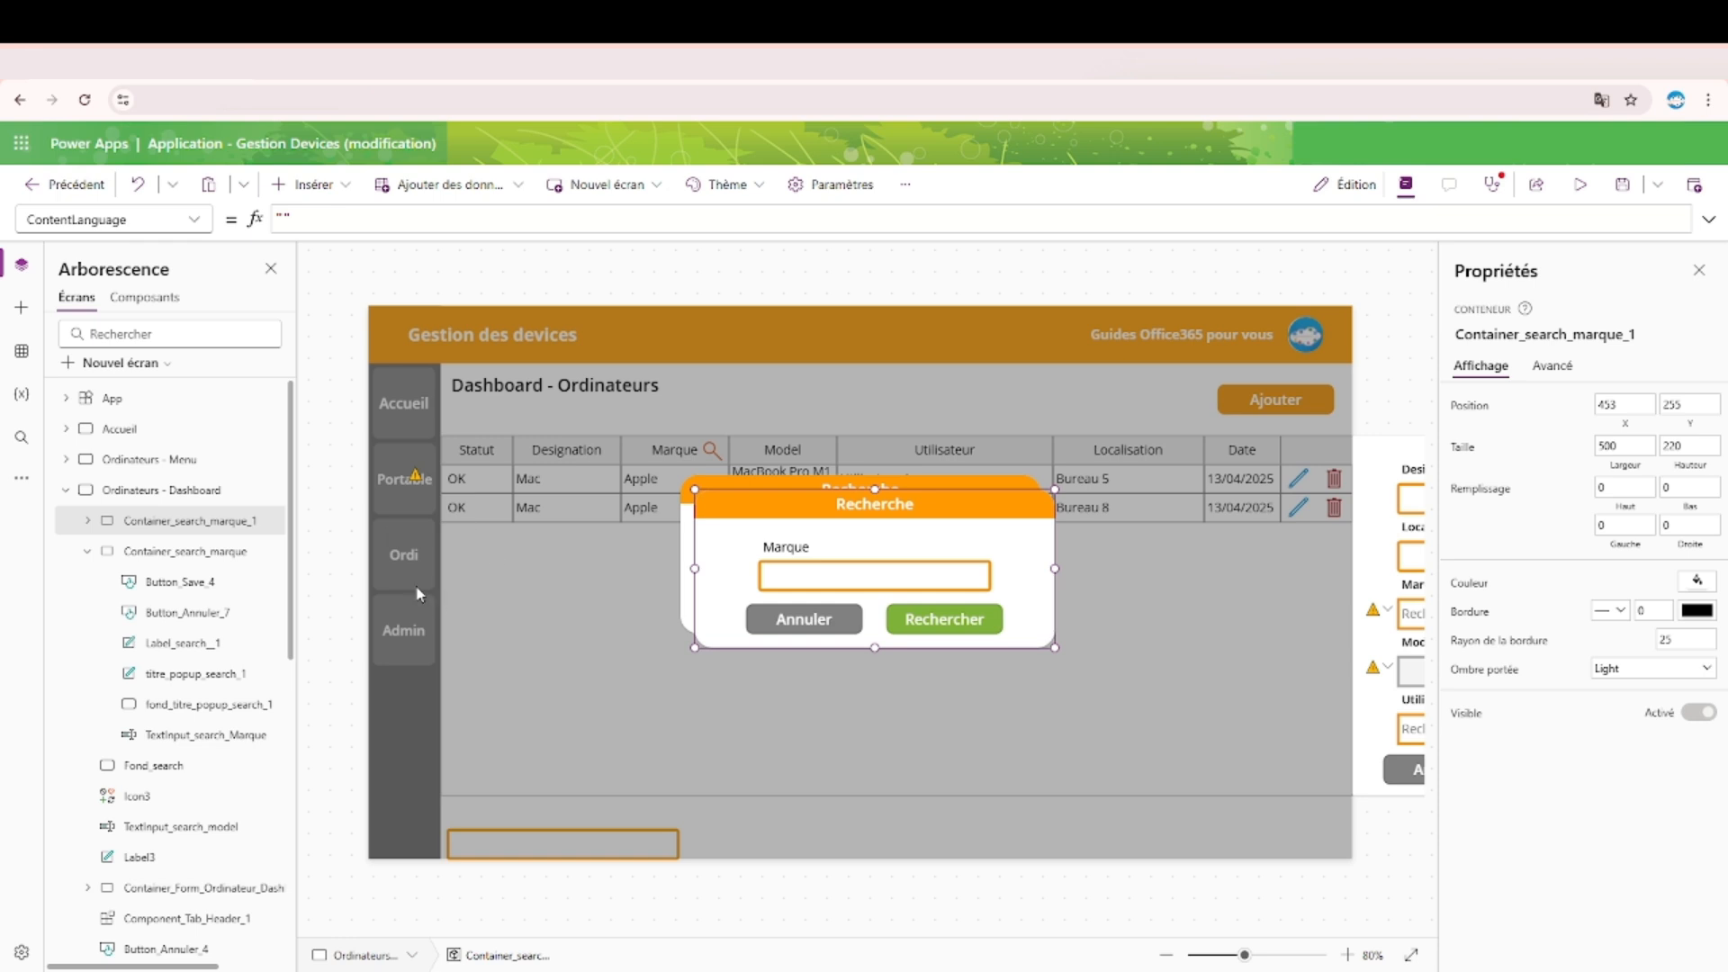
# Position the duplicated container exactly over the original by setting X to 433 and Y to 235.
pyautogui.click(806, 493)
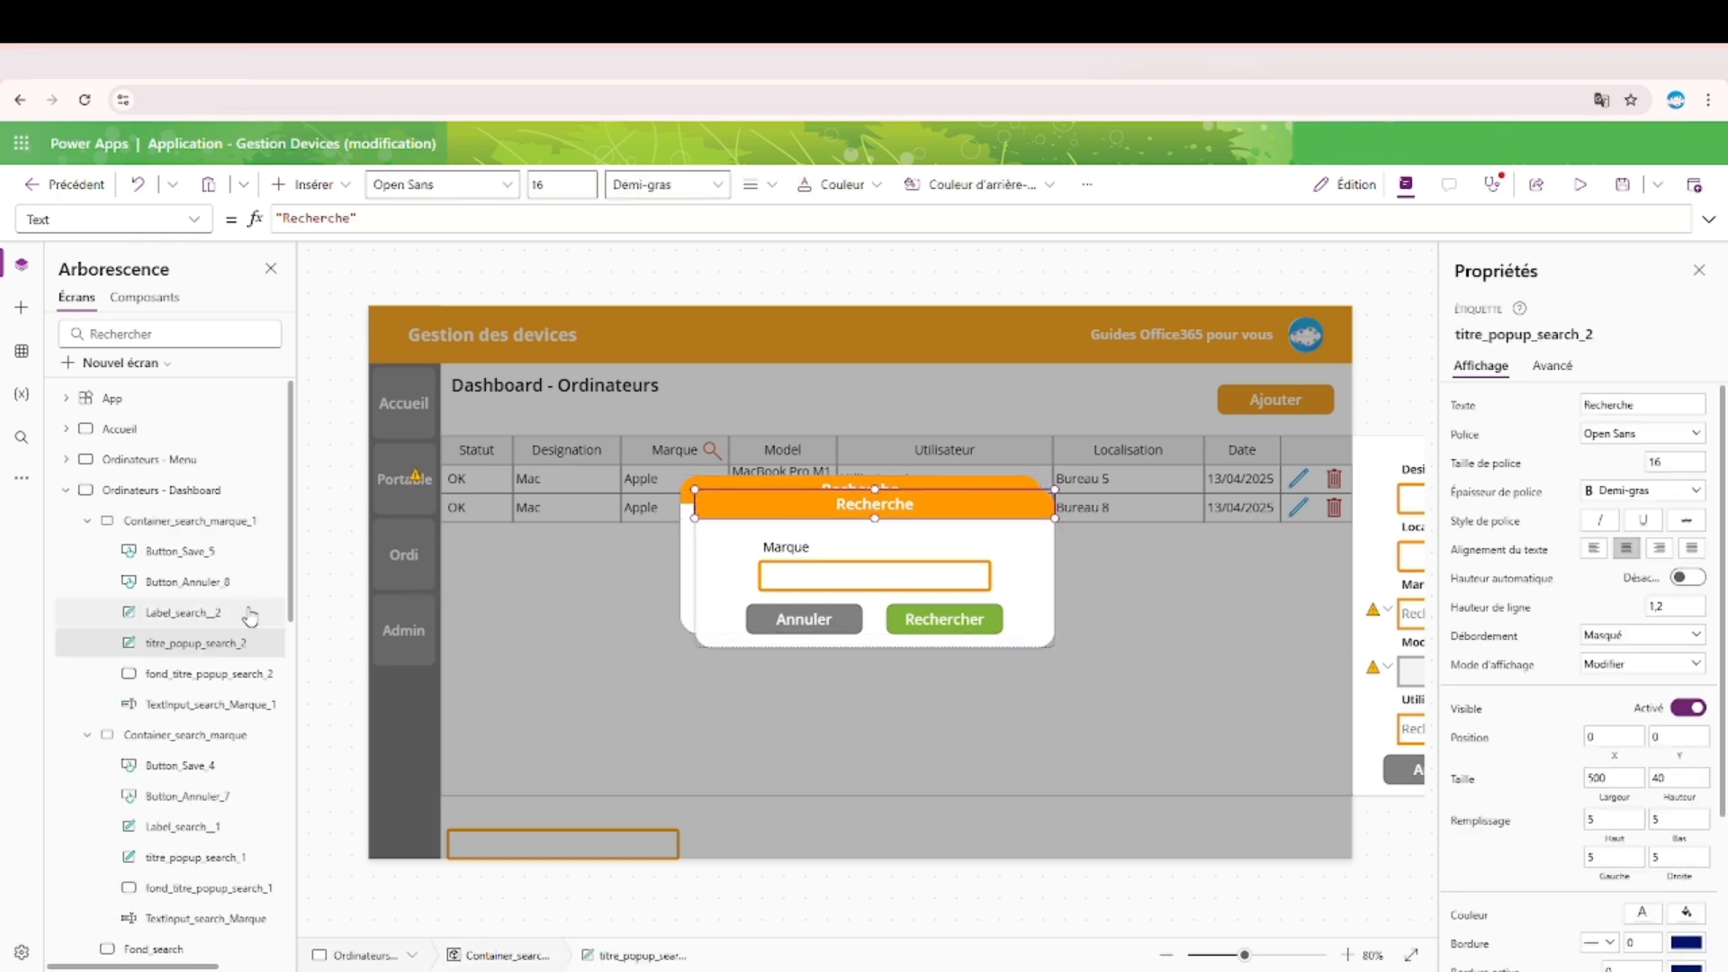
pyautogui.click(180, 520)
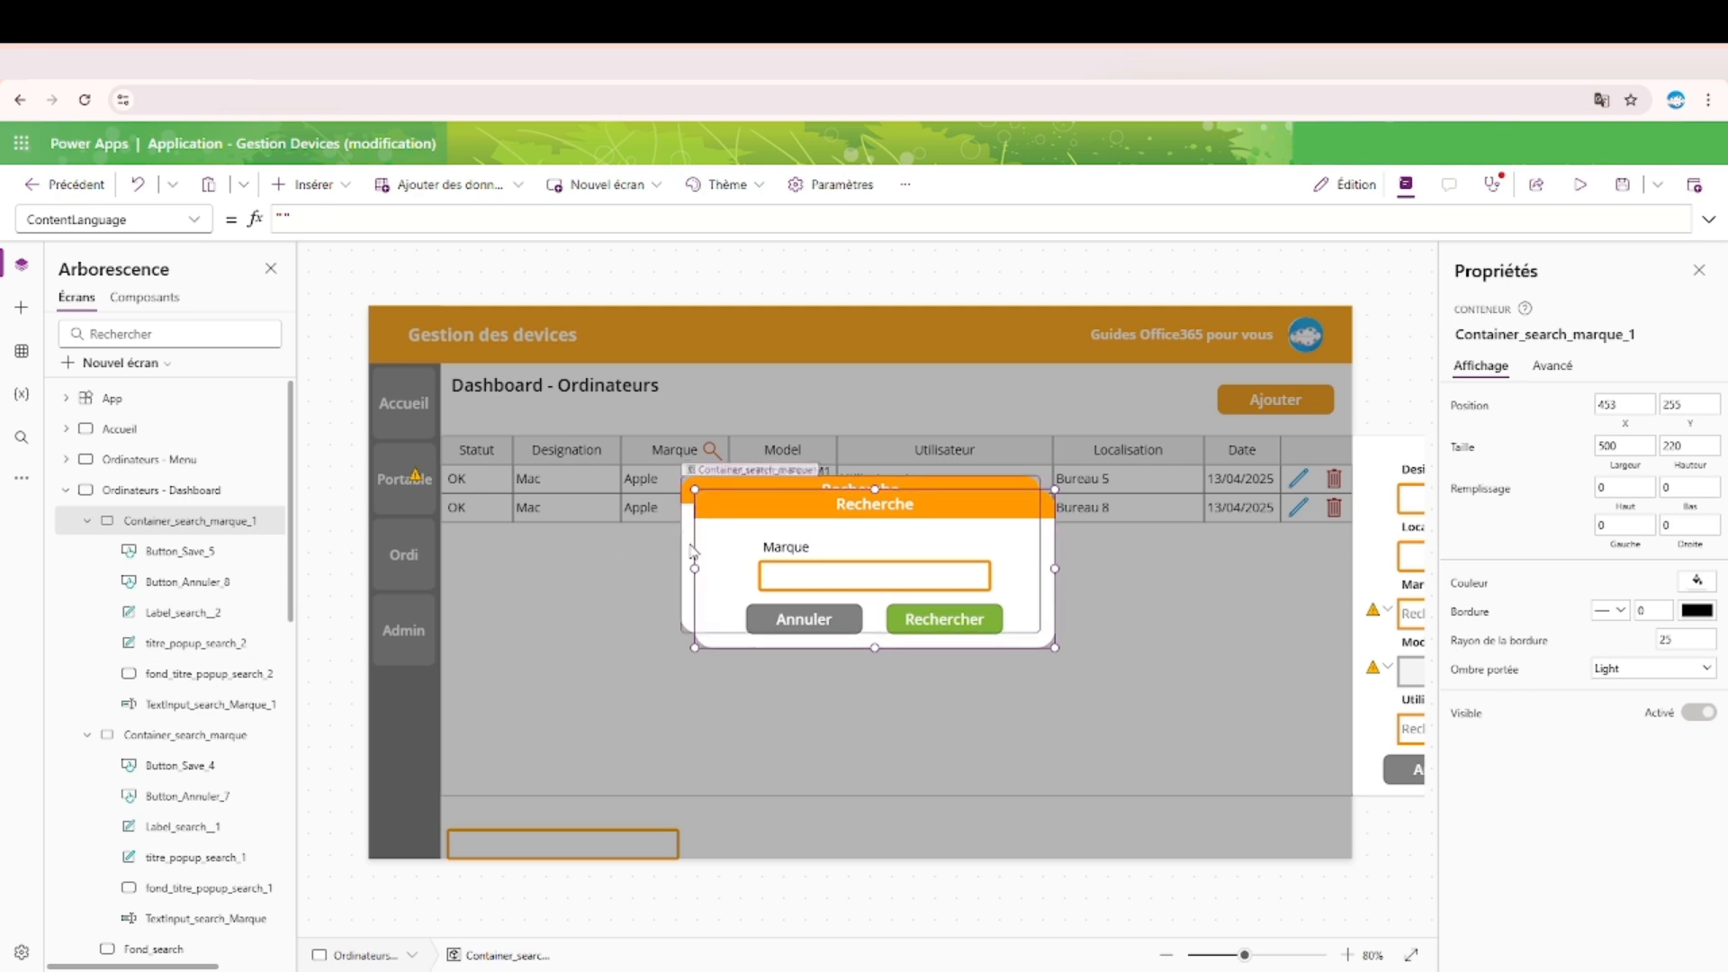
pyautogui.click(87, 520)
pyautogui.click(89, 551)
pyautogui.click(209, 549)
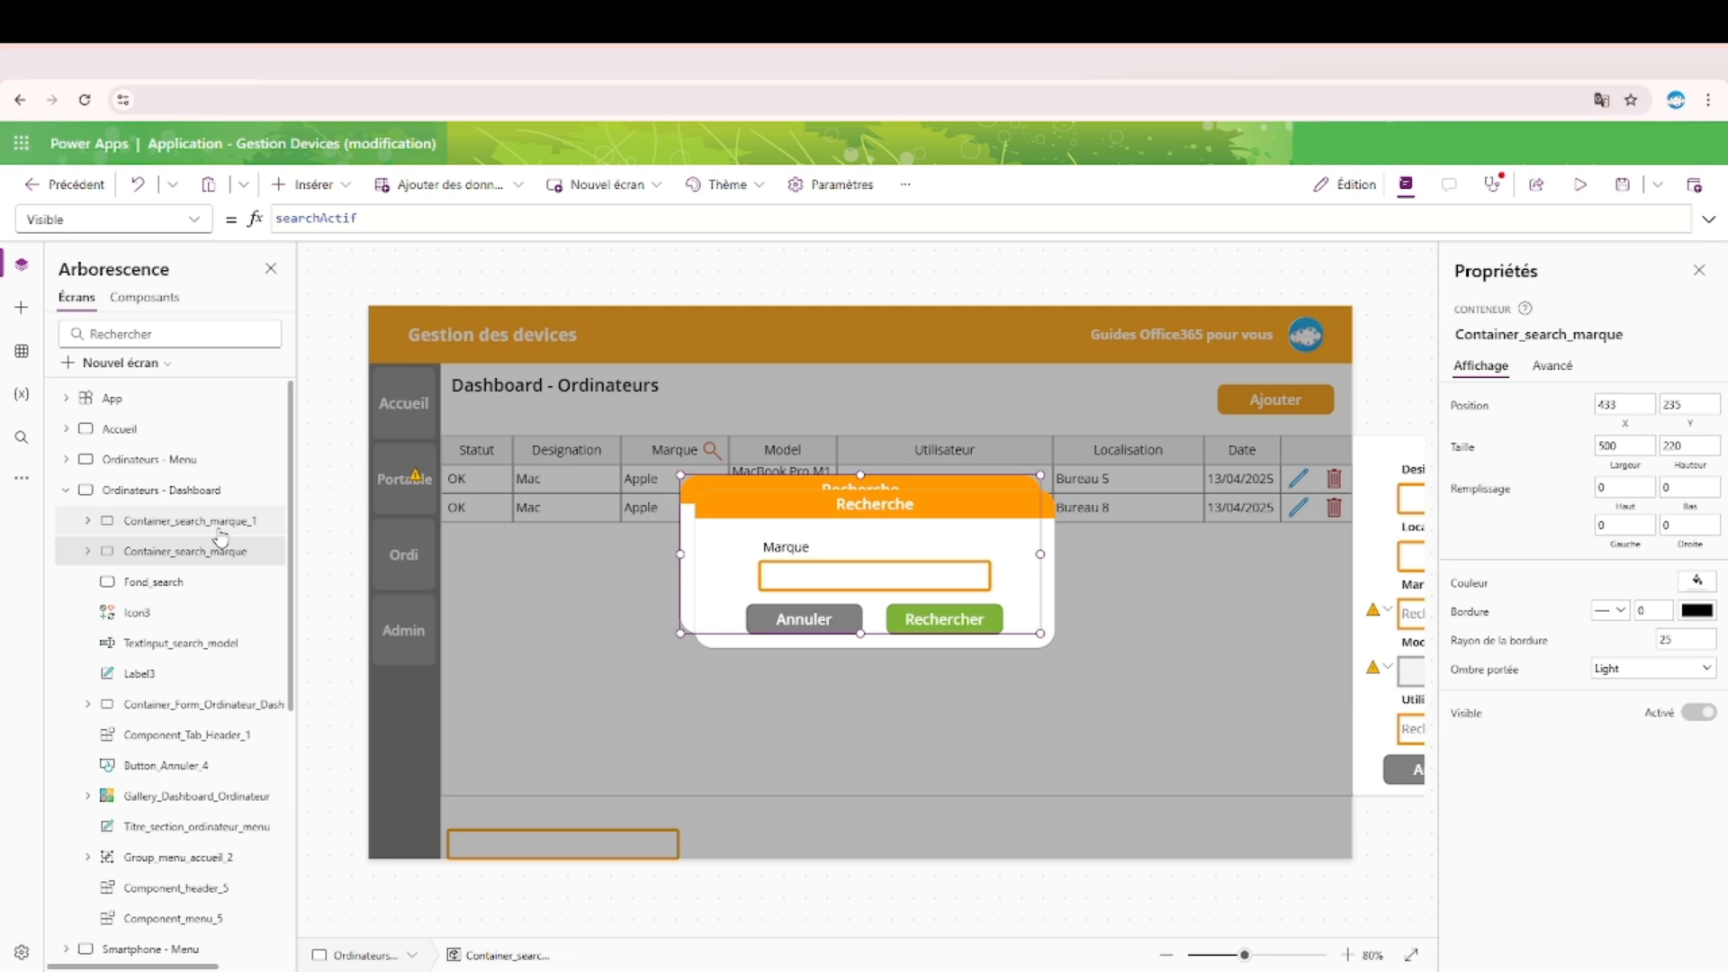
pyautogui.click(219, 524)
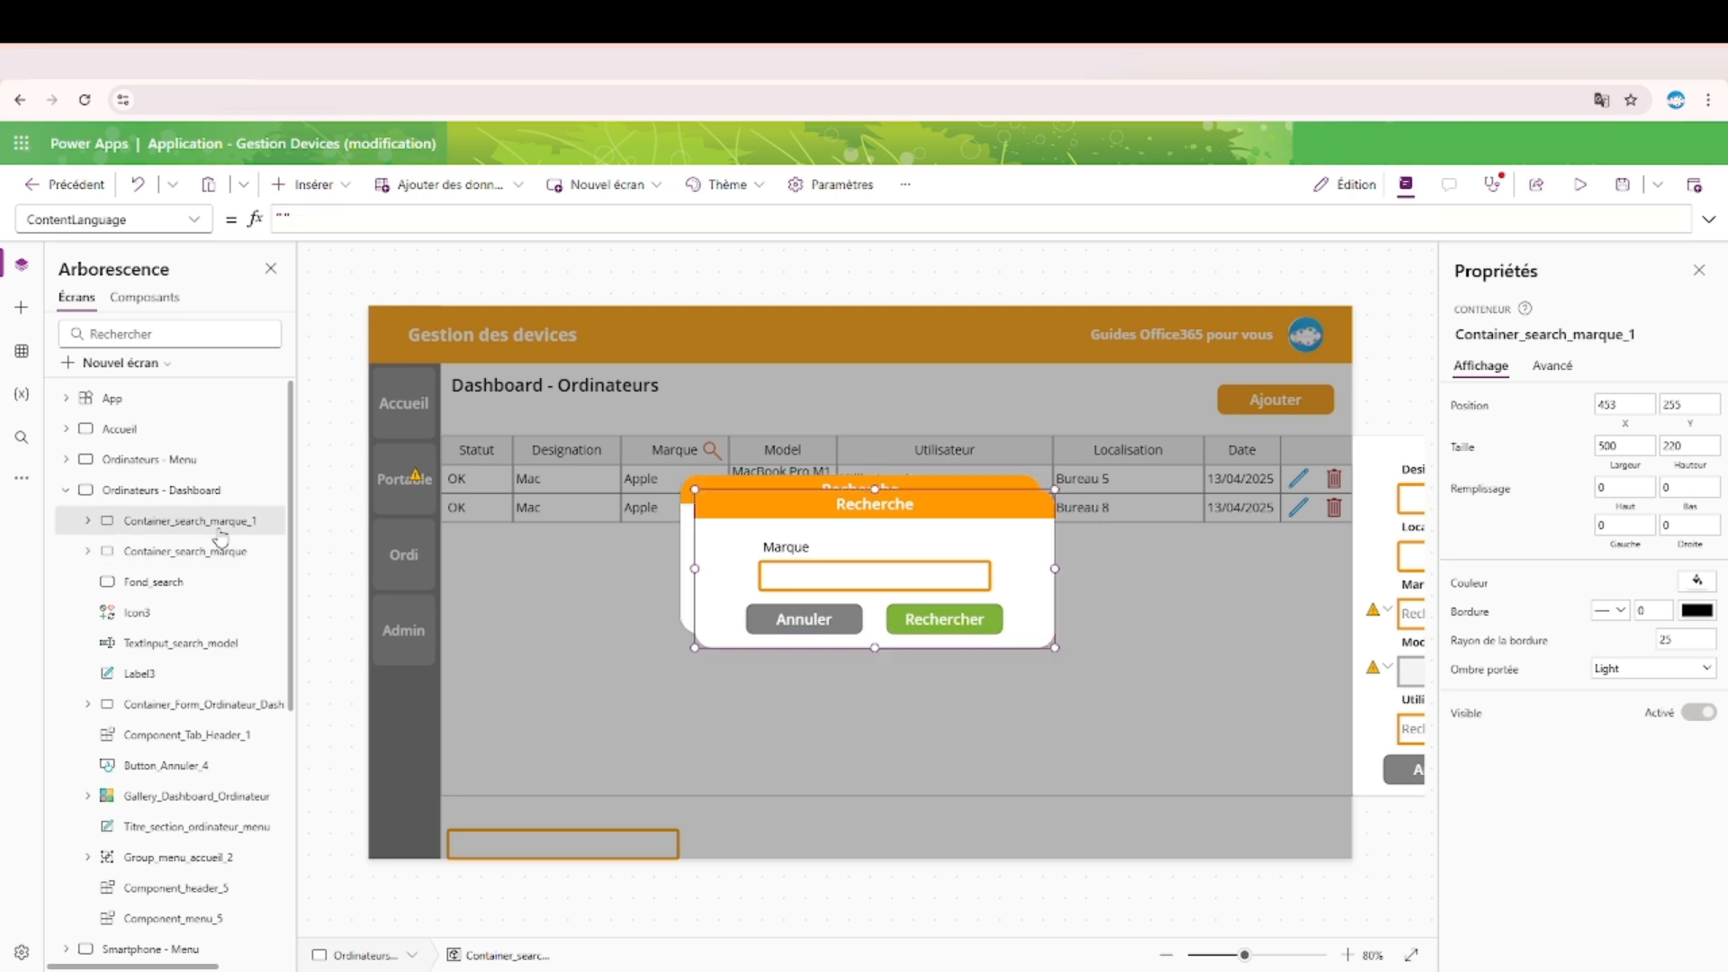
pyautogui.click(189, 549)
pyautogui.click(198, 522)
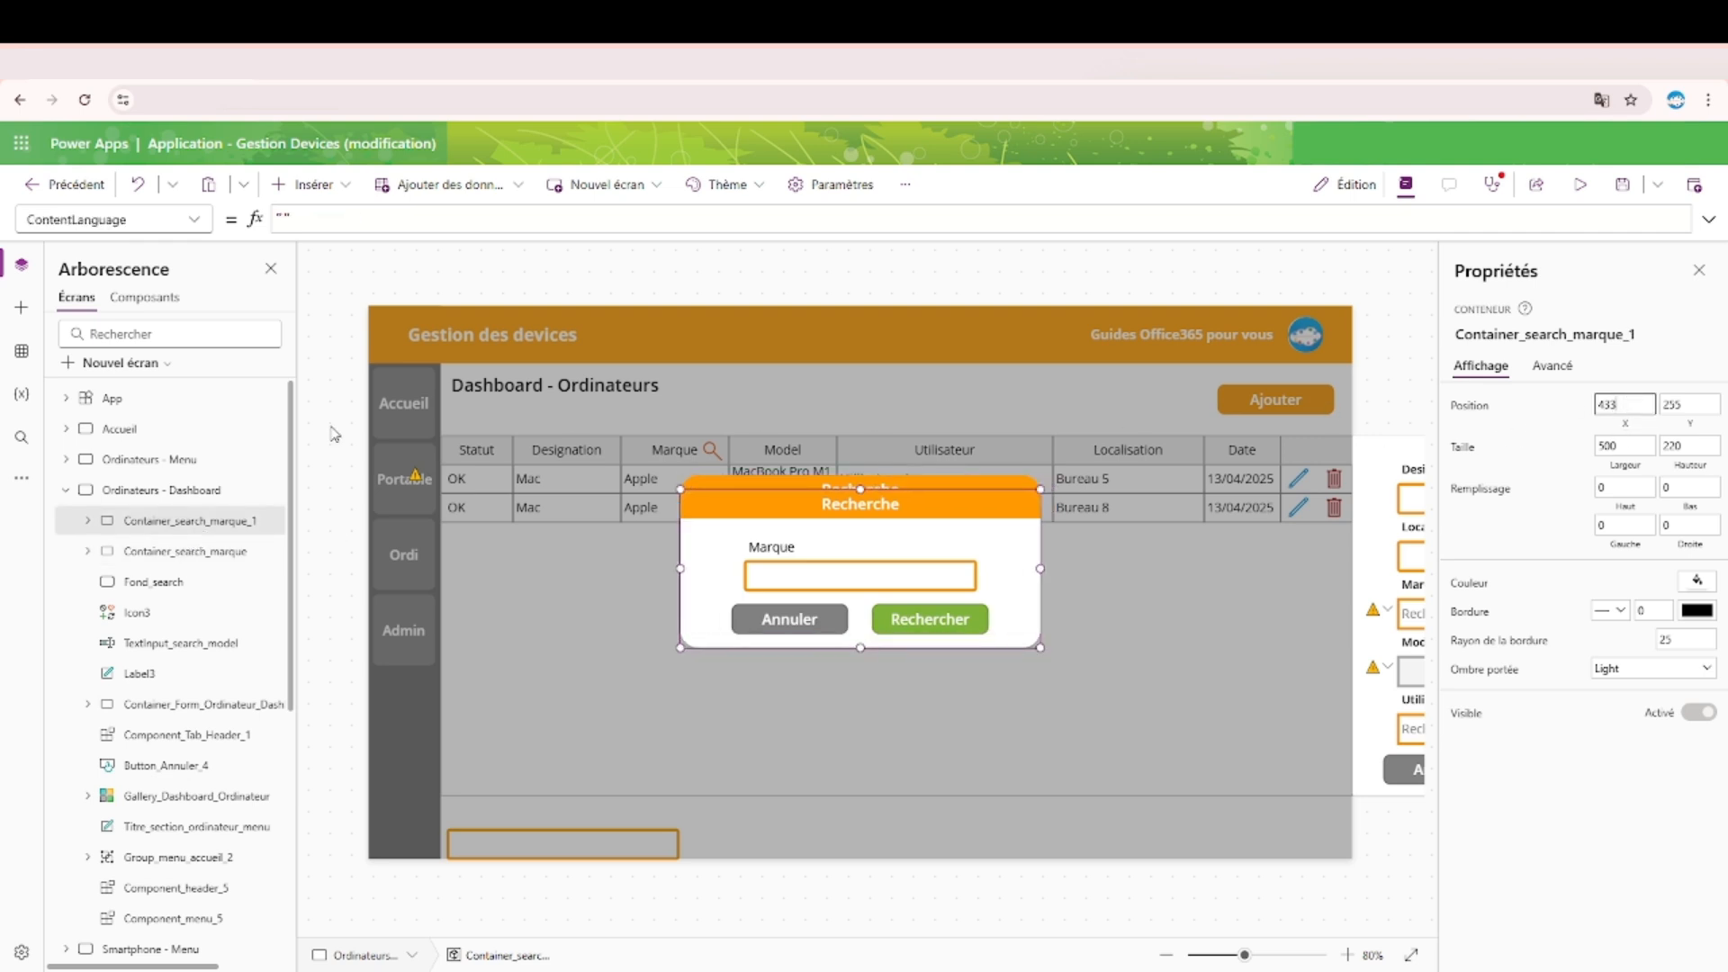
pyautogui.click(192, 553)
pyautogui.click(216, 522)
pyautogui.click(1692, 404)
pyautogui.write('2')
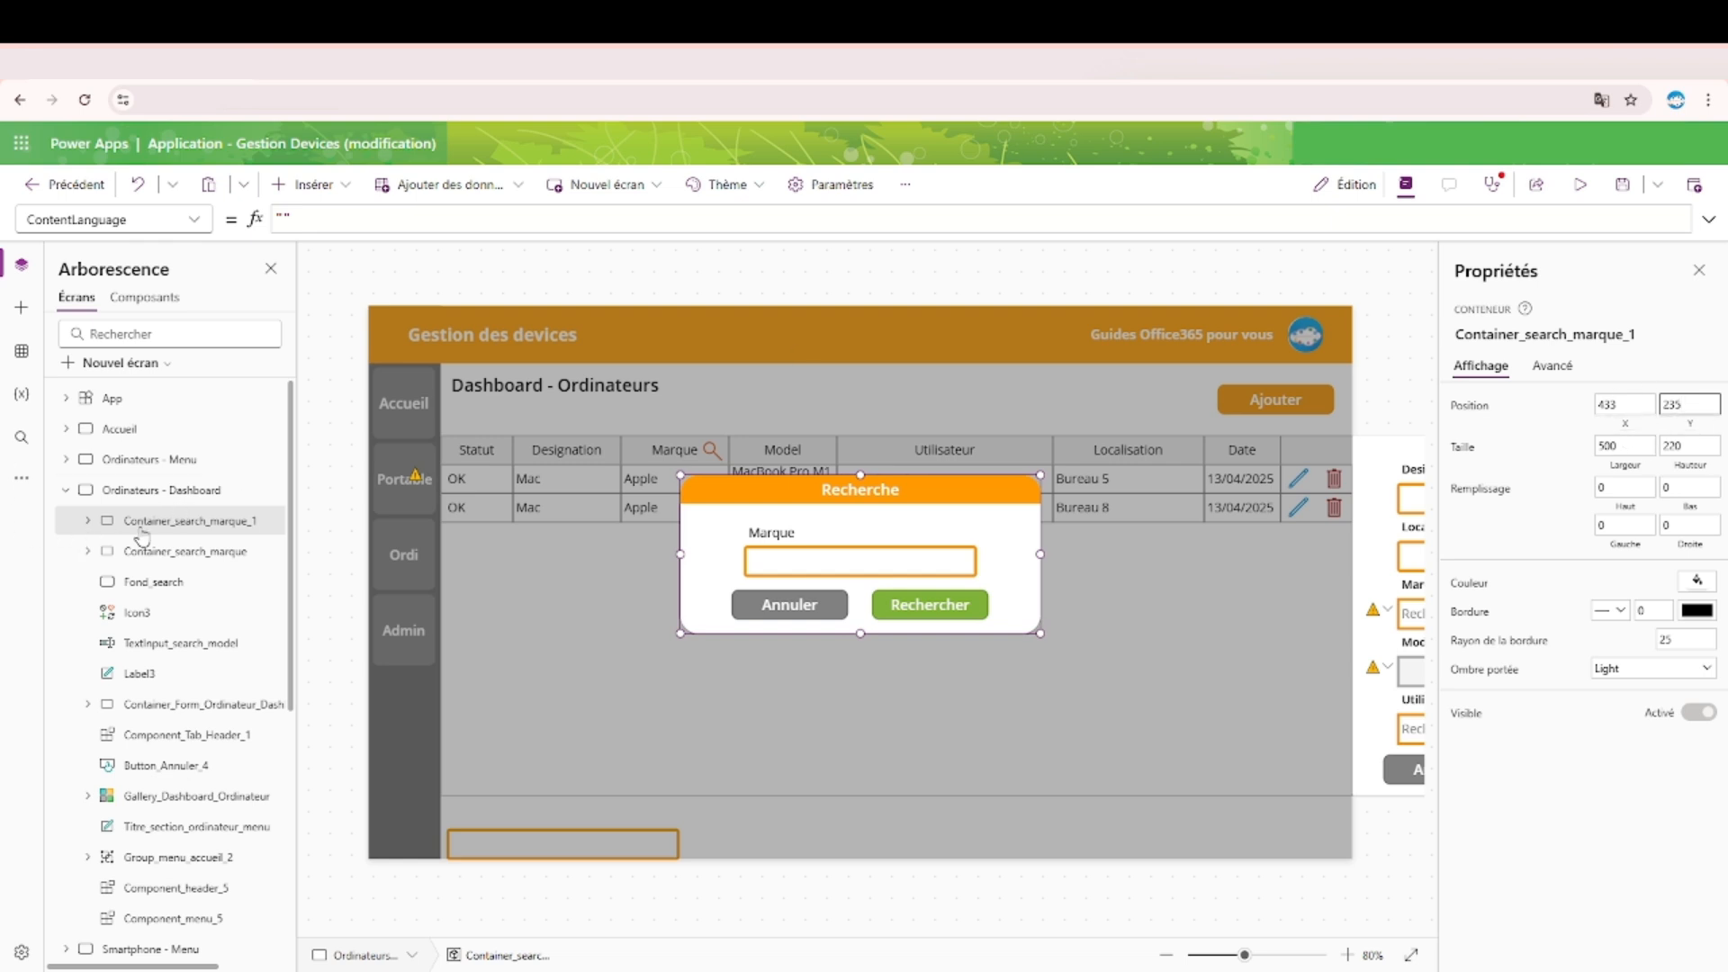
# Rename the duplicated popup container as Container_search_model.
pyautogui.doubleClick(214, 523)
pyautogui.press('BackSpace')
pyautogui.press('BackSpace')
pyautogui.press('BackSpace')
pyautogui.press('BackSpace')
pyautogui.press('BackSpace')
pyautogui.press('BackSpace')
pyautogui.press('BackSpace')
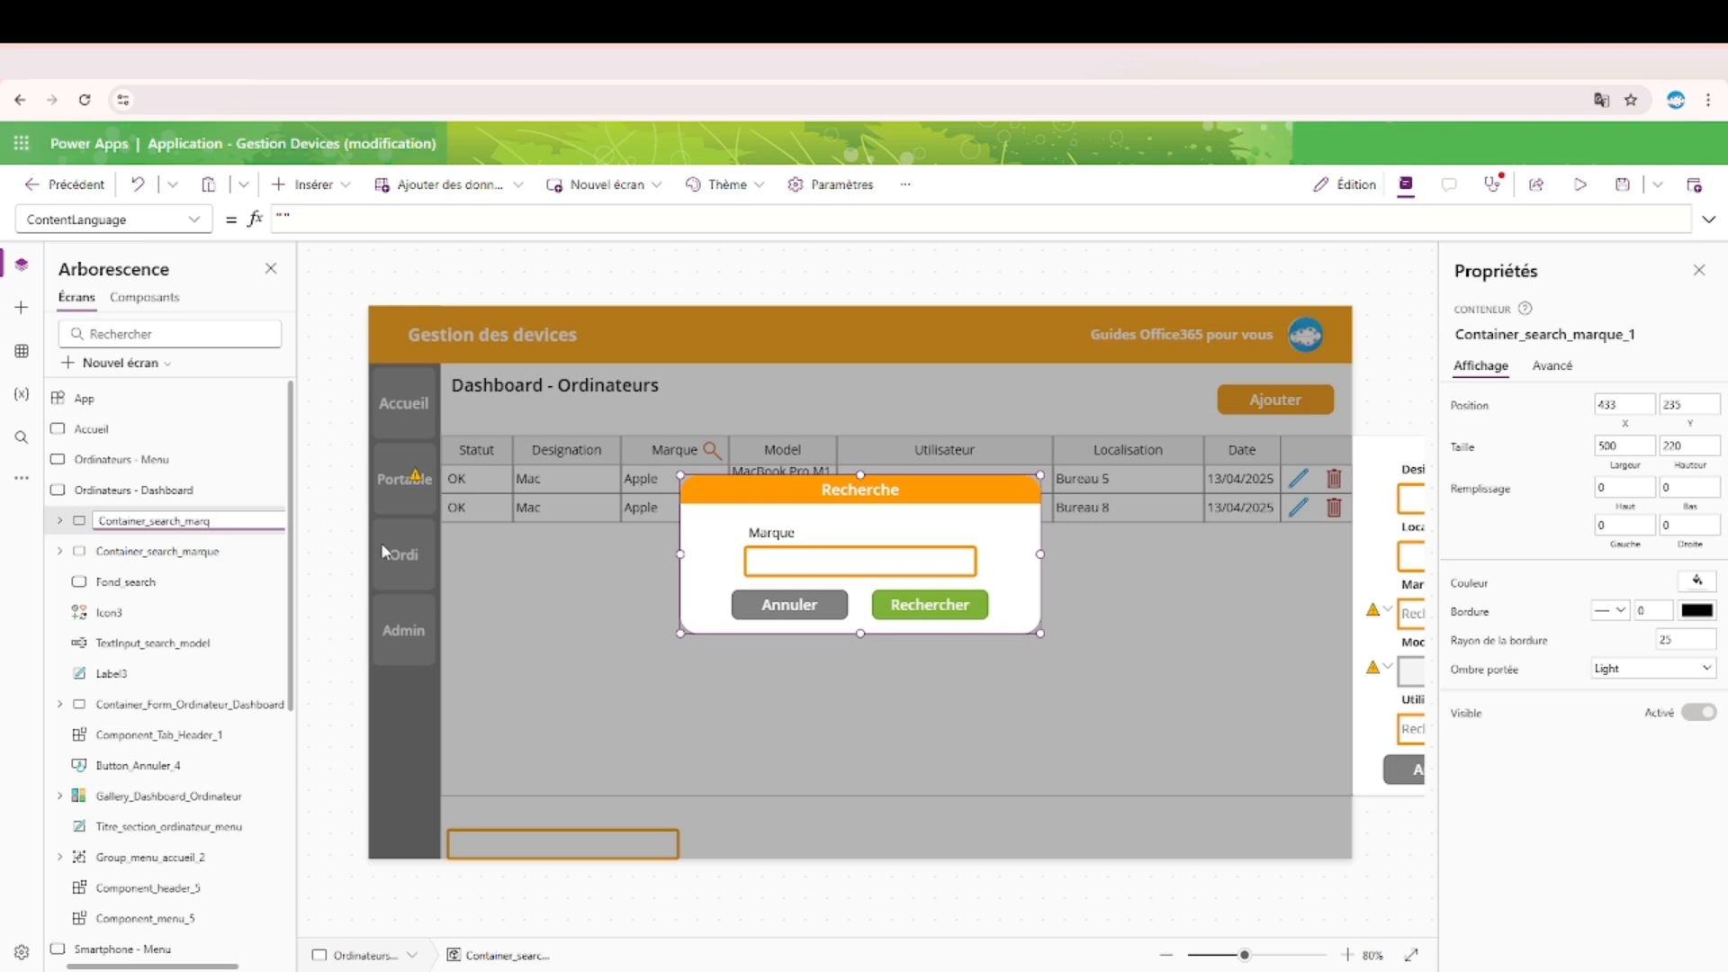
pyautogui.write('odel')
pyautogui.press('Return')
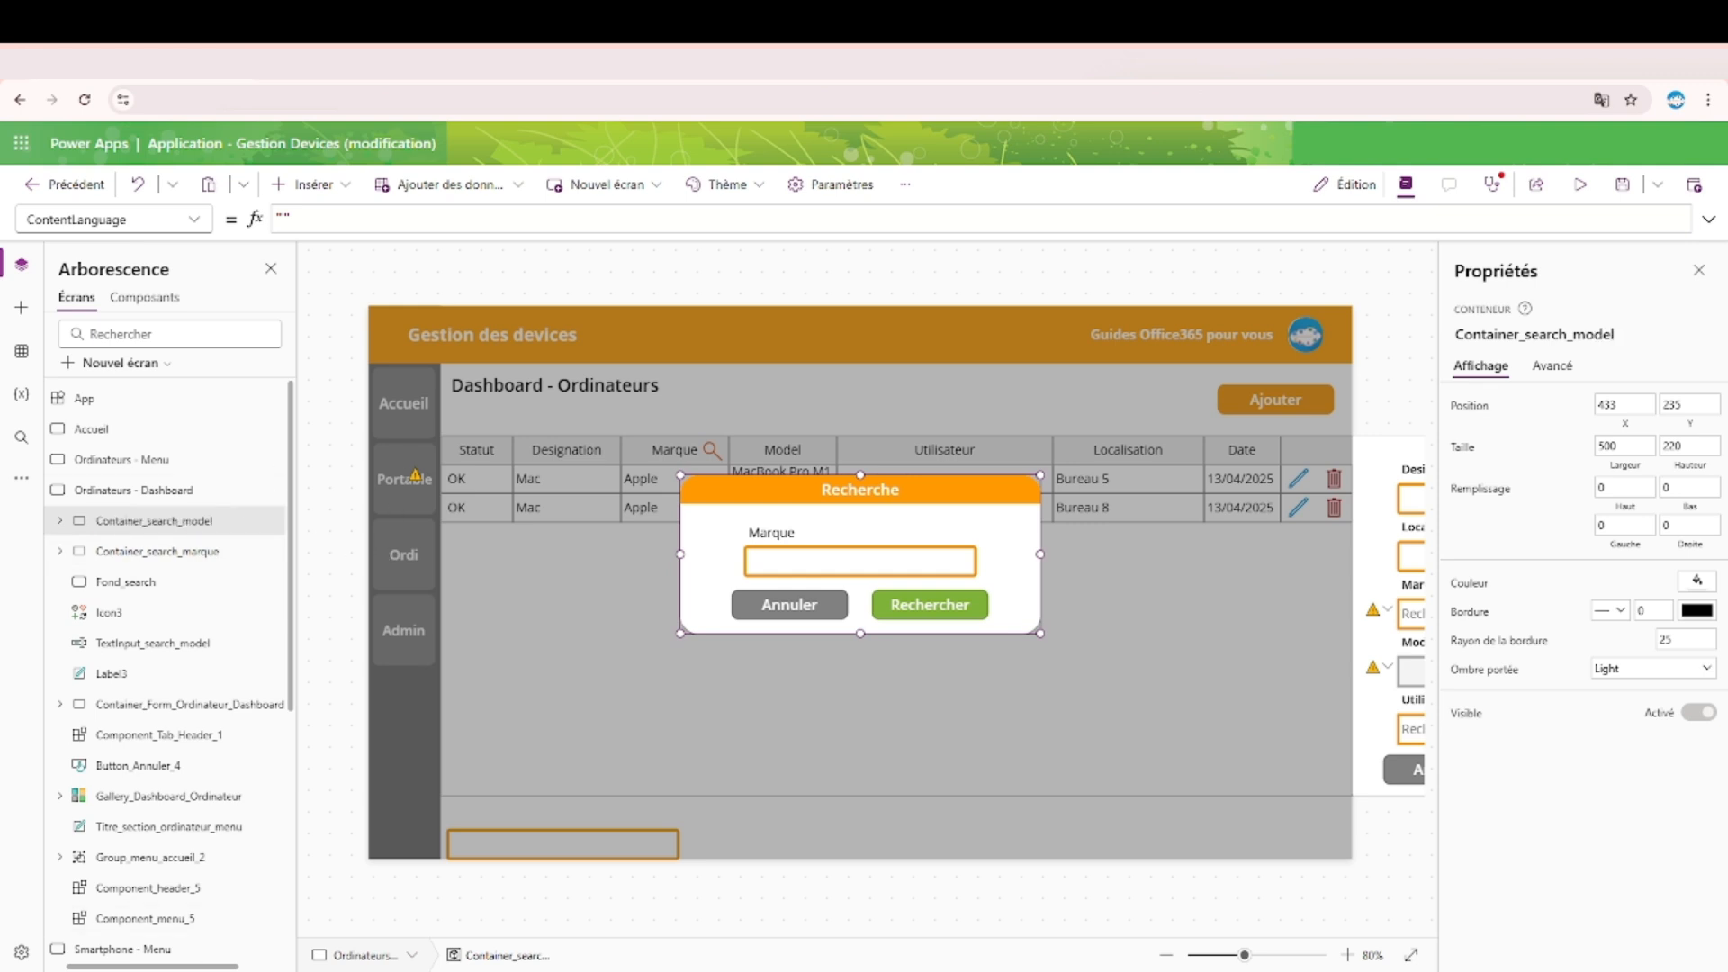
# Preview the app, dismiss the Recherche popup, and return to editing.
pyautogui.hscroll(-2, 243, 927)
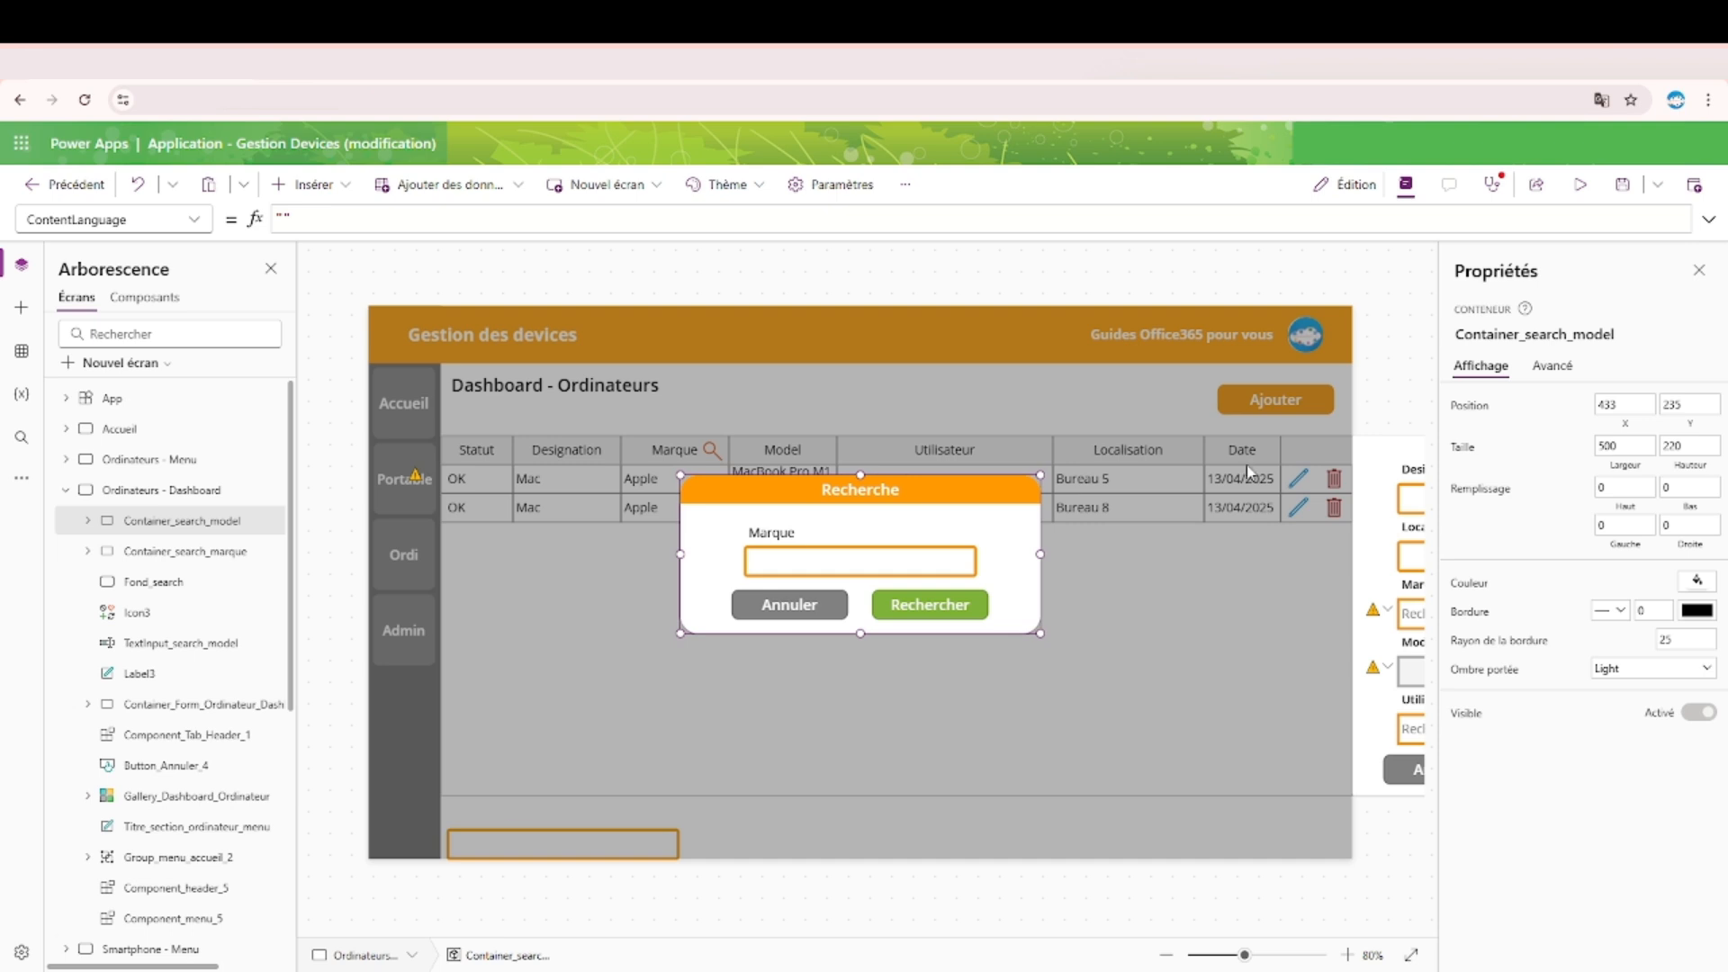
pyautogui.click(1580, 185)
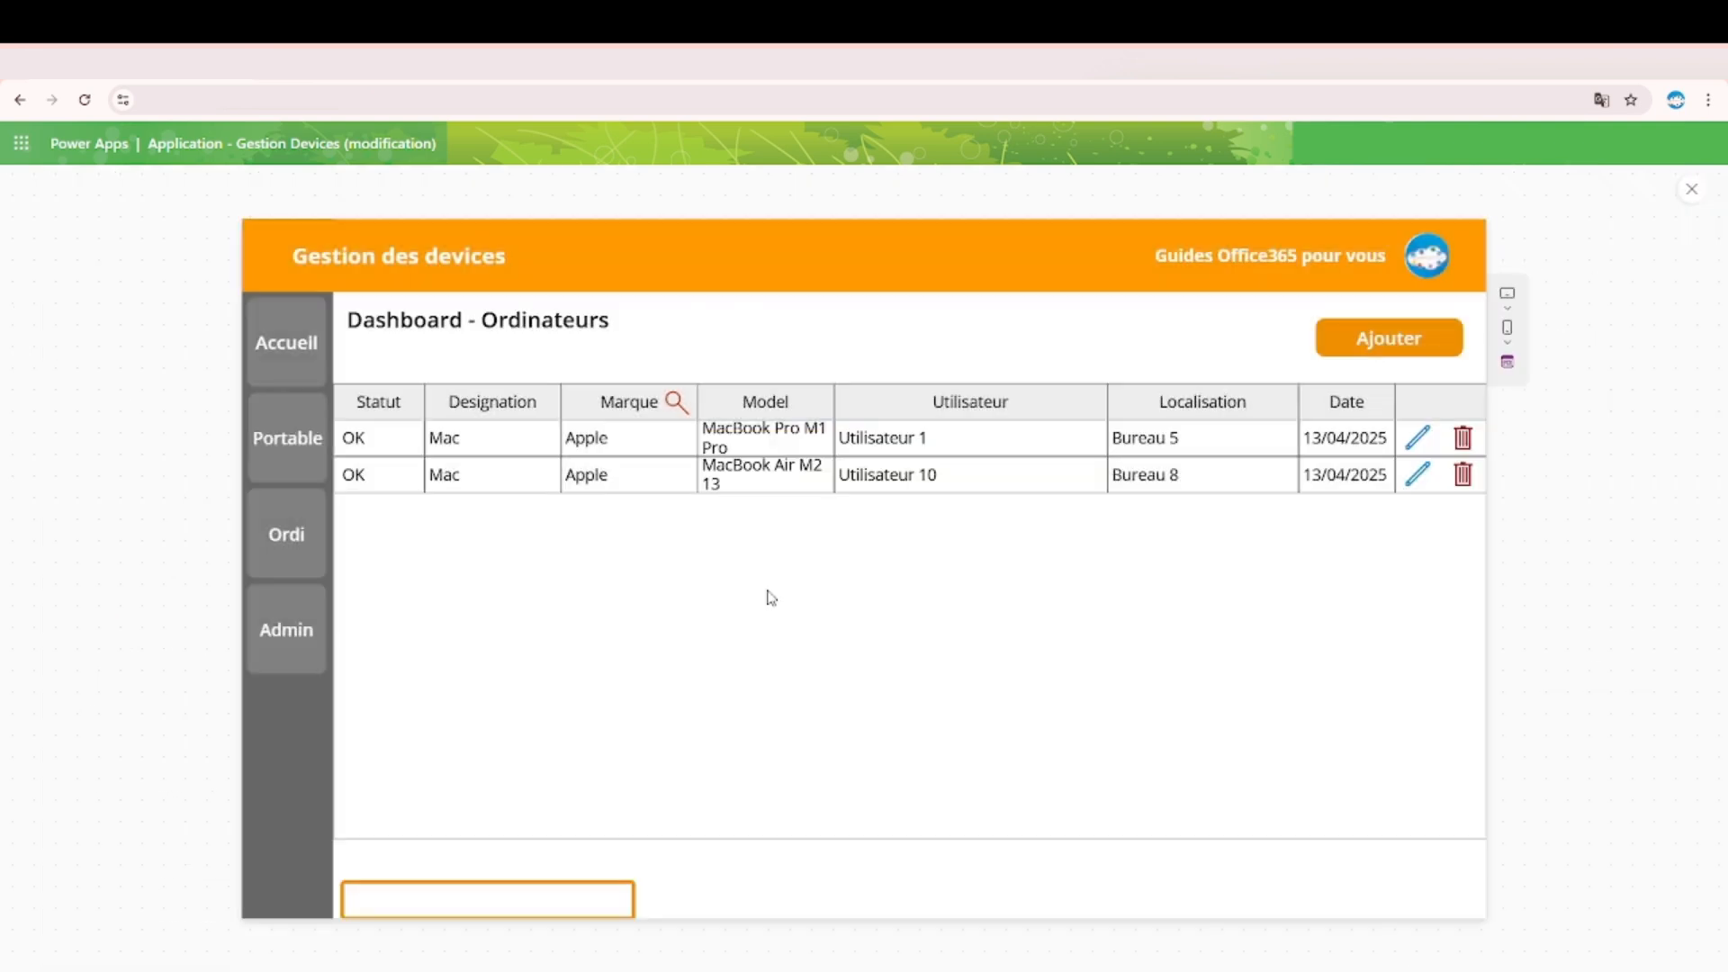
pyautogui.click(1687, 190)
# Duplicate the Marque search icon and place the copy beside the Model header at X 610, Y 187.
pyautogui.click(711, 450)
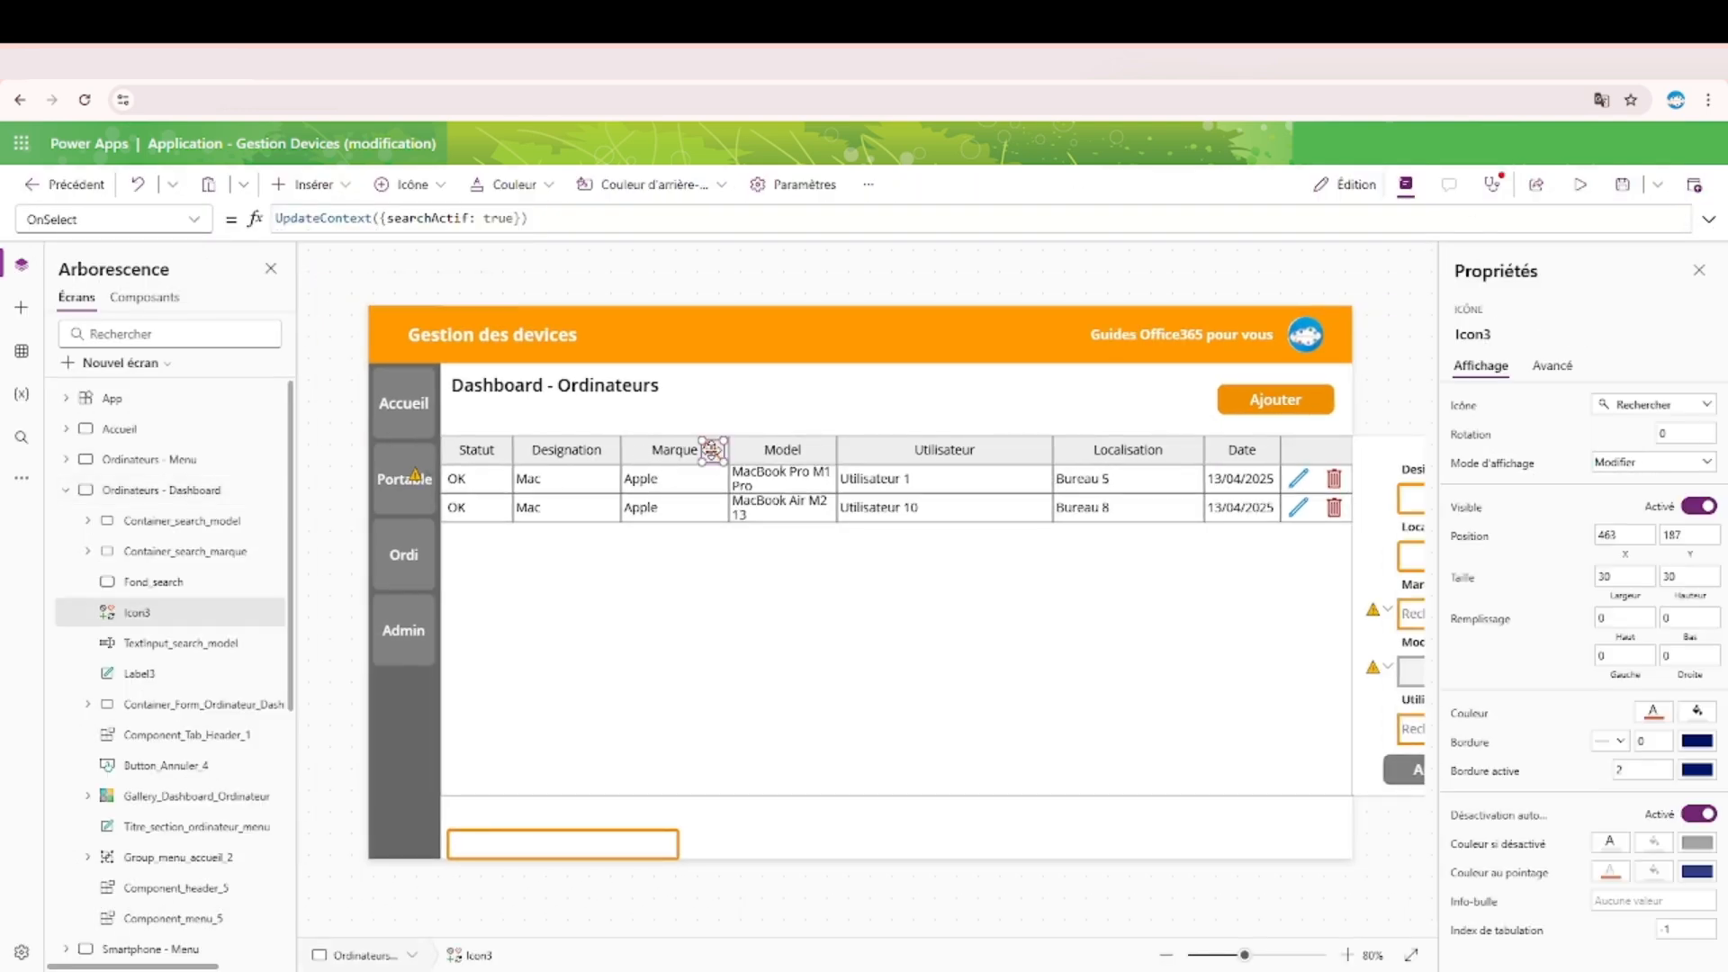
pyautogui.hotkey('ctrl', 'c')
pyautogui.hotkey('ctrl', 'v')
pyautogui.moveTo(711, 450); pyautogui.dragTo(817, 456)
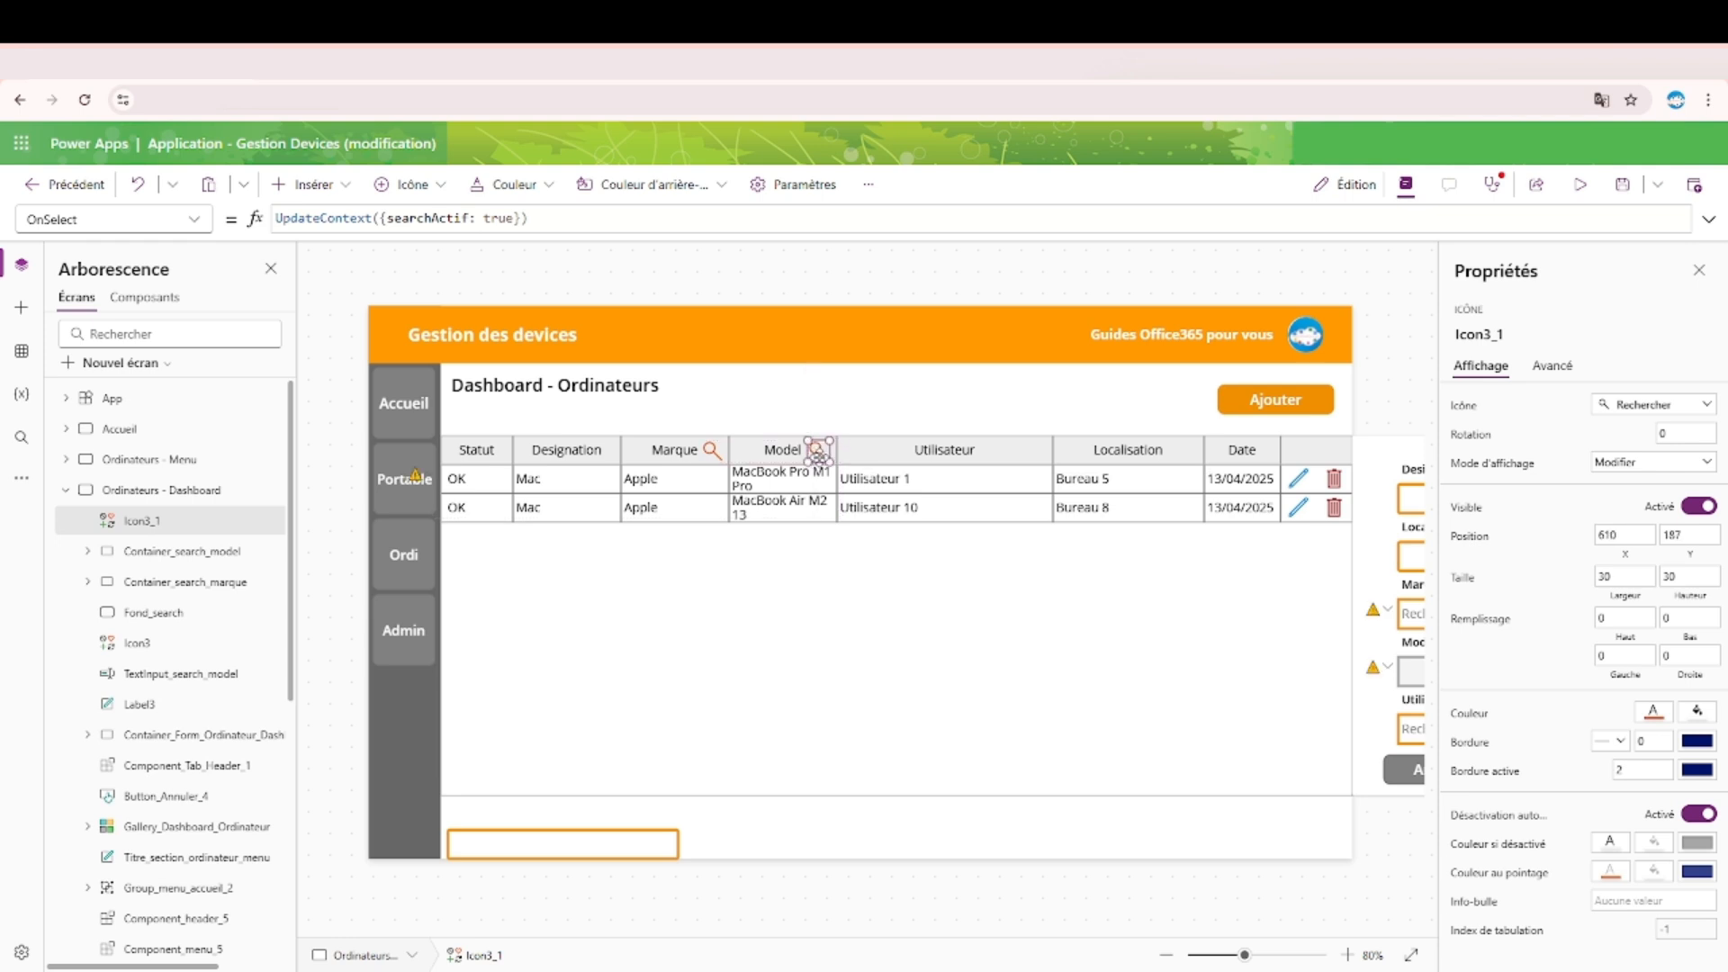
# Append two copies of the UpdateContext({searchActif: false}) line to the Ordinateurs - Dashboard screen's OnVisible formula.
pyautogui.click(196, 493)
pyautogui.click(1708, 219)
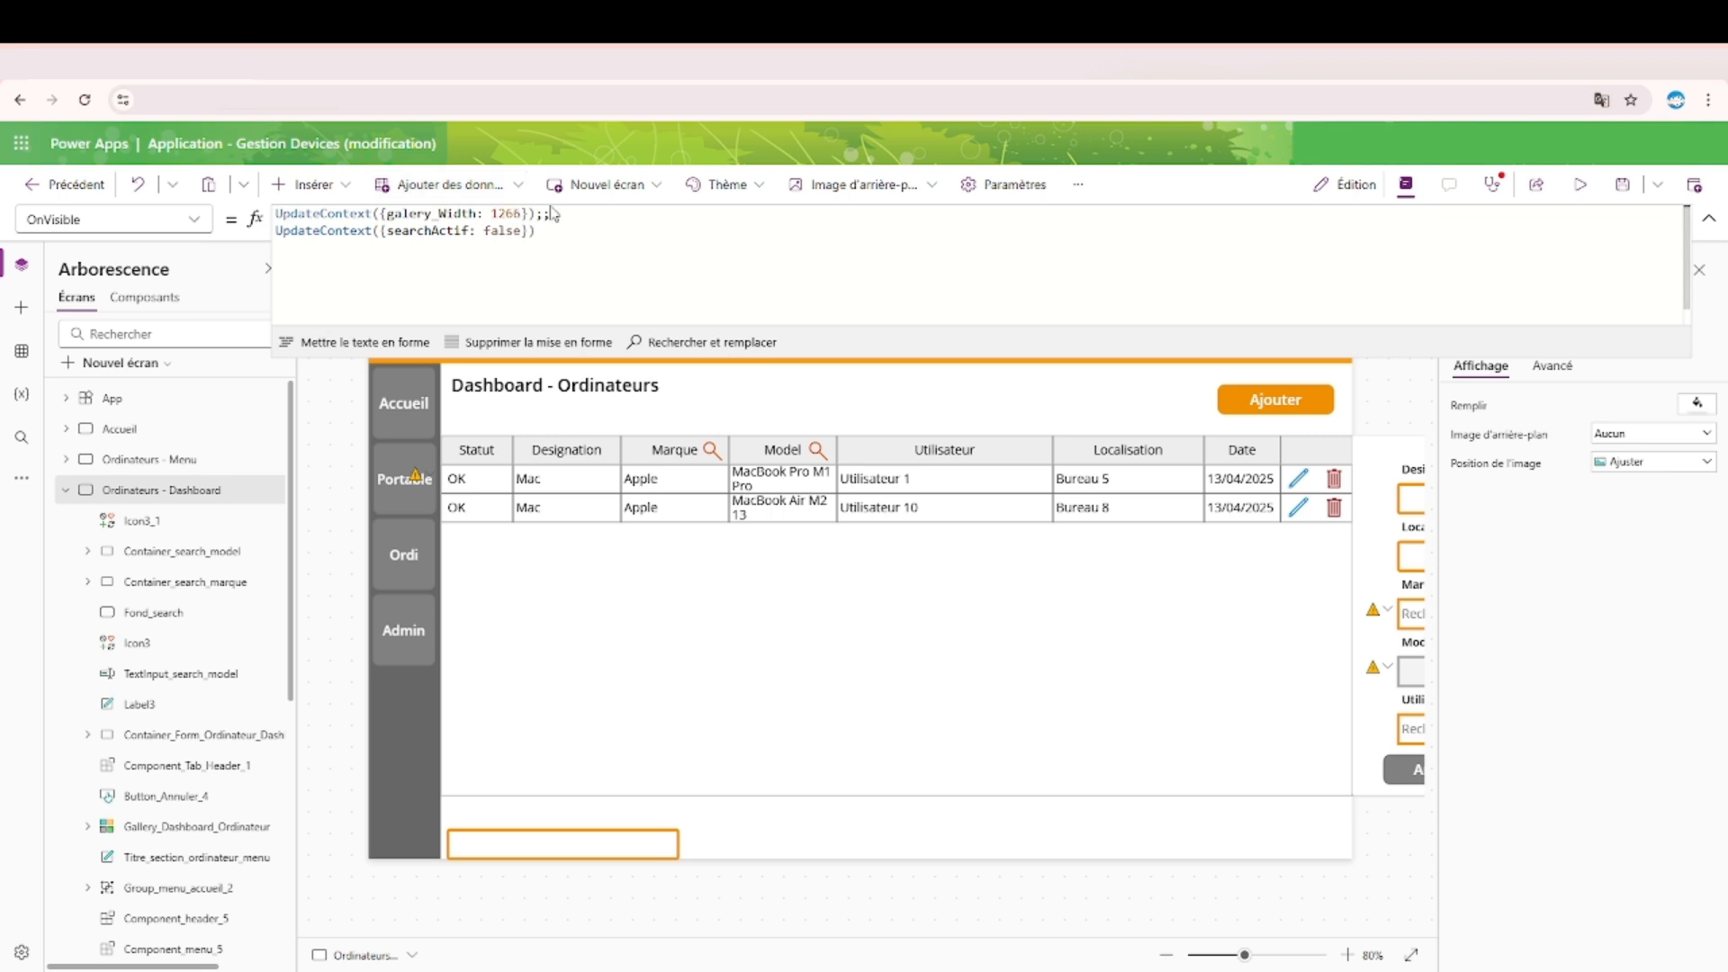
pyautogui.moveTo(536, 230); pyautogui.dragTo(110, 230)
pyautogui.click(684, 243)
pyautogui.write(';;')
pyautogui.hotkey('shift', 'Return')
pyautogui.hotkey('ctrl', 'v')
pyautogui.hotkey('shift', 'Return')
pyautogui.hotkey('ctrl', 'v')
# Rename the variable in the first copied UpdateContext line of OnVisible to searchMarque.
pyautogui.doubleClick(435, 249)
pyautogui.write('searchA')
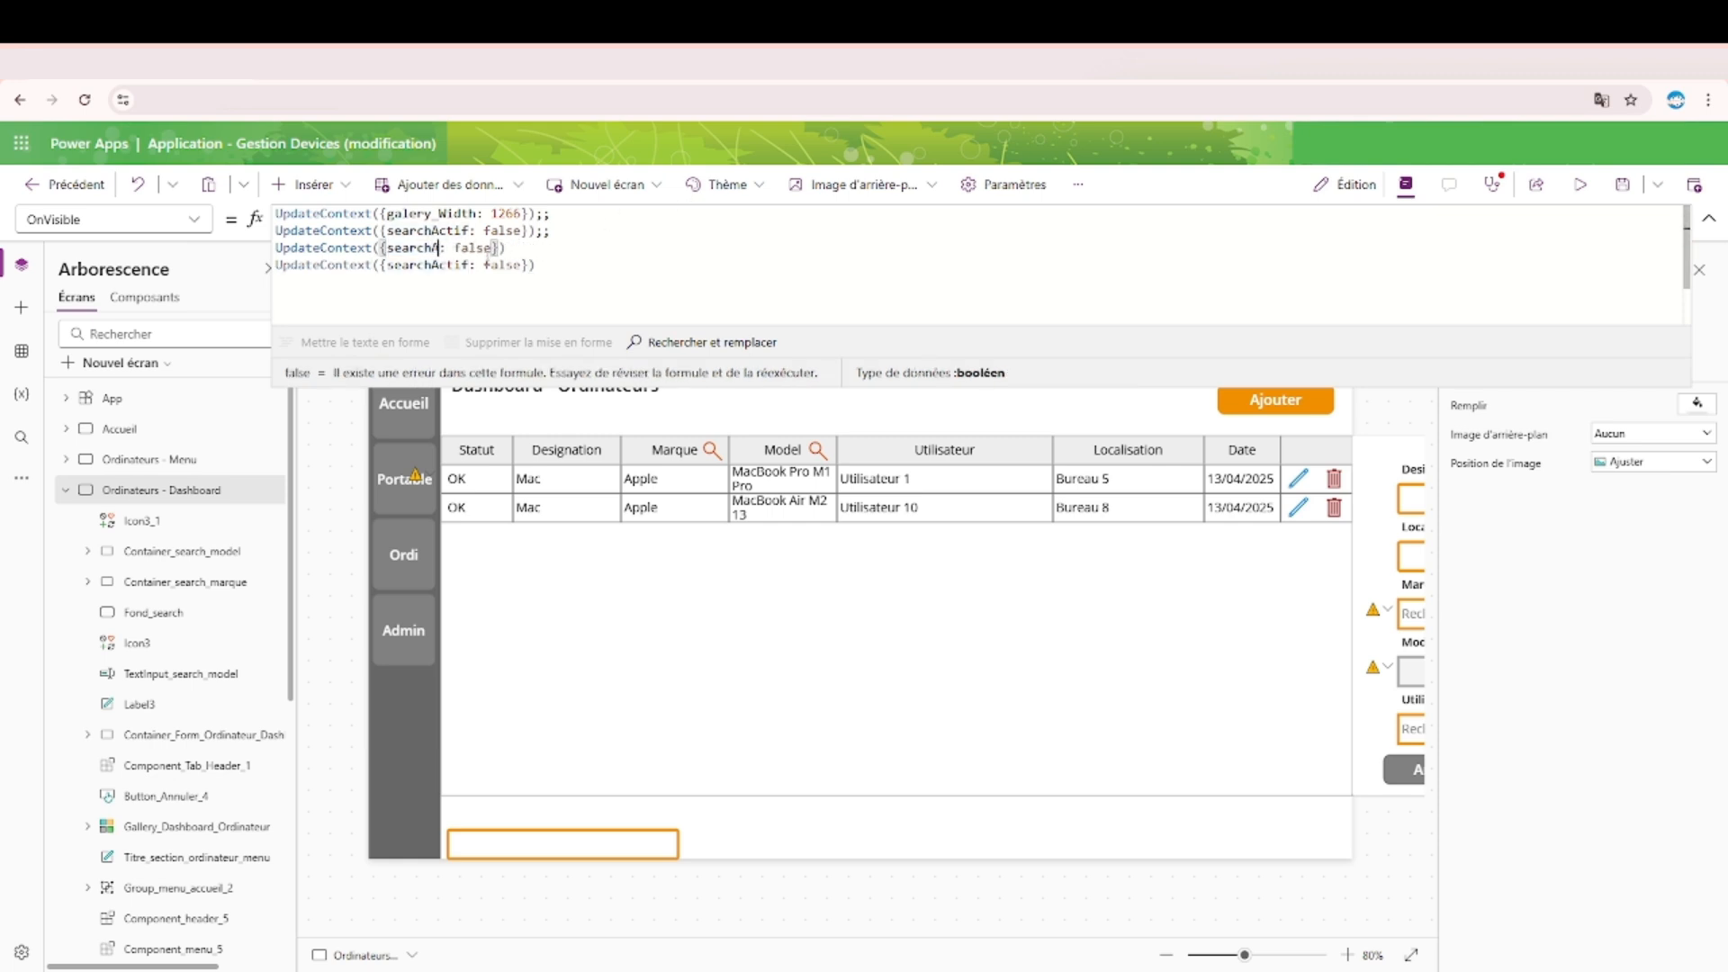
pyautogui.press('BackSpace')
pyautogui.write('Marque')
# Rename the last OnVisible line's variable to searchModel and end the searchMarque line with the ;; separator.
pyautogui.press('Down')
pyautogui.press('BackSpace')
pyautogui.press('BackSpace')
pyautogui.press('BackSpace')
pyautogui.press('BackSpace')
pyautogui.press('BackSpace')
pyautogui.write('M')
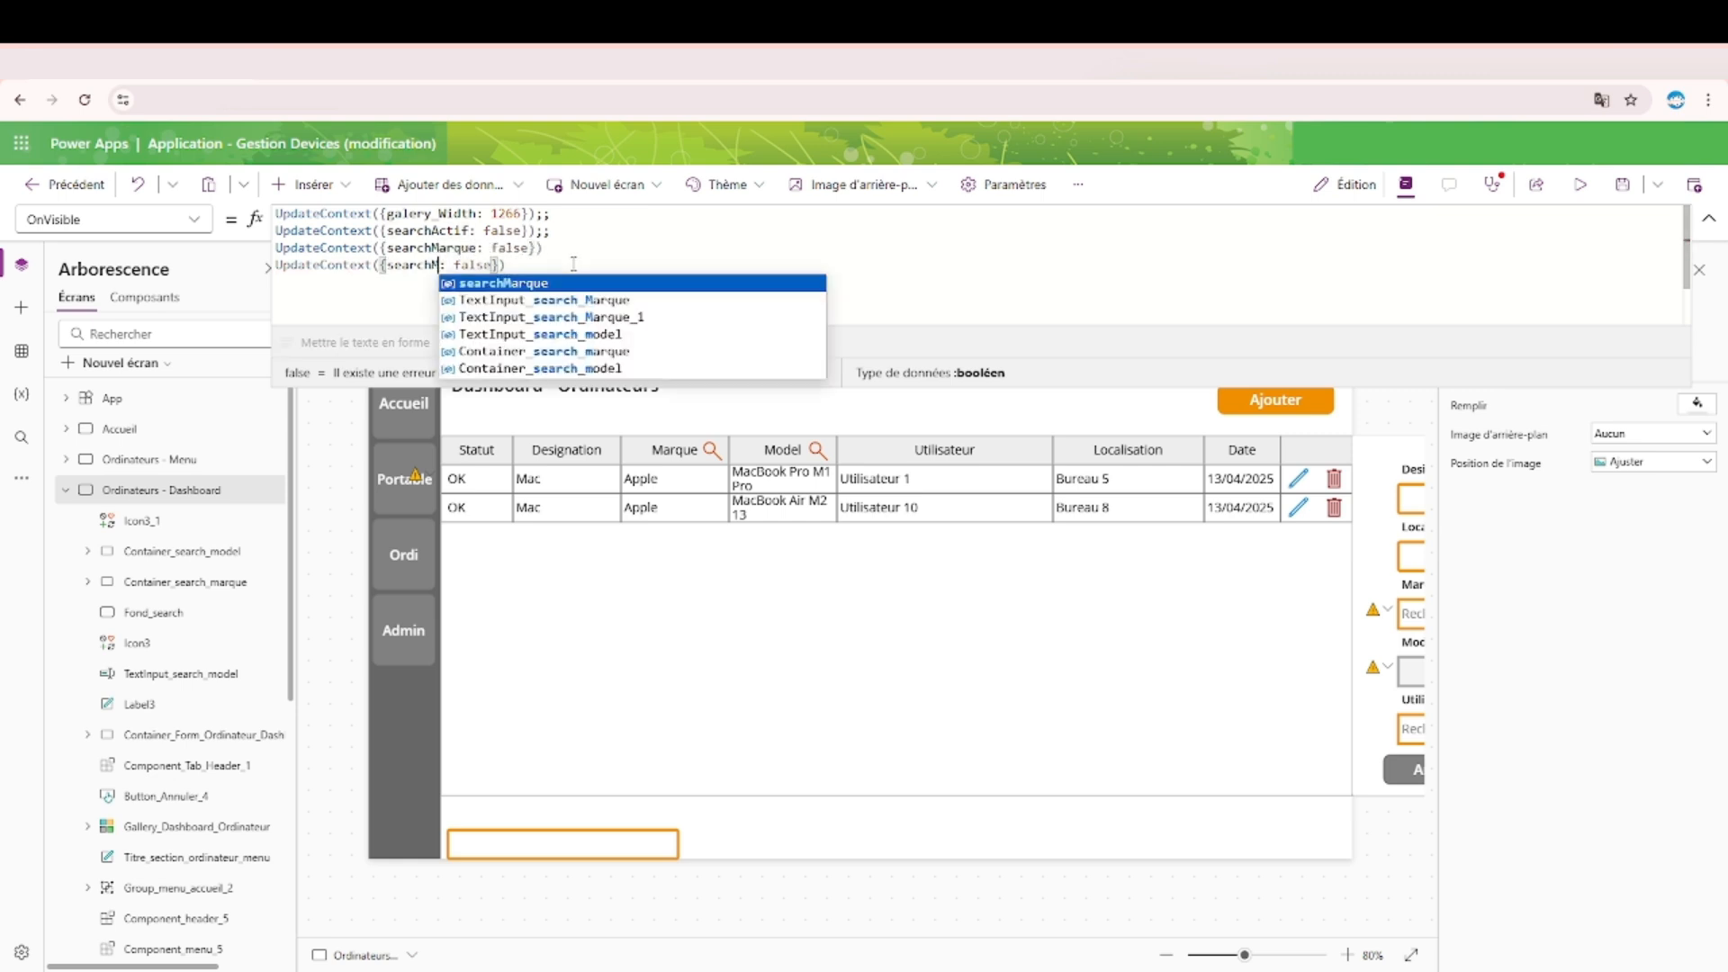
pyautogui.write('odel')
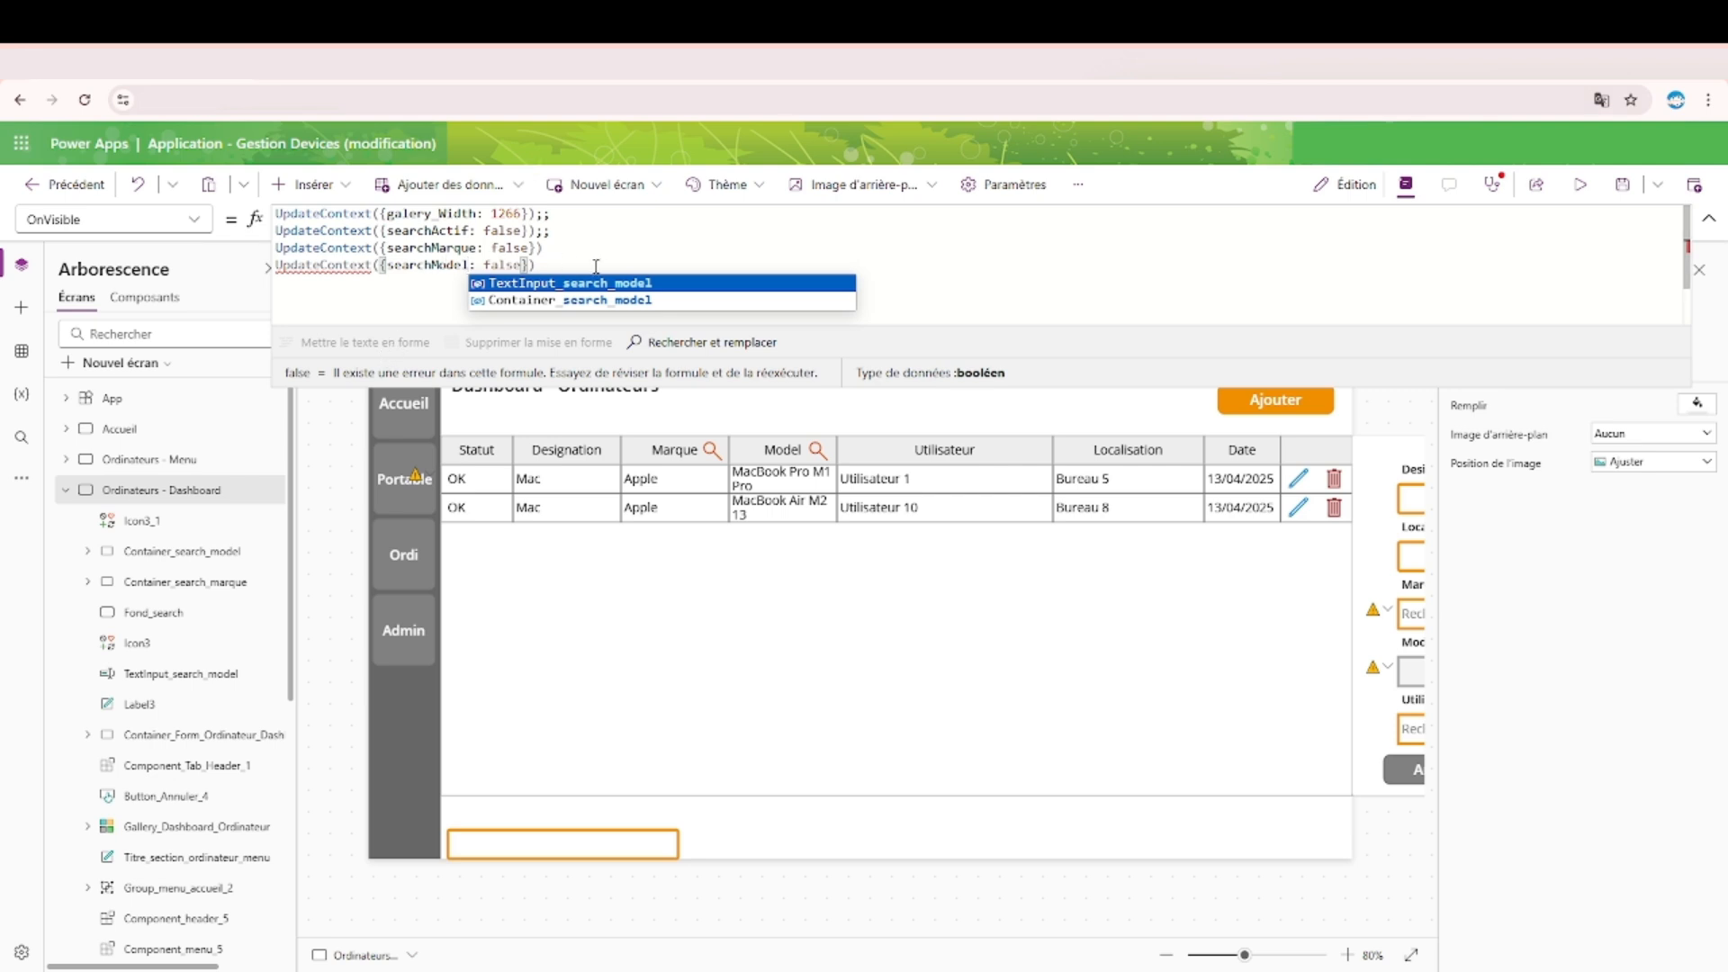
pyautogui.click(603, 249)
pyautogui.write(';;')
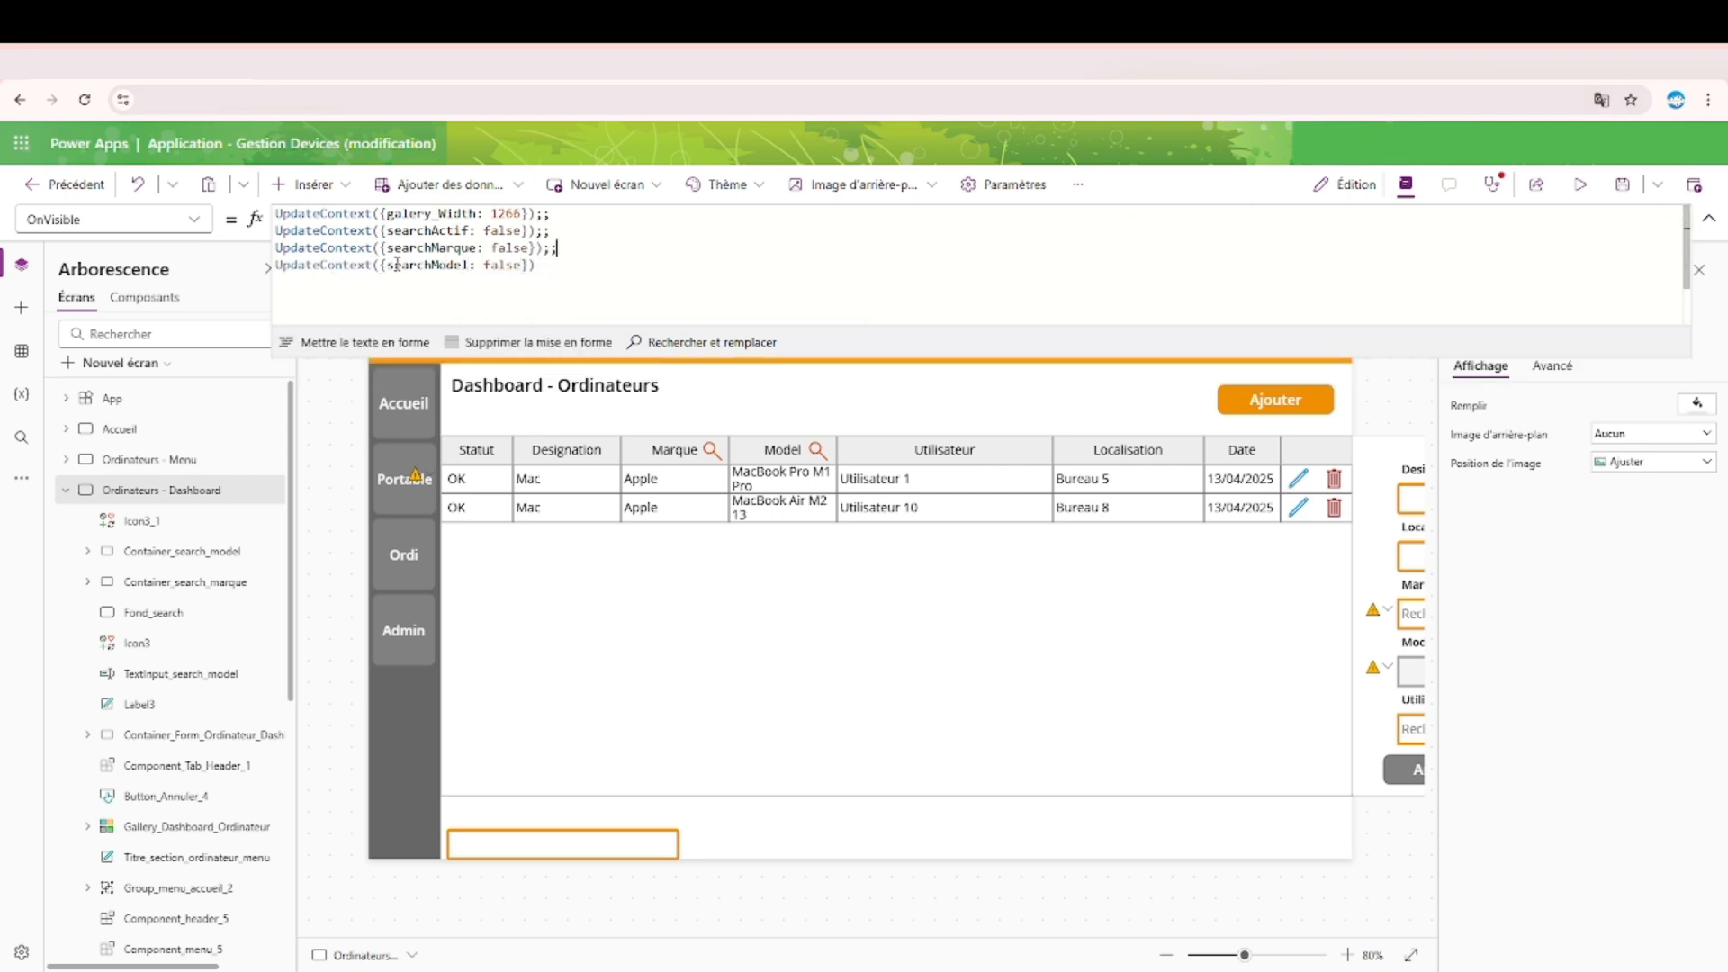
pyautogui.doubleClick(421, 252)
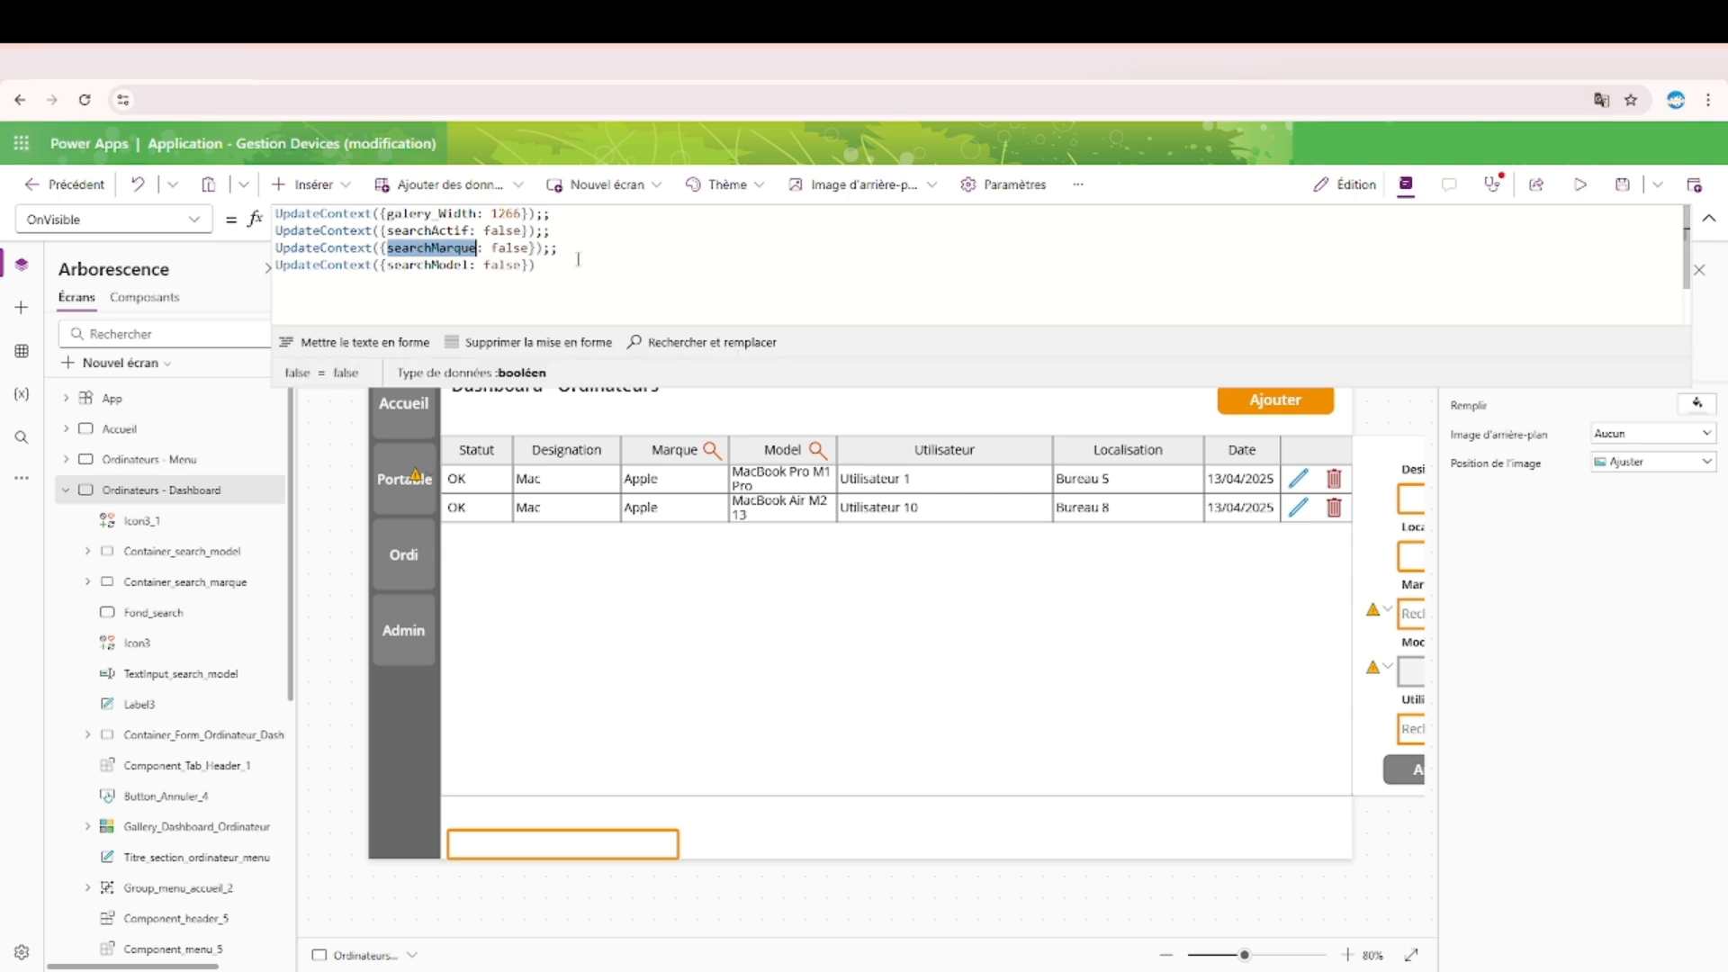
pyautogui.moveTo(577, 264); pyautogui.dragTo(275, 248)
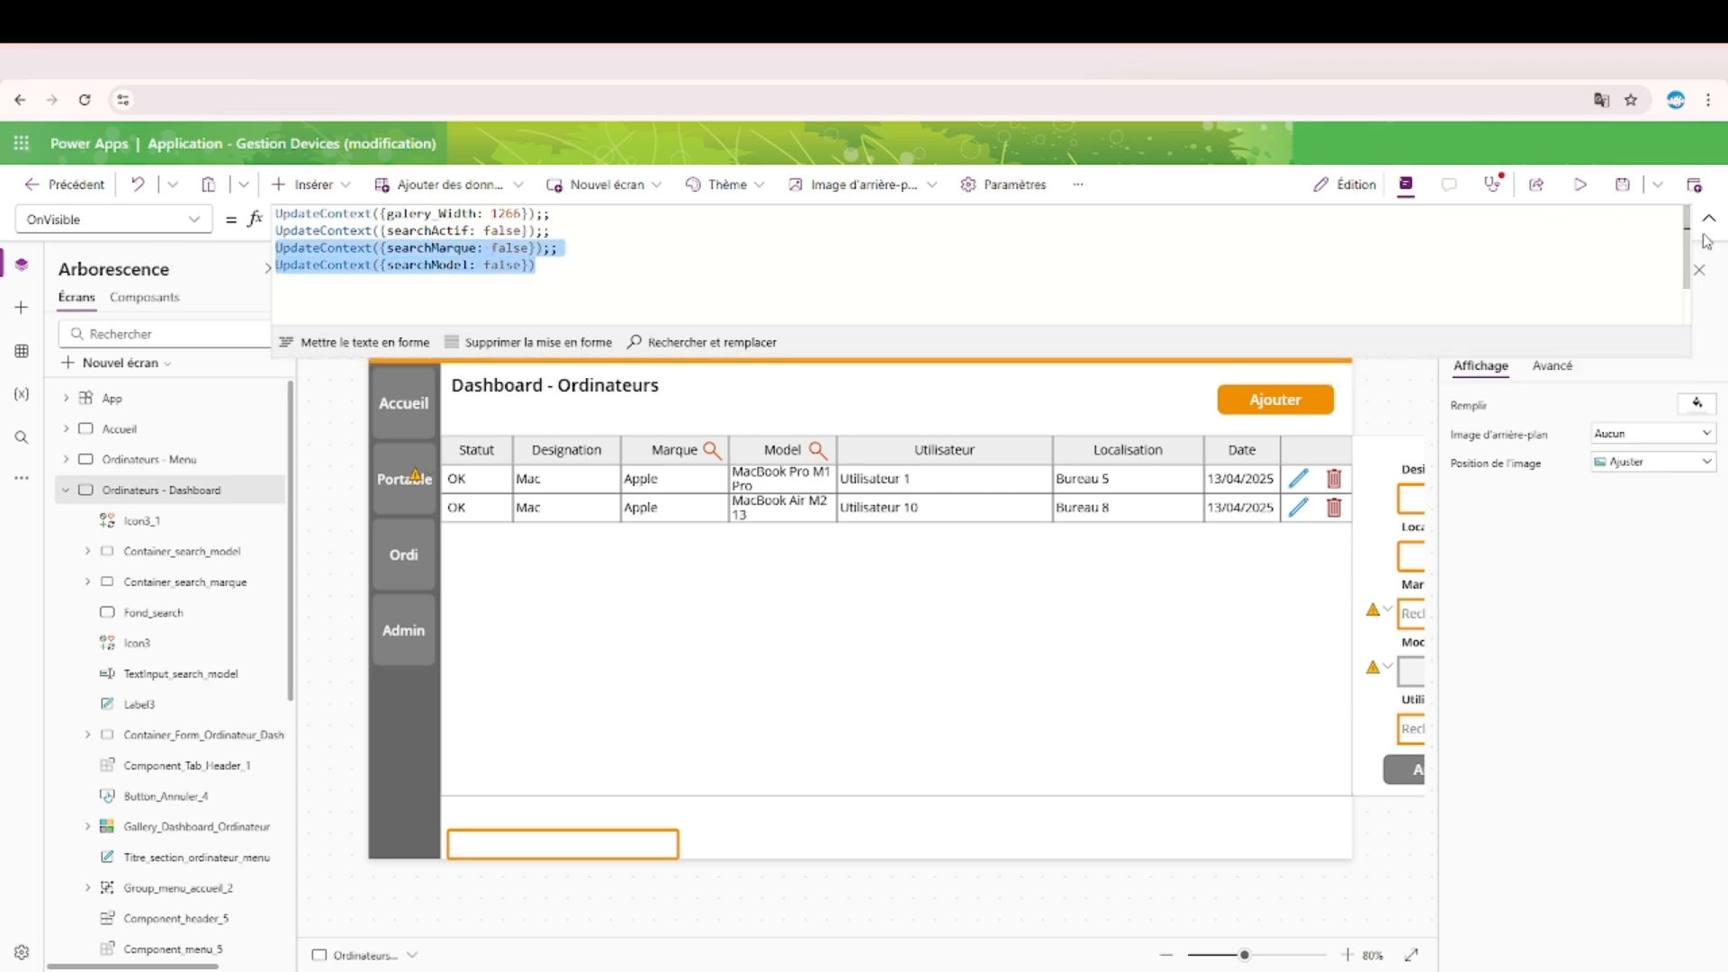
# Append the line UpdateContext({searchMarque: false}) after the searchActif line in the Marque search icon's OnSelect formula.
pyautogui.click(713, 447)
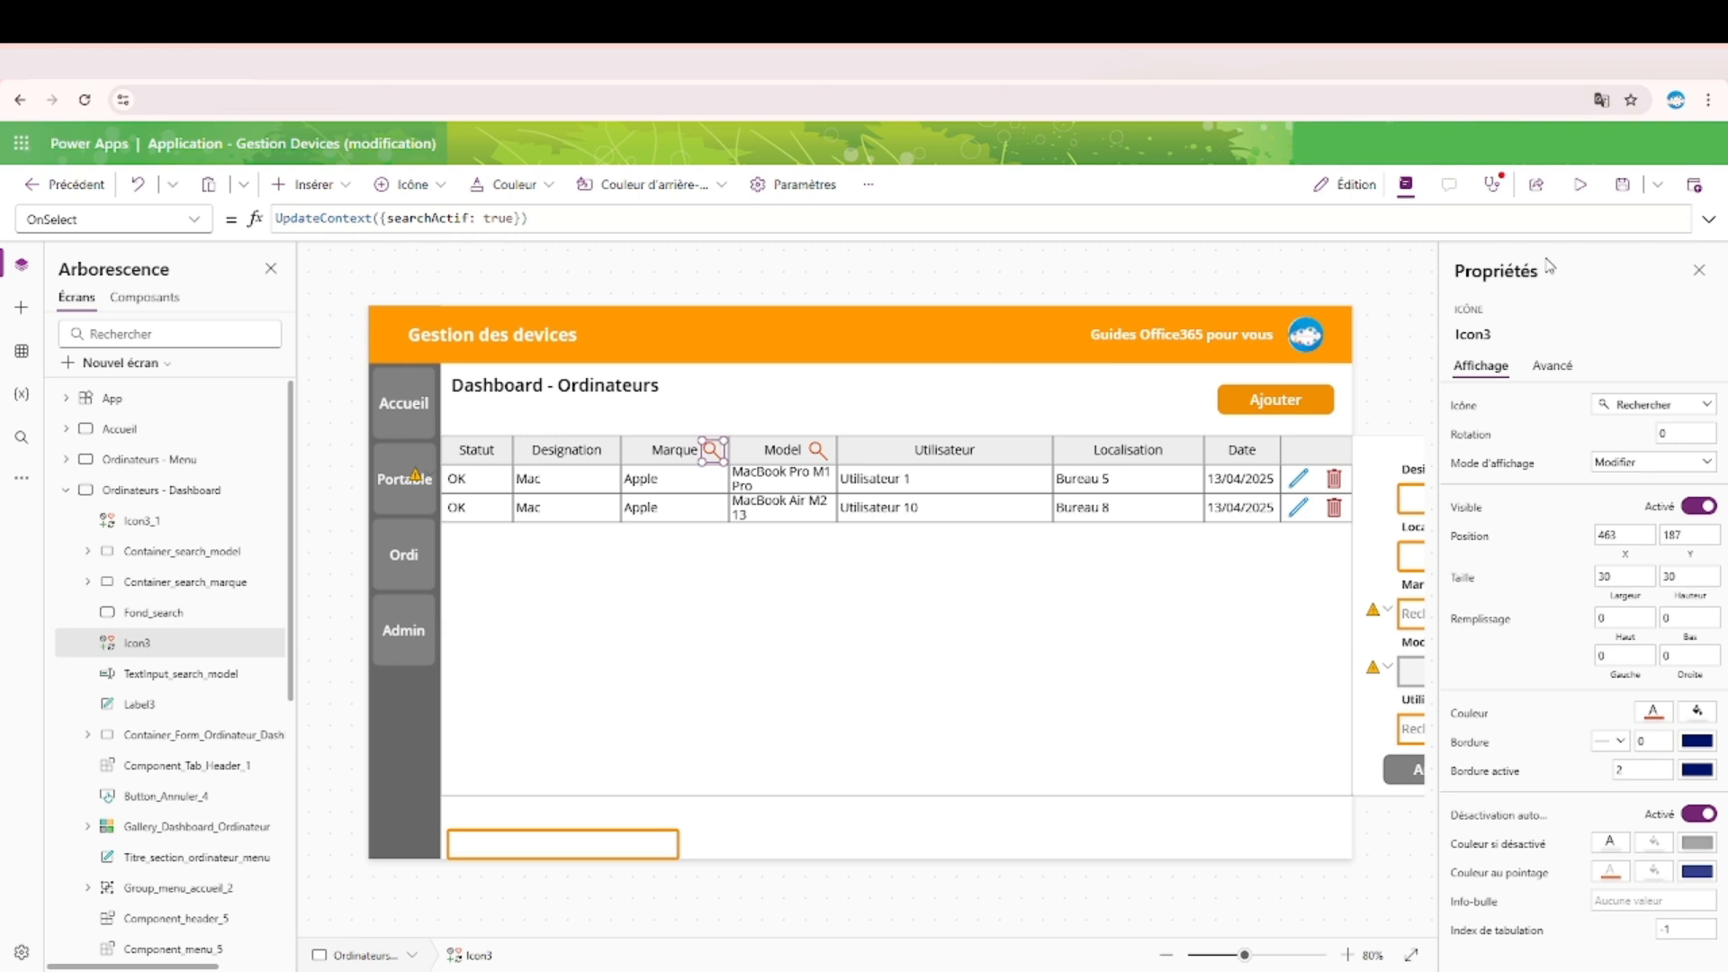
pyautogui.click(1709, 218)
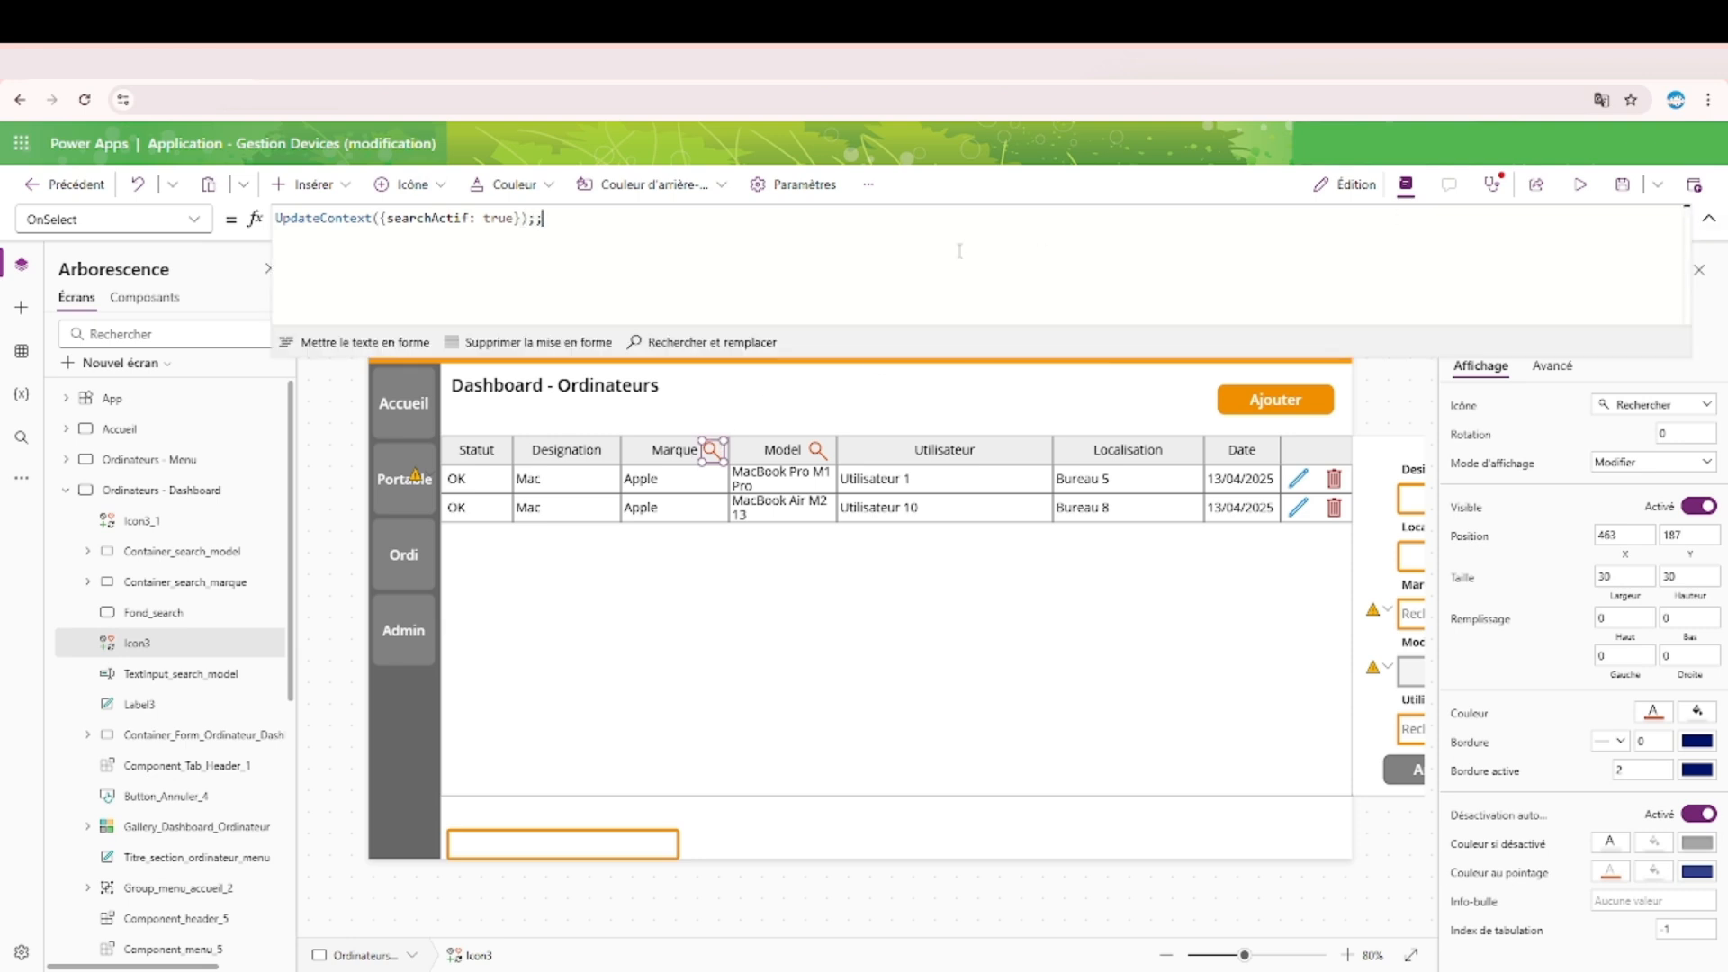
pyautogui.write(';;')
pyautogui.press('Return')
pyautogui.hotkey('ctrl', 'v')
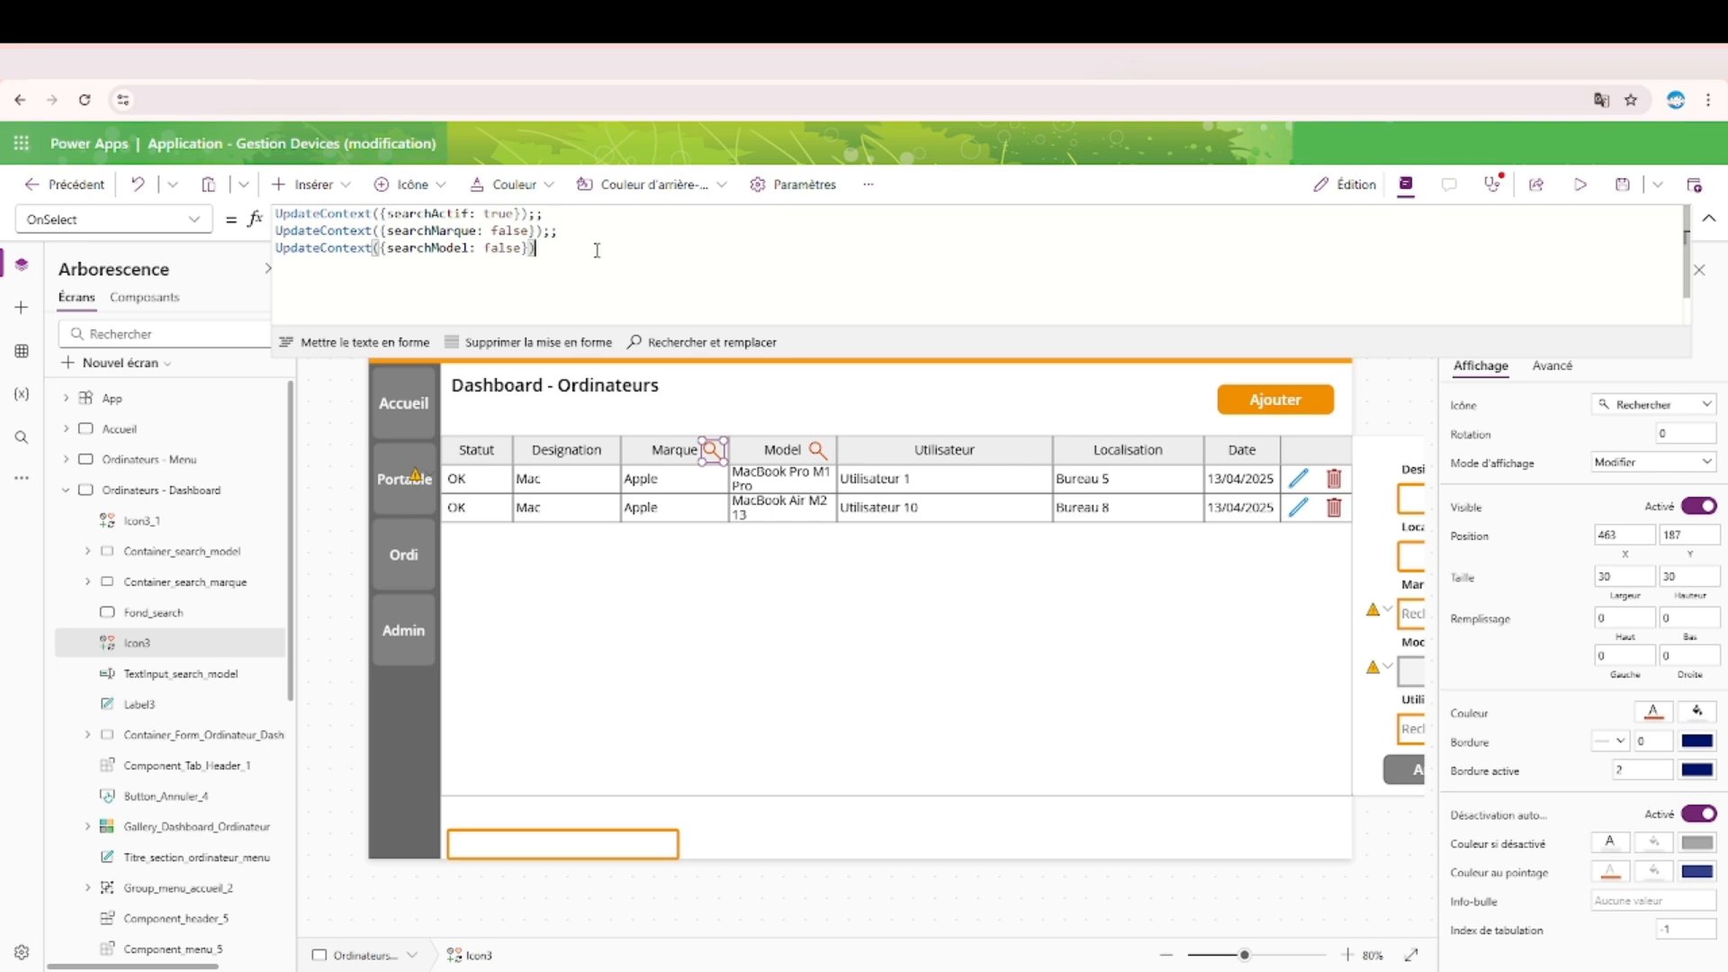
pyautogui.hotkey('shift', 'Home')
pyautogui.press('BackSpace')
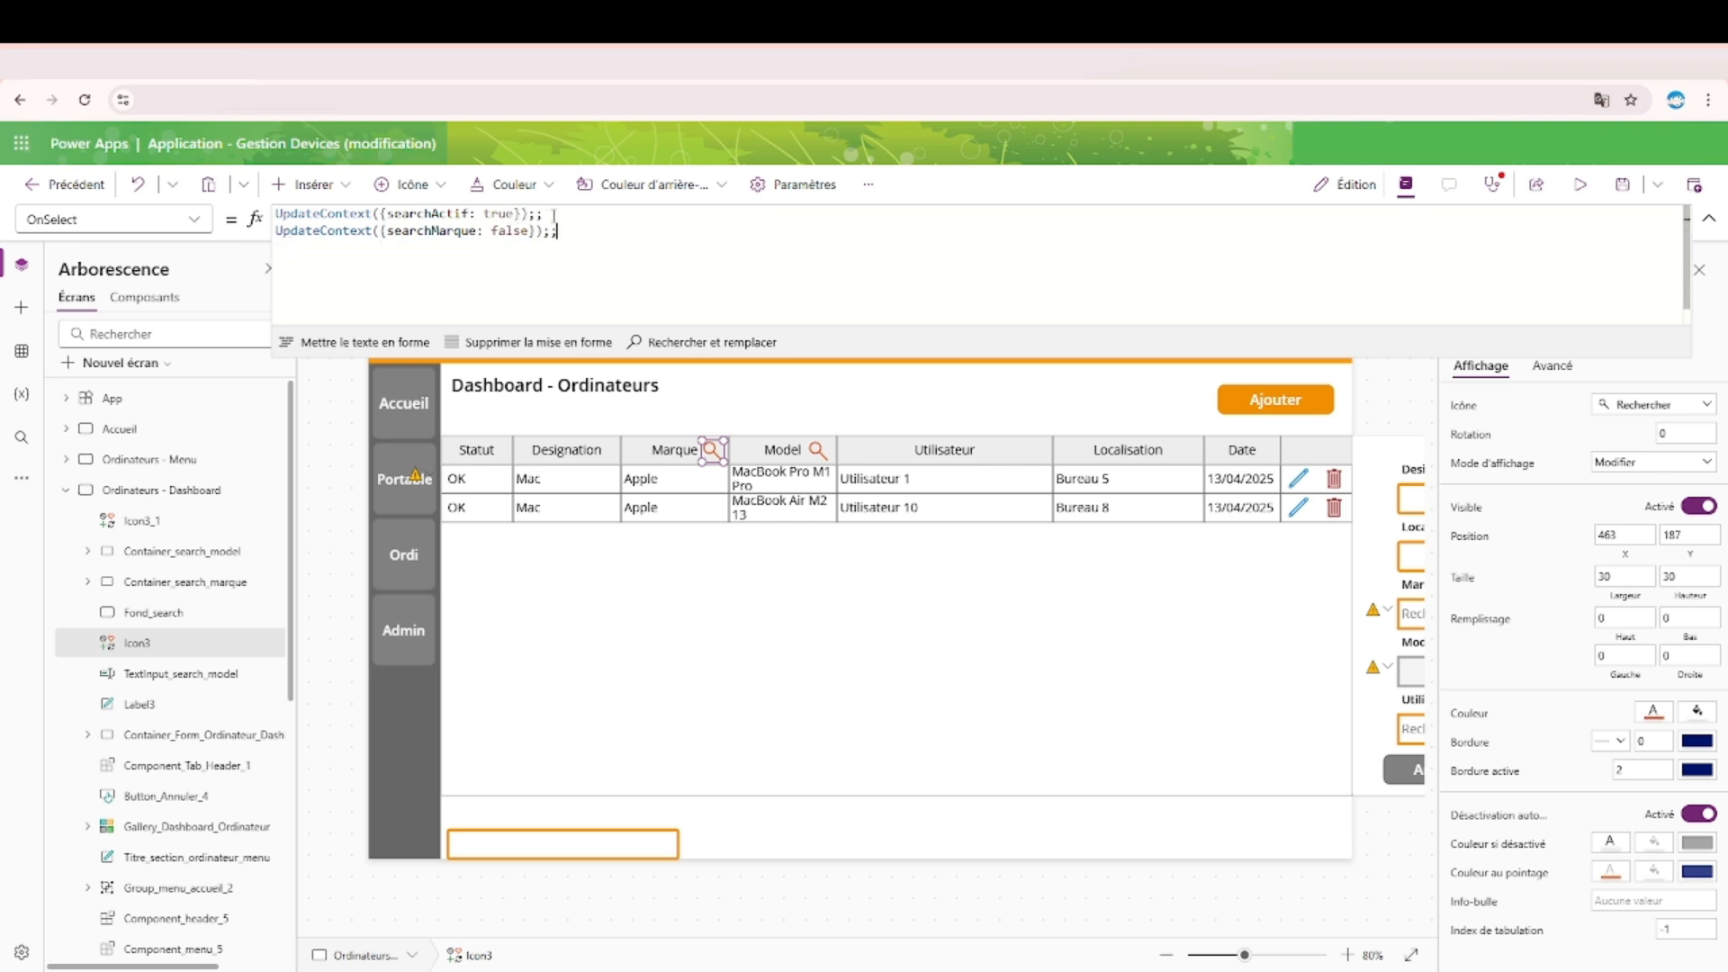
pyautogui.moveTo(543, 213); pyautogui.dragTo(530, 213)
pyautogui.write(';;')
# Append the line UpdateContext({searchModel: false}) after the searchActif line in the Model search icon's OnSelect formula, separated by ;;.
pyautogui.click(817, 450)
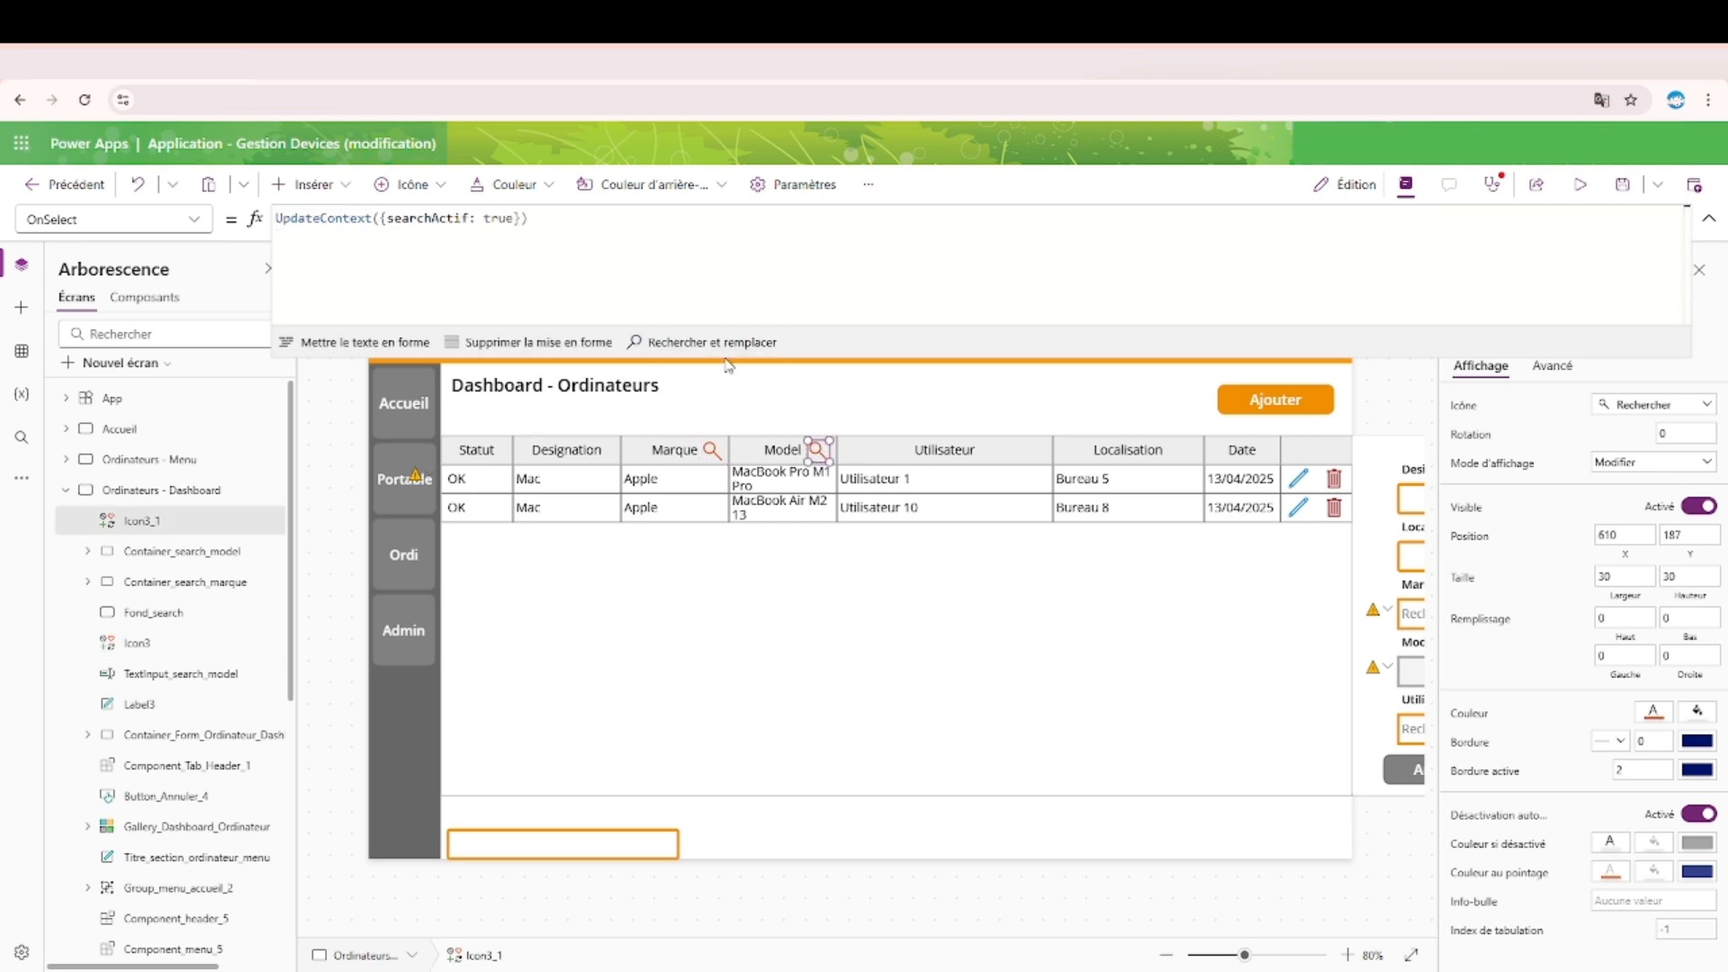
pyautogui.write(';;')
pyautogui.press('Return')
pyautogui.hotkey('ctrl', 'v')
pyautogui.moveTo(589, 234); pyautogui.dragTo(697, 220)
pyautogui.press('BackSpace')
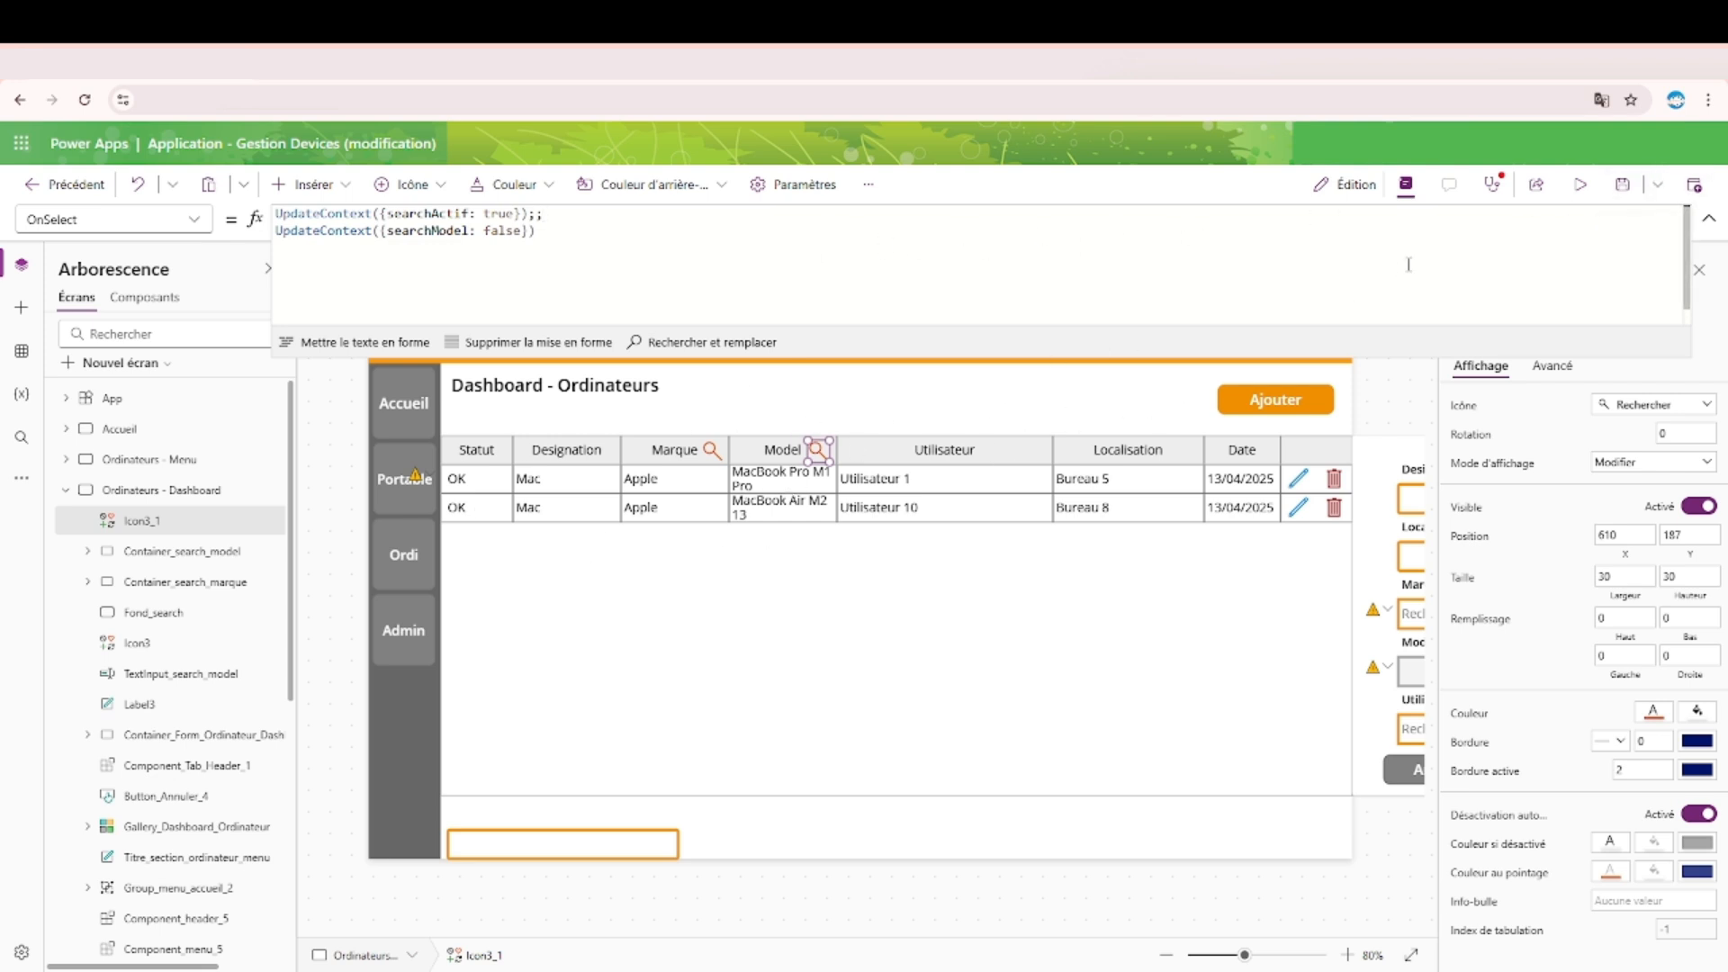
pyautogui.click(1709, 219)
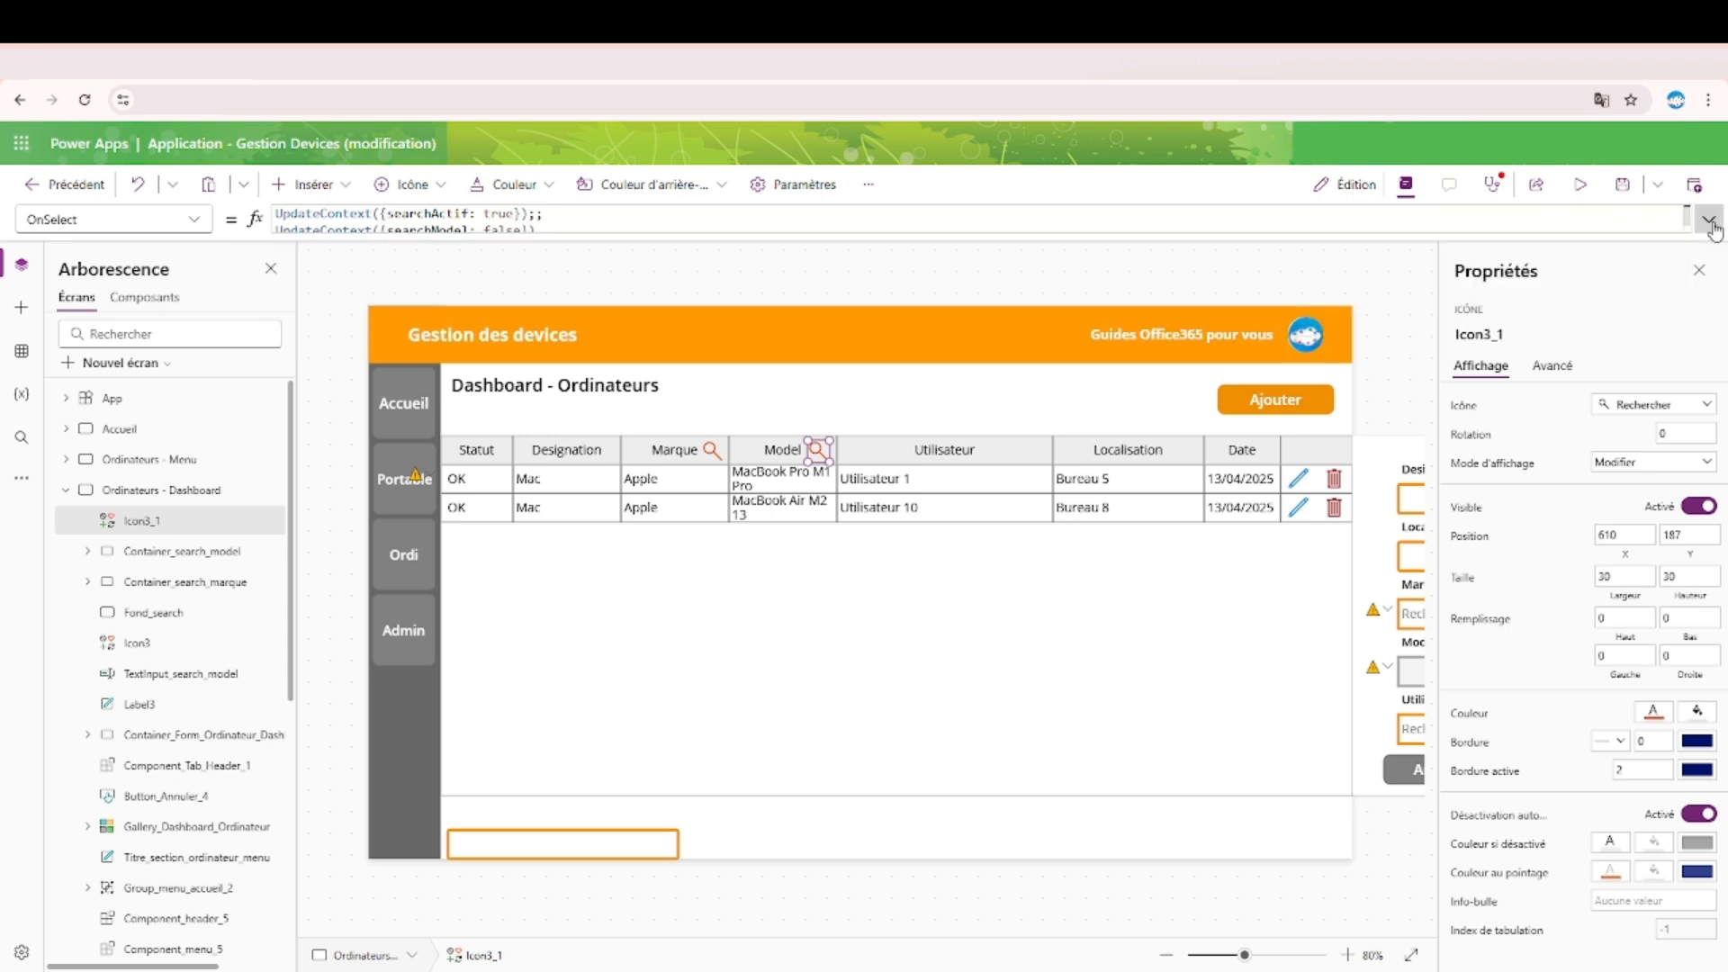
# Paste the copied UpdateContext lines below searchActif in Container_search_model's Visible formula and select the variable name searchModel there.
pyautogui.click(213, 549)
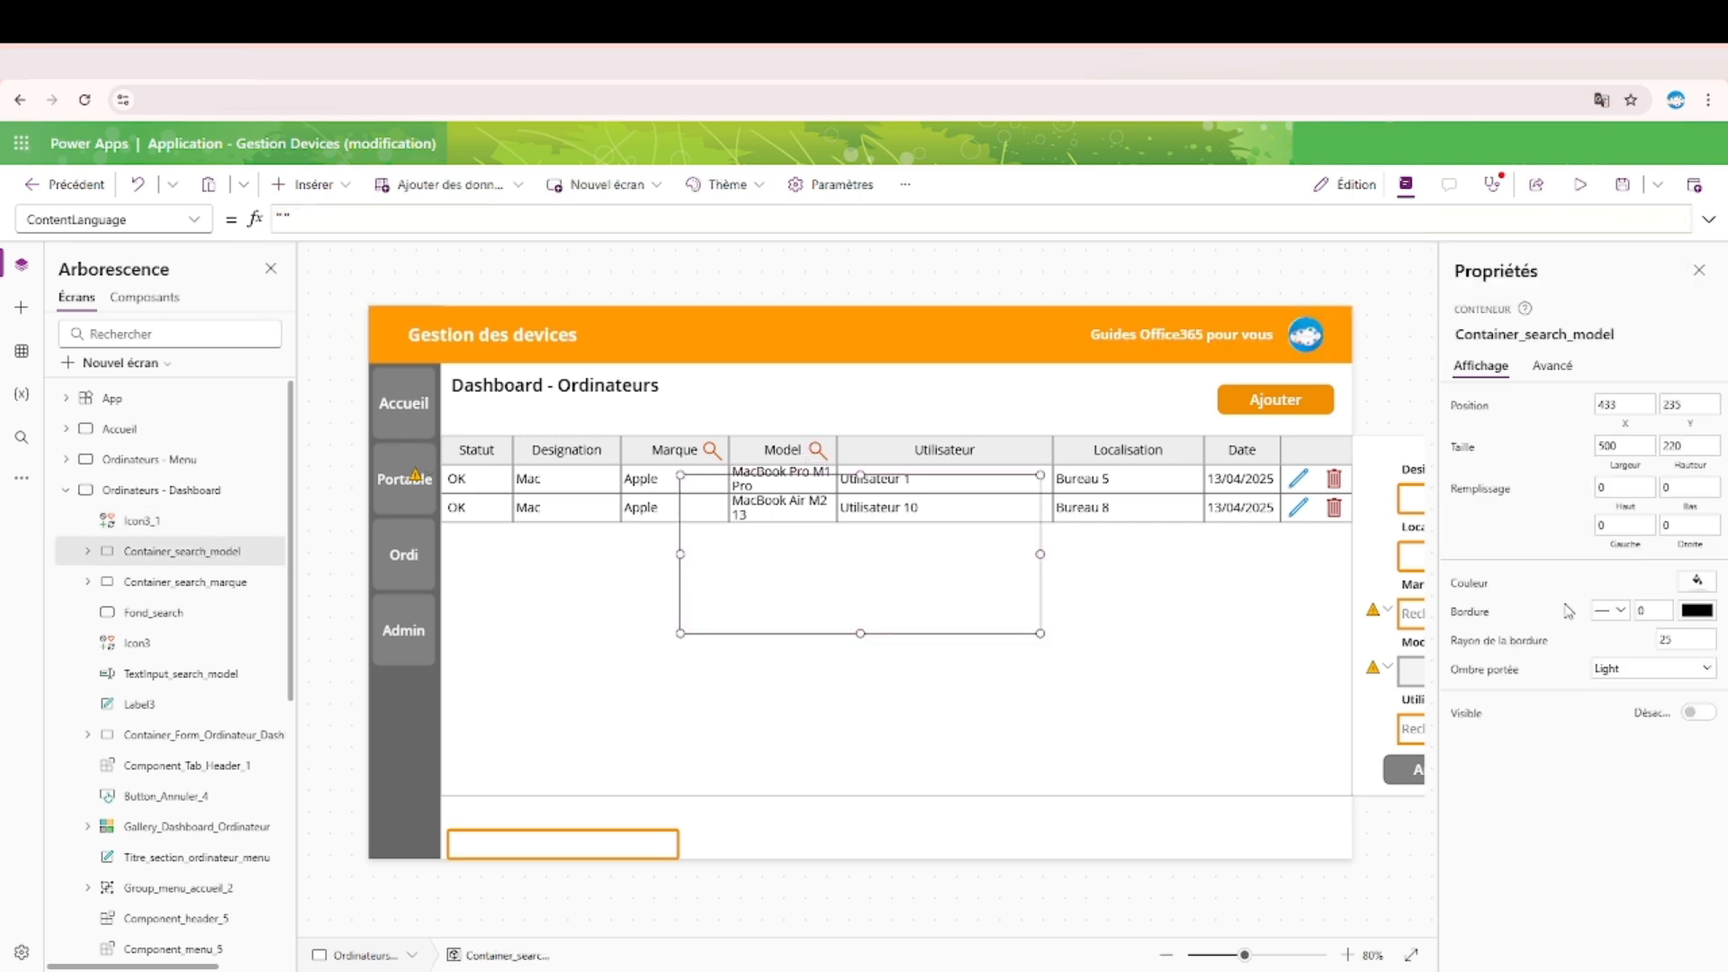
pyautogui.click(1466, 712)
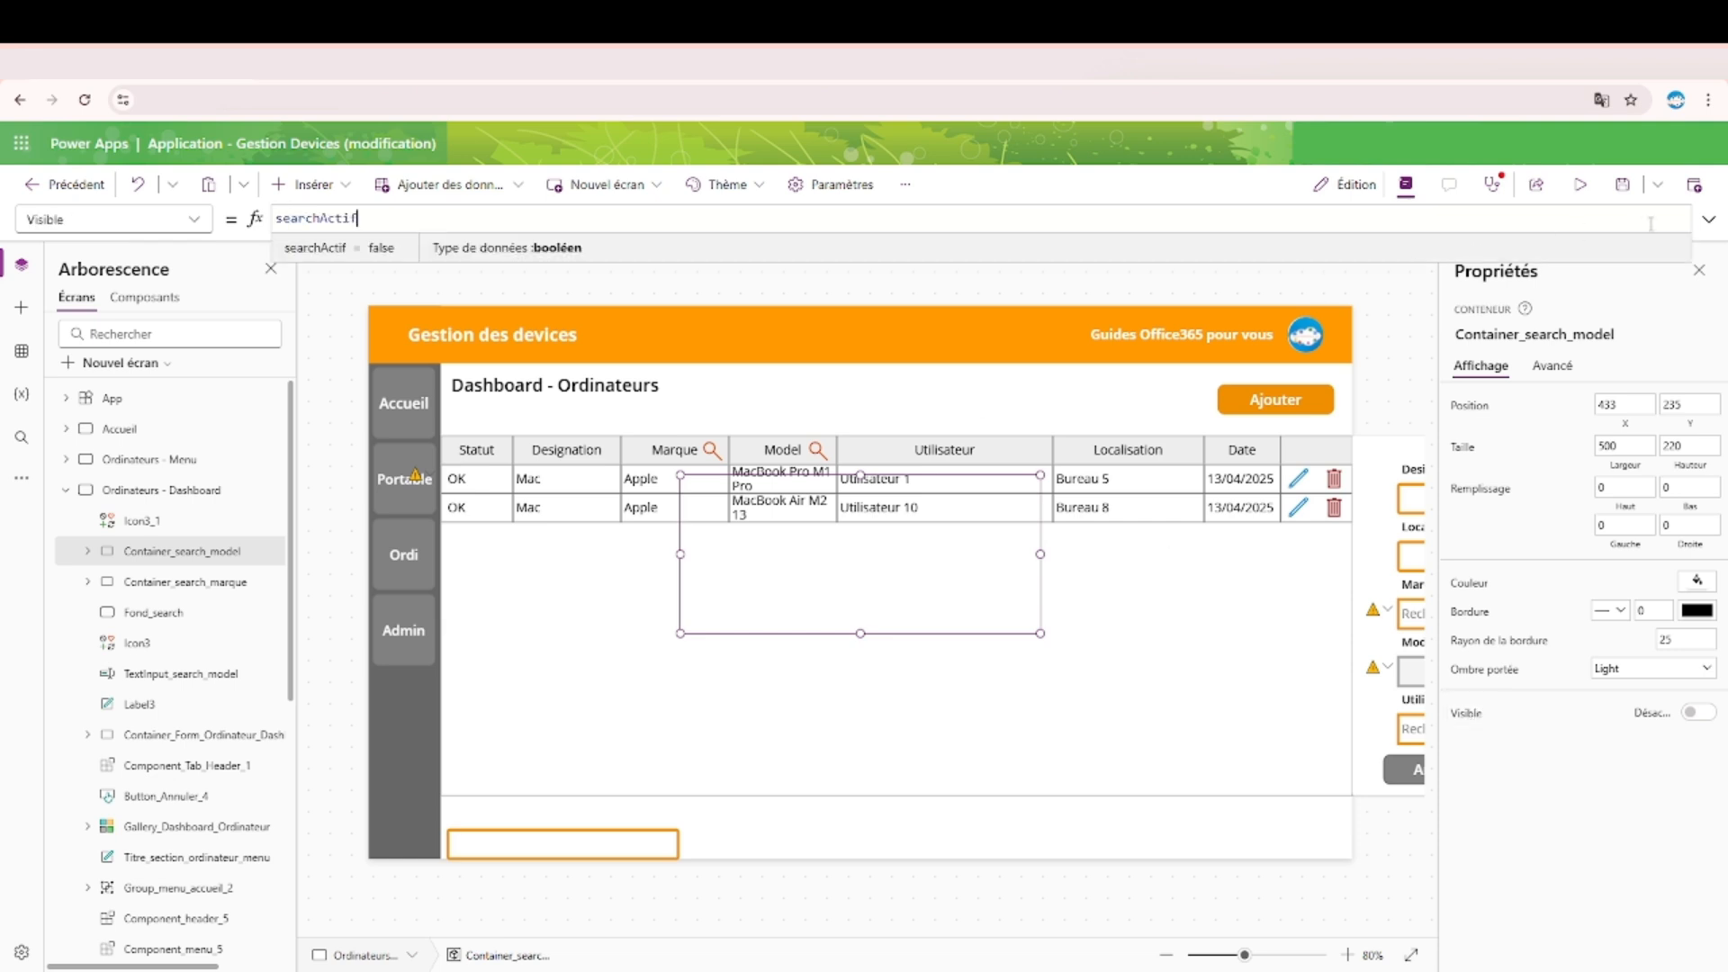
pyautogui.click(1710, 231)
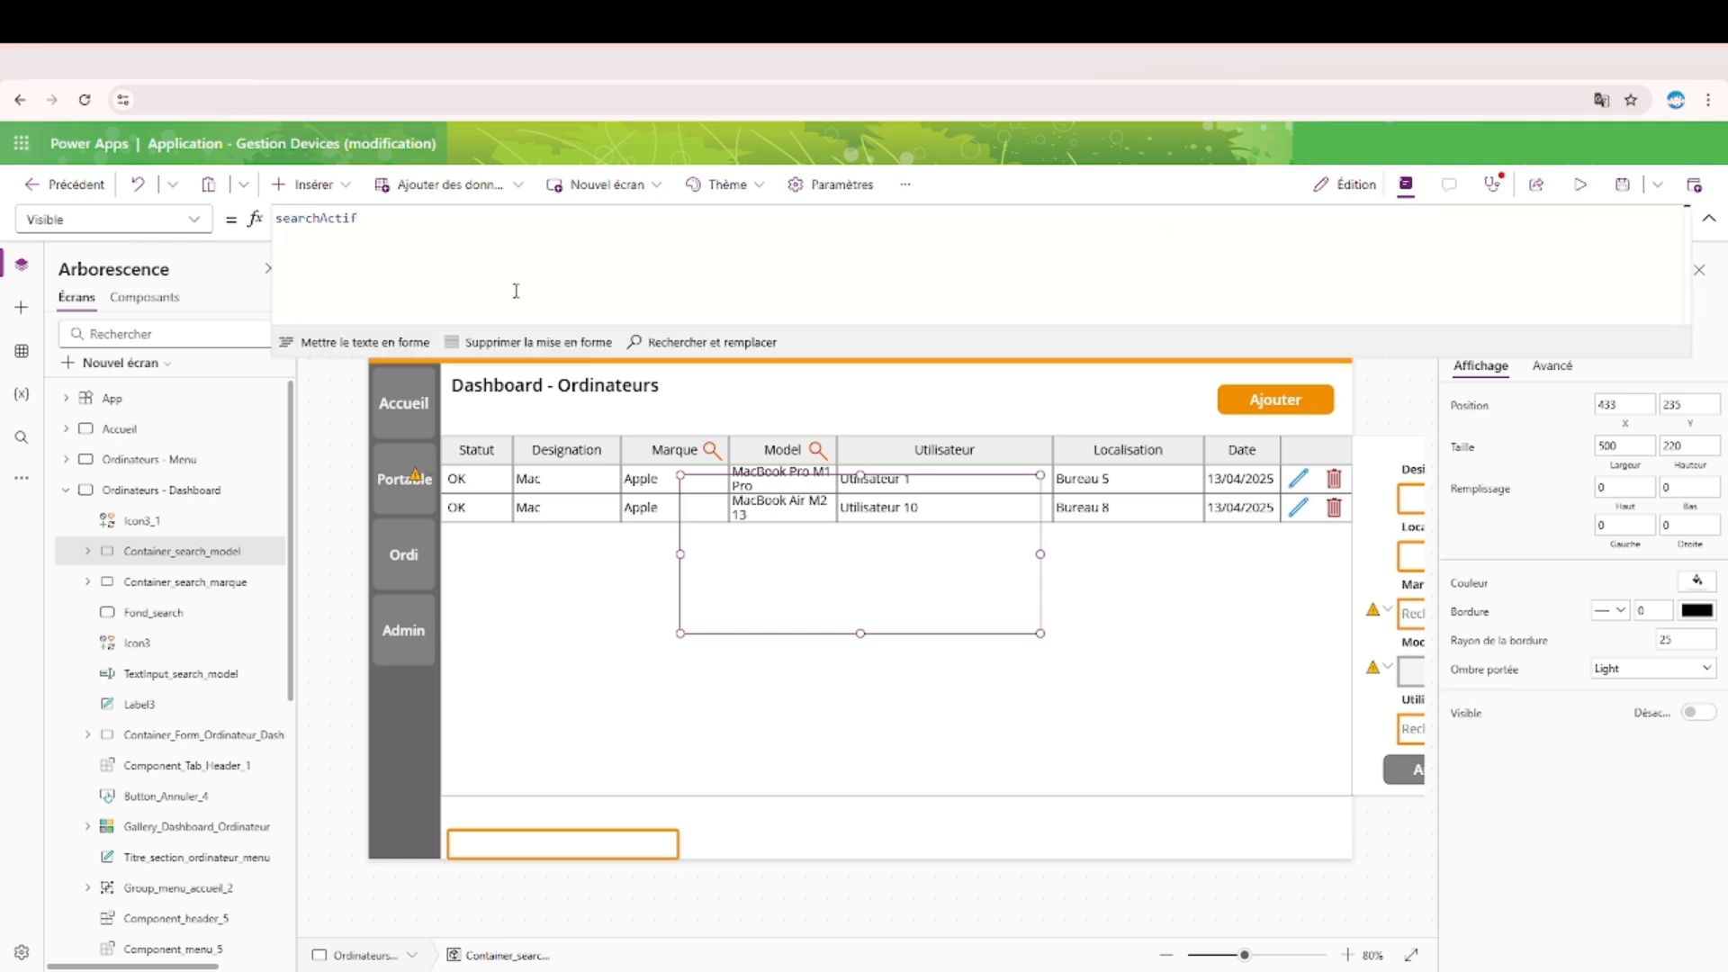
pyautogui.hotkey('ctrl', 'v')
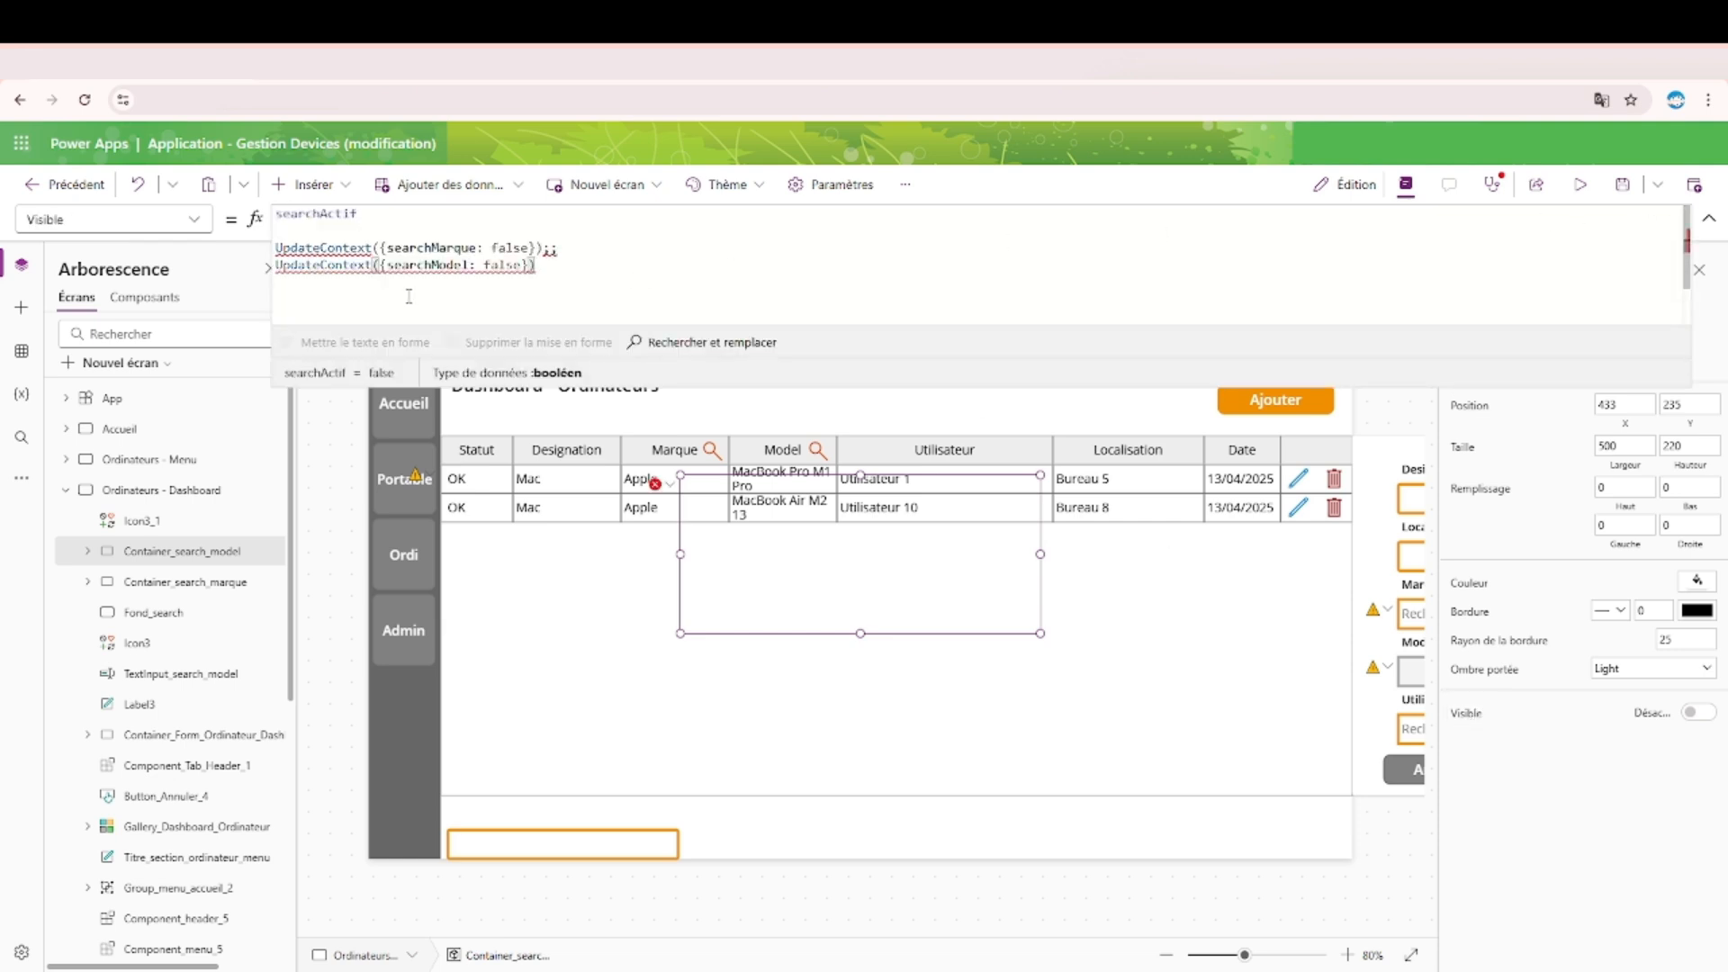
pyautogui.doubleClick(427, 265)
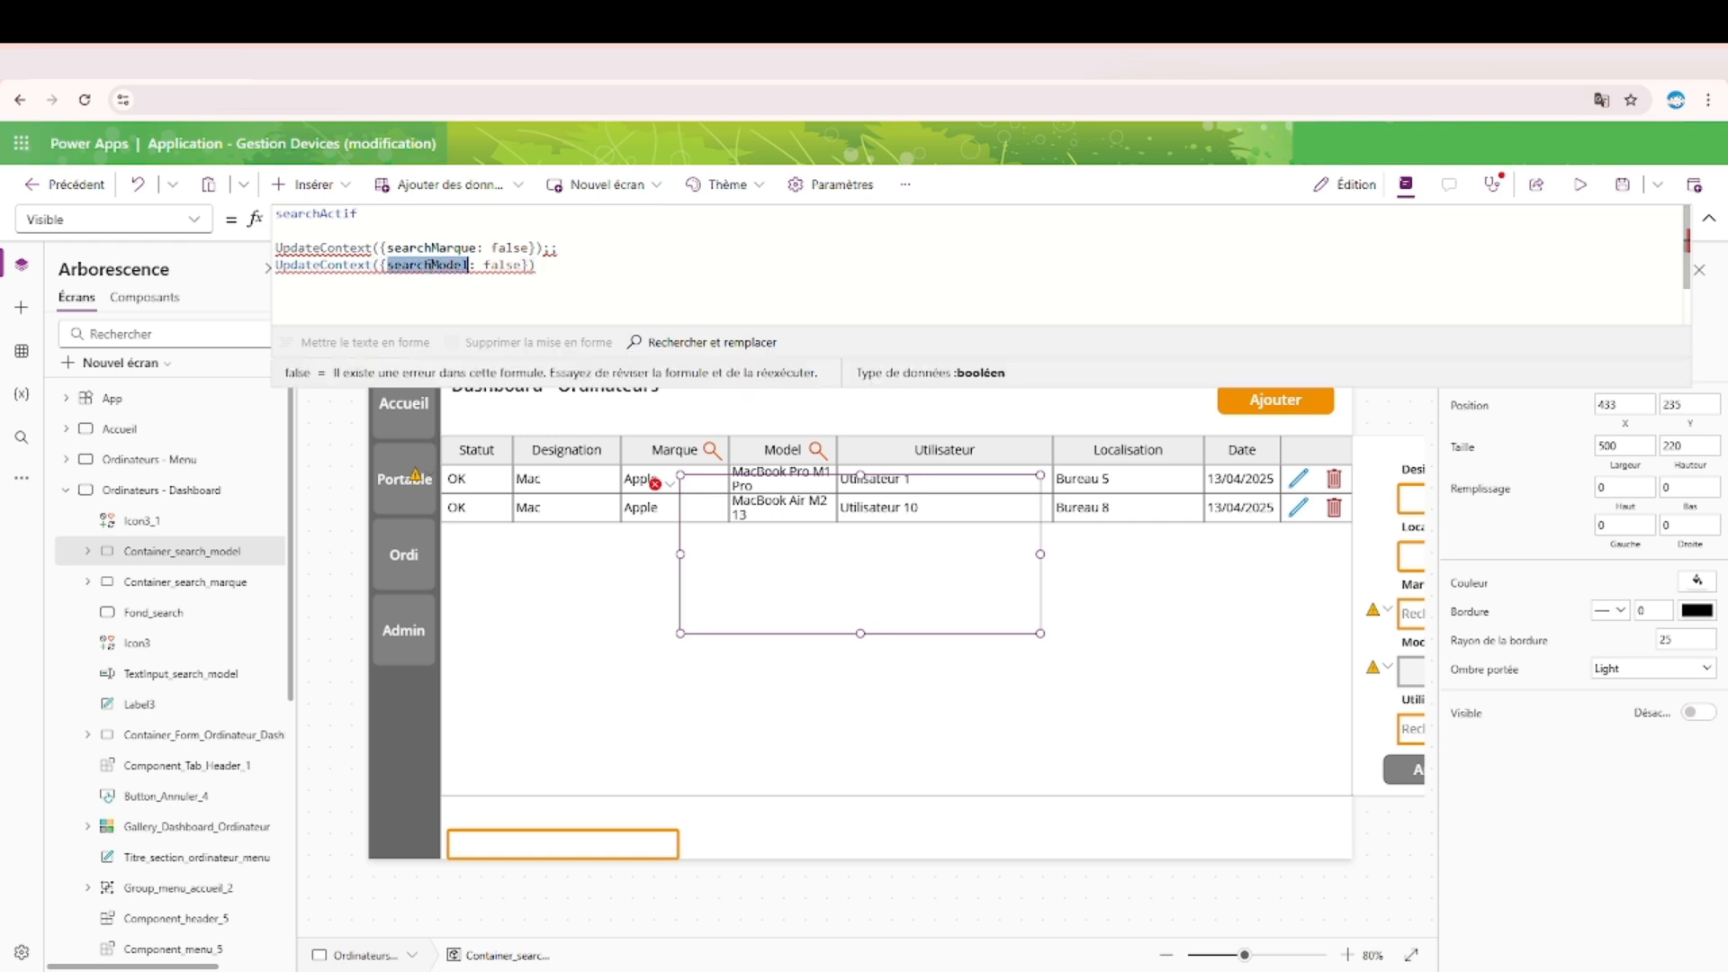
# Set the Visible formula of Container_search_model to searchActif && searchModel, removing the leftover UpdateContext lines.
pyautogui.hotkey('ctrl', 'c')
pyautogui.click(418, 216)
pyautogui.write('&&')
pyautogui.hotkey('ctrl', 'v')
pyautogui.moveTo(536, 264); pyautogui.dragTo(273, 234)
pyautogui.press('BackSpace')
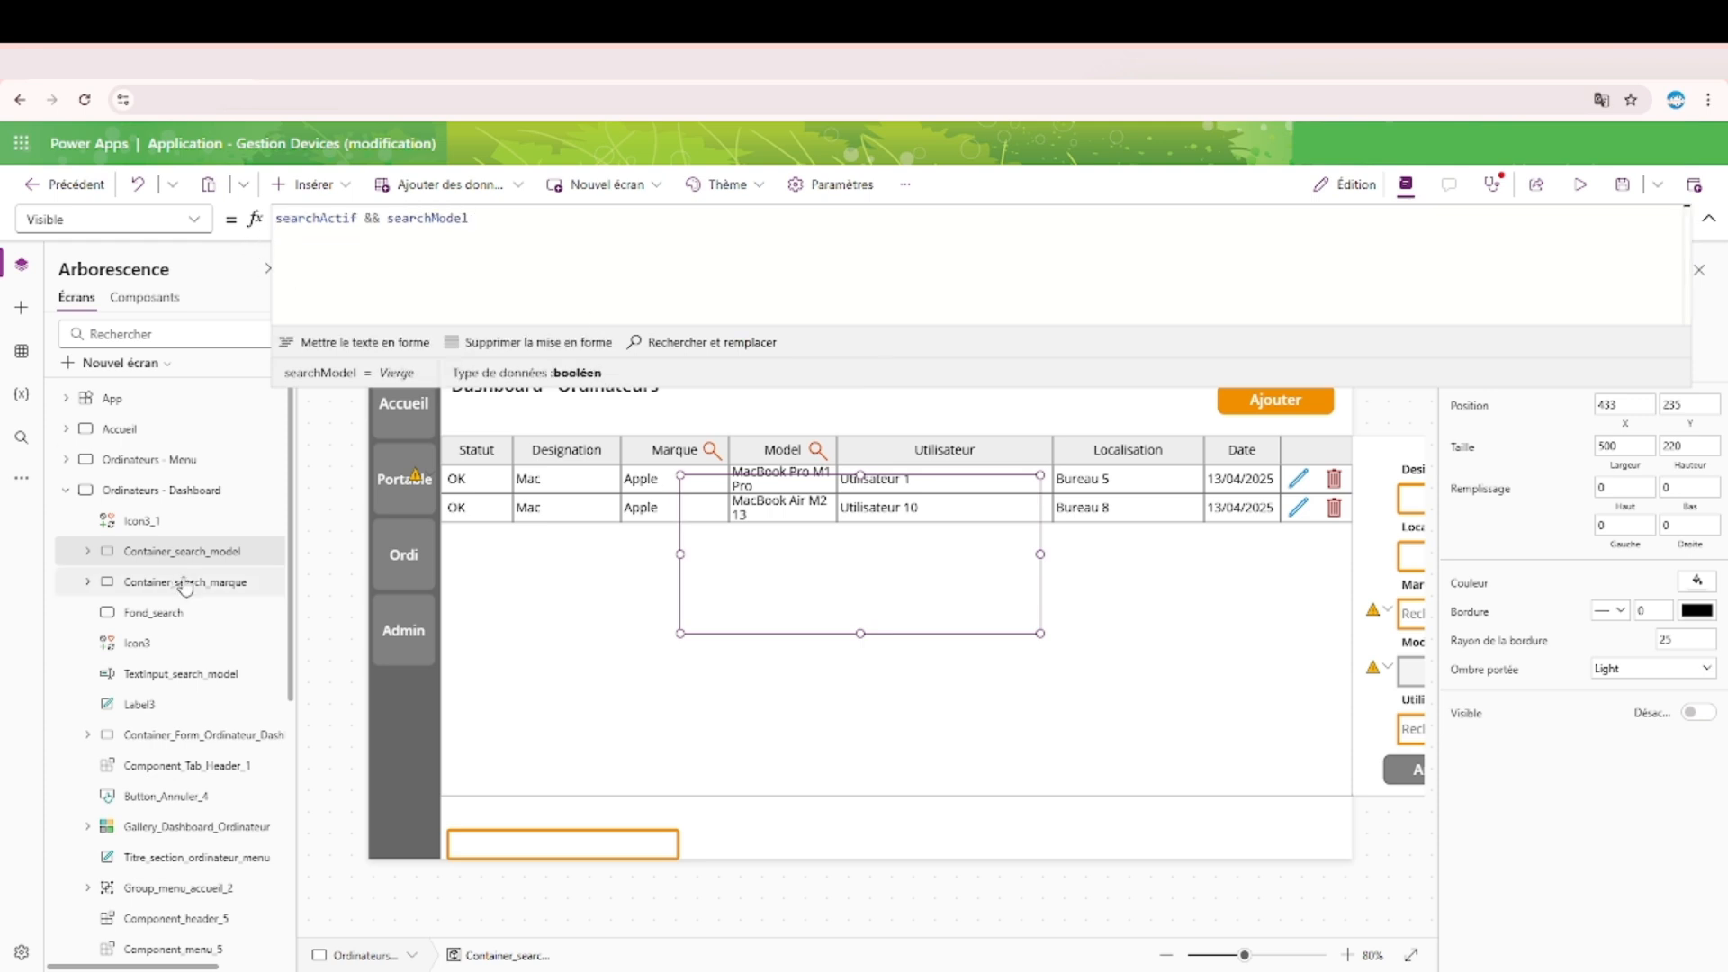
# Set the Visible formula of Container_search_marque to searchActif && searchMarque and briefly preview the app.
pyautogui.click(184, 581)
pyautogui.click(606, 256)
pyautogui.hotkey('shift', 'Return')
pyautogui.hotkey('shift', 'Return')
pyautogui.hotkey('ctrl', 'v')
pyautogui.hotkey('ctrl', 'z')
pyautogui.hotkey('ctrl', 'z')
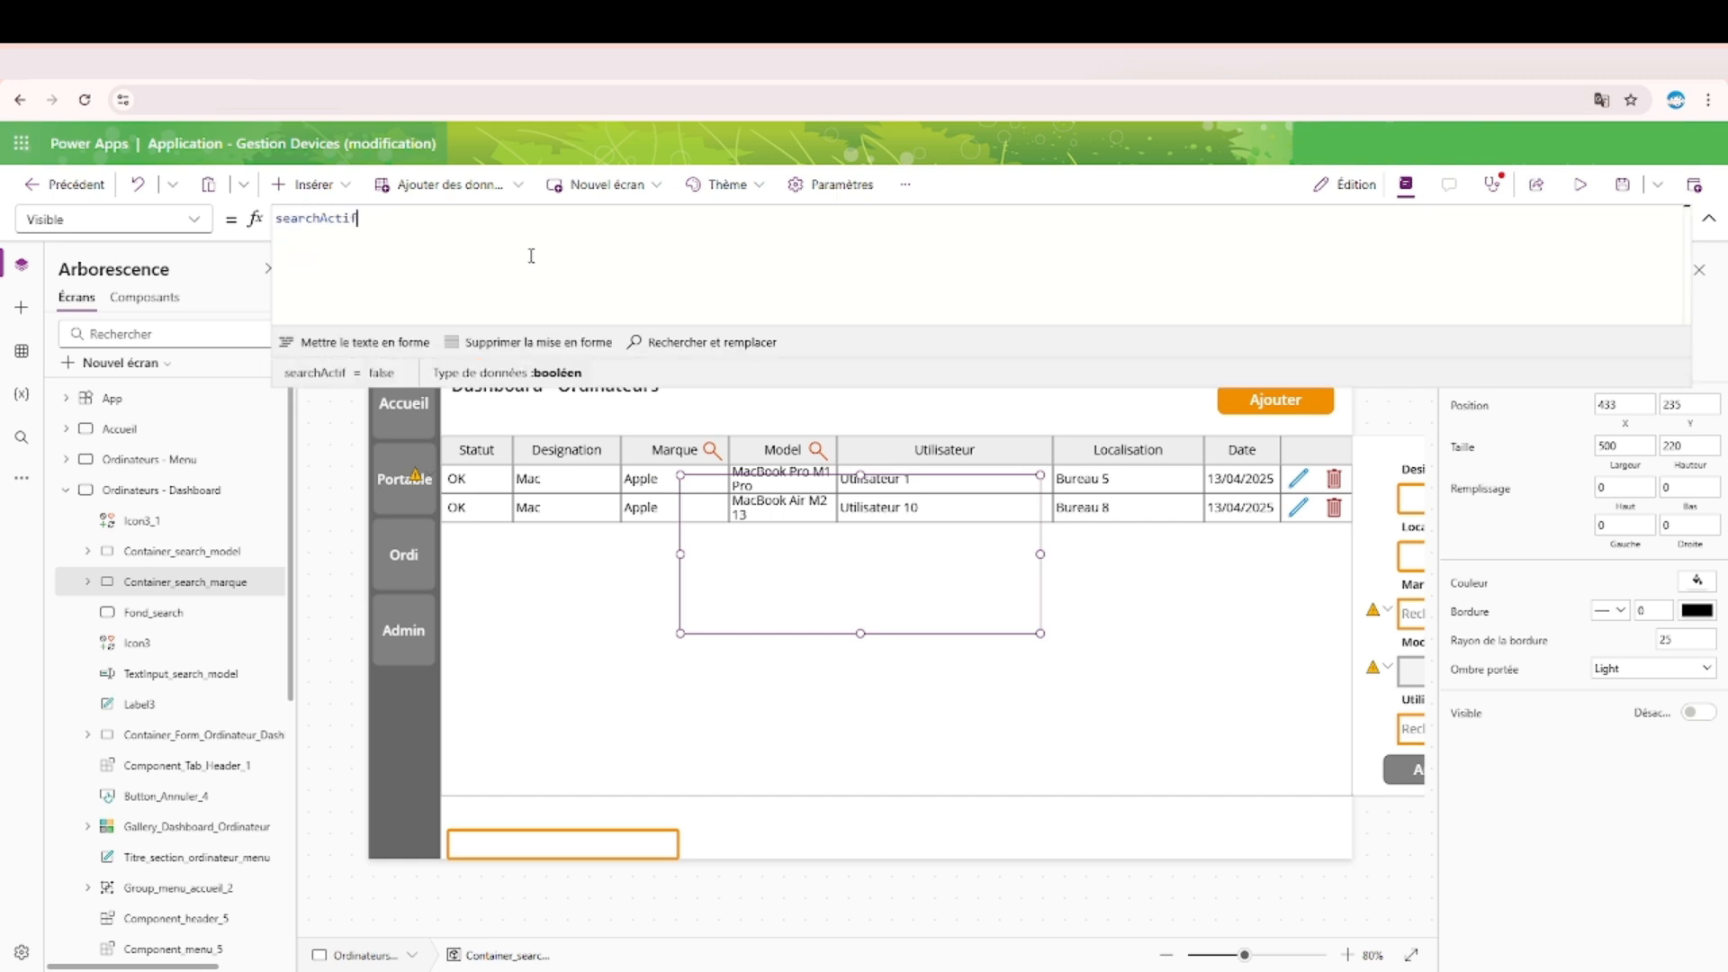
pyautogui.write('&& searchMarque')
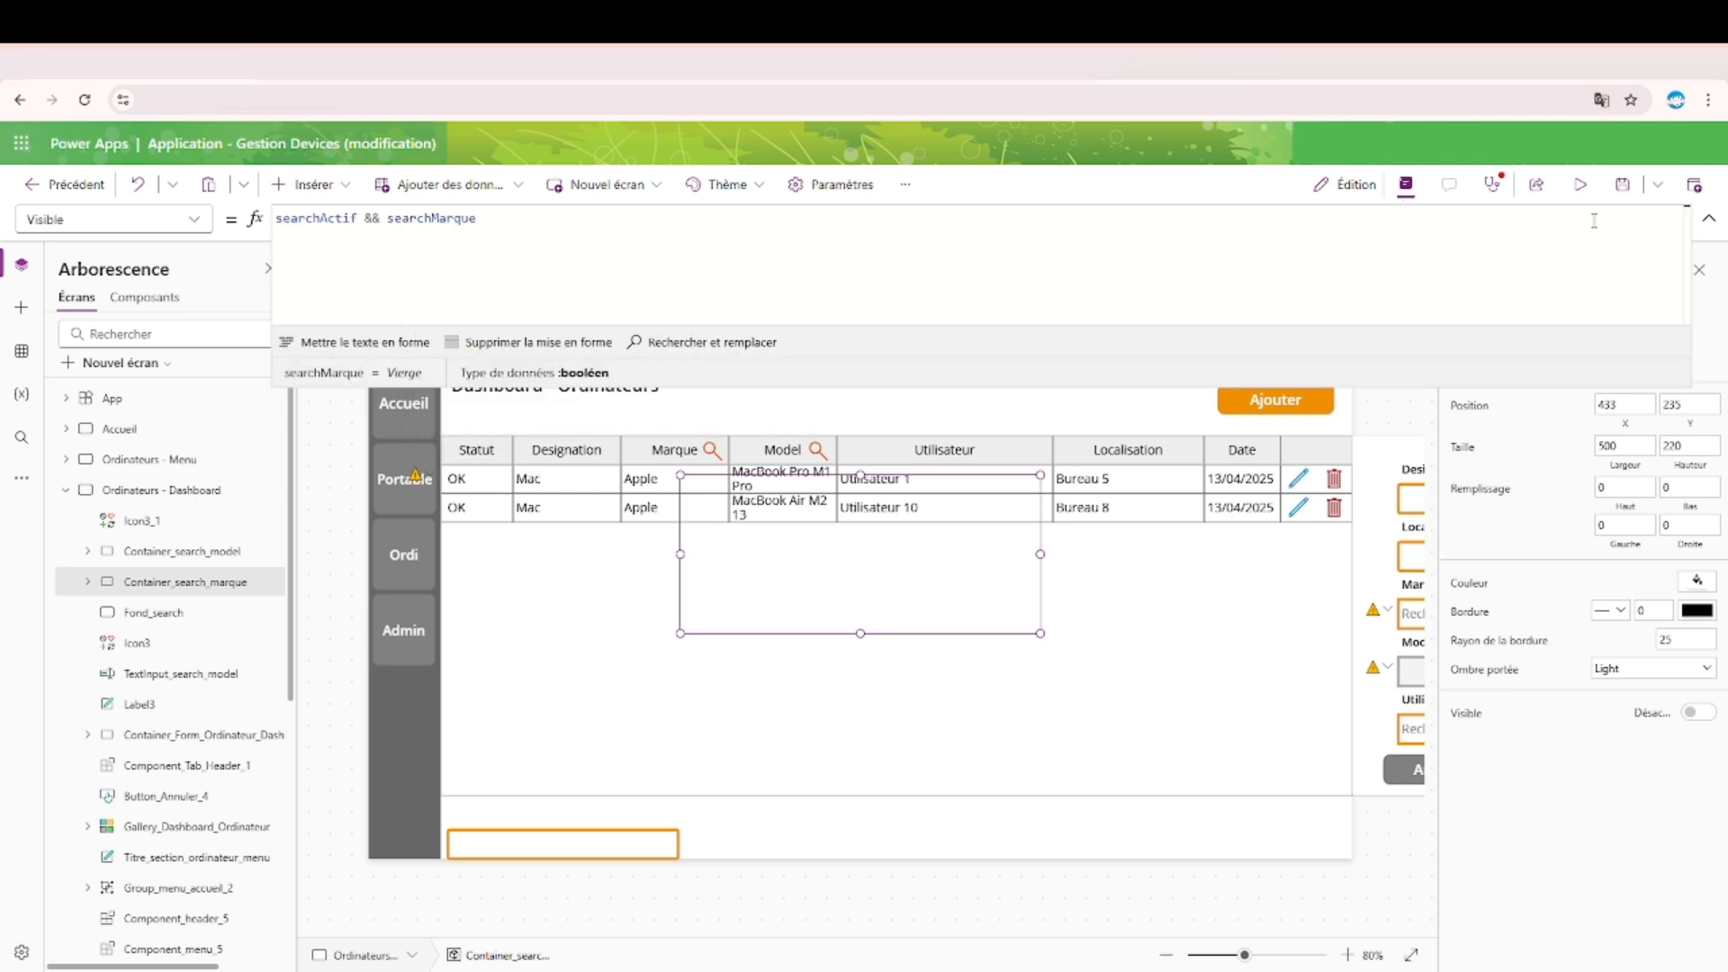
pyautogui.click(1580, 183)
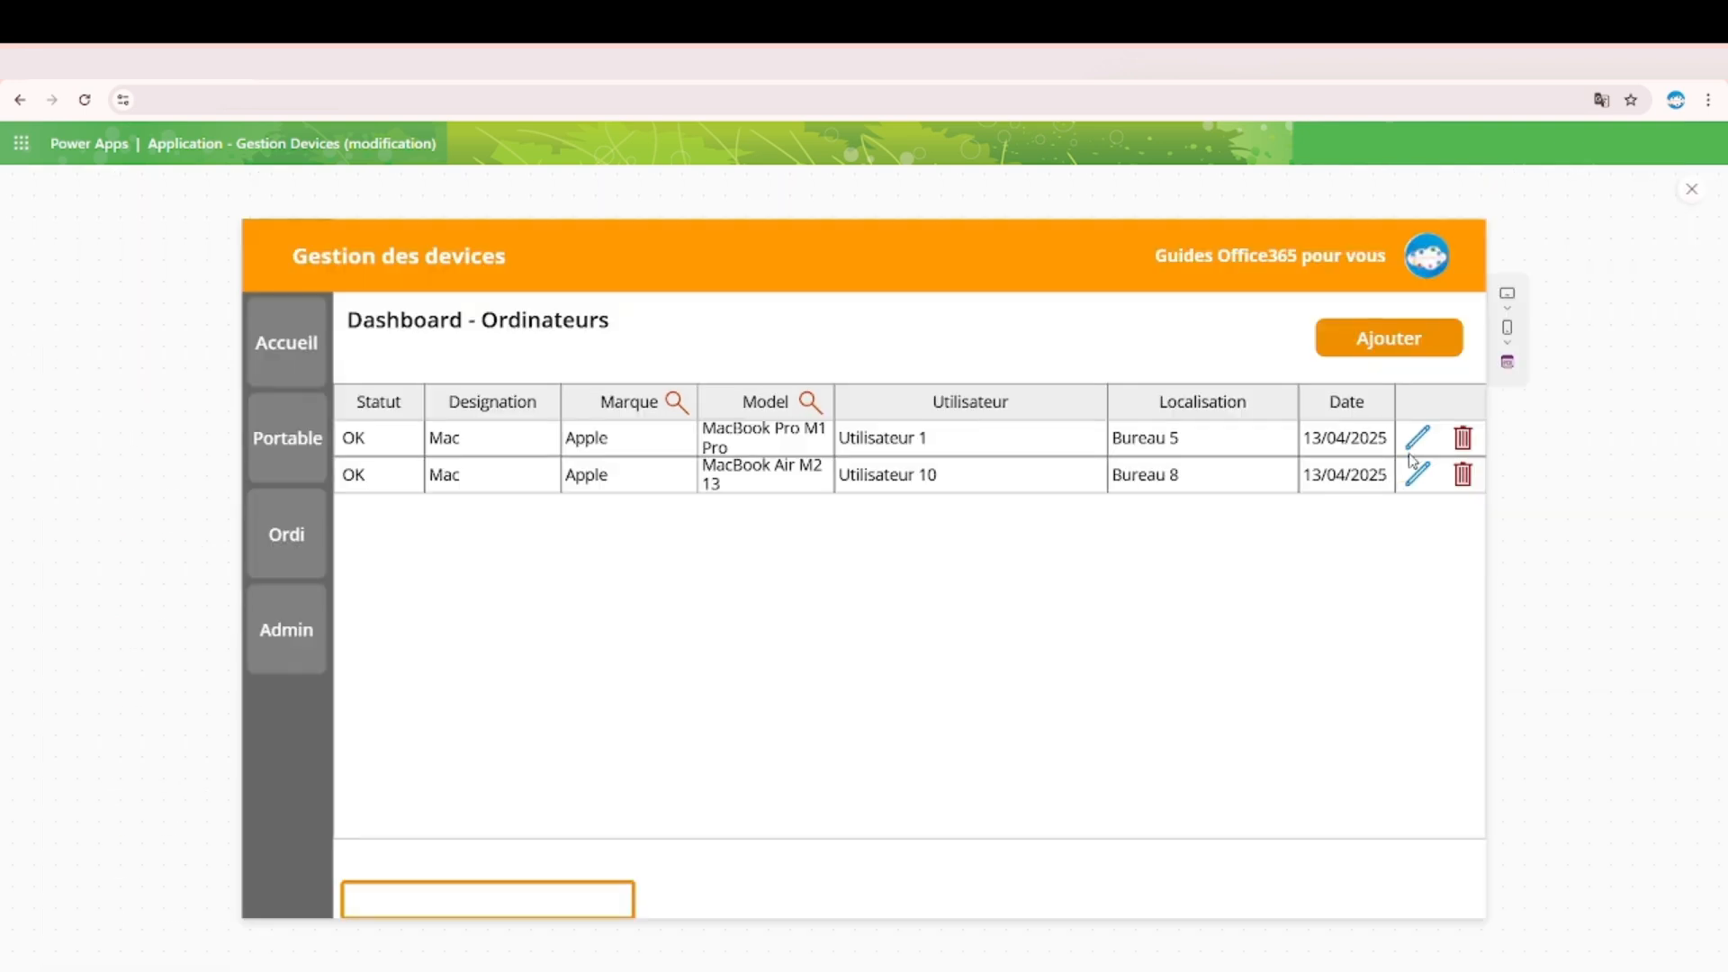
pyautogui.click(1692, 189)
# Set the text of titre_popup_search_2 inside Container_search_model to "Recherche Model".
pyautogui.click(87, 552)
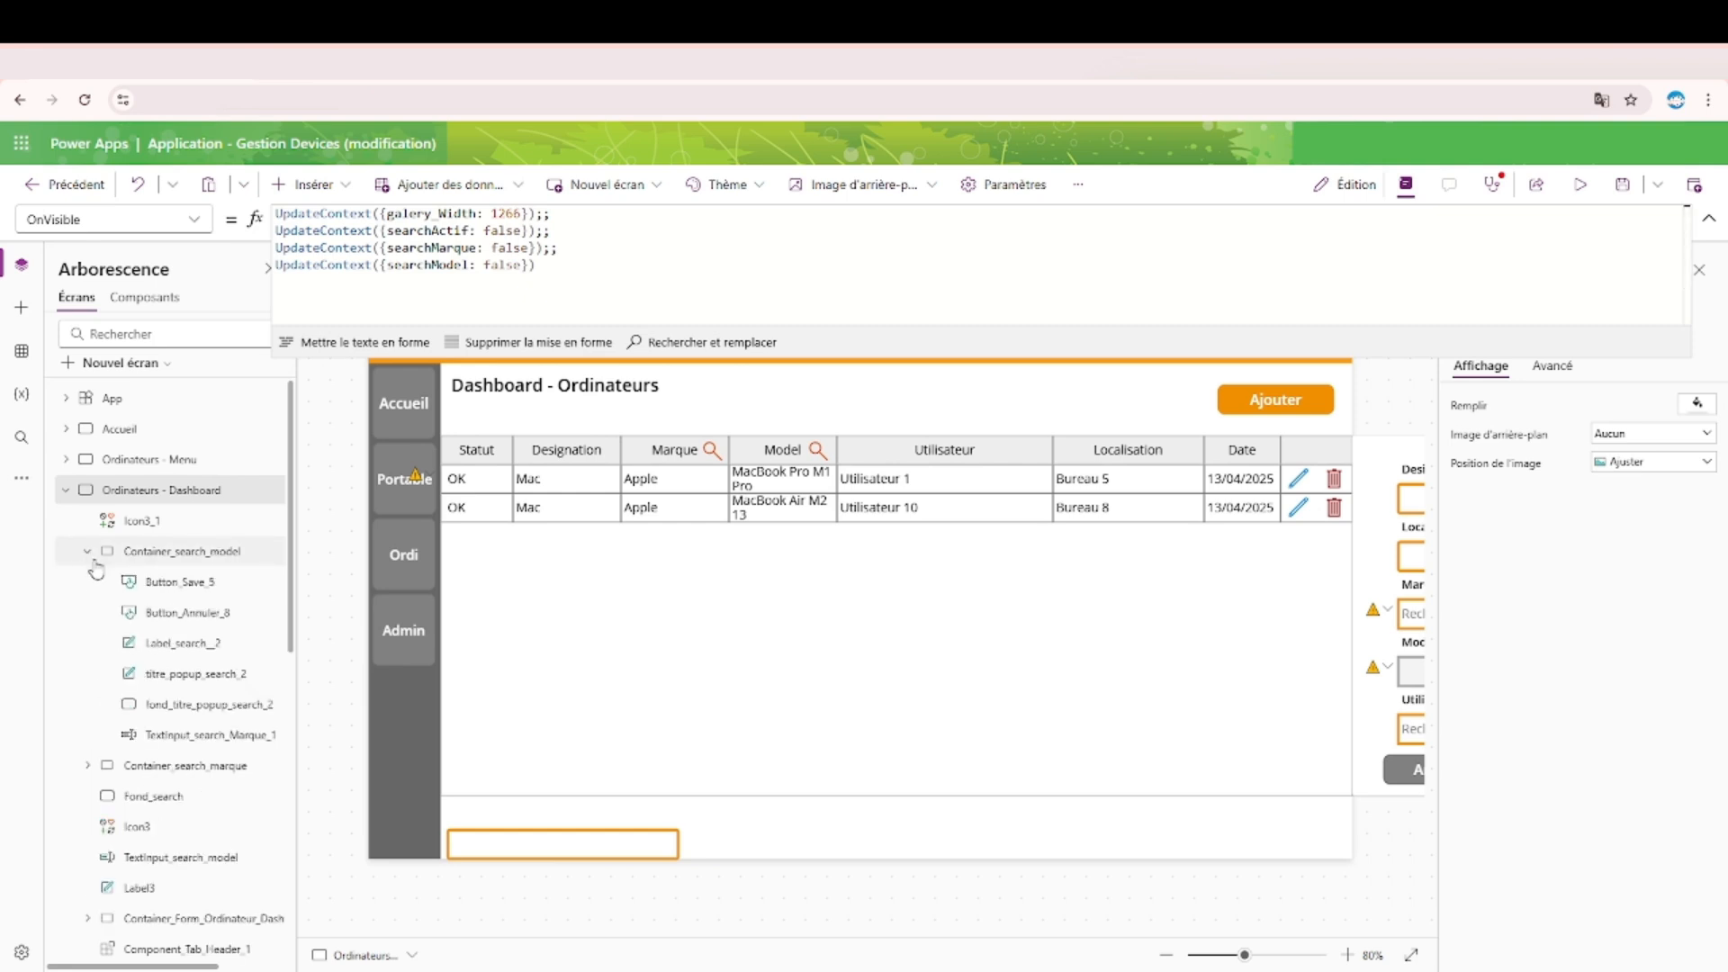
pyautogui.click(189, 674)
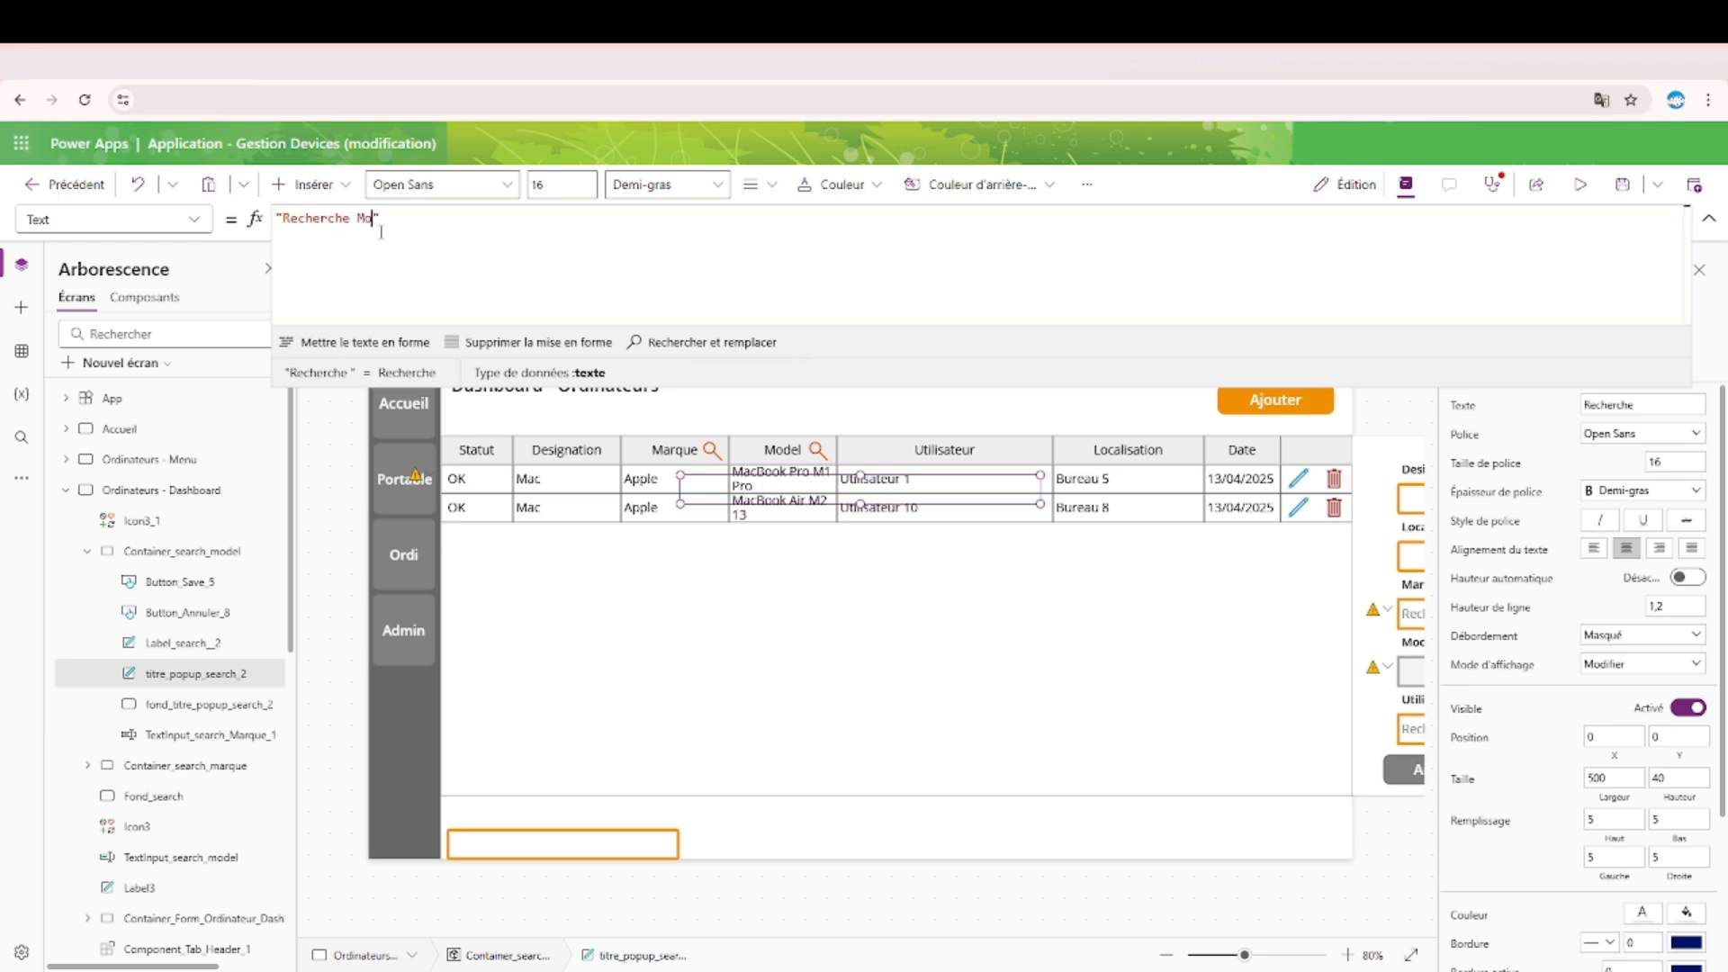
pyautogui.write('Model')
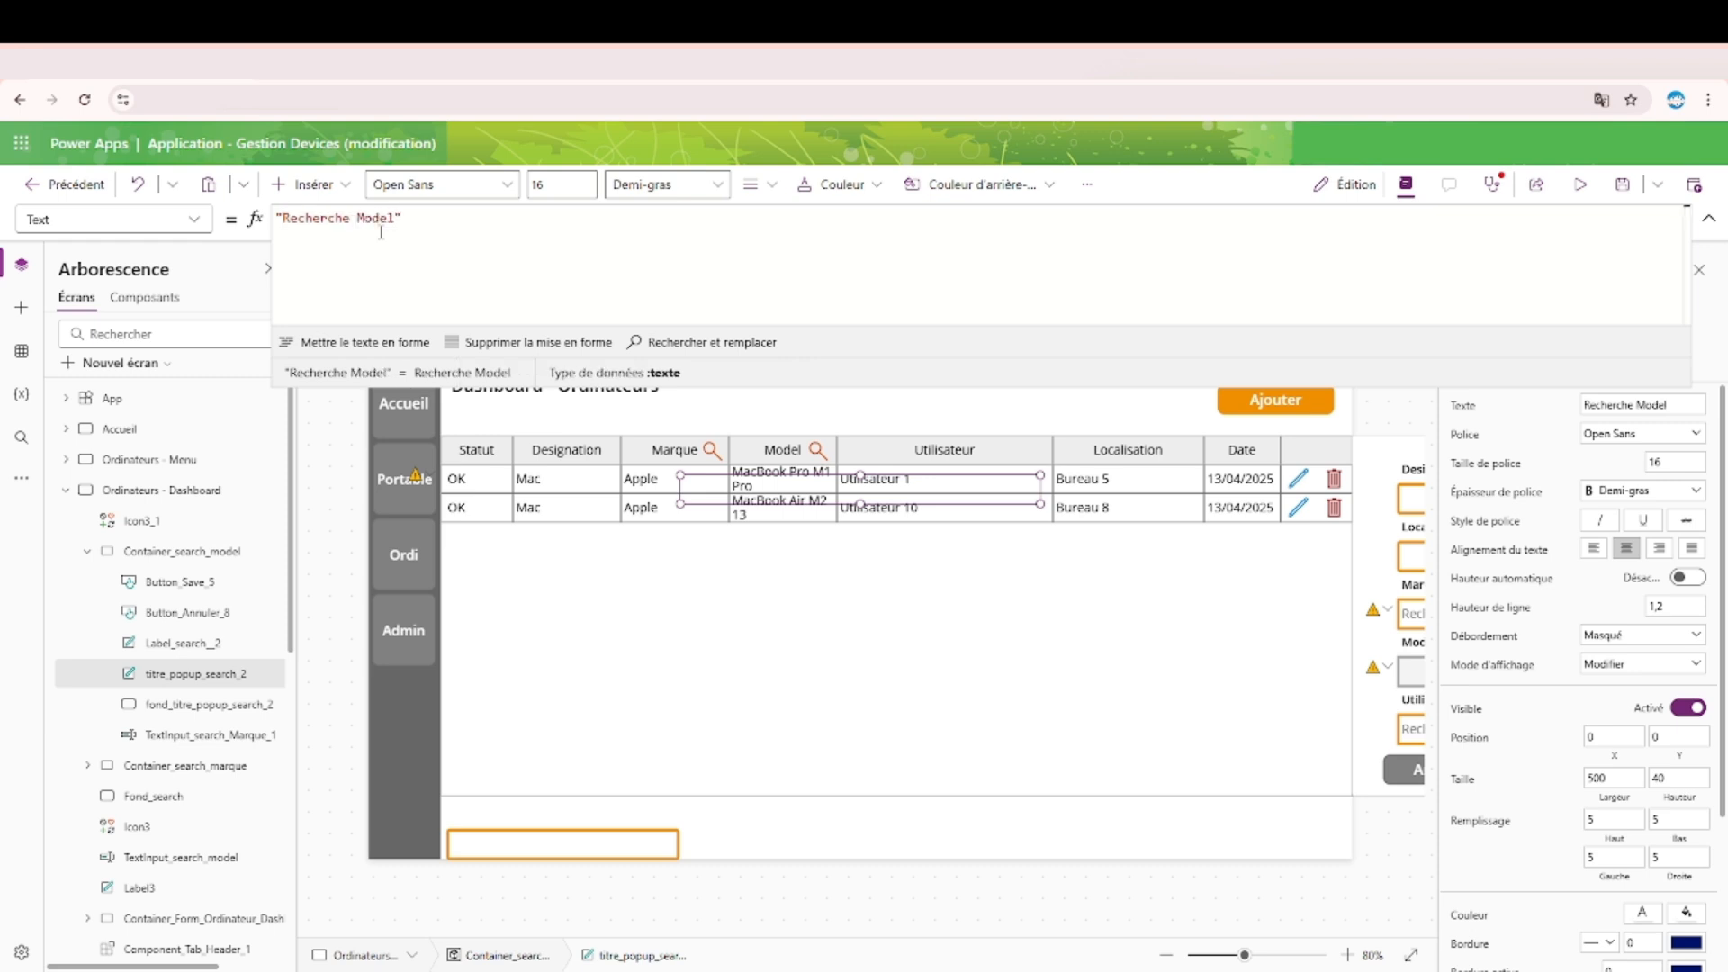
# Set the text of titre_popup_search_1 inside Container_search_marque to "Recherche Marque".
pyautogui.click(87, 551)
pyautogui.click(87, 582)
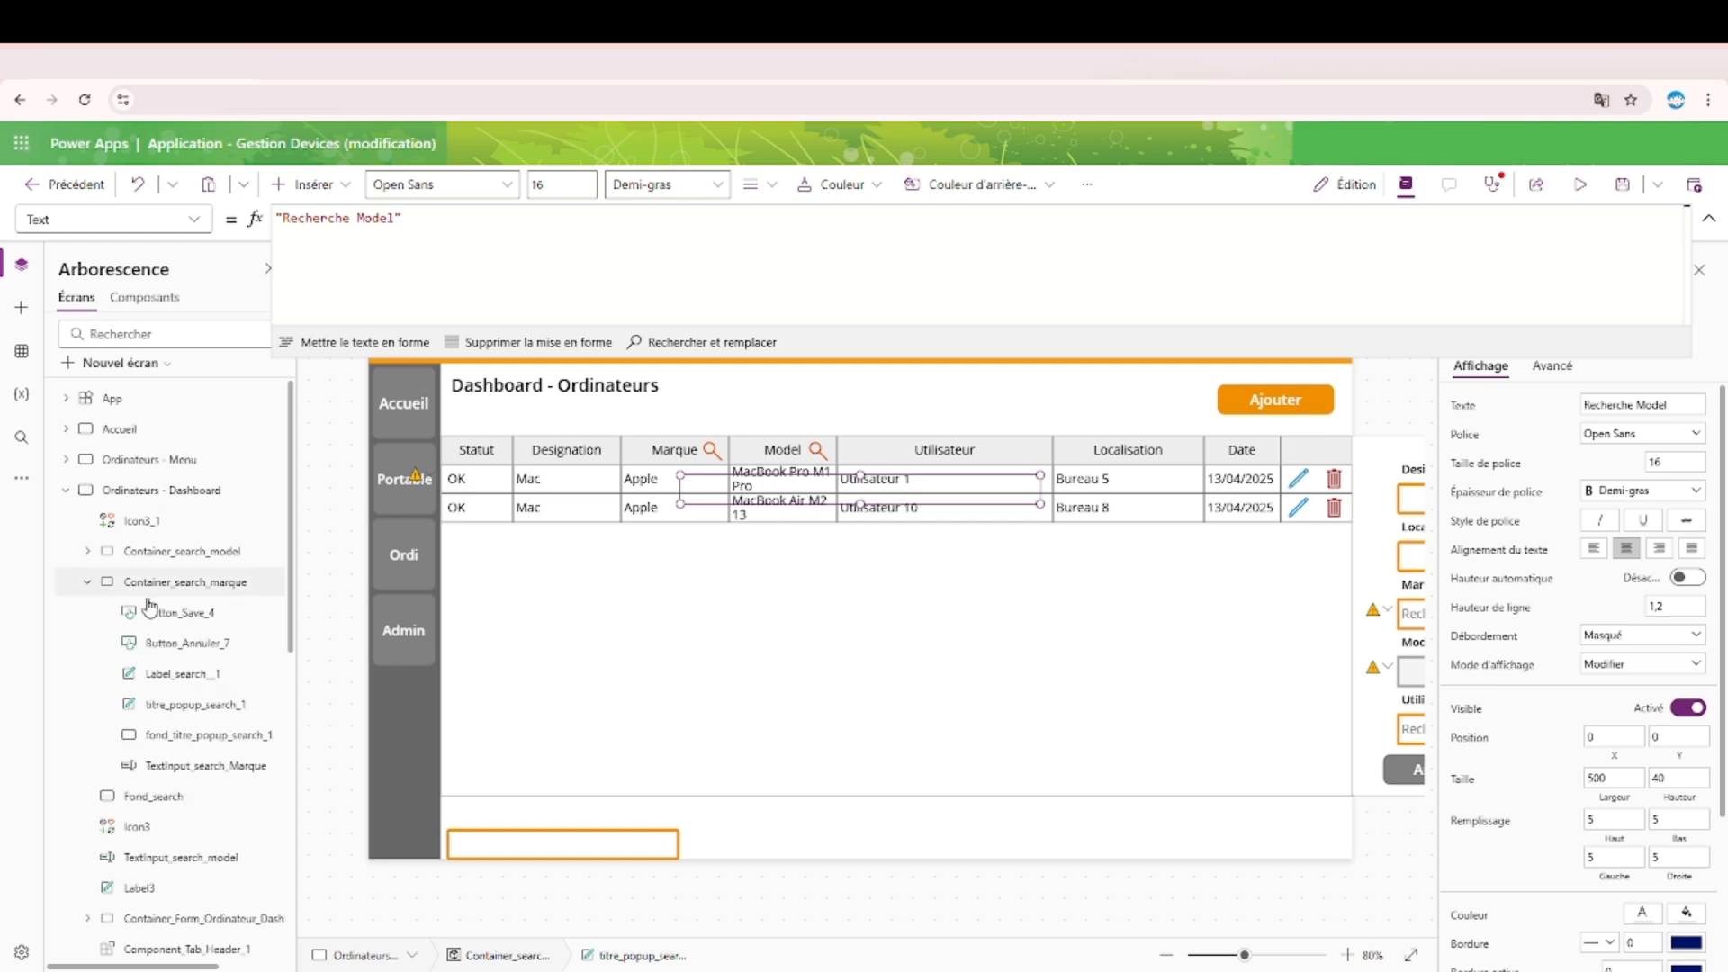
pyautogui.click(222, 706)
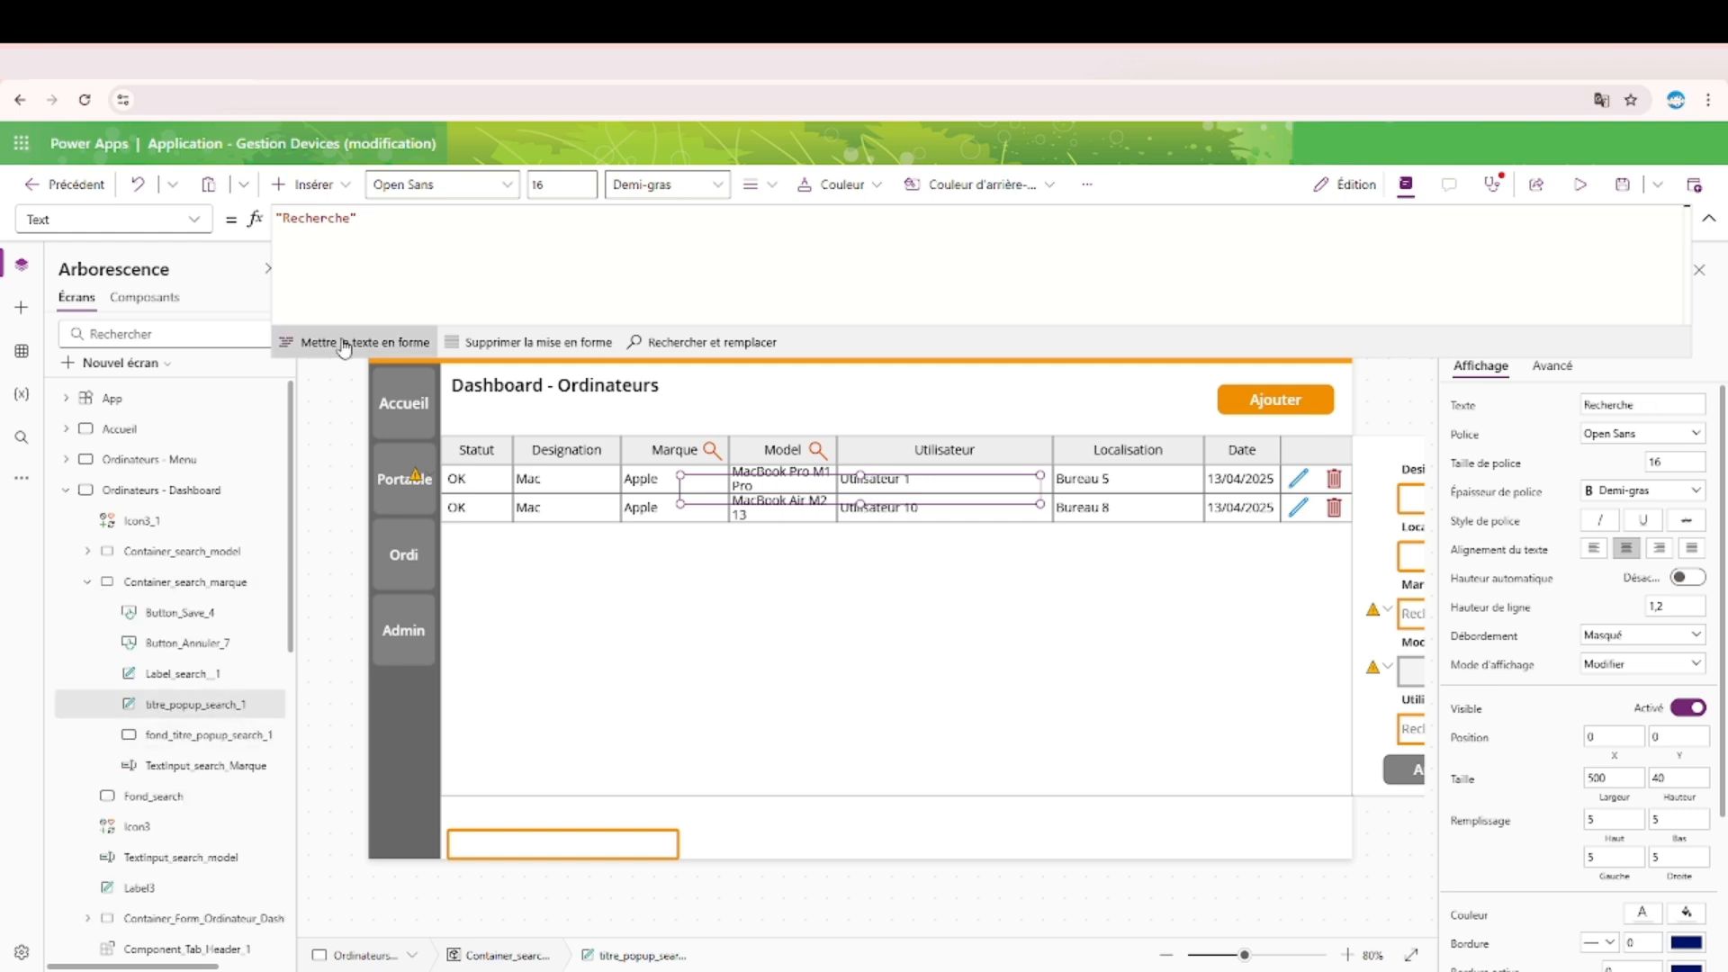
pyautogui.click(396, 226)
pyautogui.write('Marque')
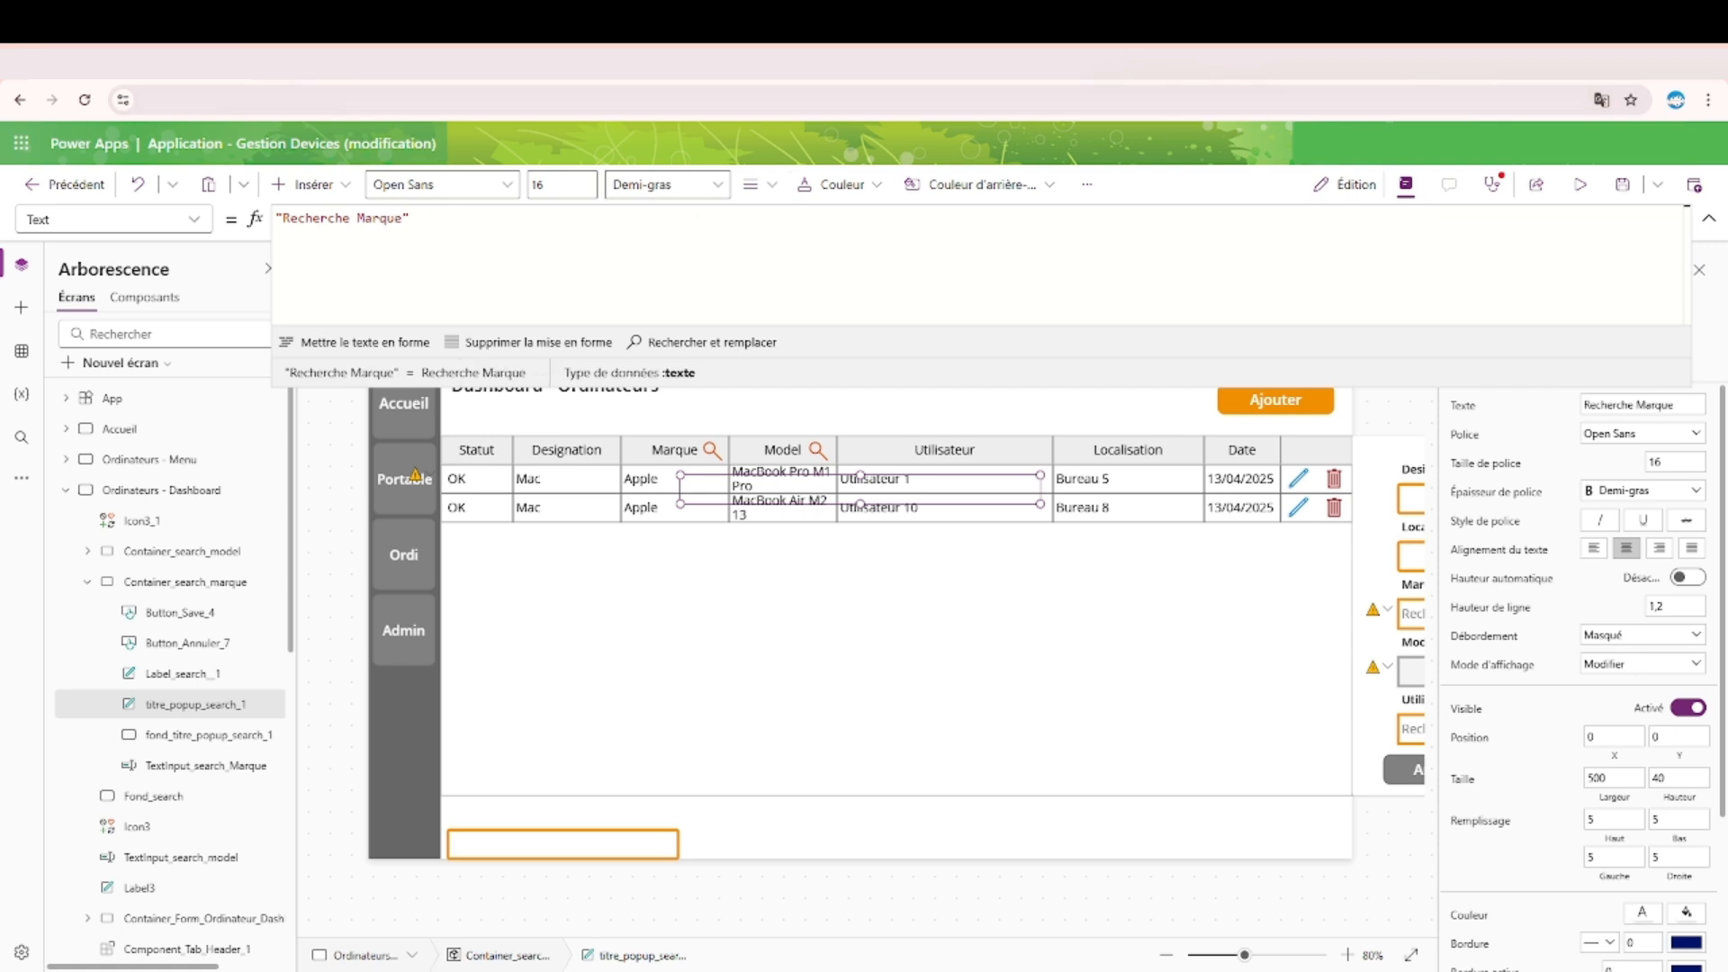
# Preview the app, test the search icon of the Marque column, and return to editing.
pyautogui.click(1580, 185)
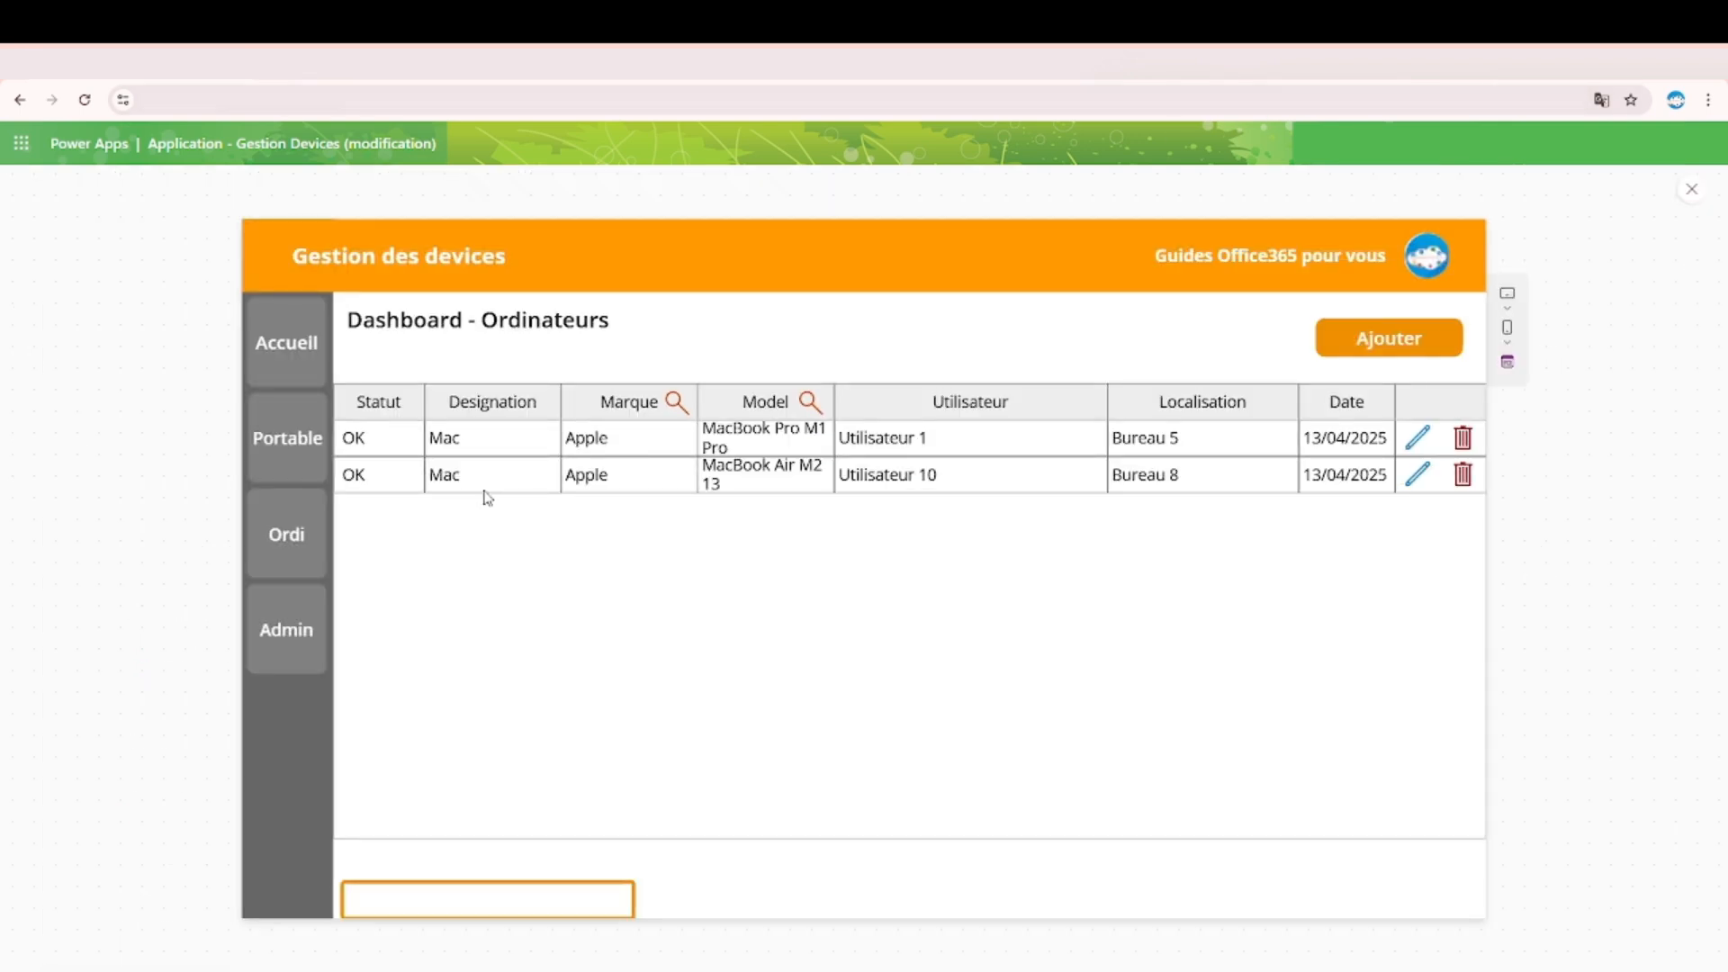
pyautogui.click(677, 401)
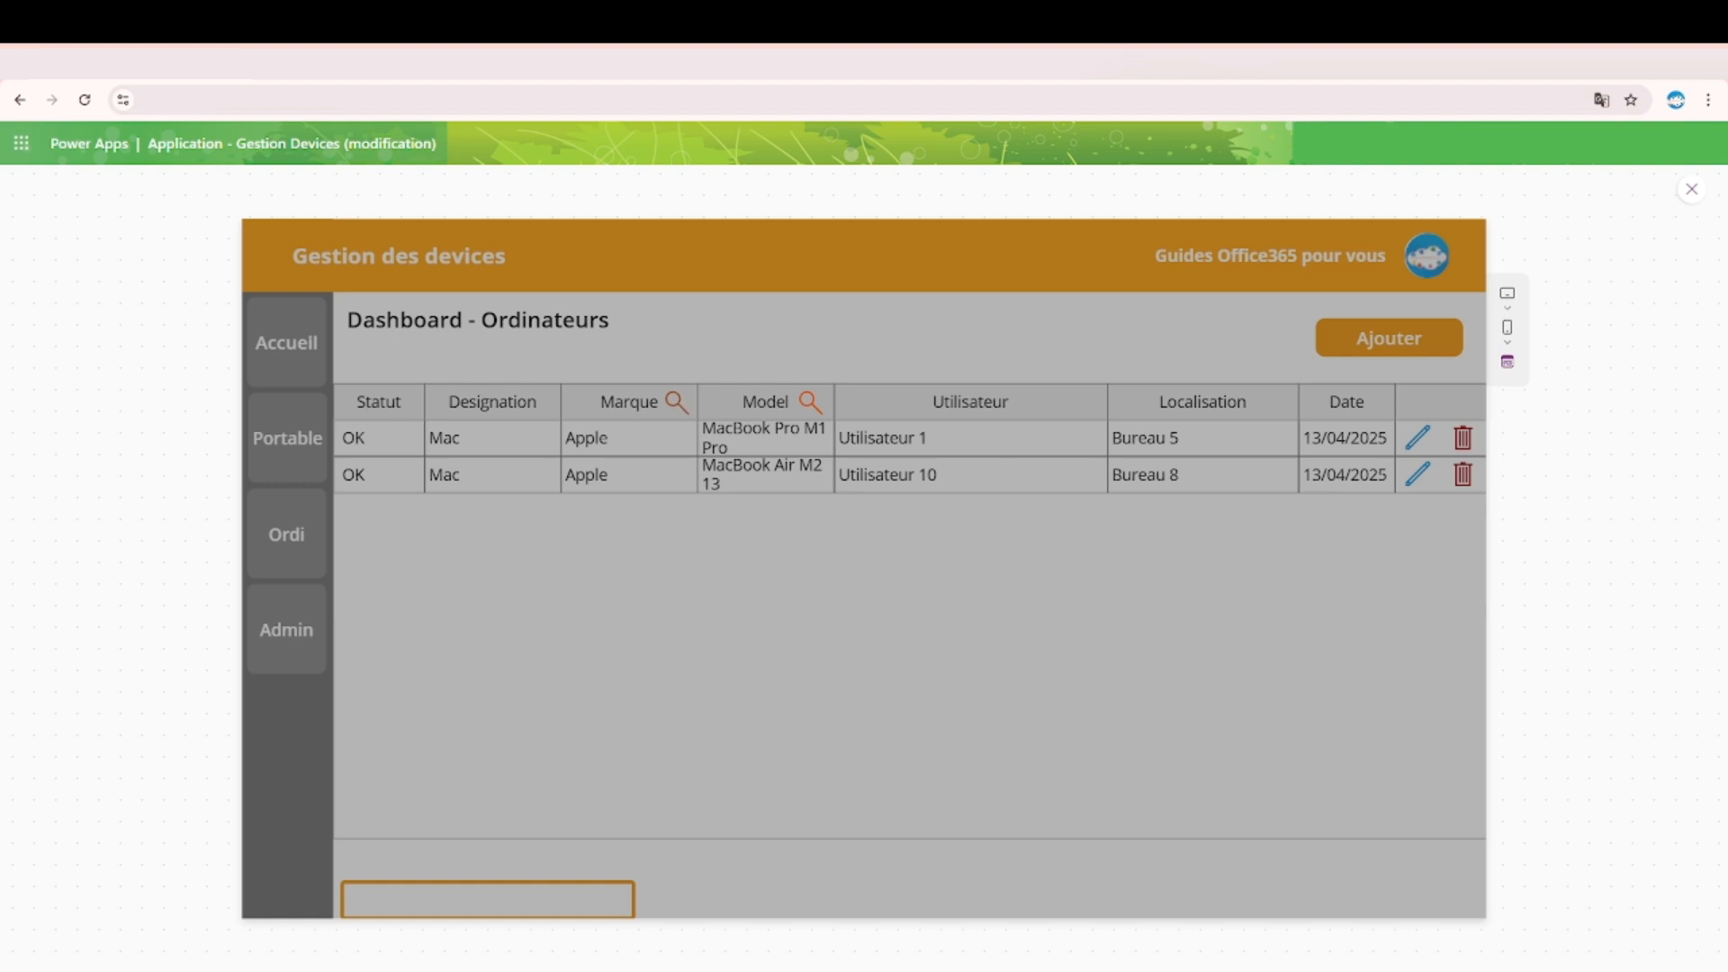
pyautogui.click(1691, 189)
# Check the values of searchMarque and searchActif in Container_search_marque's Visible formula and preview the dashboard again.
pyautogui.click(182, 582)
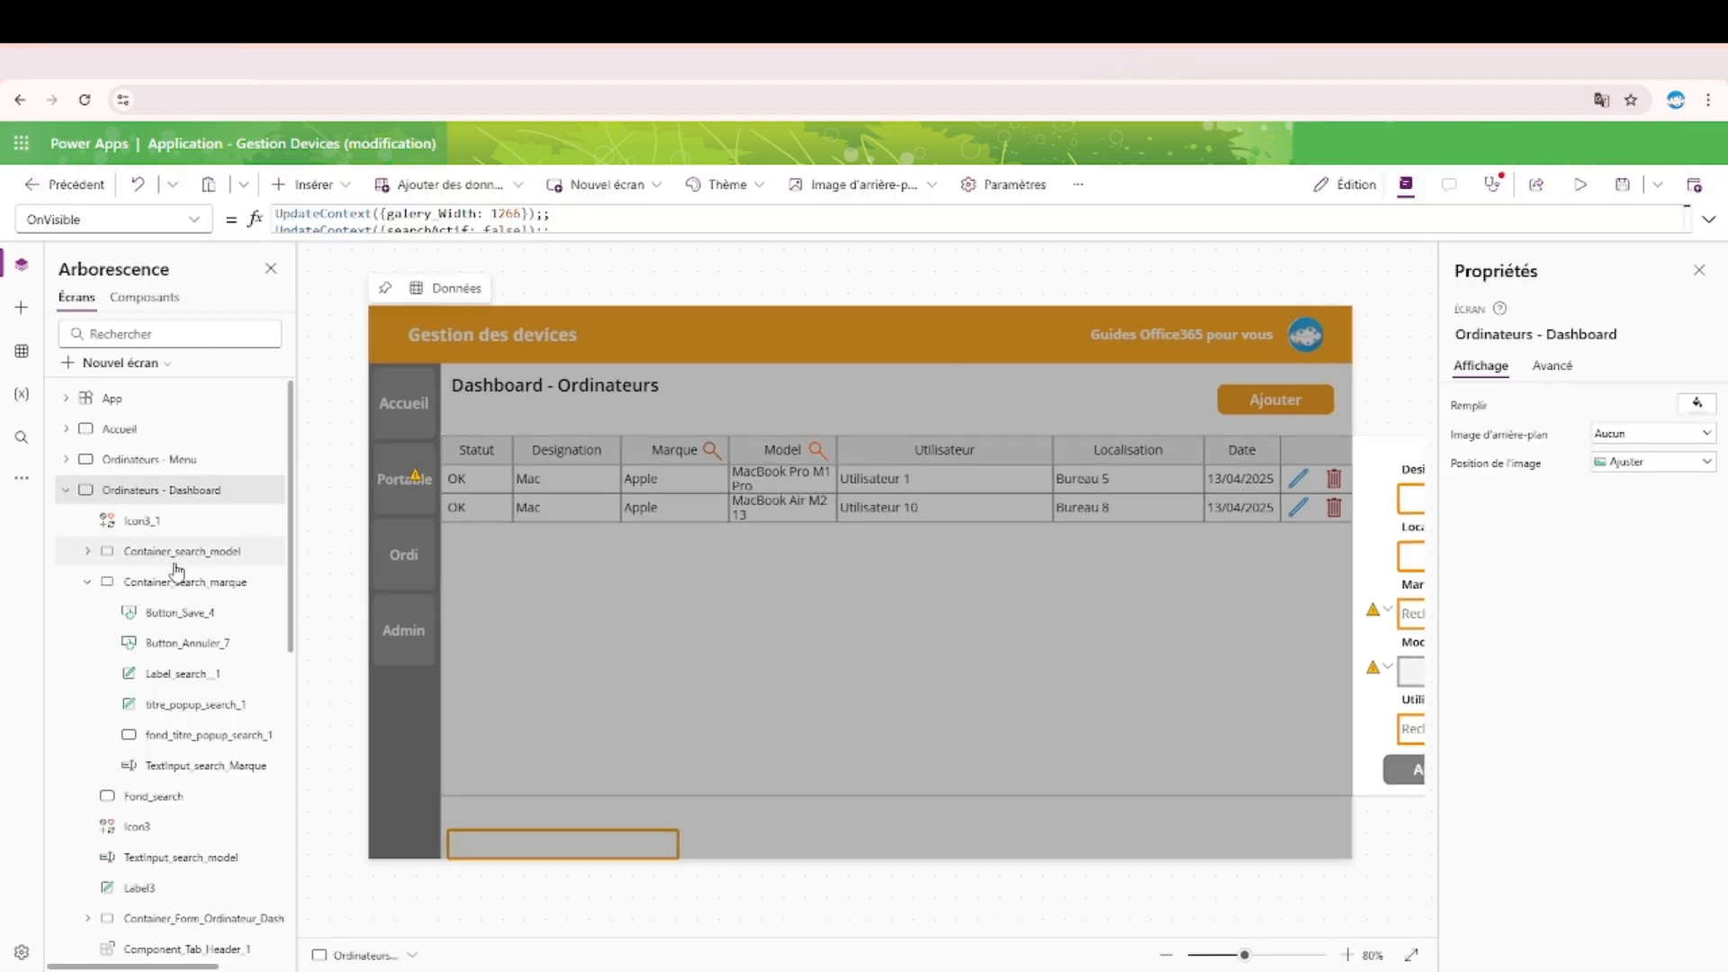
pyautogui.doubleClick(441, 218)
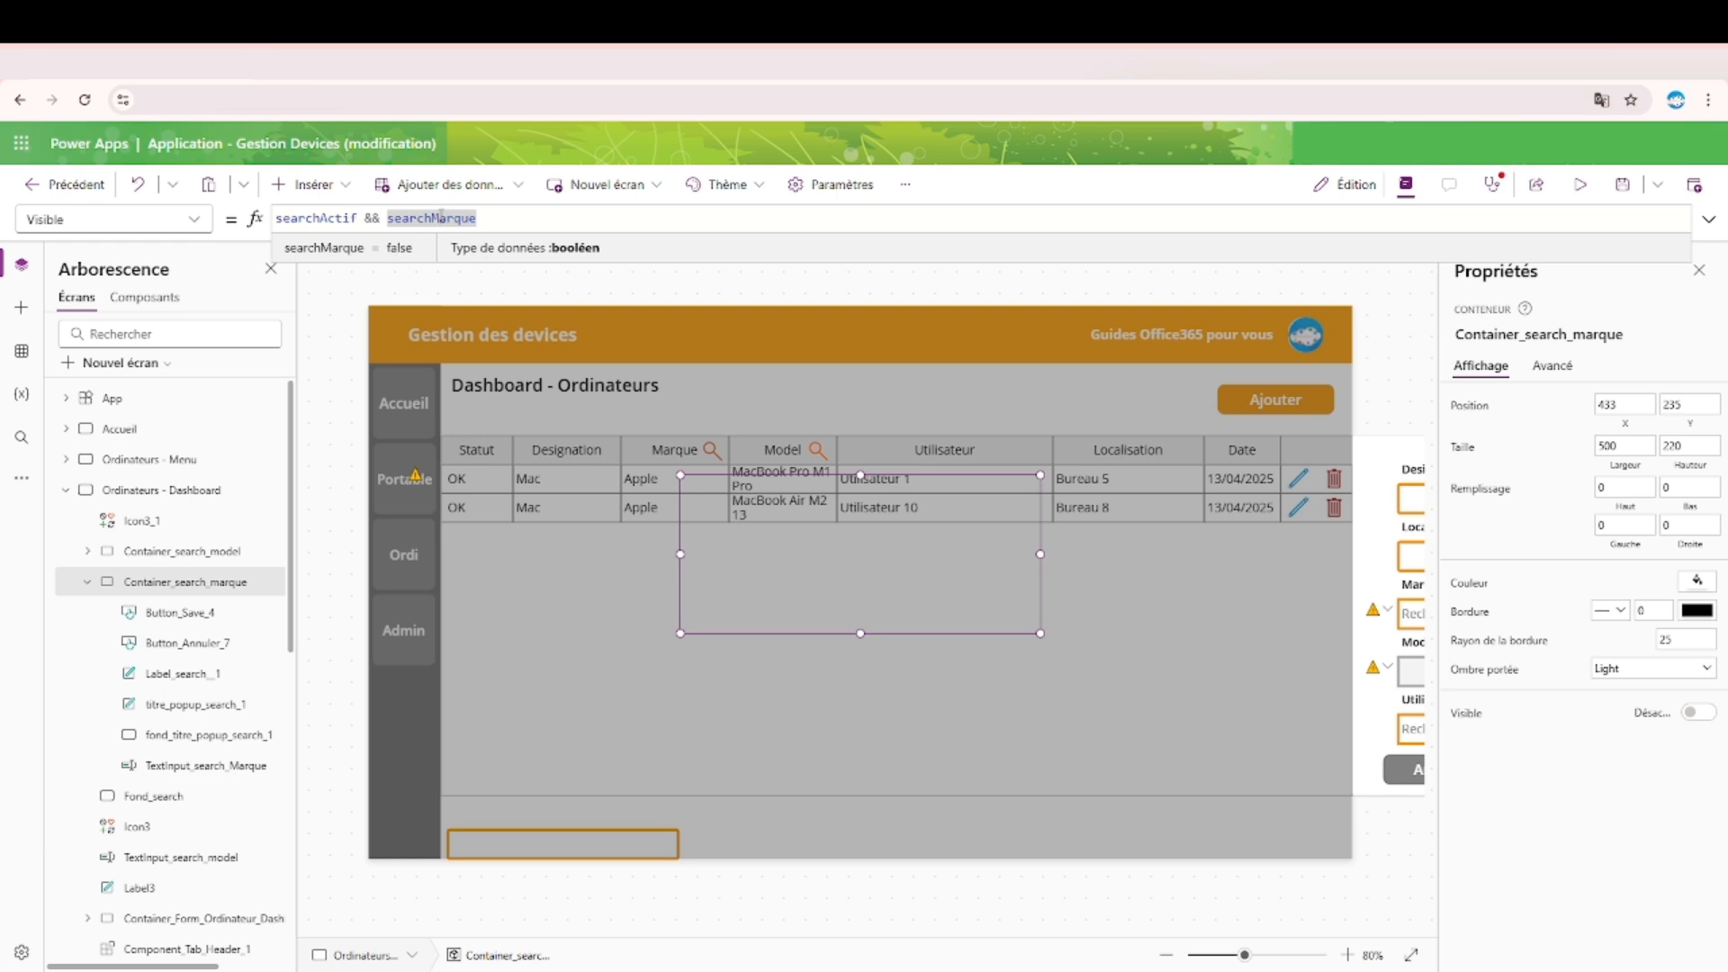
pyautogui.doubleClick(322, 219)
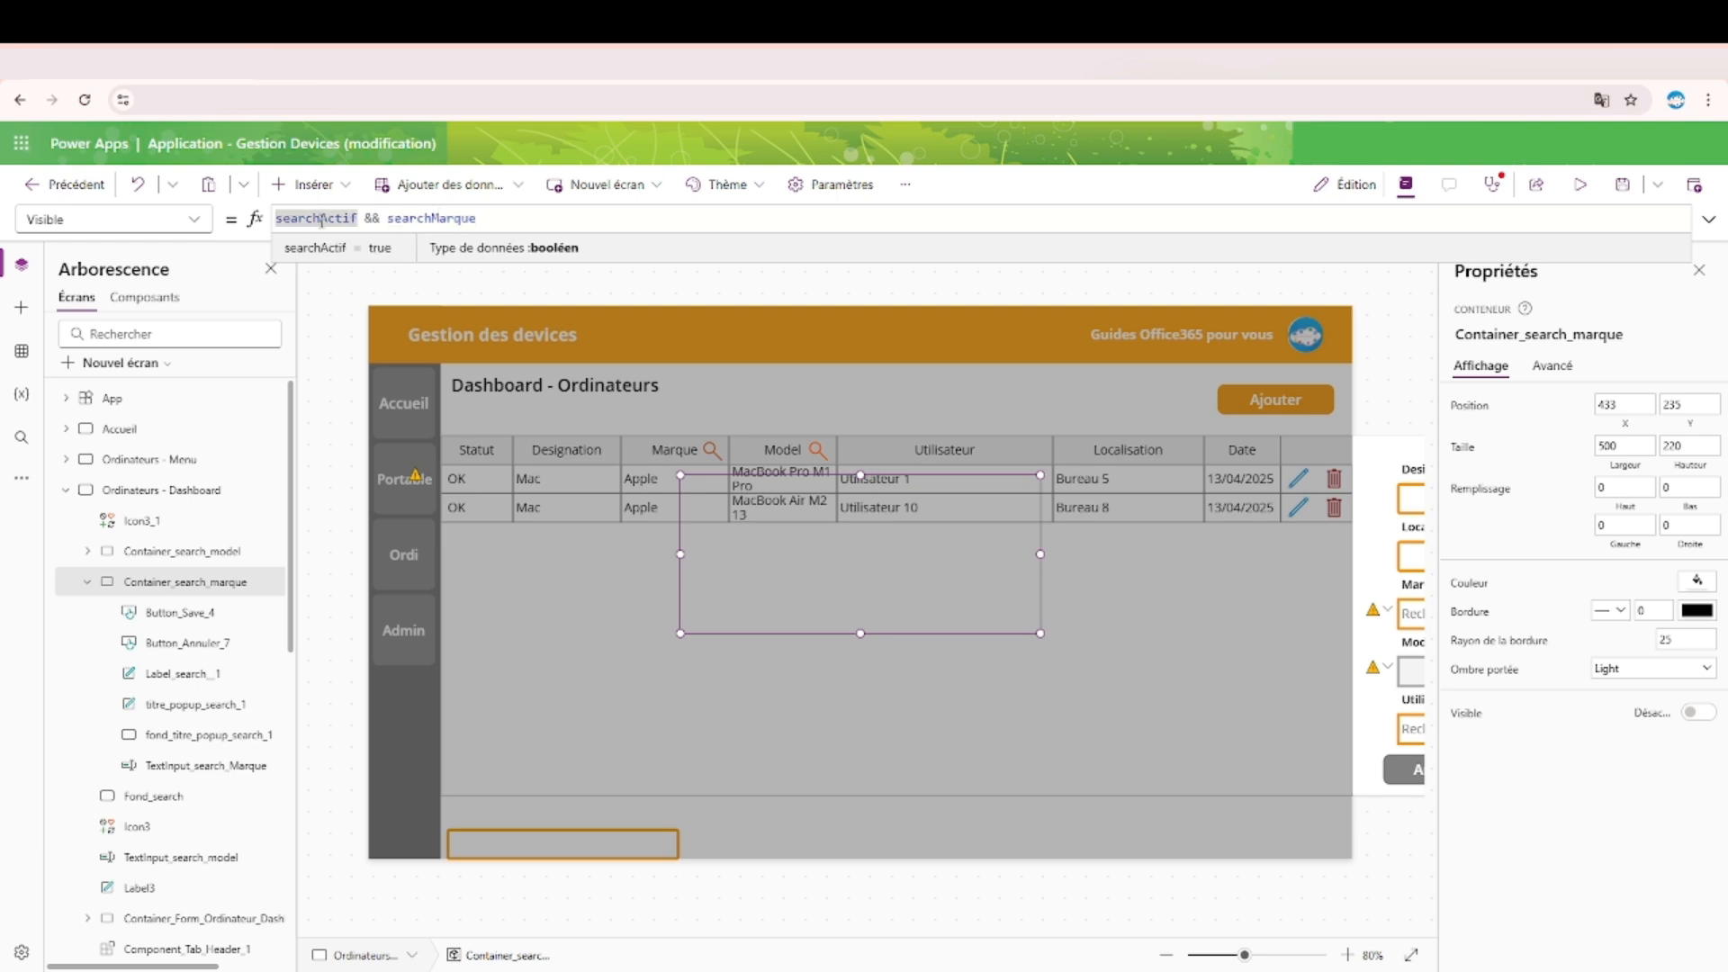
pyautogui.click(1580, 184)
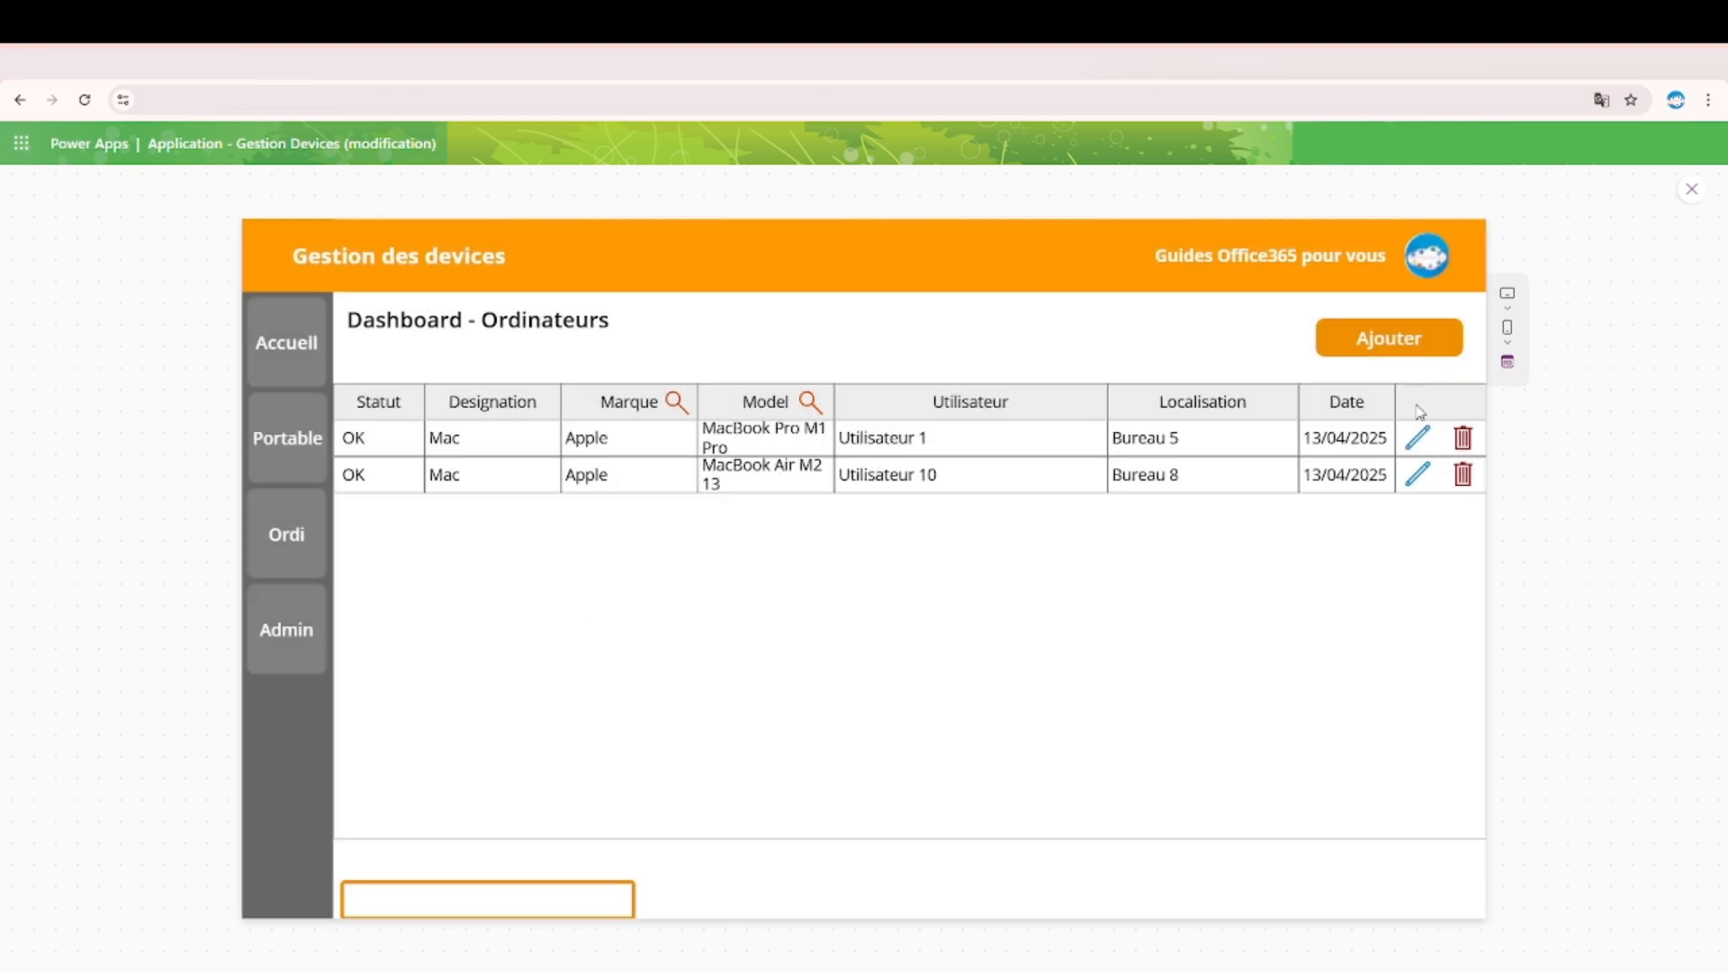
pyautogui.click(1693, 190)
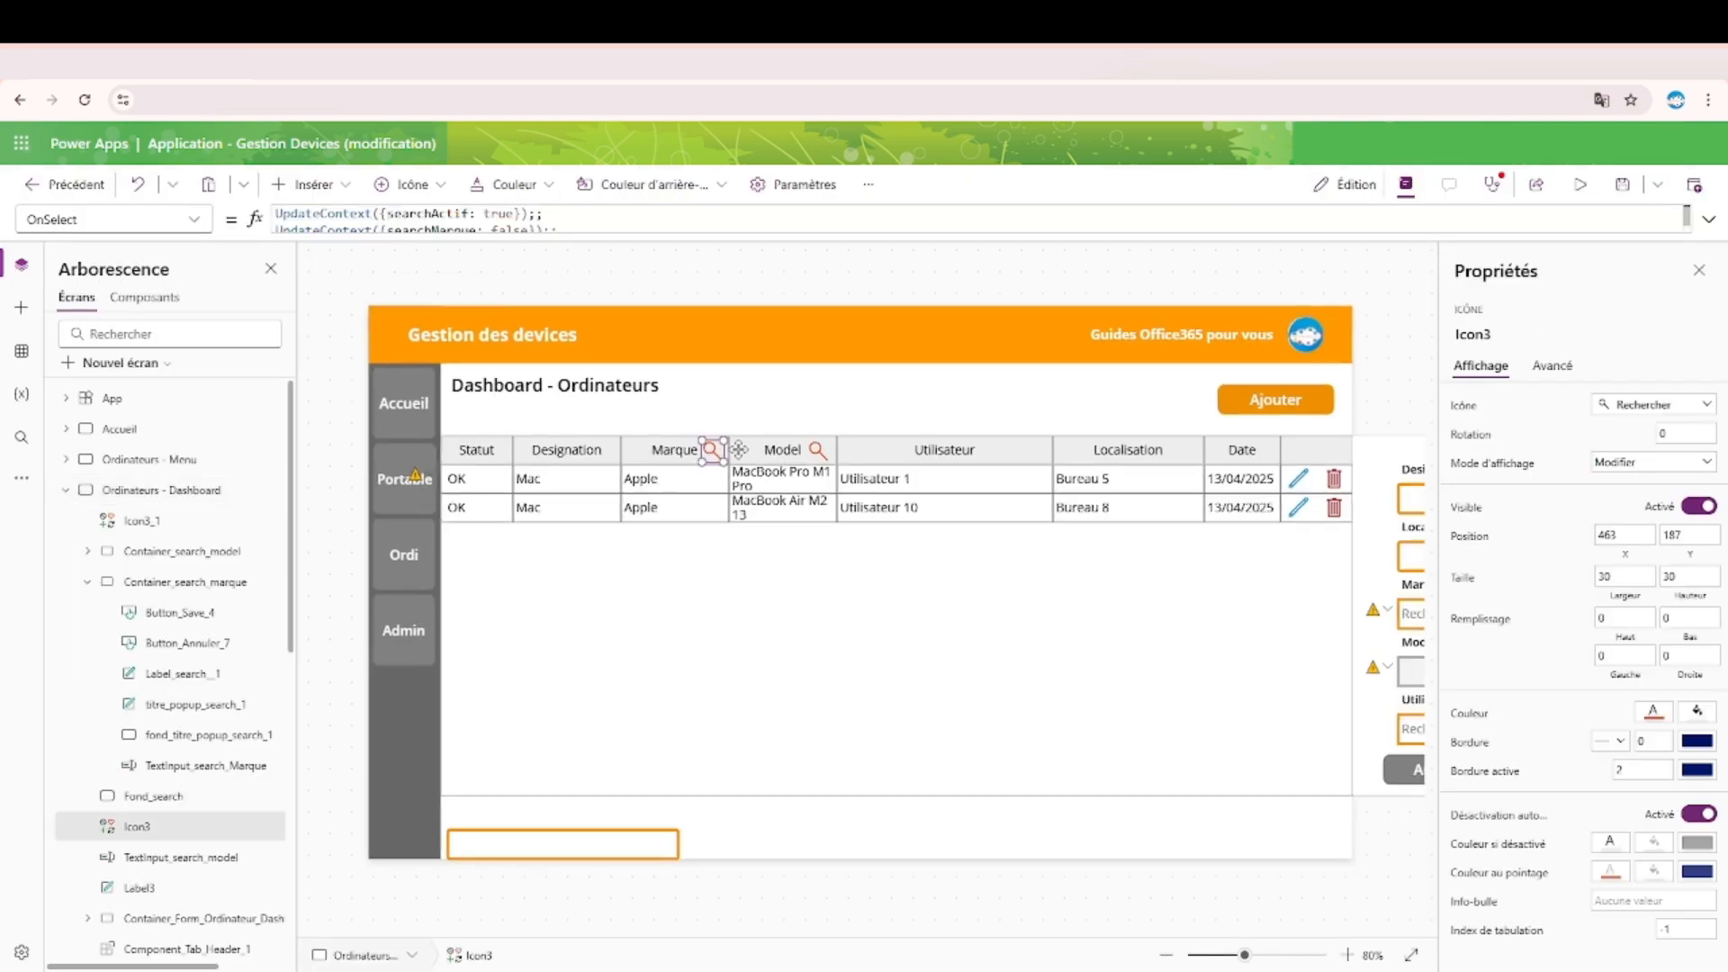
# Set searchMarque to true in the OnSelect formula of the Marque column's search icon.
pyautogui.click(1709, 219)
pyautogui.doubleClick(525, 232)
pyautogui.write('true')
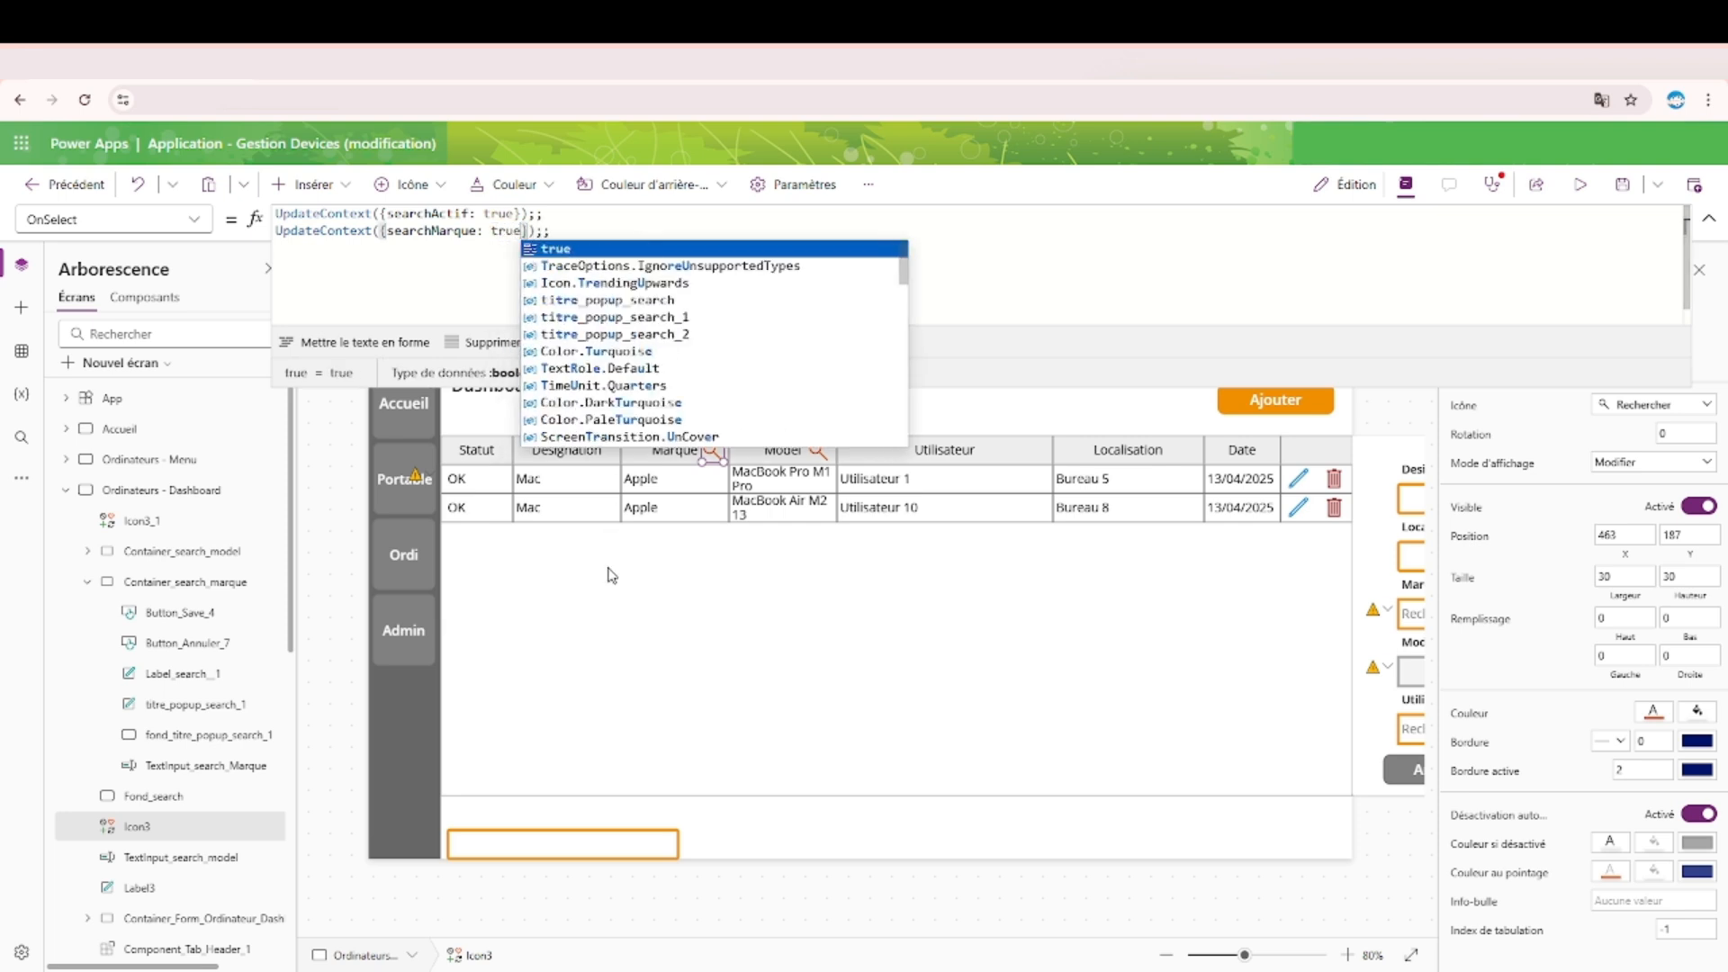
pyautogui.click(459, 482)
# Set searchModel to true in the OnSelect formula of the Model column's search icon.
pyautogui.click(817, 449)
pyautogui.click(500, 232)
pyautogui.doubleClick(501, 231)
pyautogui.write('true')
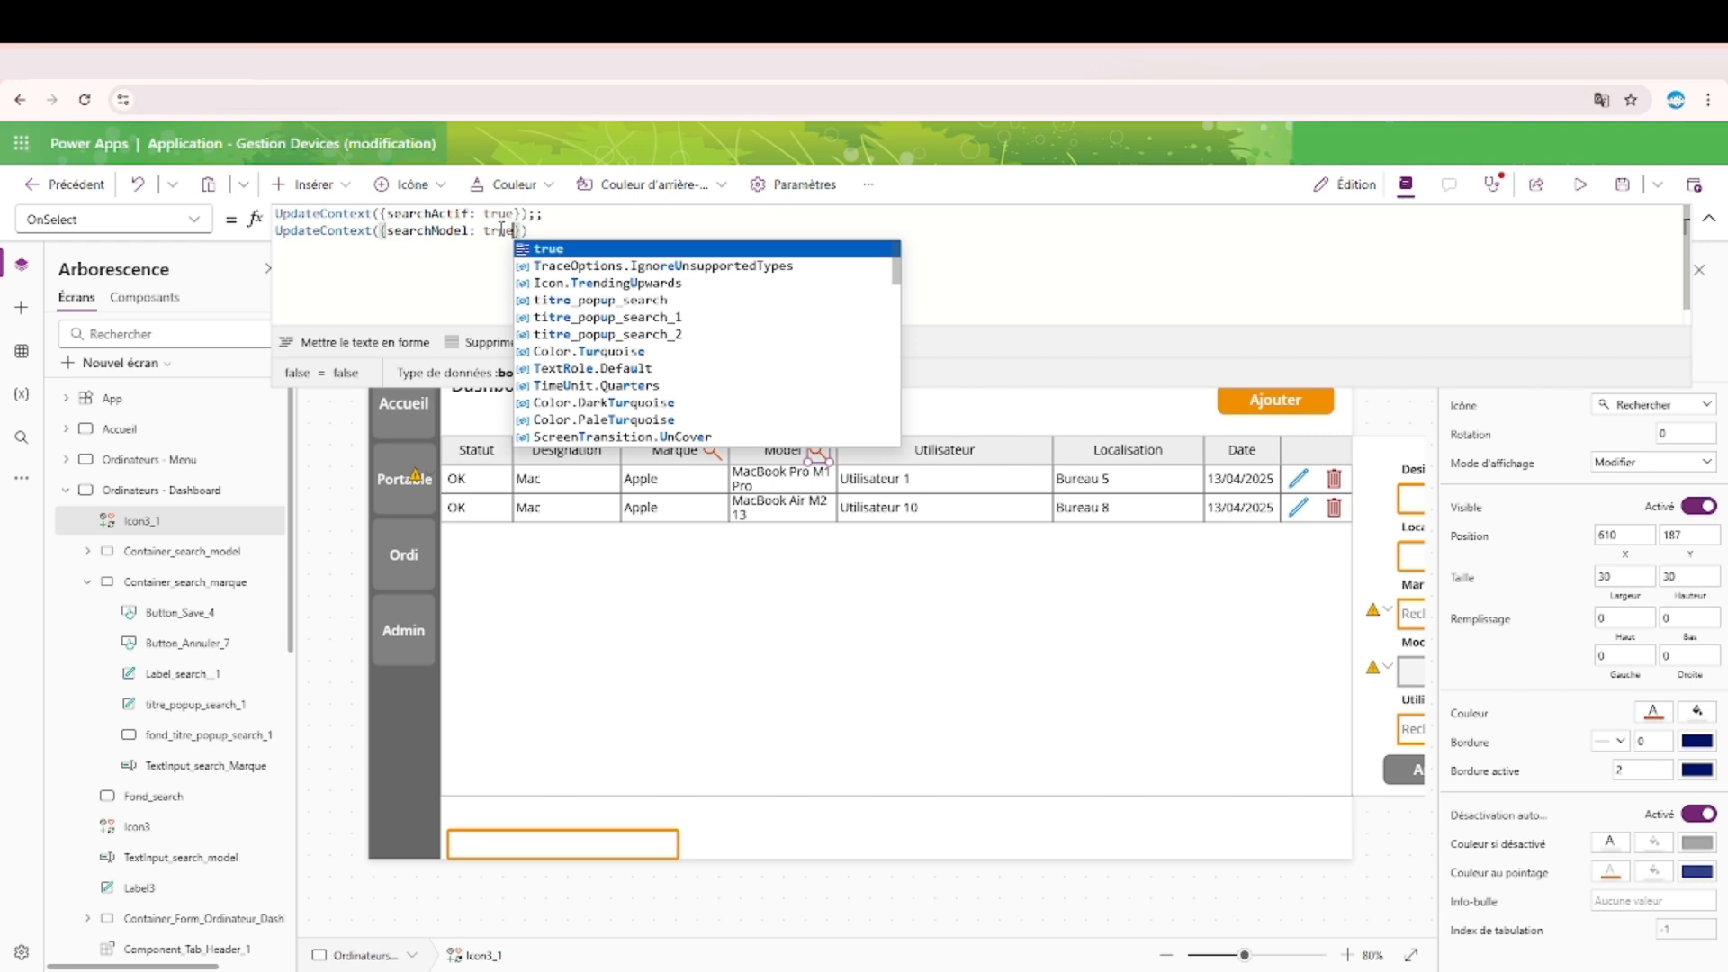
# Preview the app, open and cancel both the Marque and Model search popups, and return to editing.
pyautogui.click(1580, 184)
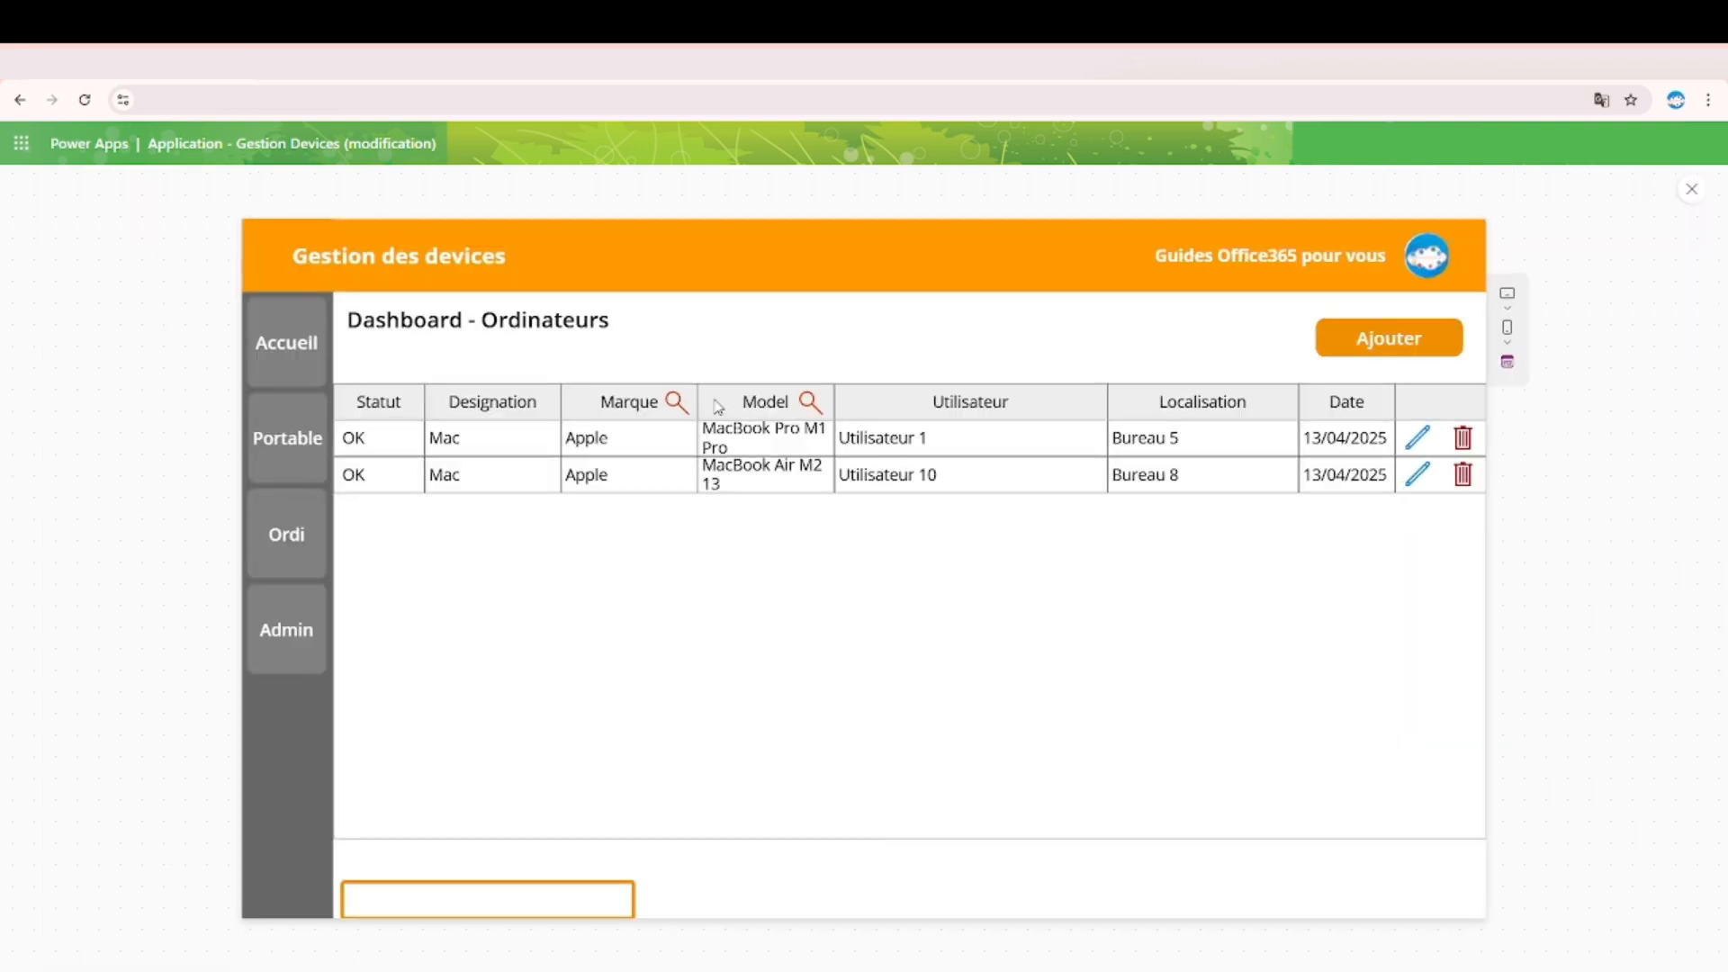
pyautogui.click(680, 406)
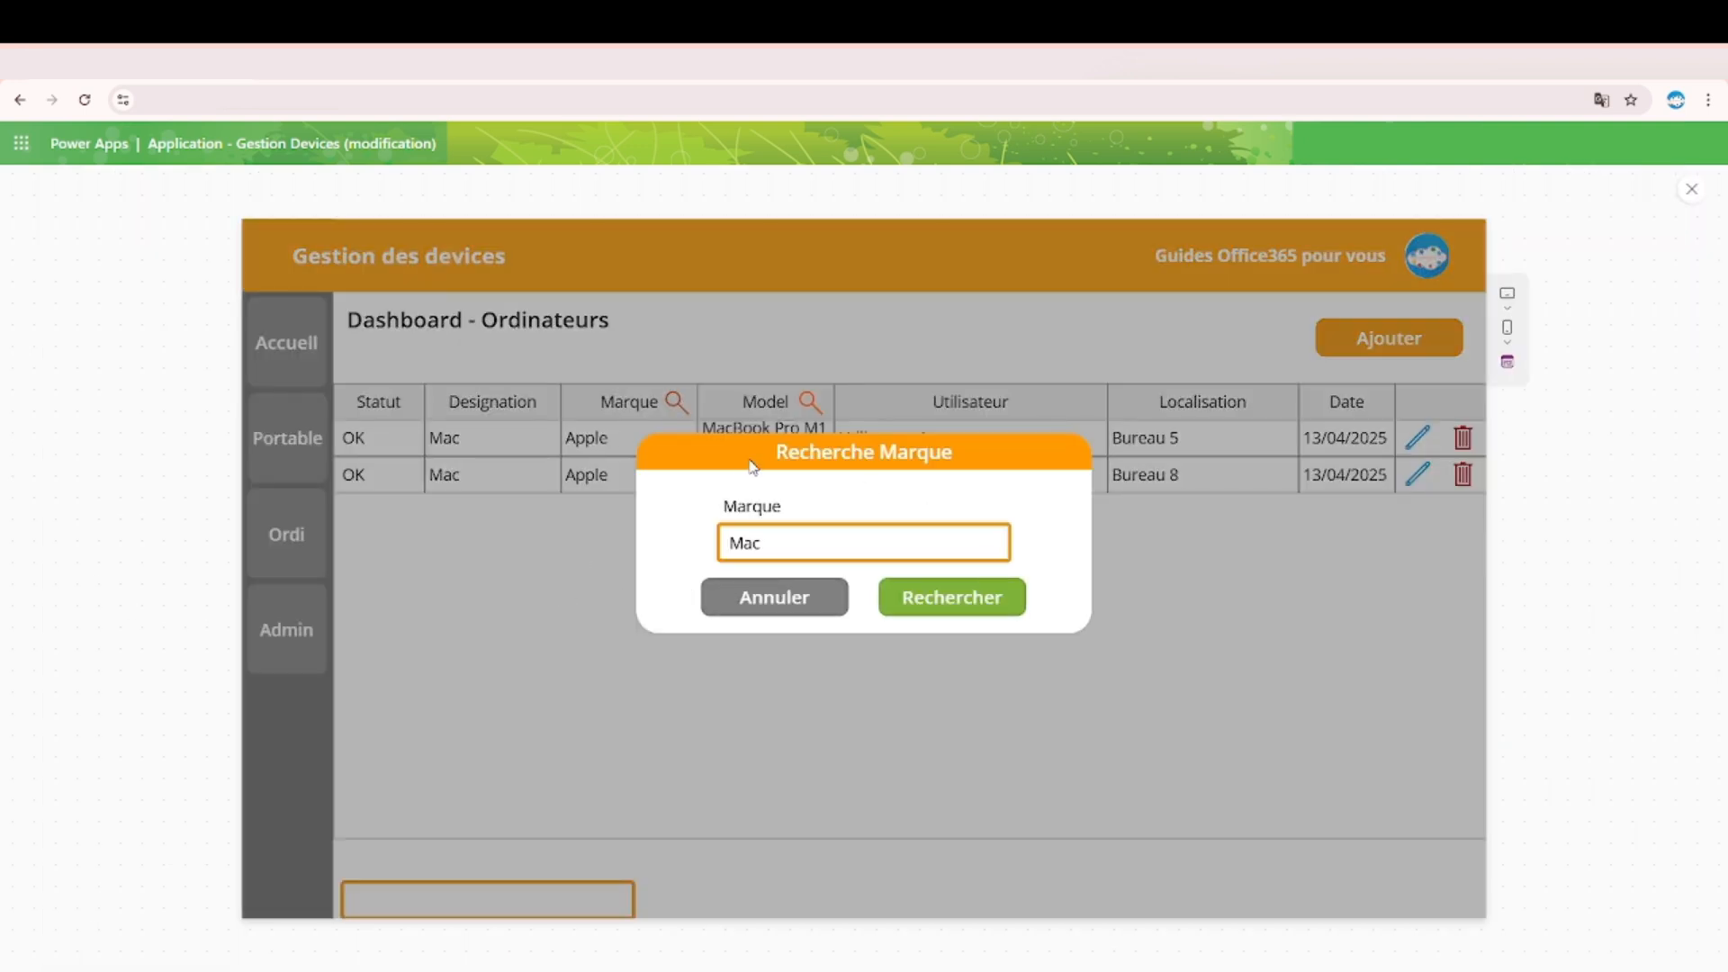
pyautogui.click(772, 603)
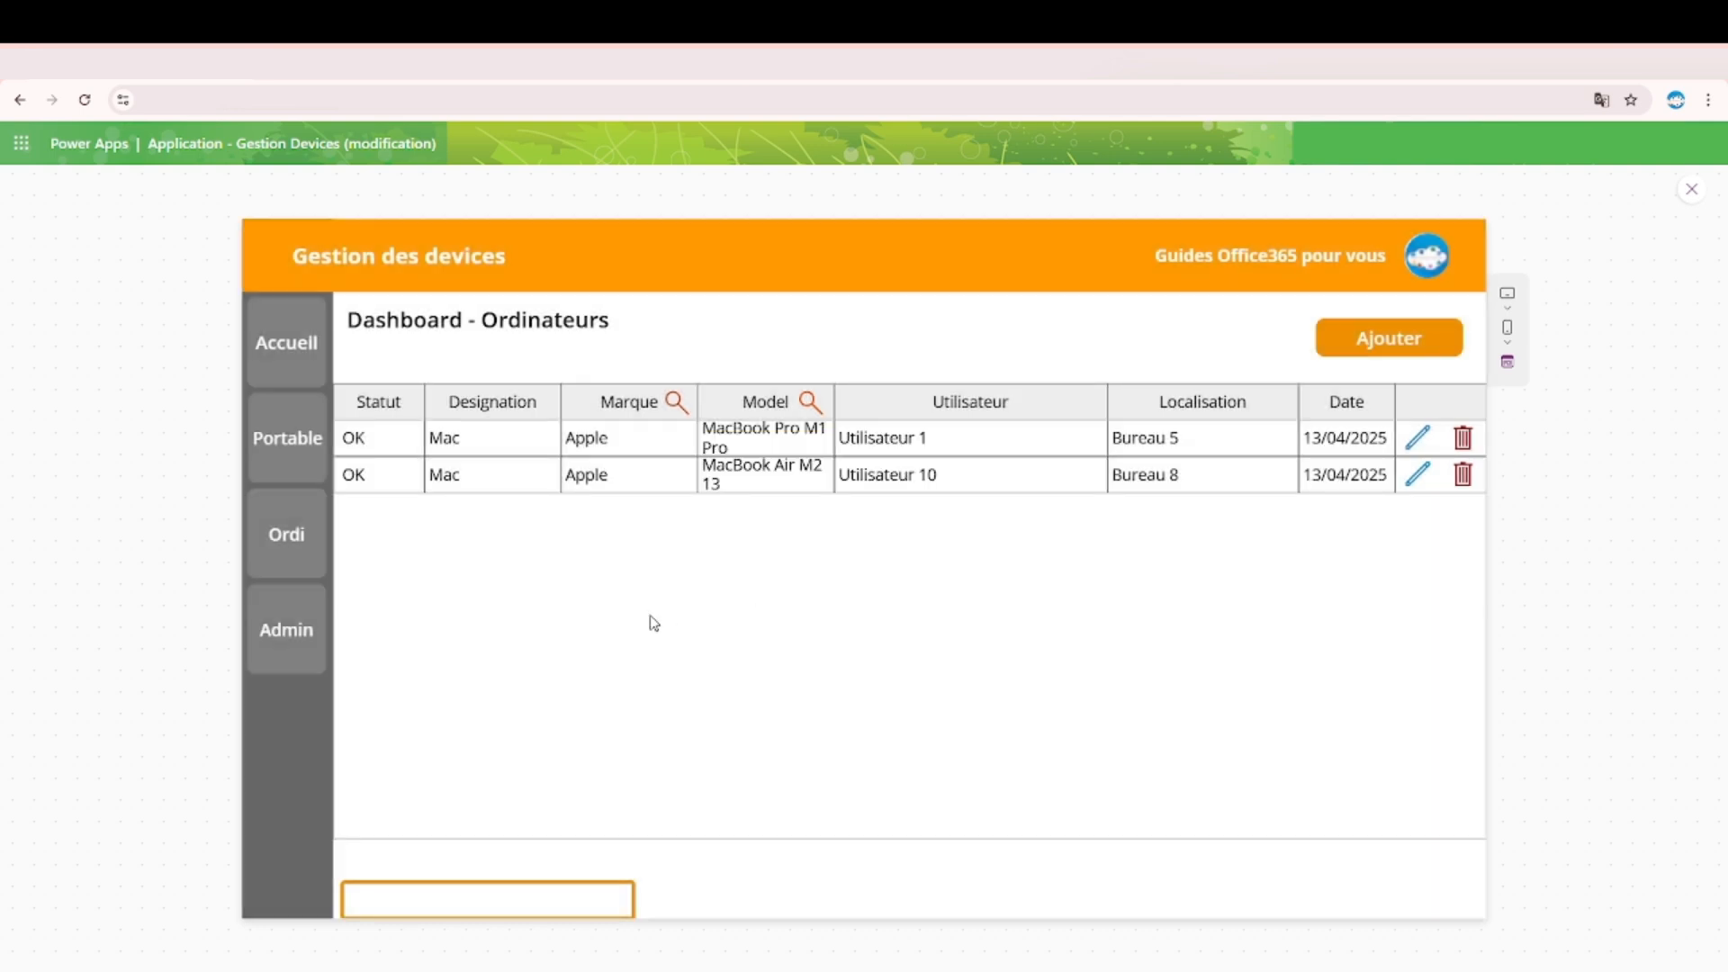
pyautogui.click(810, 401)
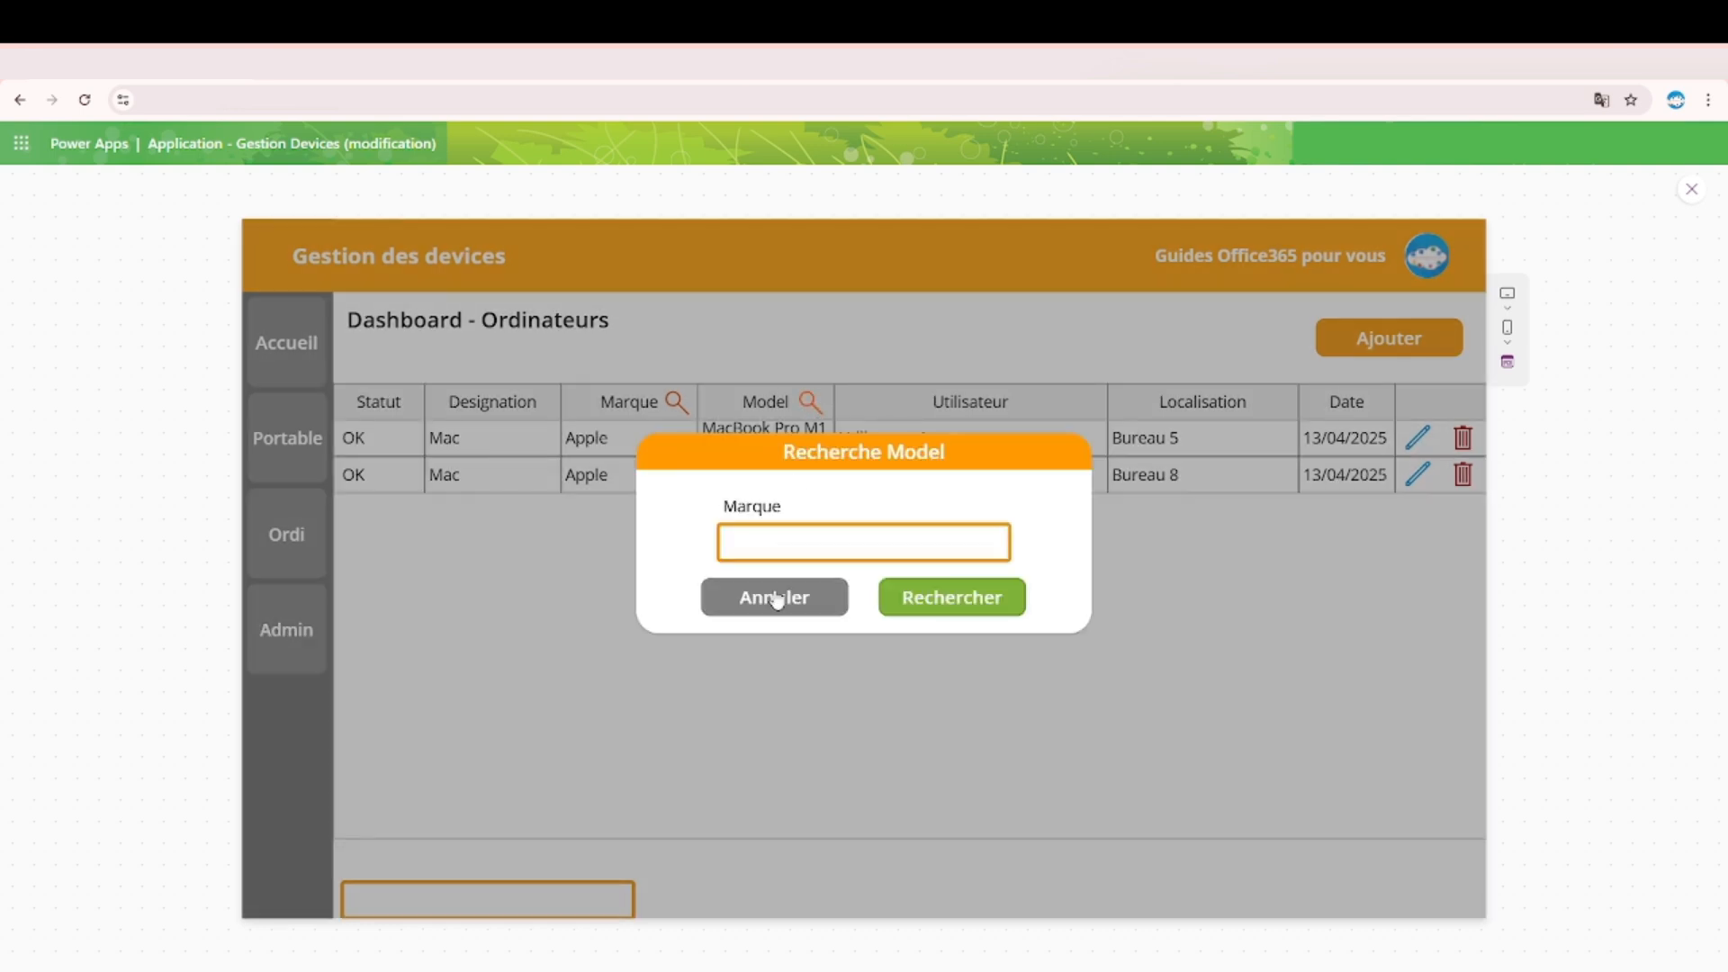
pyautogui.click(776, 601)
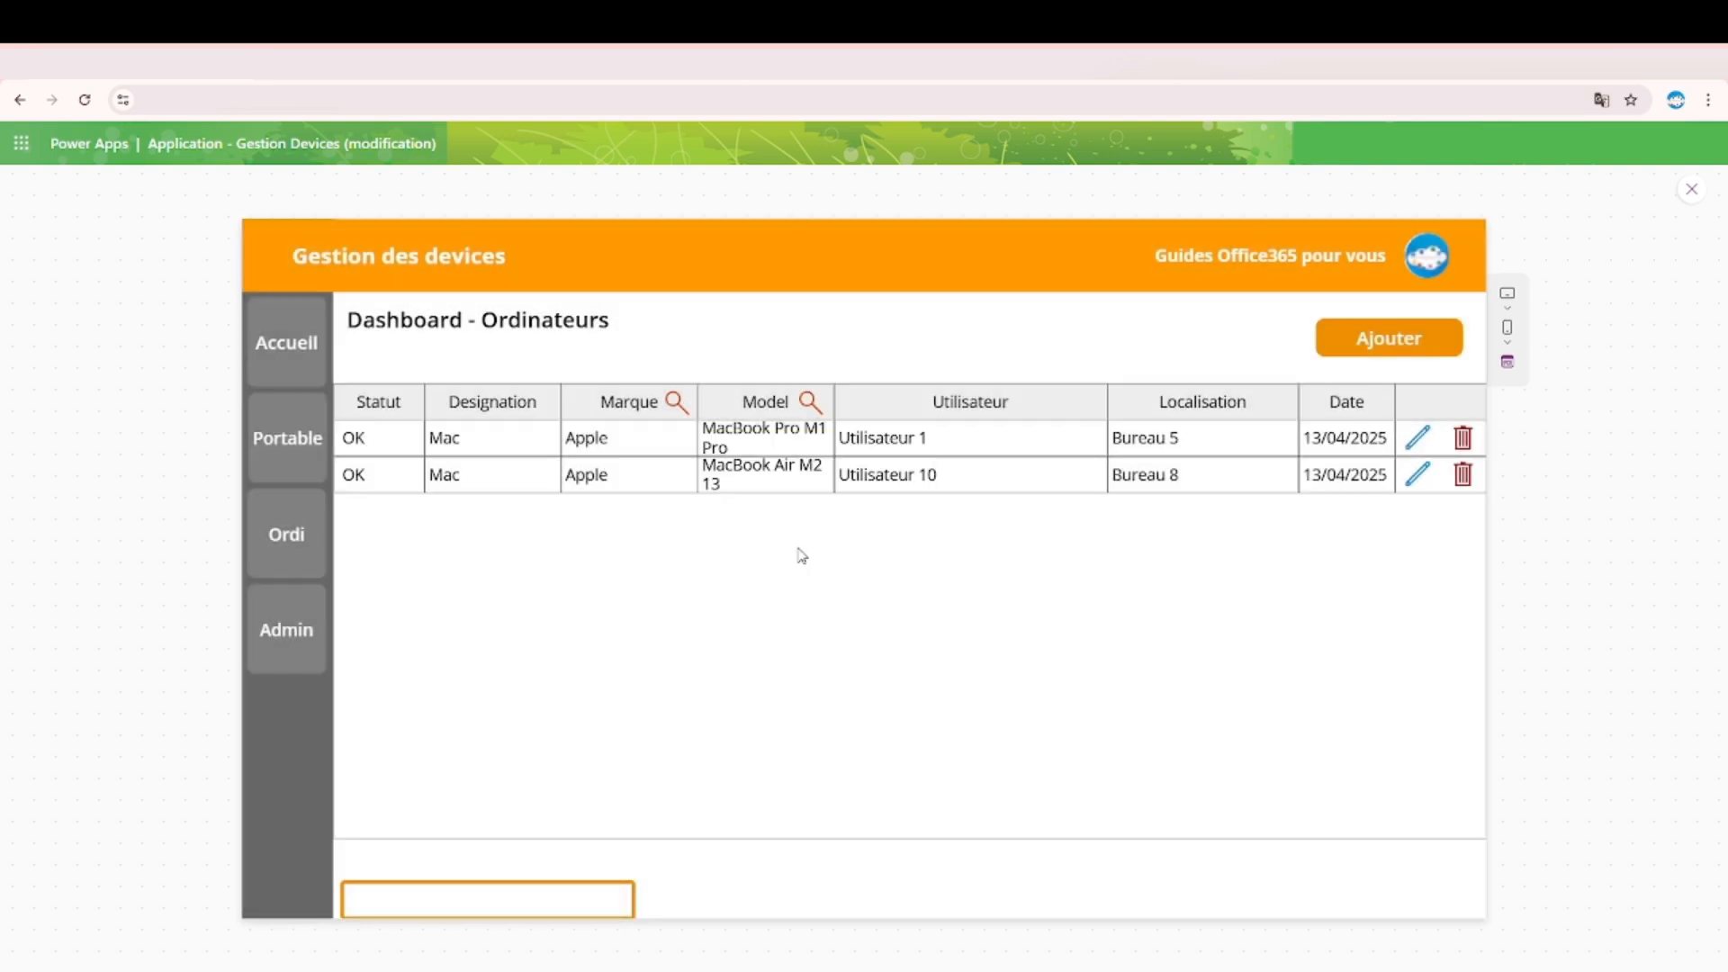
pyautogui.click(1692, 189)
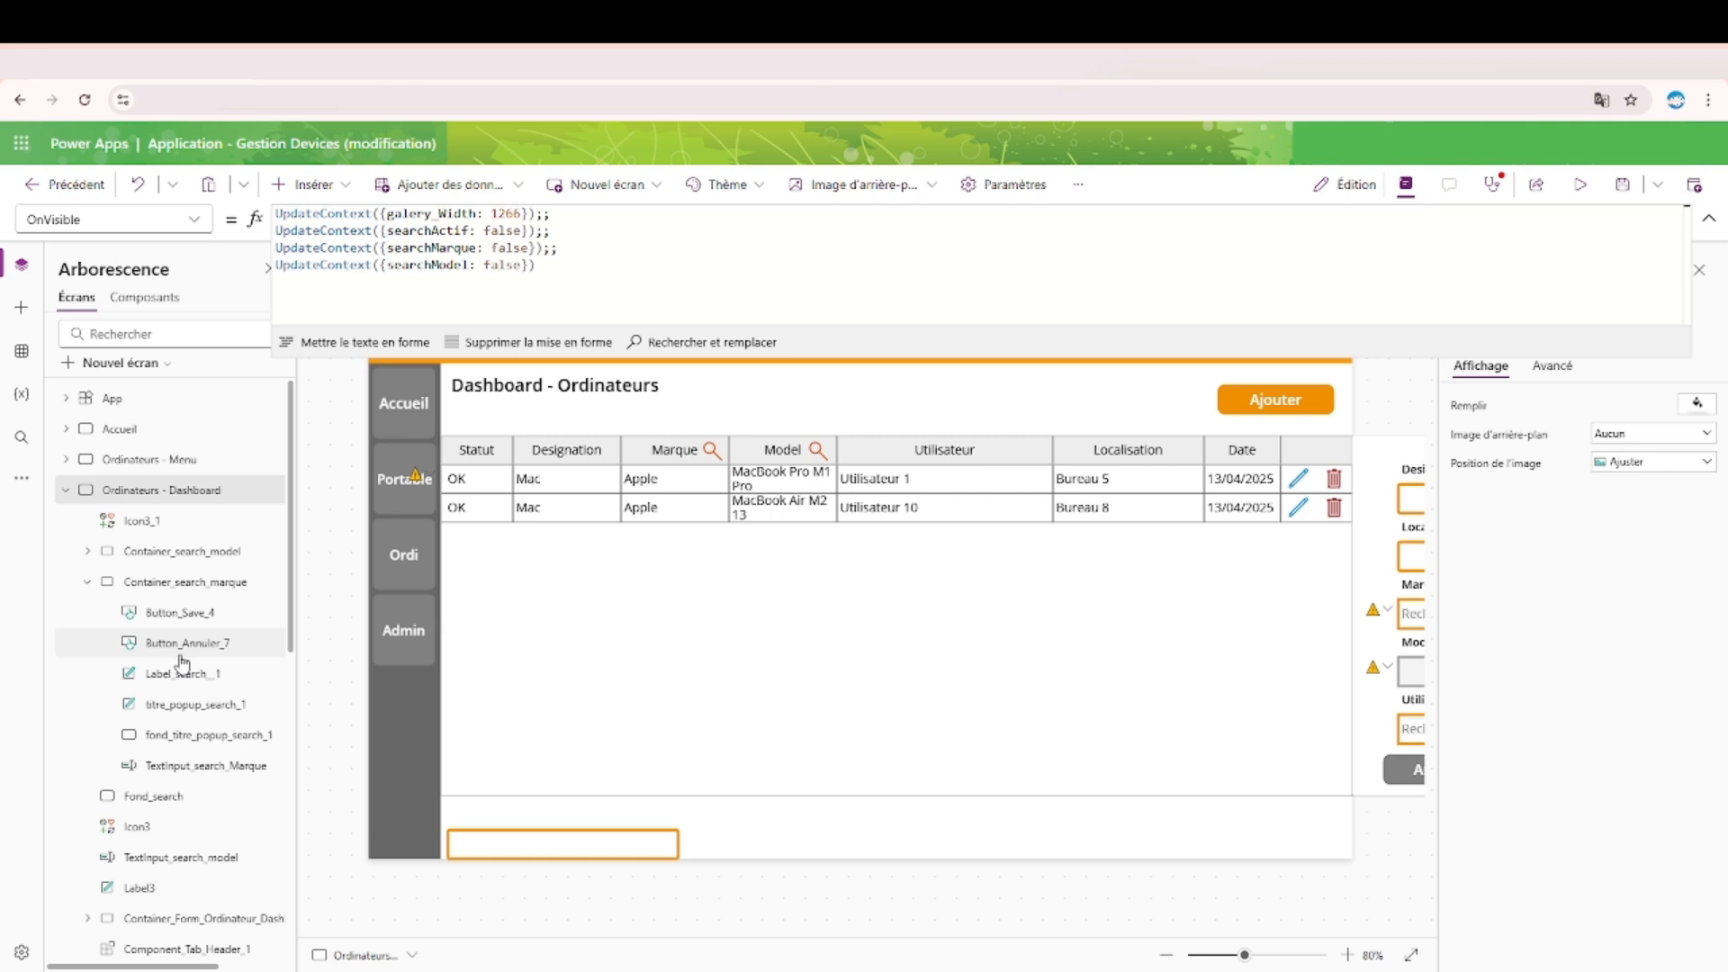
# Rename the text input inside Container_search_model as TextInput_search_Model.
pyautogui.click(88, 552)
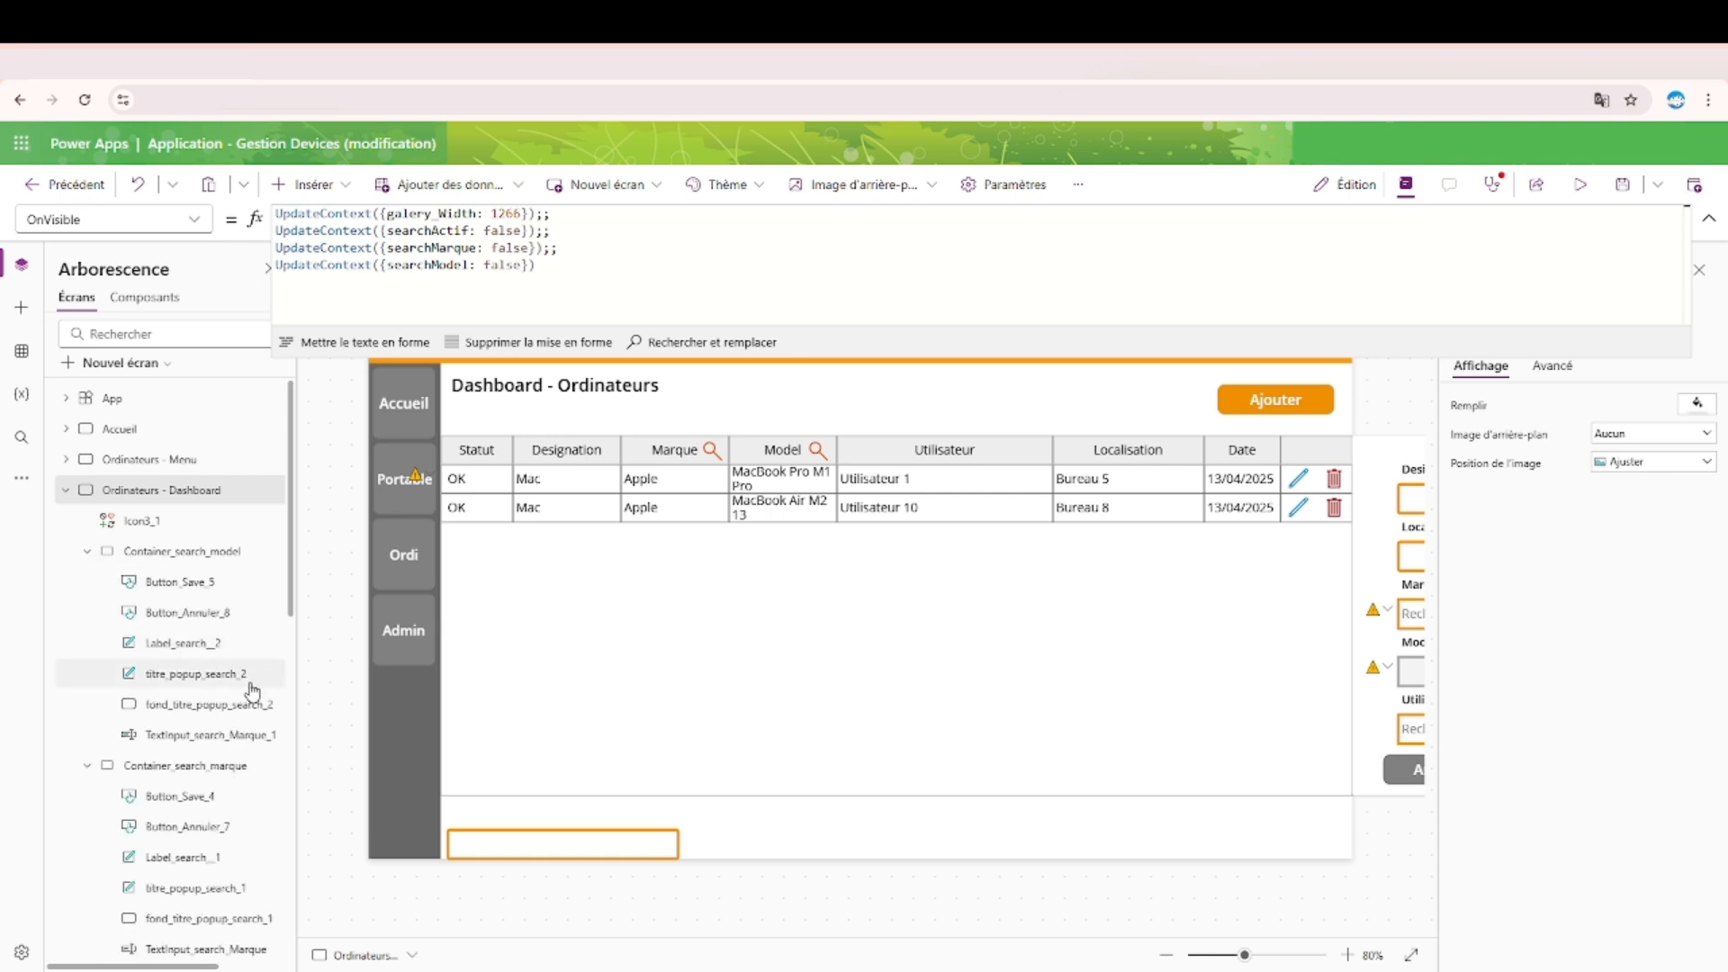
pyautogui.click(229, 745)
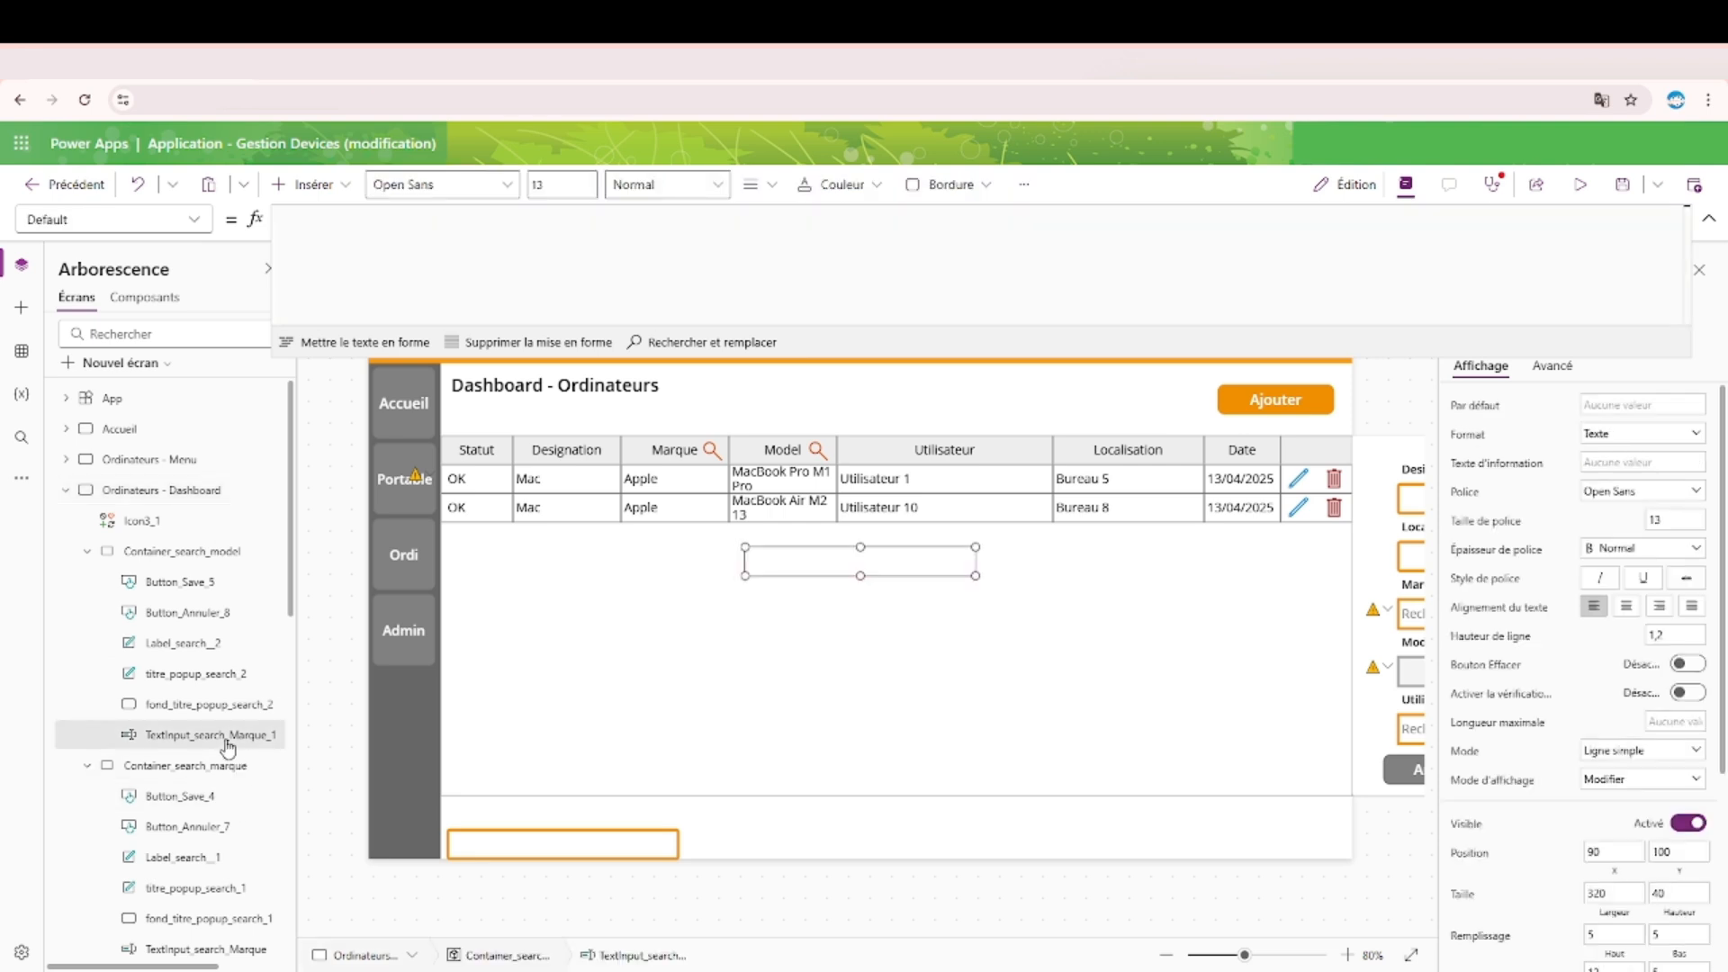
pyautogui.doubleClick(229, 744)
pyautogui.press('BackSpace')
pyautogui.press('BackSpace')
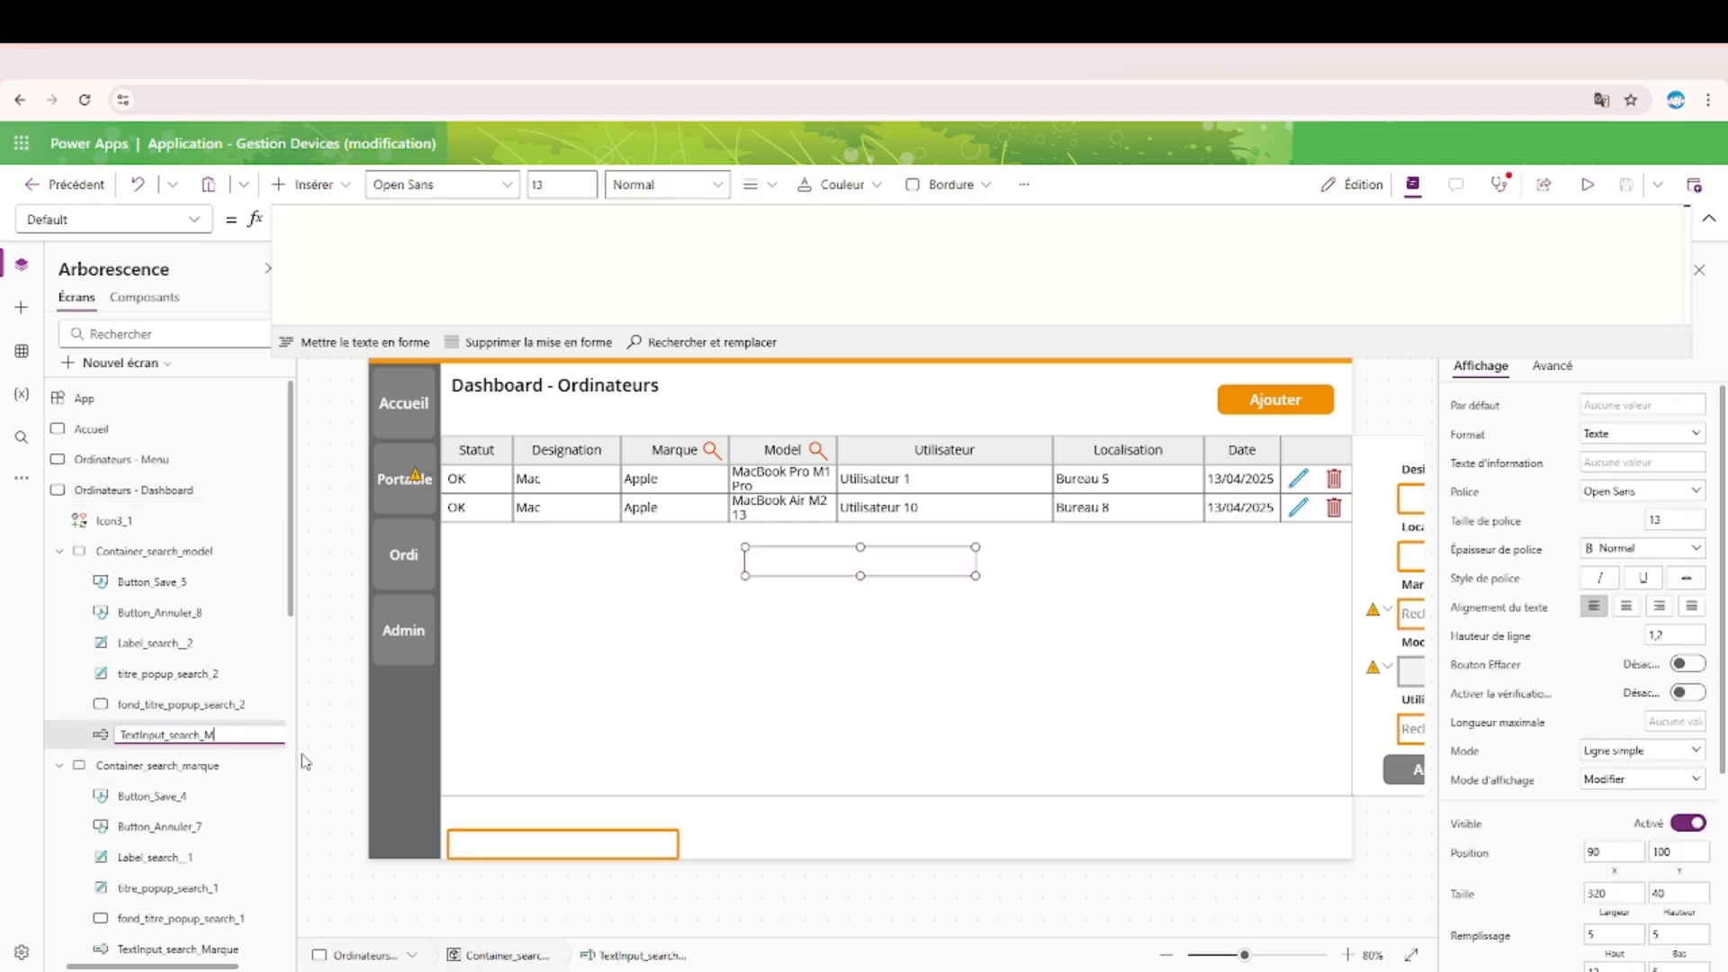
pyautogui.press('Return')
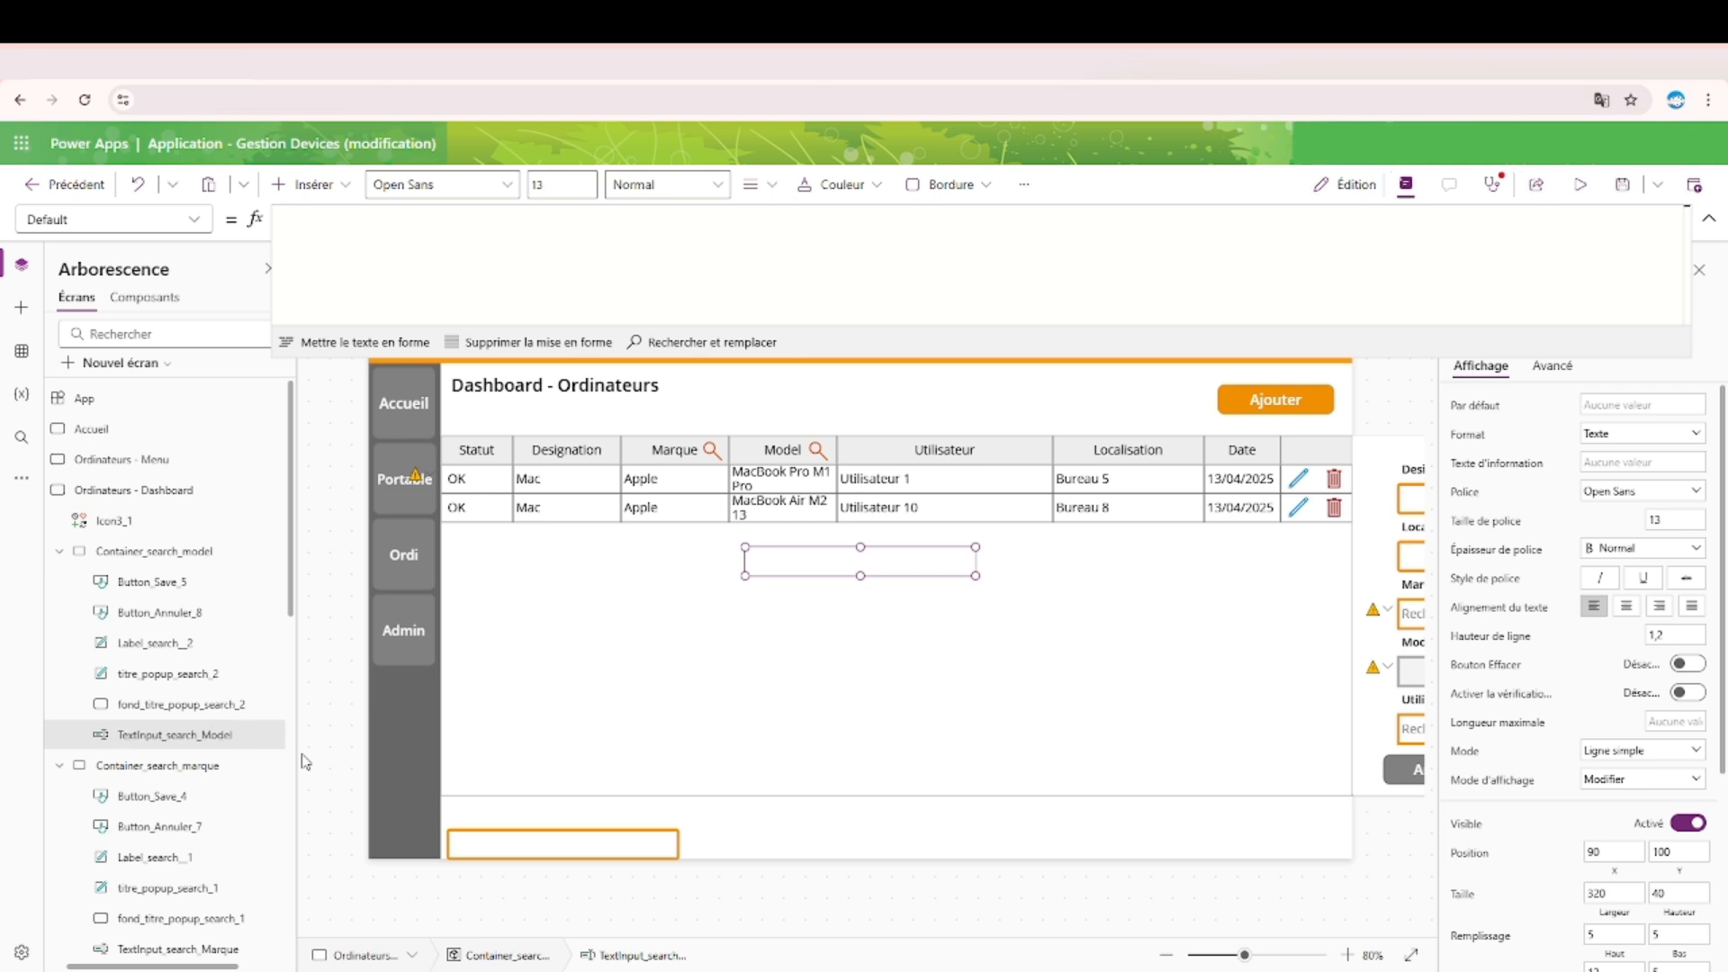
# Duplicate the parenthesised TextInput_search_Marque condition in the dashboard gallery's Items filter, joining the two blocks with &&.
pyautogui.click(1709, 227)
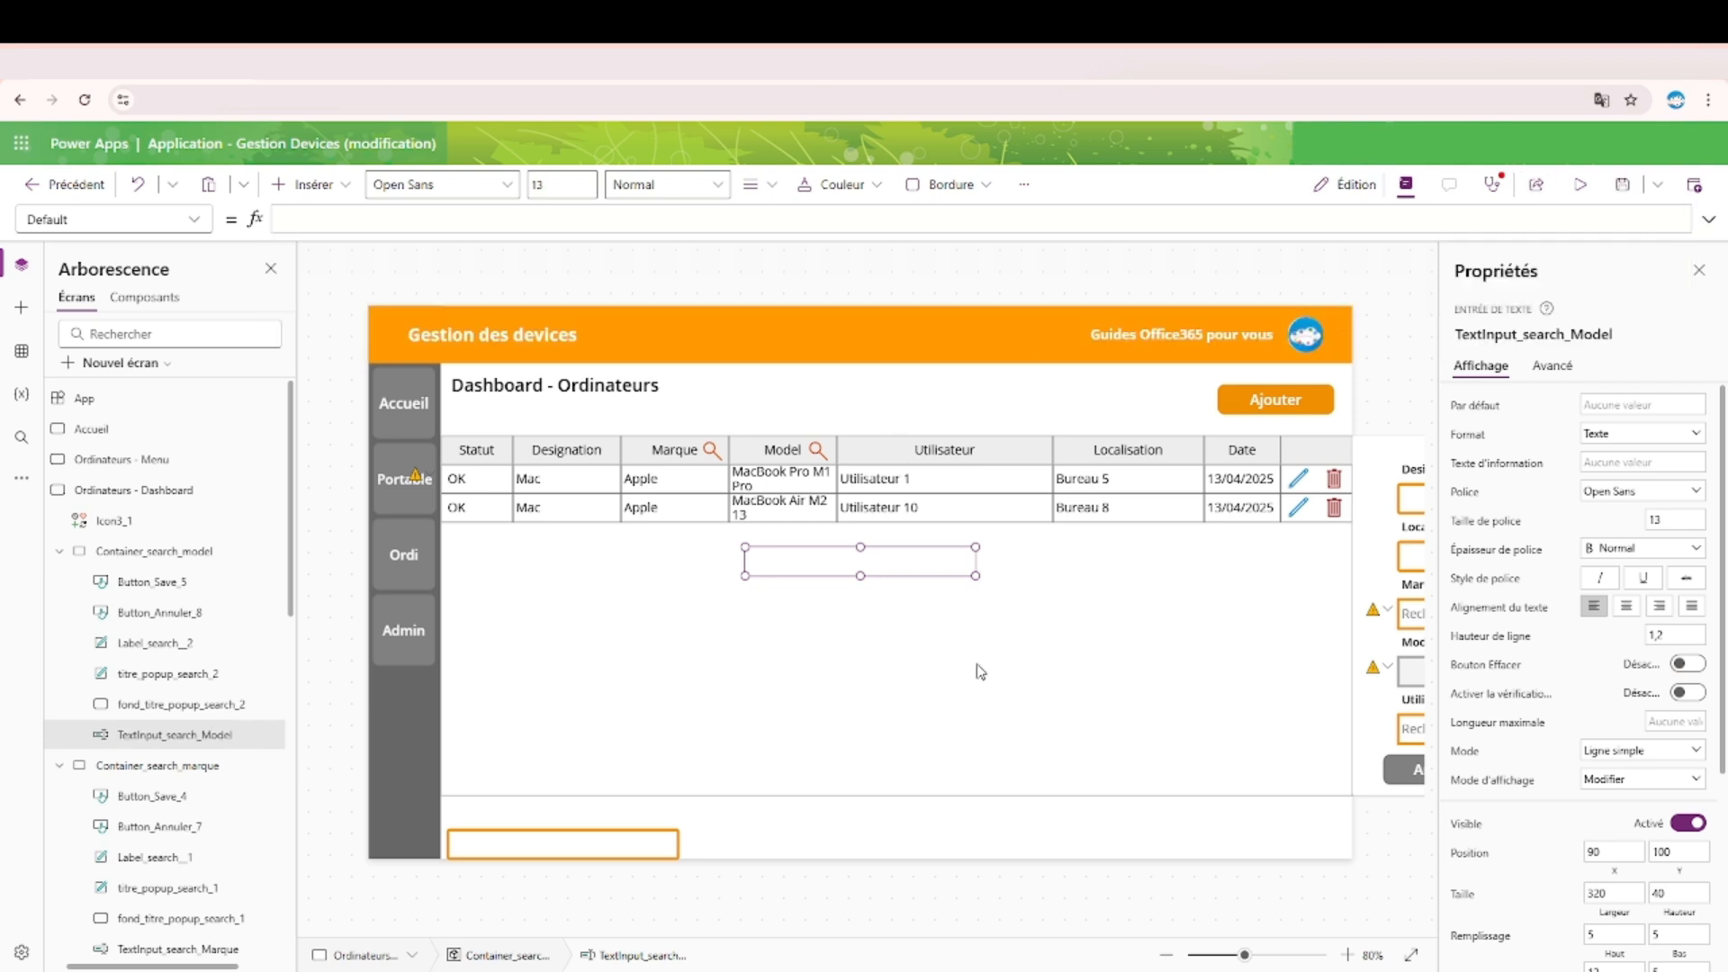
pyautogui.click(977, 664)
pyautogui.click(1708, 218)
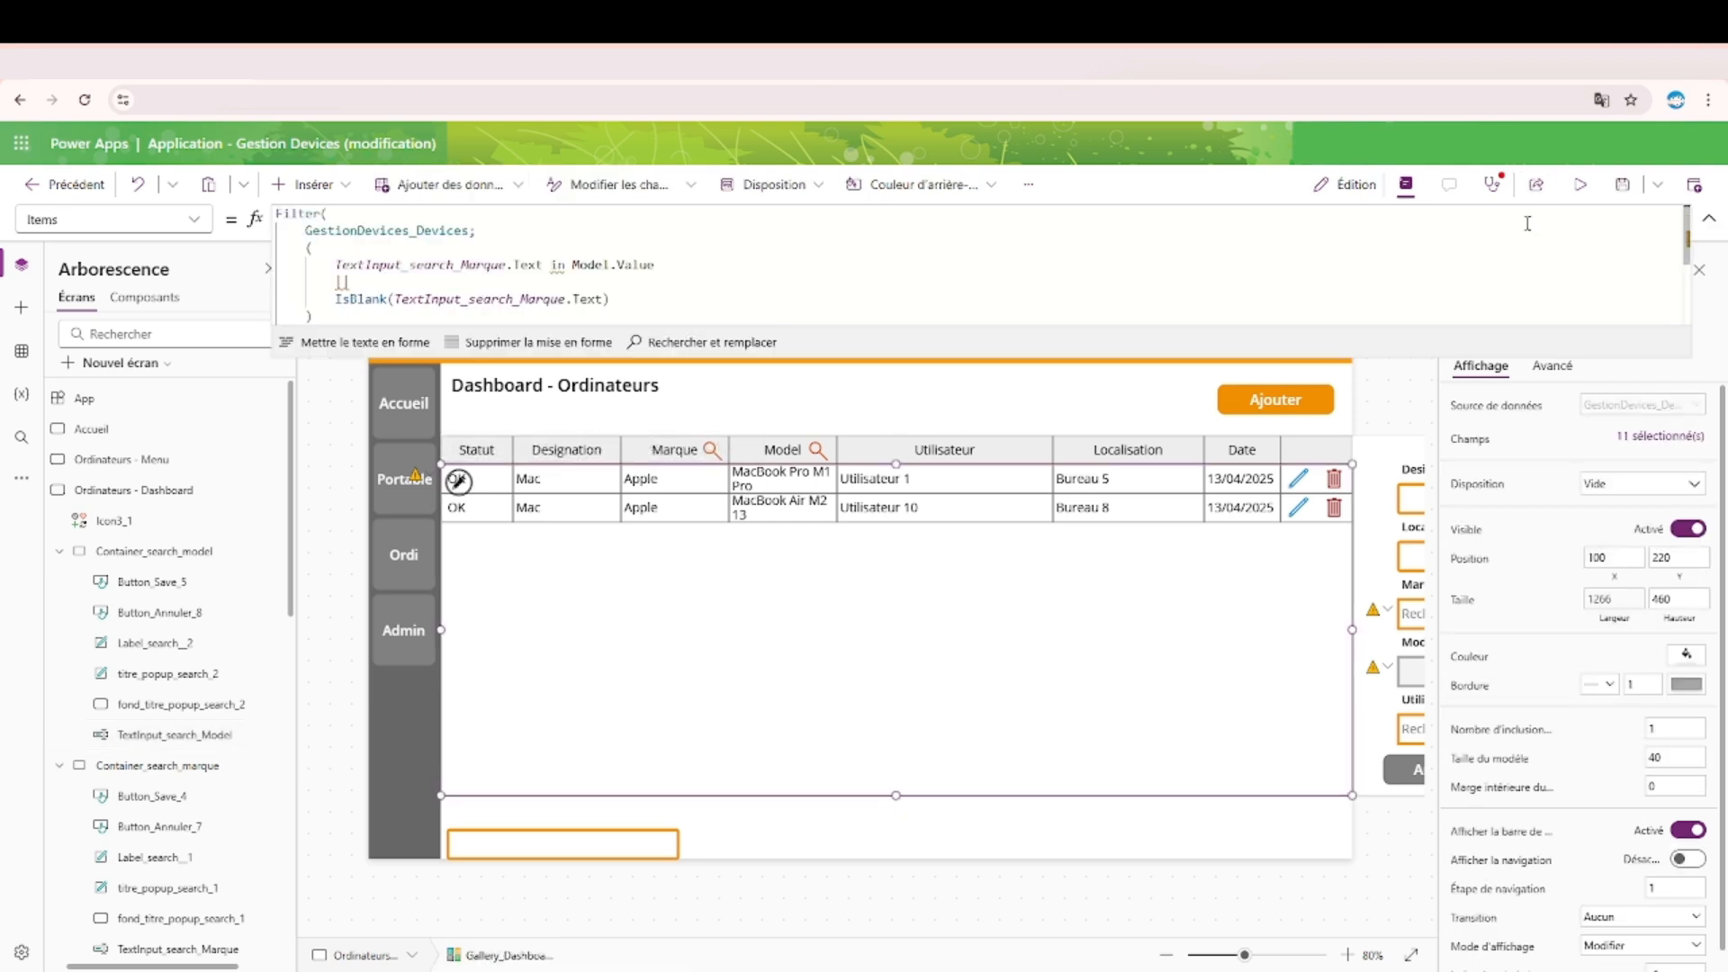
pyautogui.moveTo(1426, 358); pyautogui.dragTo(1426, 581)
pyautogui.moveTo(354, 326); pyautogui.dragTo(275, 248)
pyautogui.hotkey('ctrl', 'c')
pyautogui.click(347, 316)
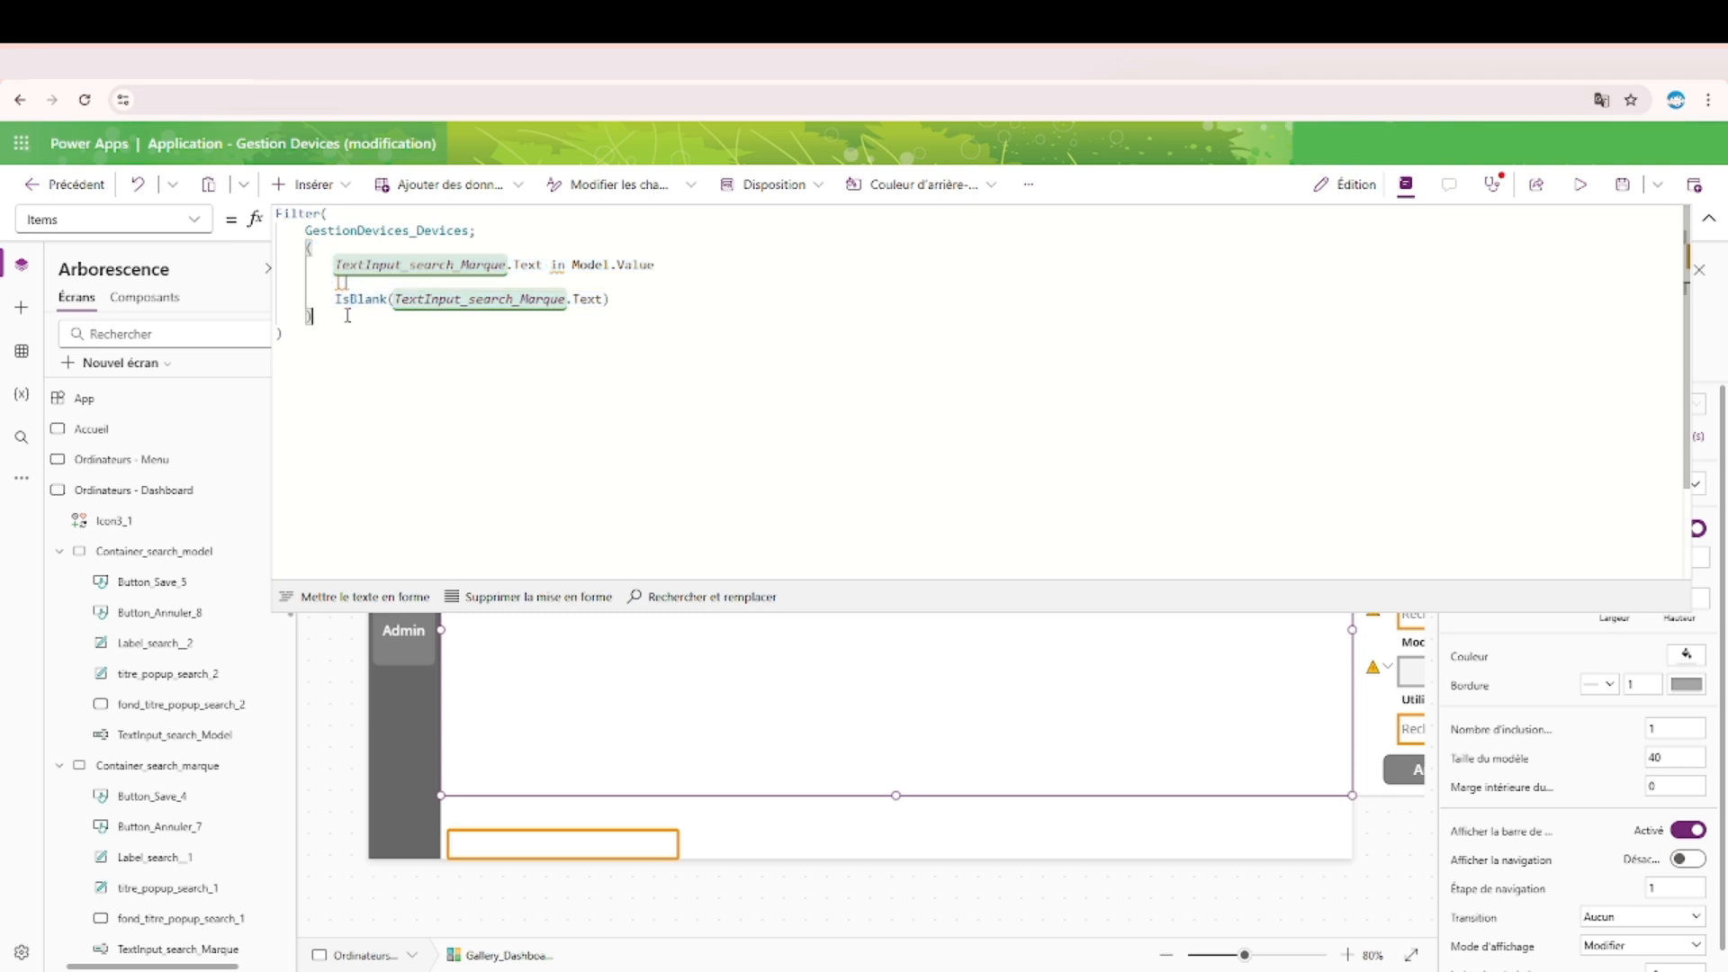
pyautogui.press('Return')
pyautogui.write('&&')
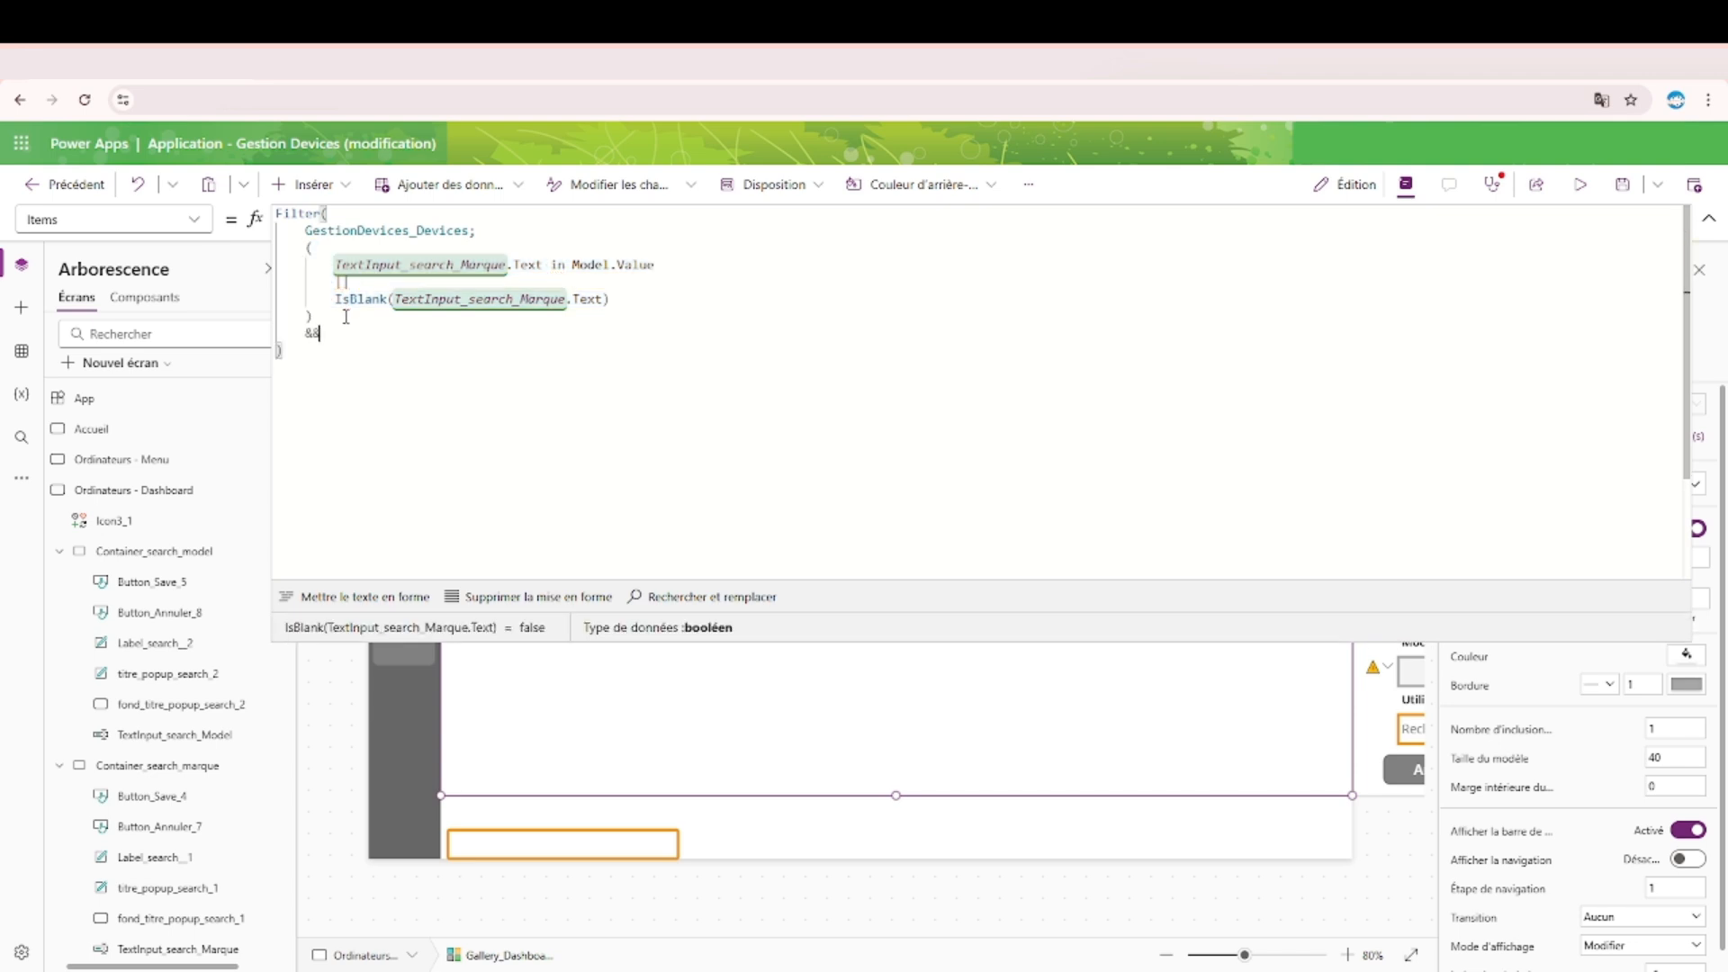
pyautogui.press('Return')
pyautogui.write('(')
pyautogui.press('Return')
pyautogui.hotkey('ctrl', 'v')
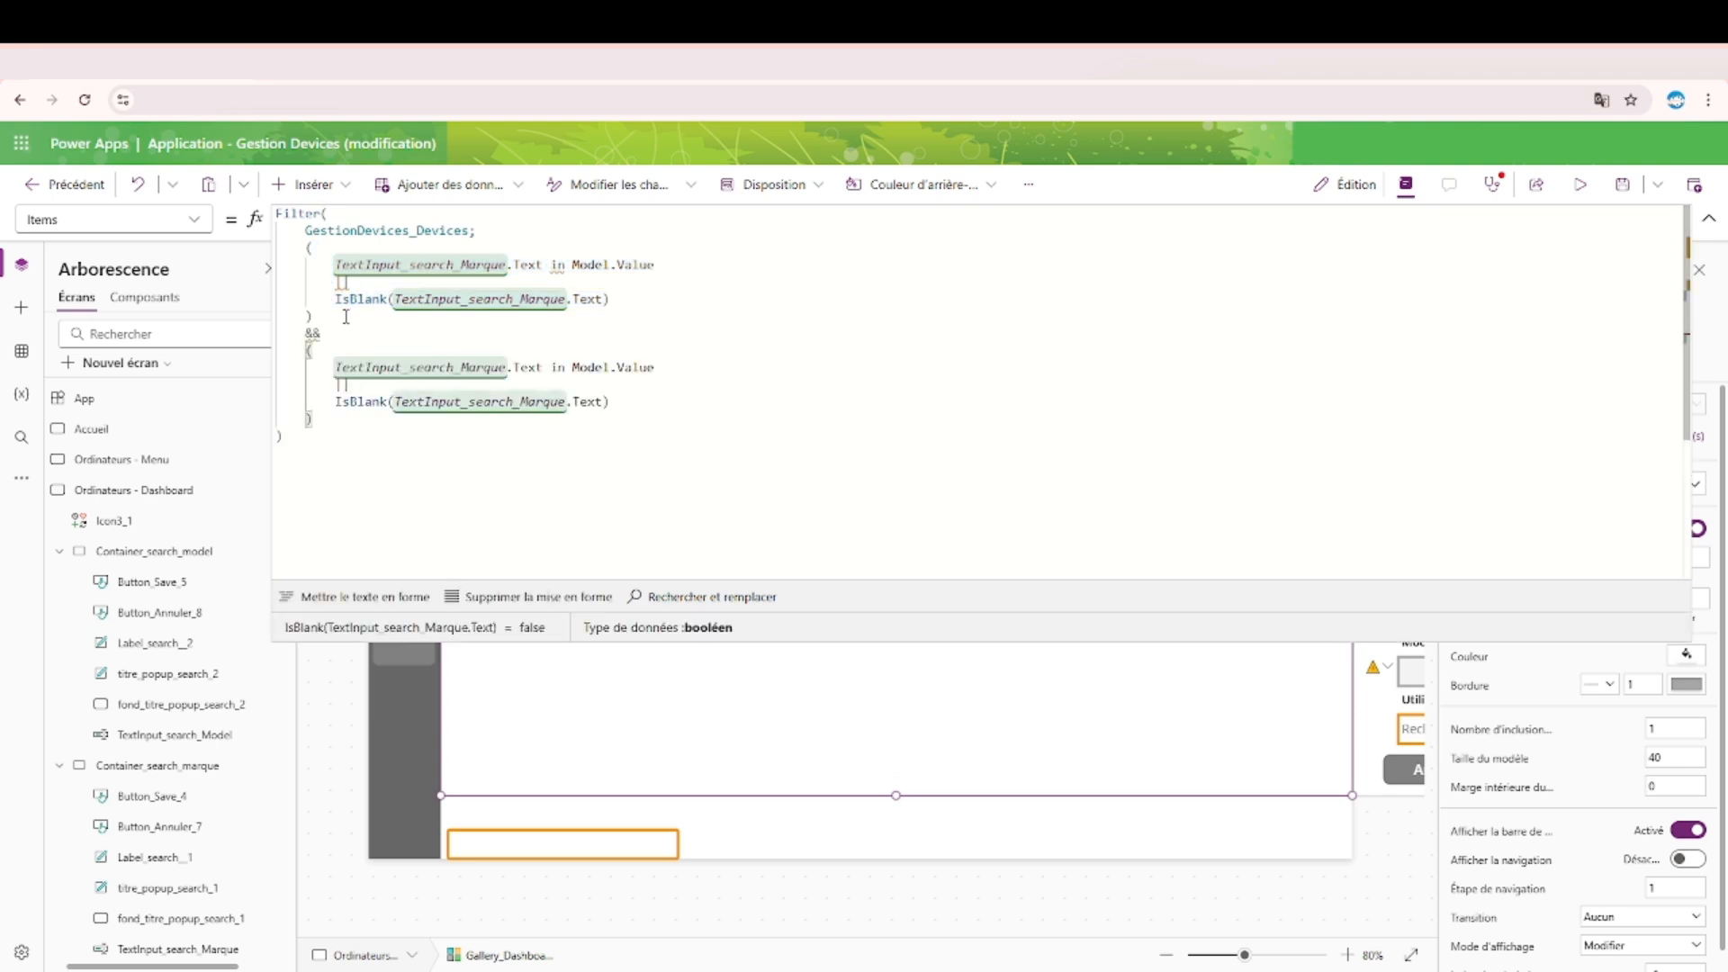
pyautogui.click(958, 636)
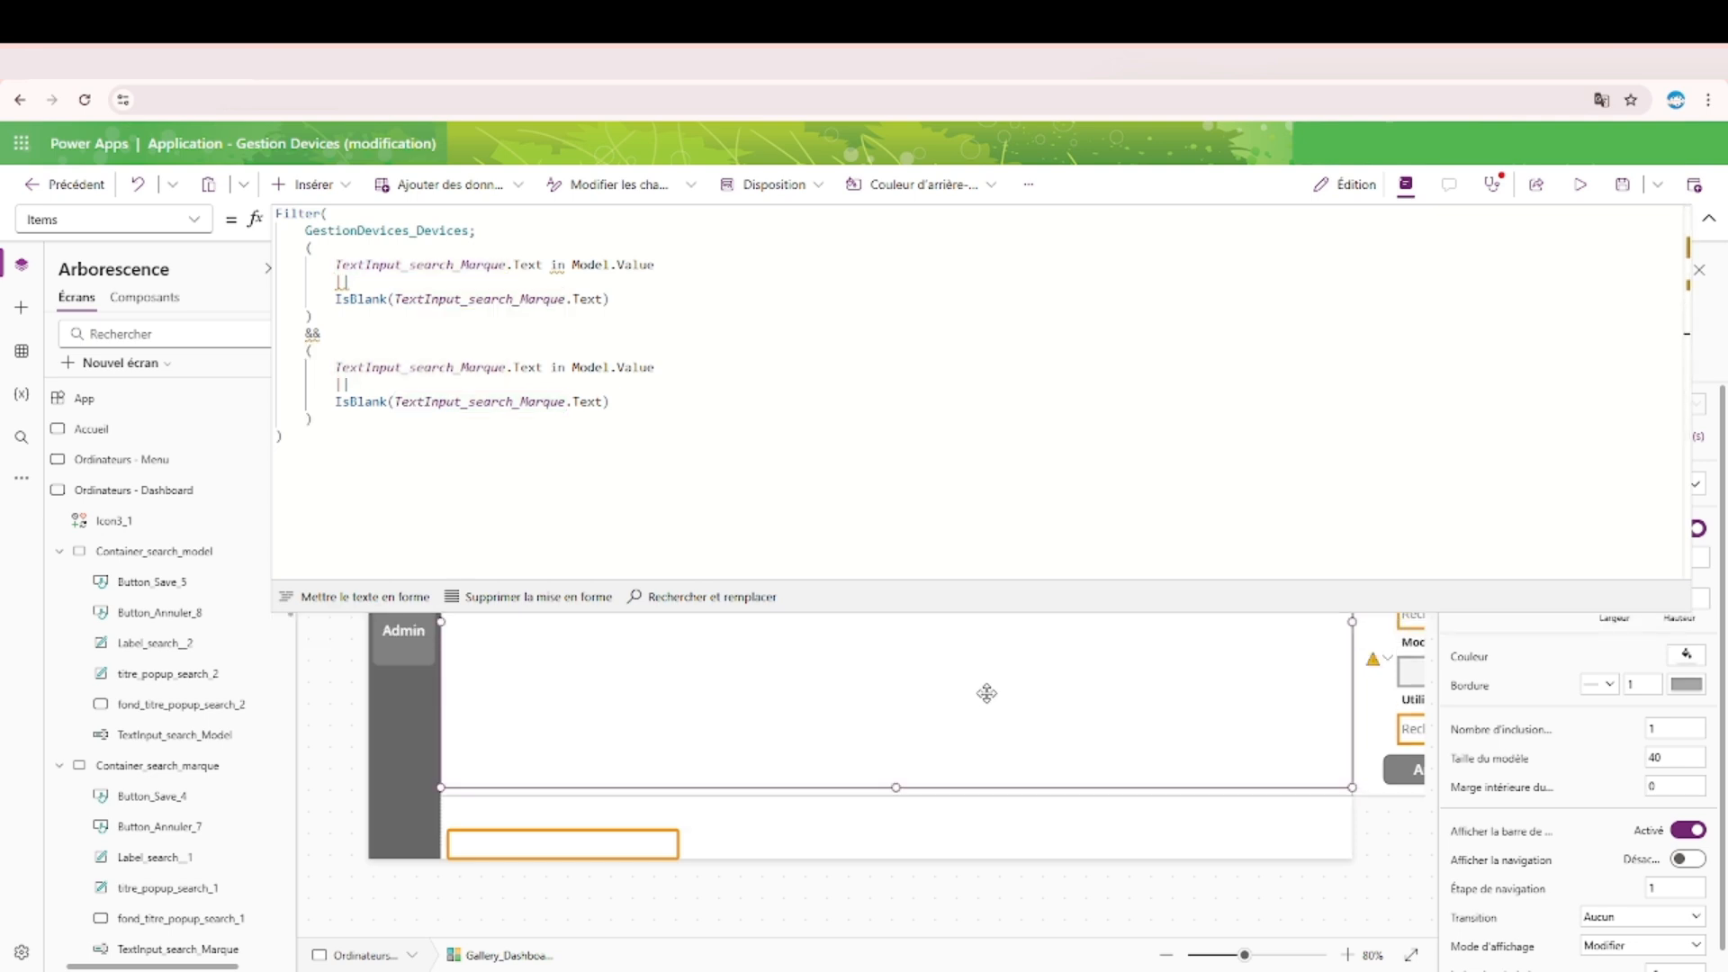
# Replace both TextInput_search_Marque references in the second condition of the gallery's Items filter with TextInput_search_Model, and briefly preview the app.
pyautogui.moveTo(1138, 611); pyautogui.dragTo(1158, 528)
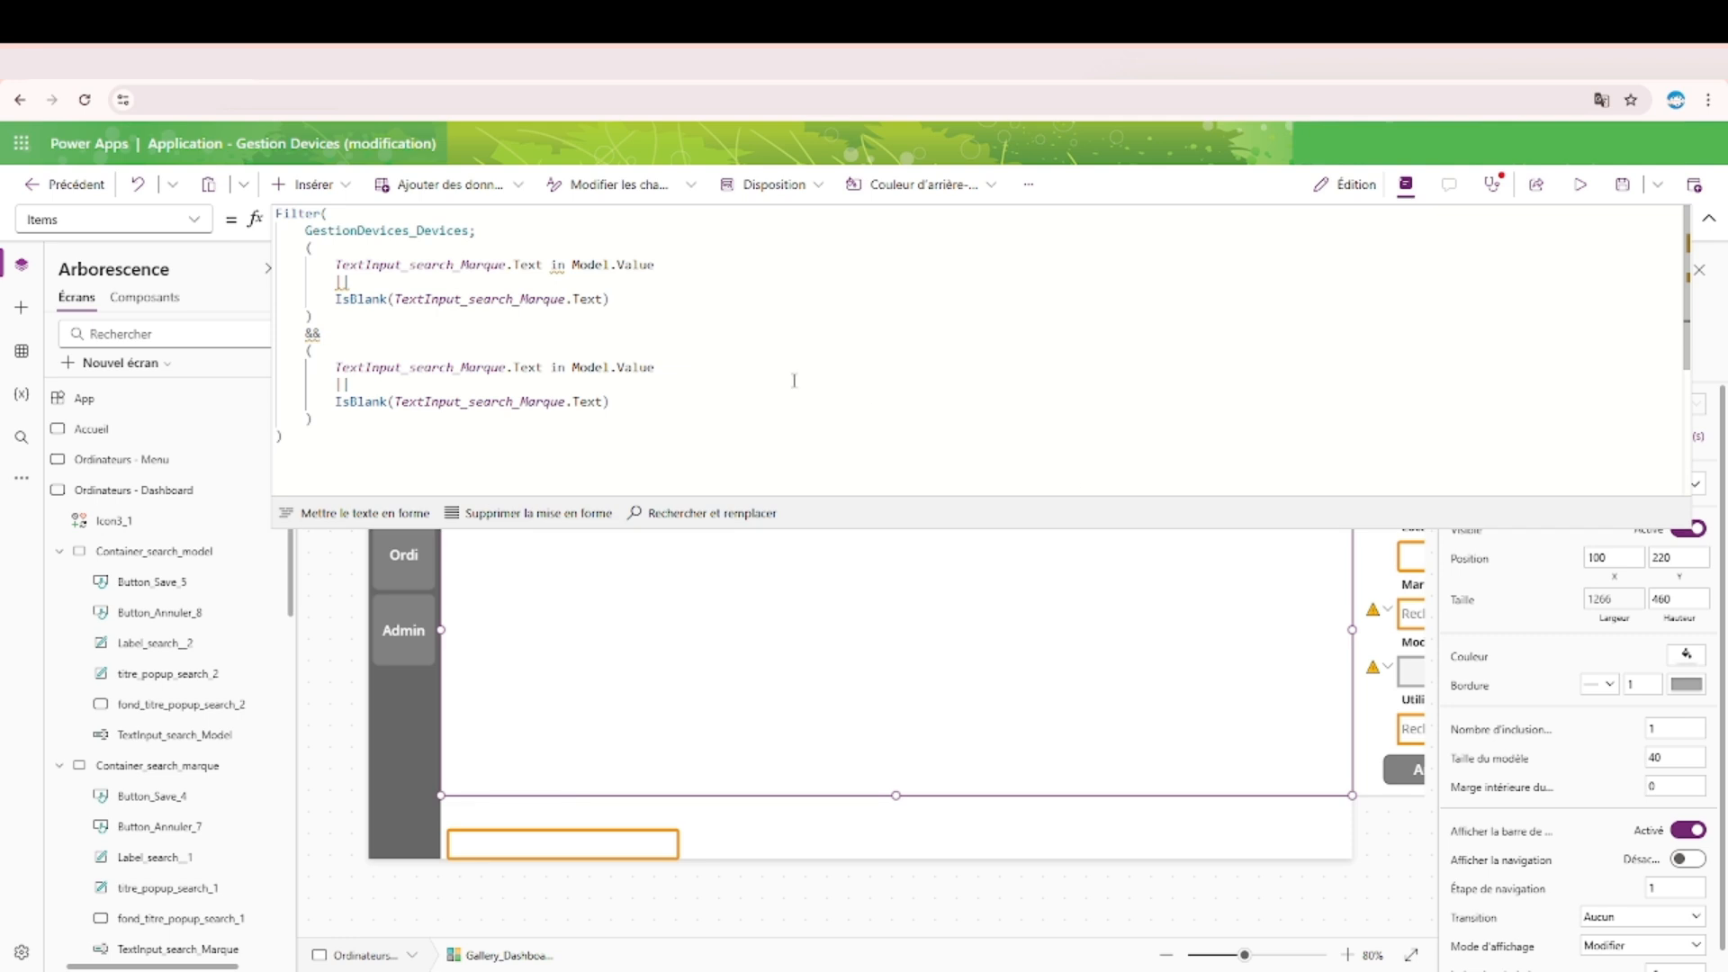
pyautogui.doubleClick(495, 367)
pyautogui.write('Model')
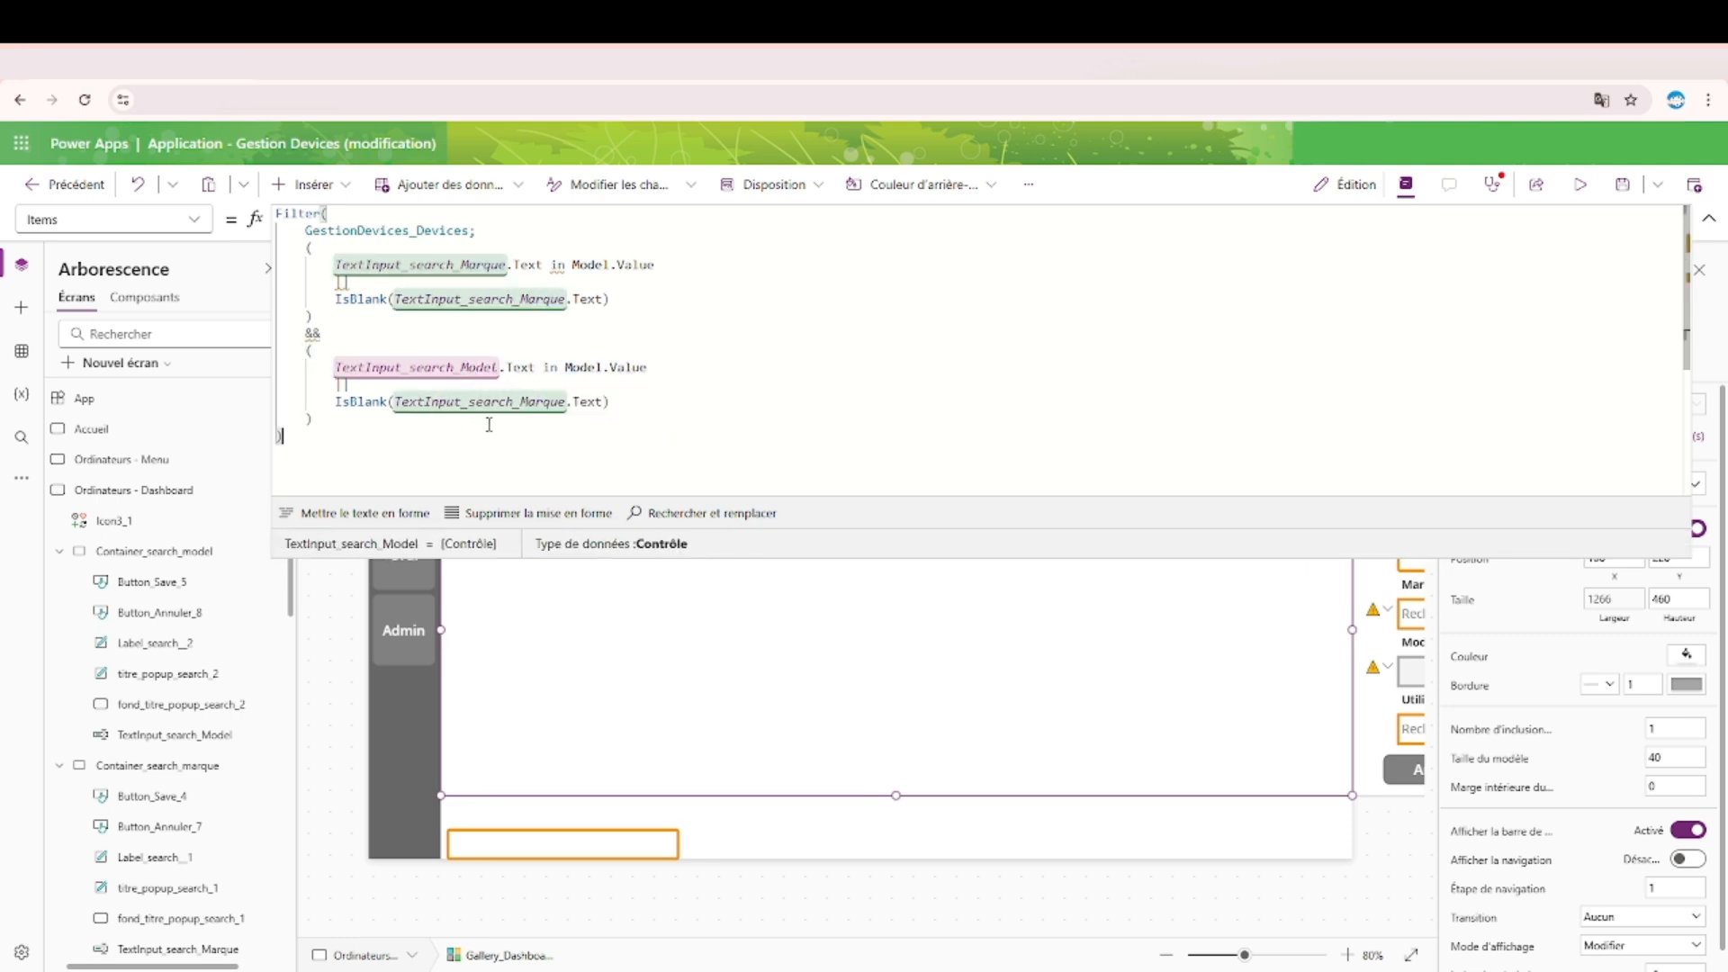
pyautogui.moveTo(565, 401); pyautogui.dragTo(529, 401)
pyautogui.write('odel')
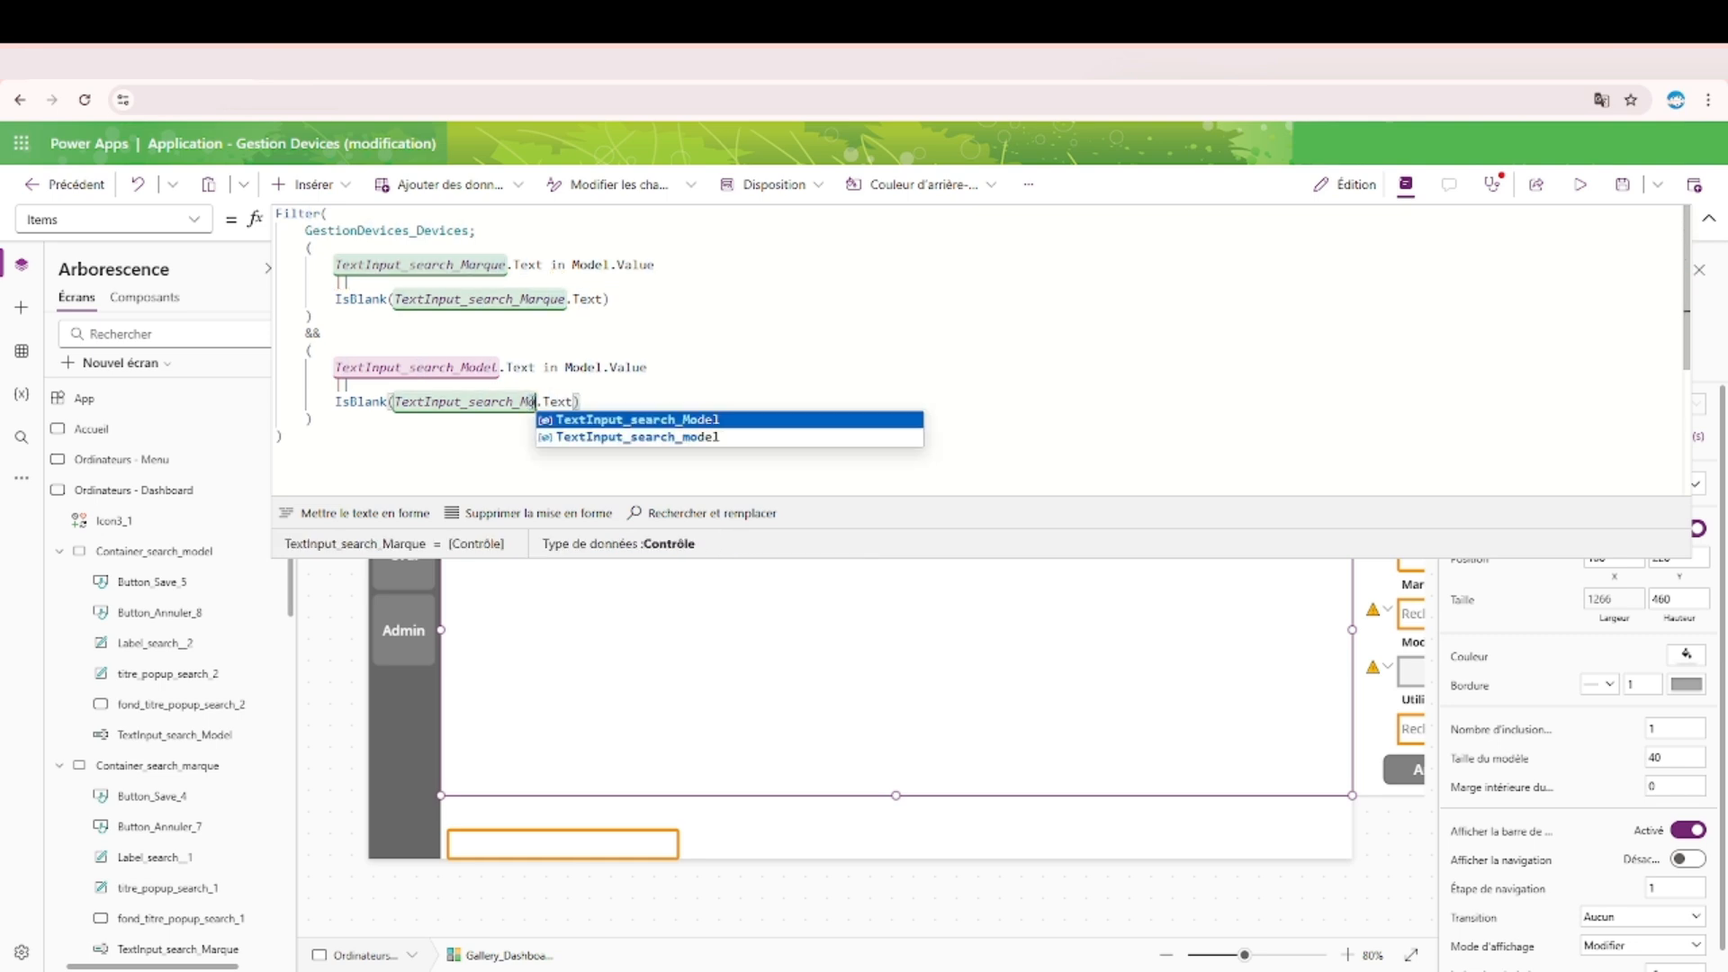
pyautogui.click(943, 312)
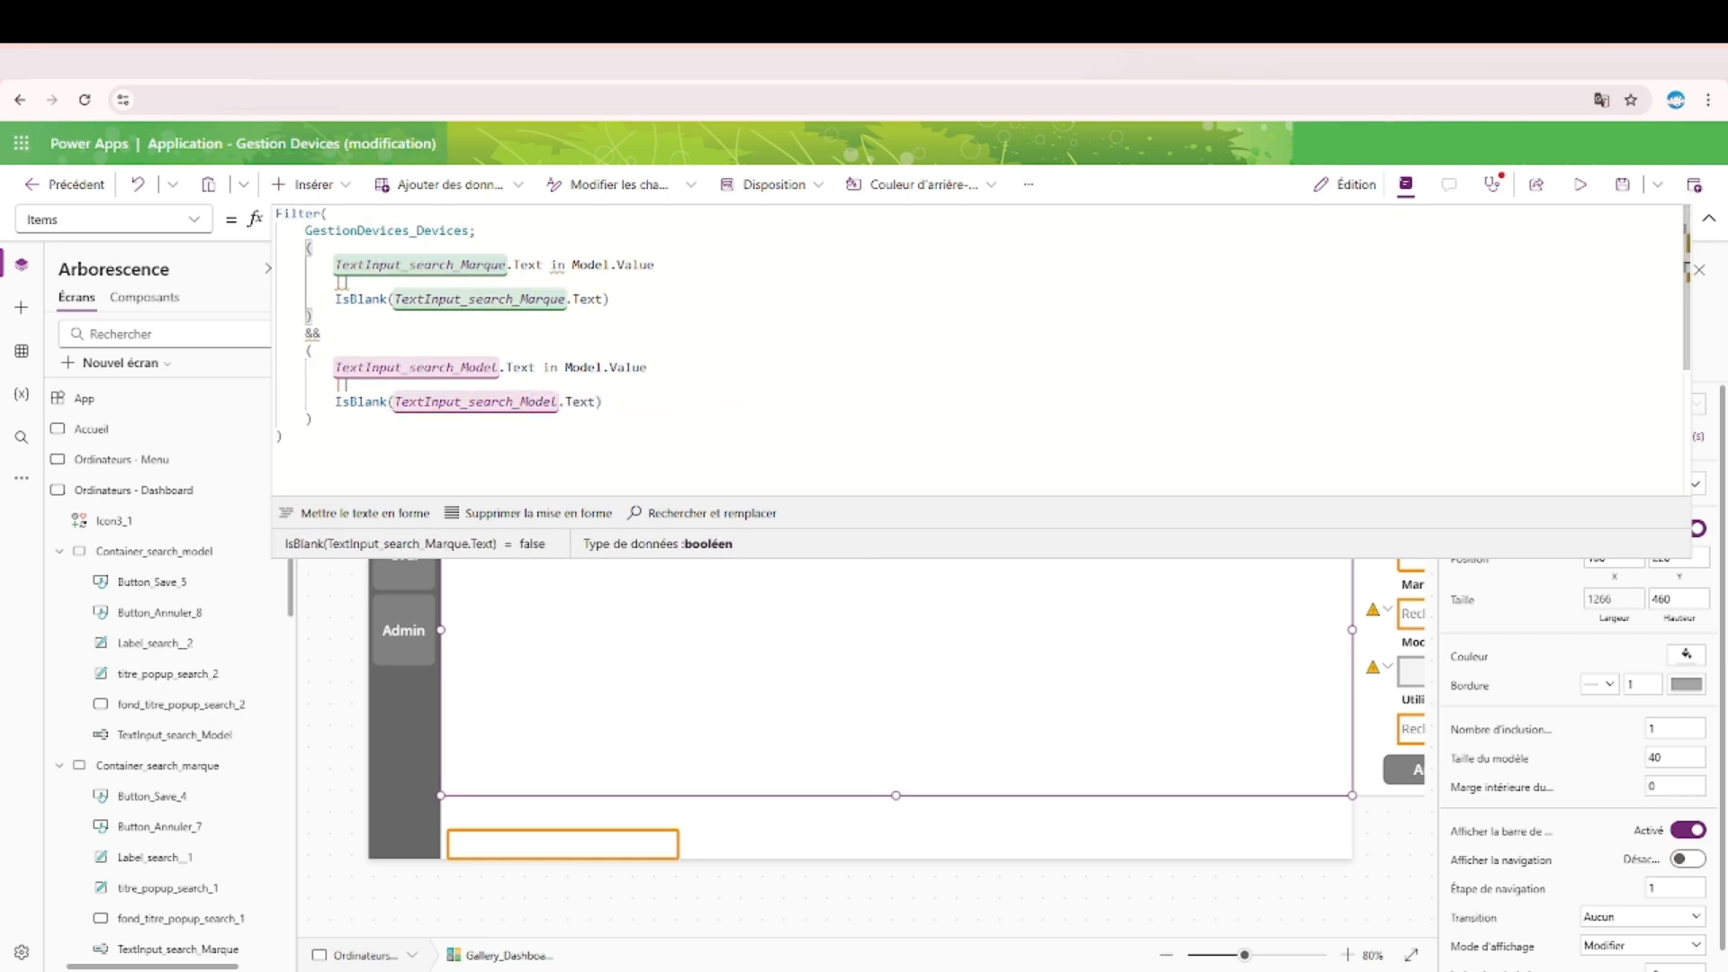
pyautogui.click(1581, 184)
pyautogui.press('Escape')
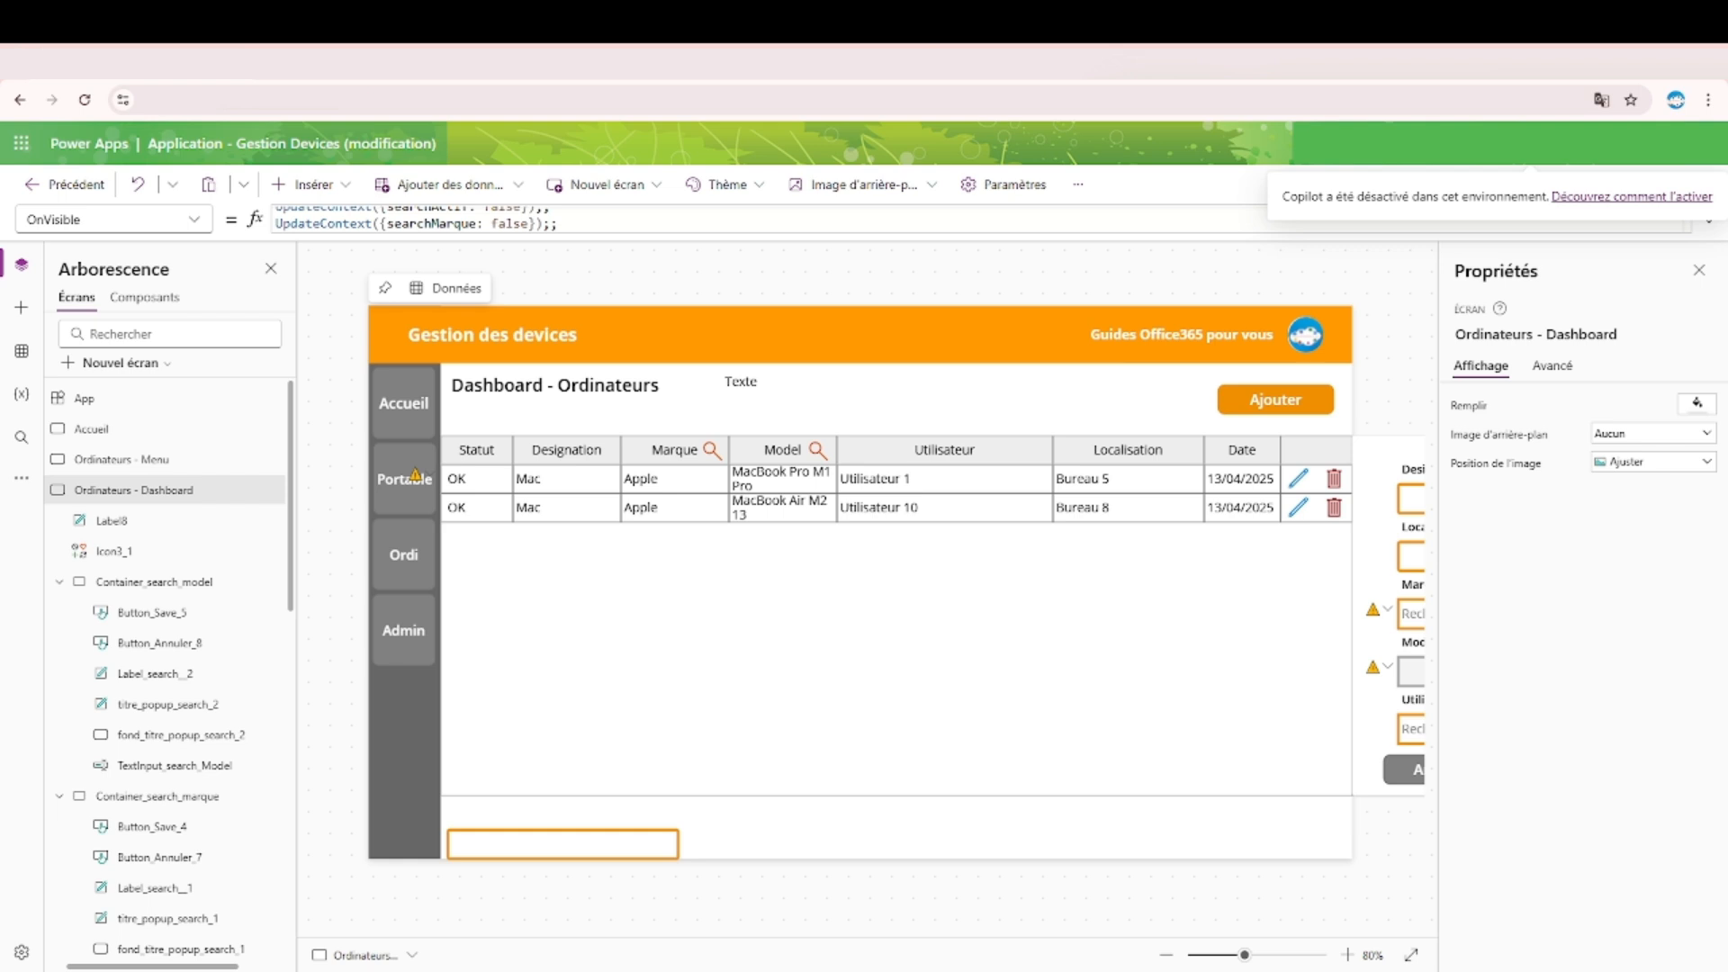
# Review the searchMarque and searchModel lines in the OnVisible formula of the Ordinateurs - Dashboard screen.
pyautogui.click(712, 449)
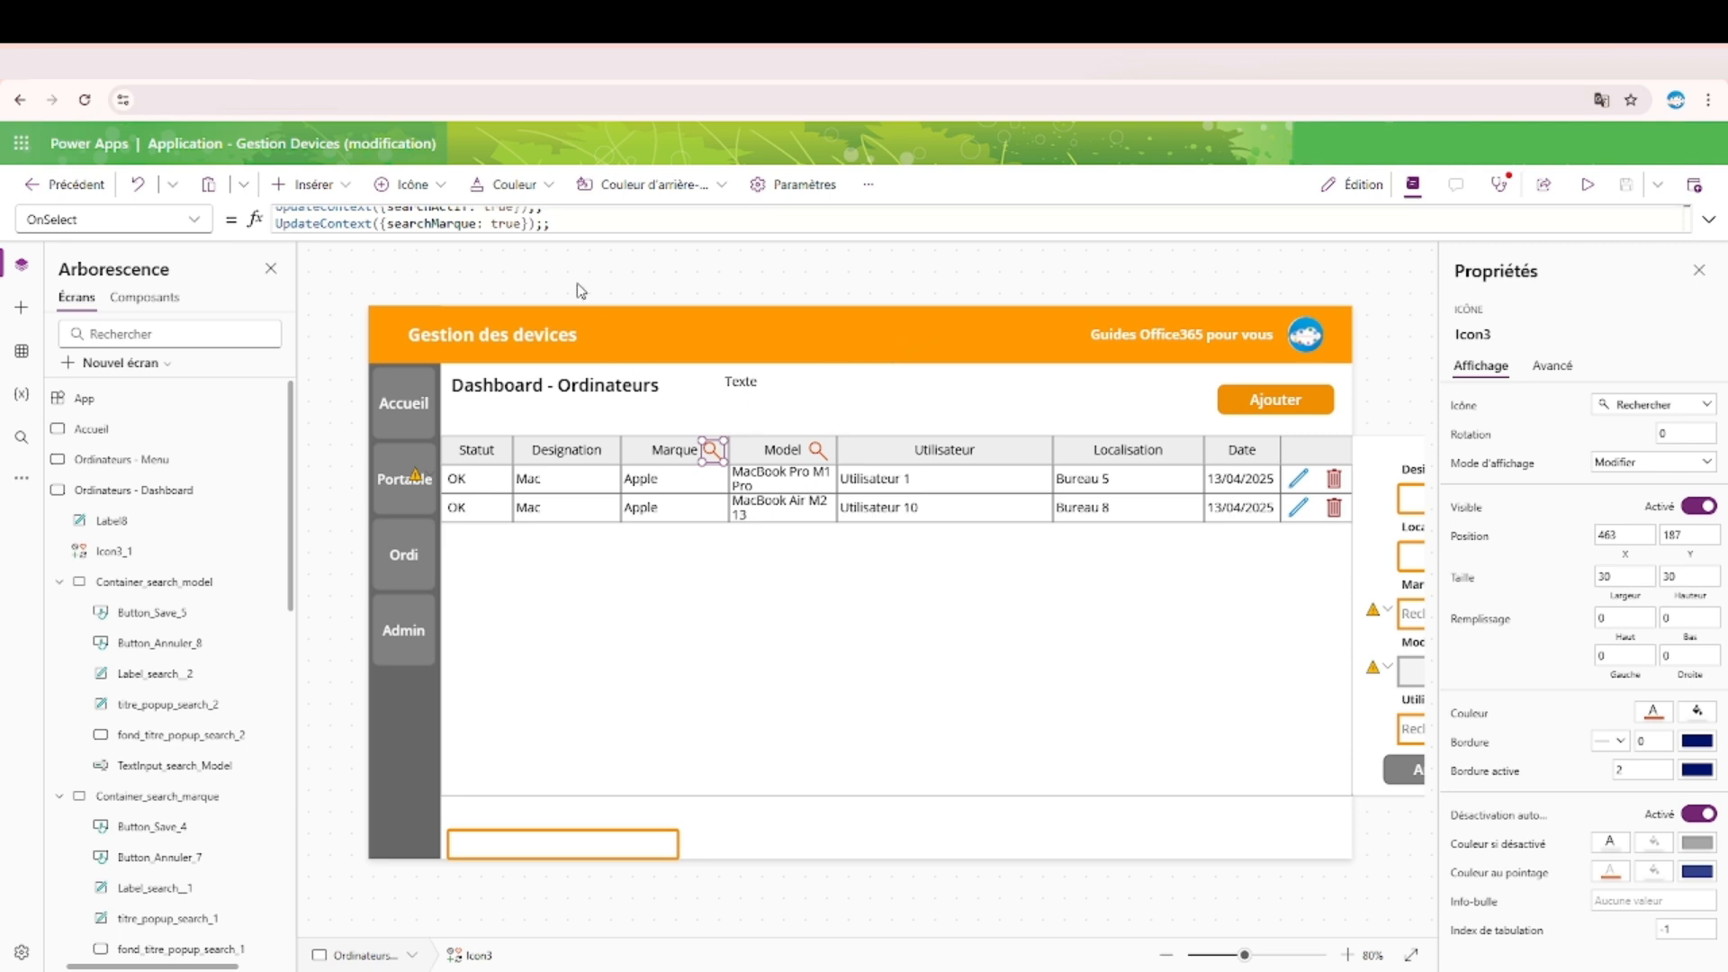
pyautogui.click(144, 489)
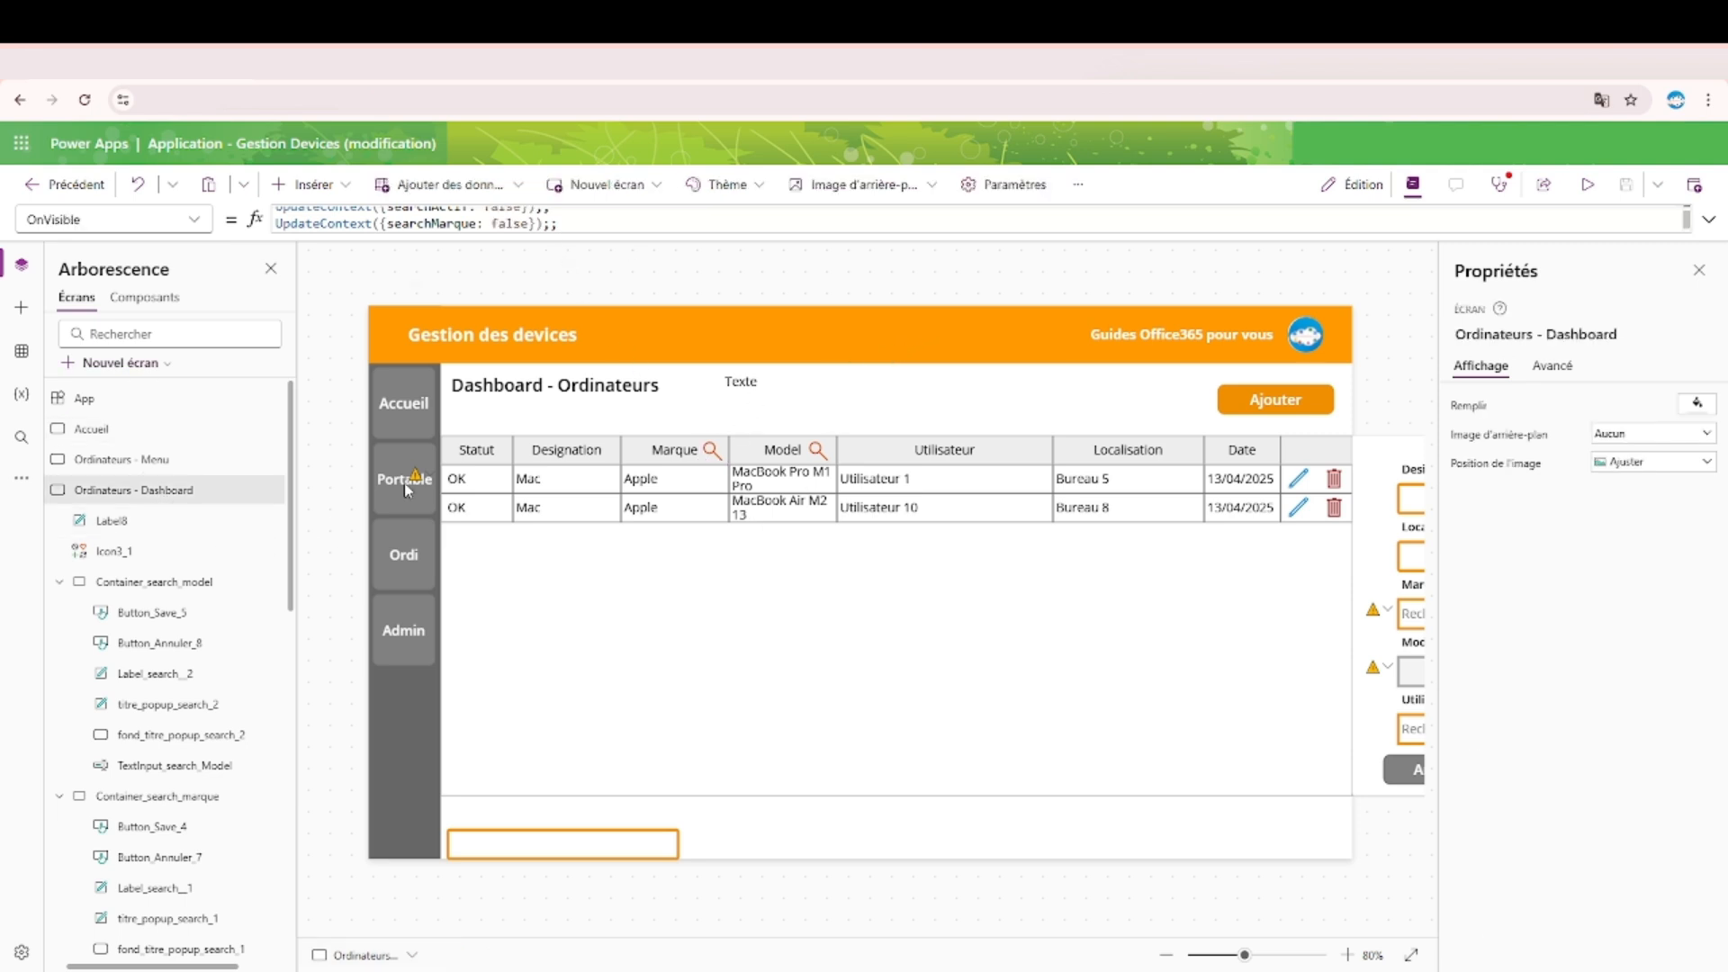
pyautogui.click(1709, 220)
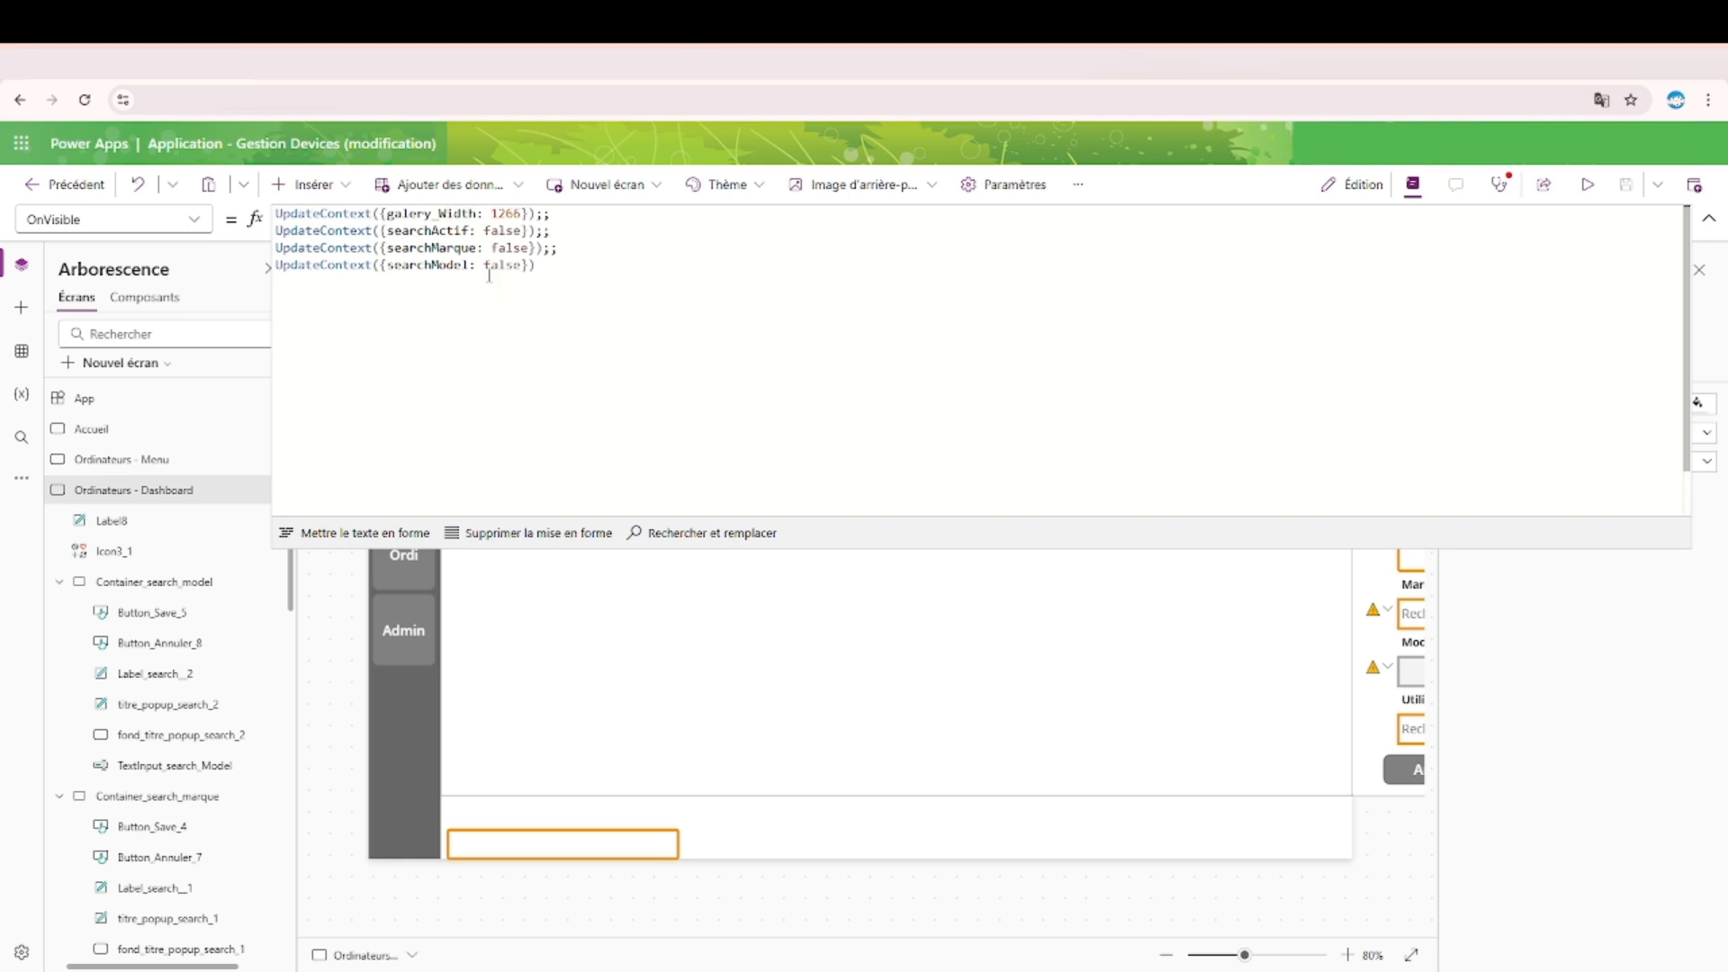
pyautogui.moveTo(558, 262); pyautogui.dragTo(276, 248)
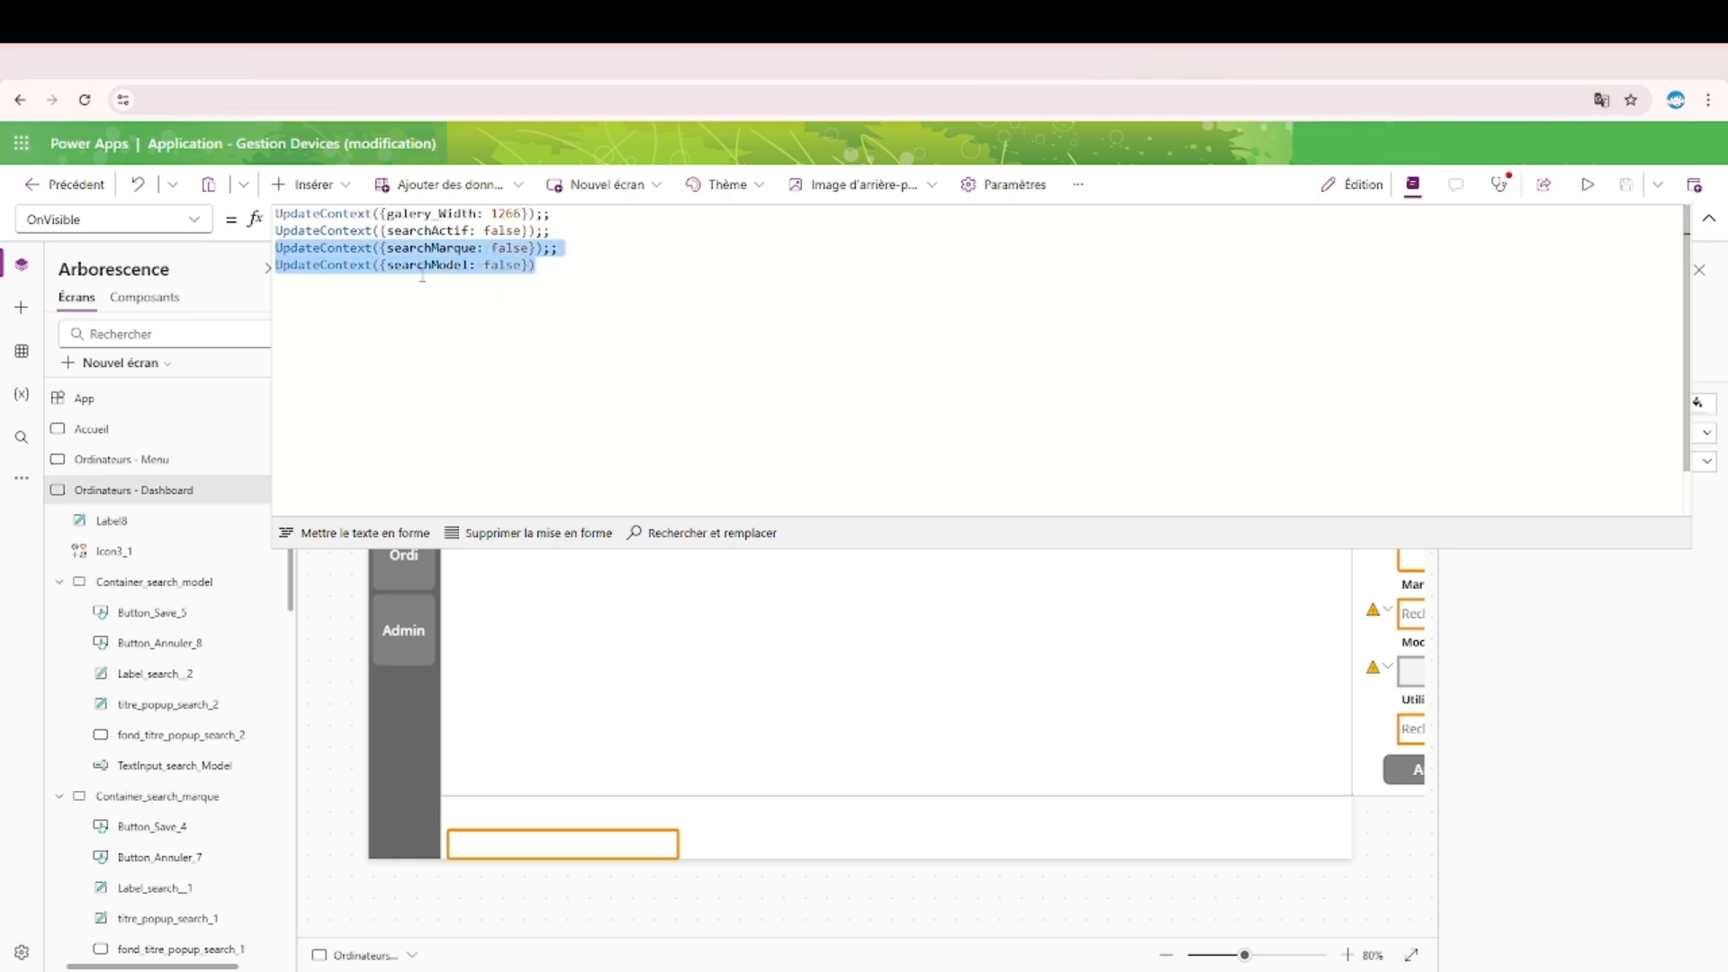
pyautogui.click(1711, 223)
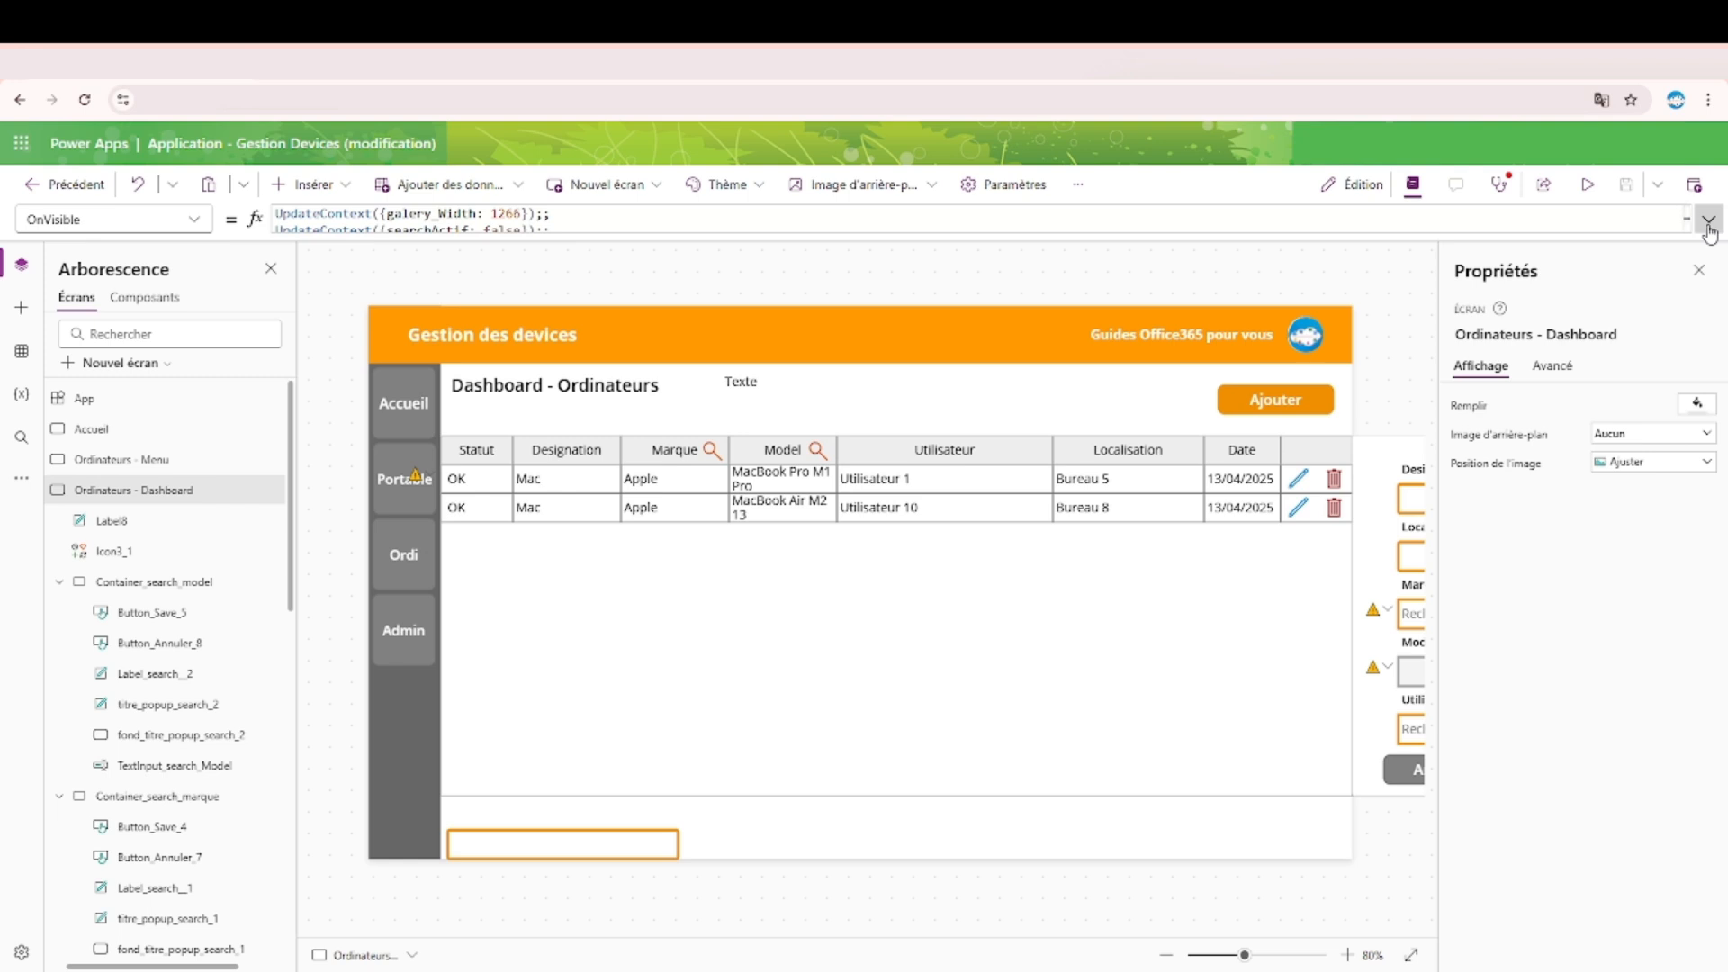
# Open the Marque search popup in preview, return to editing, and review the OnSelect formulas of its Annuler and Rechercher buttons.
pyautogui.click(1590, 187)
pyautogui.click(676, 403)
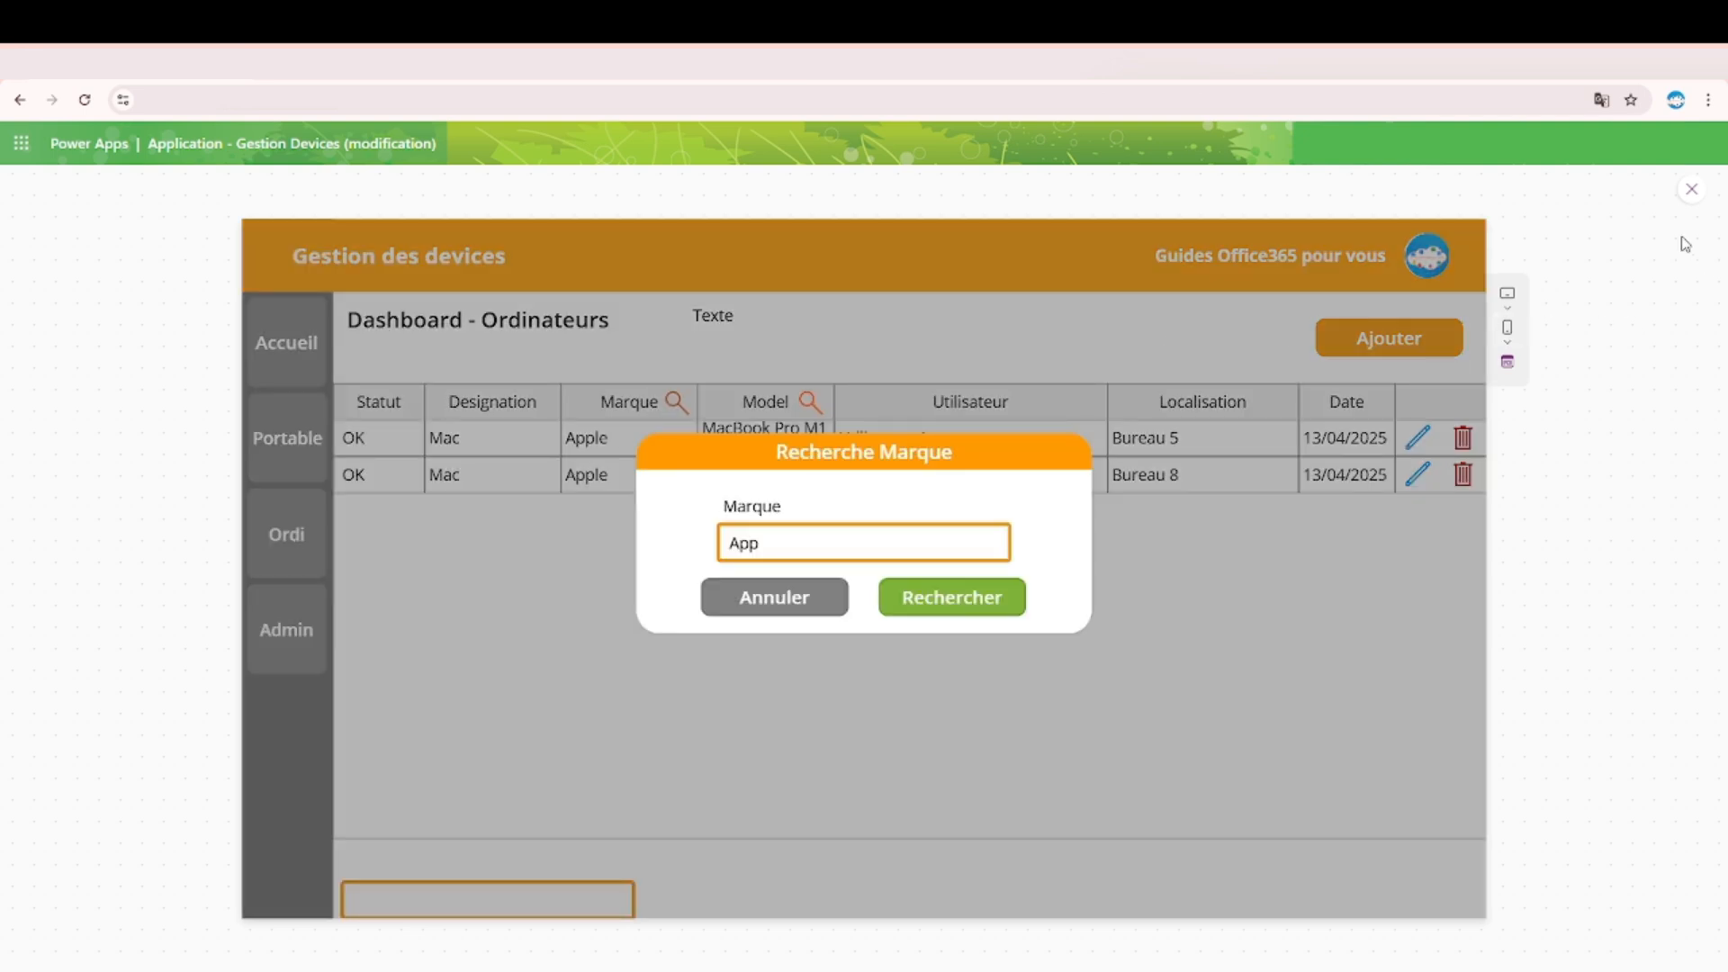
pyautogui.click(1691, 190)
pyautogui.click(774, 606)
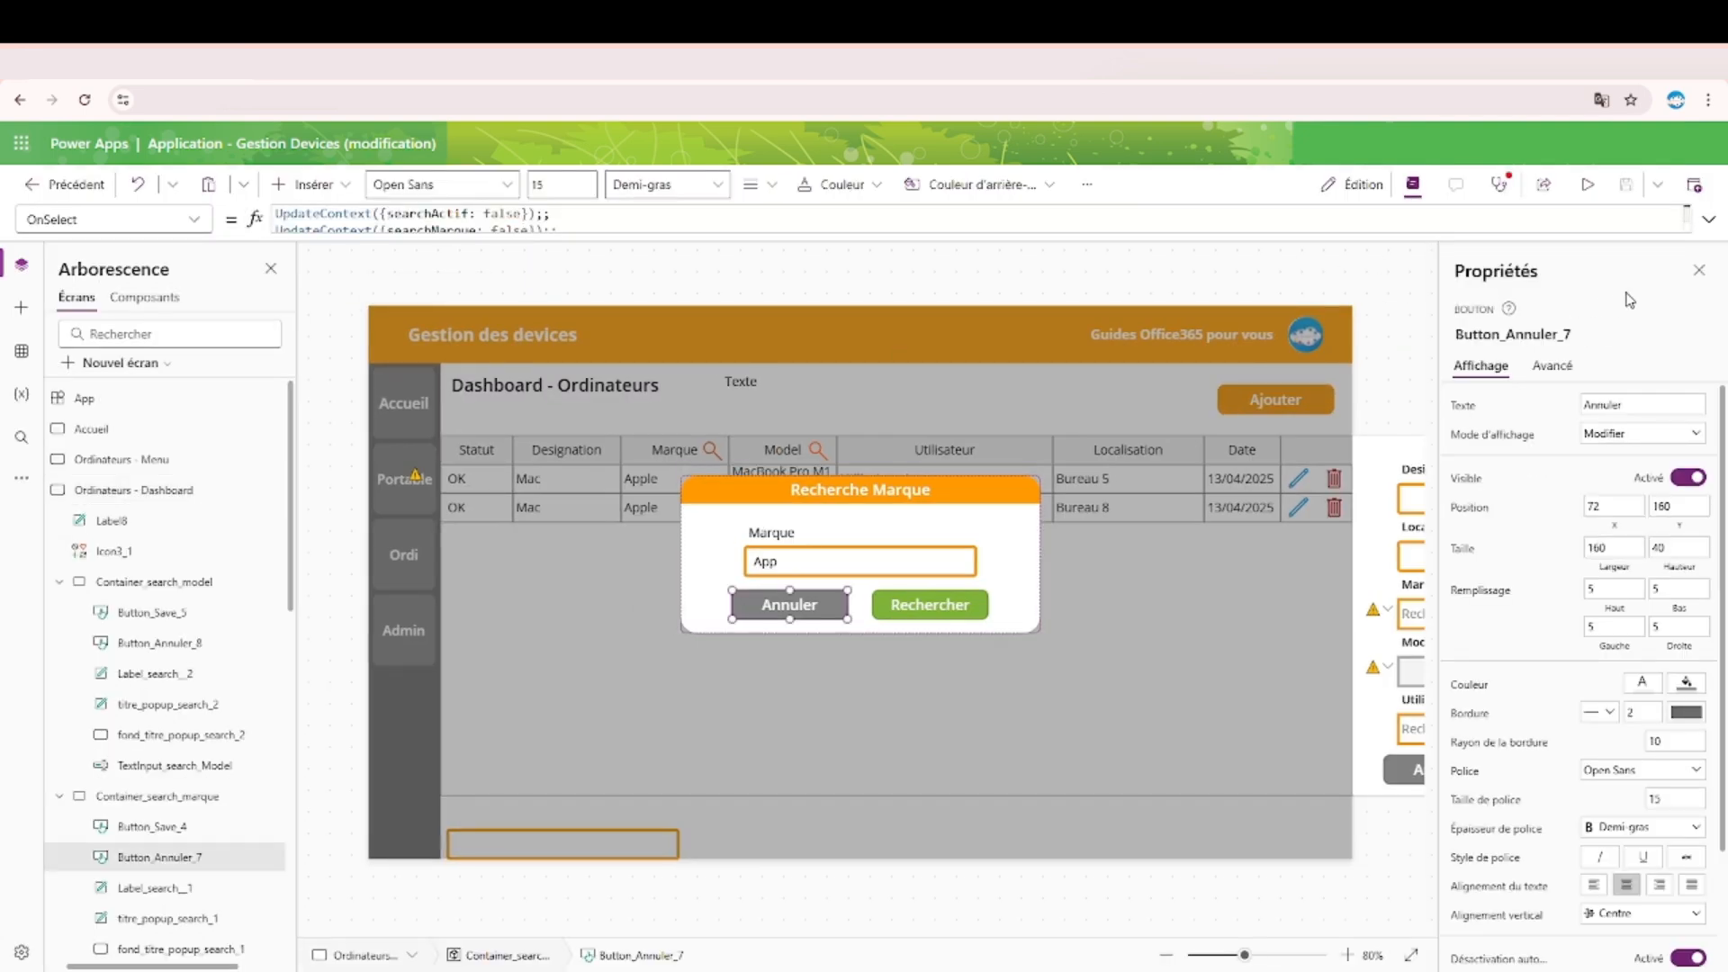
pyautogui.click(1710, 219)
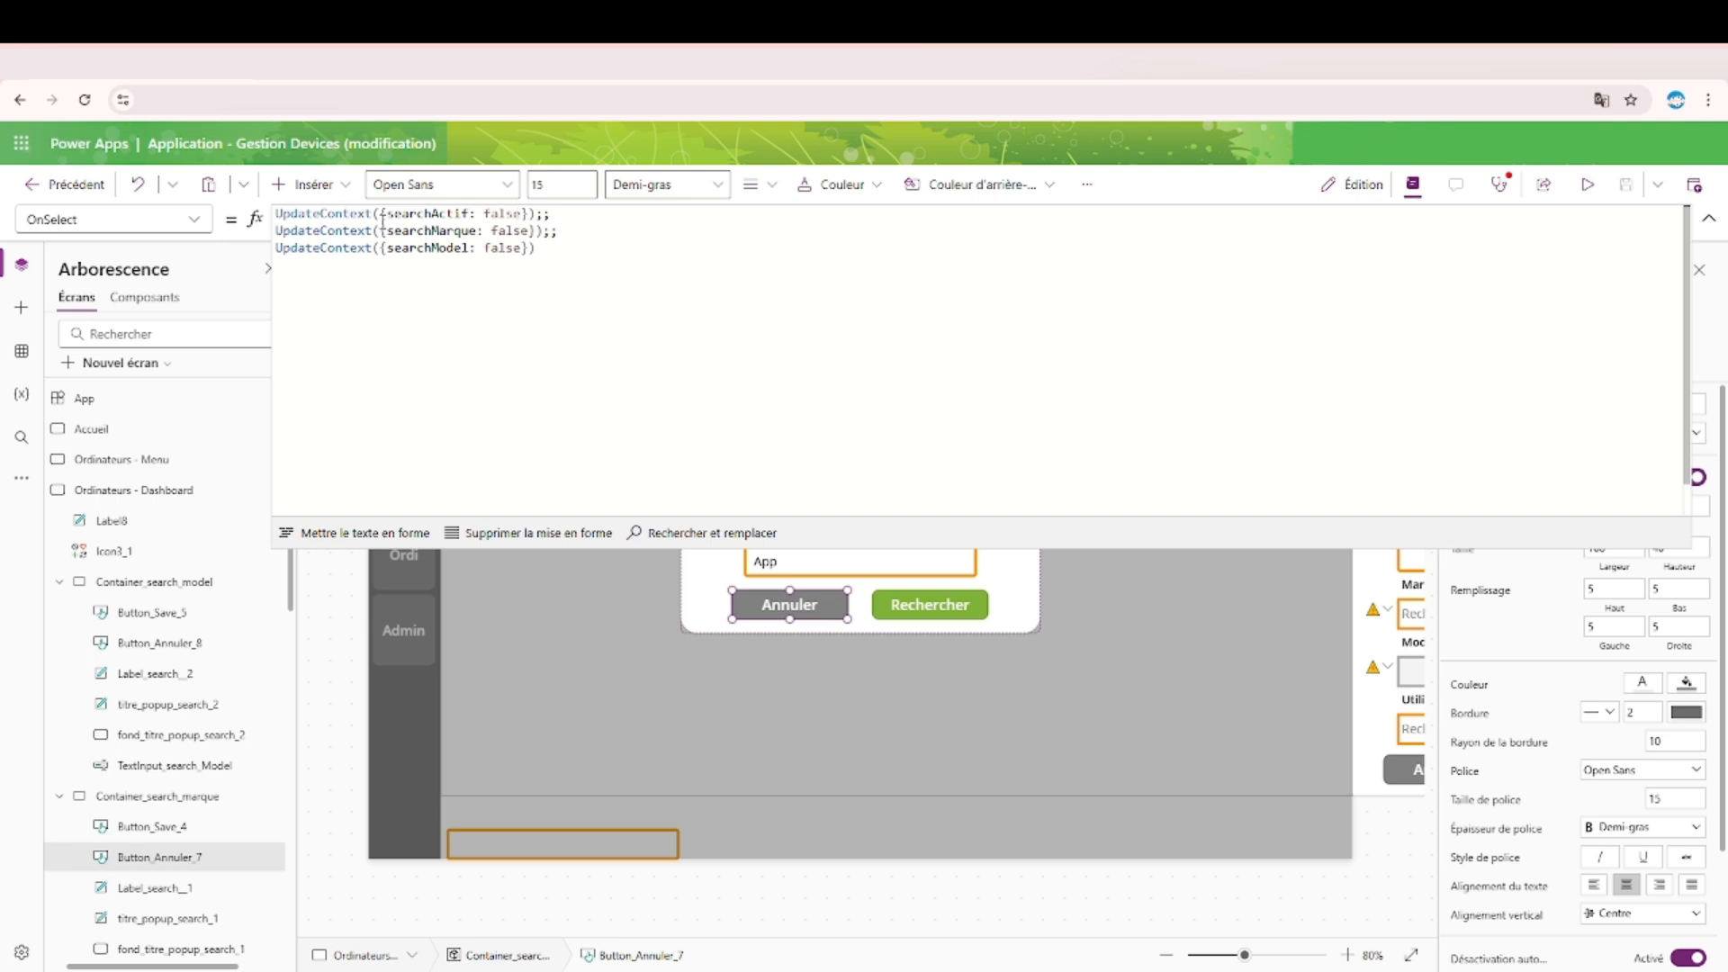
pyautogui.moveTo(585, 270); pyautogui.dragTo(292, 182)
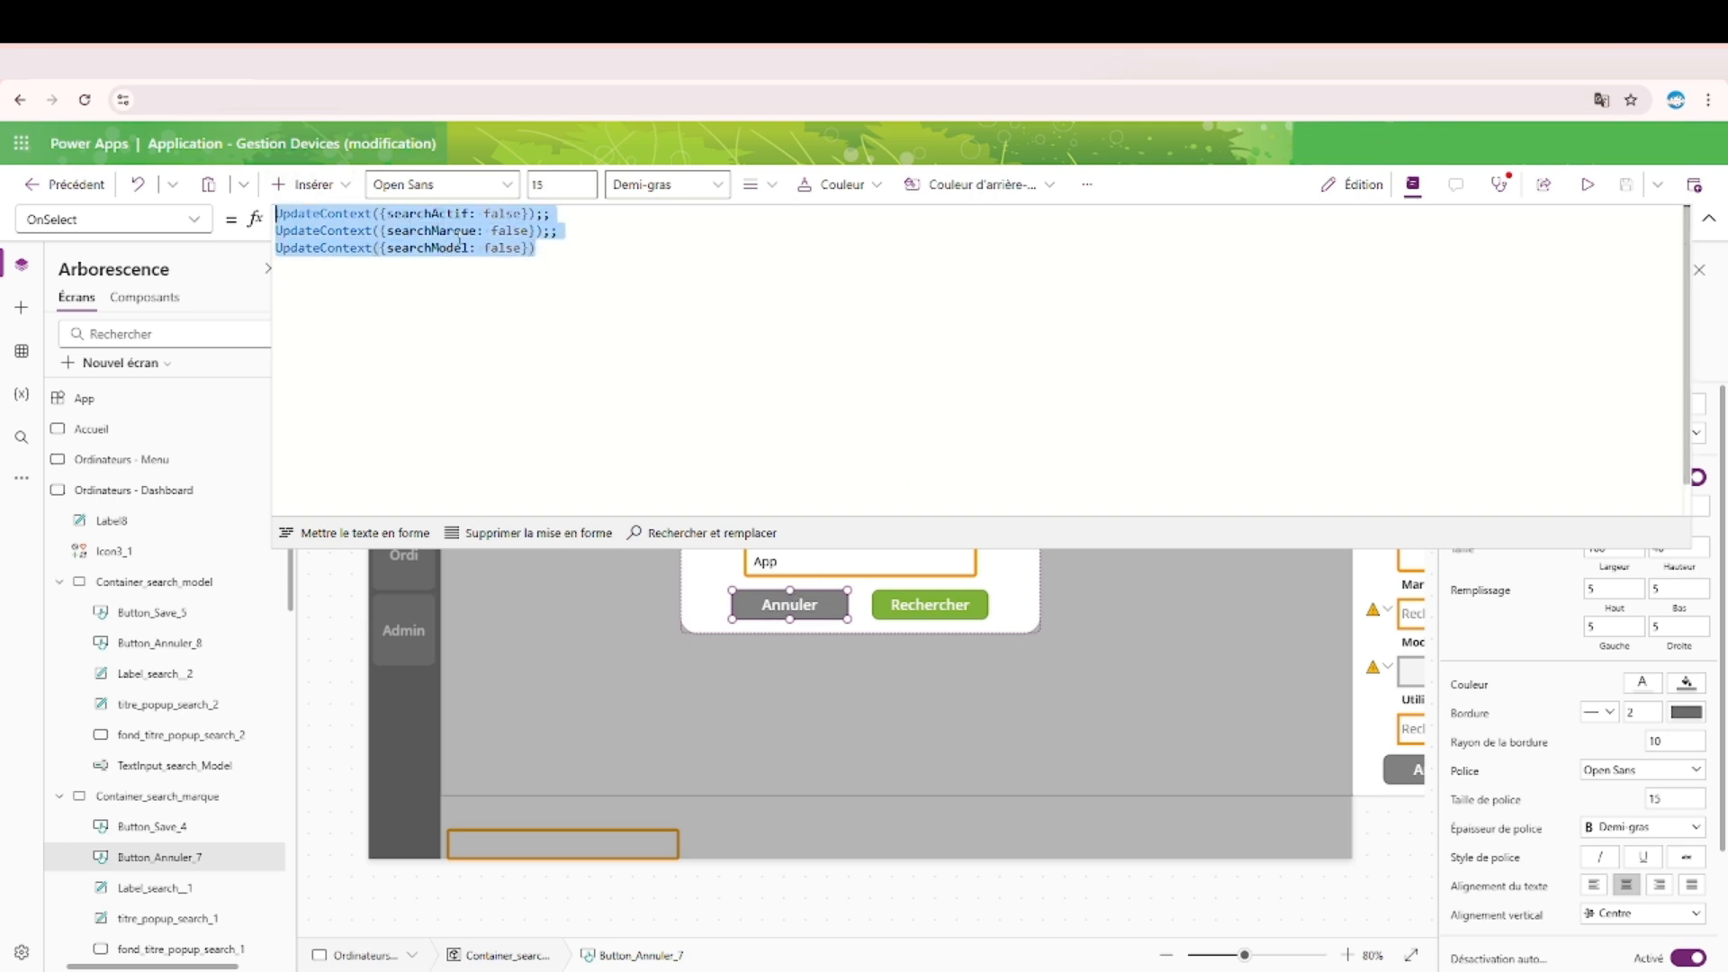
pyautogui.click(571, 247)
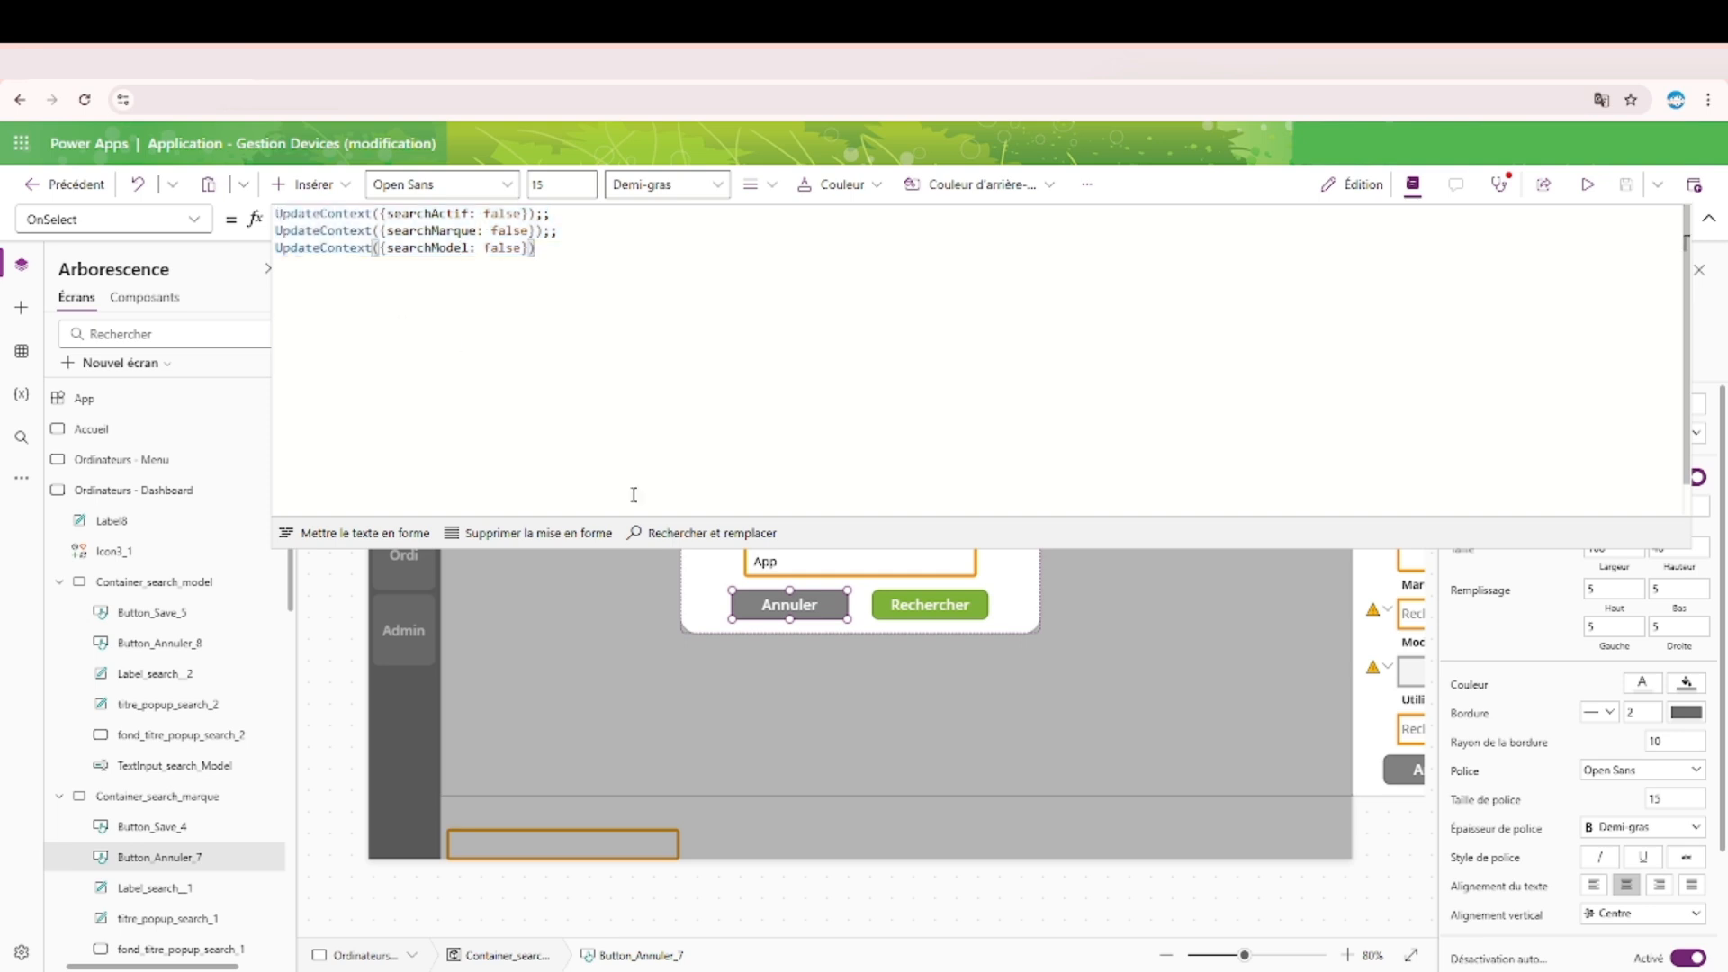
pyautogui.click(928, 609)
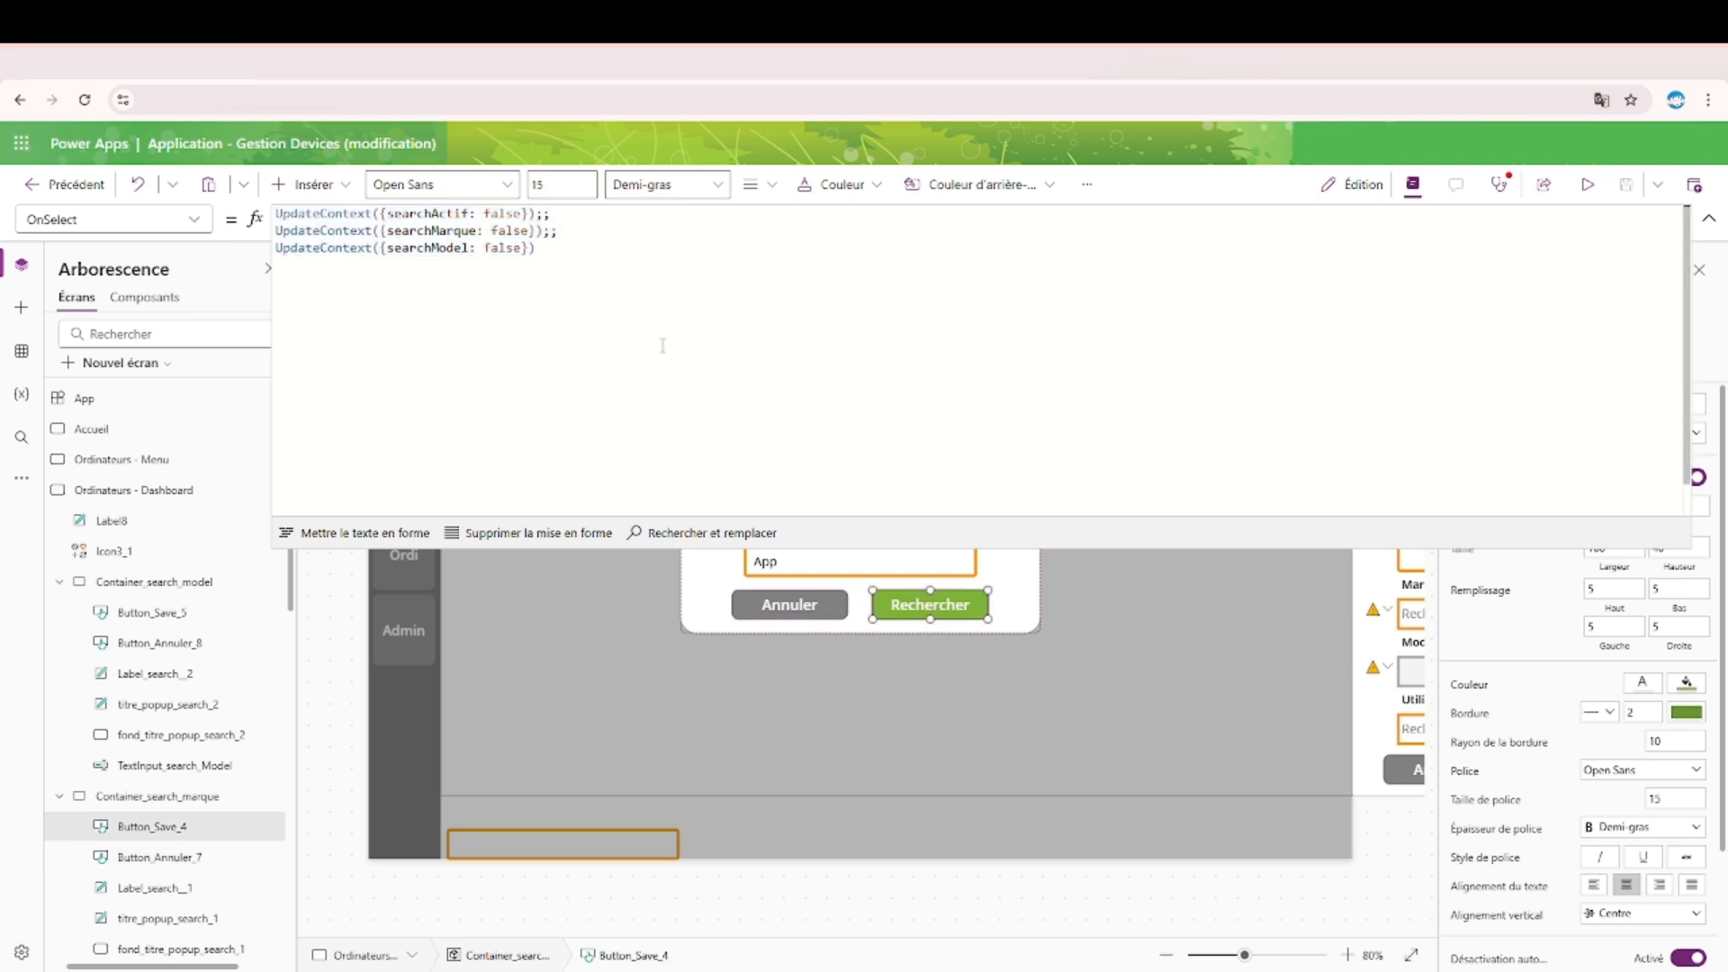
pyautogui.click(1709, 219)
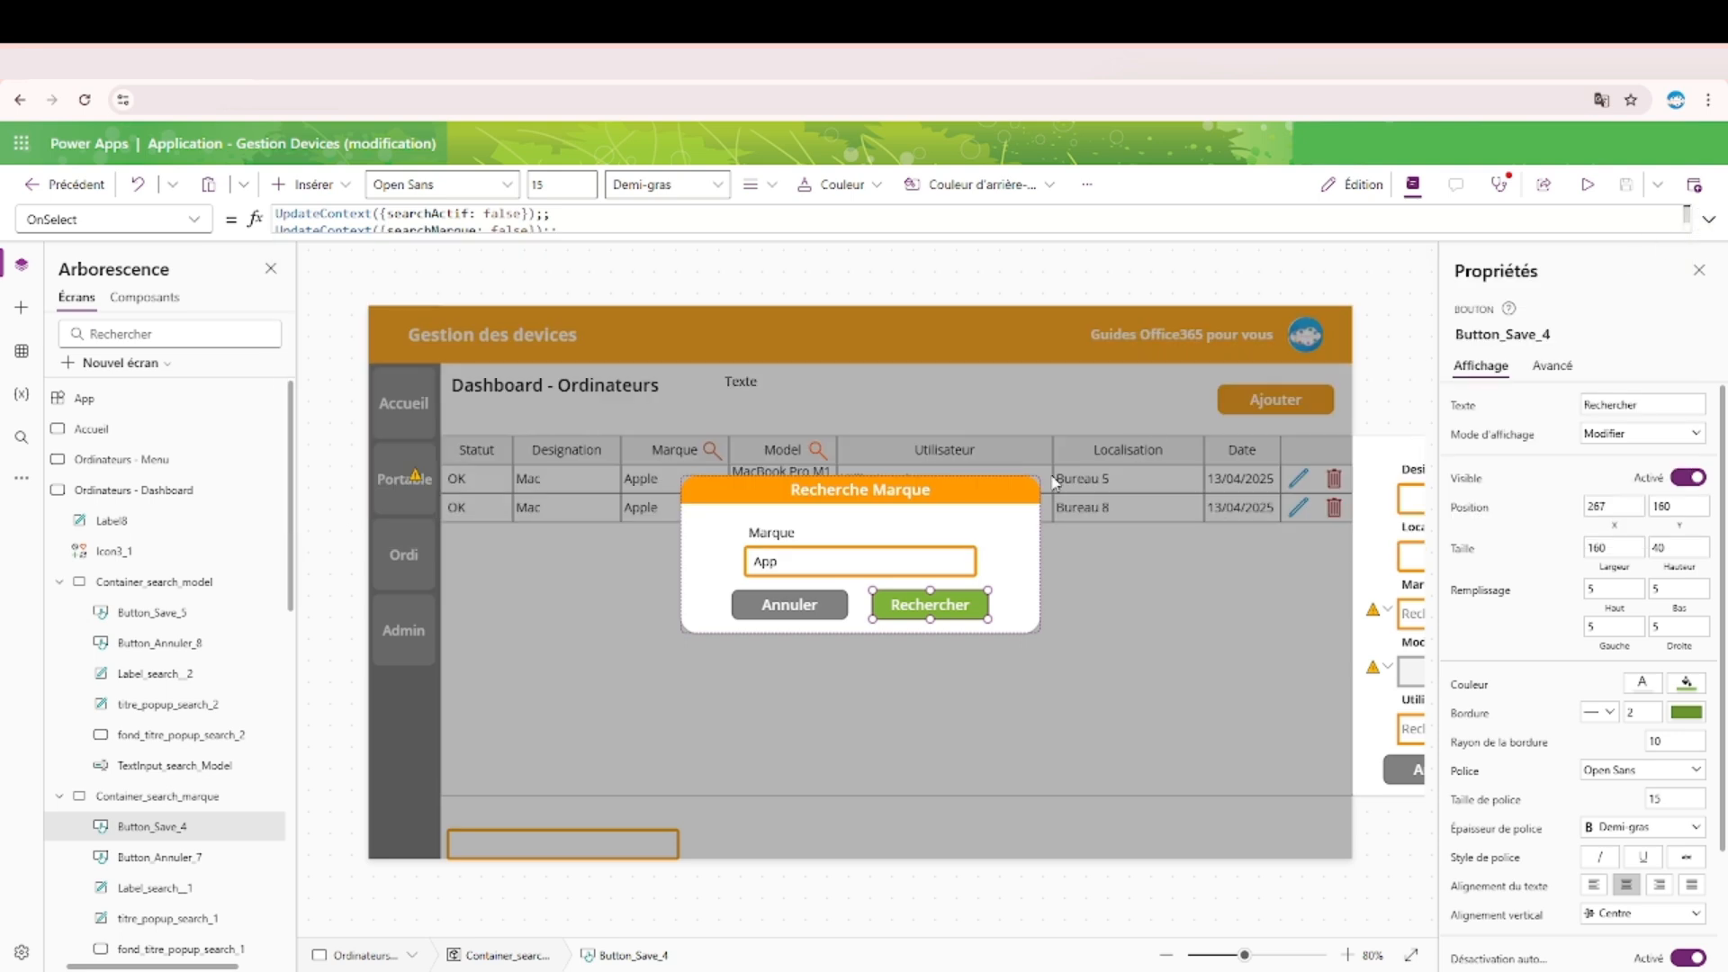
# Preview the app, cancel the Marque search popup, and open and cancel the Model search popup.
pyautogui.click(1590, 186)
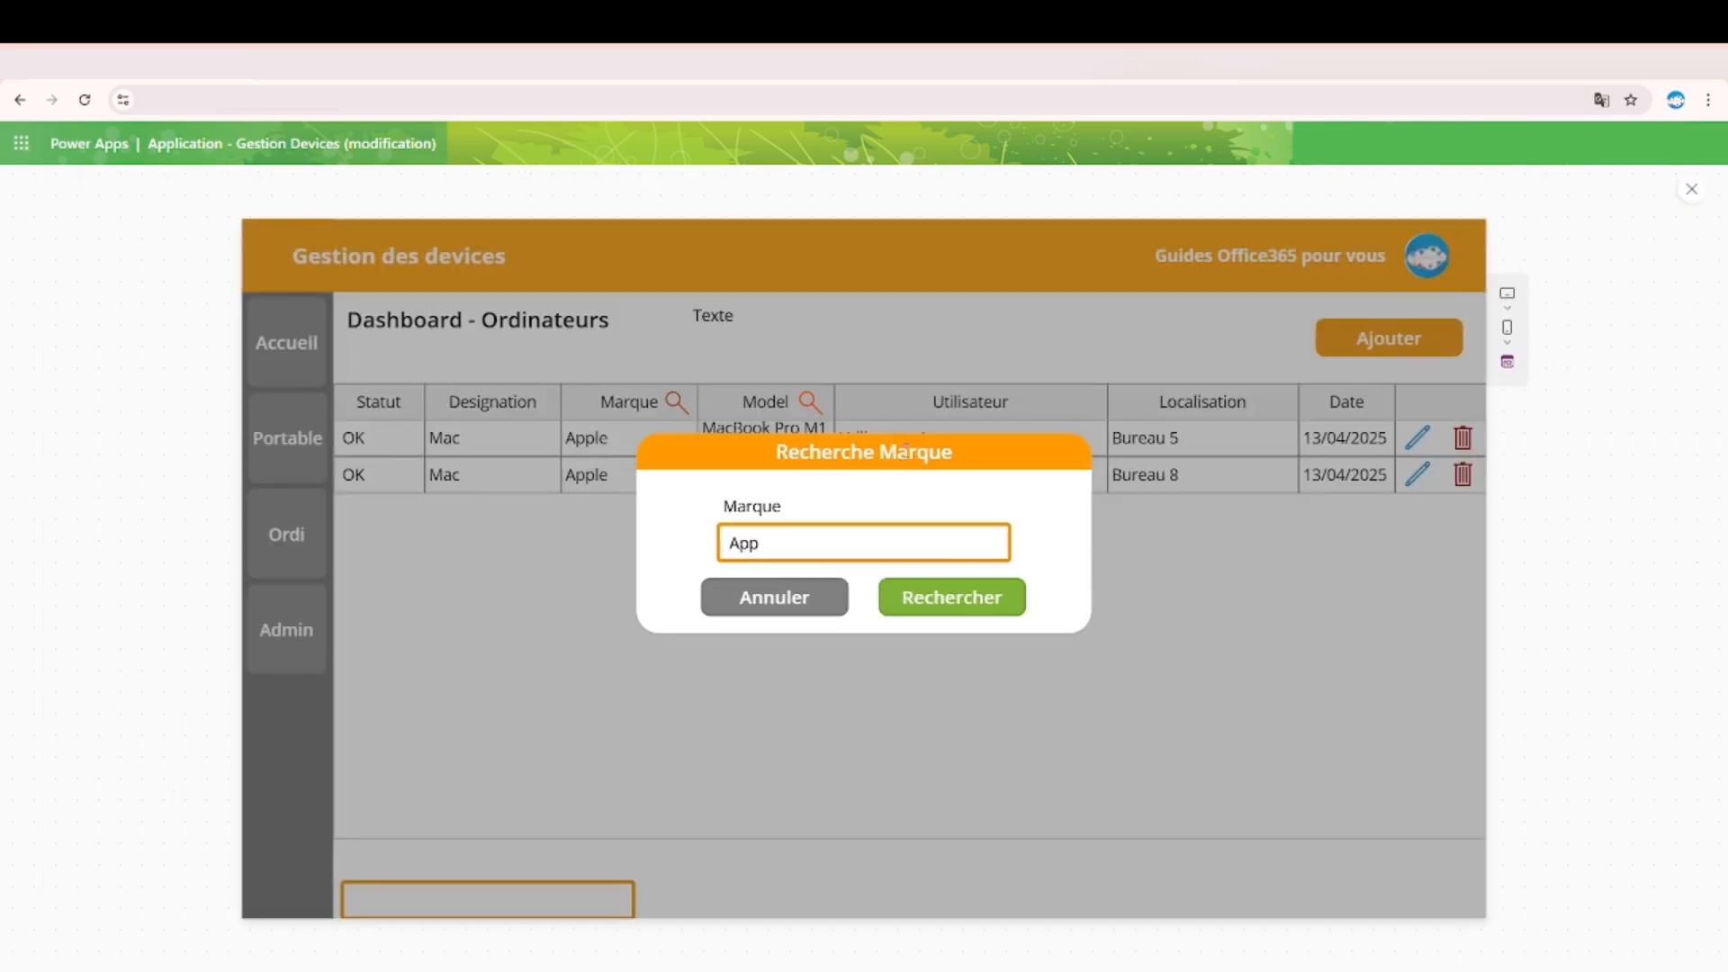
pyautogui.click(813, 603)
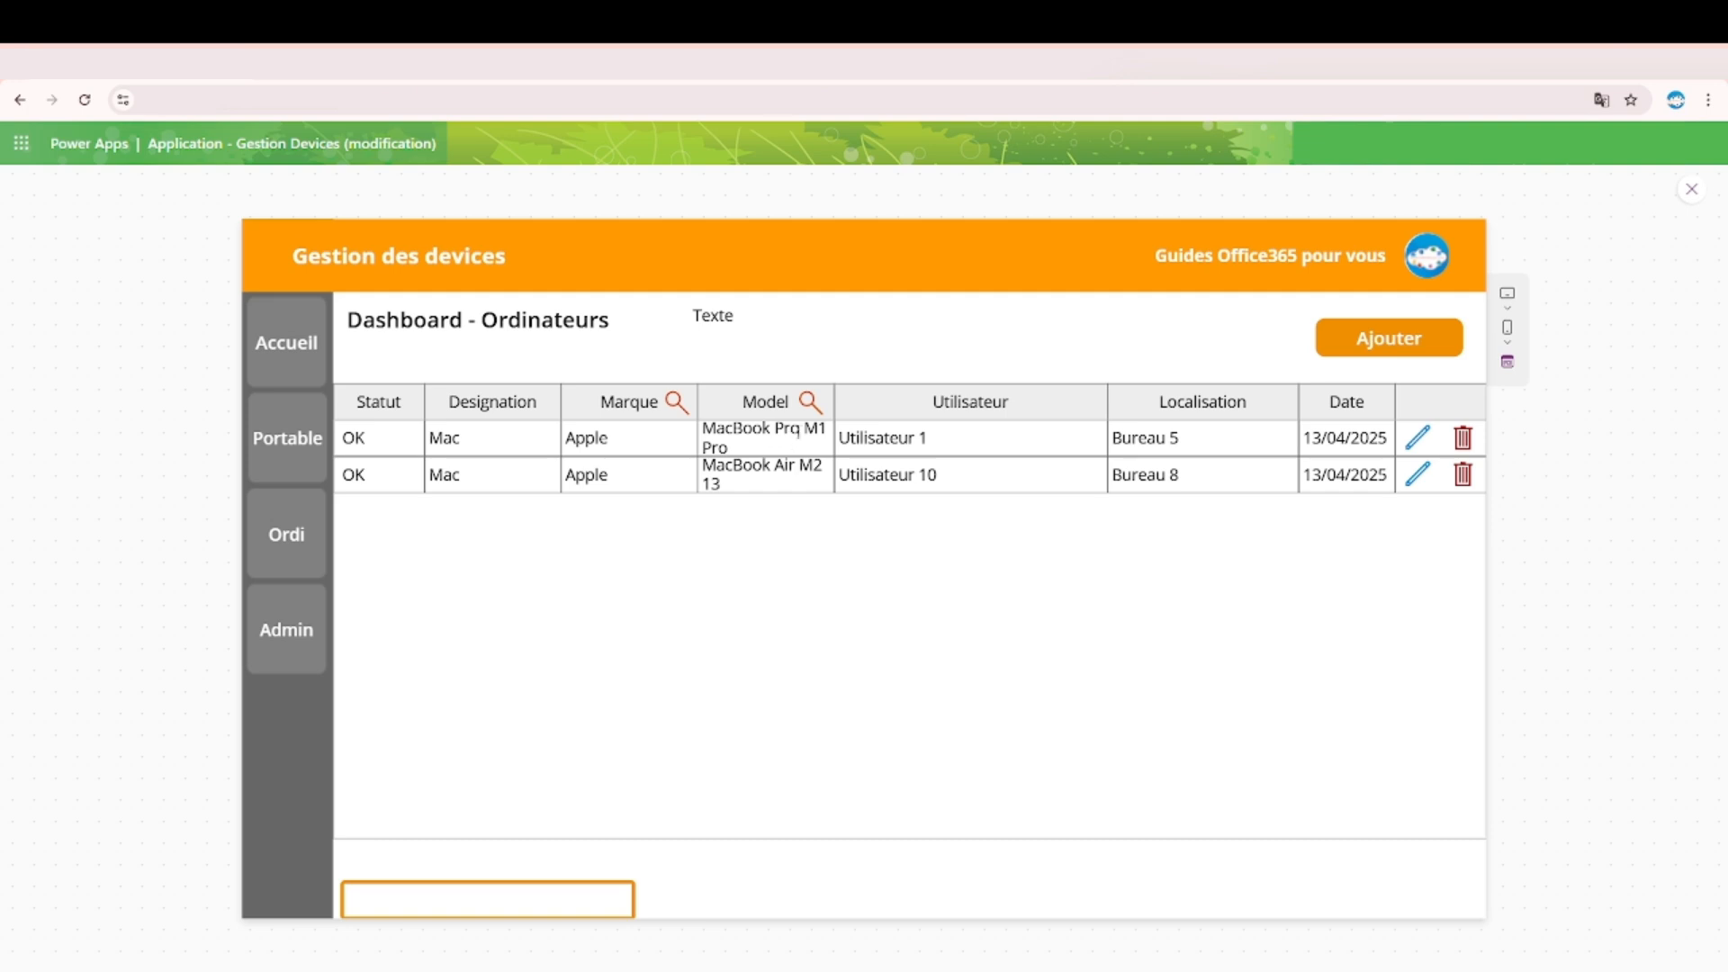
pyautogui.click(810, 403)
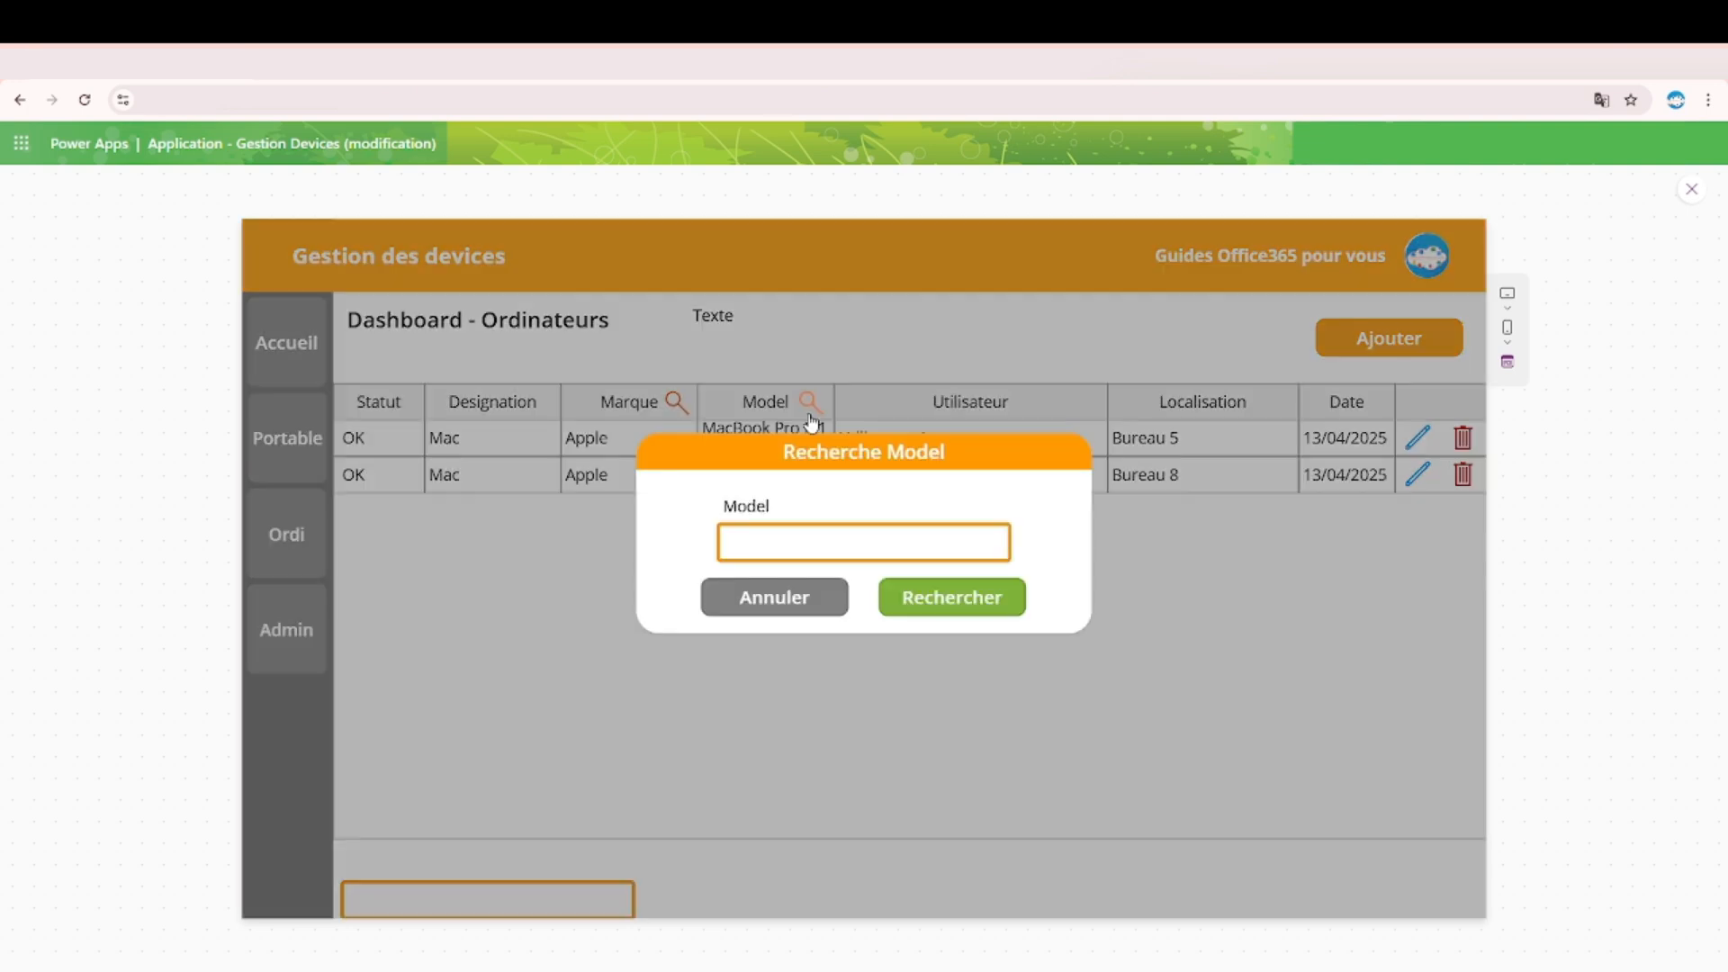
pyautogui.click(802, 601)
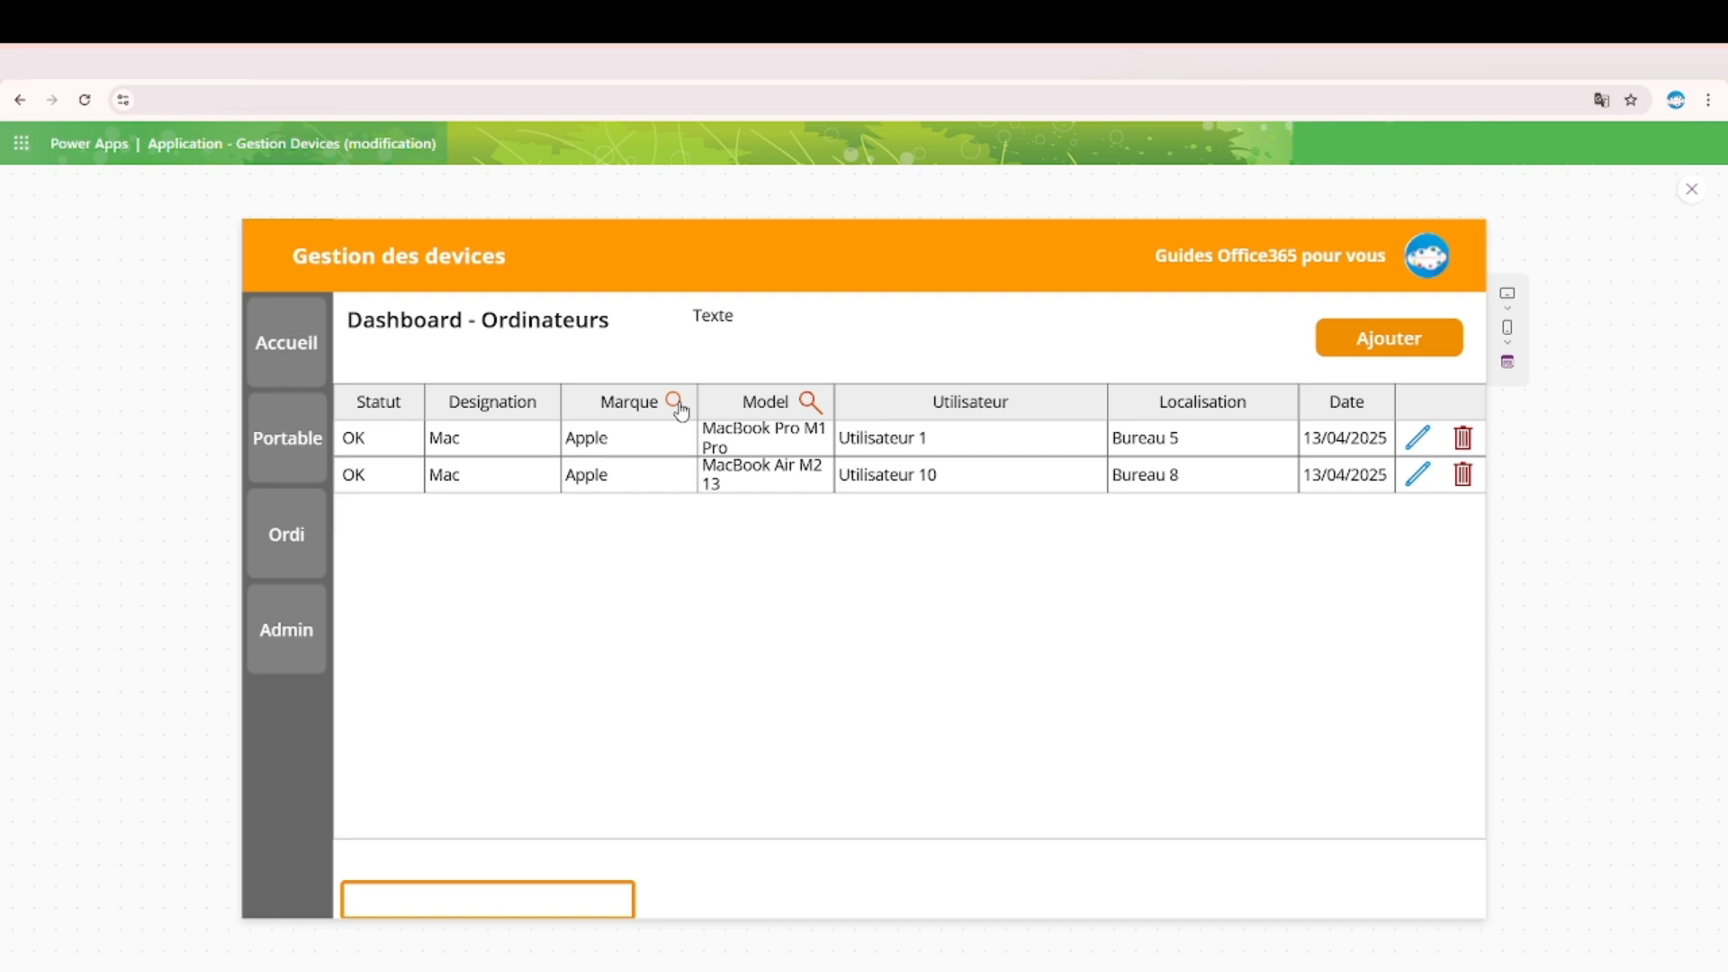
# Reopen the Marque search popup, clear its search text, and cancel the popup.
pyautogui.click(678, 404)
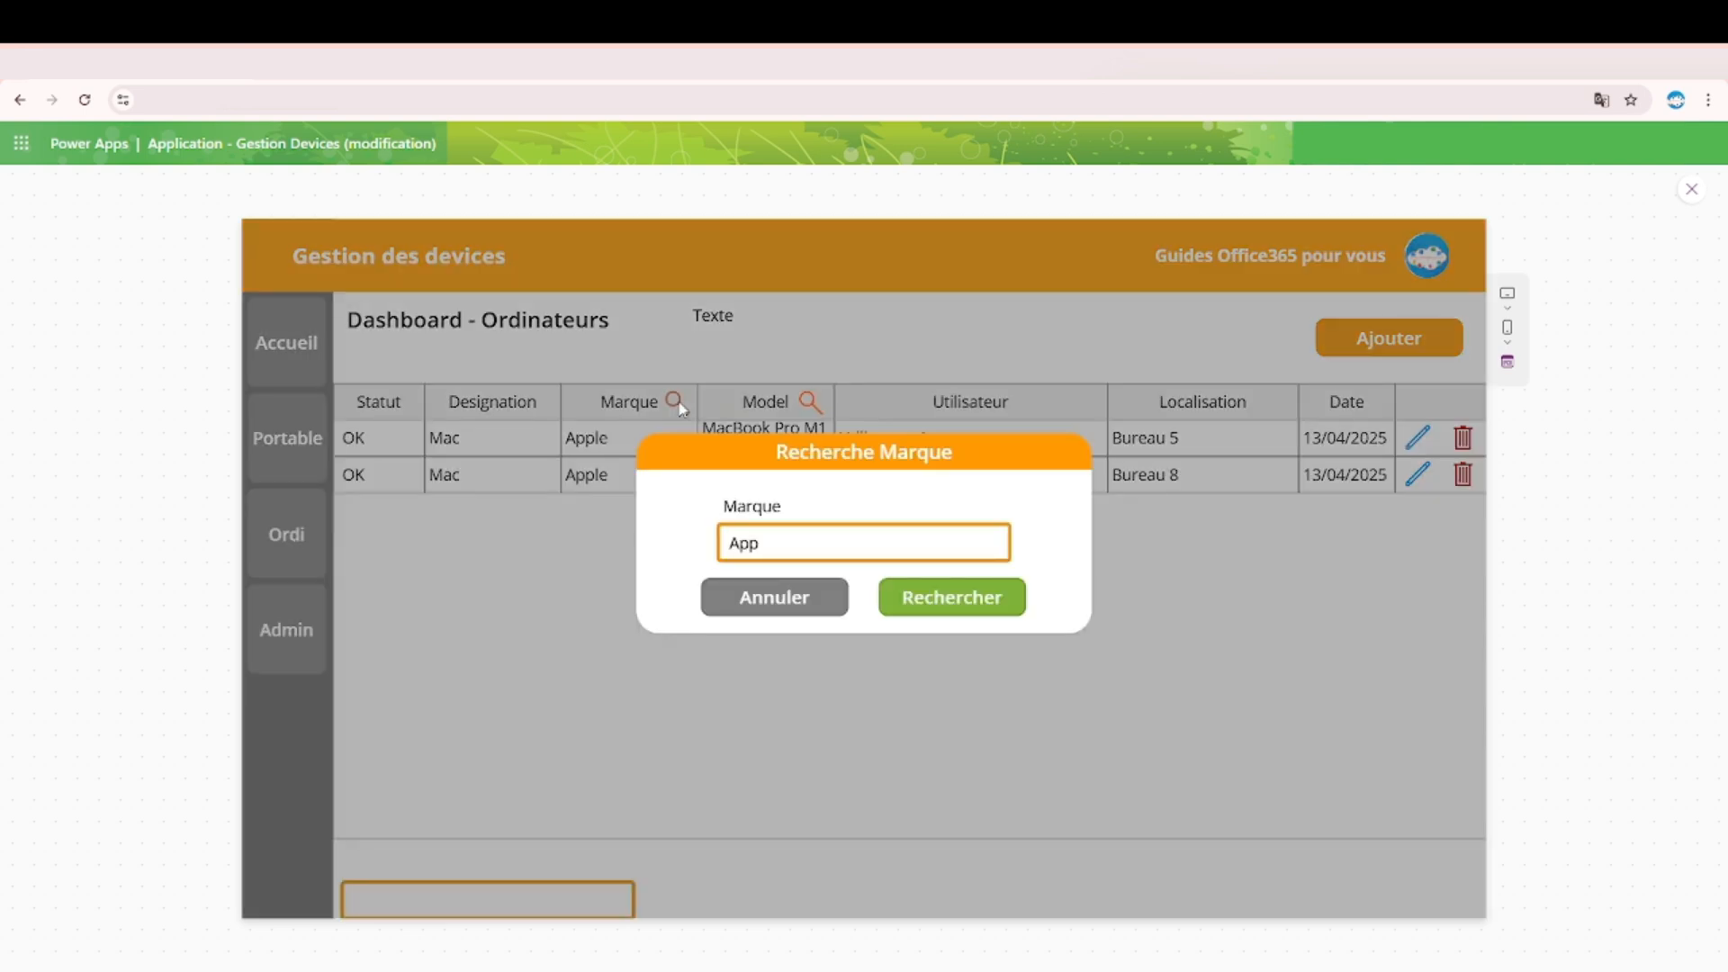
pyautogui.moveTo(760, 544); pyautogui.dragTo(621, 554)
pyautogui.press('BackSpace')
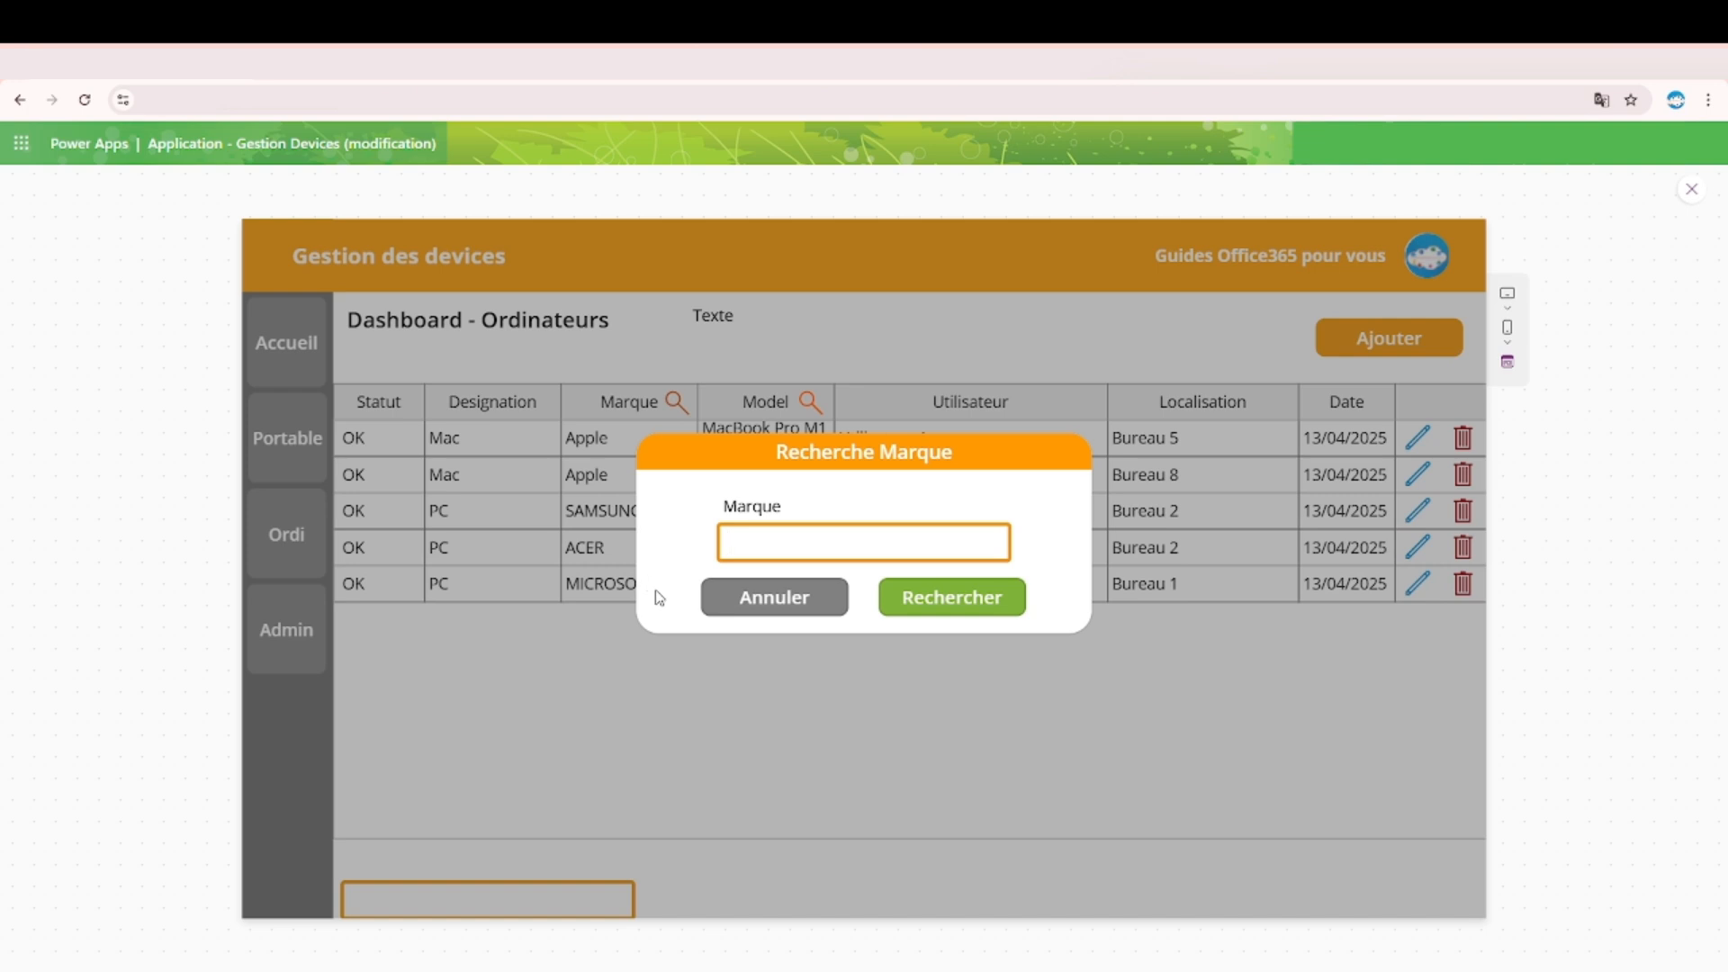
pyautogui.click(720, 598)
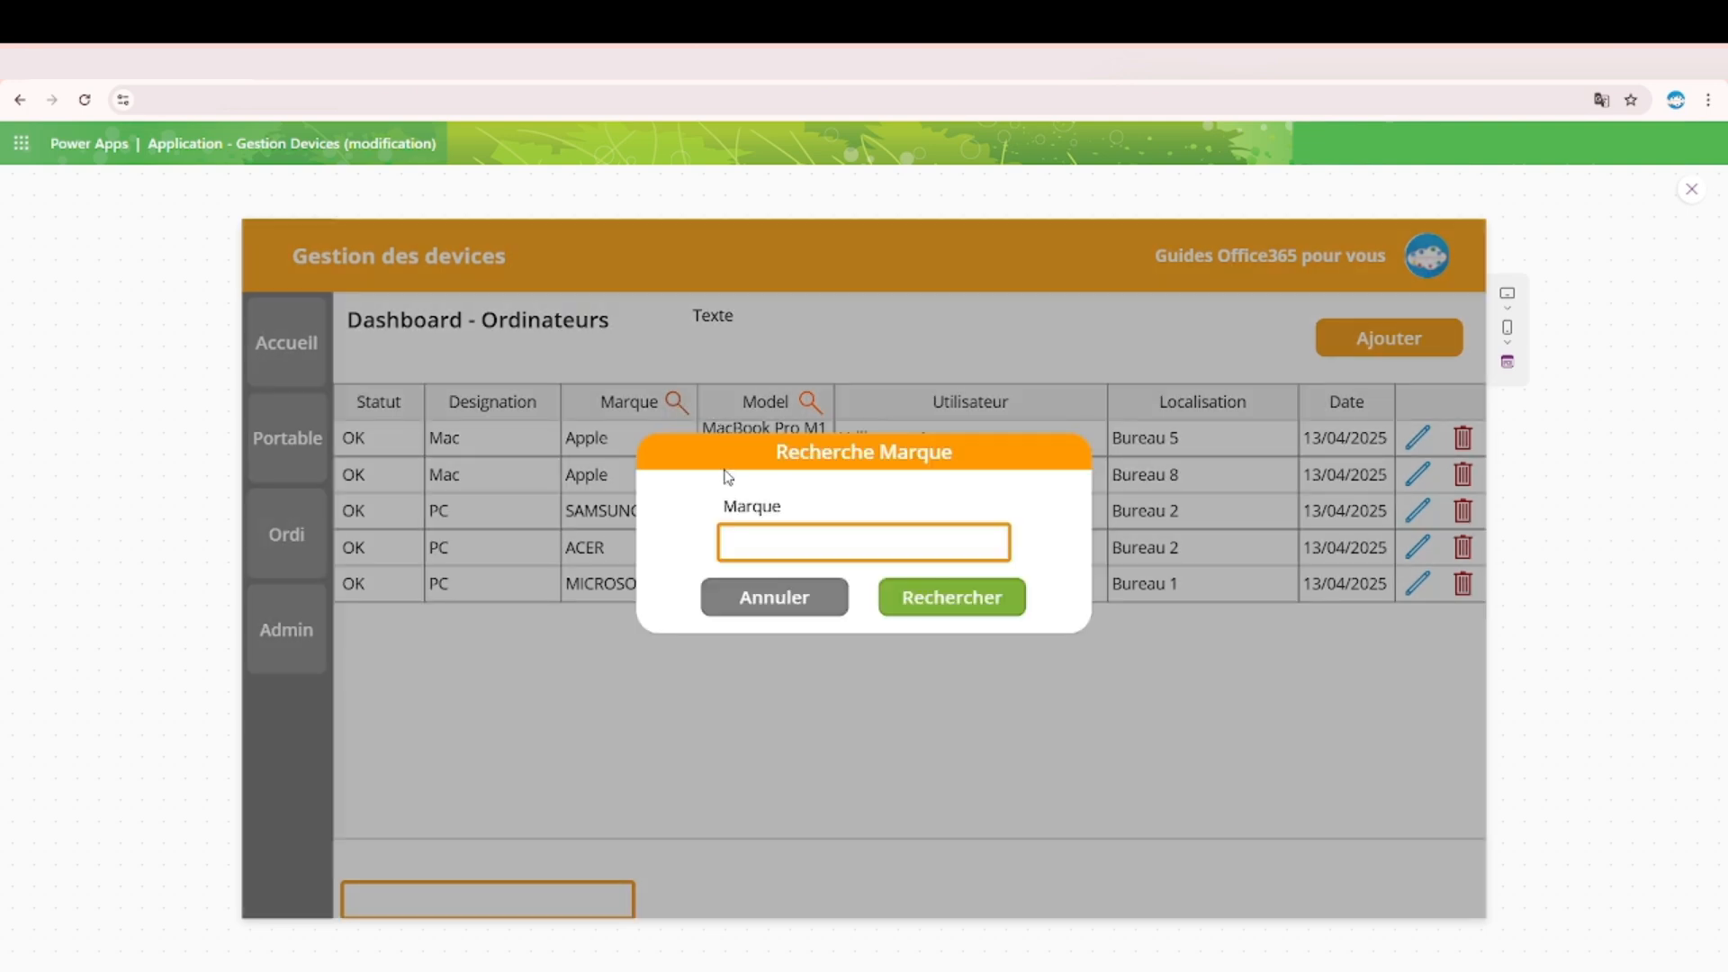
# Search the dashboard by Marque for "sam".
pyautogui.click(676, 402)
pyautogui.write('sam')
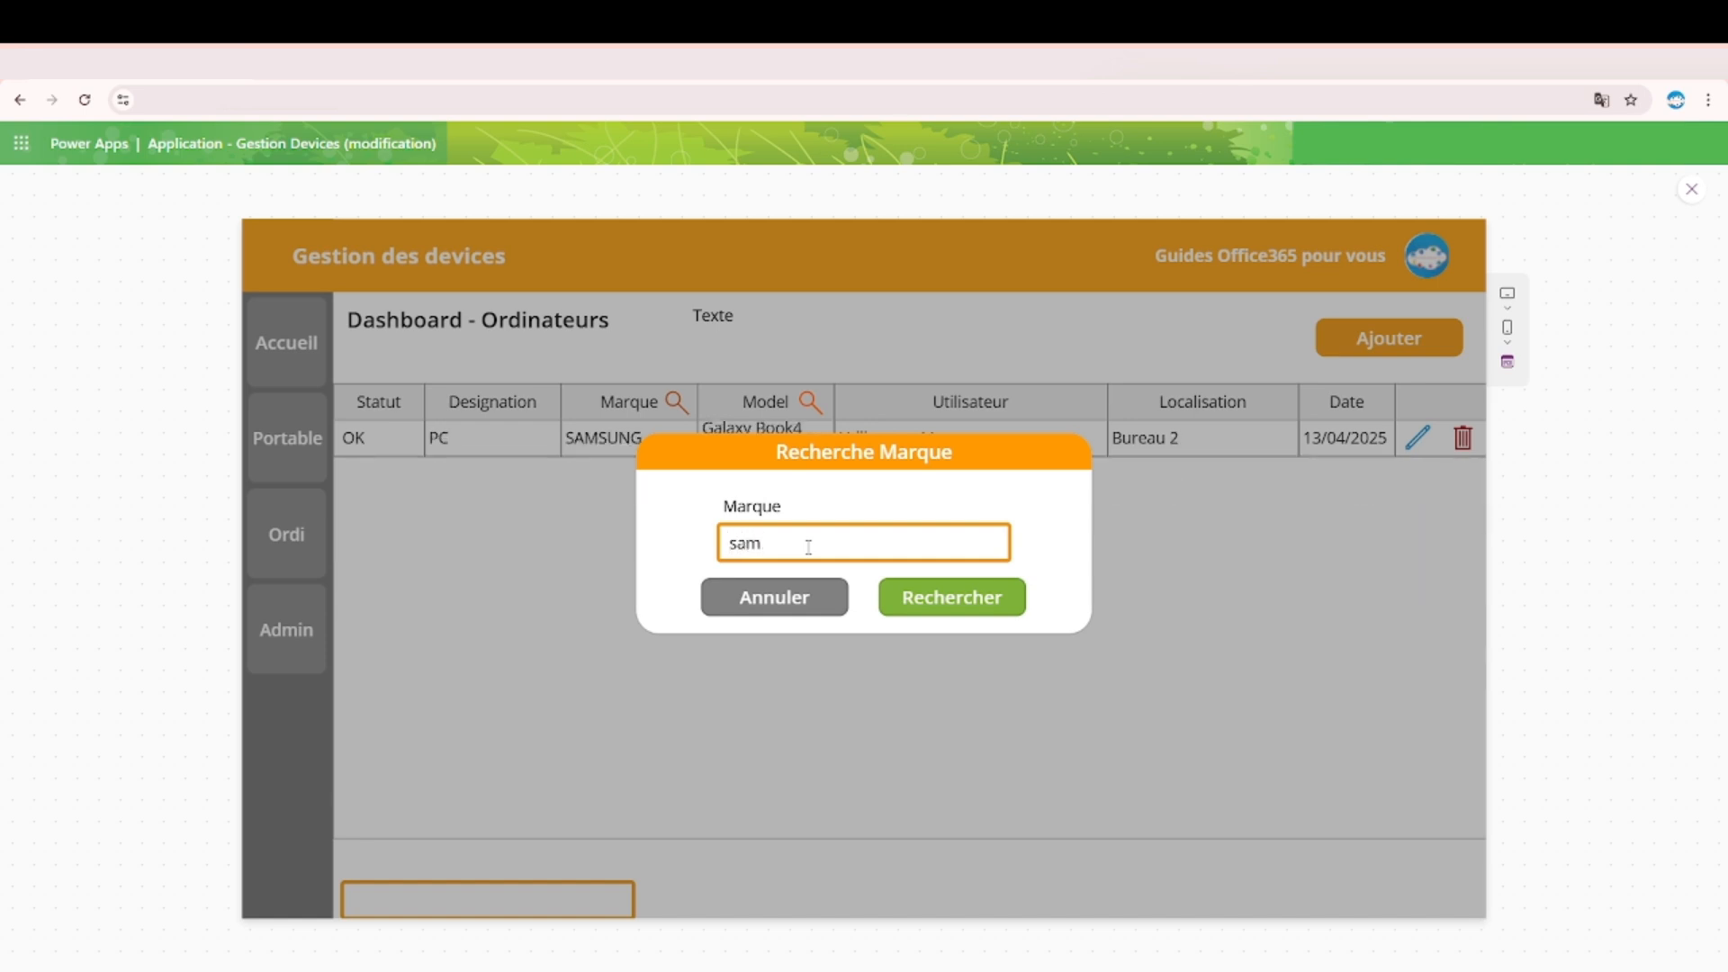
pyautogui.click(888, 605)
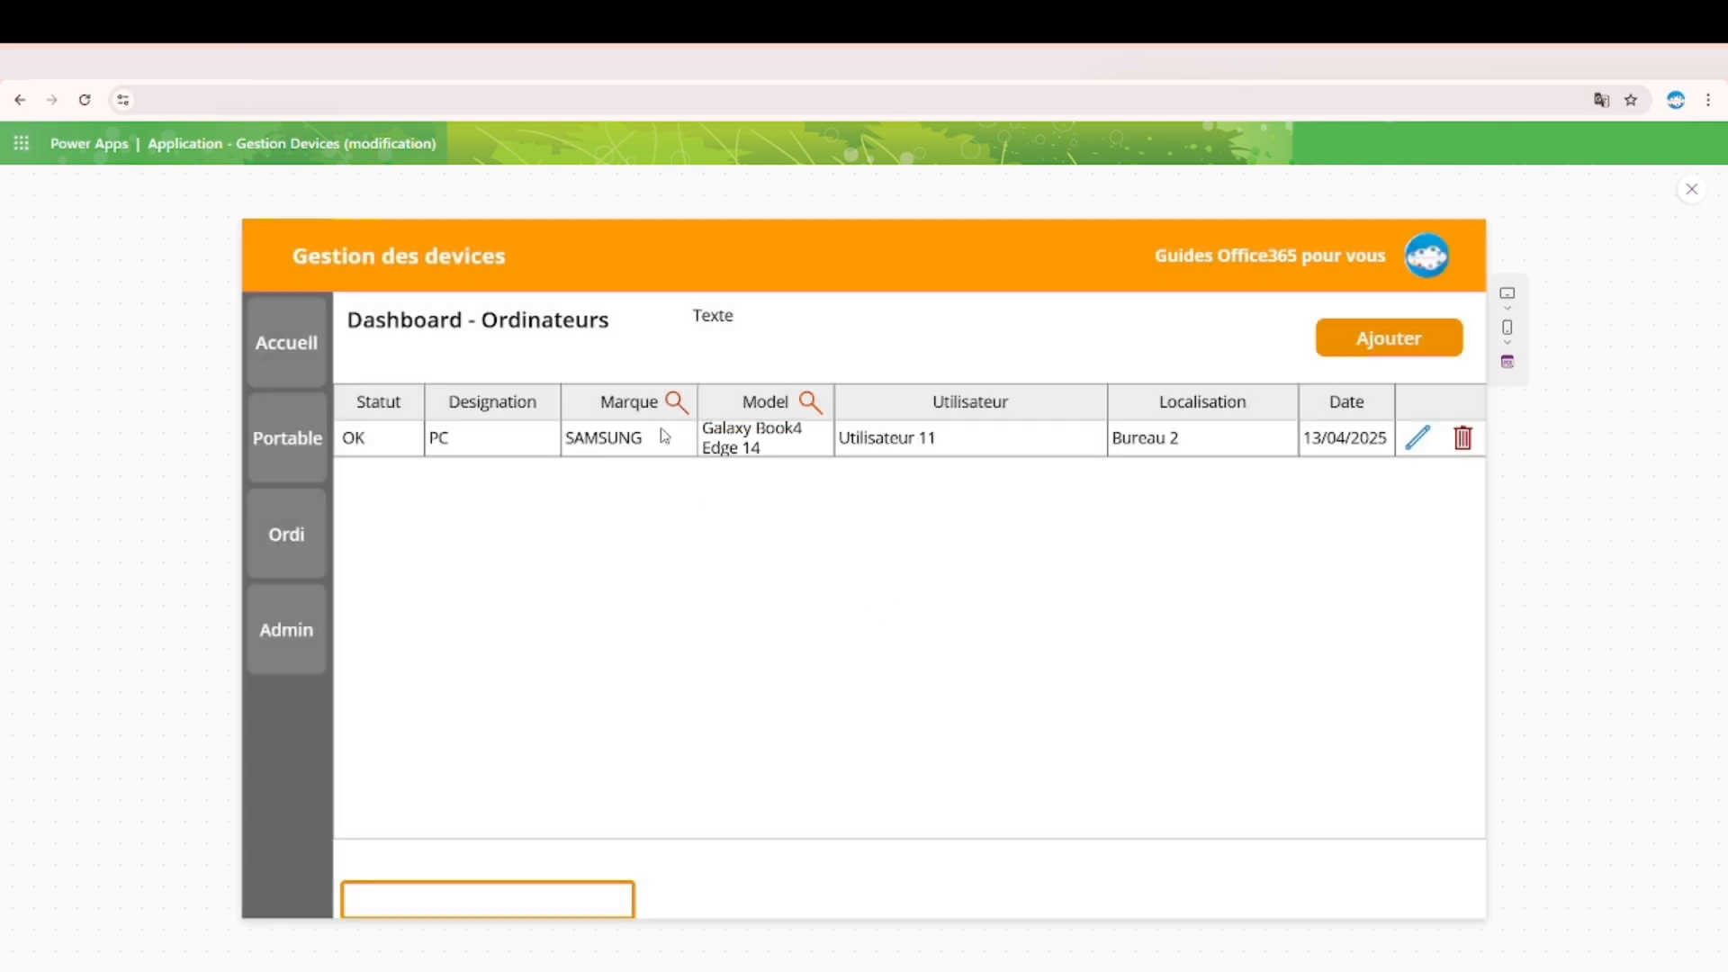
# Test the Model search with "Book3" and "Book", clear the field, and cancel the popup.
pyautogui.click(809, 402)
pyautogui.click(822, 540)
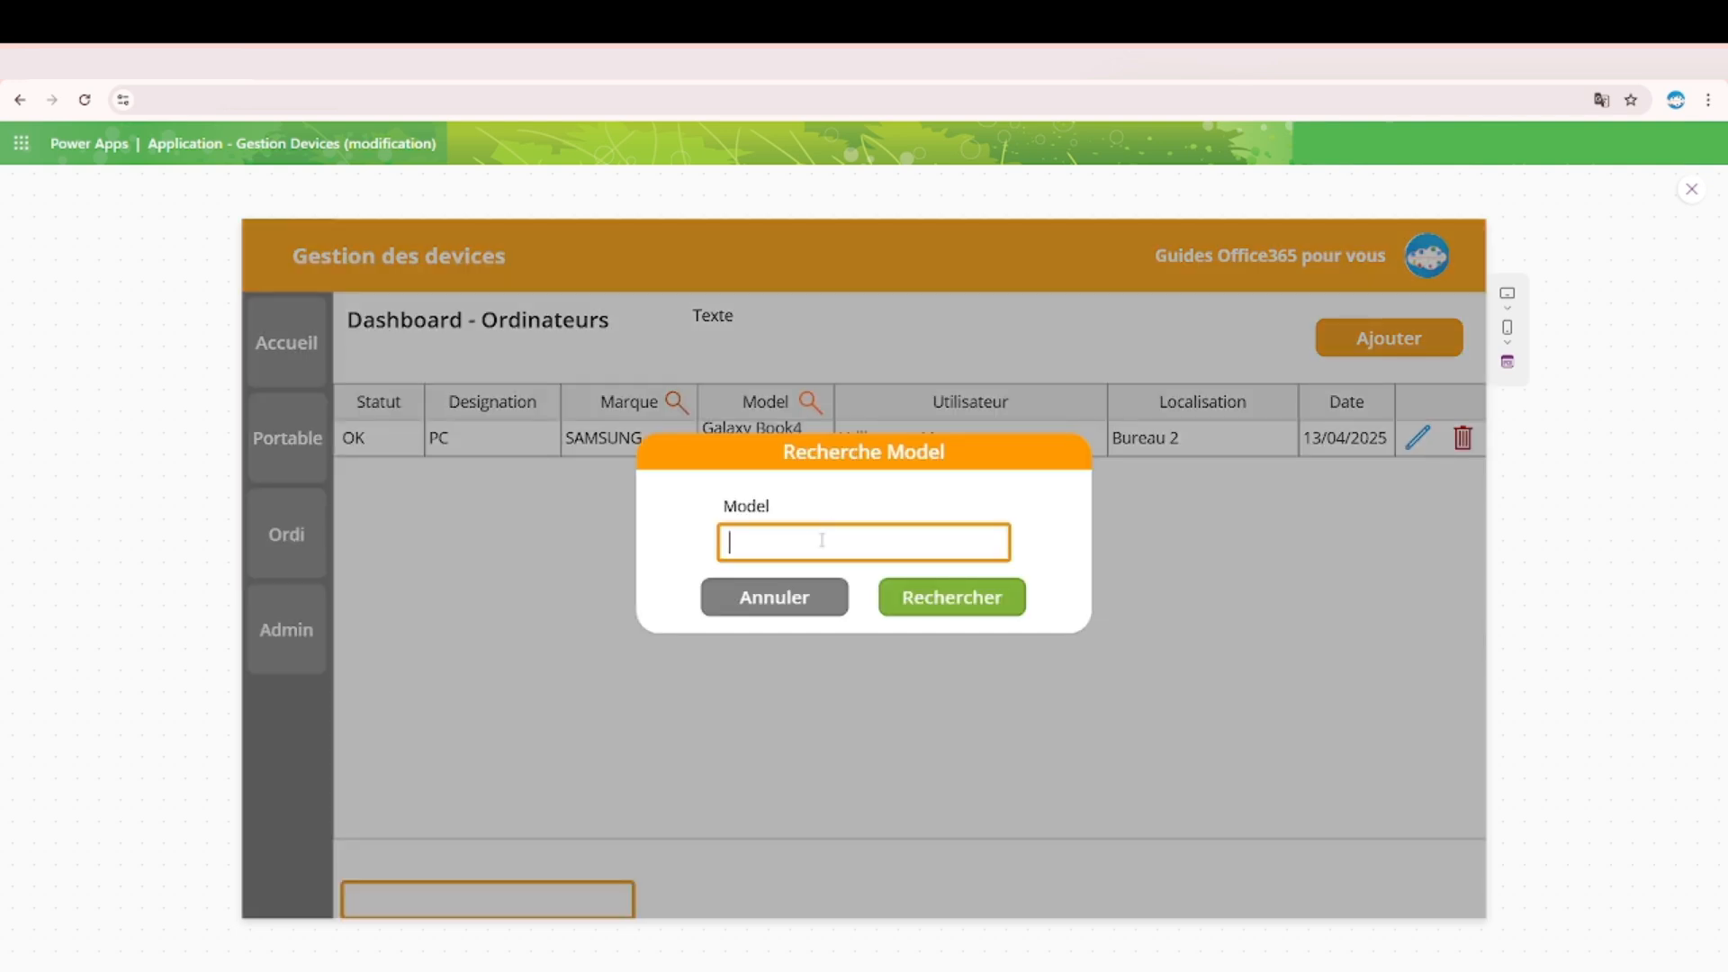
pyautogui.write('Book3')
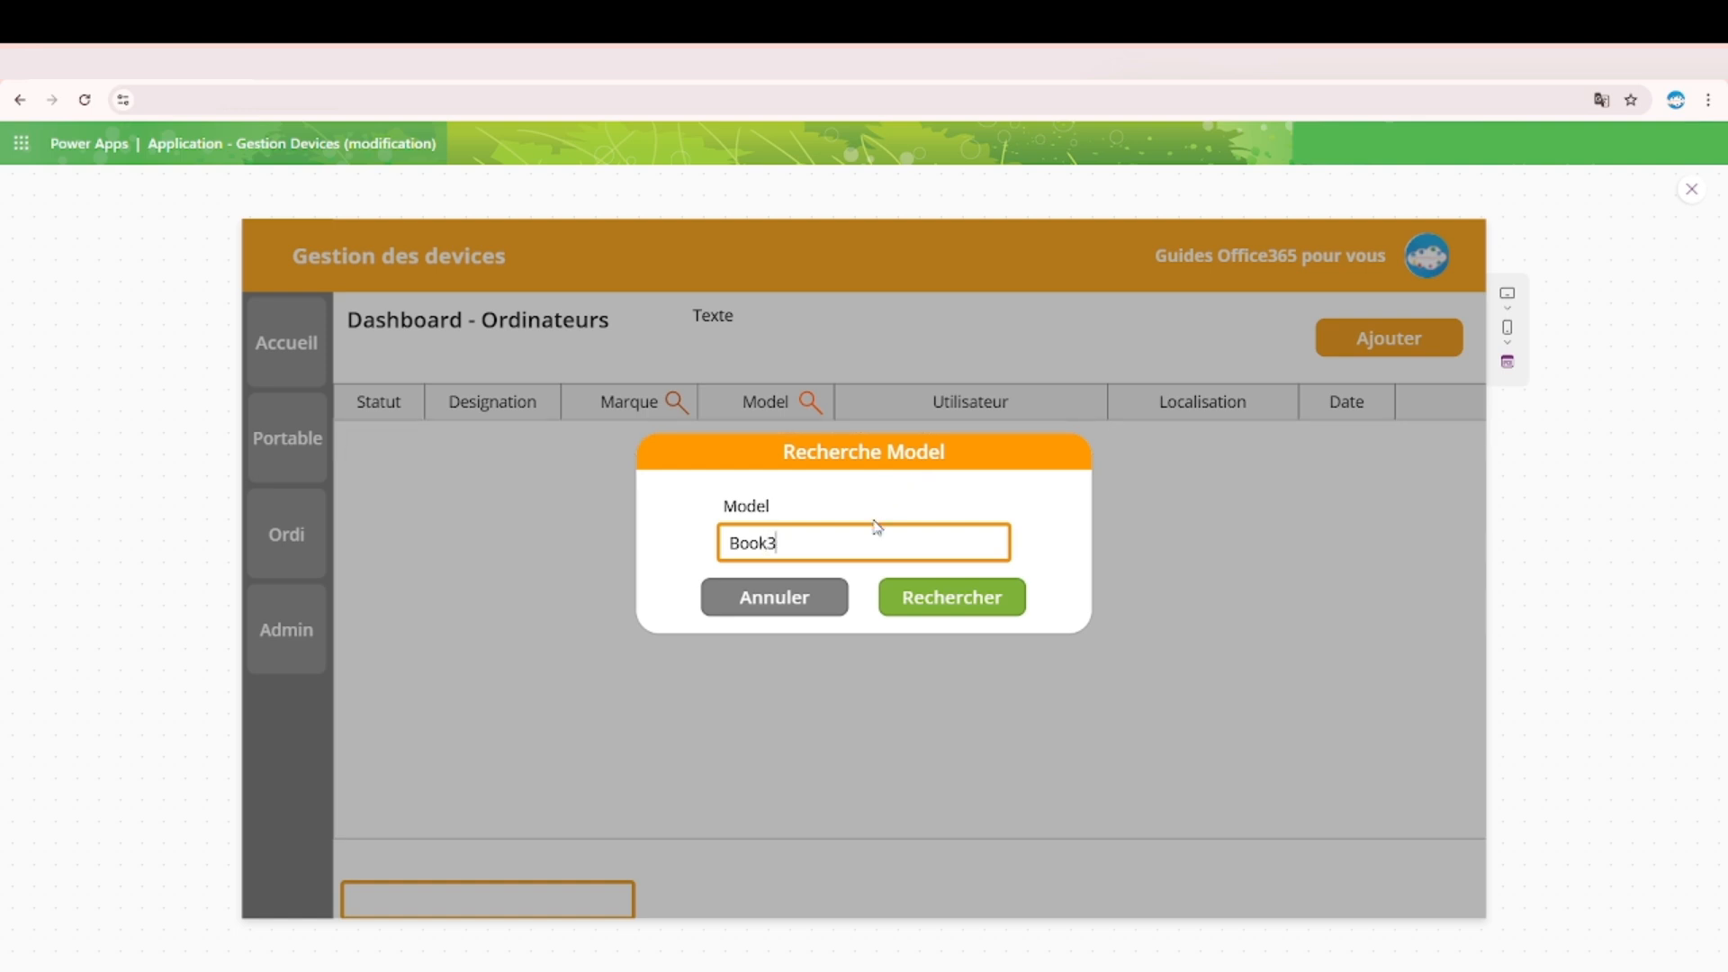
pyautogui.press('BackSpace')
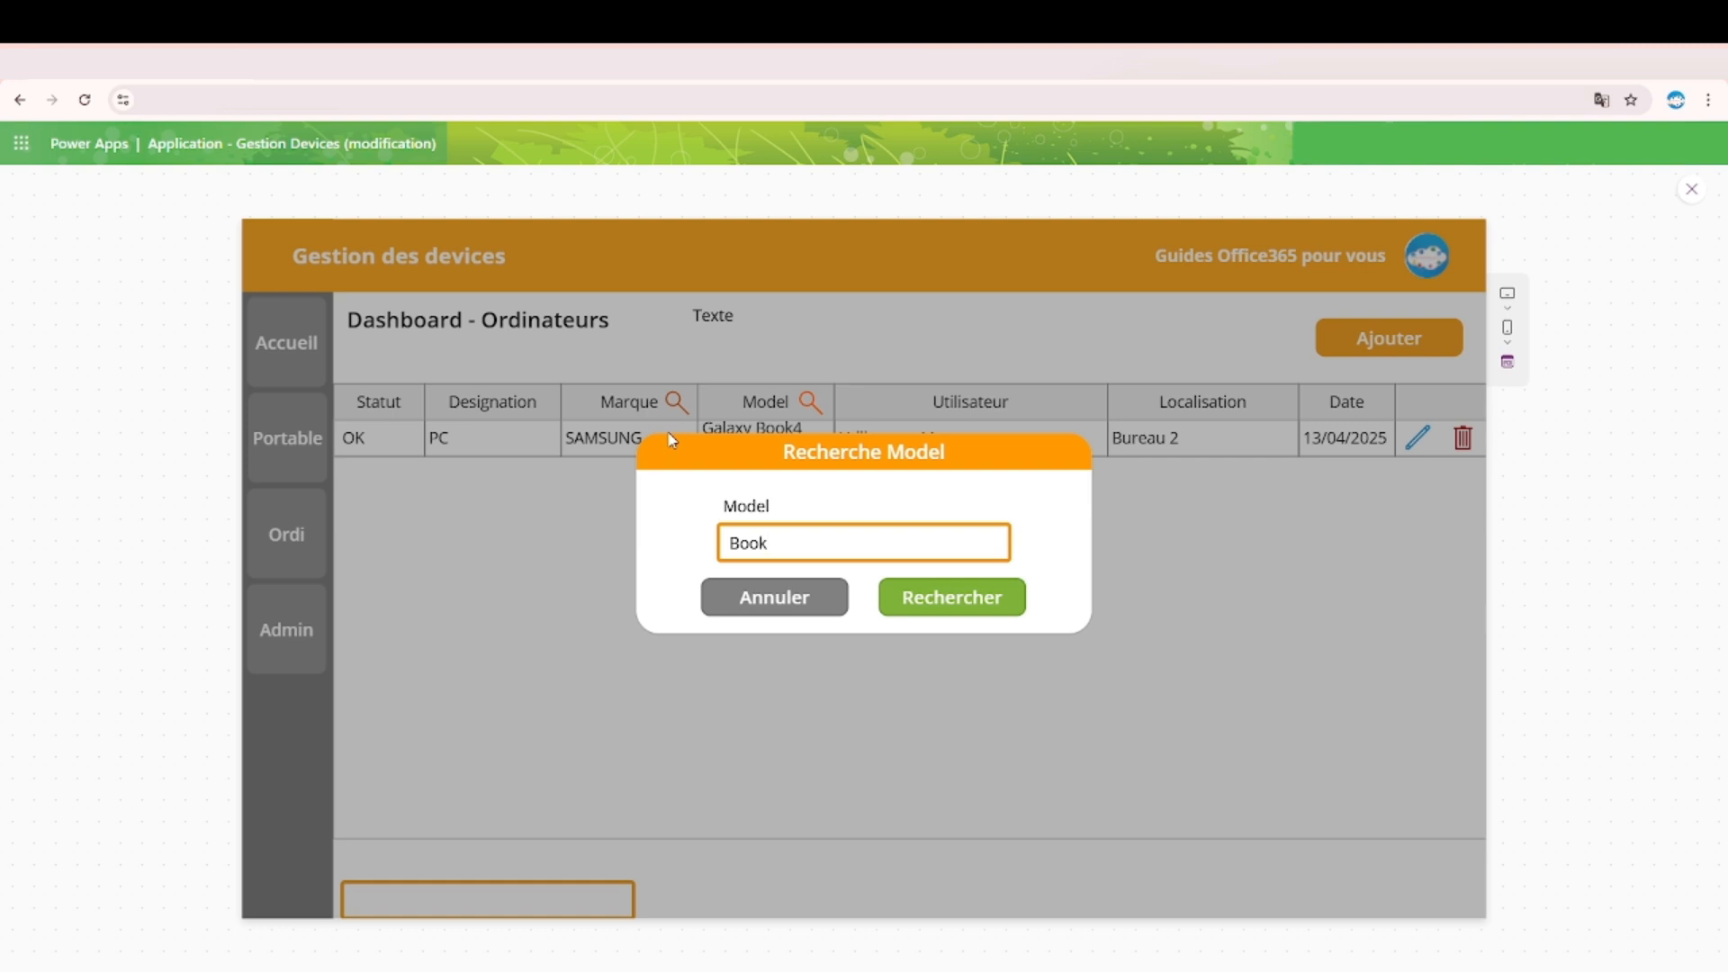
pyautogui.moveTo(808, 547); pyautogui.dragTo(716, 533)
pyautogui.press('BackSpace')
pyautogui.click(788, 597)
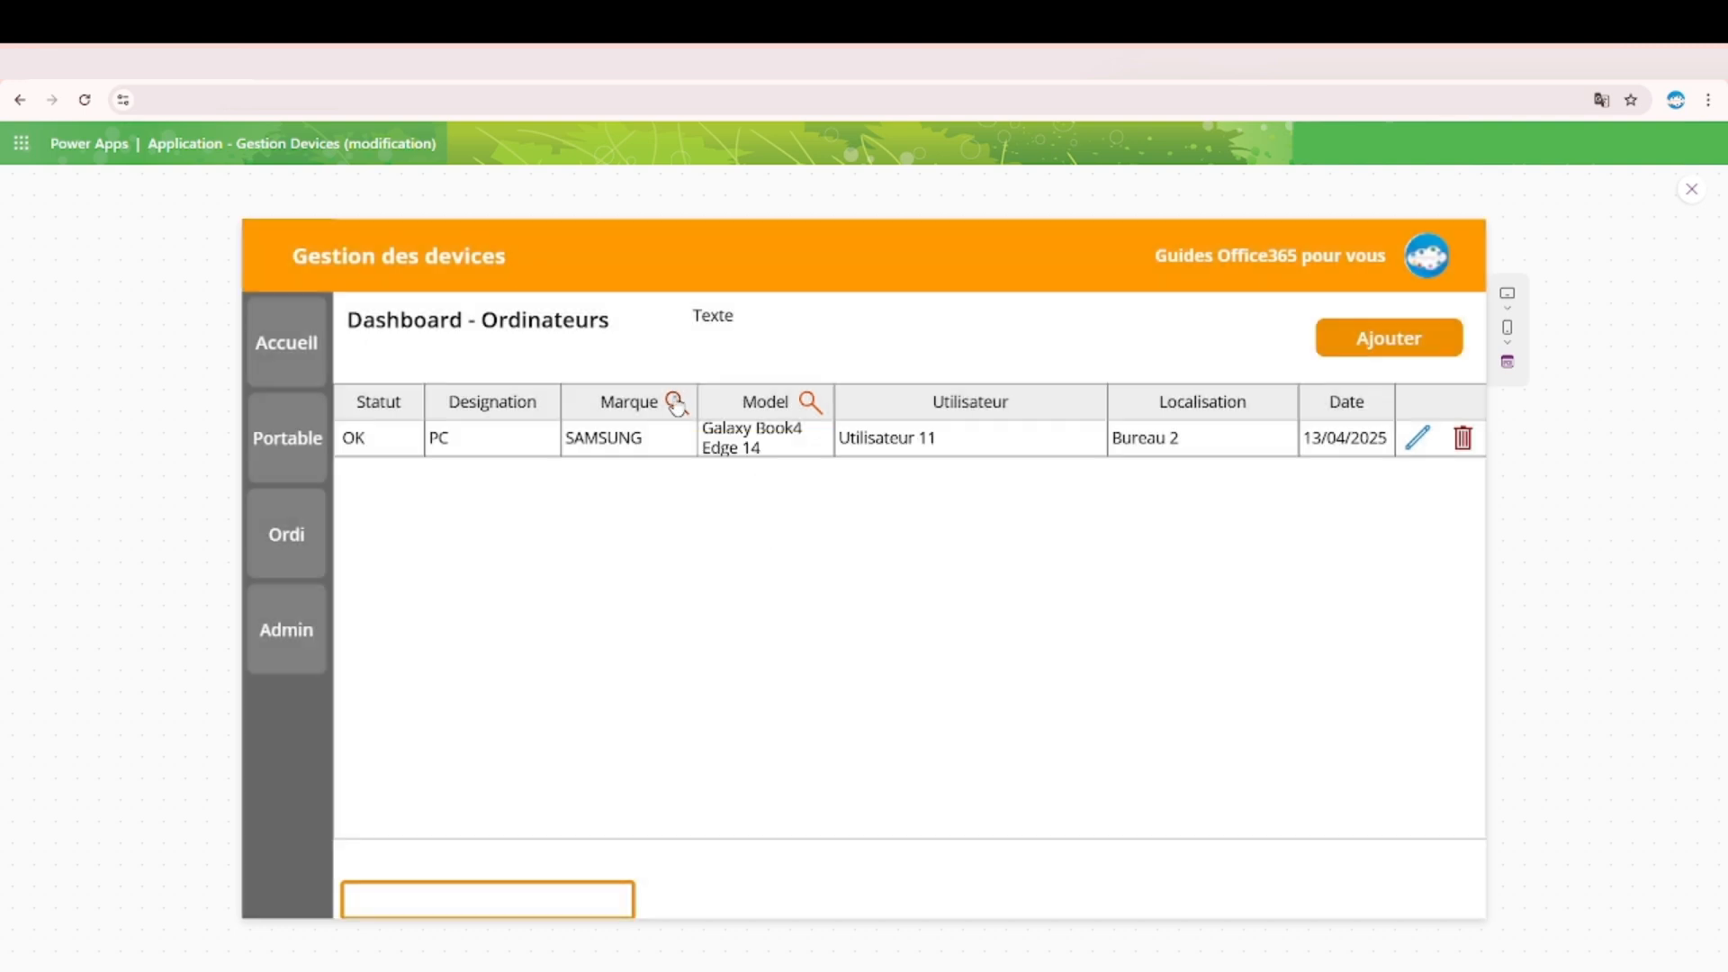
# Clear the Marque search text, close its popup, and return to editing the app.
pyautogui.click(676, 400)
pyautogui.moveTo(838, 536); pyautogui.dragTo(610, 543)
pyautogui.press('BackSpace')
pyautogui.click(756, 599)
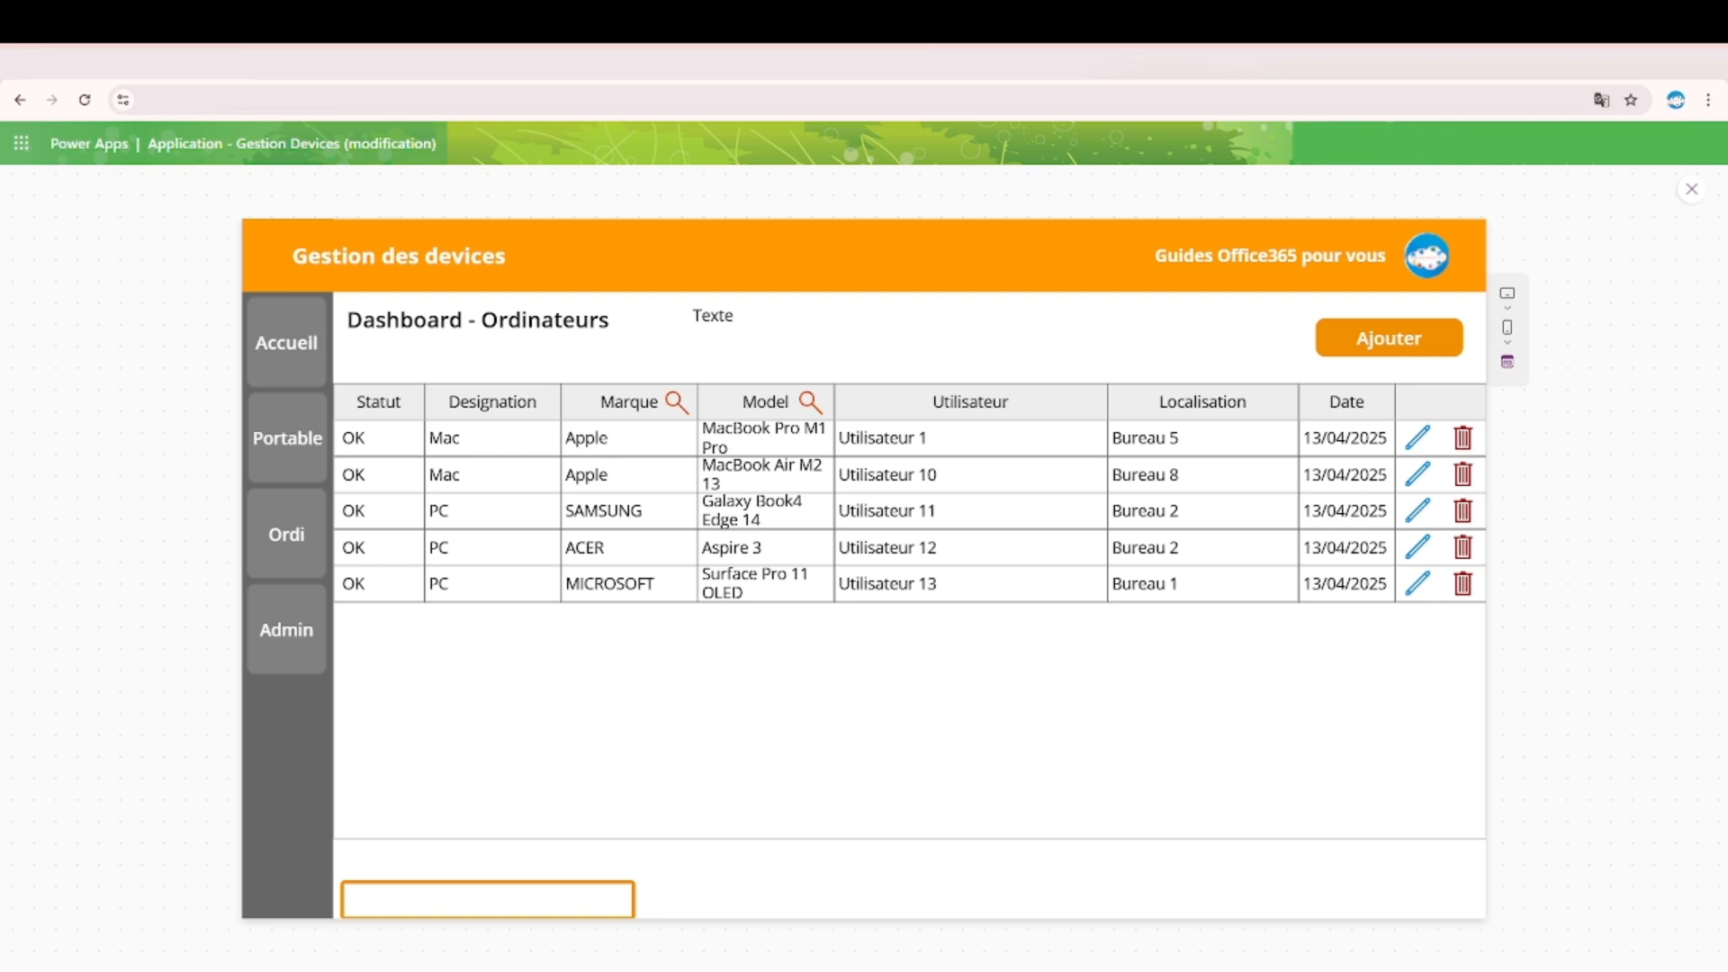
pyautogui.click(1692, 189)
# Add an empty SortByColumns function above the Filter expression in the computer gallery's Items formula.
pyautogui.click(1119, 694)
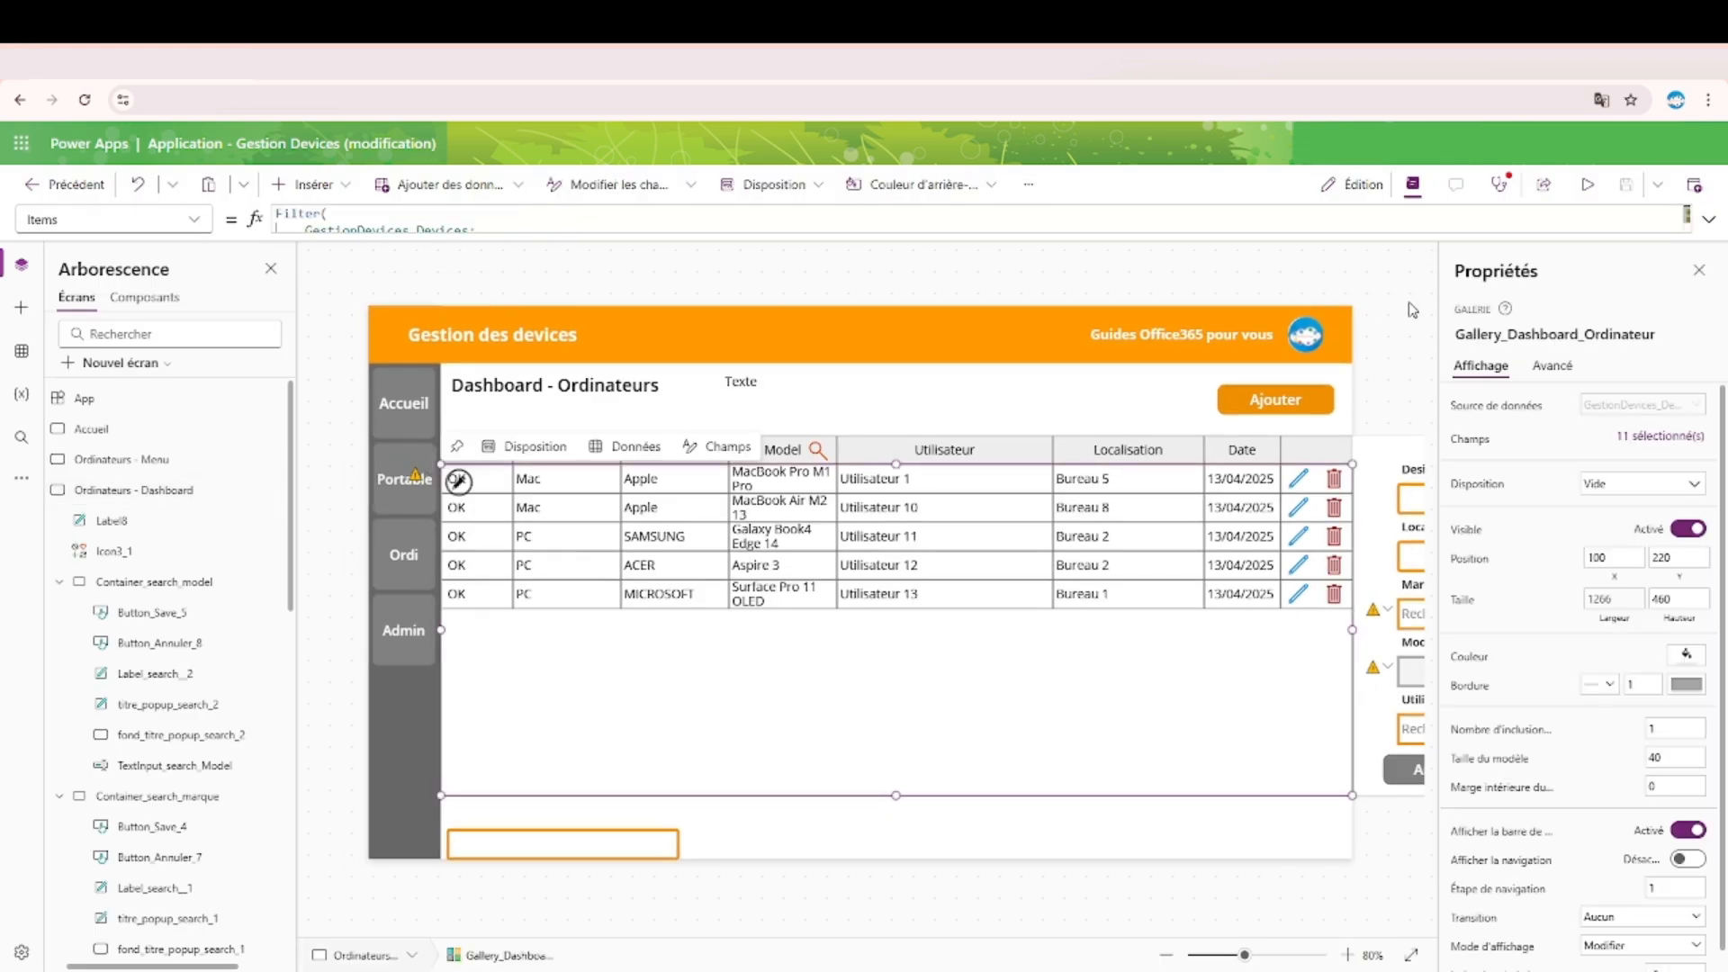
pyautogui.click(541, 223)
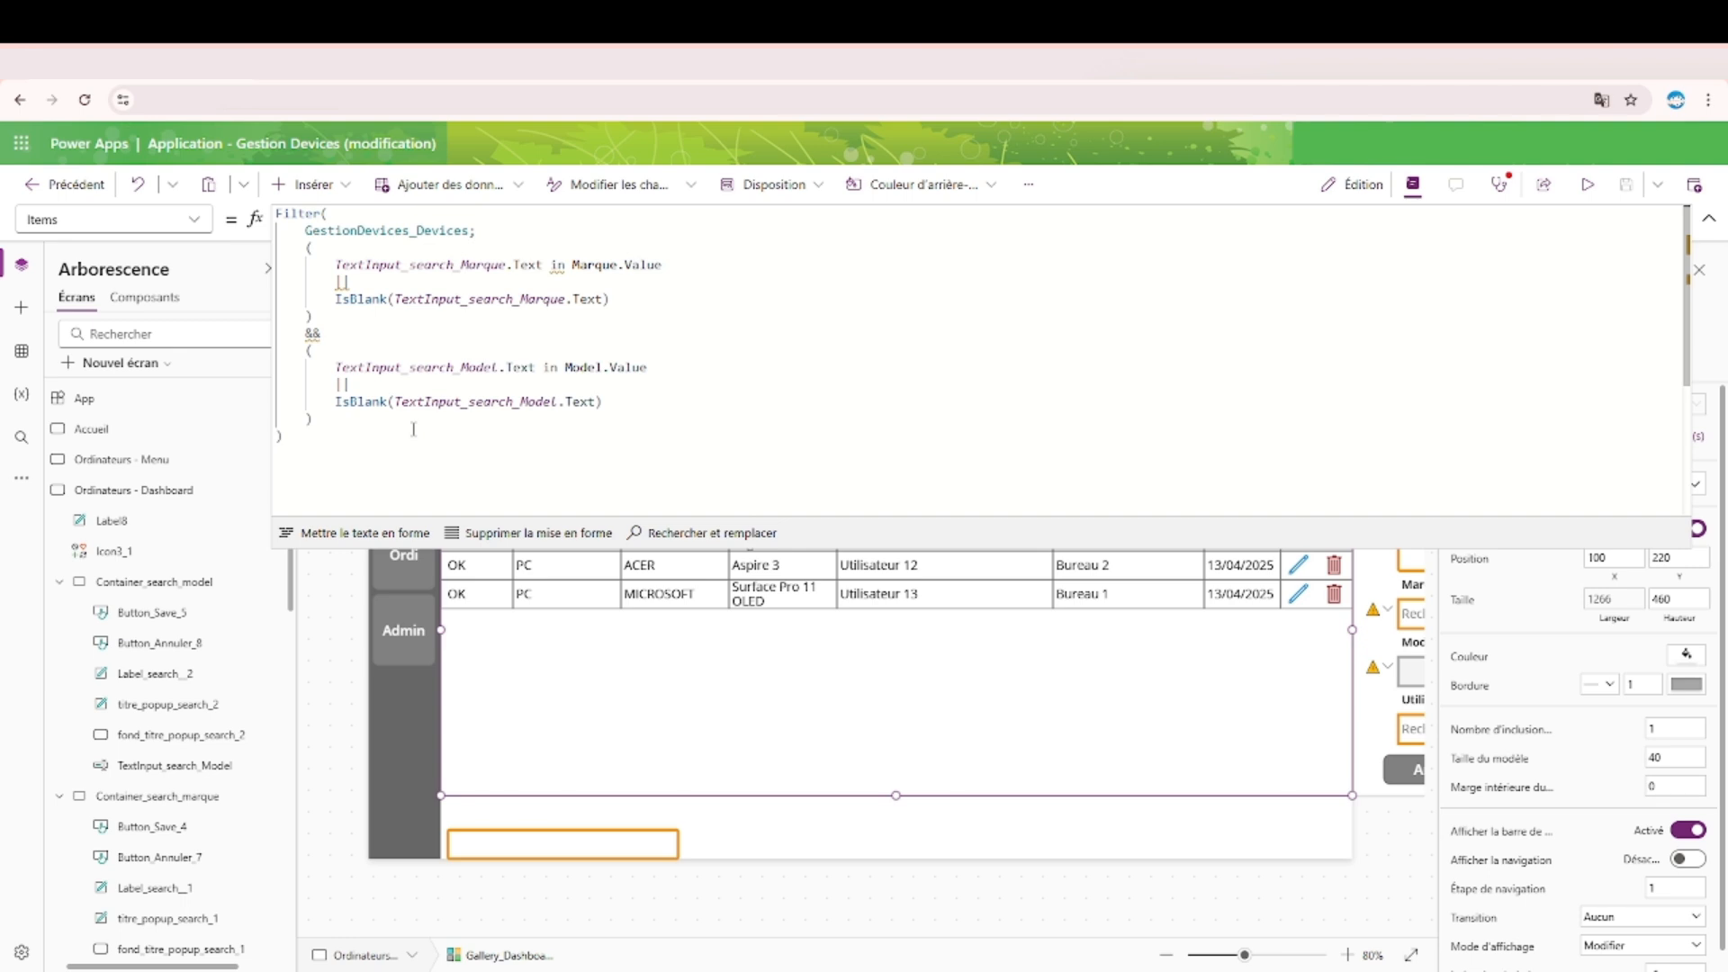
pyautogui.click(282, 214)
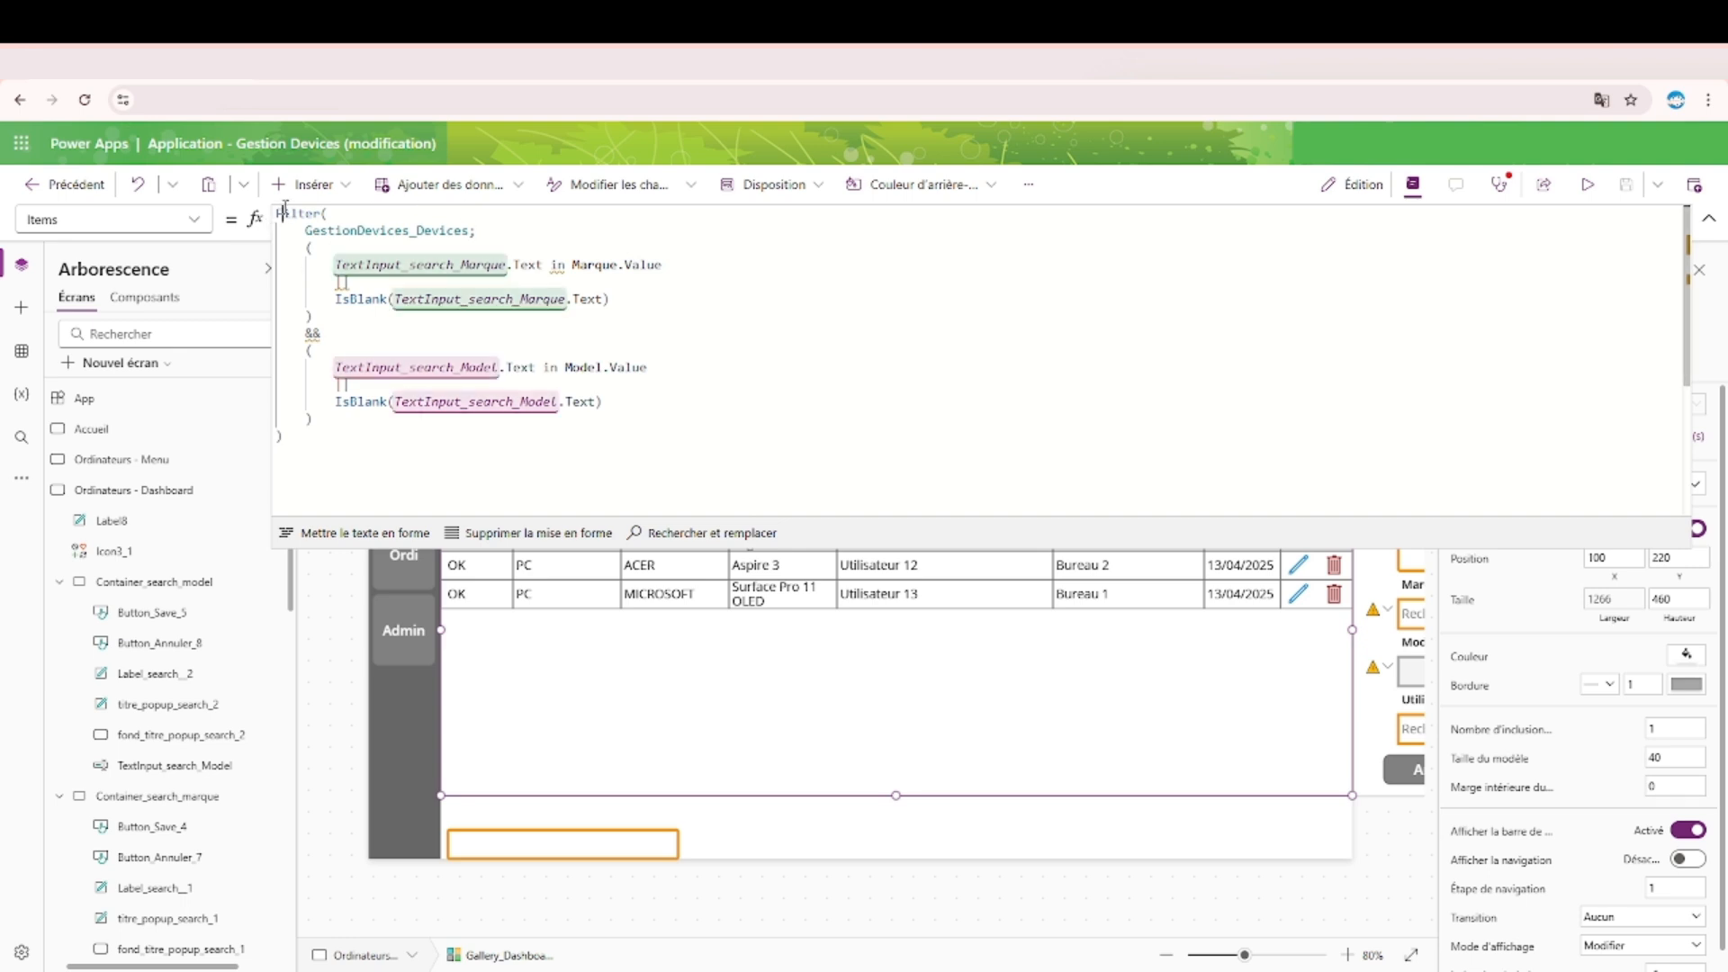
pyautogui.press('Return')
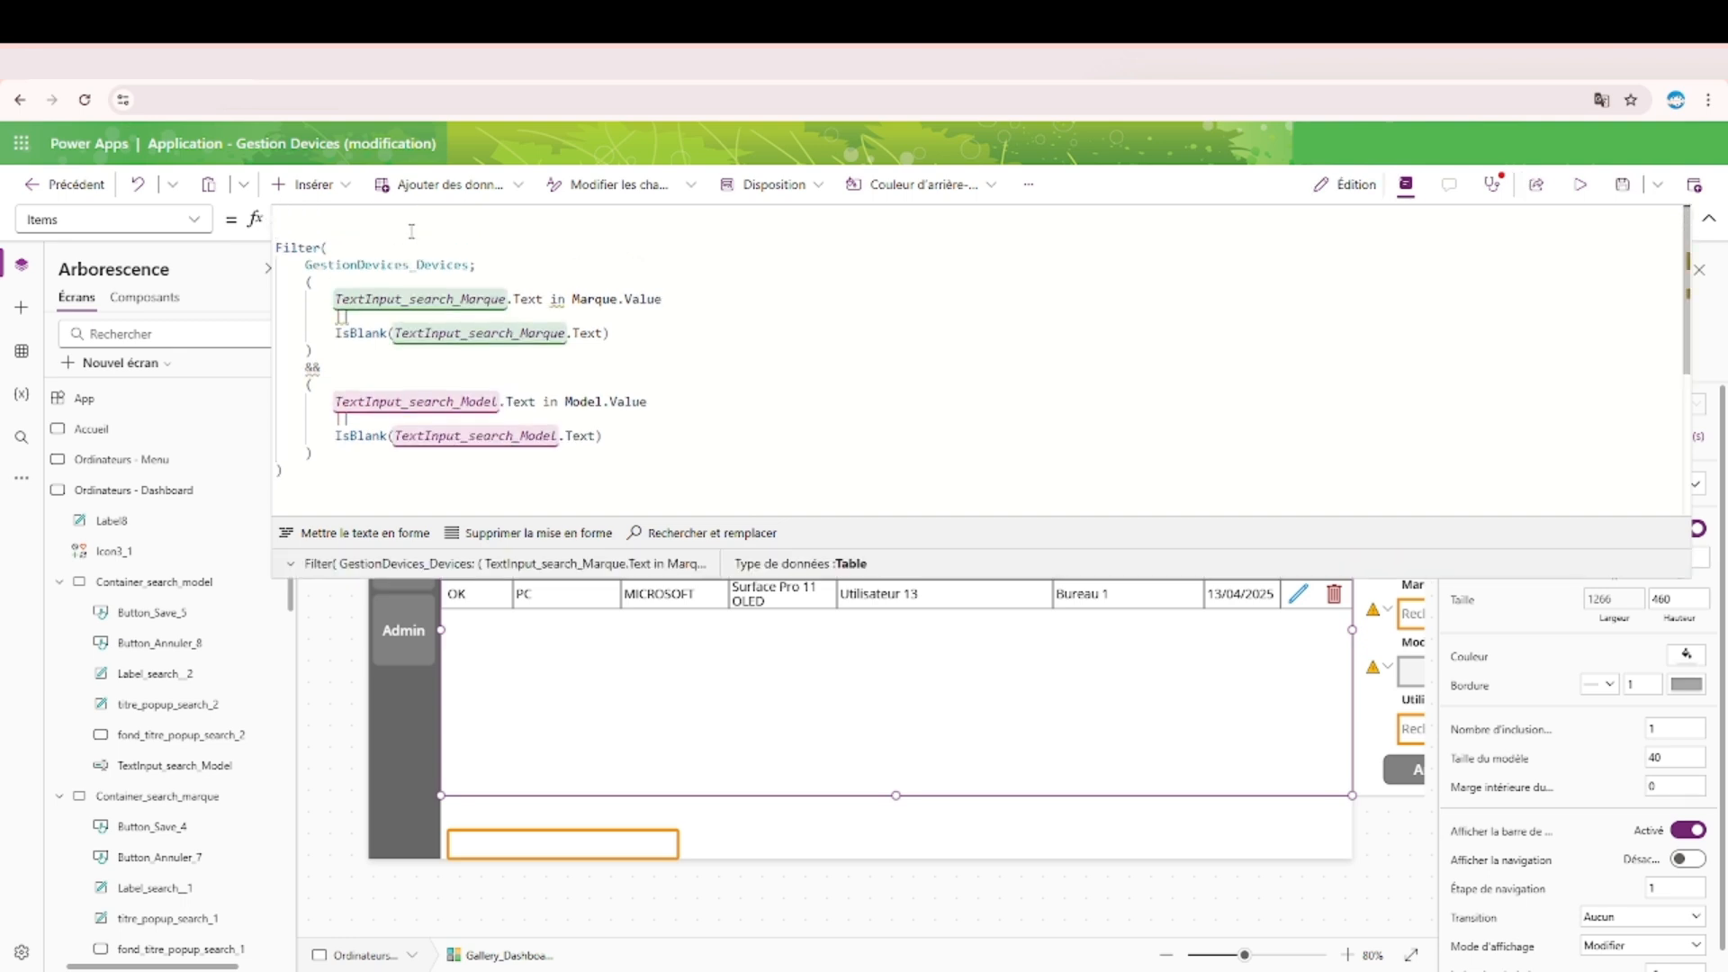
pyautogui.write('S')
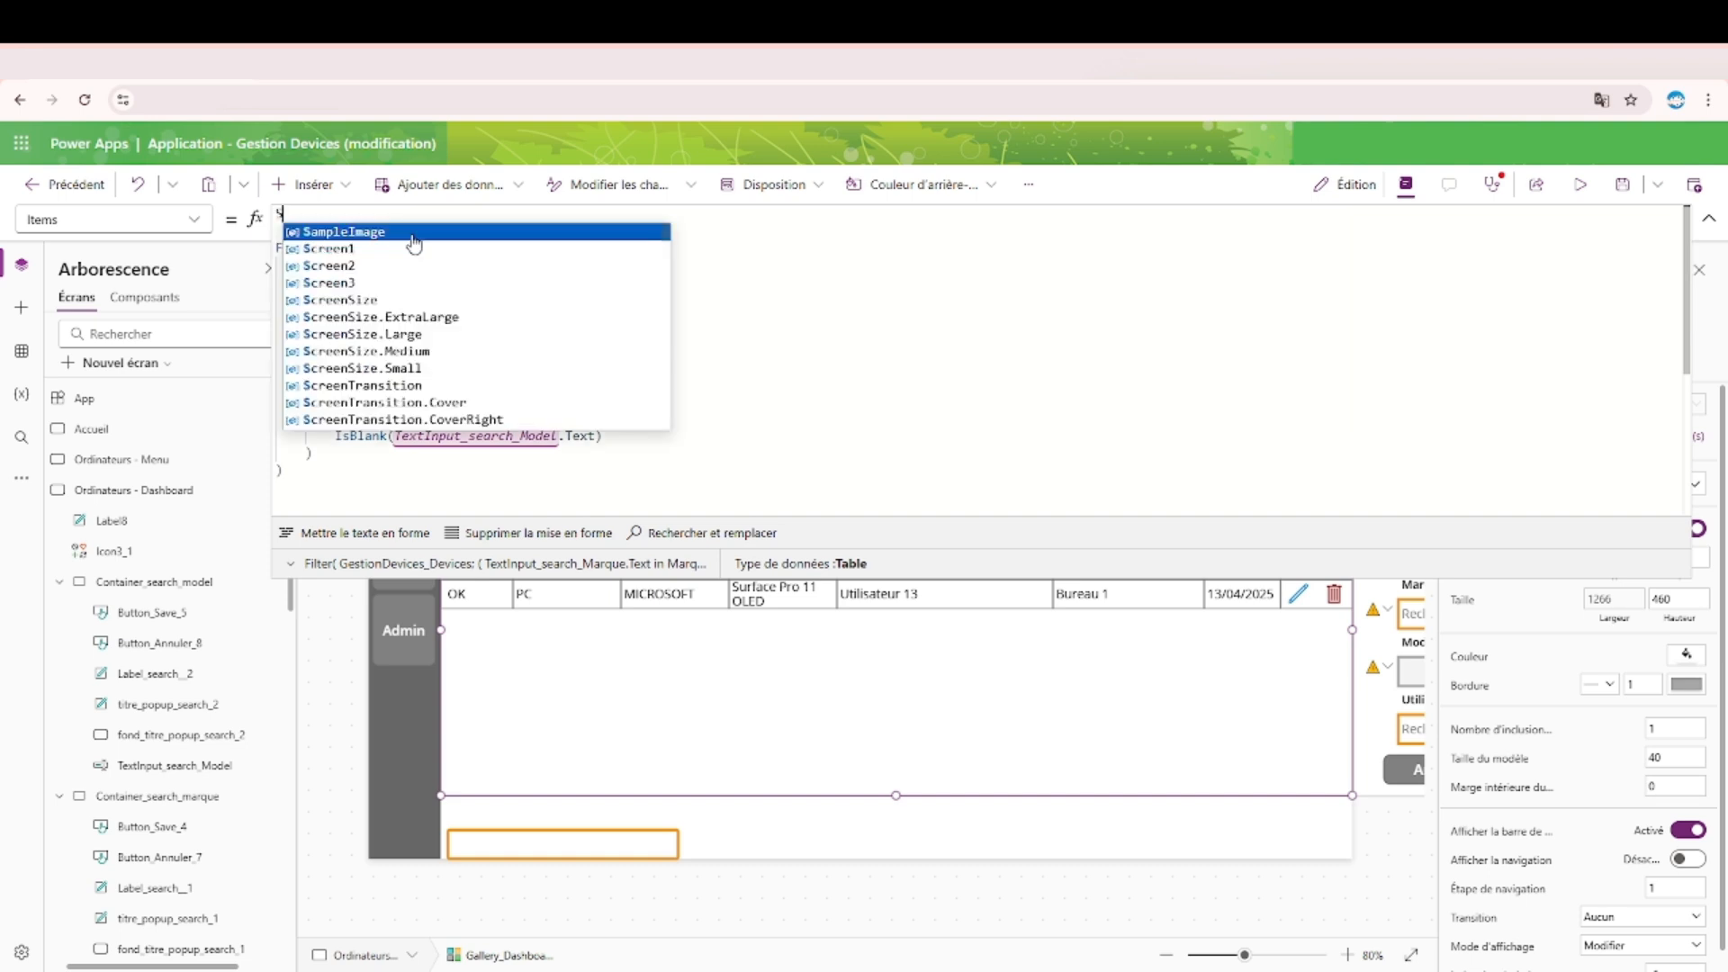
pyautogui.write('ortBy')
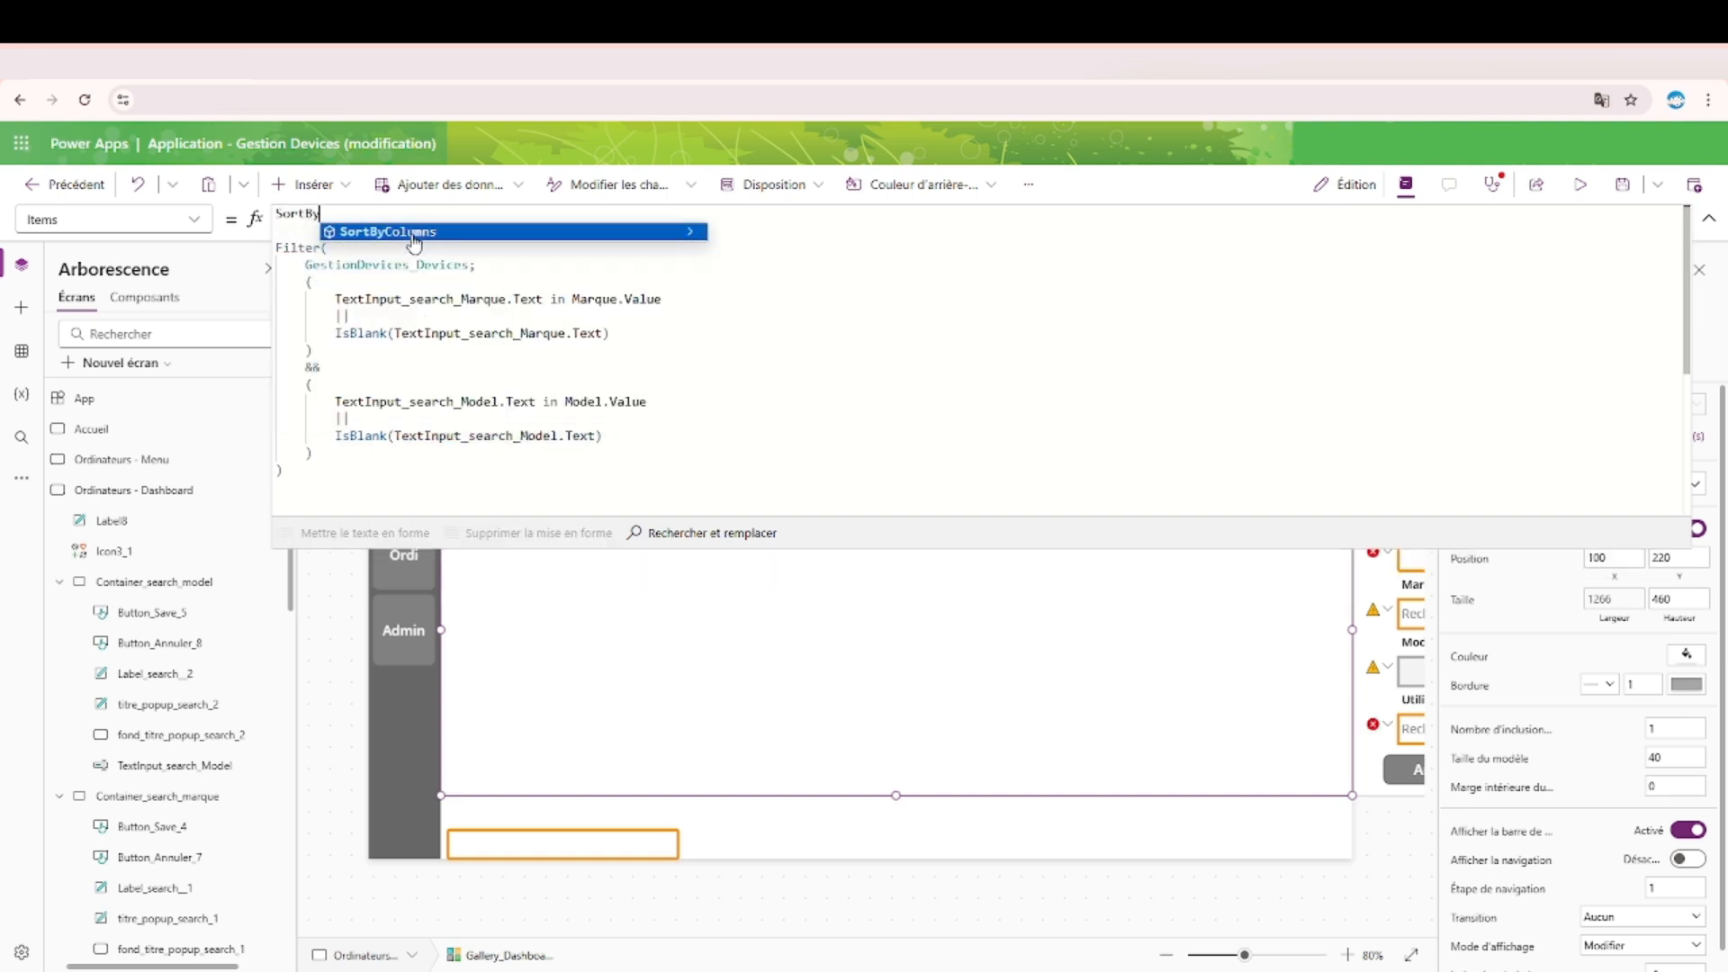
pyautogui.click(413, 234)
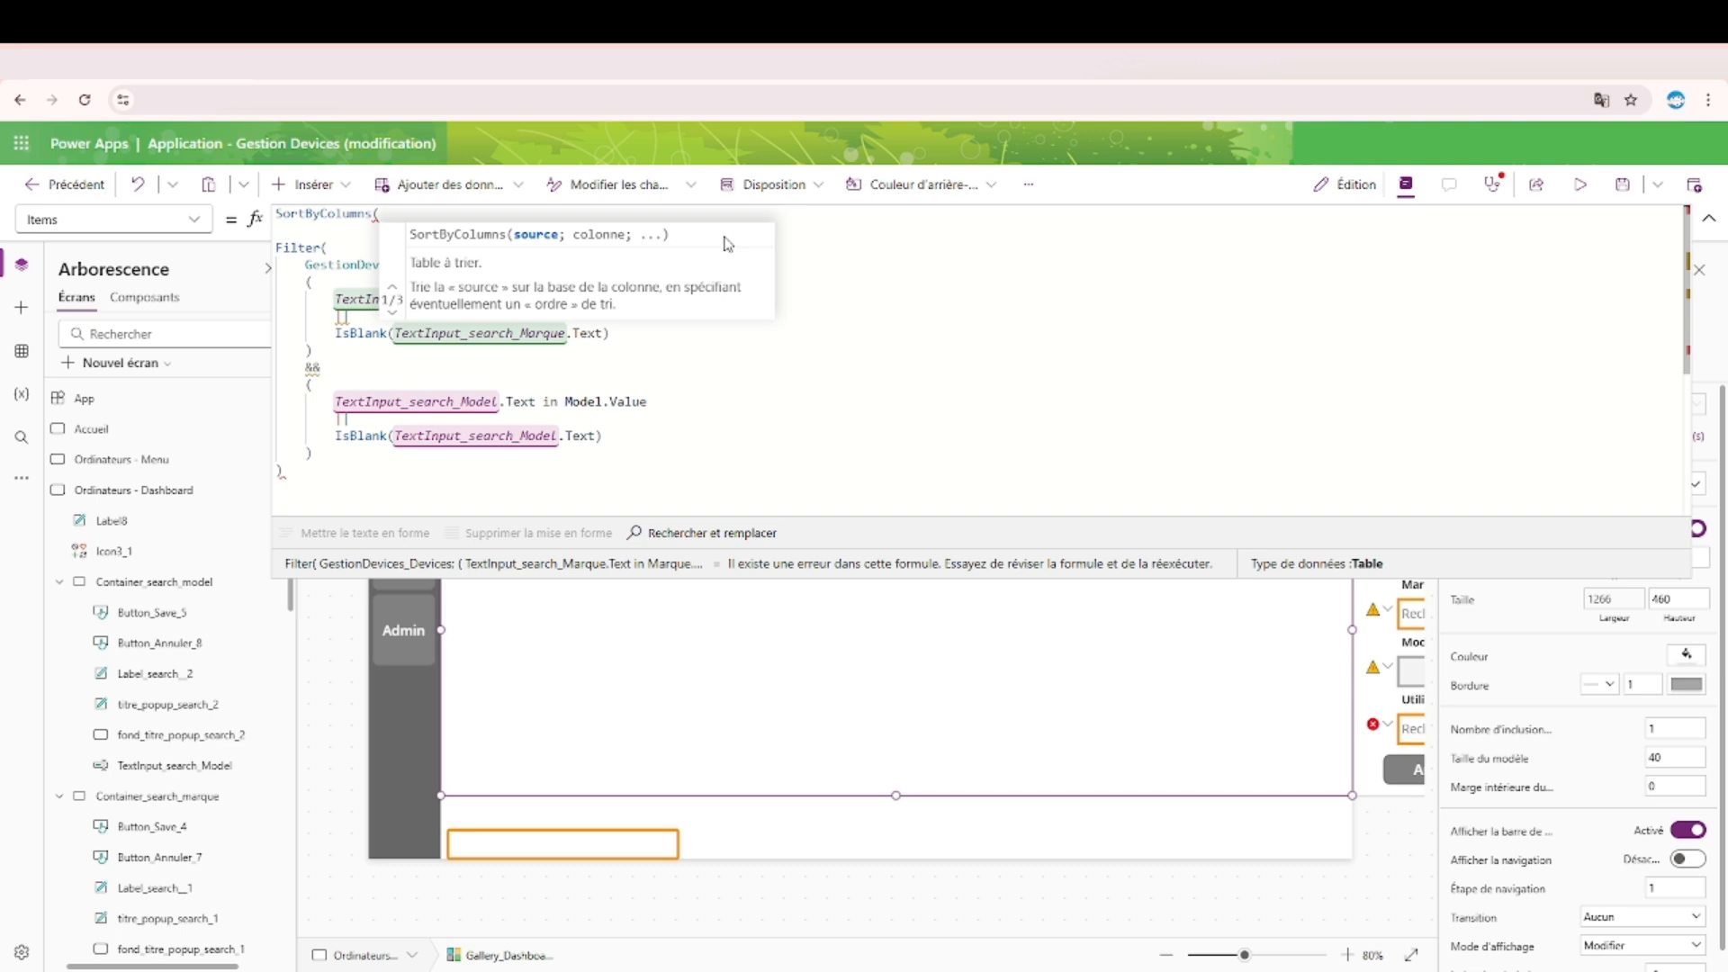
pyautogui.press('Return')
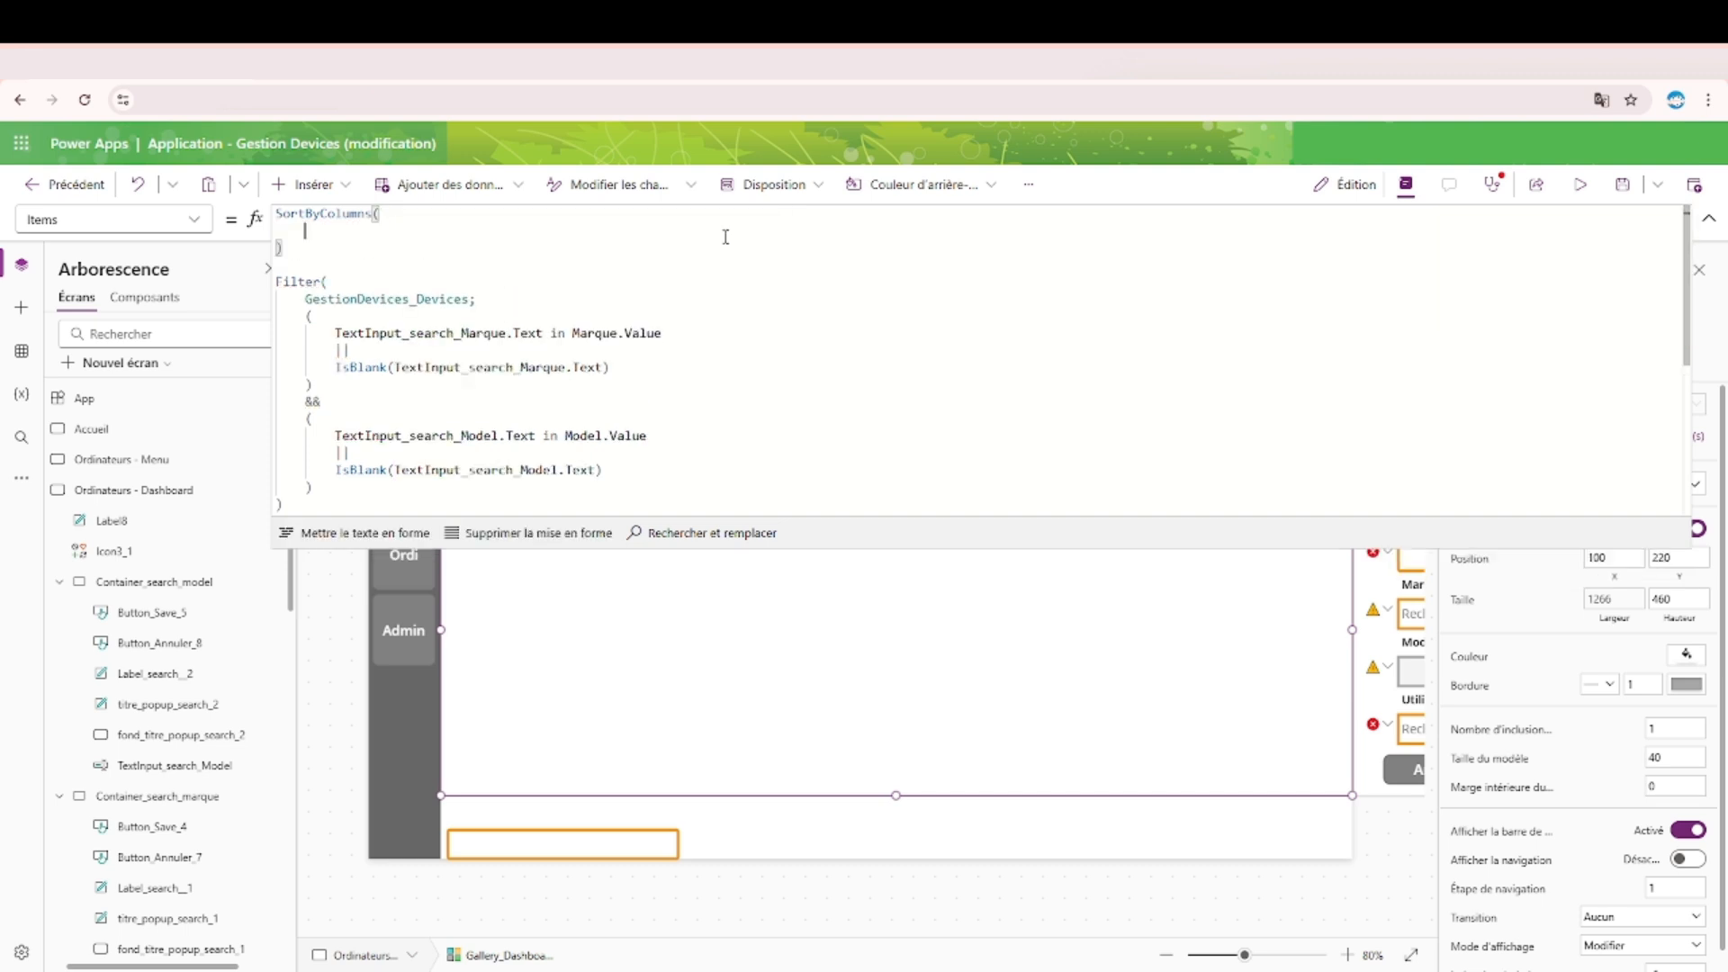
# Move the whole Filter expression inside the SortByColumns parentheses as its source.
pyautogui.doubleClick(385, 300)
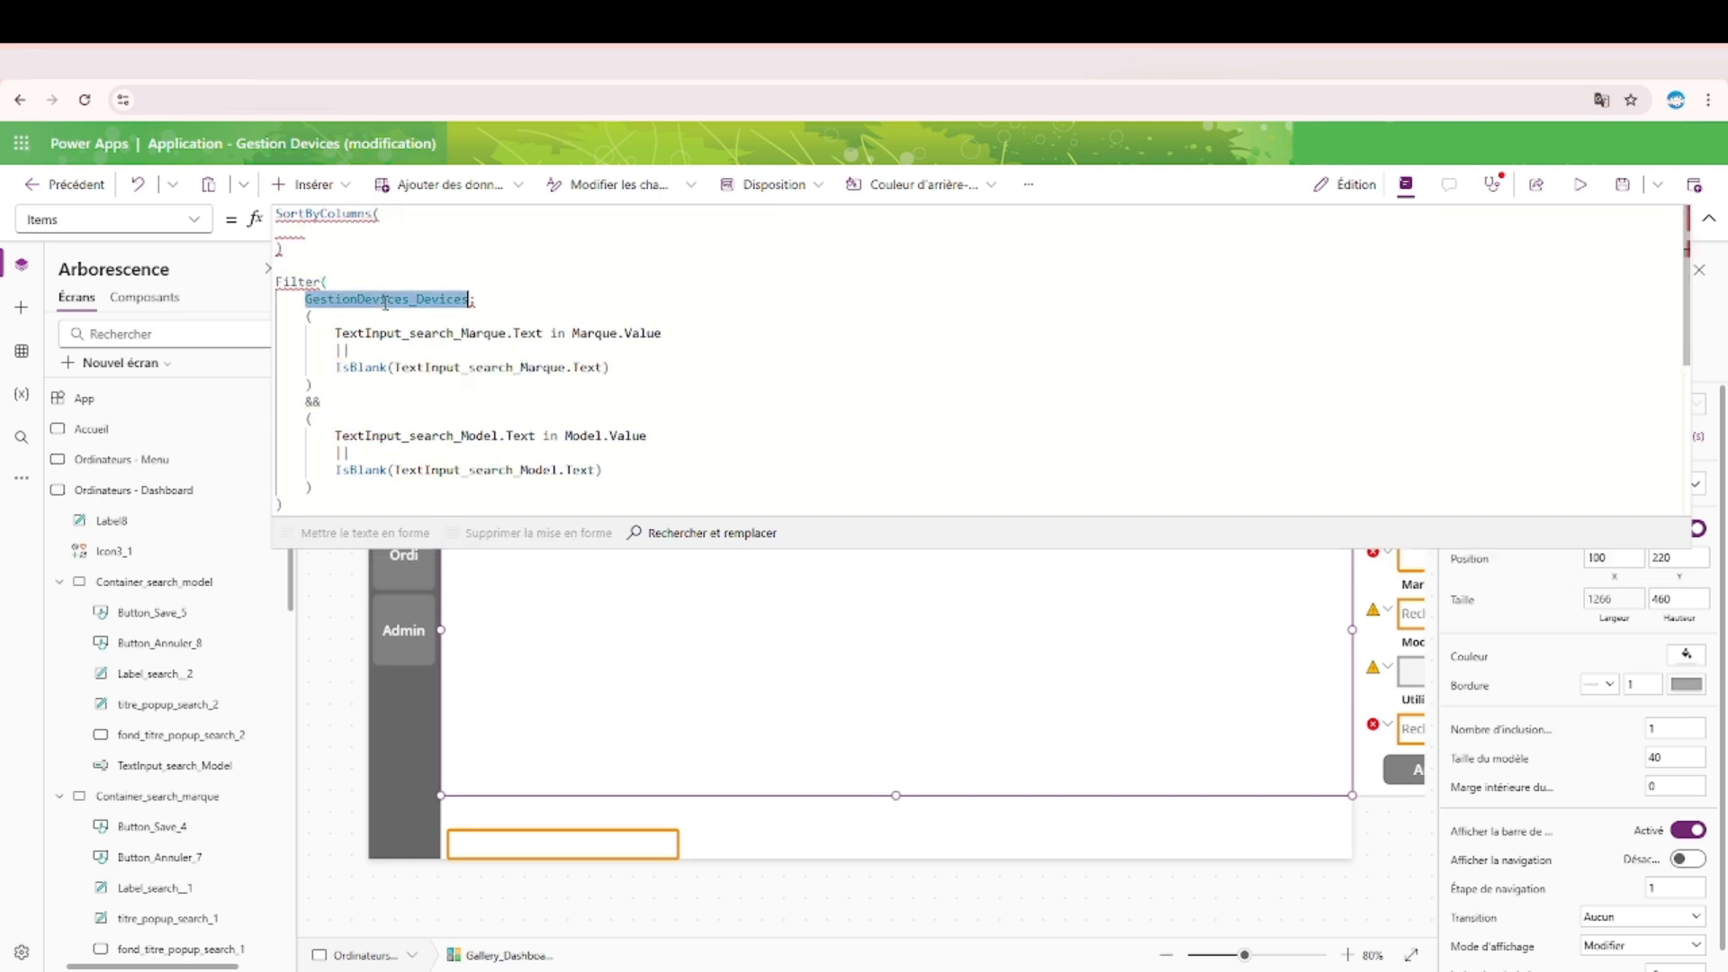
pyautogui.scroll(-2, 370, 309)
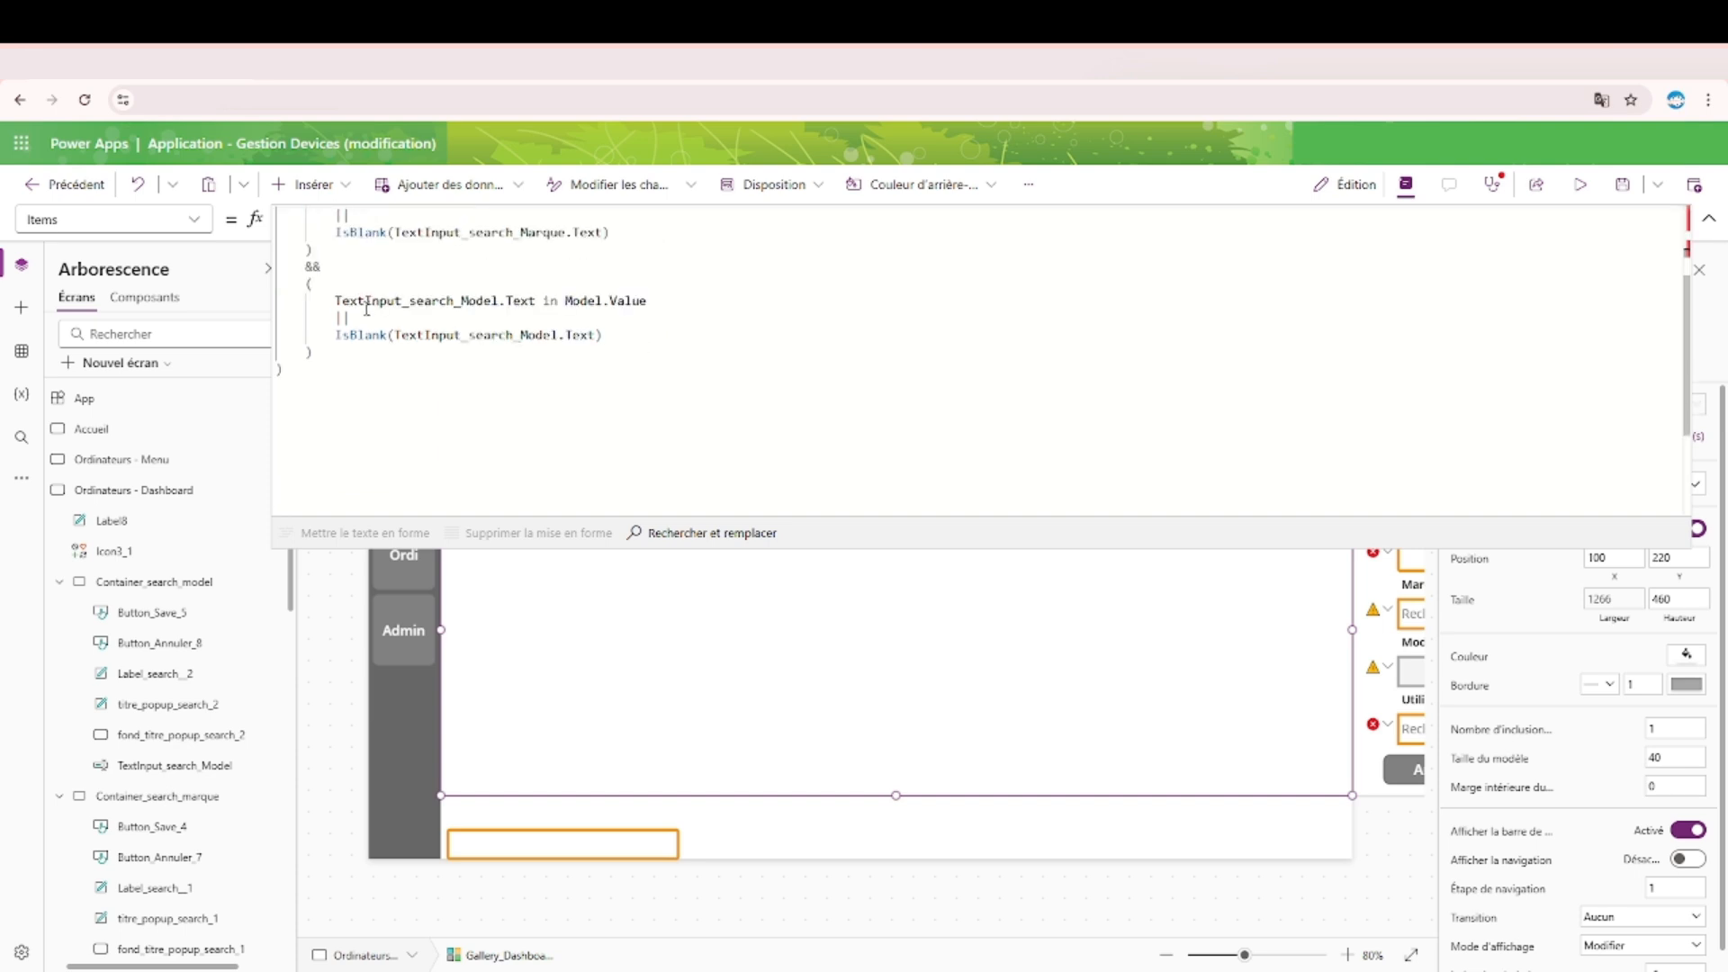
pyautogui.scroll(1, 311, 373)
pyautogui.moveTo(280, 460); pyautogui.dragTo(256, 247)
pyautogui.hotkey('ctrl', 'c')
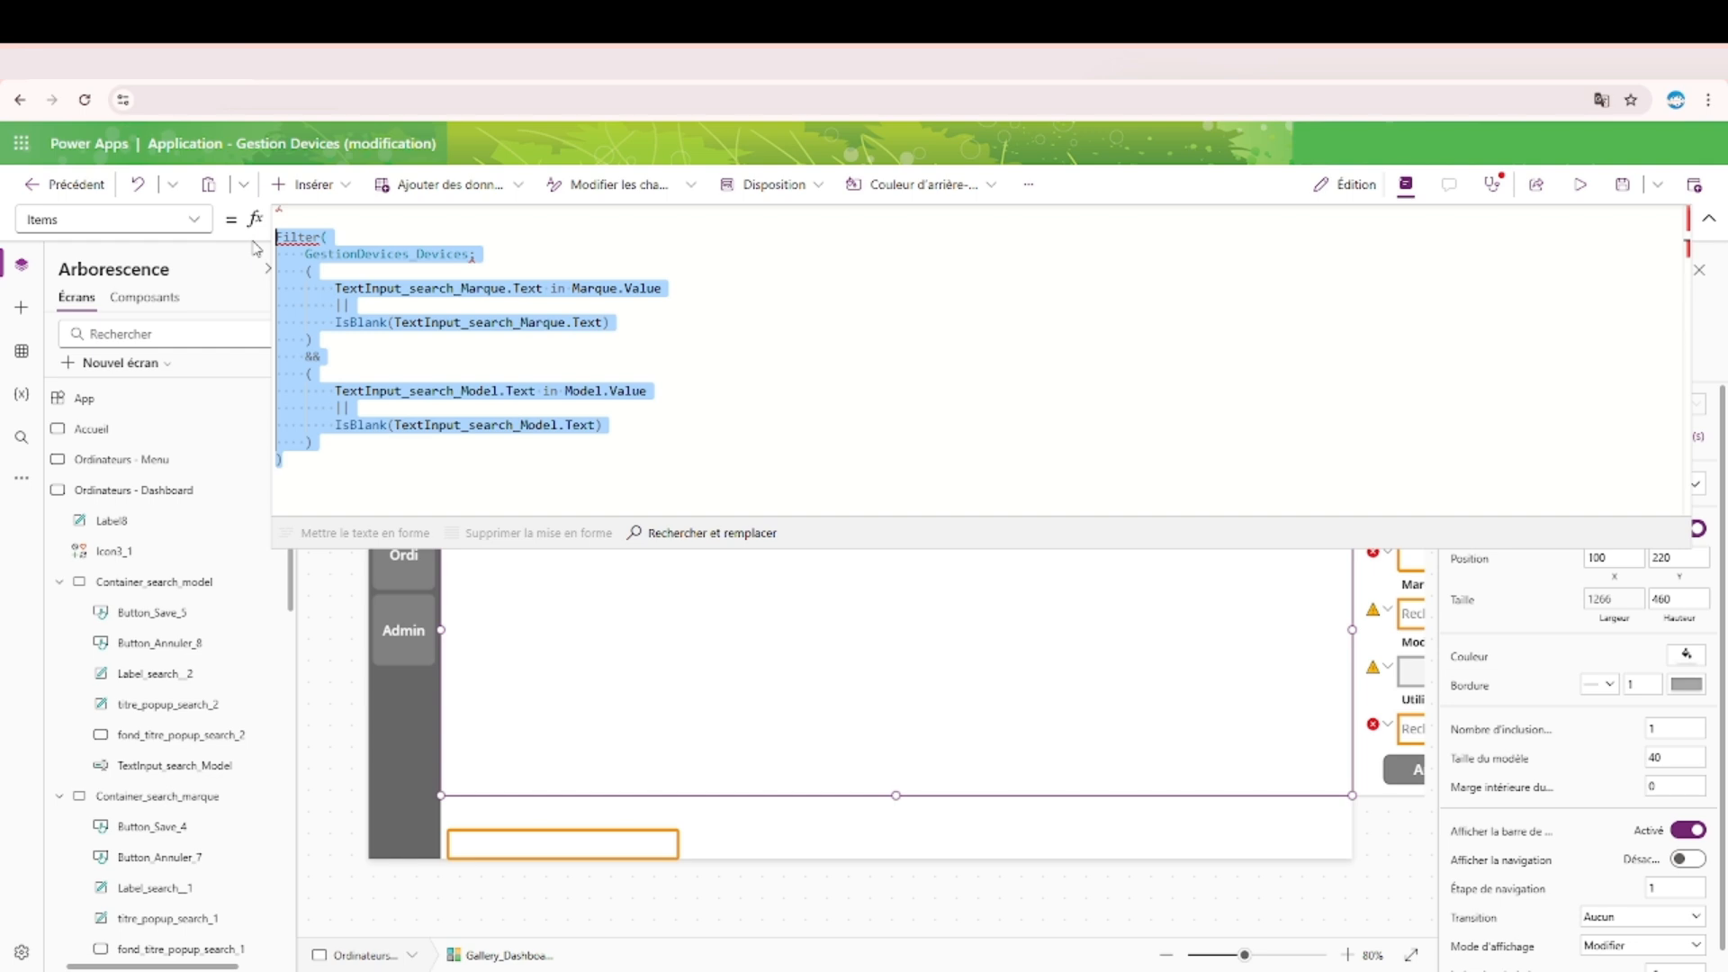
pyautogui.press('BackSpace')
pyautogui.write('SortByColumns(')
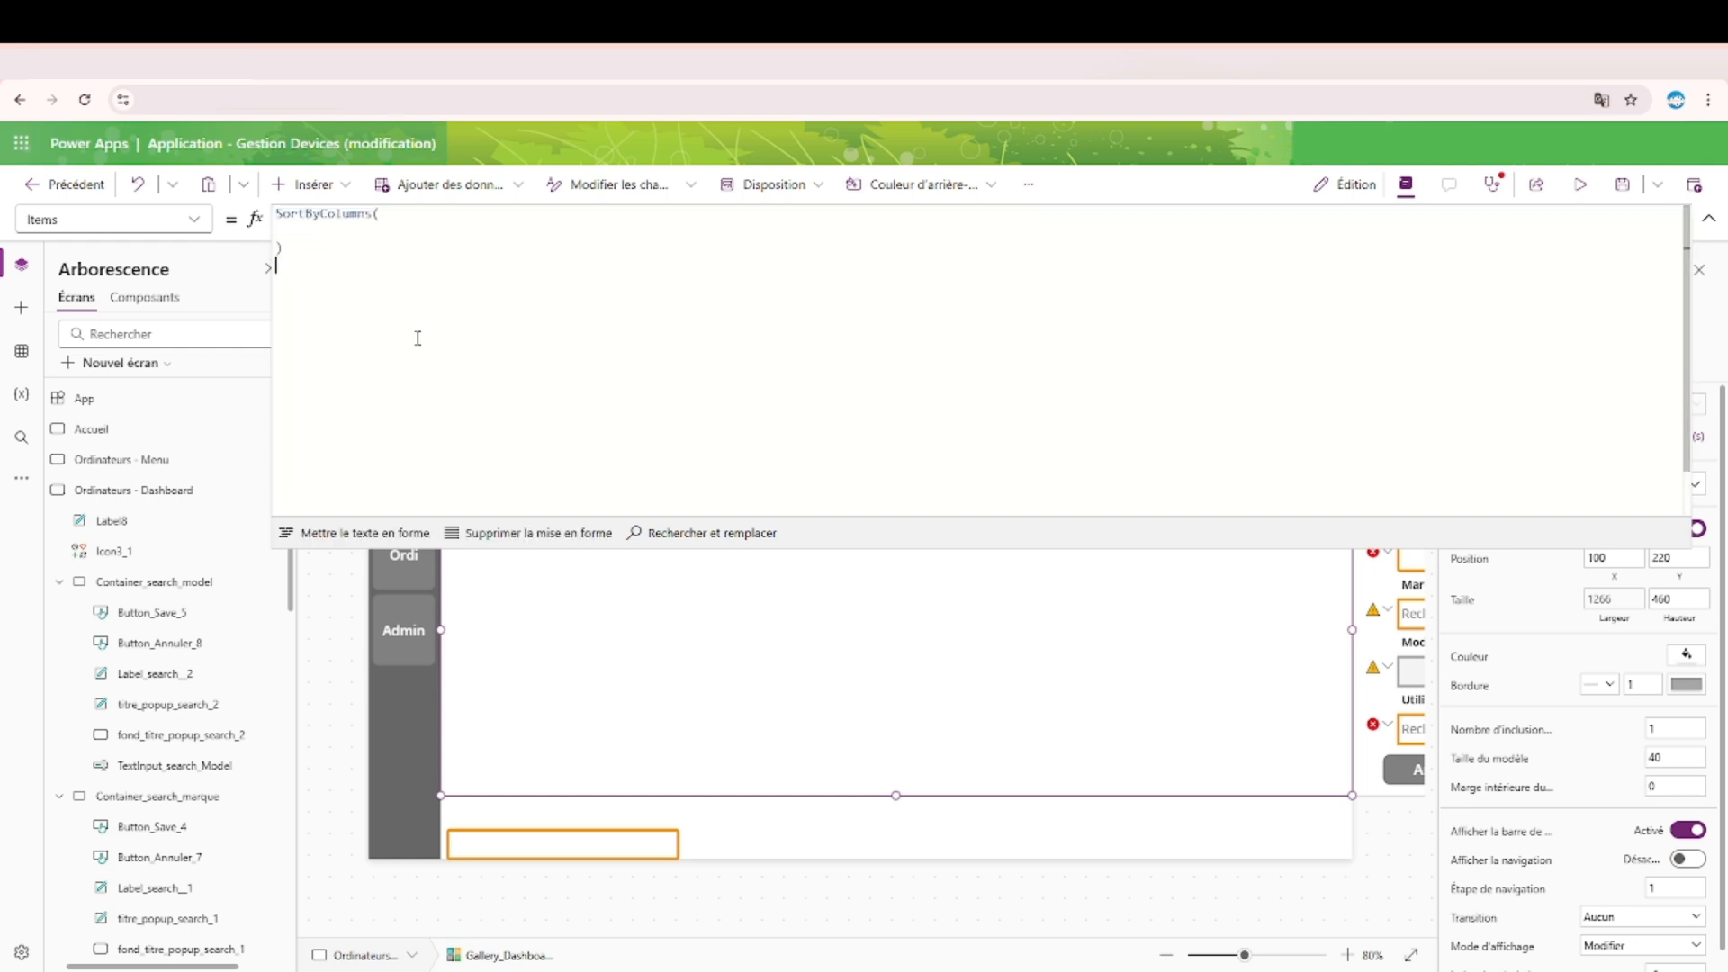
pyautogui.press('Return')
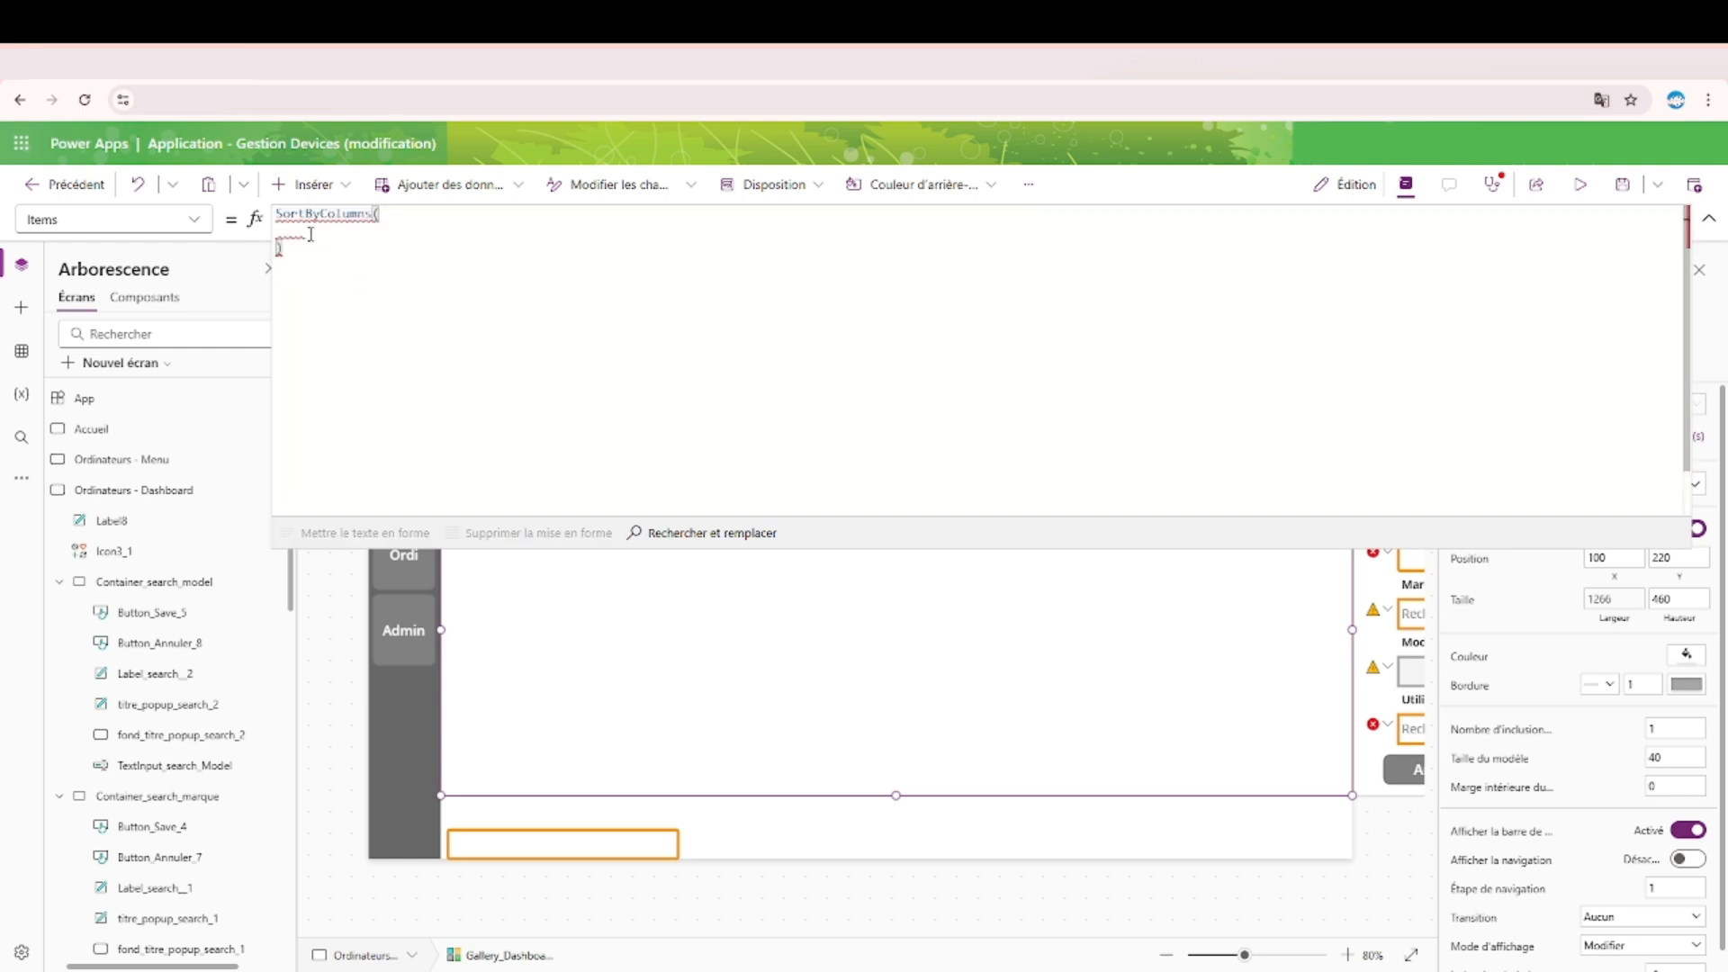
pyautogui.hotkey('ctrl', 'v')
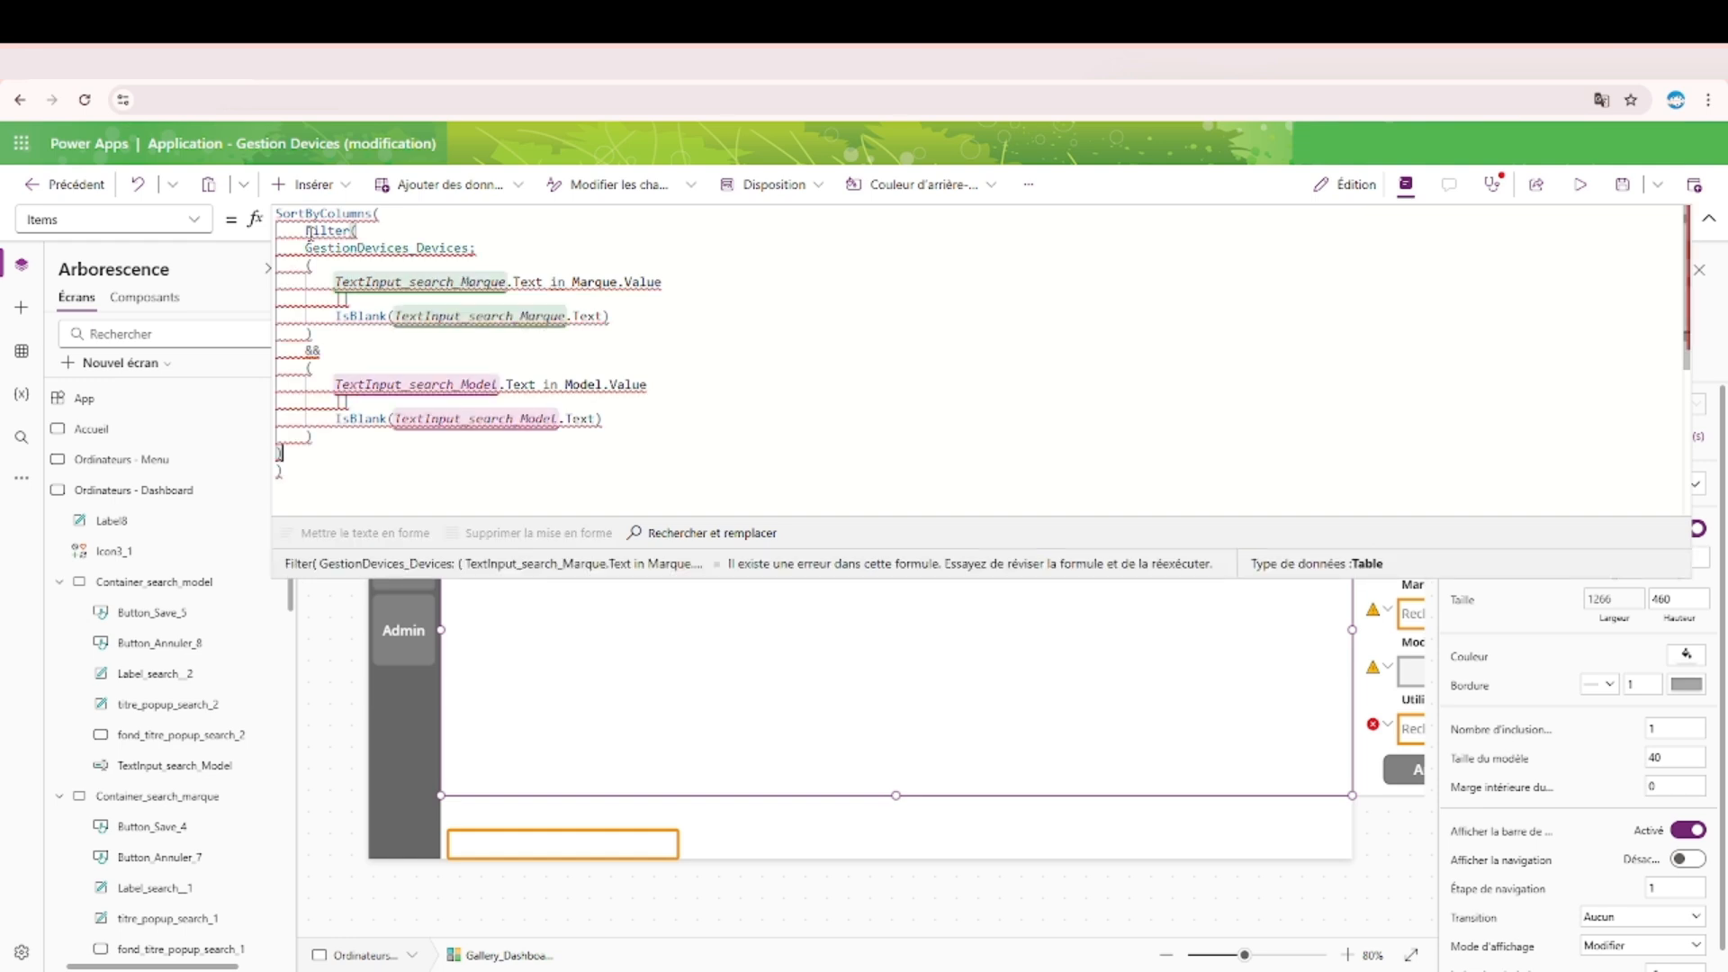
# Indent the body of the nested Filter expression and add a semicolon and new line after it.
pyautogui.click(317, 451)
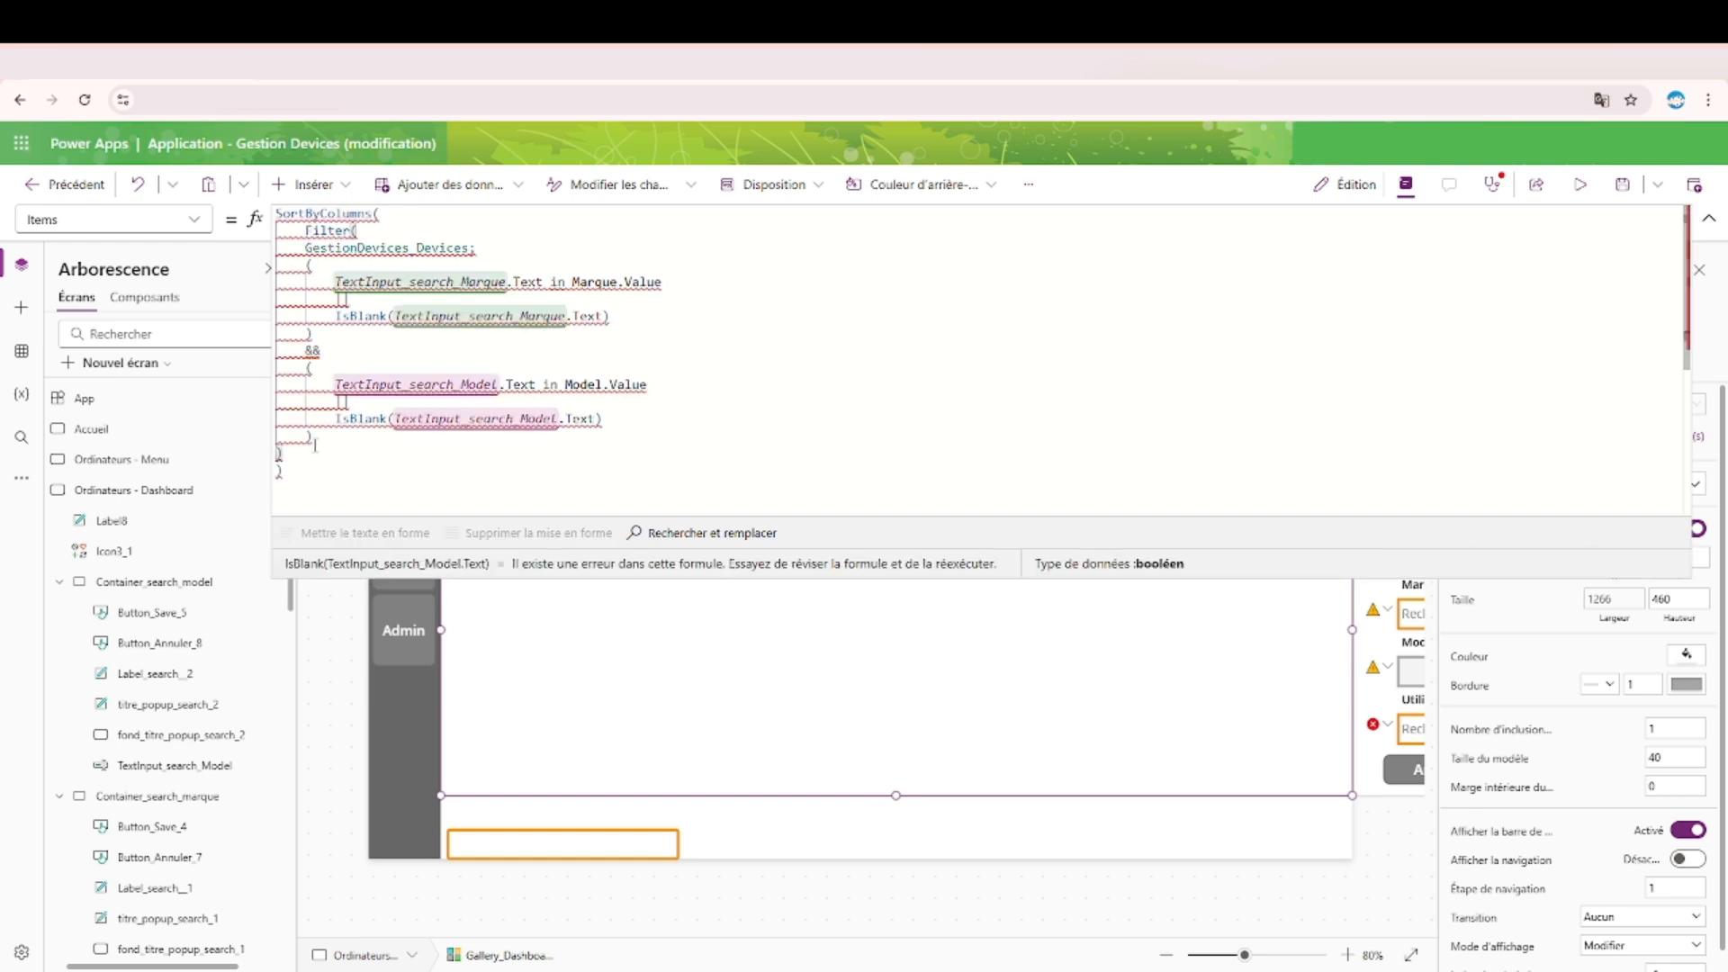
pyautogui.moveTo(315, 451); pyautogui.dragTo(308, 264)
pyautogui.press('Tab')
pyautogui.click(331, 452)
pyautogui.write(';')
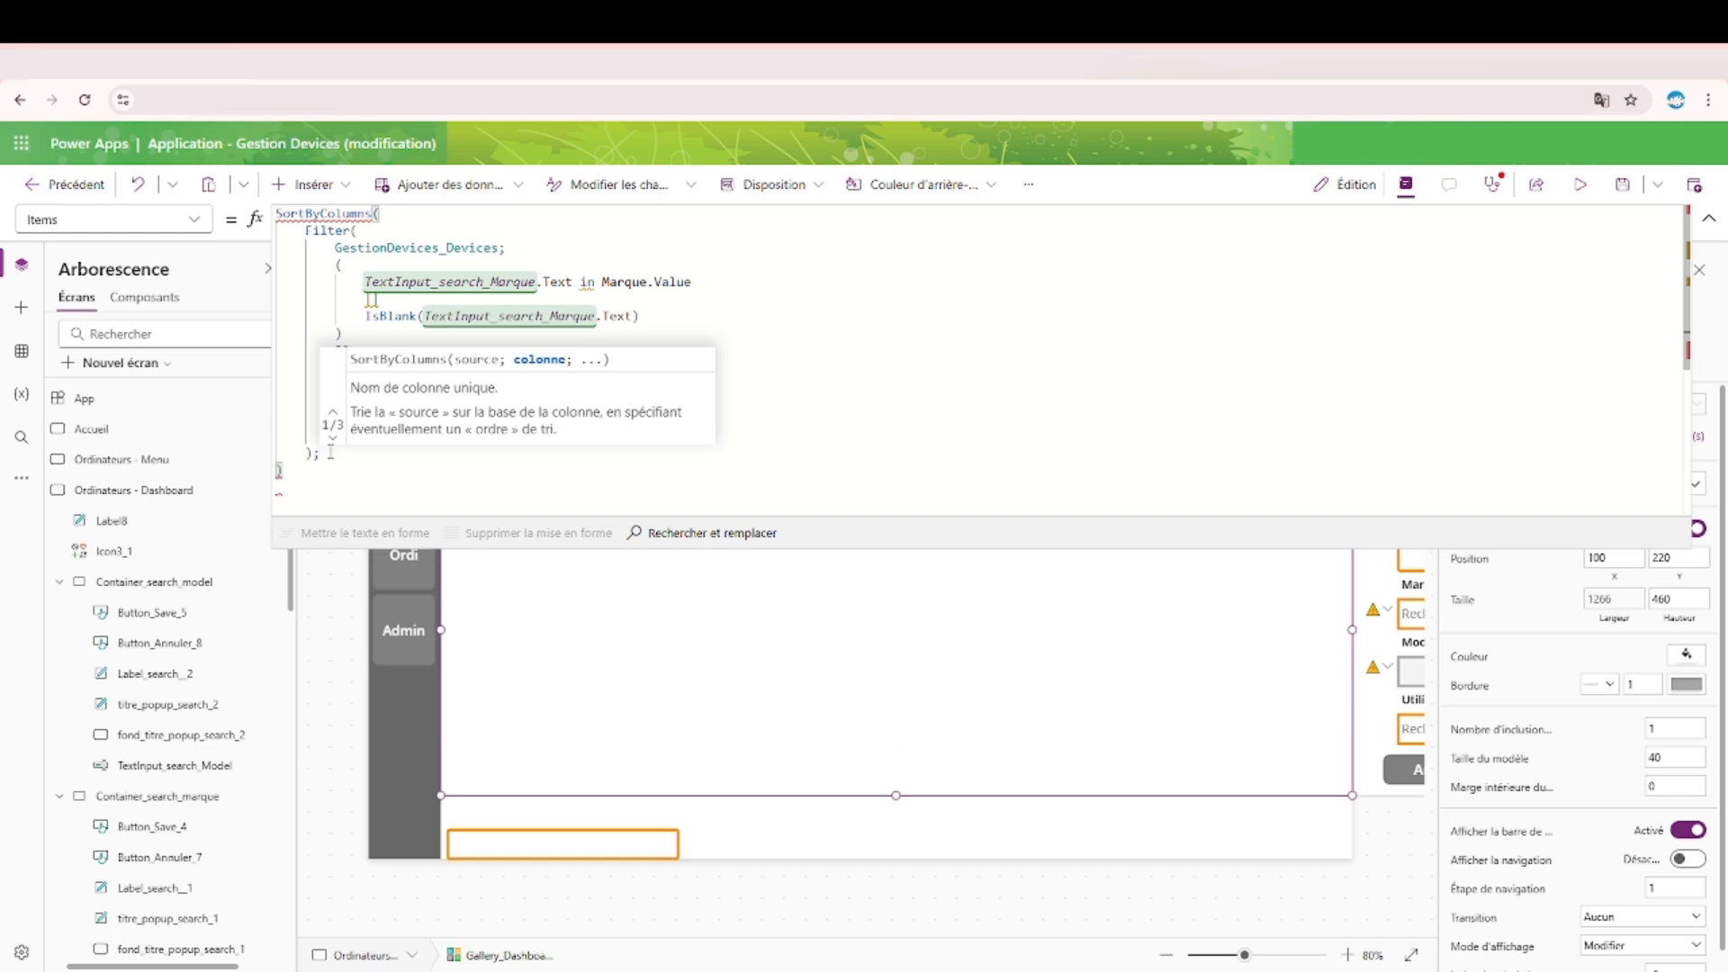
pyautogui.press('Return')
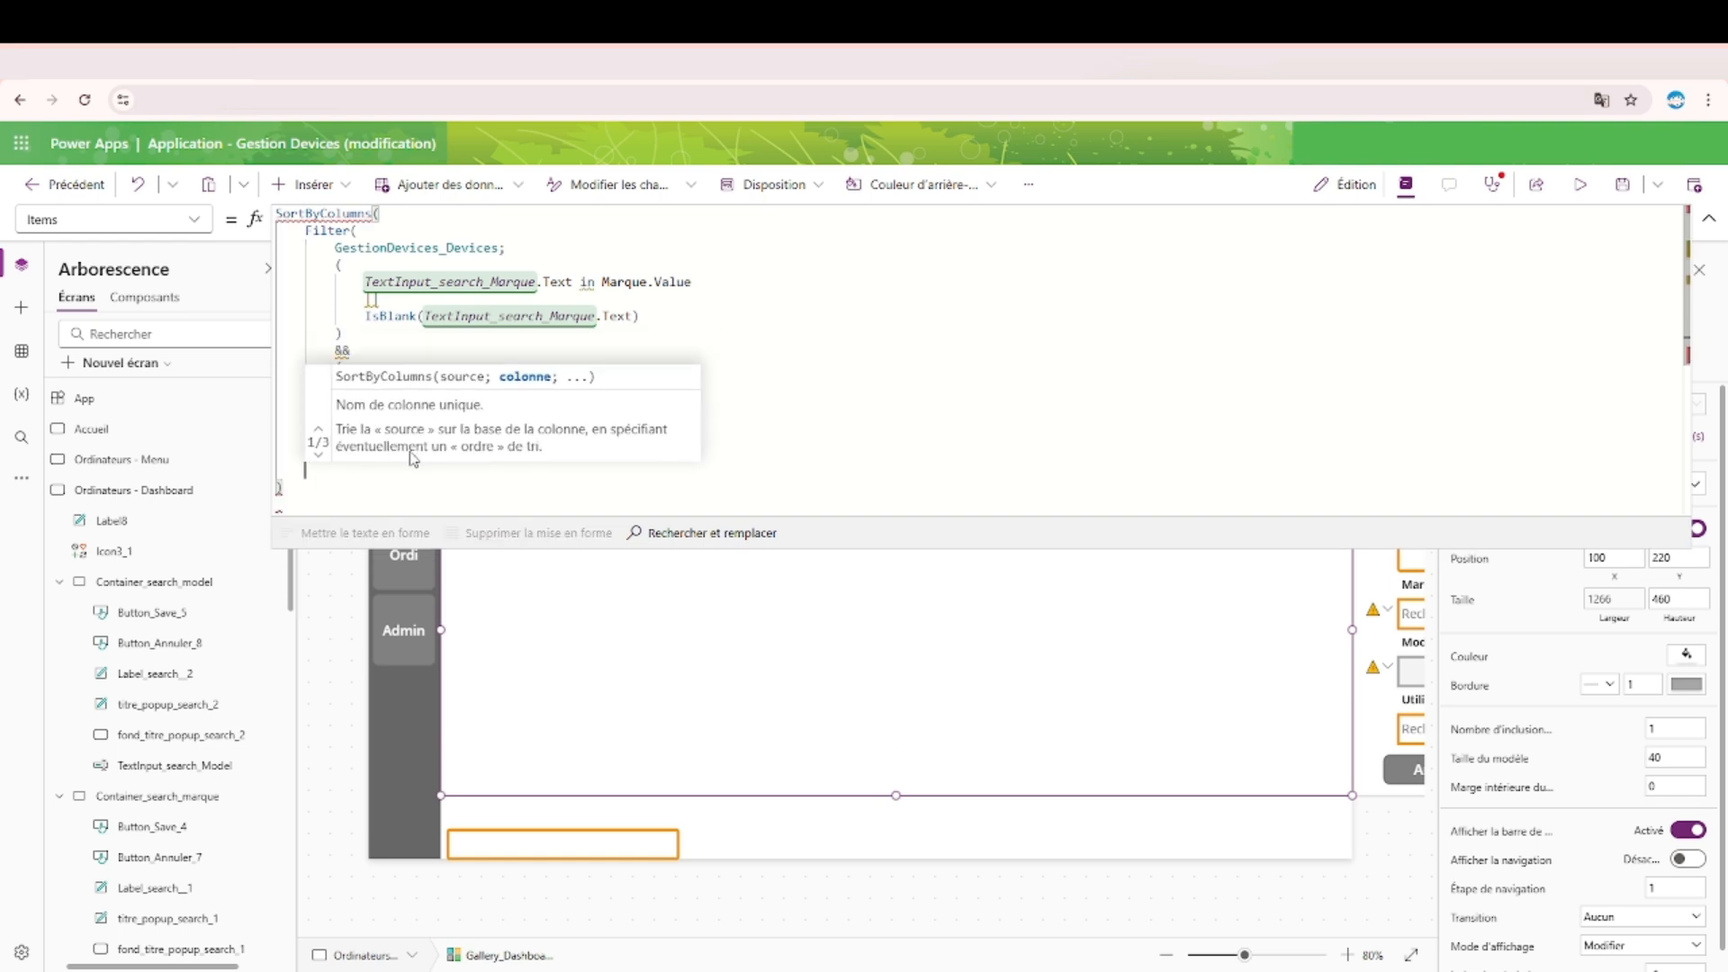
# Enter "ID"; as the sort column argument of SortByColumns.
pyautogui.click(882, 313)
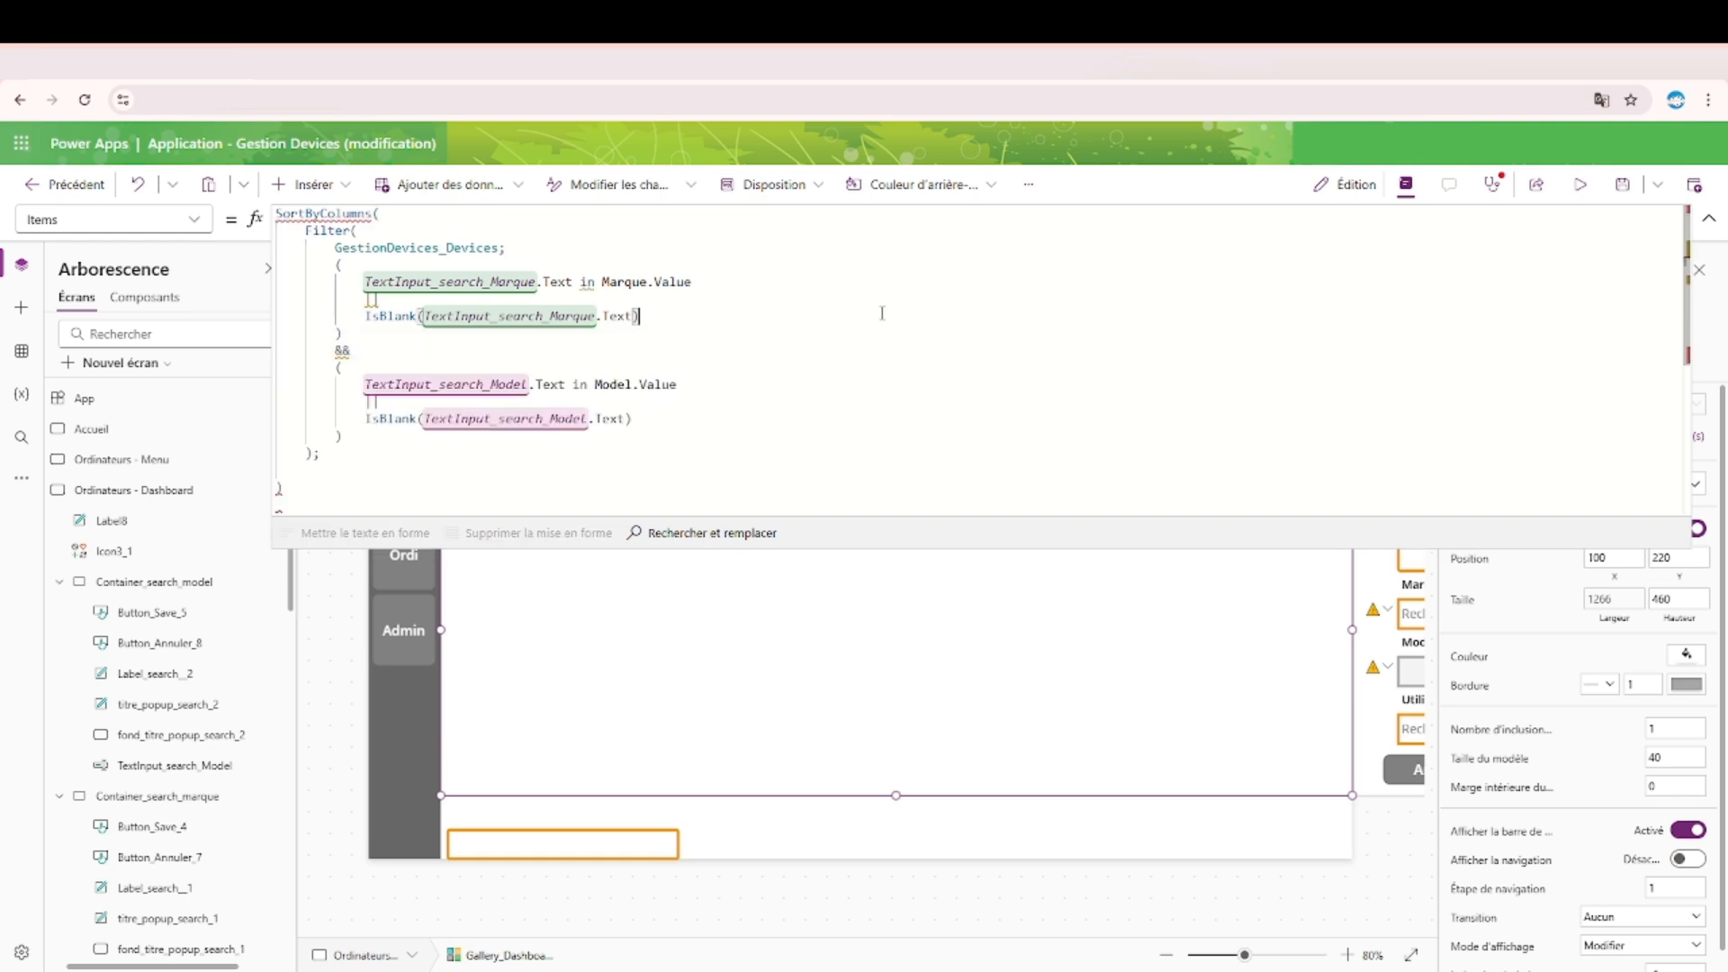
pyautogui.click(443, 470)
pyautogui.write('"')
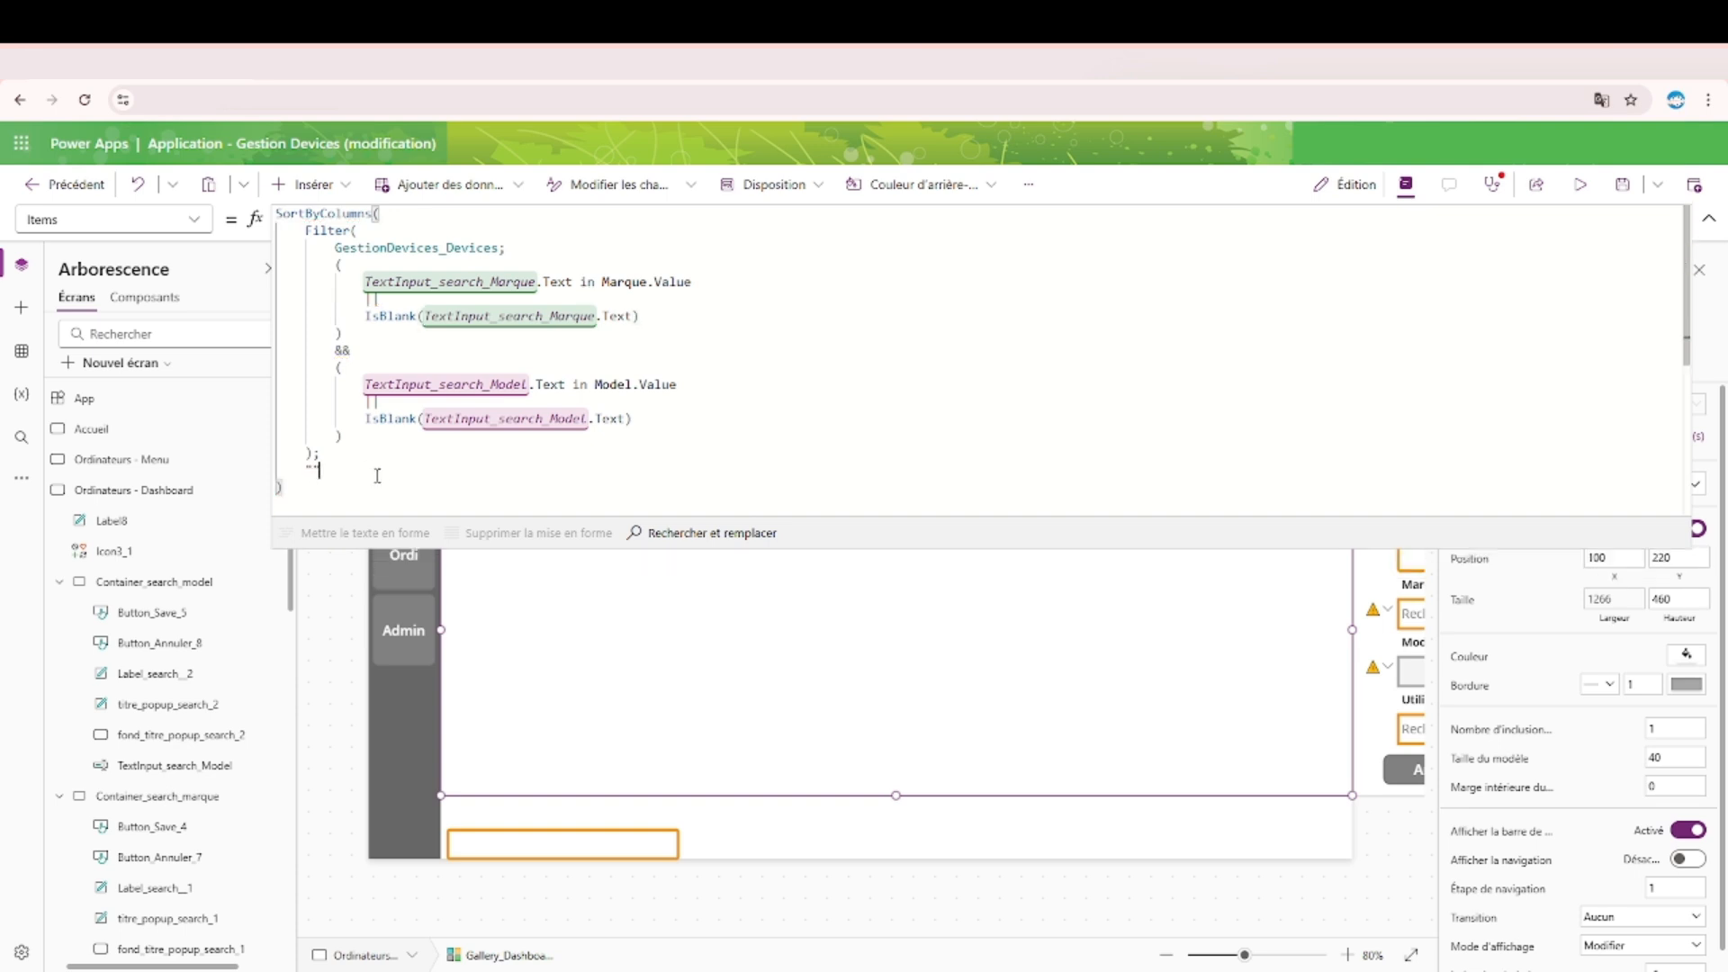
pyautogui.write('ID')
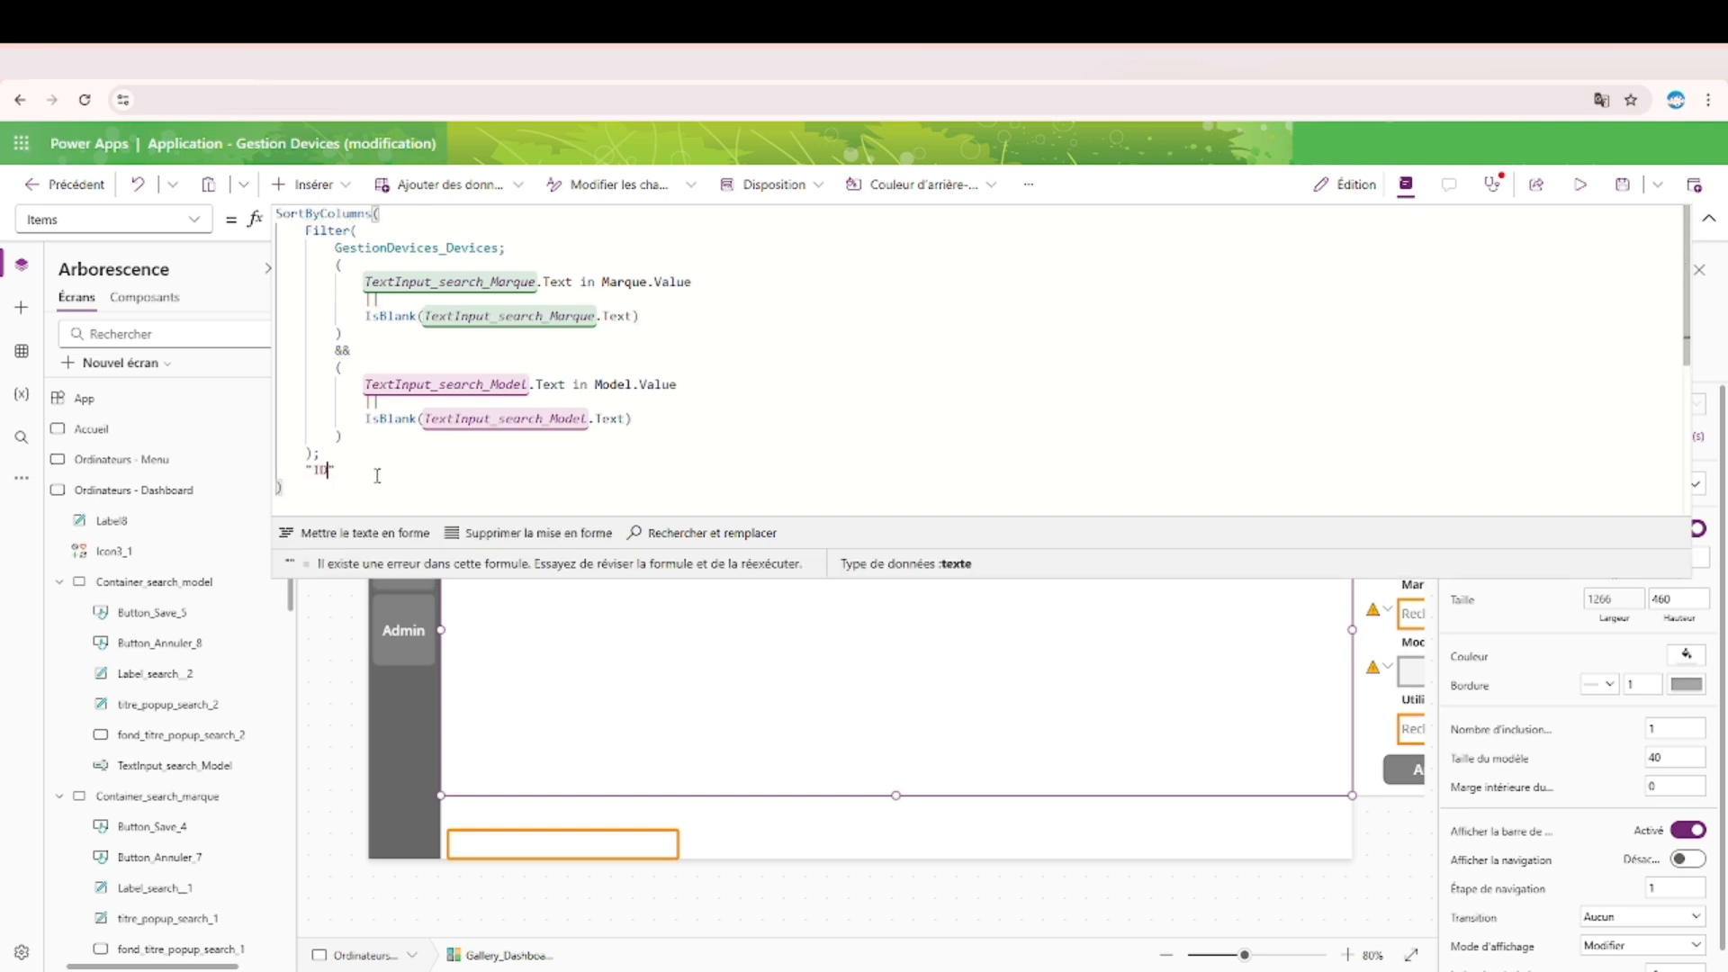
pyautogui.write('"')
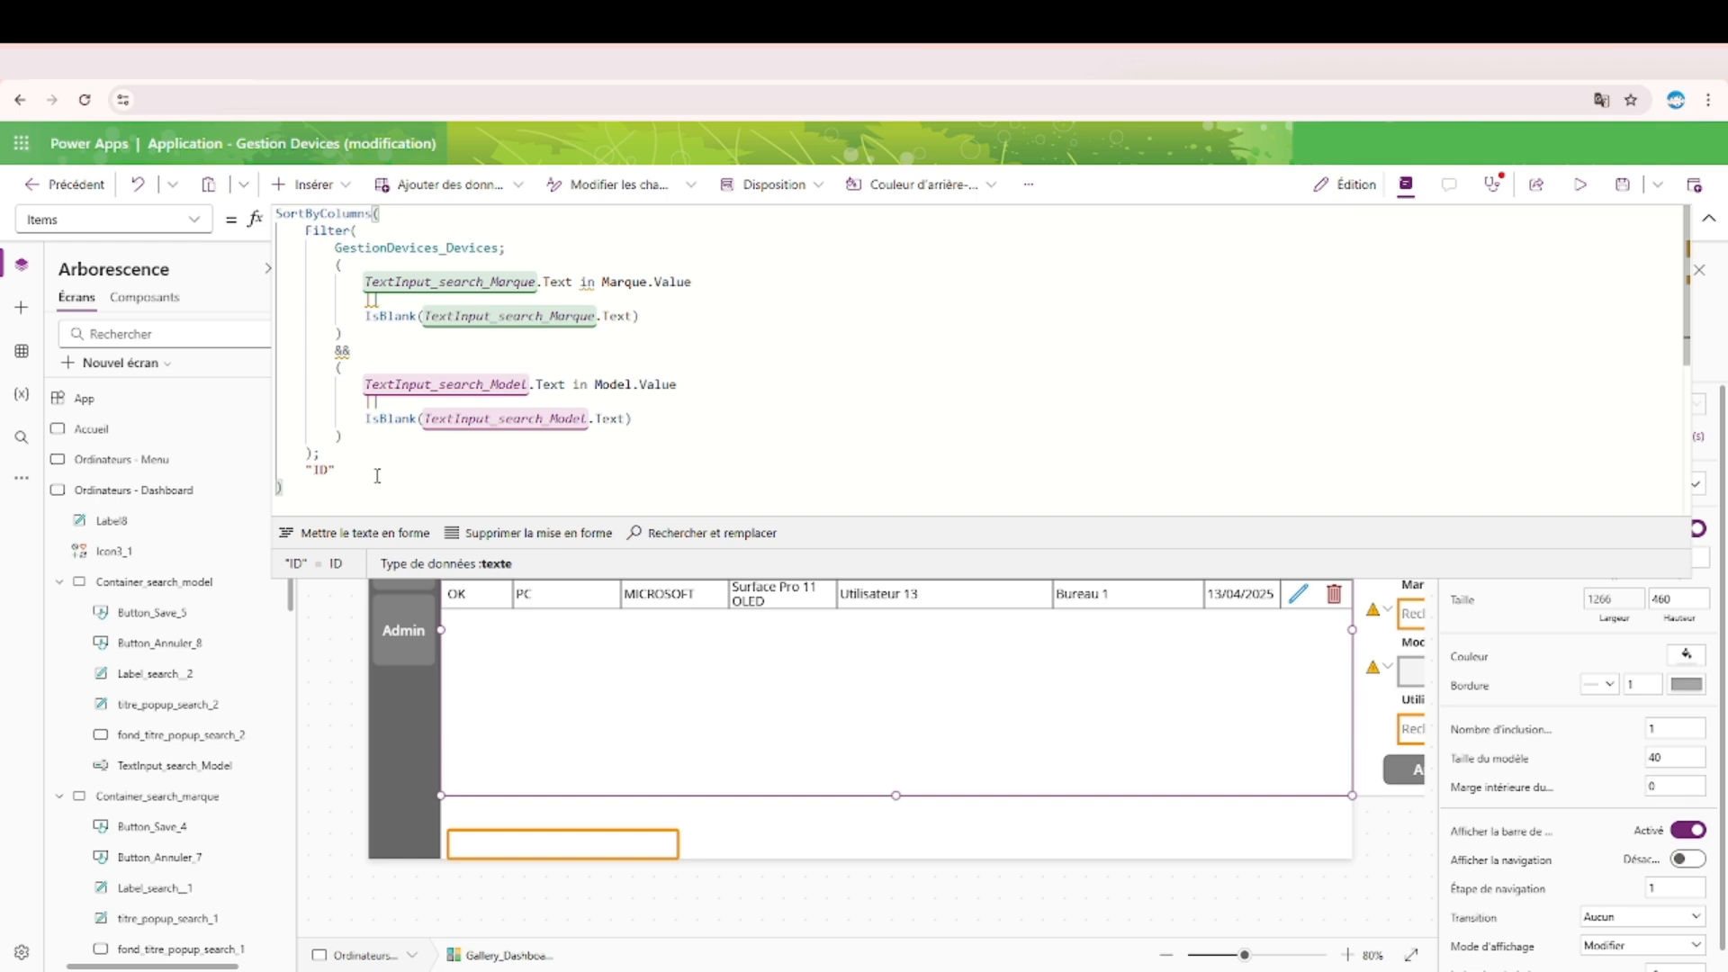
pyautogui.write(';')
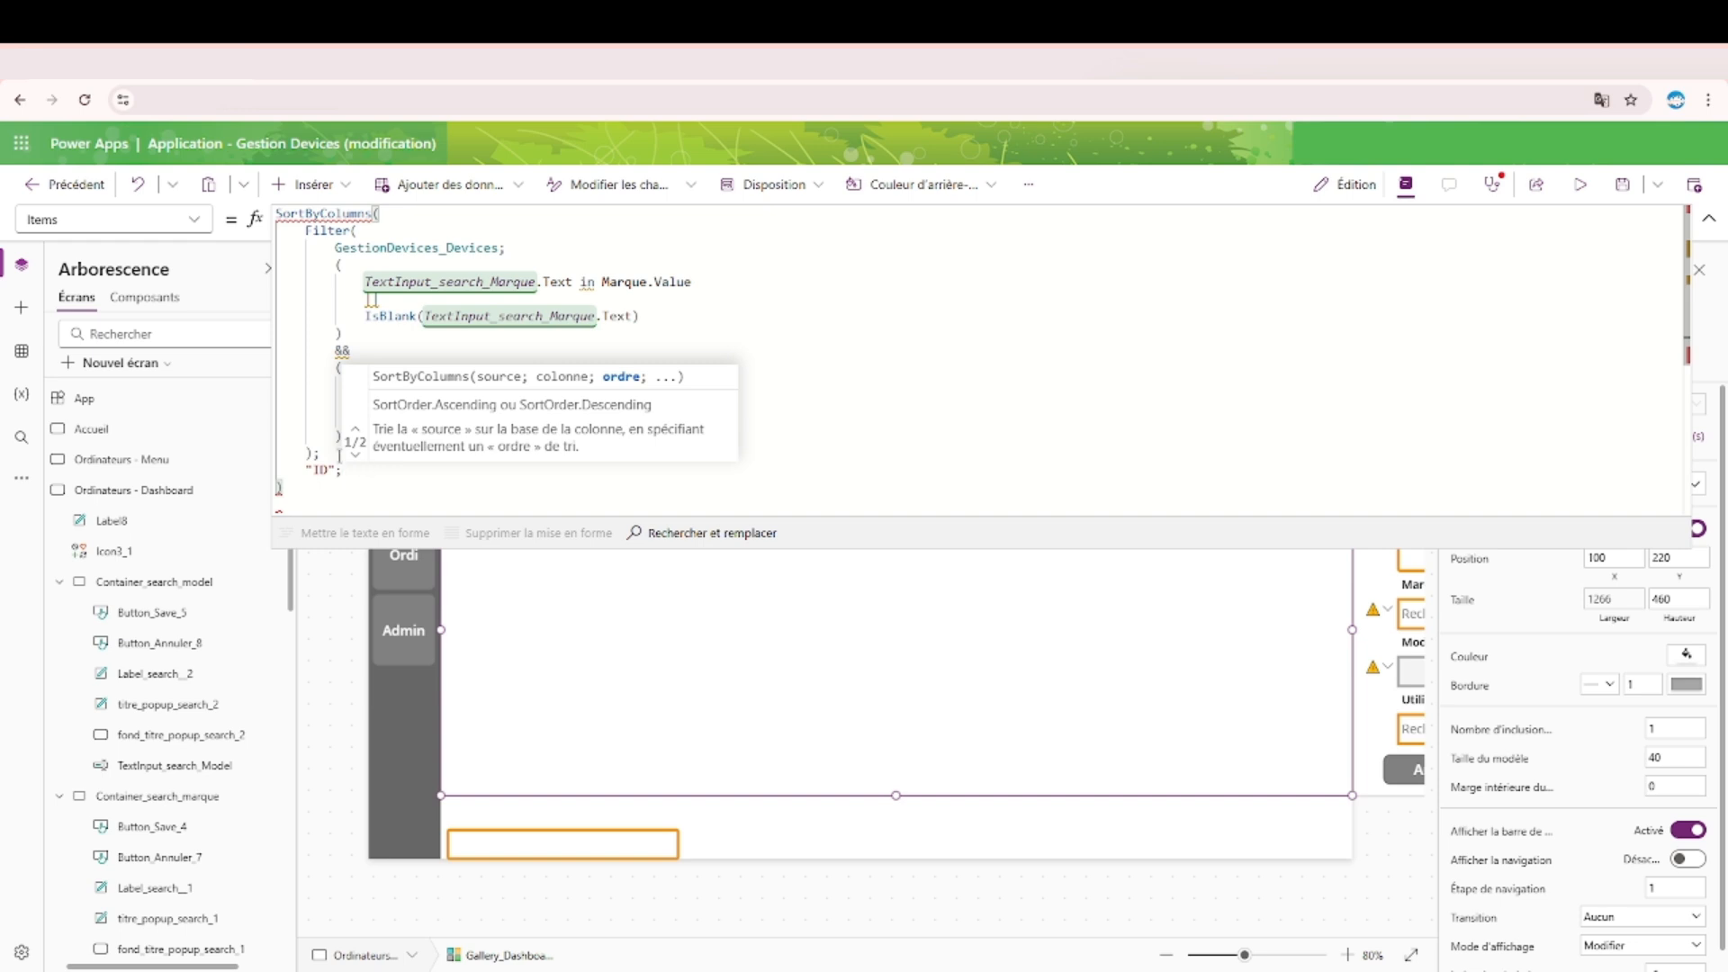
# Append UpdateContext({order: false}) to the OnVisible formula of the Ordinateurs - Dashboard screen.
pyautogui.click(177, 501)
pyautogui.click(607, 270)
pyautogui.write(';;')
pyautogui.press('Return')
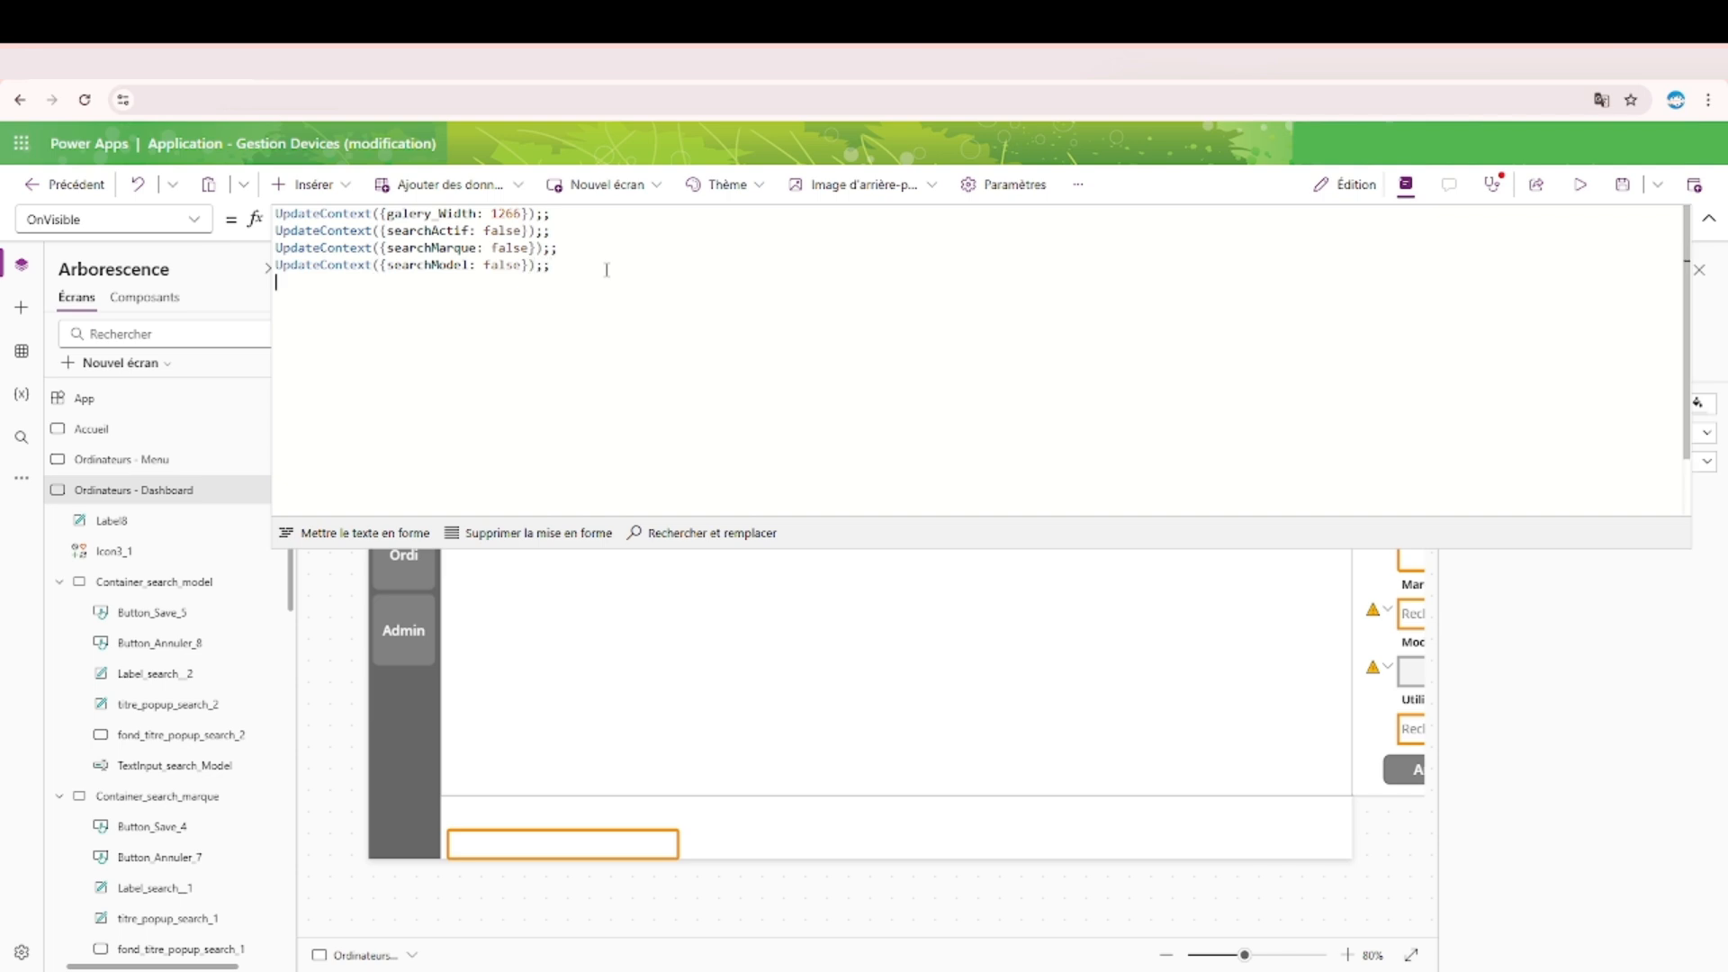
pyautogui.write('UpdateContext(')
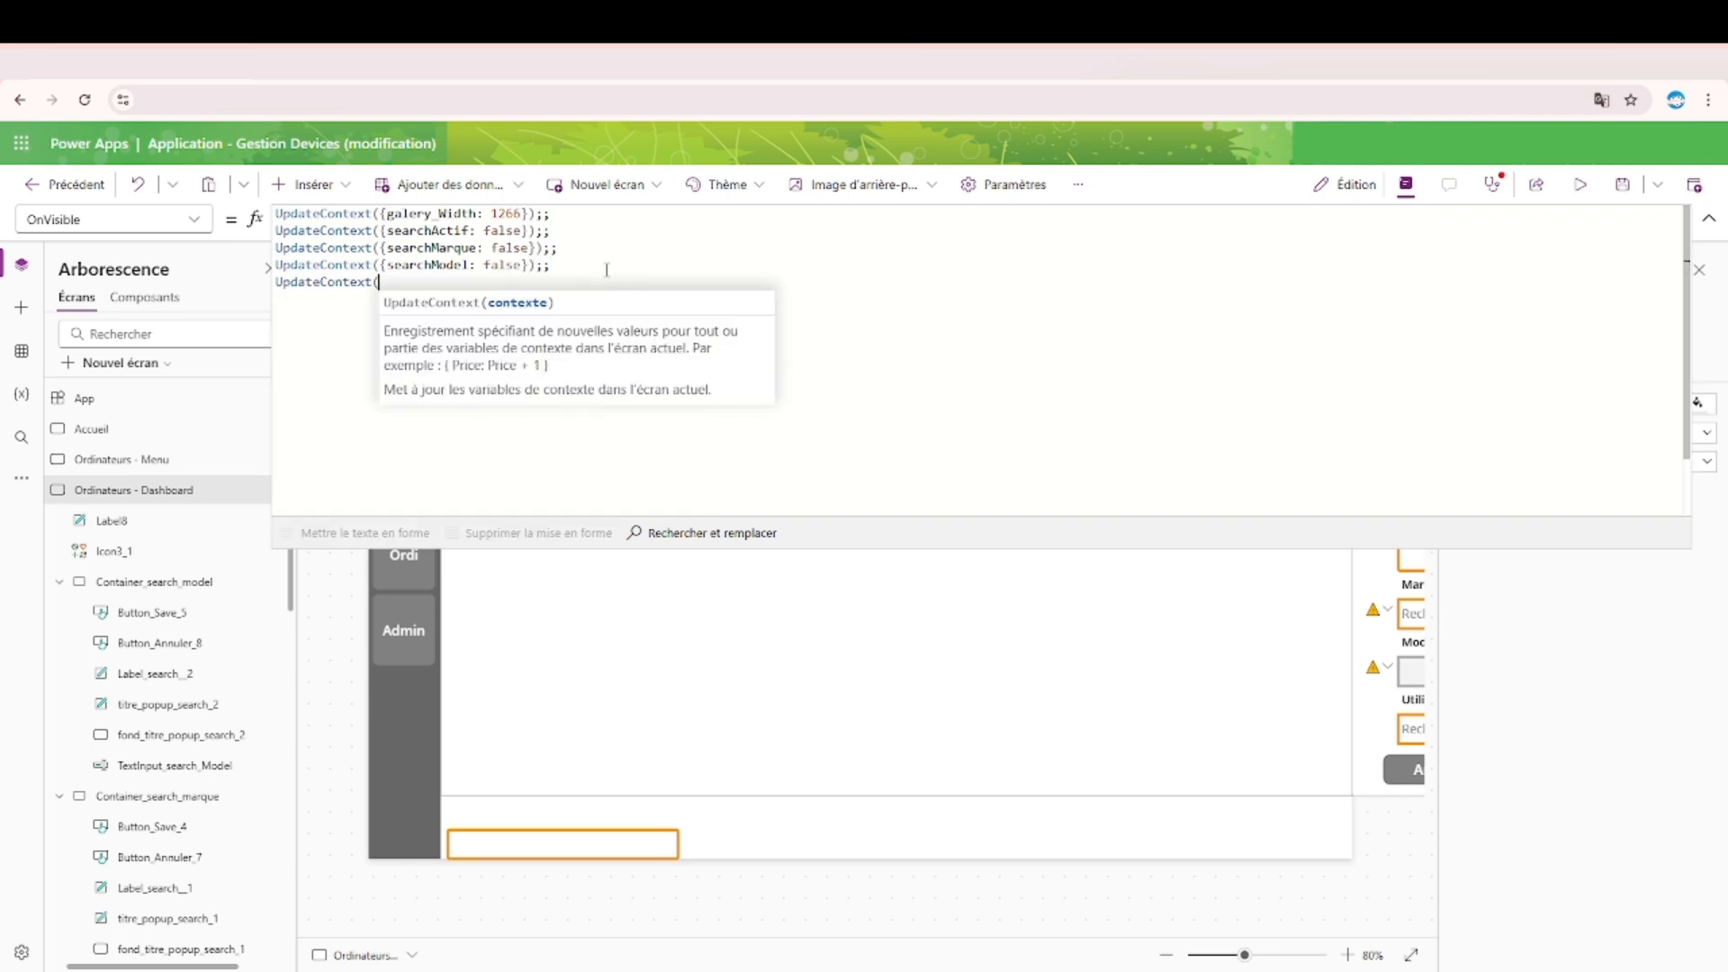
pyautogui.write('{')
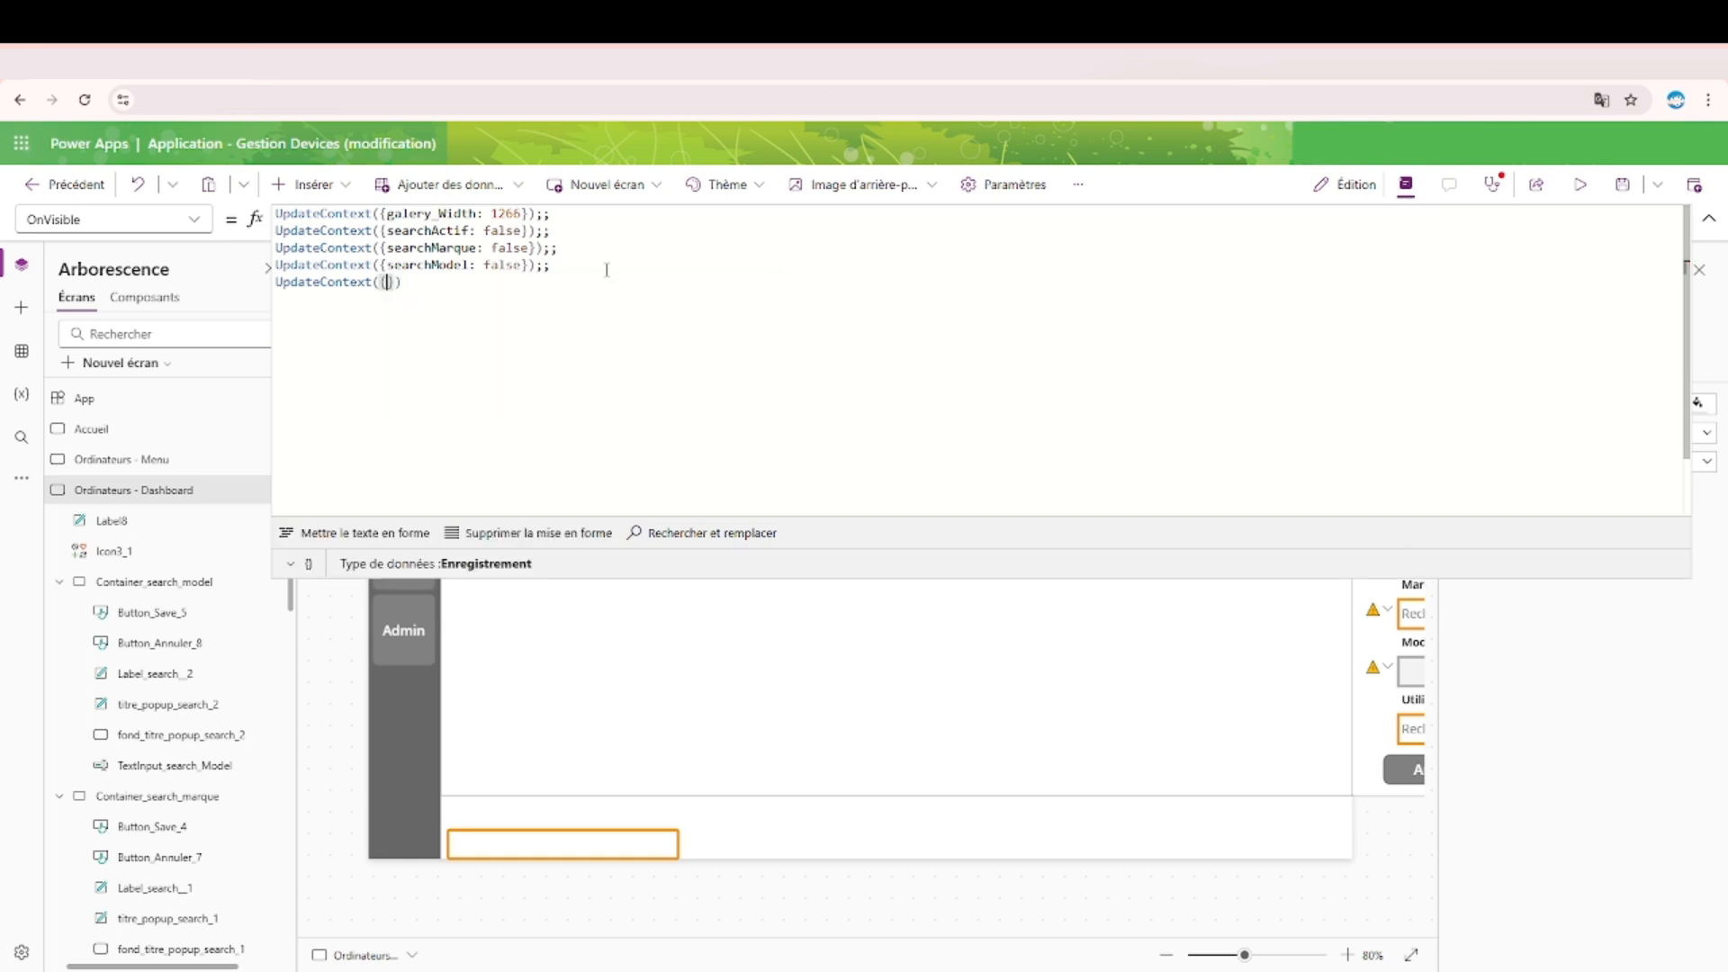
pyautogui.write('order')
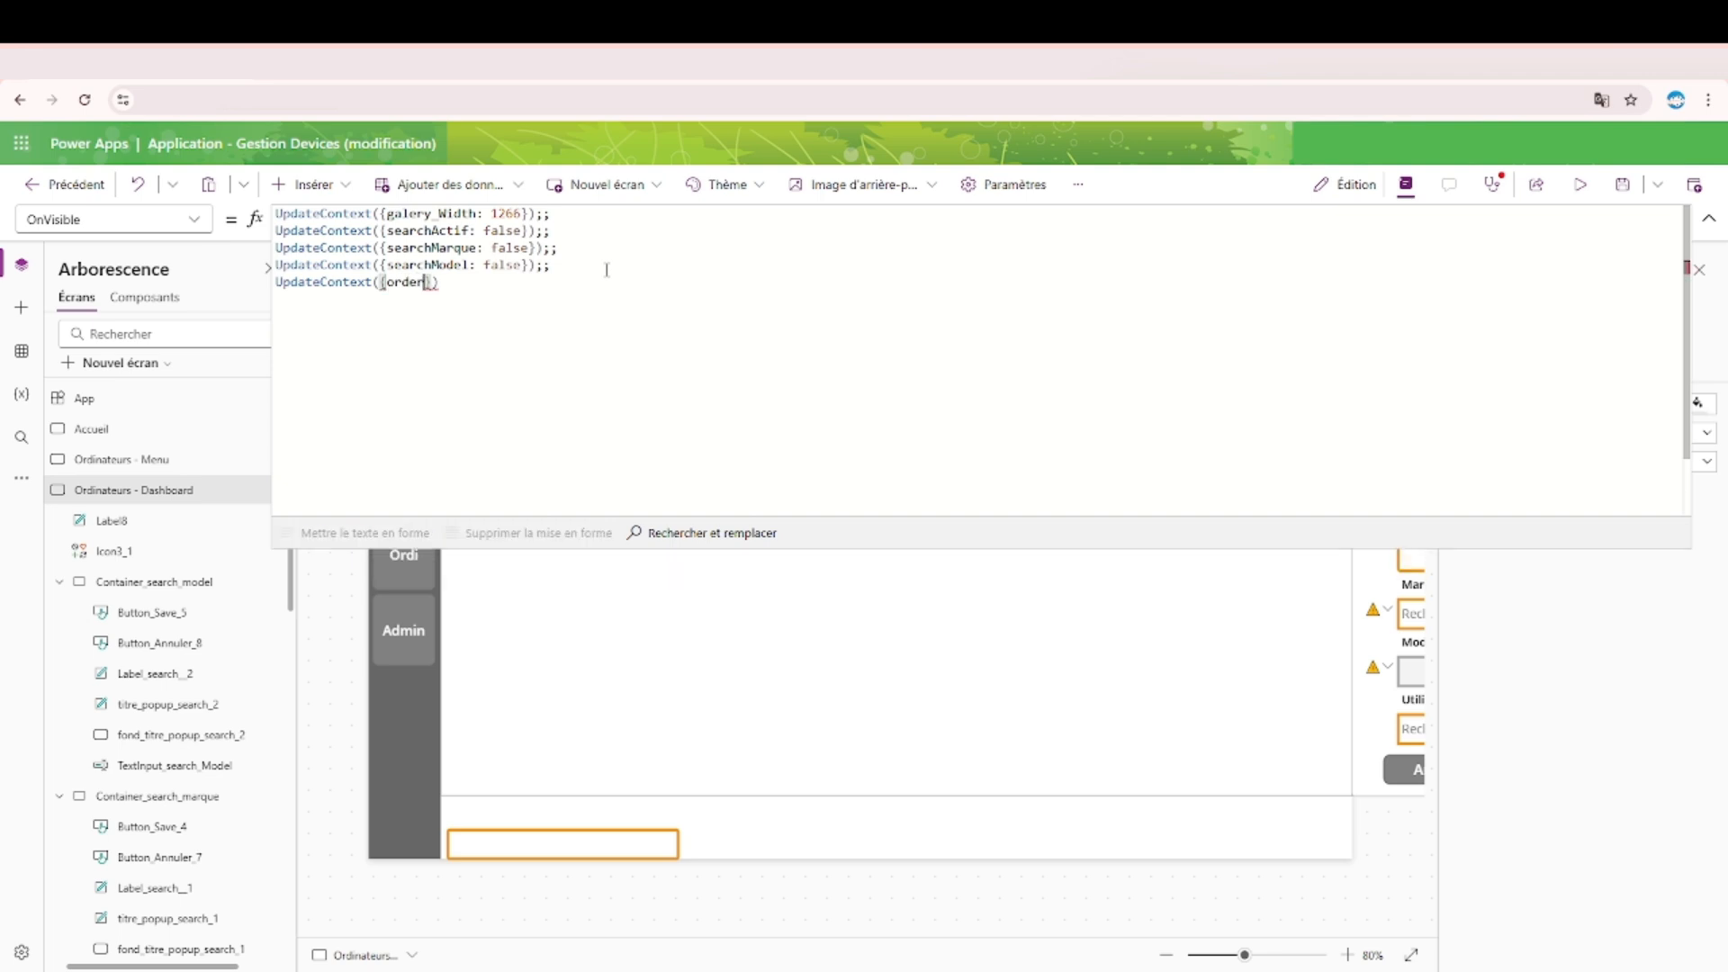
pyautogui.write(': false')
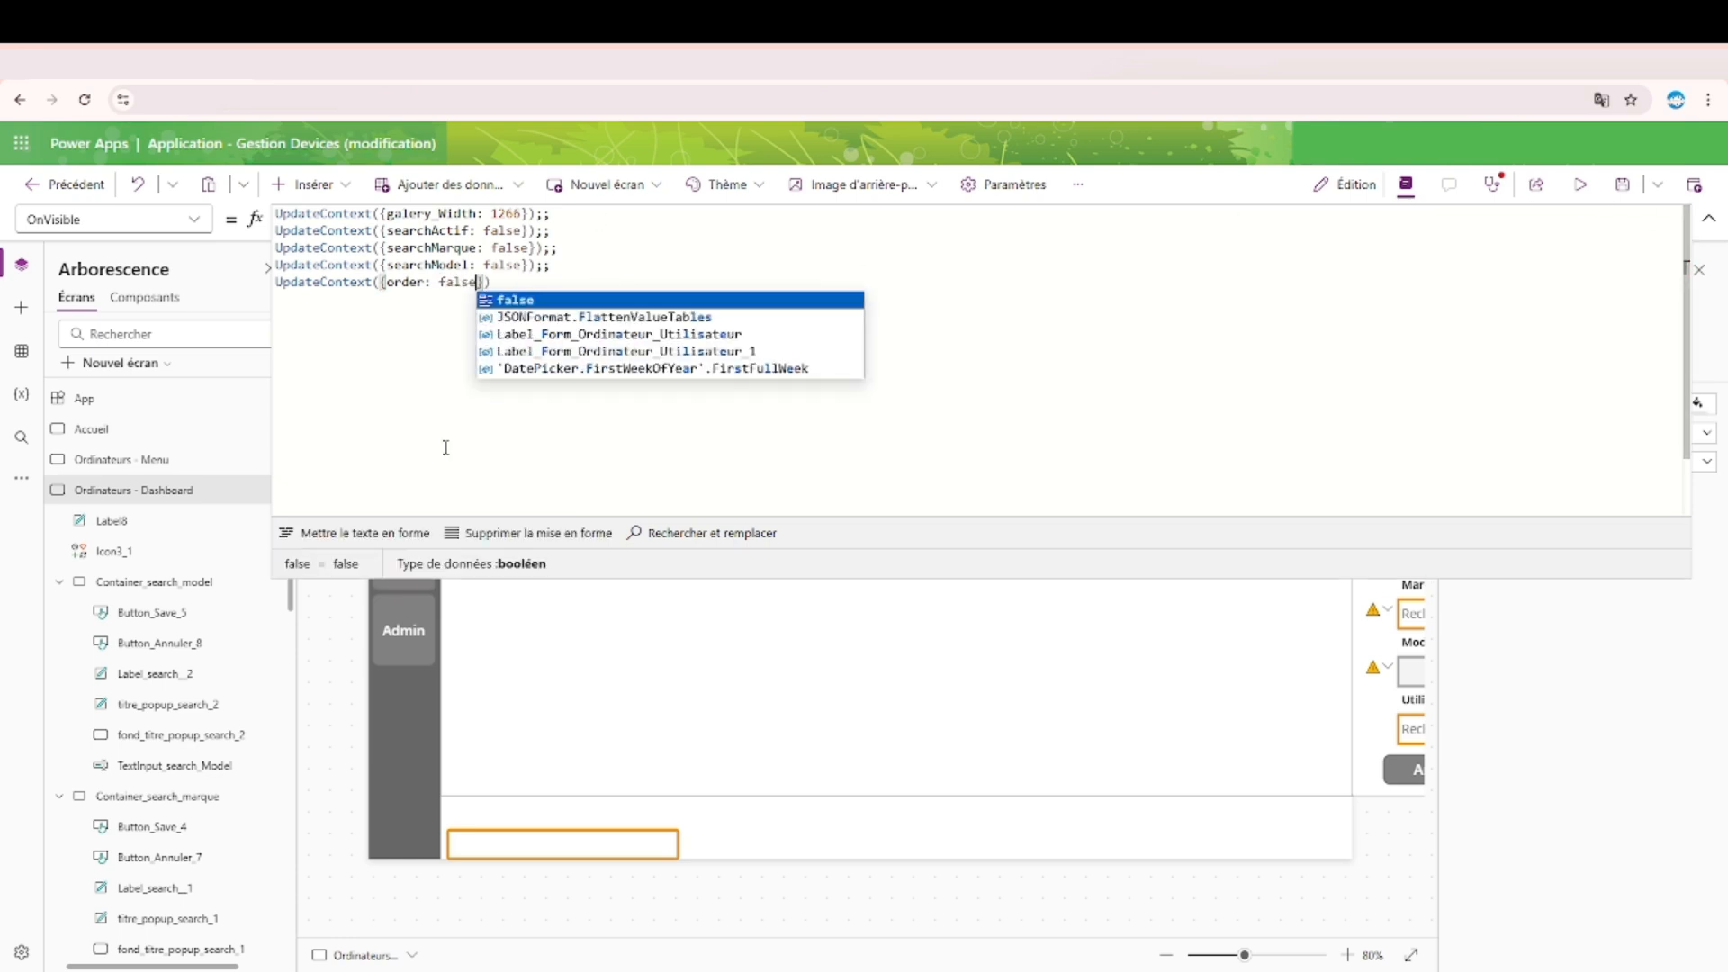
pyautogui.click(216, 461)
pyautogui.click(207, 490)
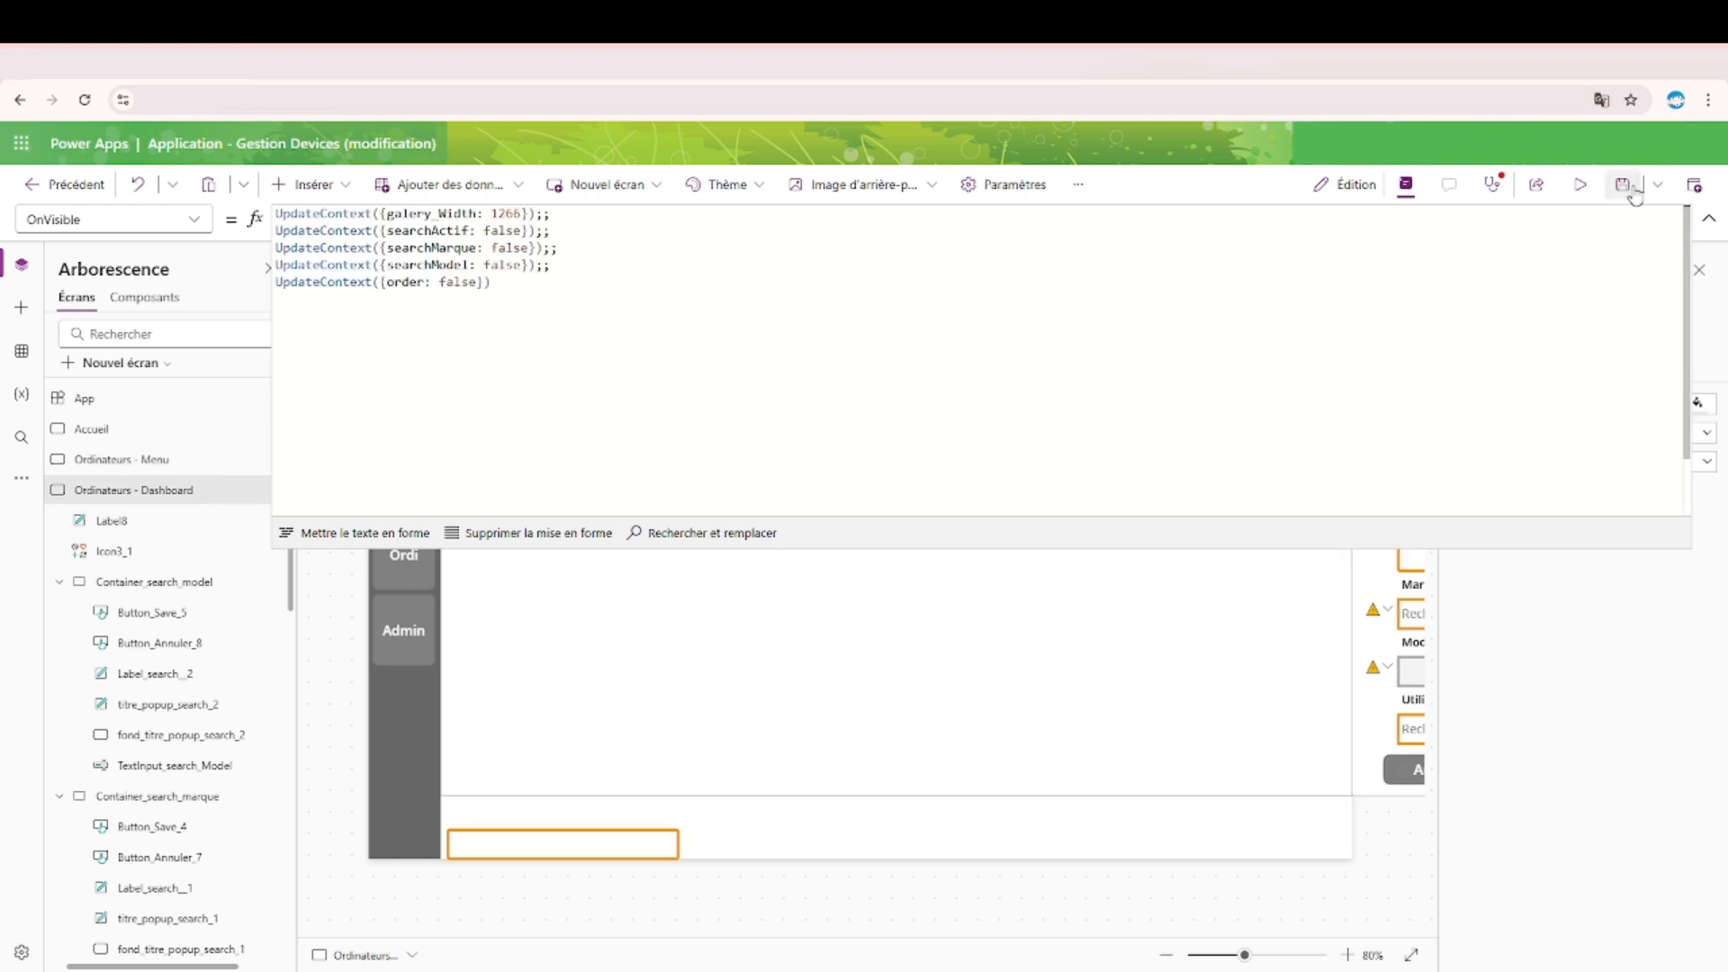
pyautogui.click(1706, 220)
# In the dashboard gallery's Items formula, start an If with order as its condition on a new line after the "ID"; argument.
pyautogui.click(1018, 618)
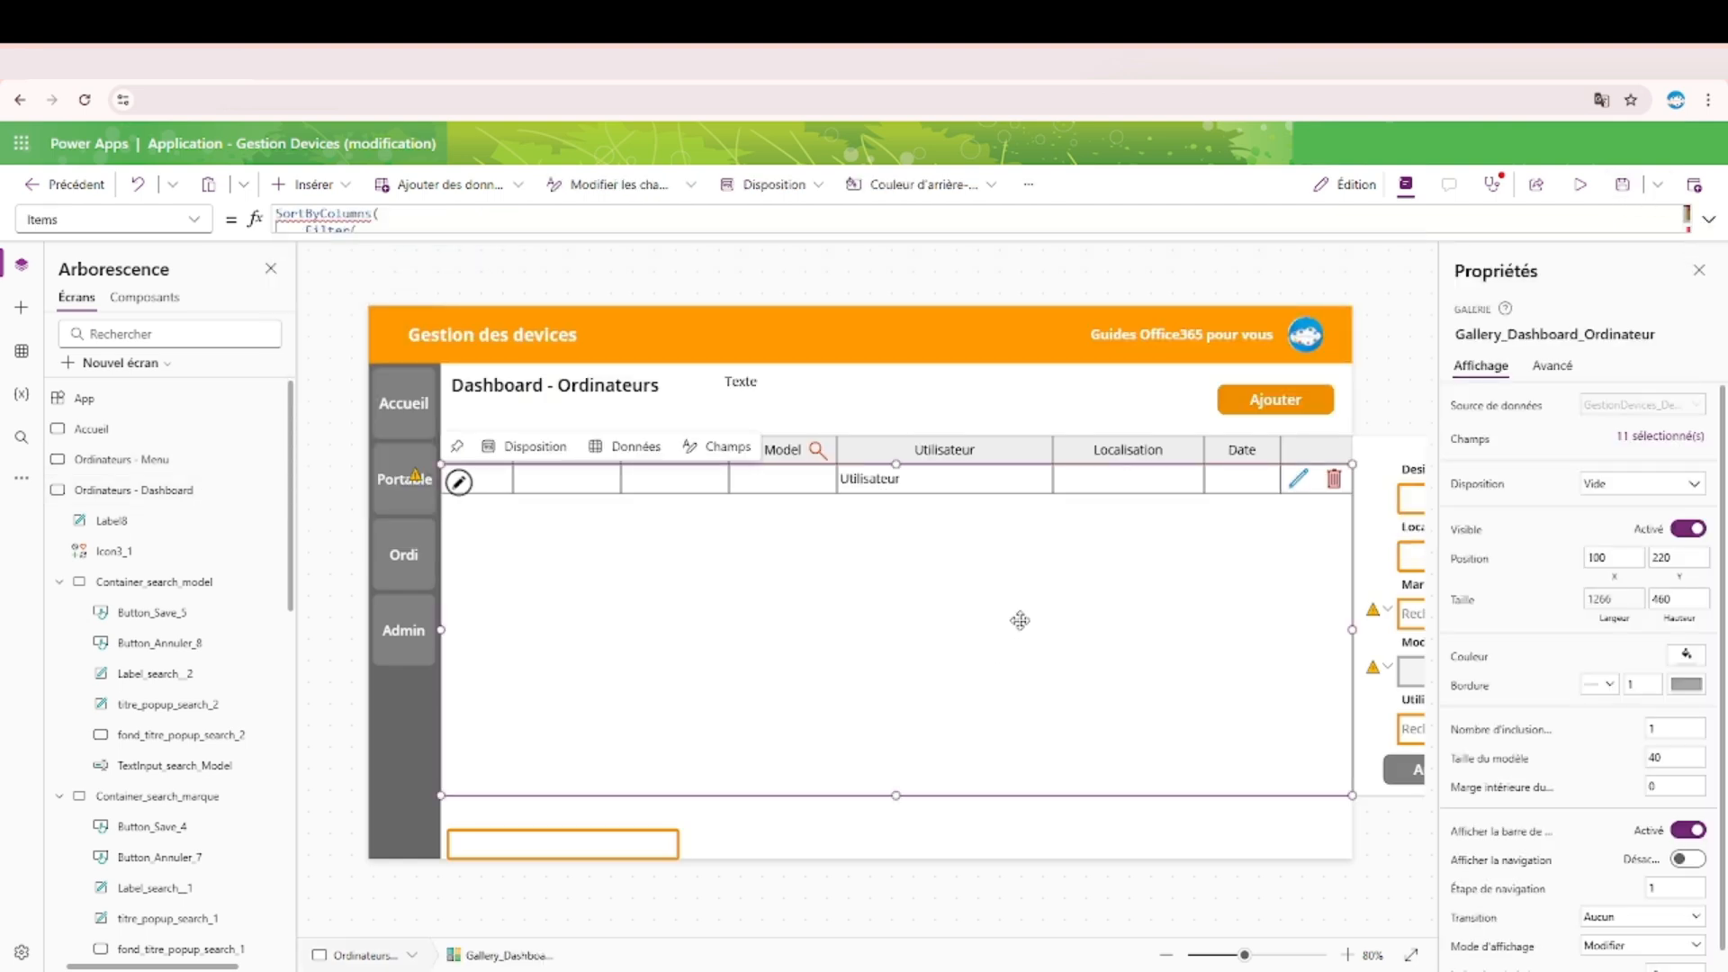
pyautogui.click(1709, 219)
pyautogui.scroll(-3, 346, 357)
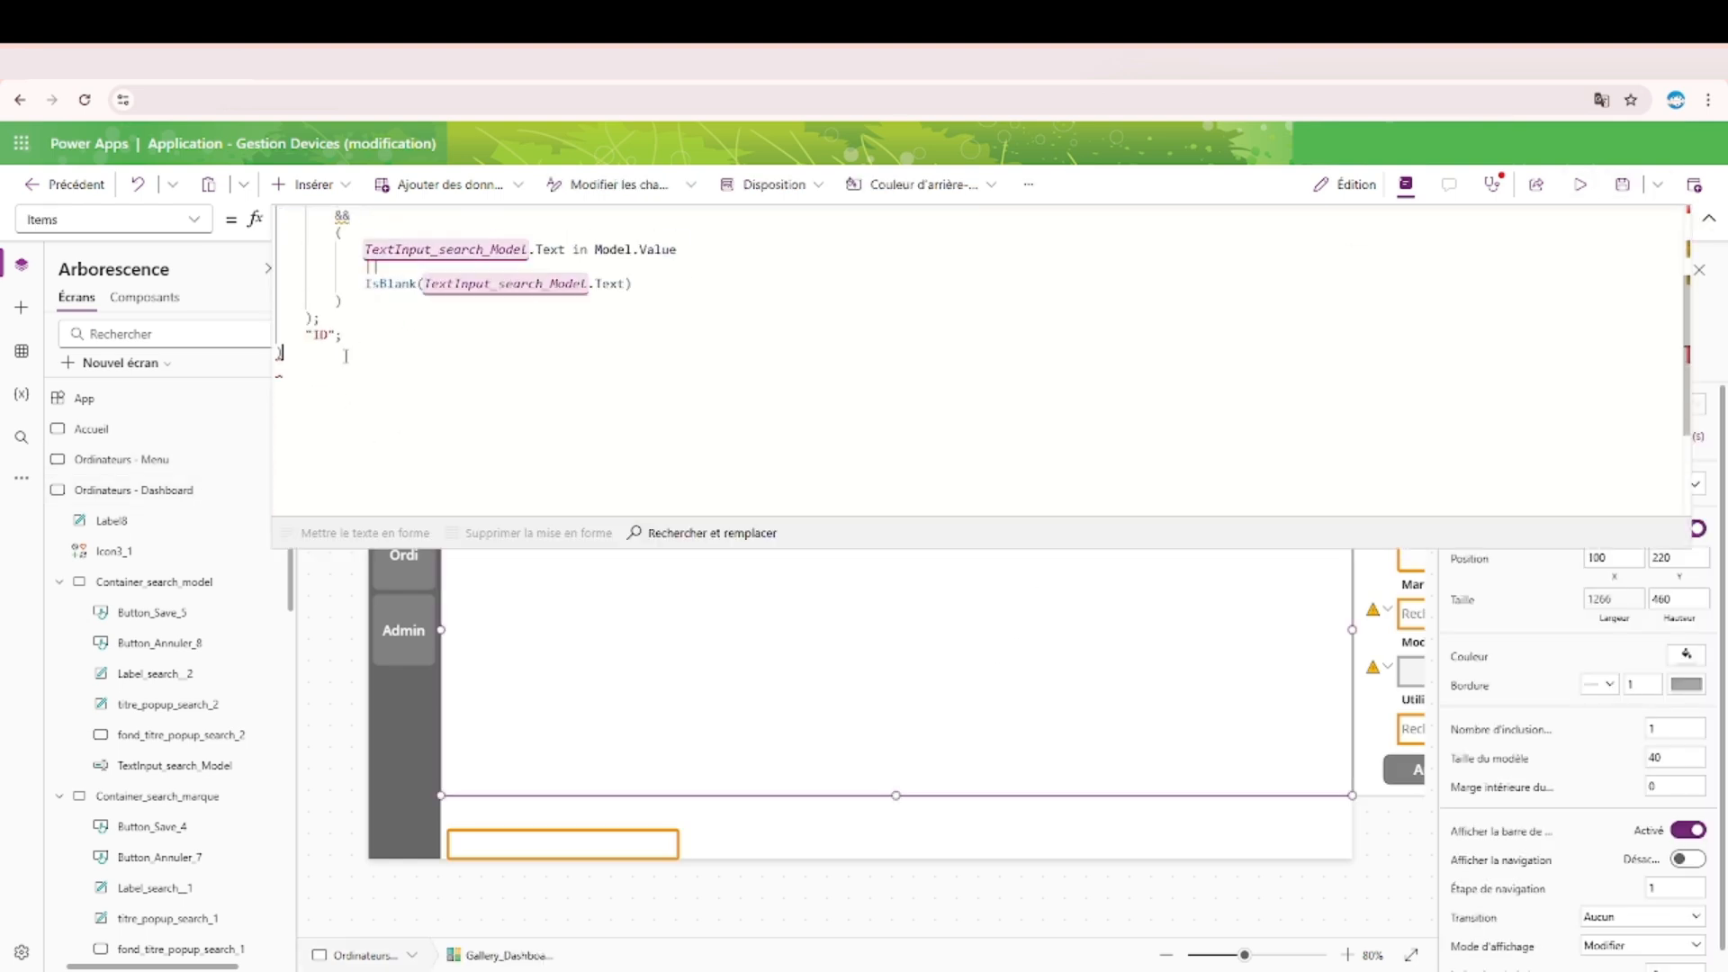
pyautogui.click(360, 333)
pyautogui.press('Return')
pyautogui.write('If(')
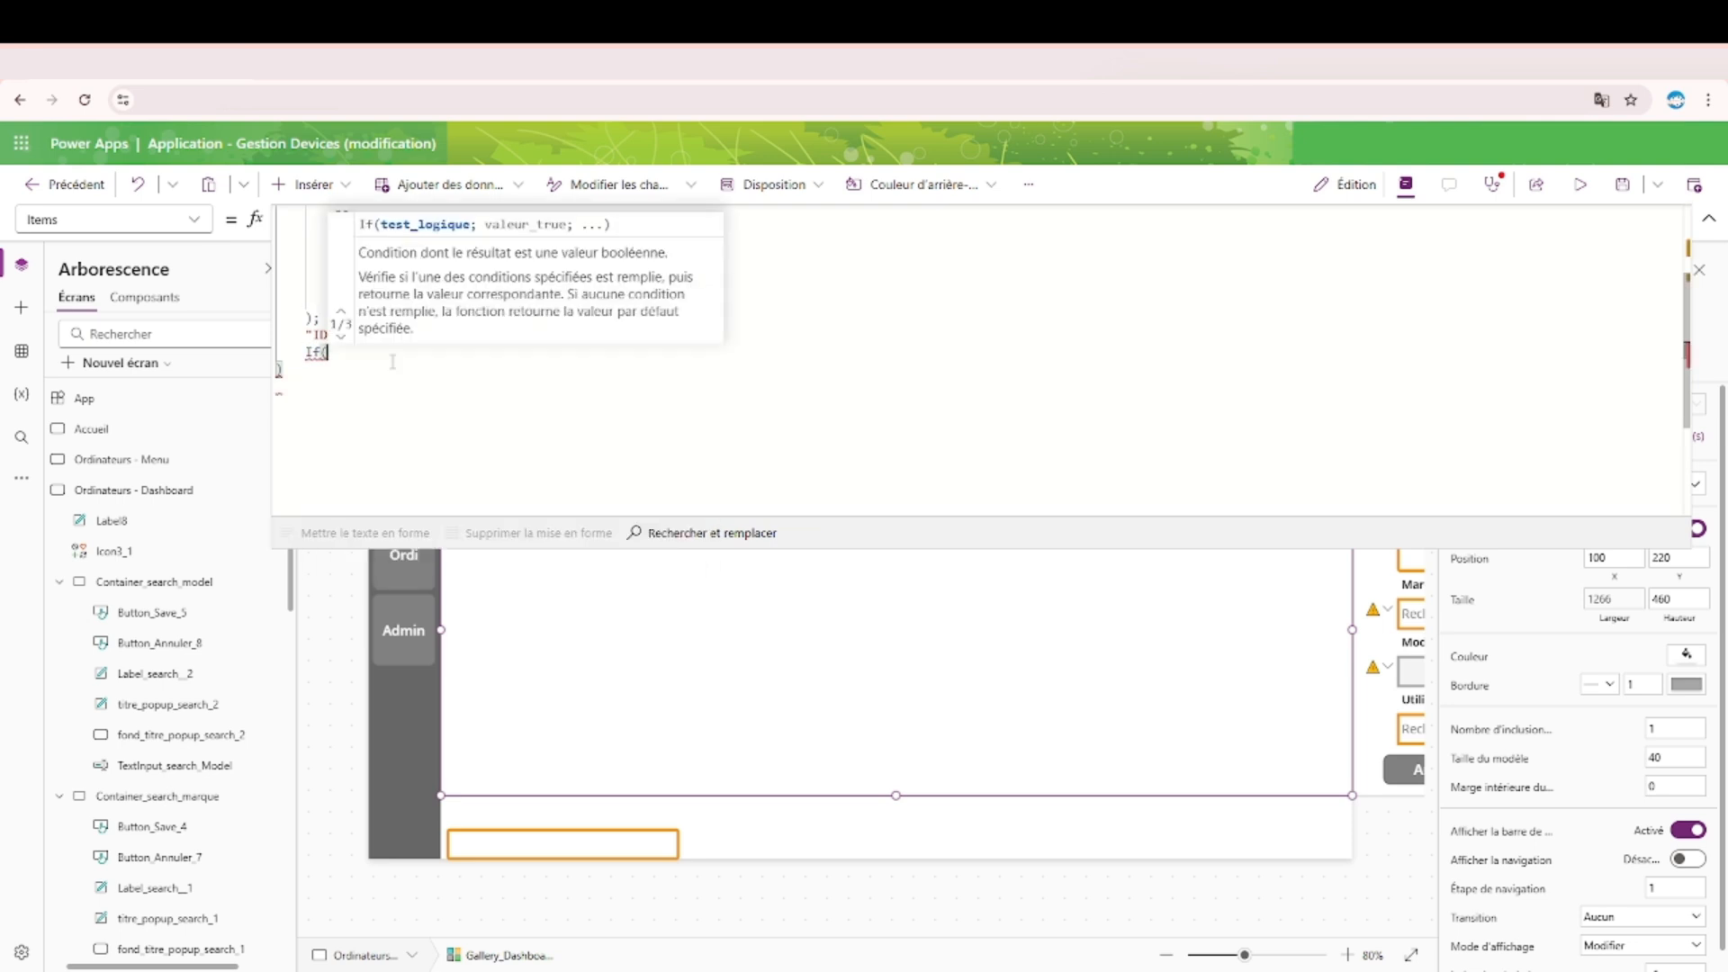
pyautogui.write('order')
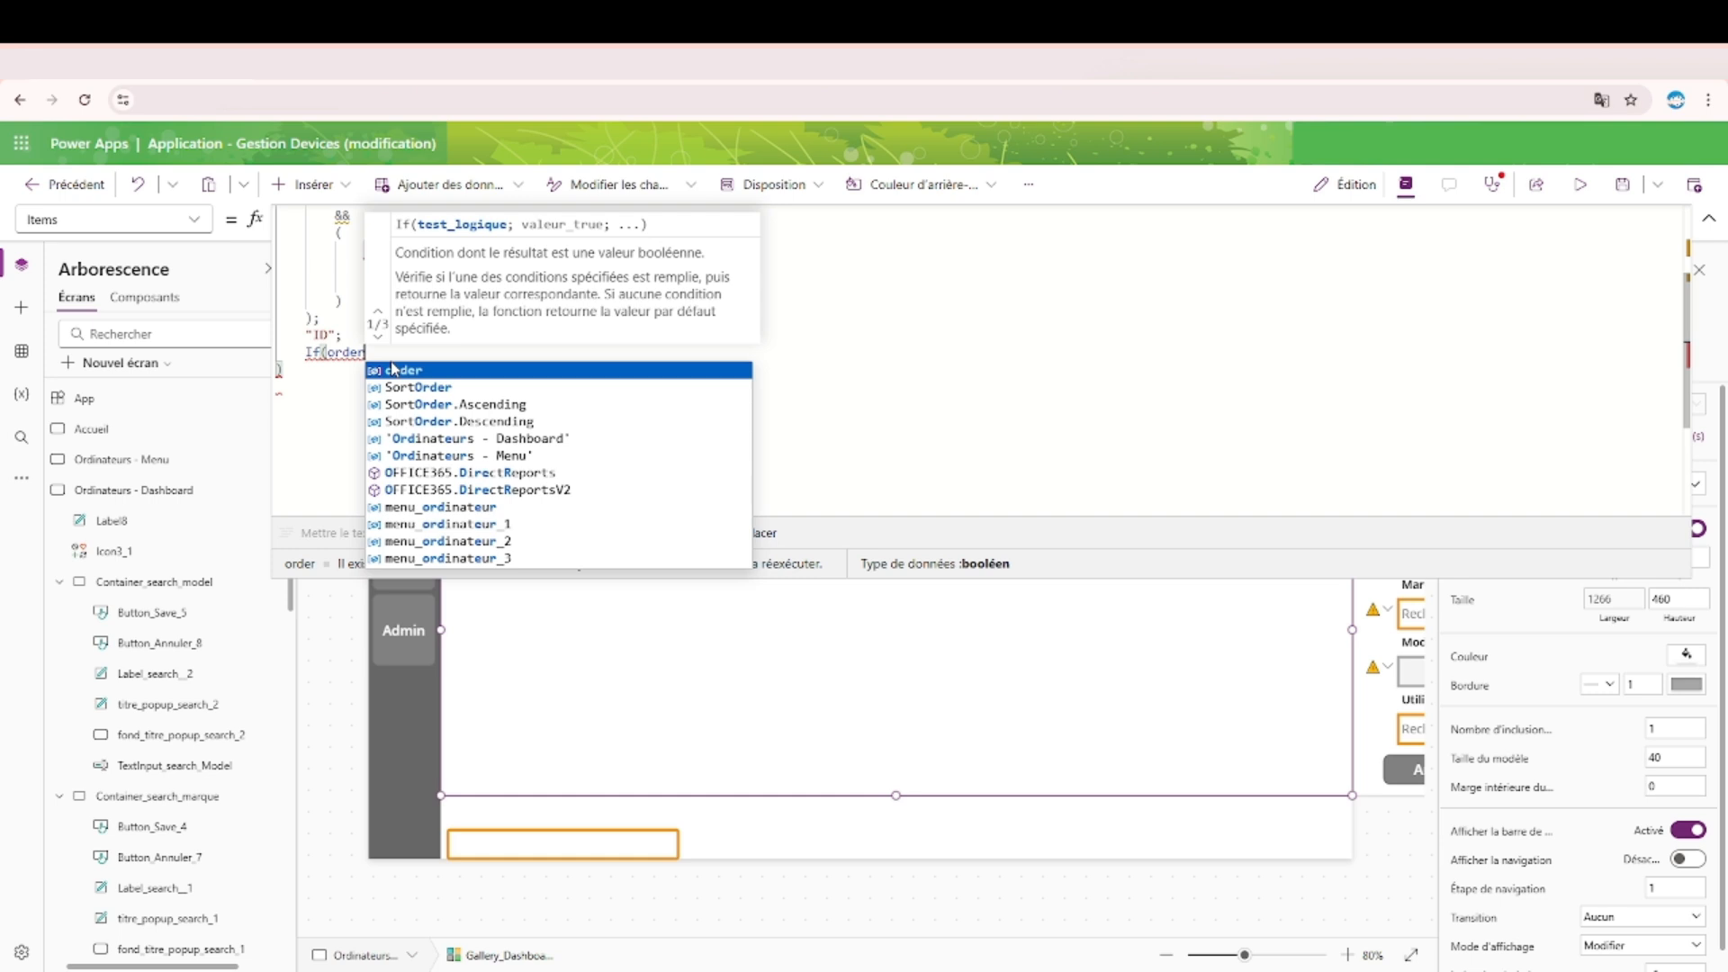
pyautogui.write(';')
pyautogui.press('Return')
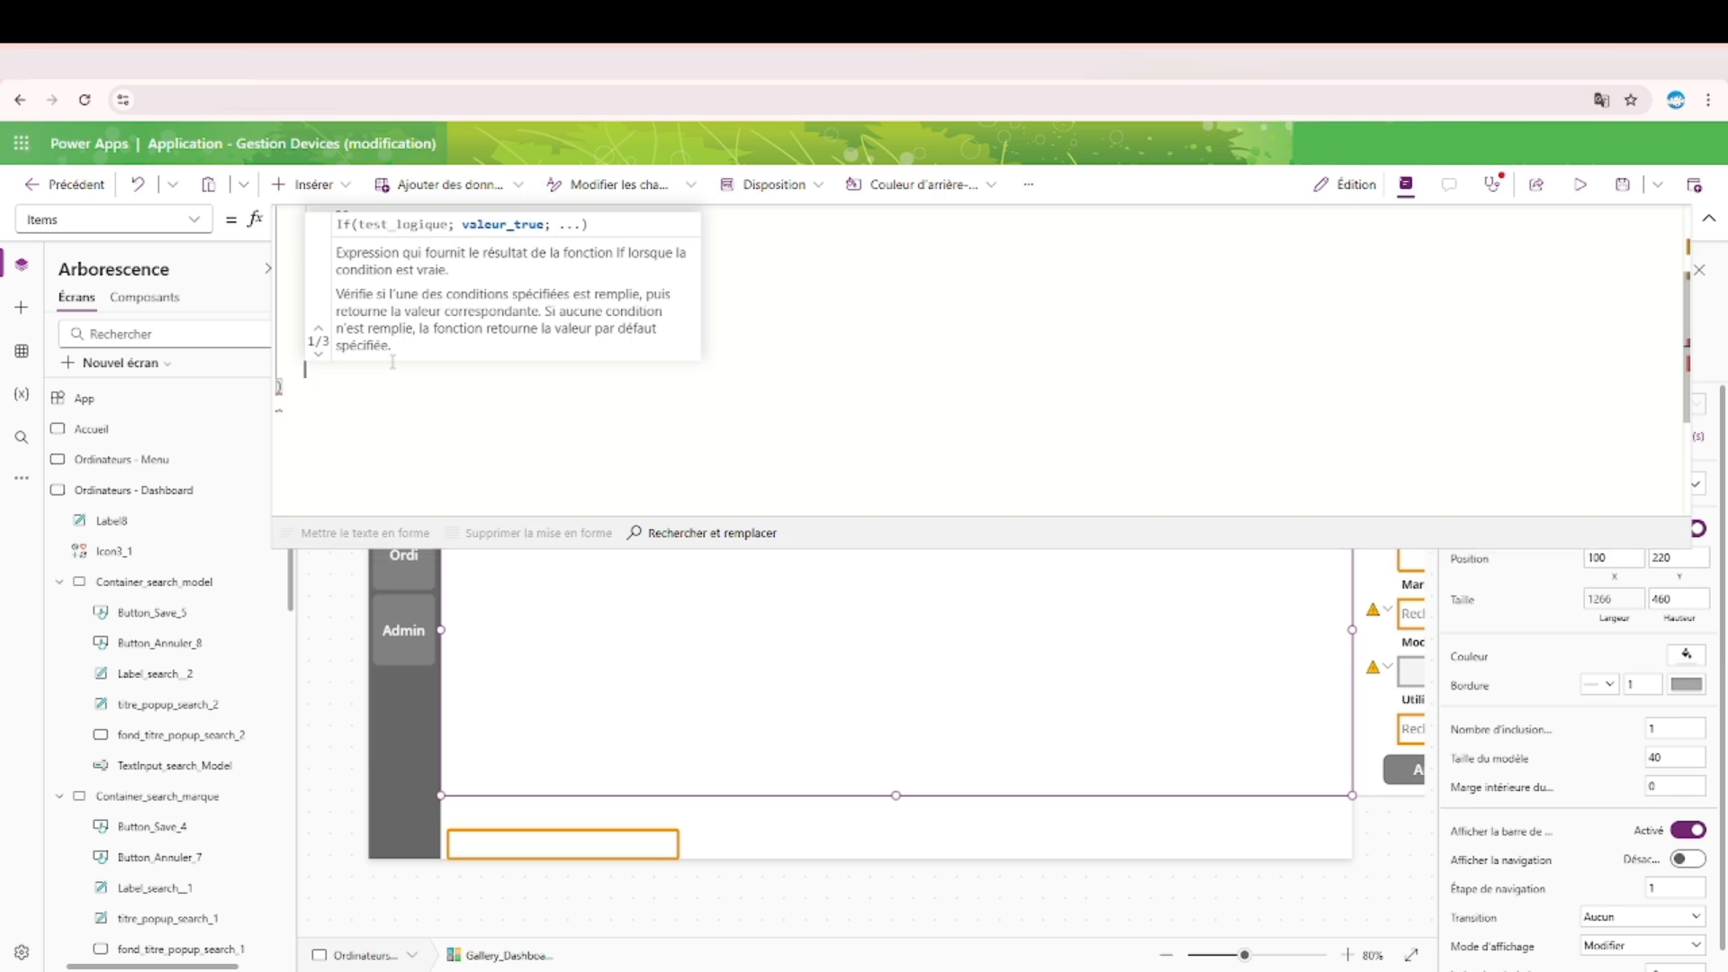
pyautogui.click(420, 356)
pyautogui.press('Return')
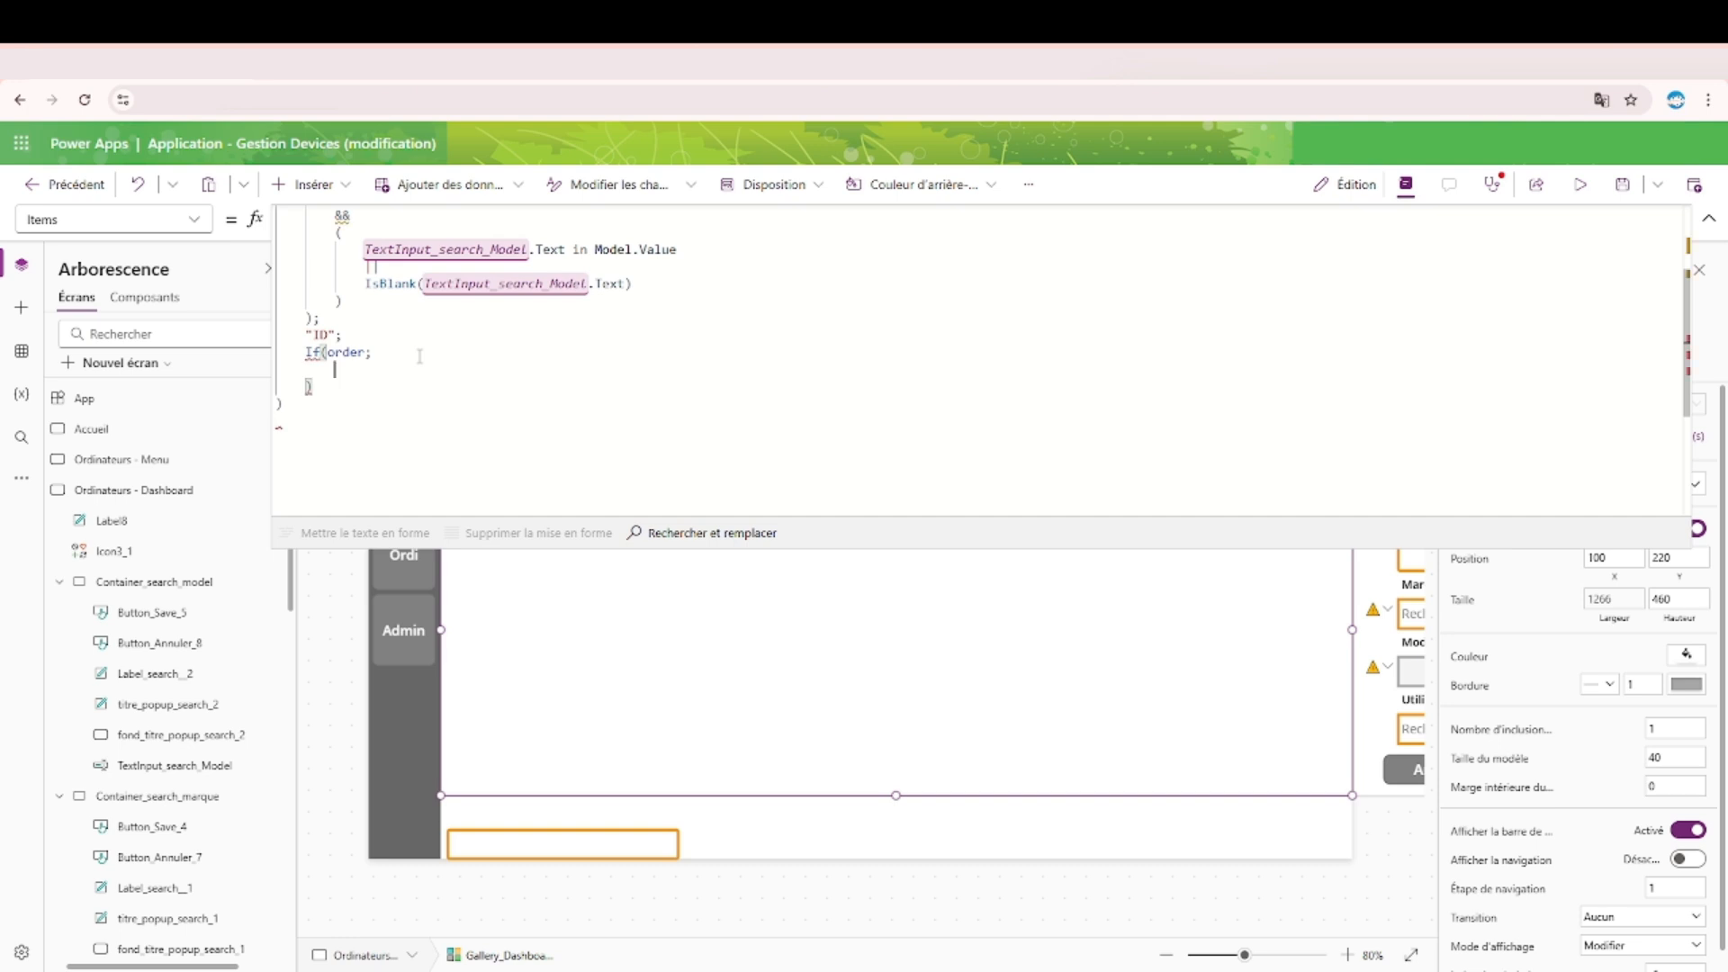
# Enter SortOrder.Descending; as the If function's true result, followed by a new line.
pyautogui.write('Sort')
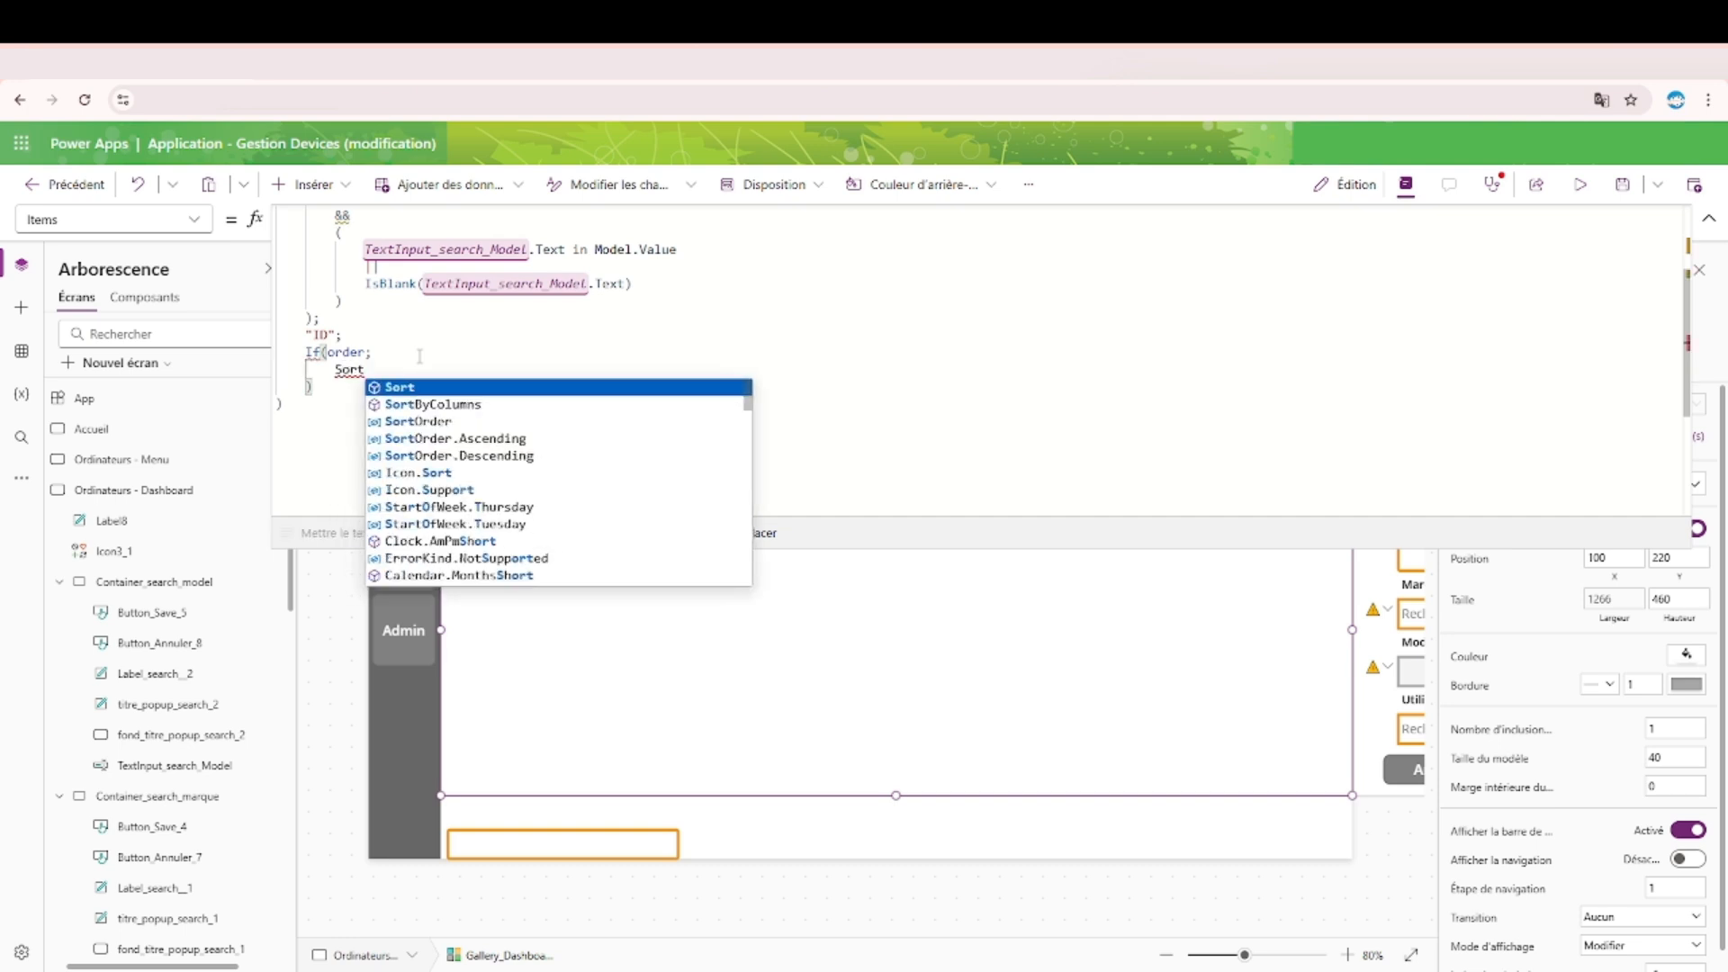
pyautogui.press('Down')
pyautogui.press('Down')
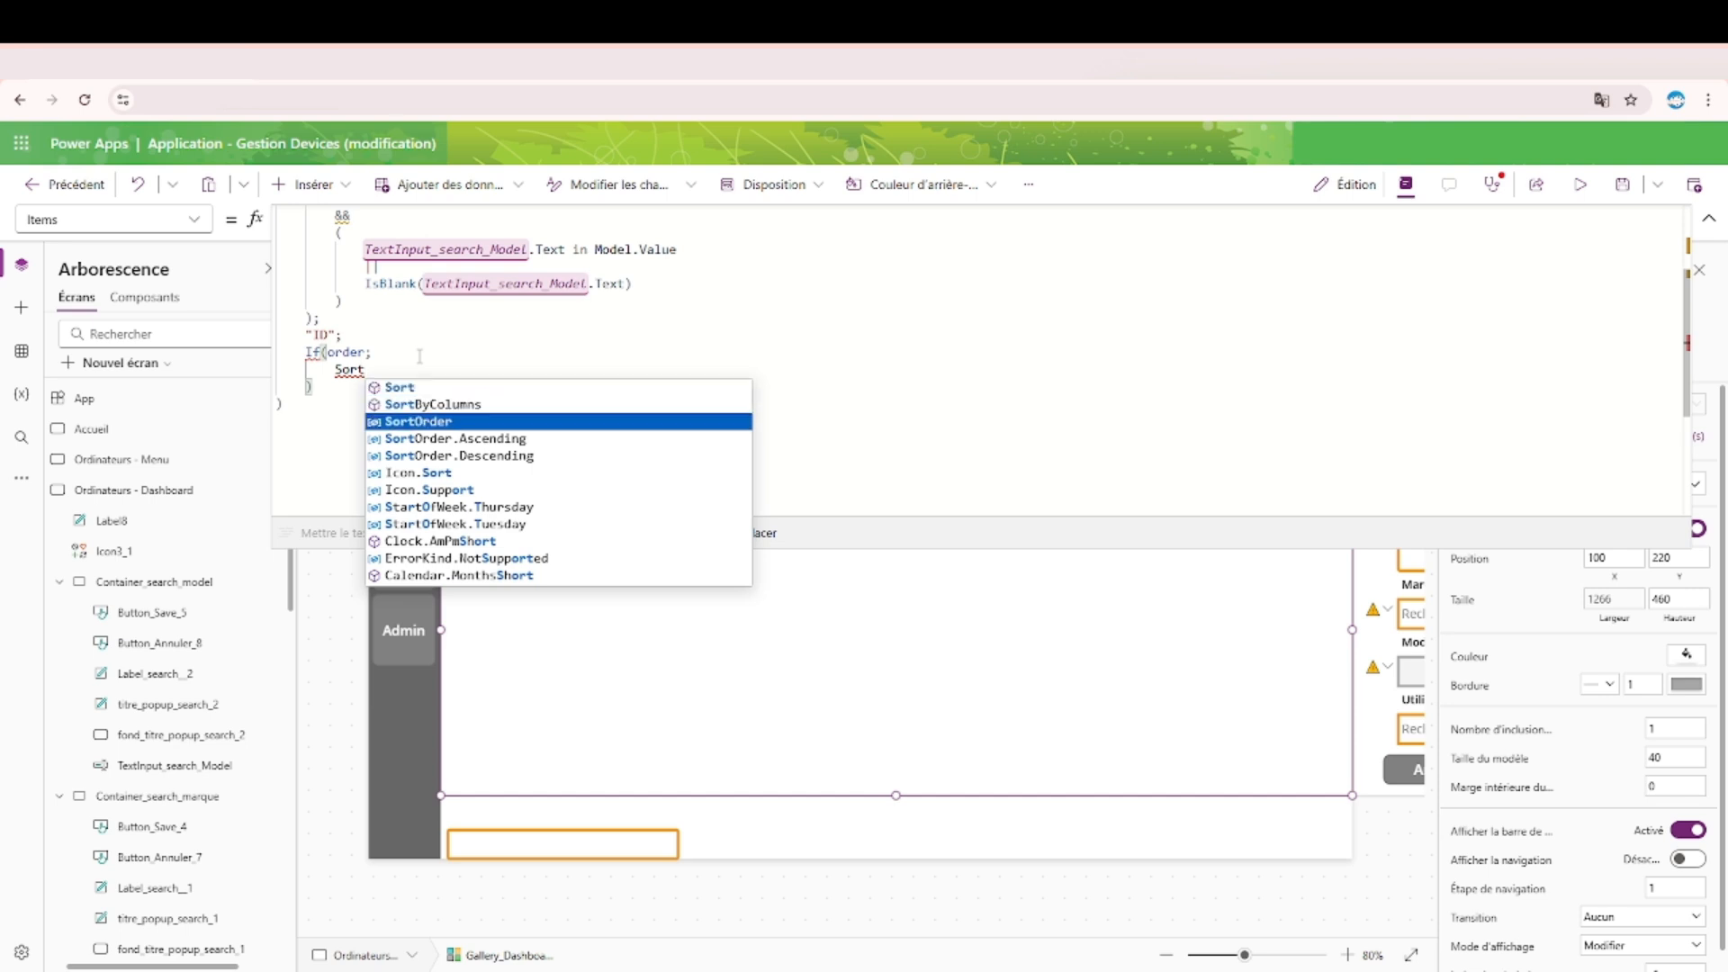
pyautogui.press('Tab')
pyautogui.write('.')
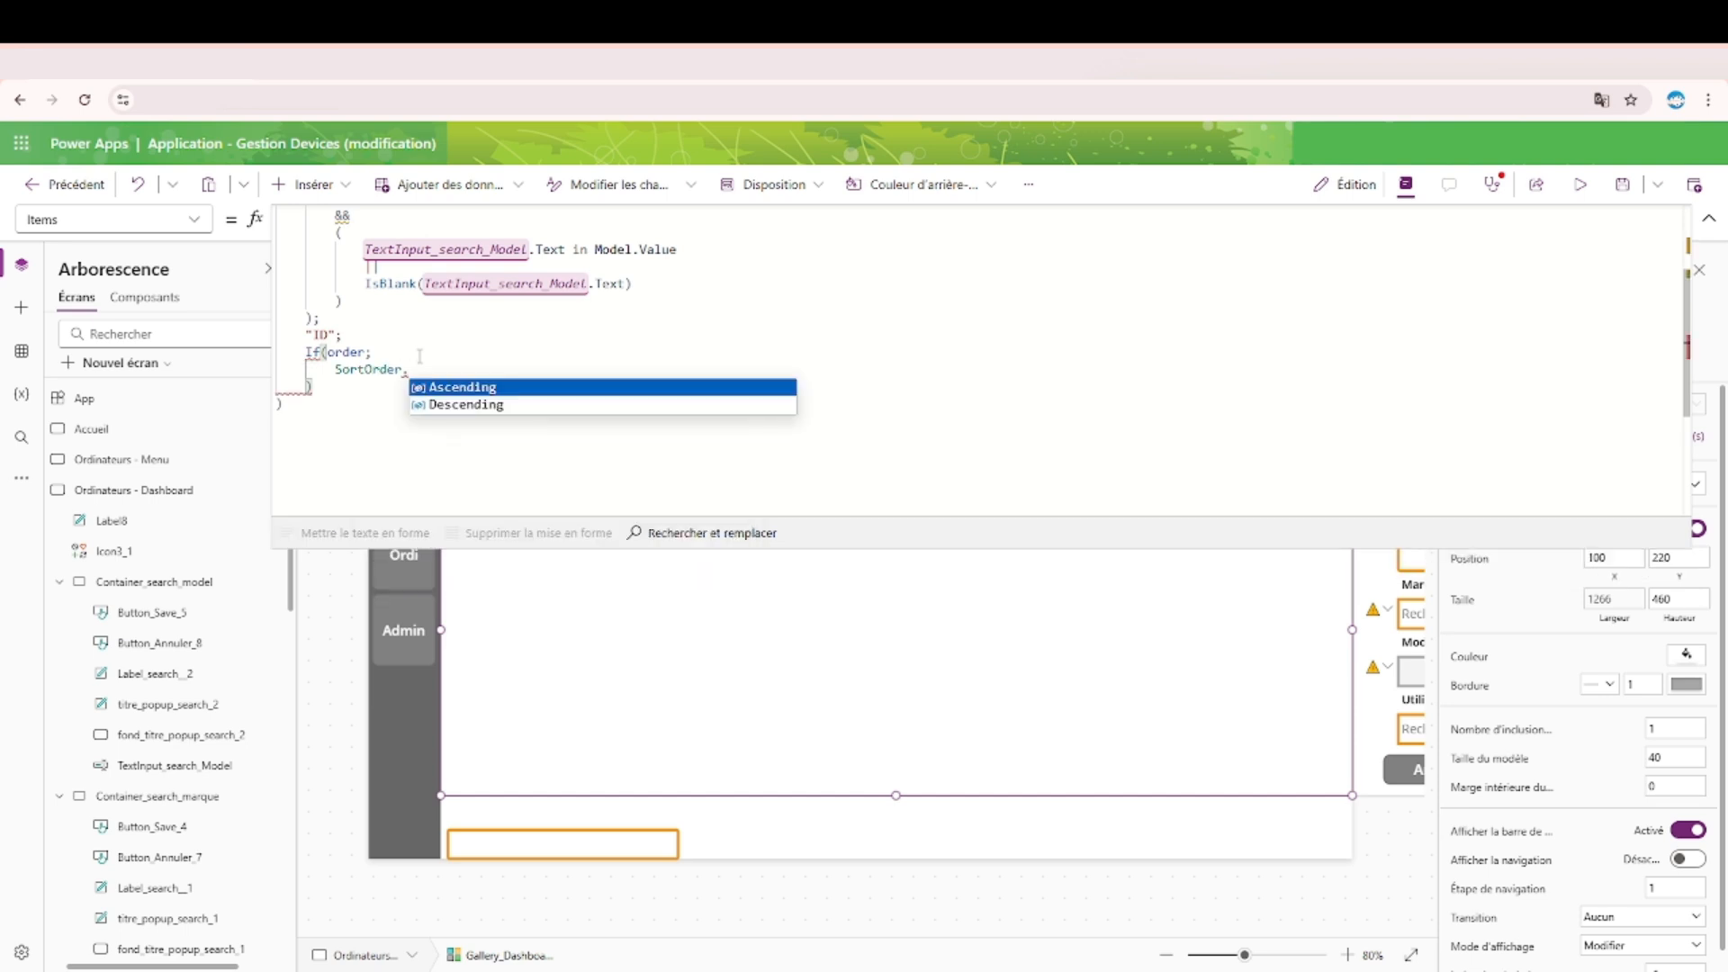
pyautogui.press('Down')
pyautogui.press('Tab')
pyautogui.write(';')
pyautogui.press('Return')
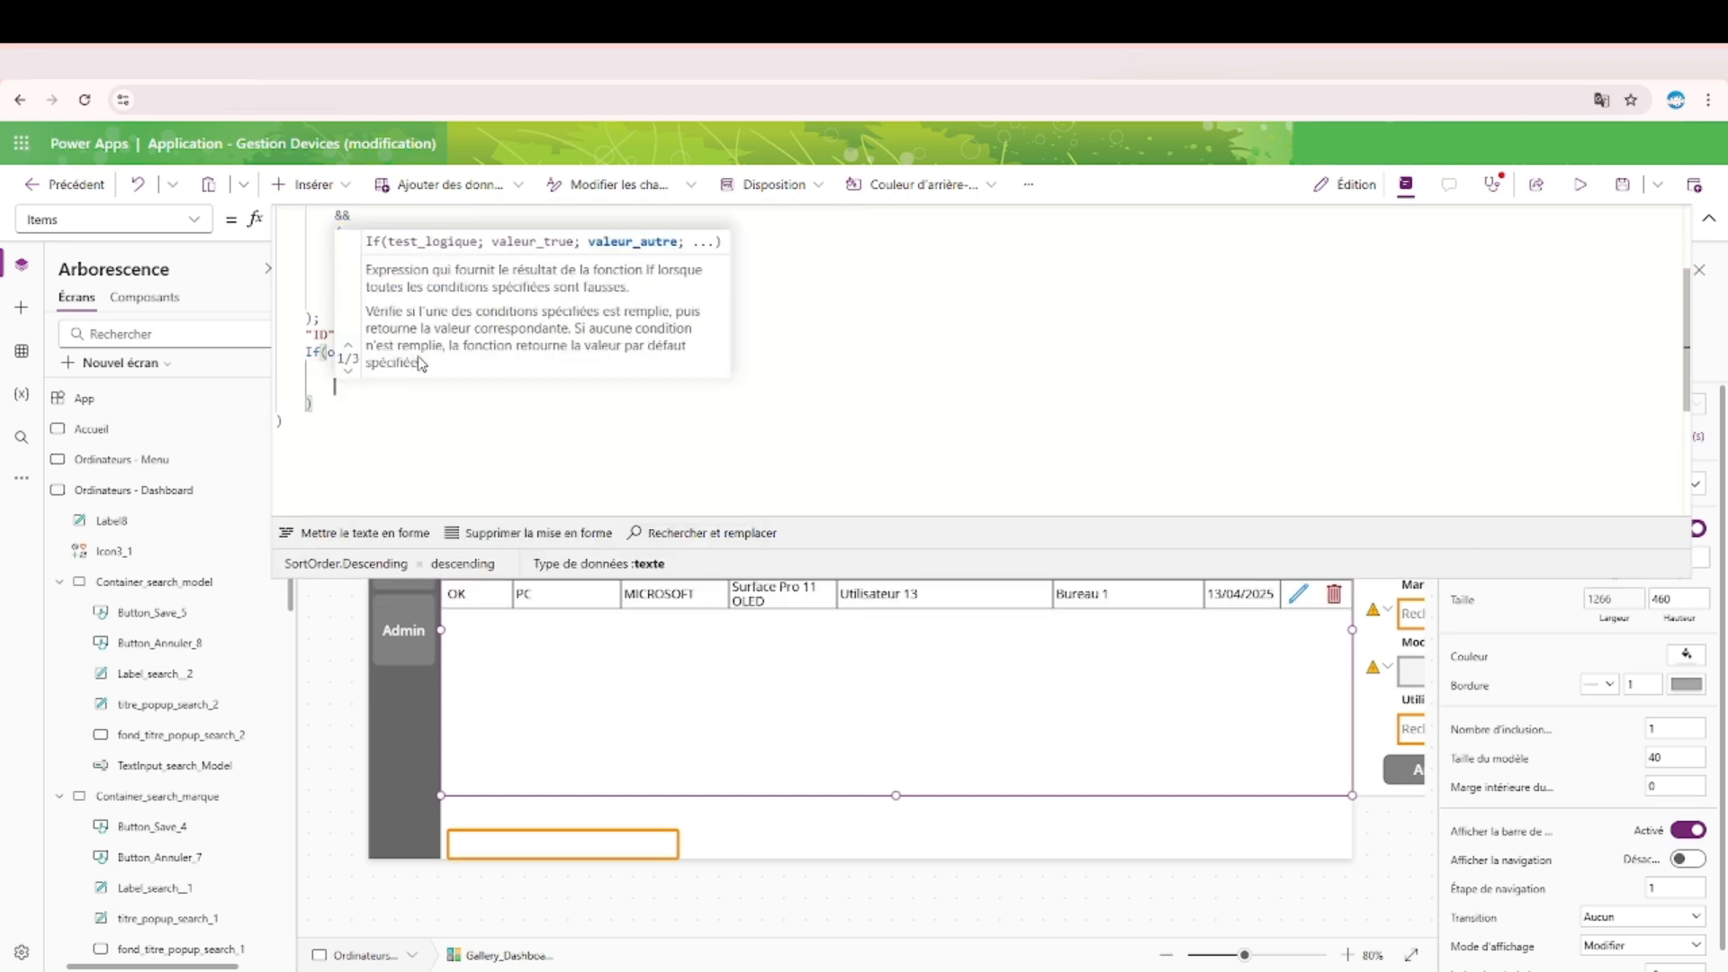
# Enter SortOrder.Ascending as the If function's false result and collapse the formula editor.
pyautogui.write('Sort')
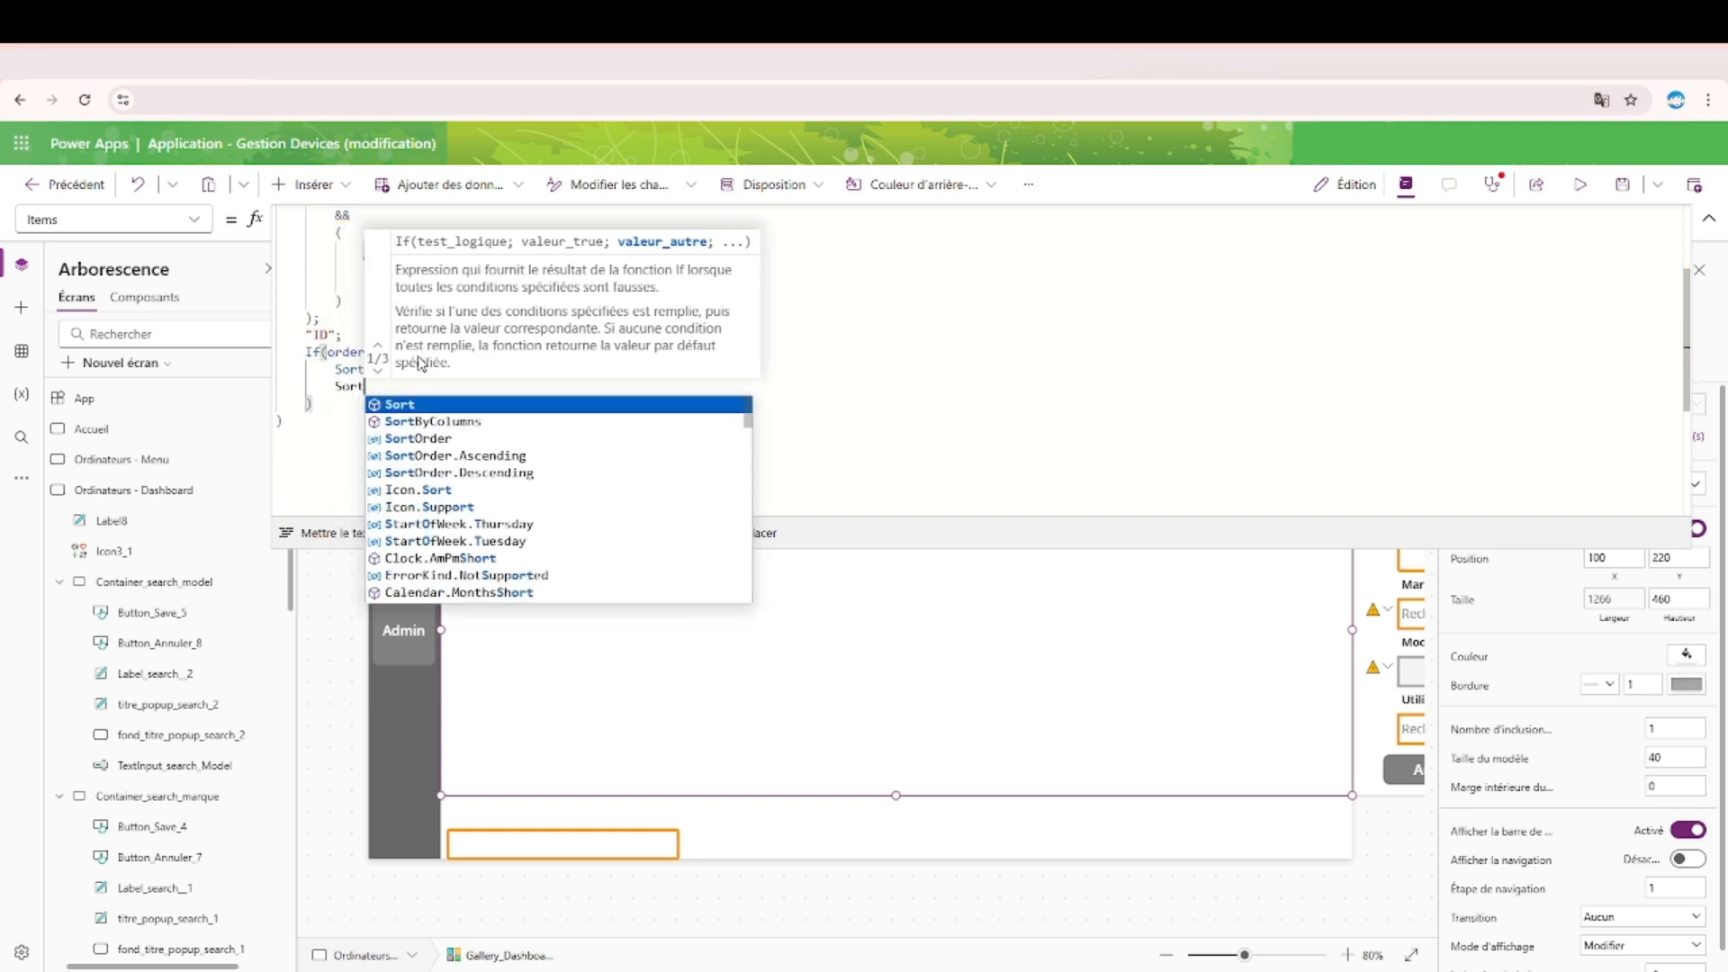
pyautogui.press('Down')
pyautogui.press('Down')
pyautogui.press('Down')
pyautogui.press('Tab')
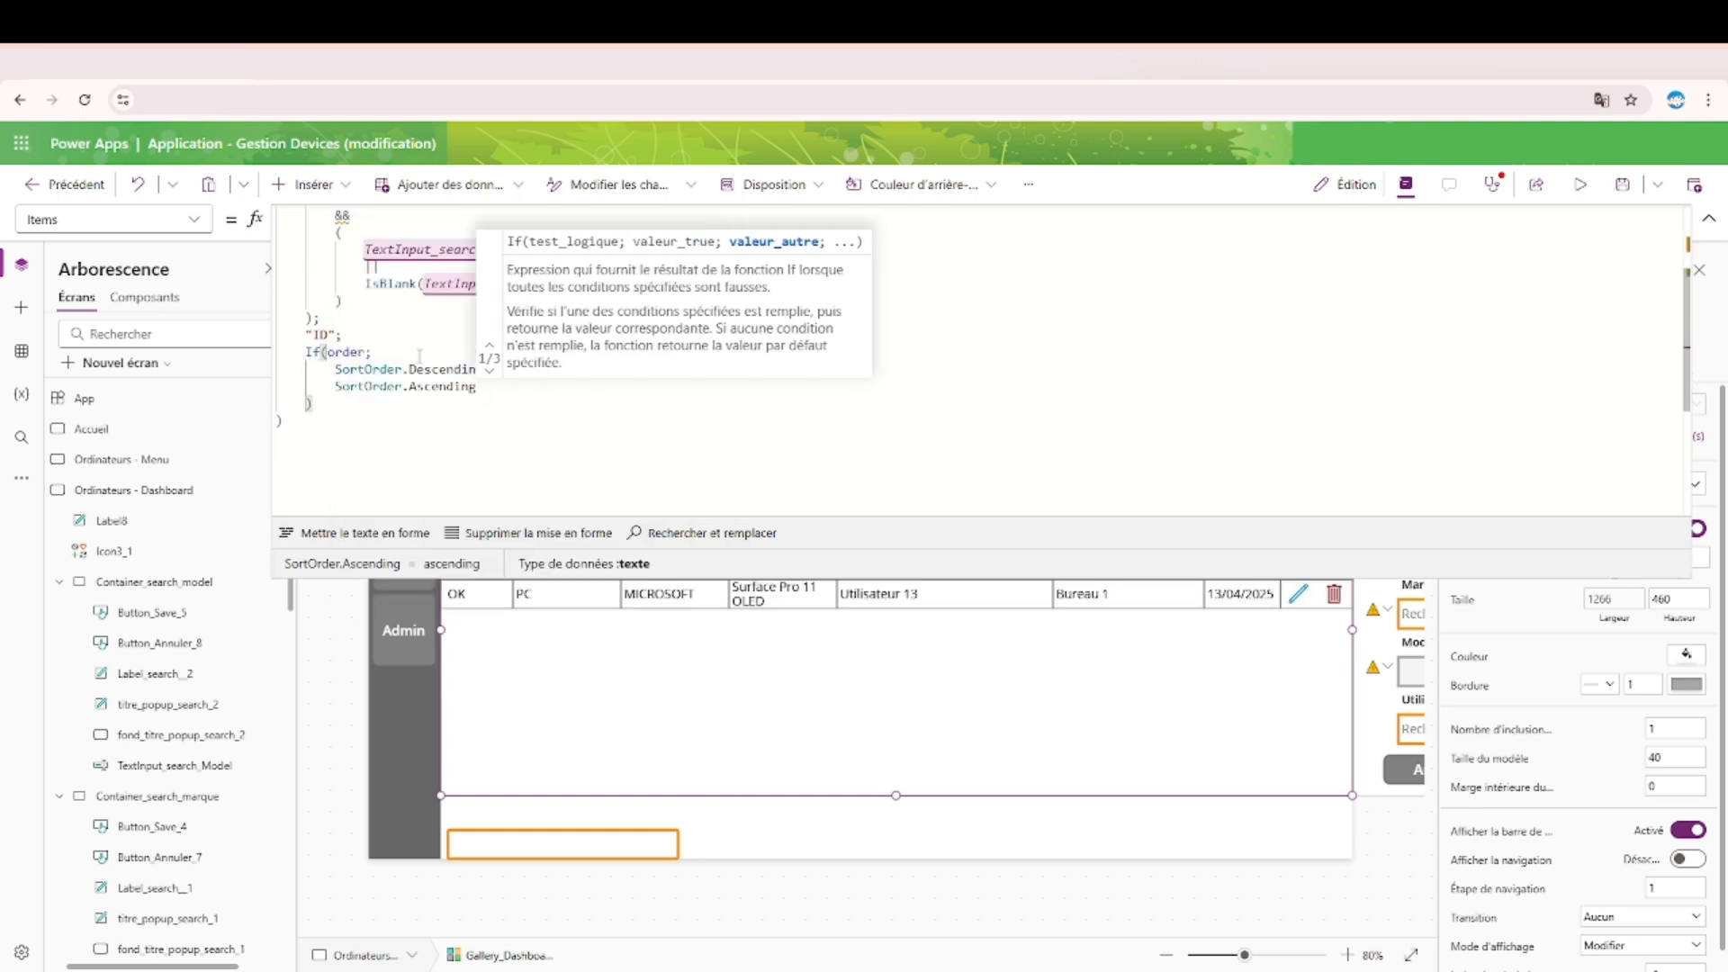
pyautogui.click(1708, 218)
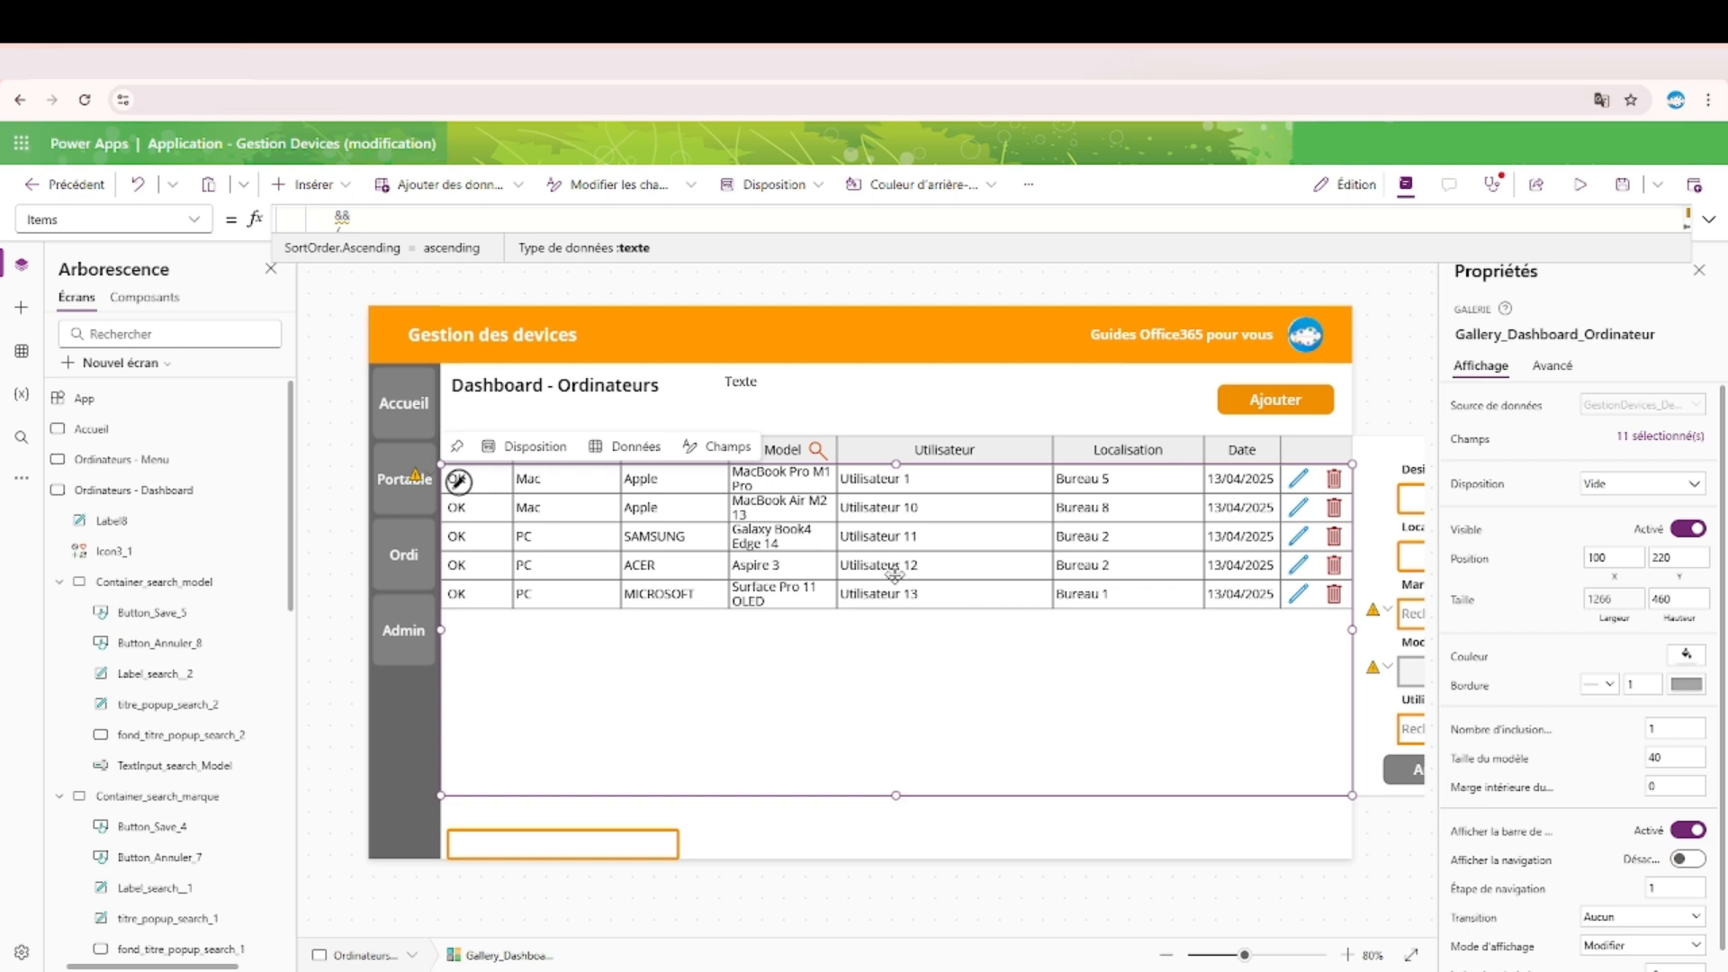
# Copy UpdateContext({order: false}) from the OnVisible formula of the Ordinateurs - Dashboard screen.
pyautogui.click(170, 490)
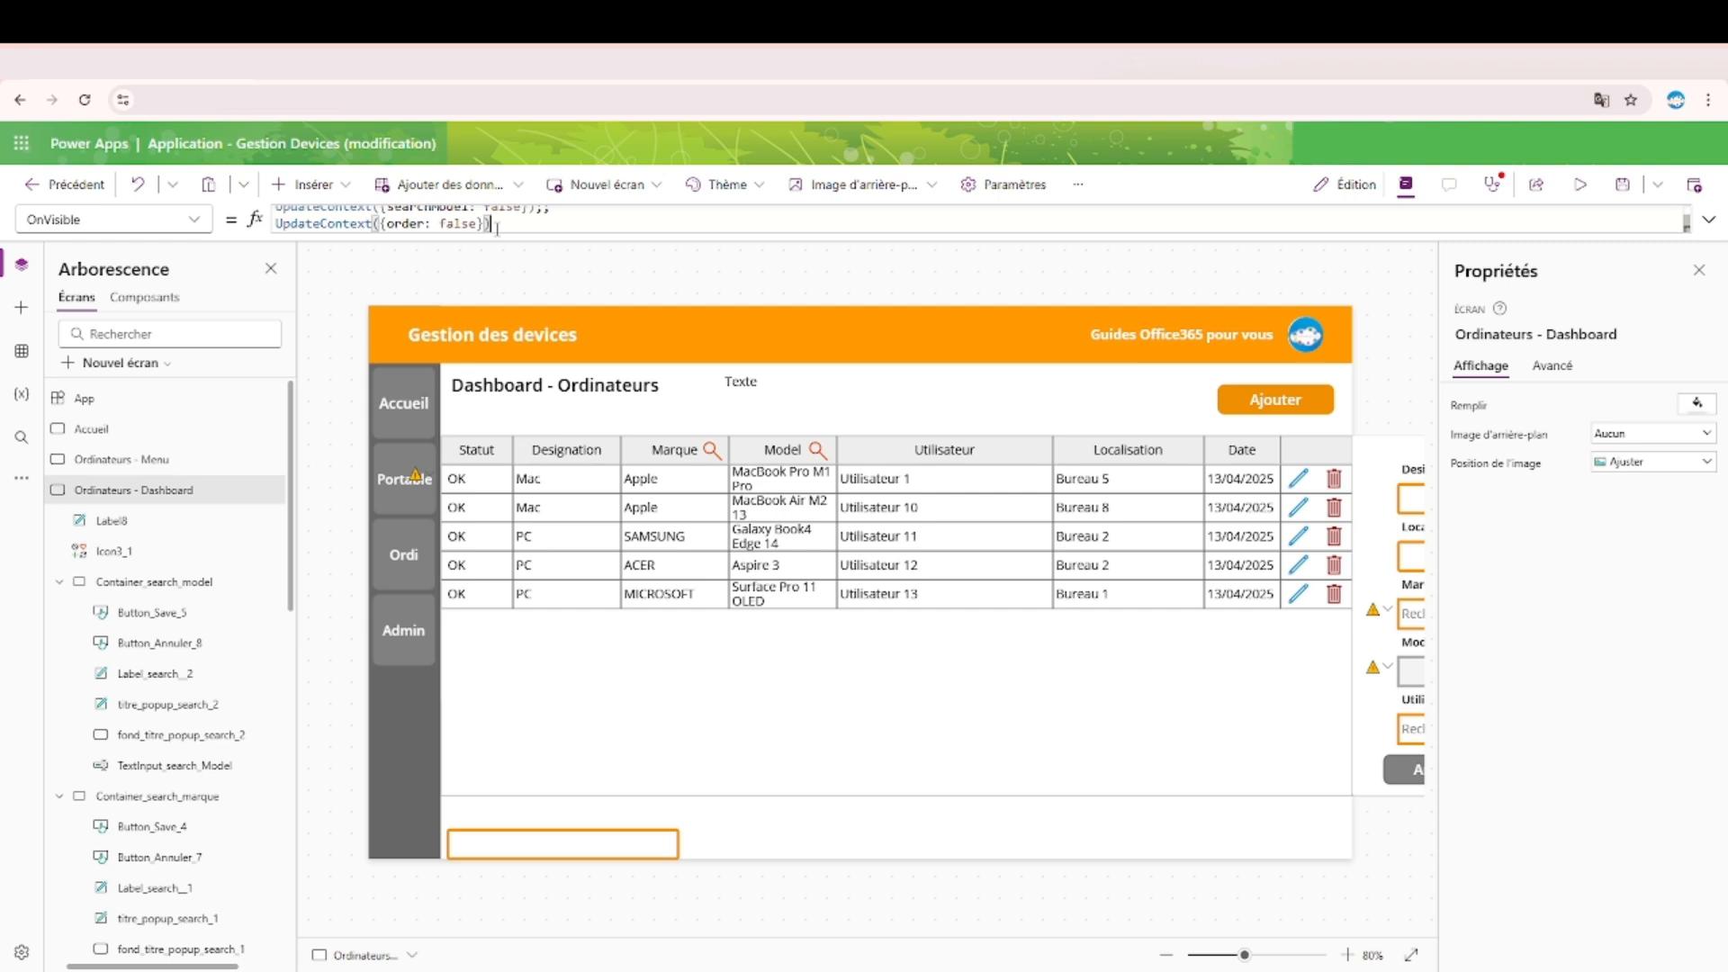
pyautogui.moveTo(490, 223); pyautogui.dragTo(206, 225)
pyautogui.hotkey('ctrl', 'c')
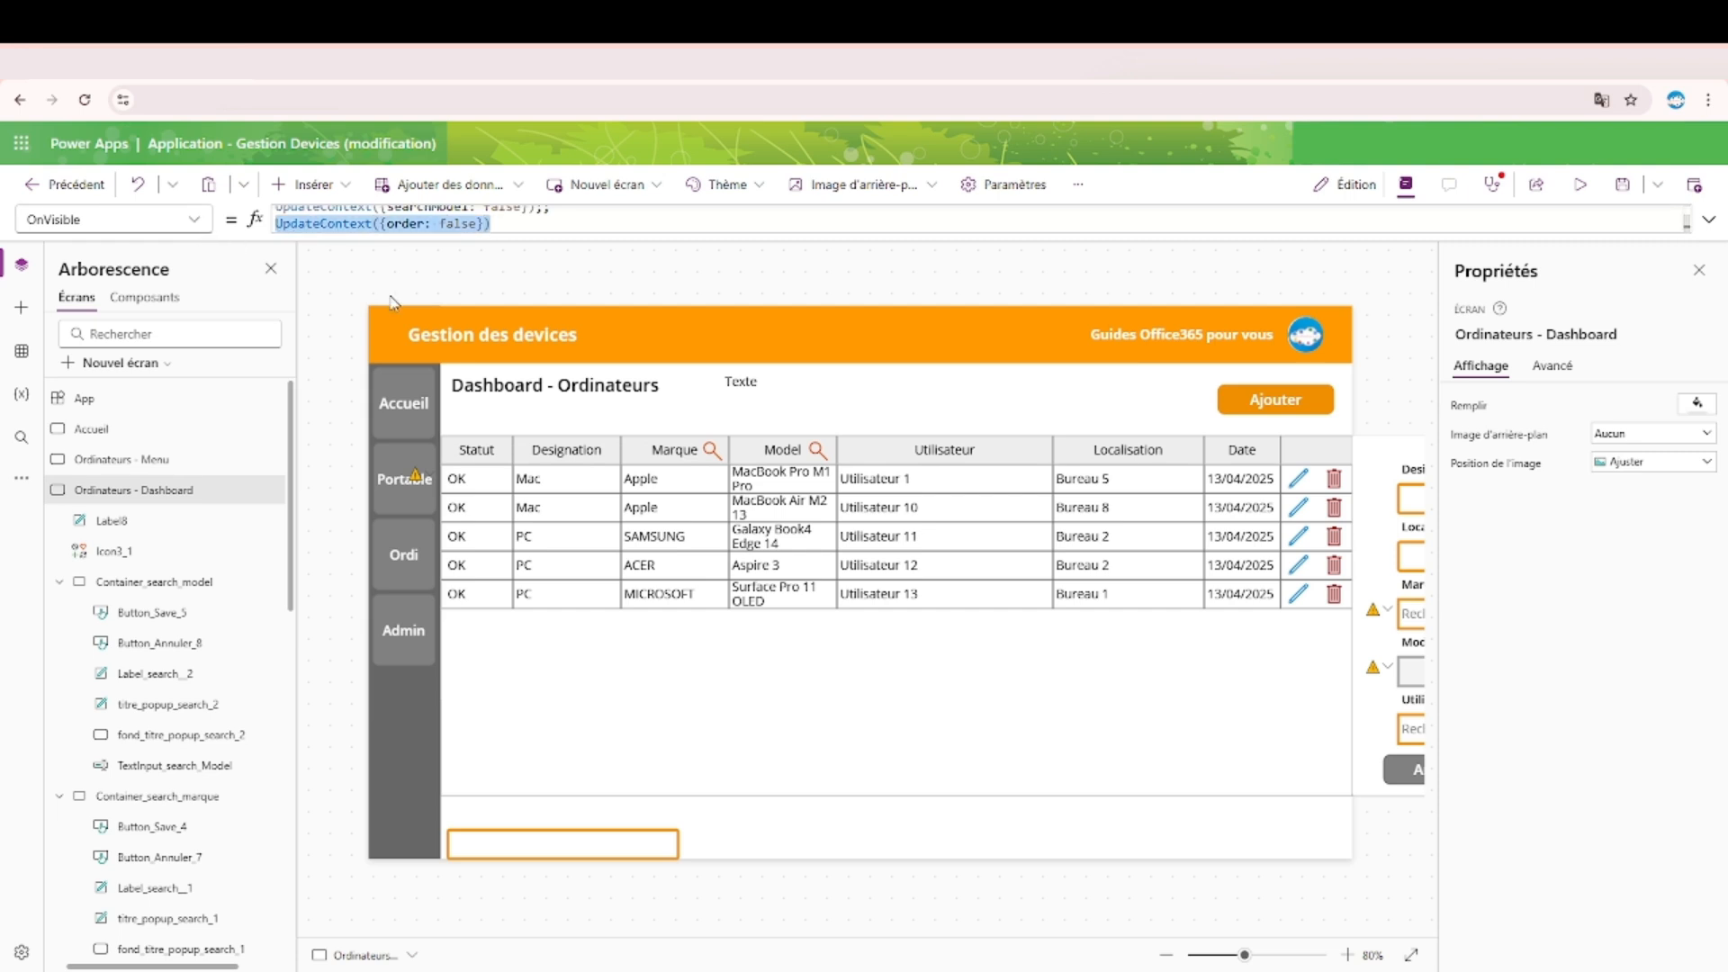
pyautogui.click(1706, 224)
pyautogui.click(1707, 225)
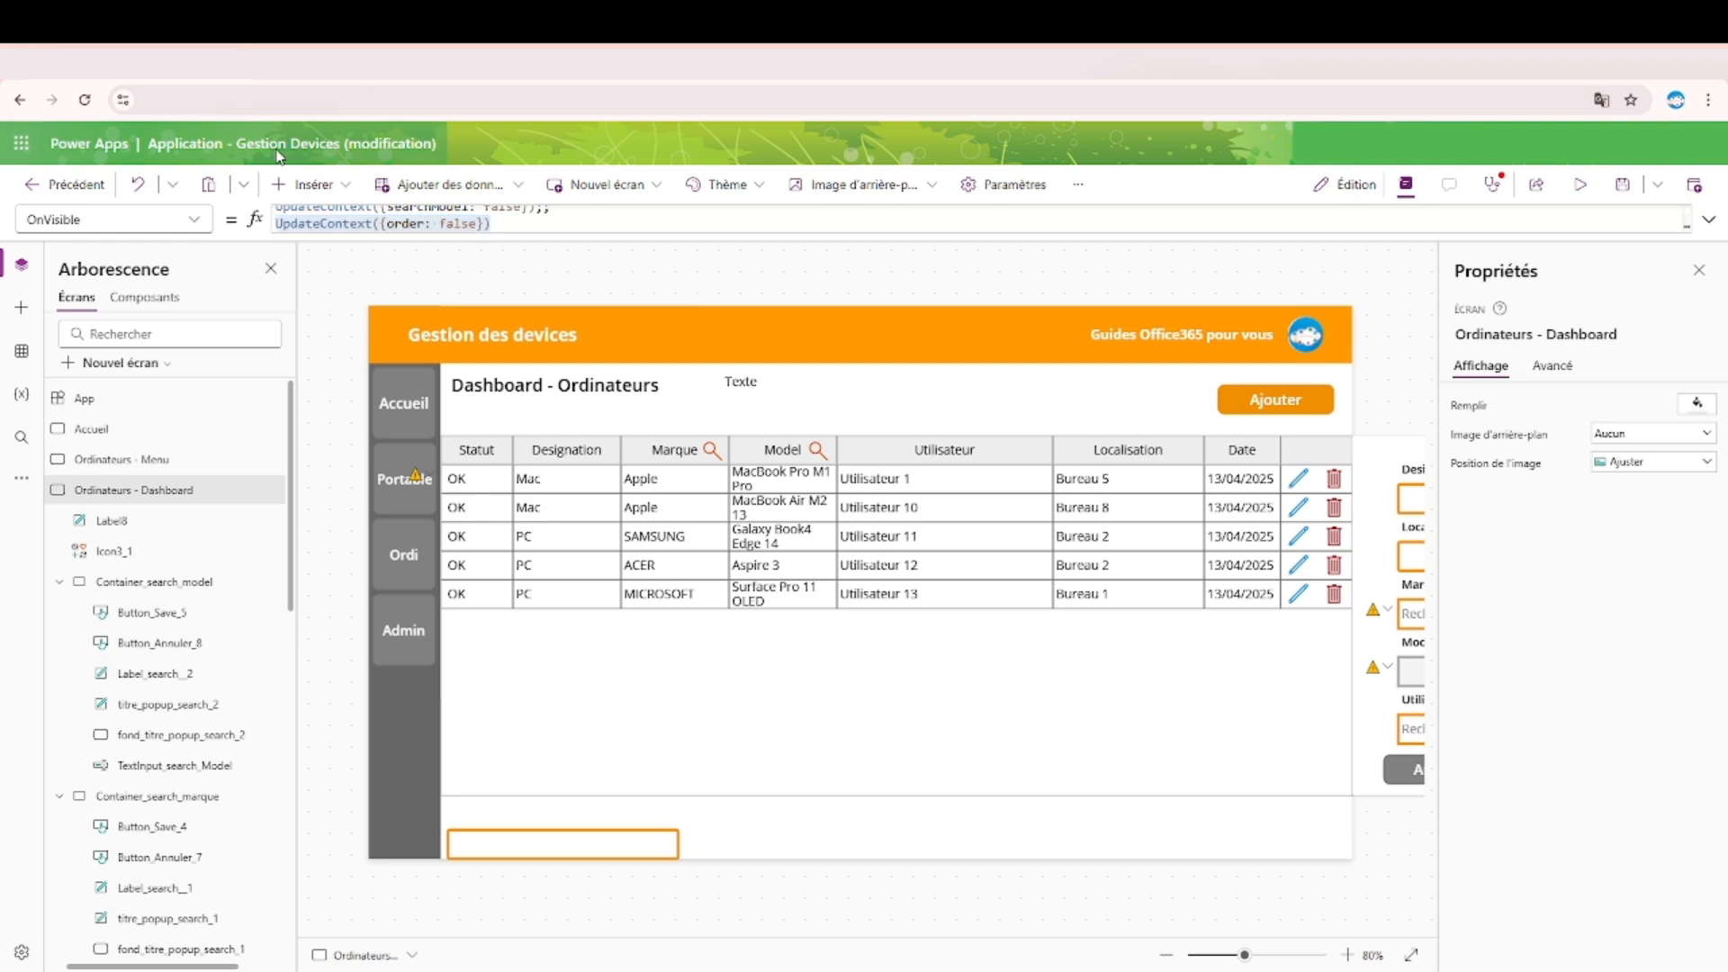
# Insert a Trier icon and place it above the Utilisateur column header, at about X 697, Y 98.
pyautogui.click(325, 187)
pyautogui.scroll(-3, 387, 551)
pyautogui.scroll(2, 405, 572)
pyautogui.scroll(-8, 404, 573)
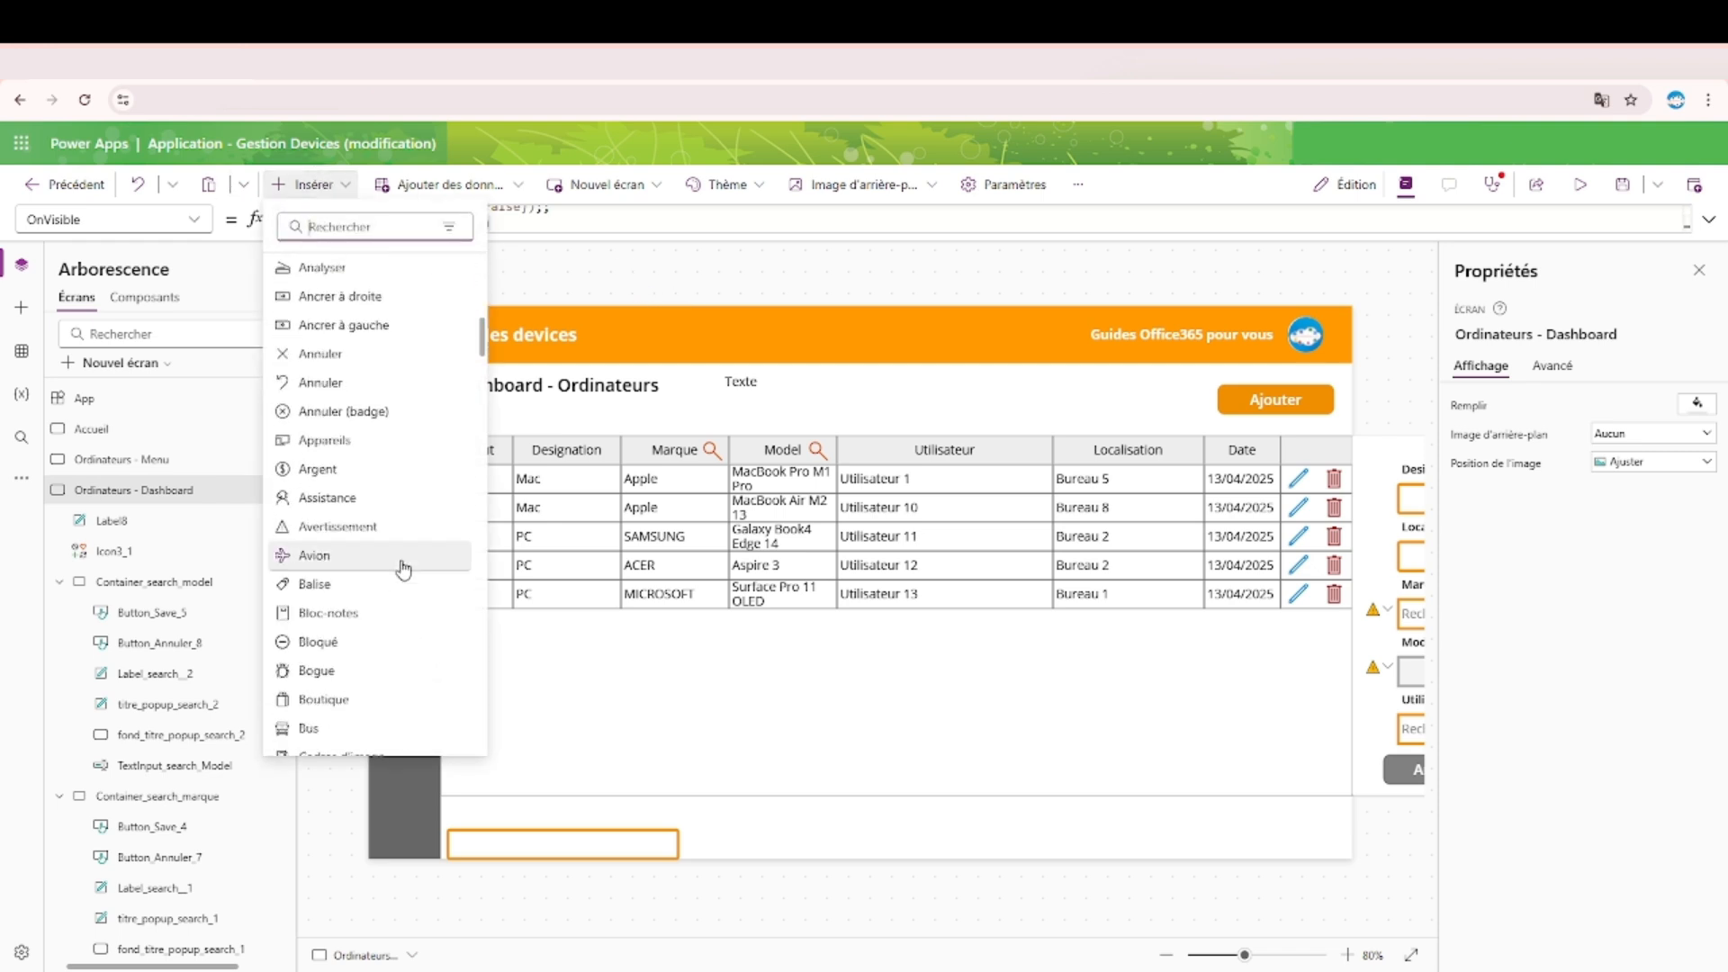
pyautogui.scroll(-10, 404, 571)
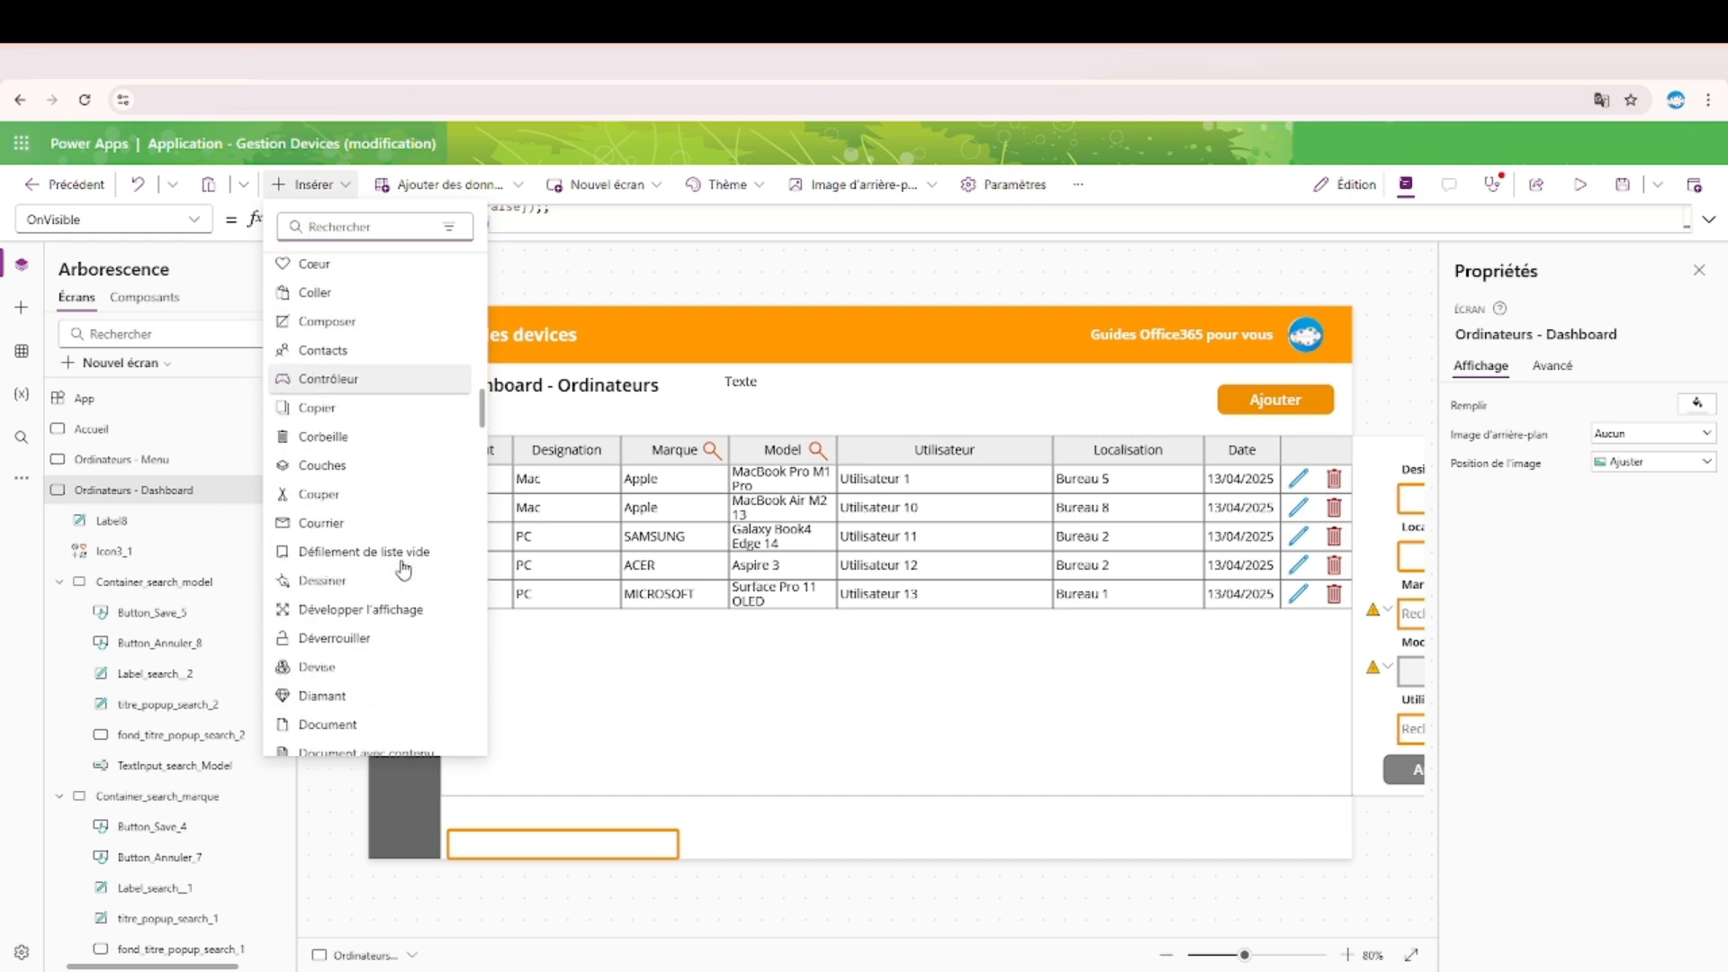
pyautogui.scroll(-3, 402, 570)
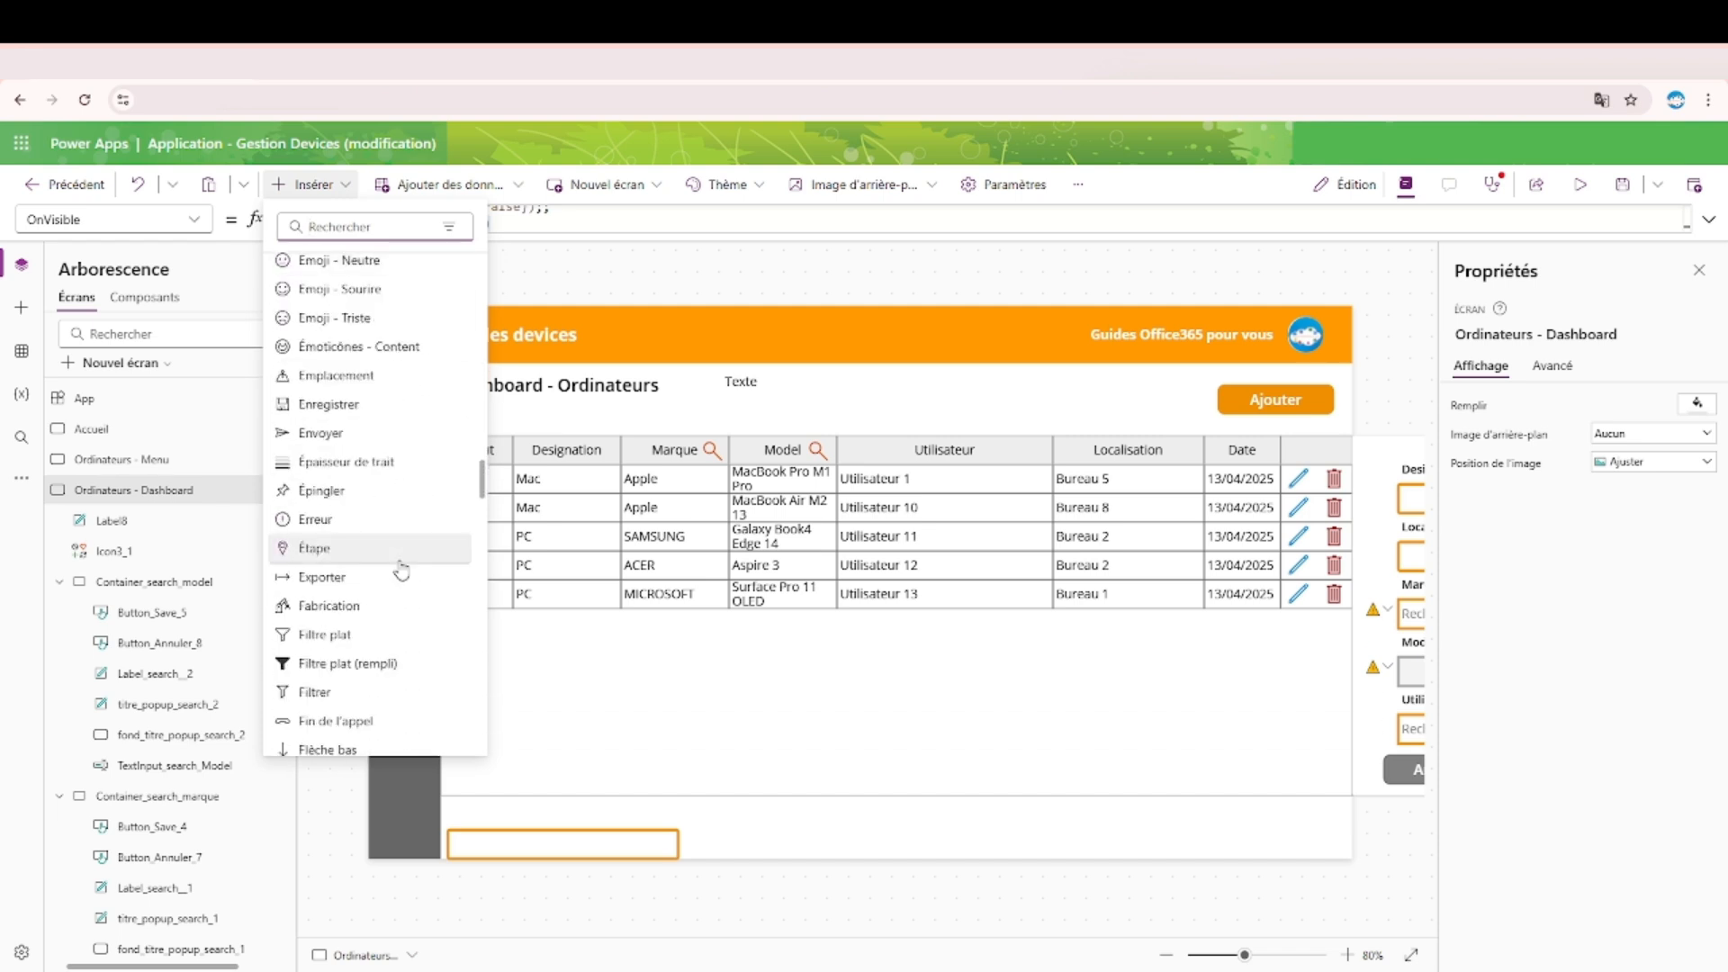
pyautogui.scroll(-5, 402, 571)
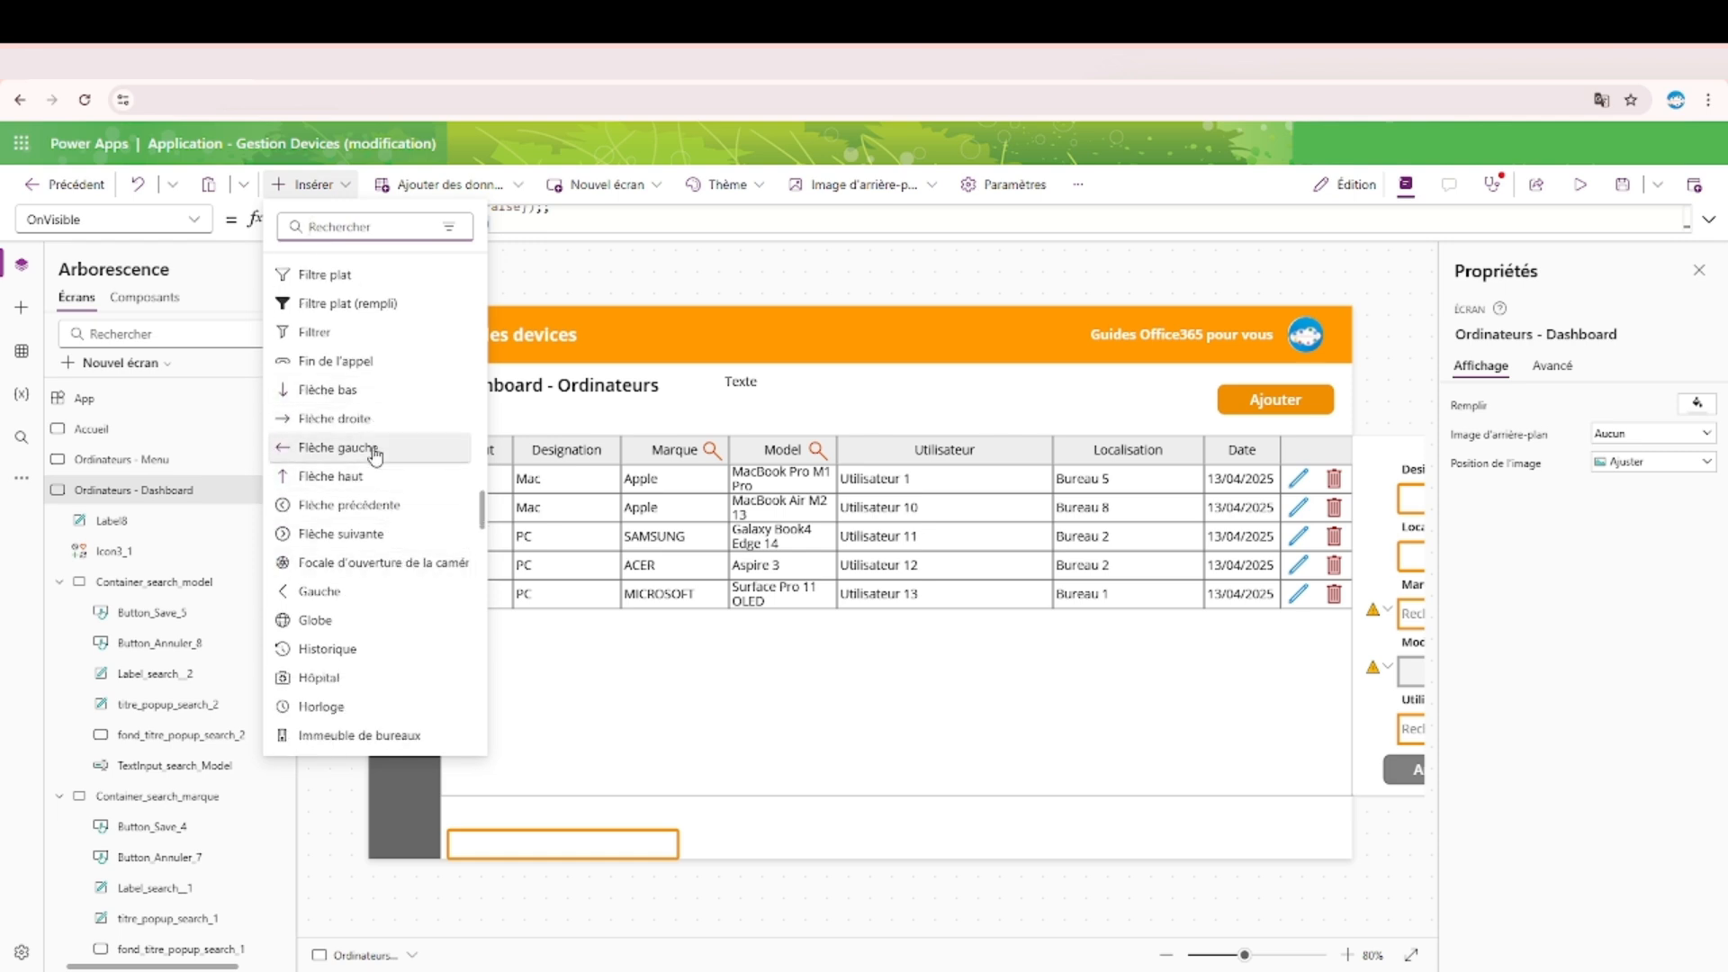
pyautogui.scroll(-8, 378, 459)
pyautogui.scroll(-5, 382, 465)
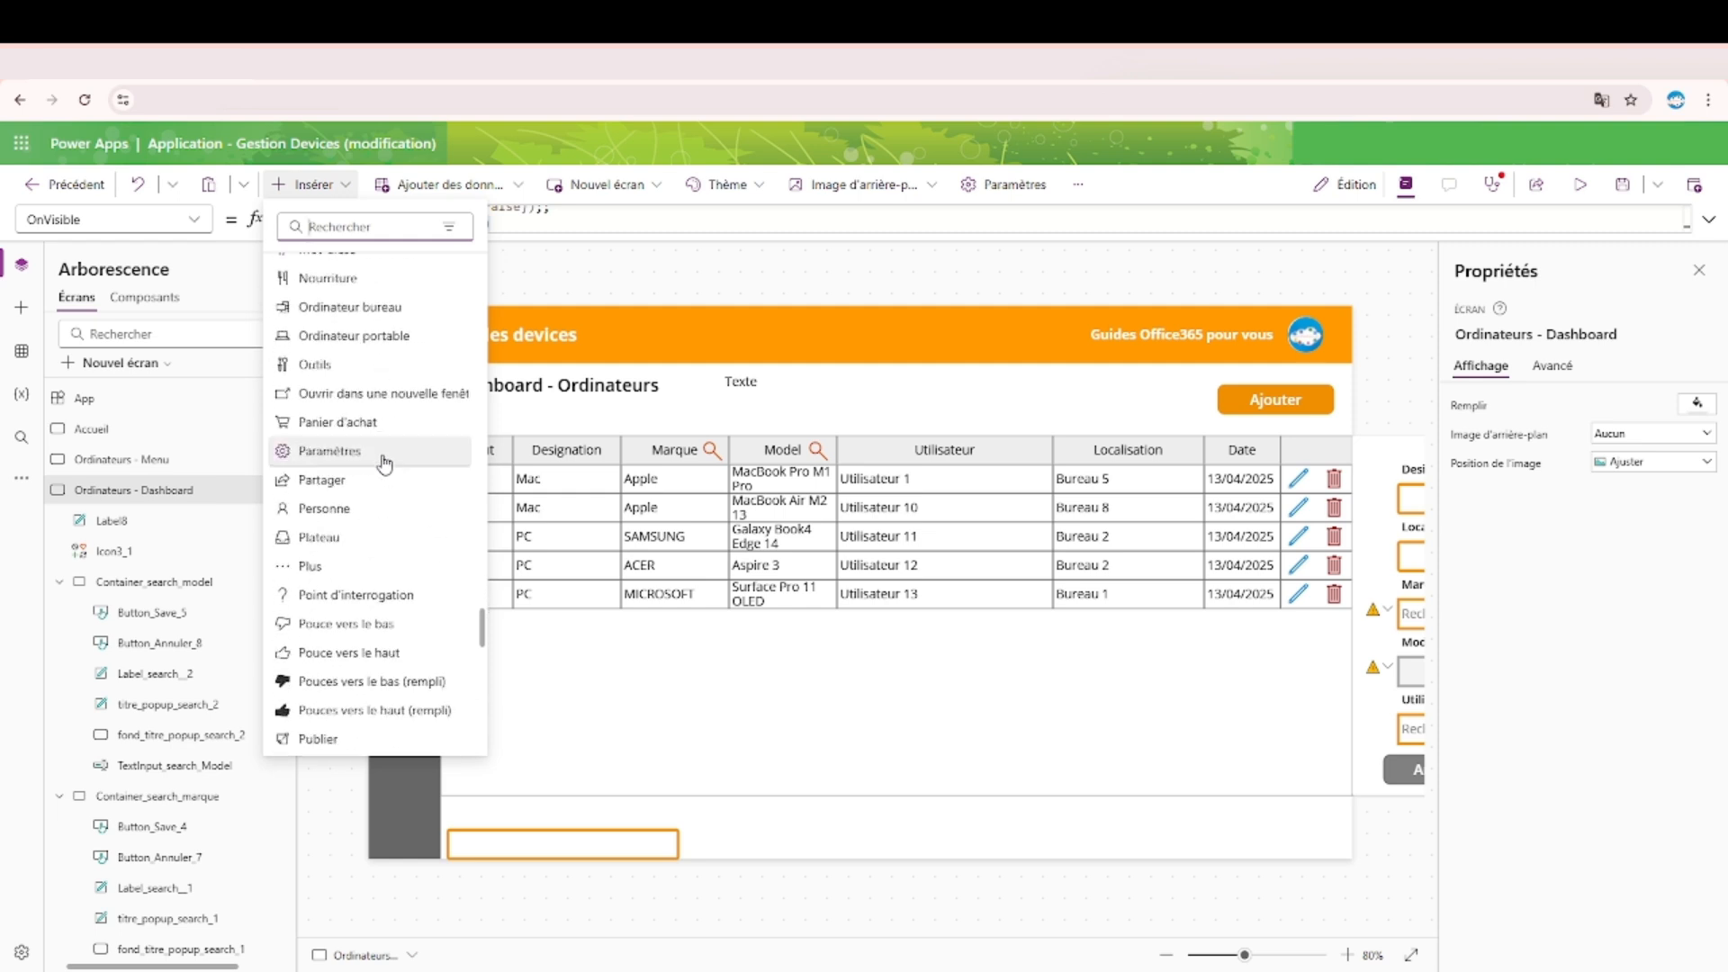
pyautogui.scroll(-5, 385, 464)
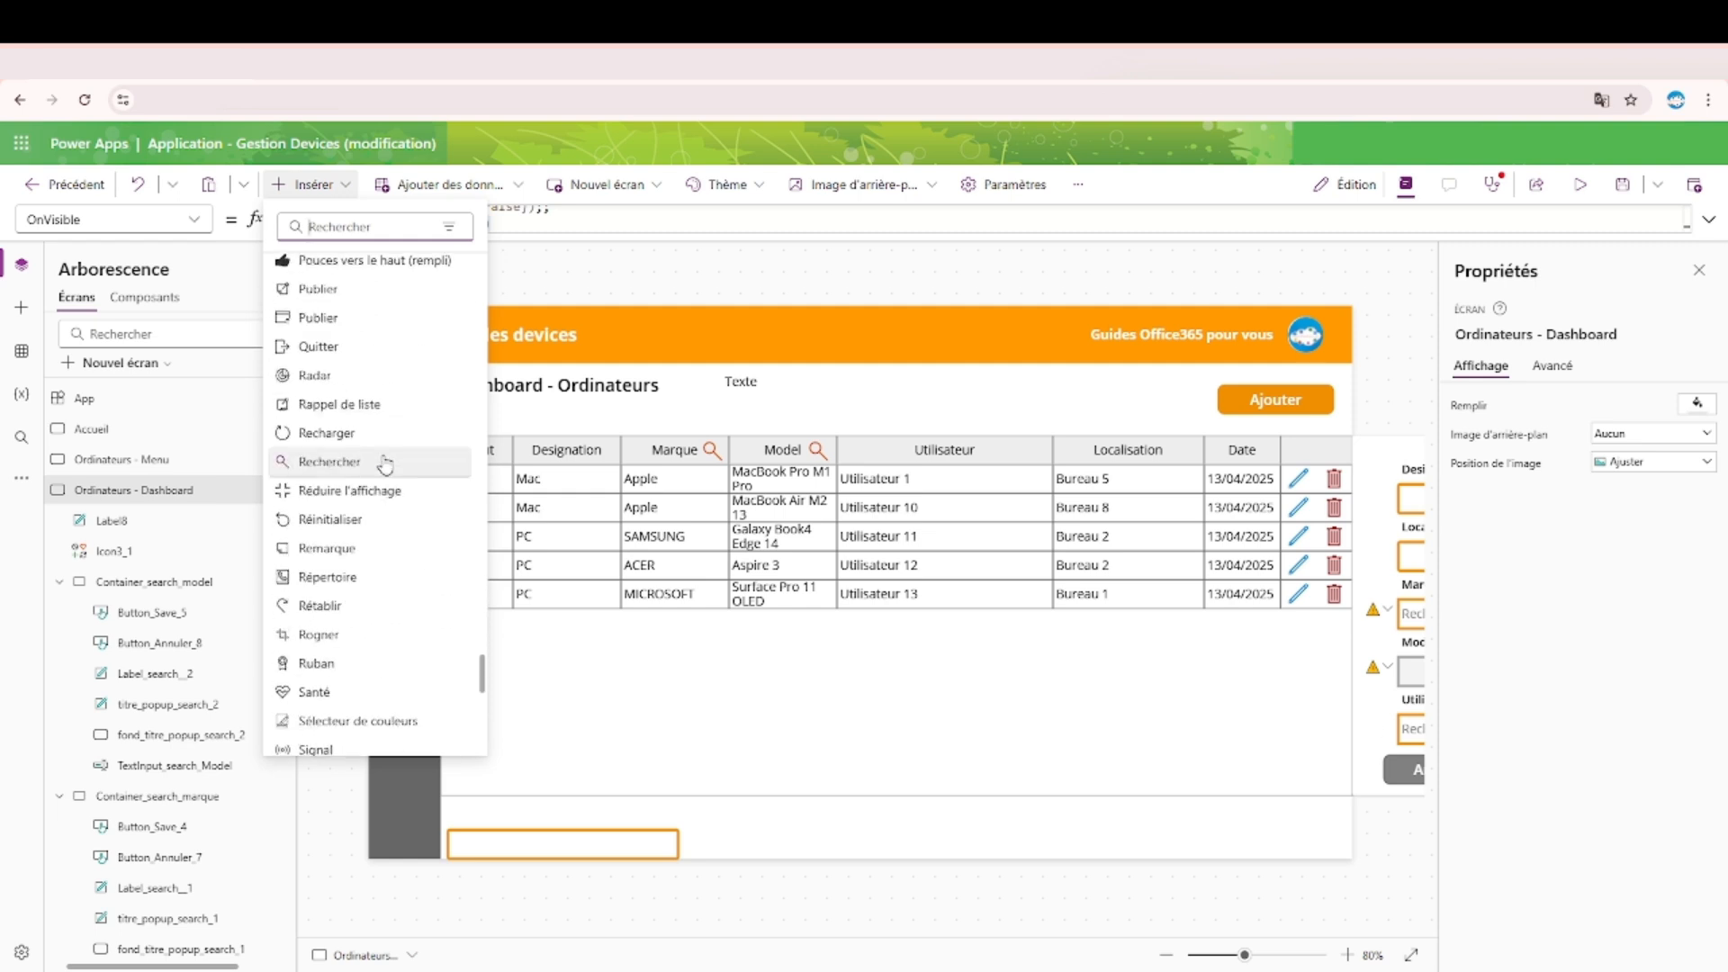
pyautogui.scroll(-8, 386, 464)
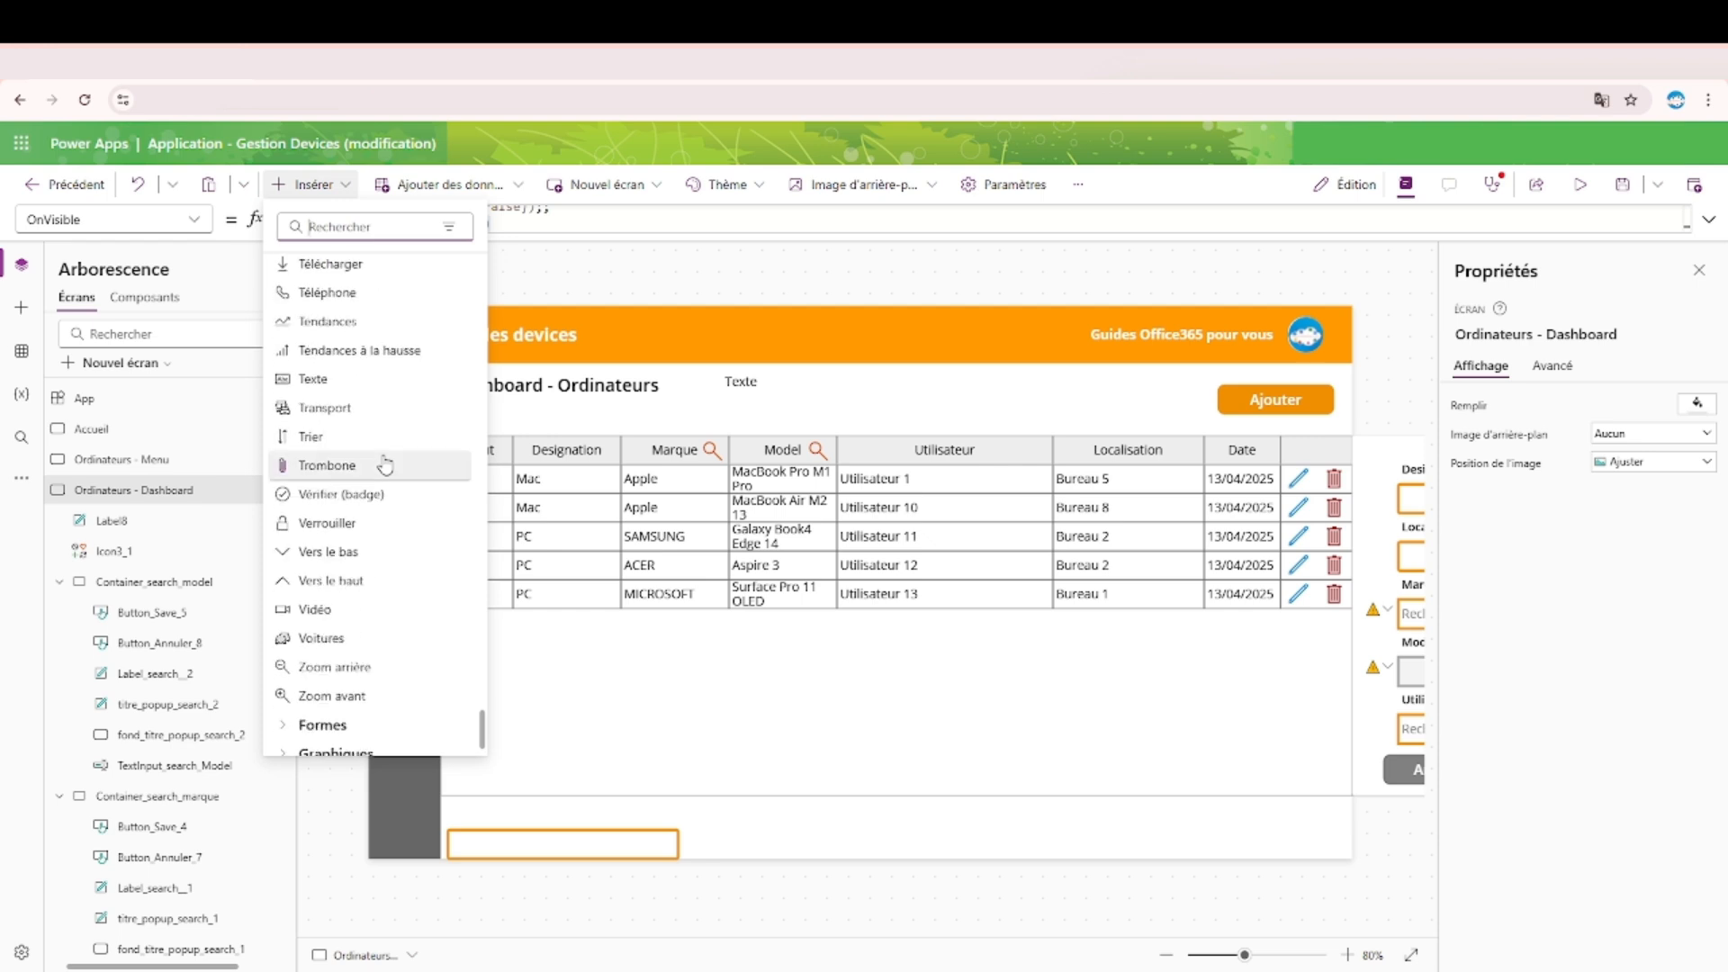
pyautogui.scroll(-1, 385, 464)
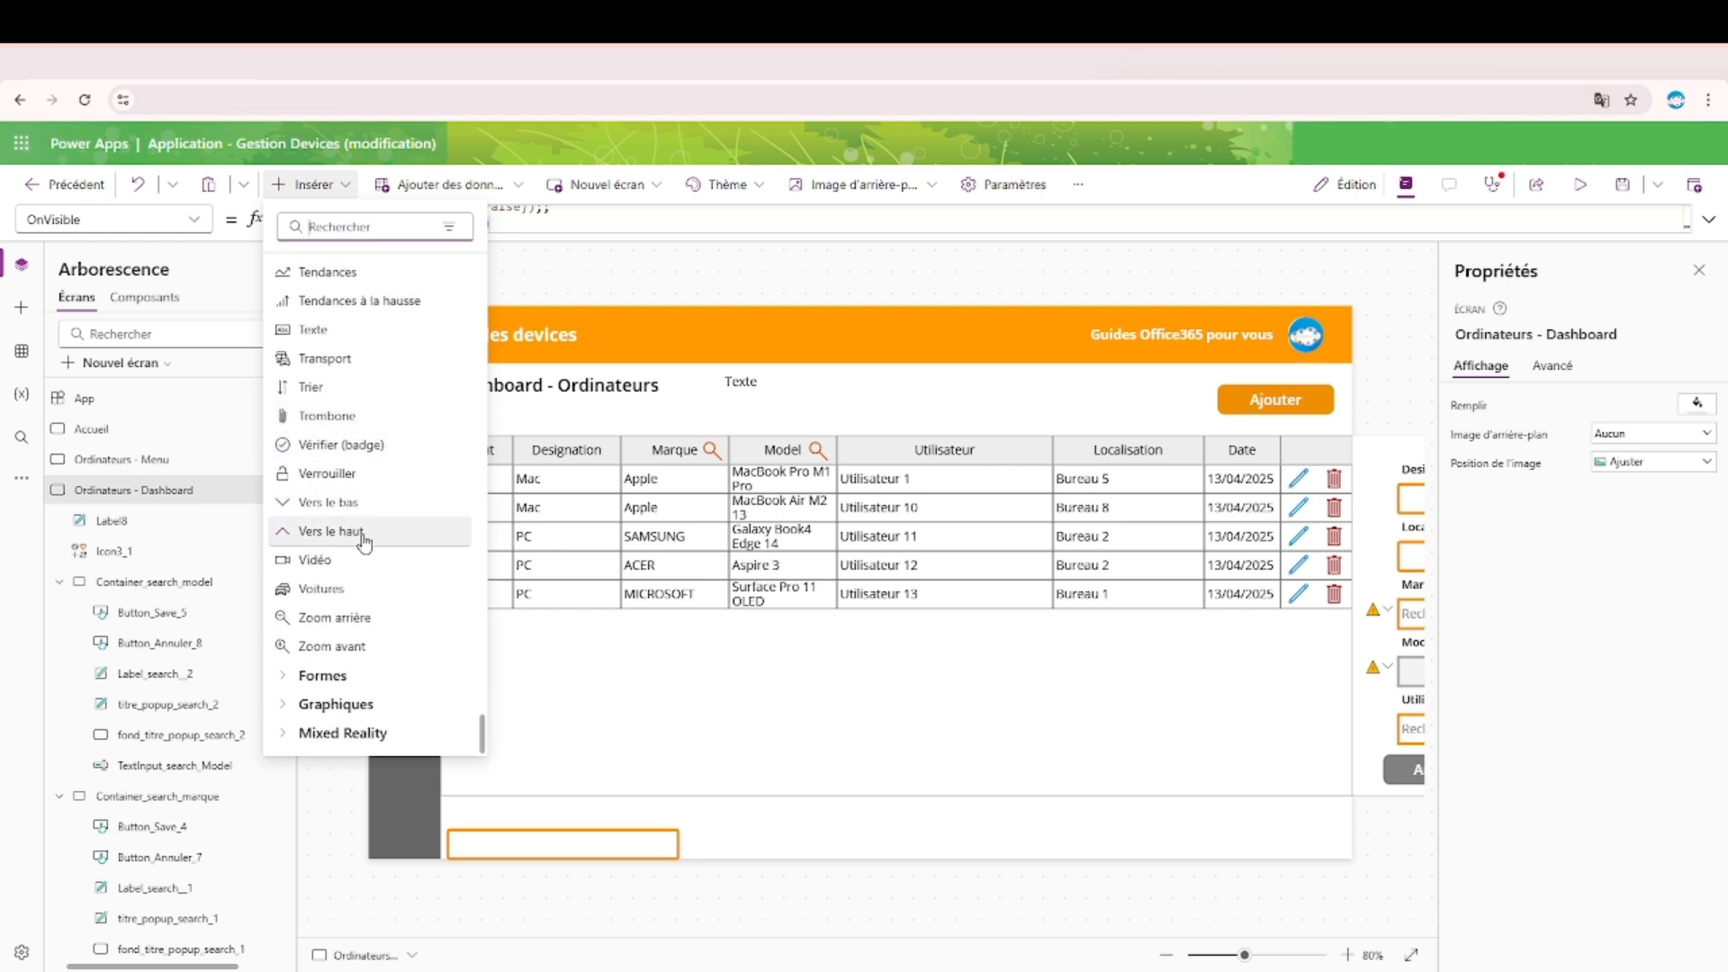
pyautogui.scroll(5, 365, 538)
pyautogui.scroll(-4, 362, 539)
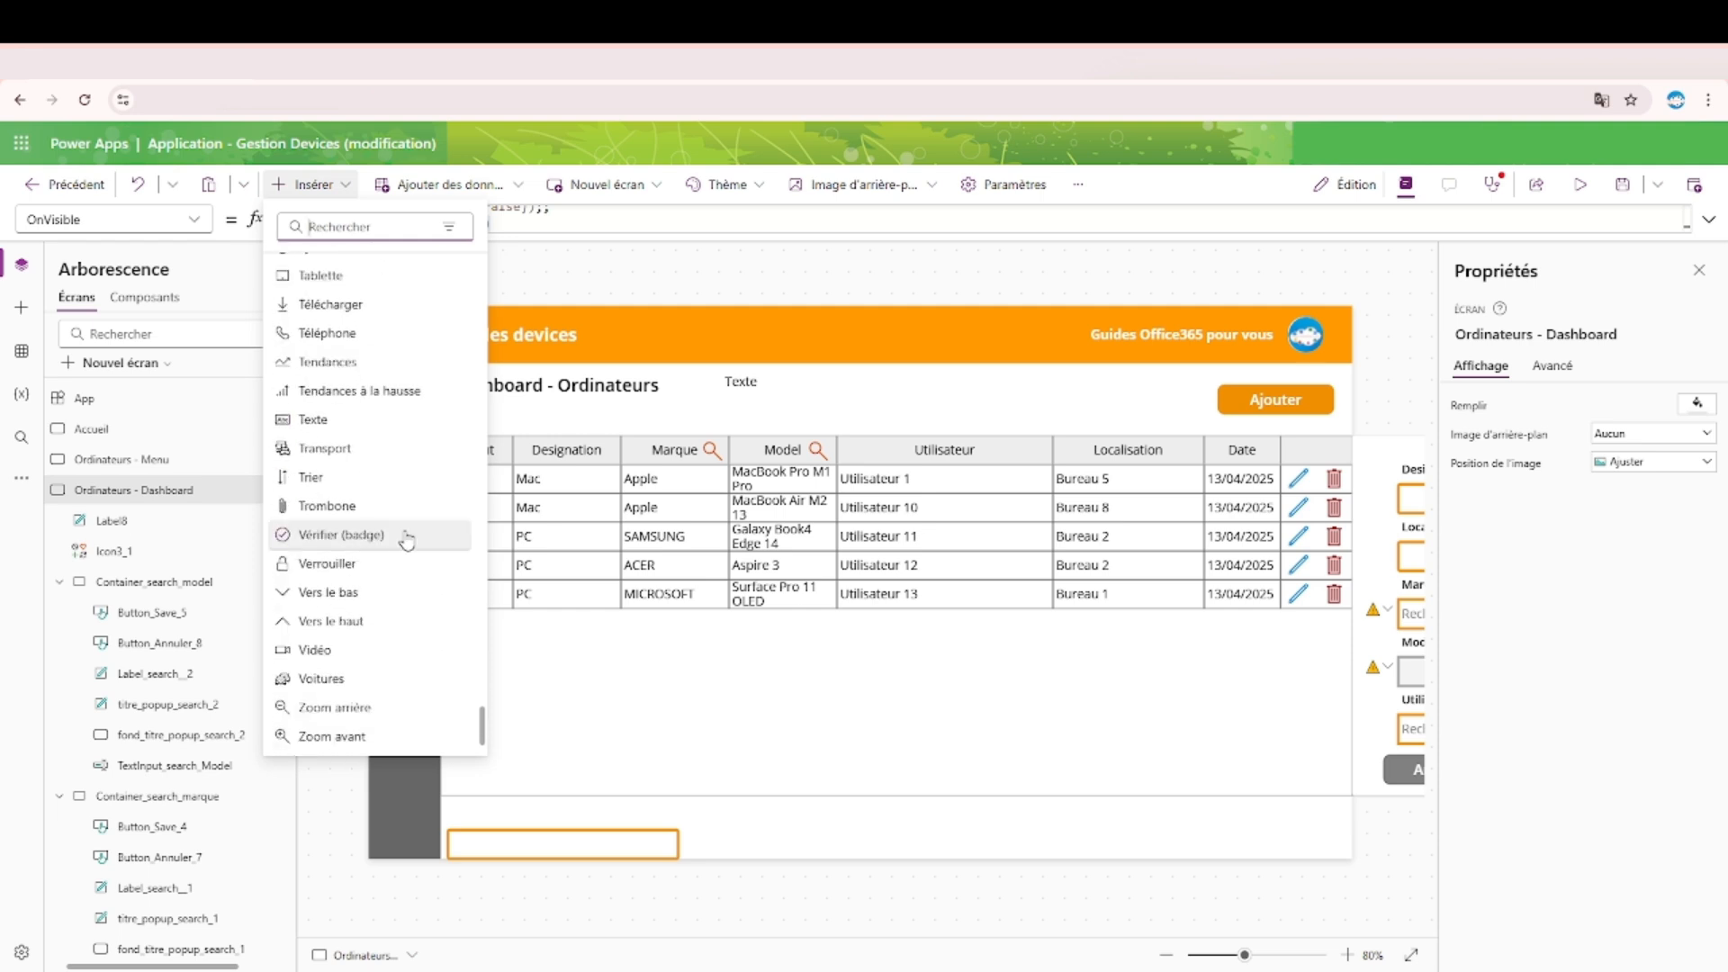
pyautogui.click(347, 477)
pyautogui.moveTo(420, 355); pyautogui.dragTo(891, 405)
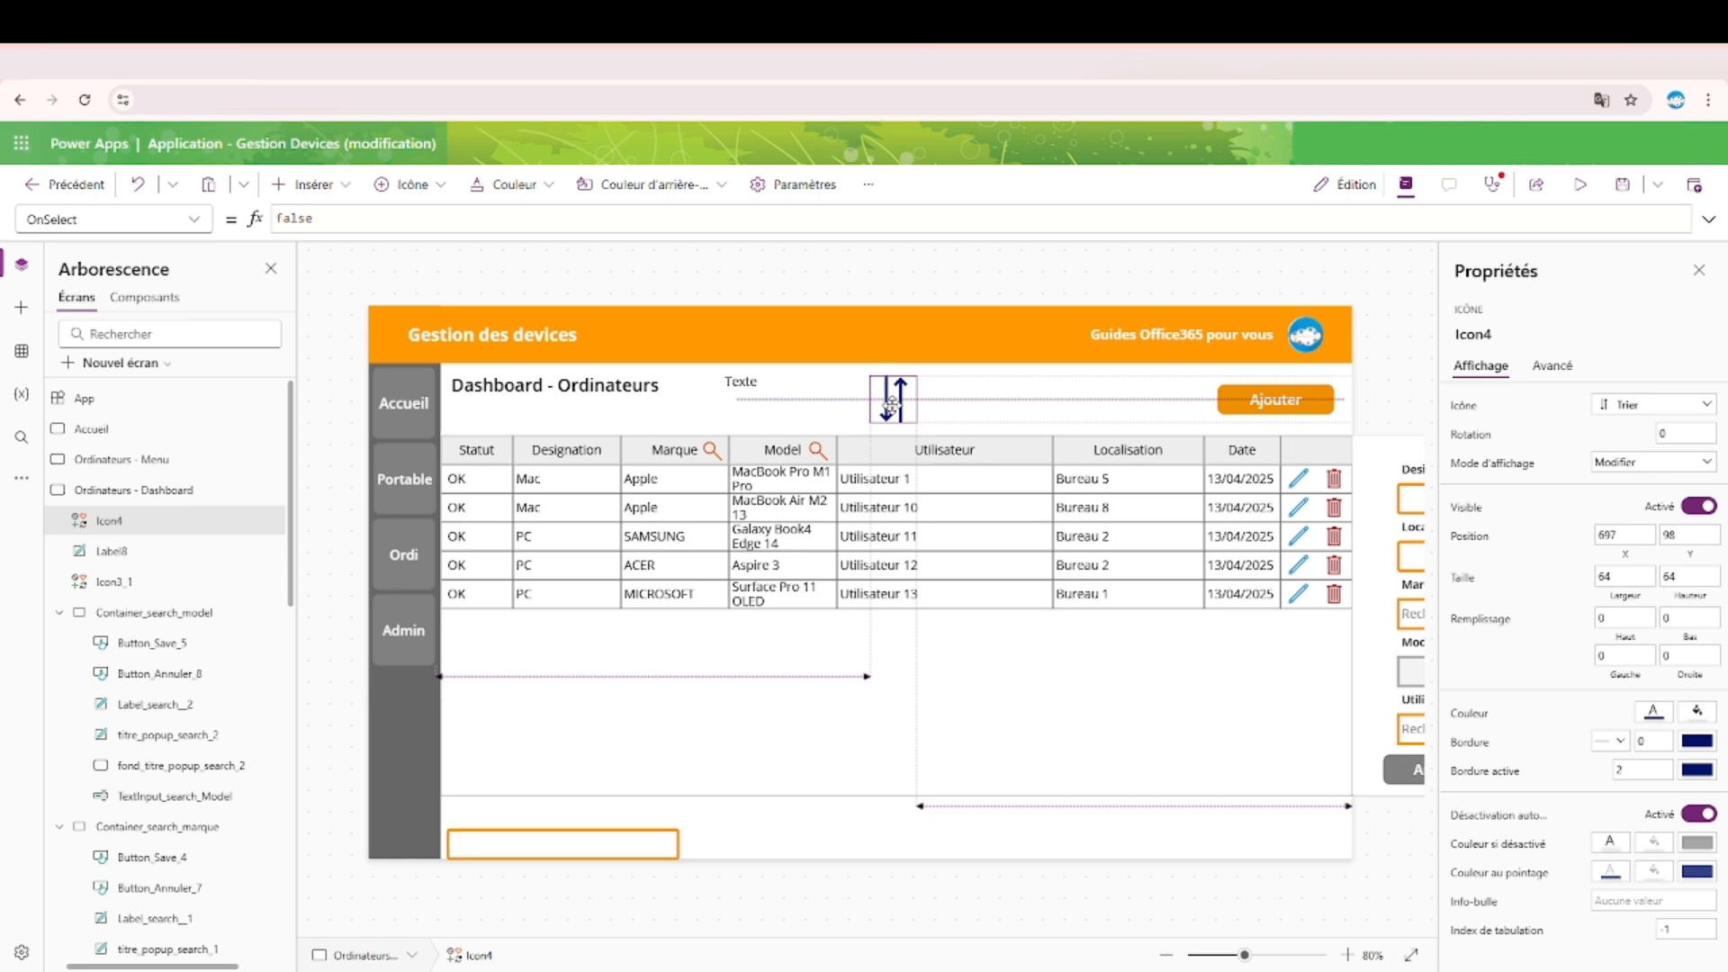
# Set the sort icon's OnSelect formula to UpdateContext({order: !order}), reusing the copied expression.
pyautogui.click(309, 217)
pyautogui.hotkey('ctrl', 'a')
pyautogui.hotkey('ctrl', 'v')
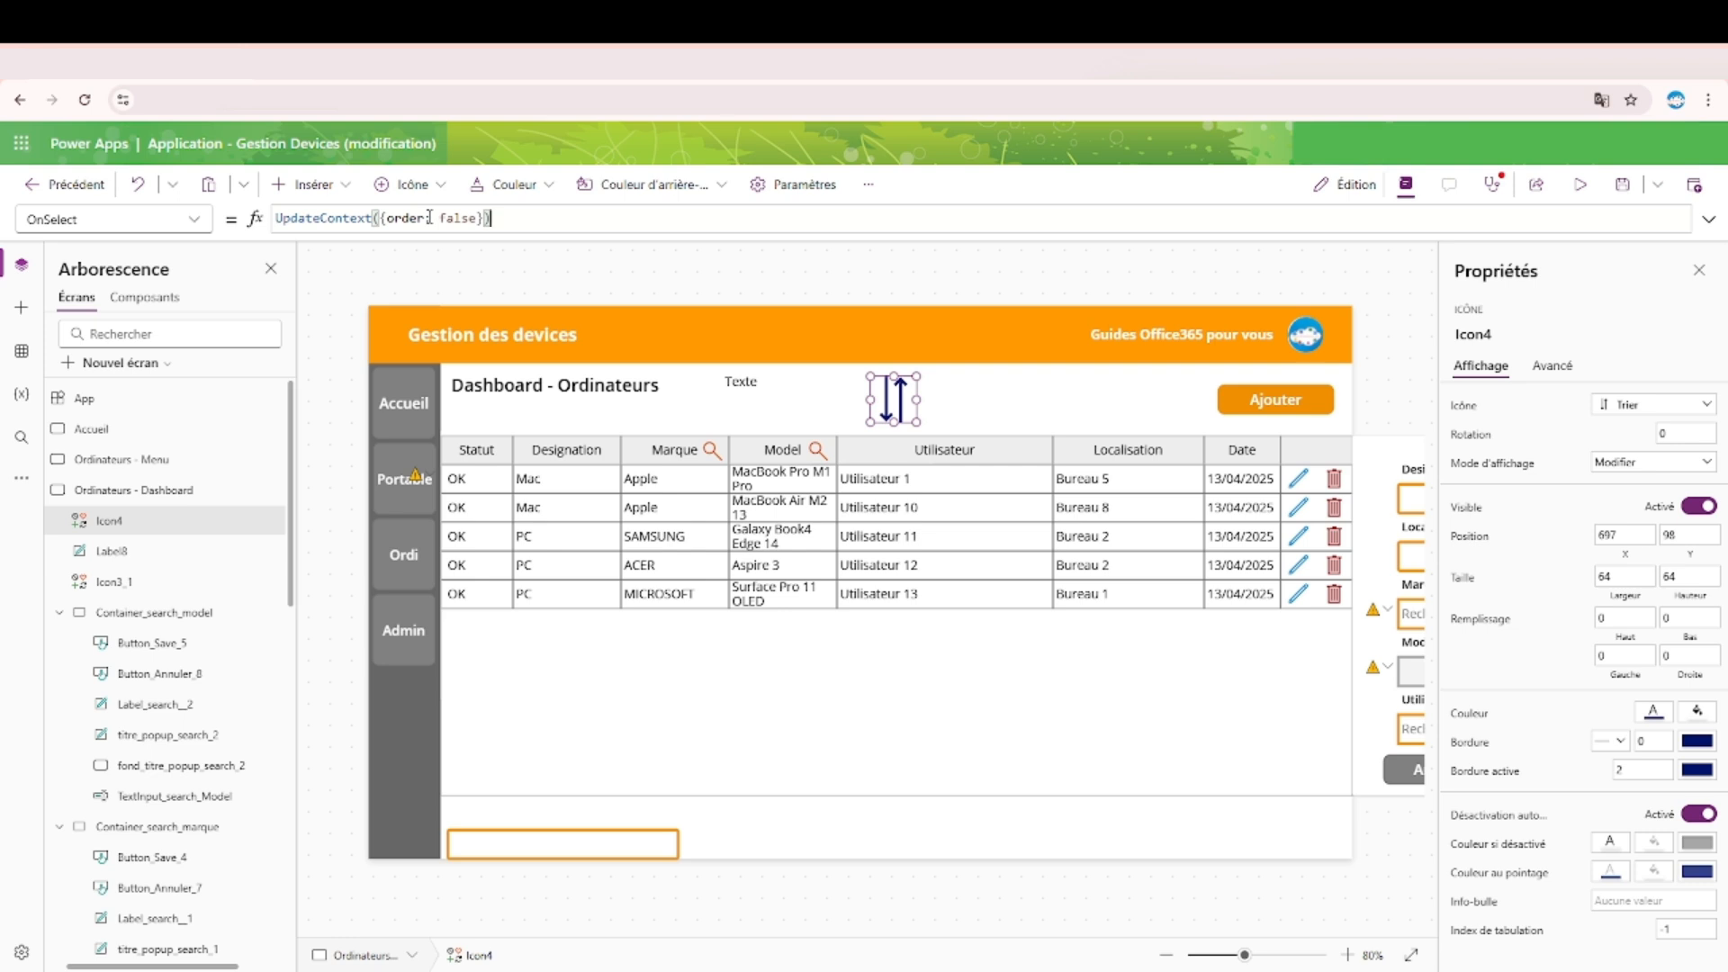
pyautogui.moveTo(439, 218); pyautogui.dragTo(474, 218)
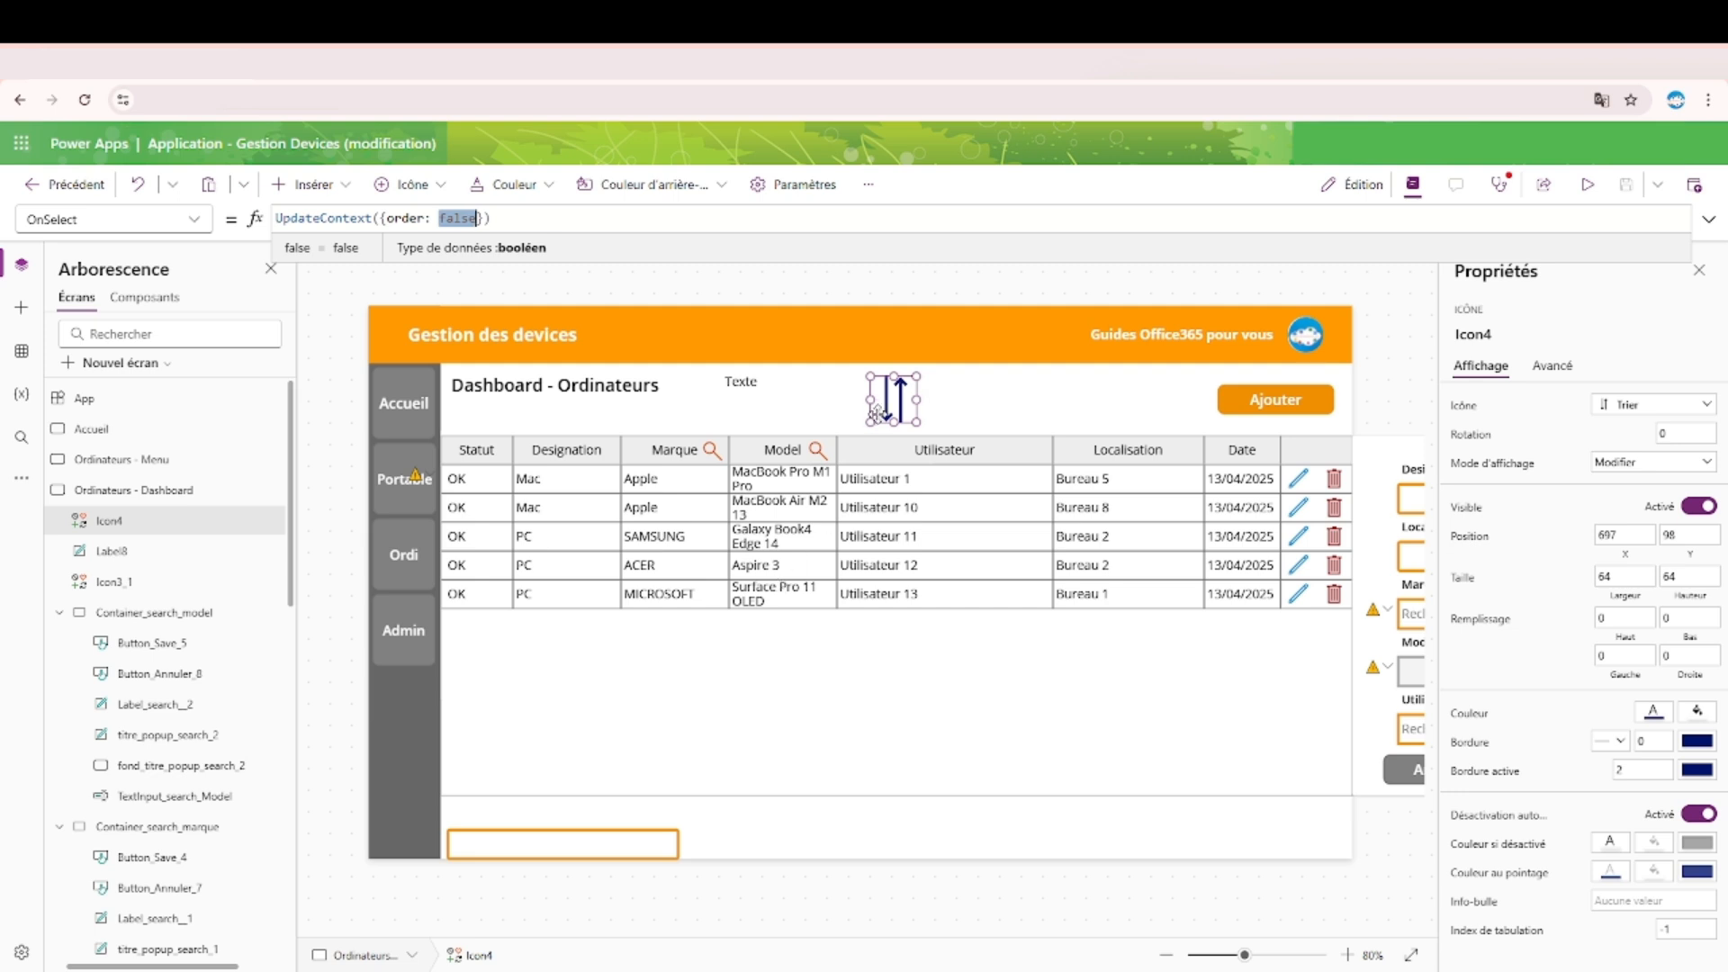
pyautogui.click(401, 218)
pyautogui.click(468, 216)
pyautogui.write('order')
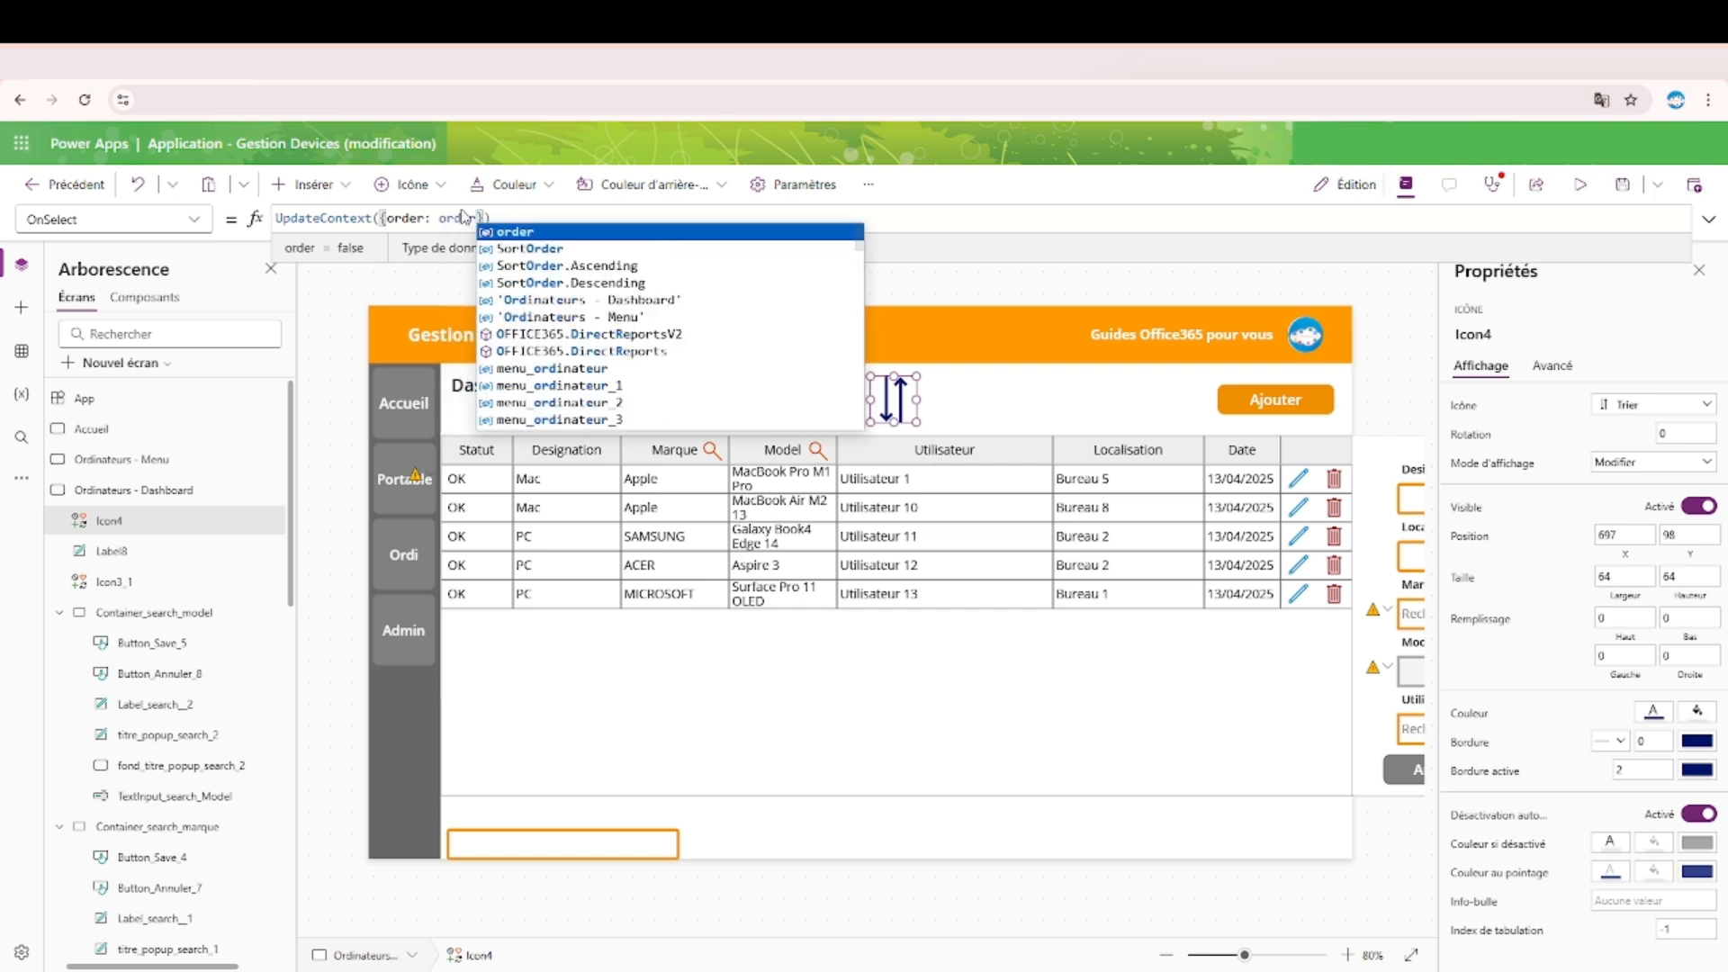
pyautogui.press('Tab')
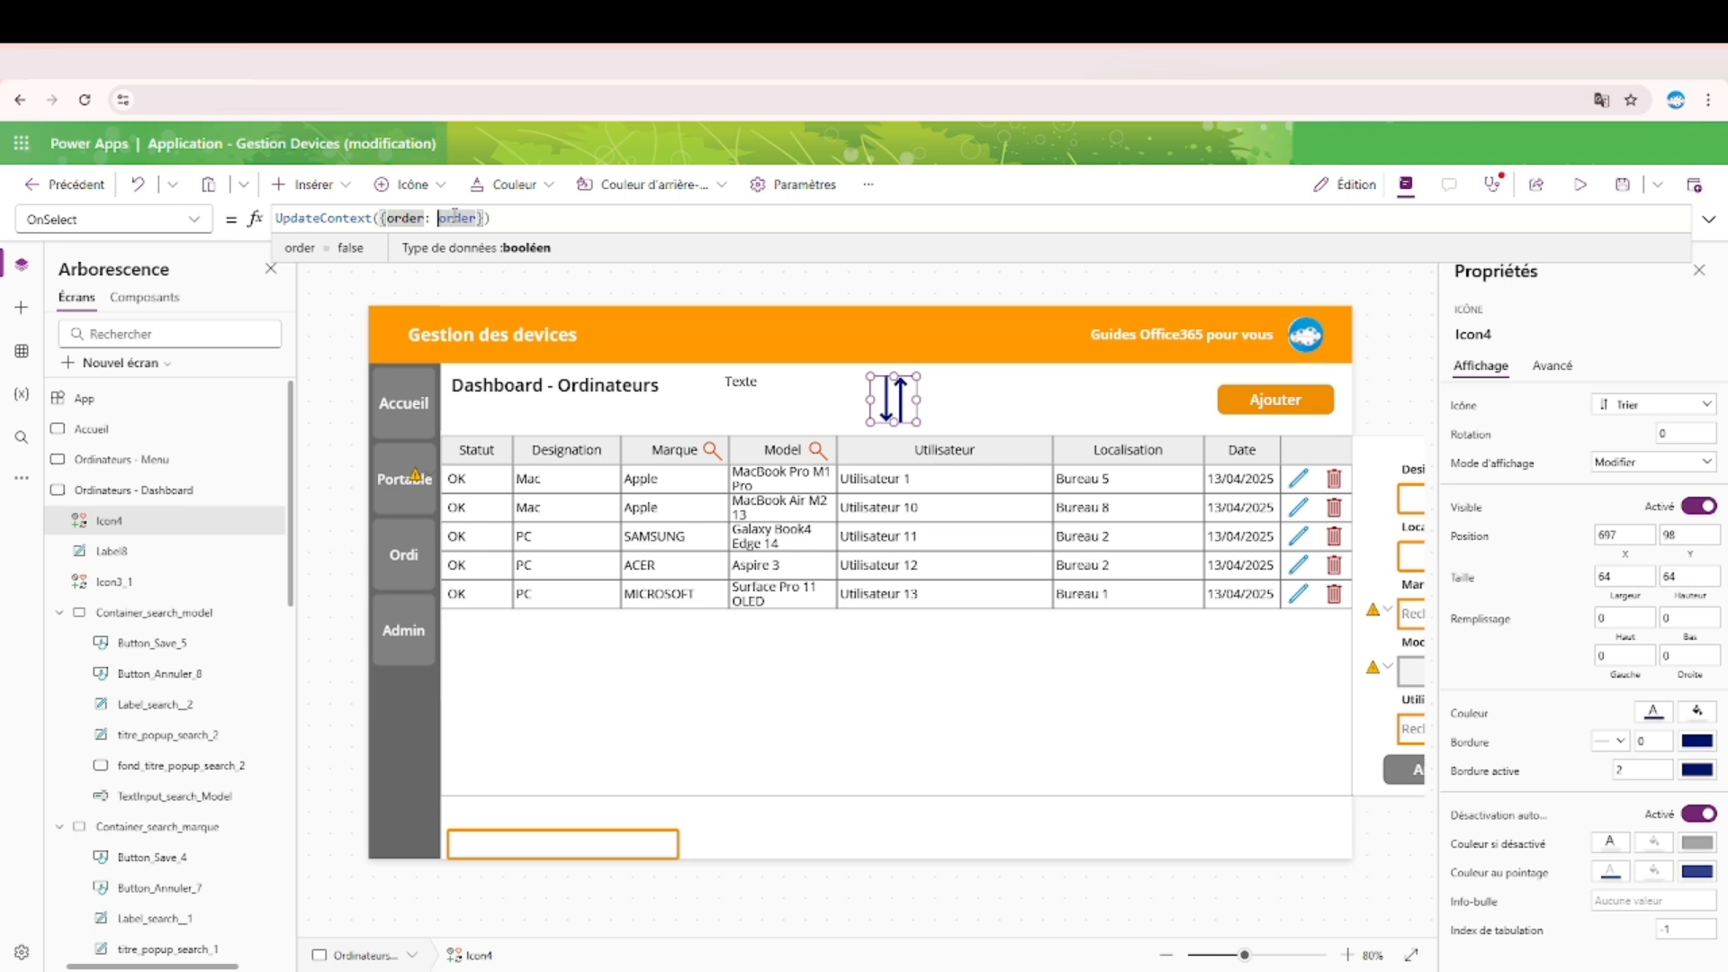
pyautogui.write('!')
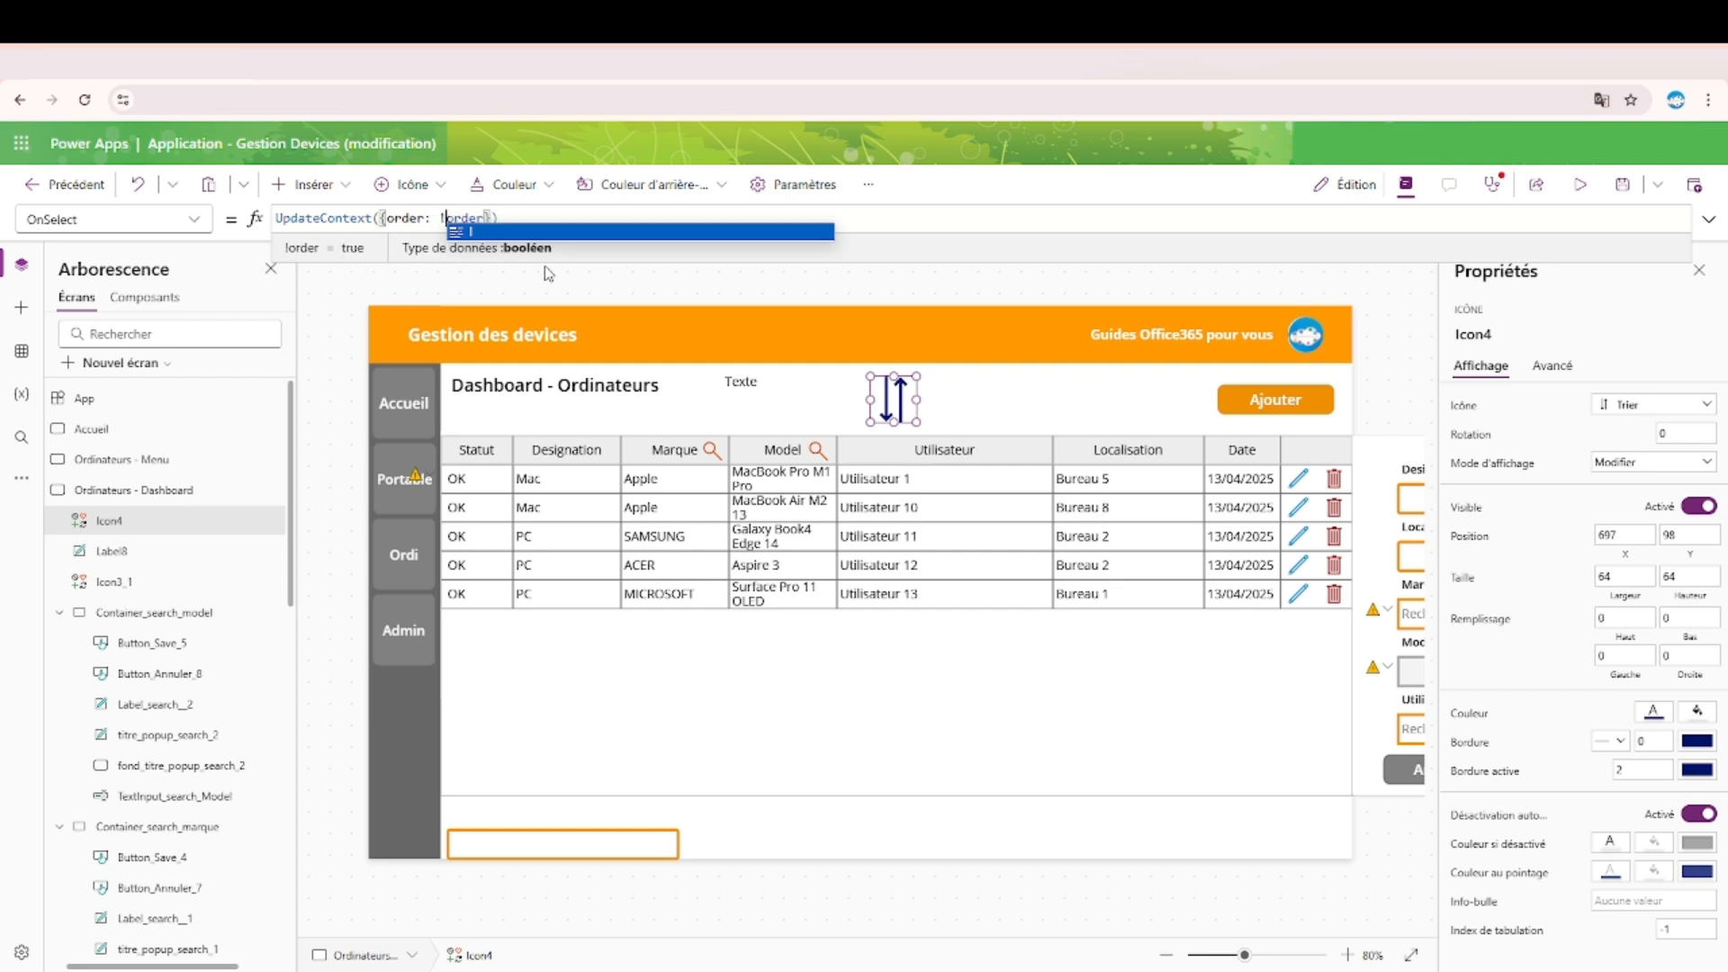
# Preview the app, toggle the gallery's sort order several times with the sort icon, and close the preview.
pyautogui.click(1589, 191)
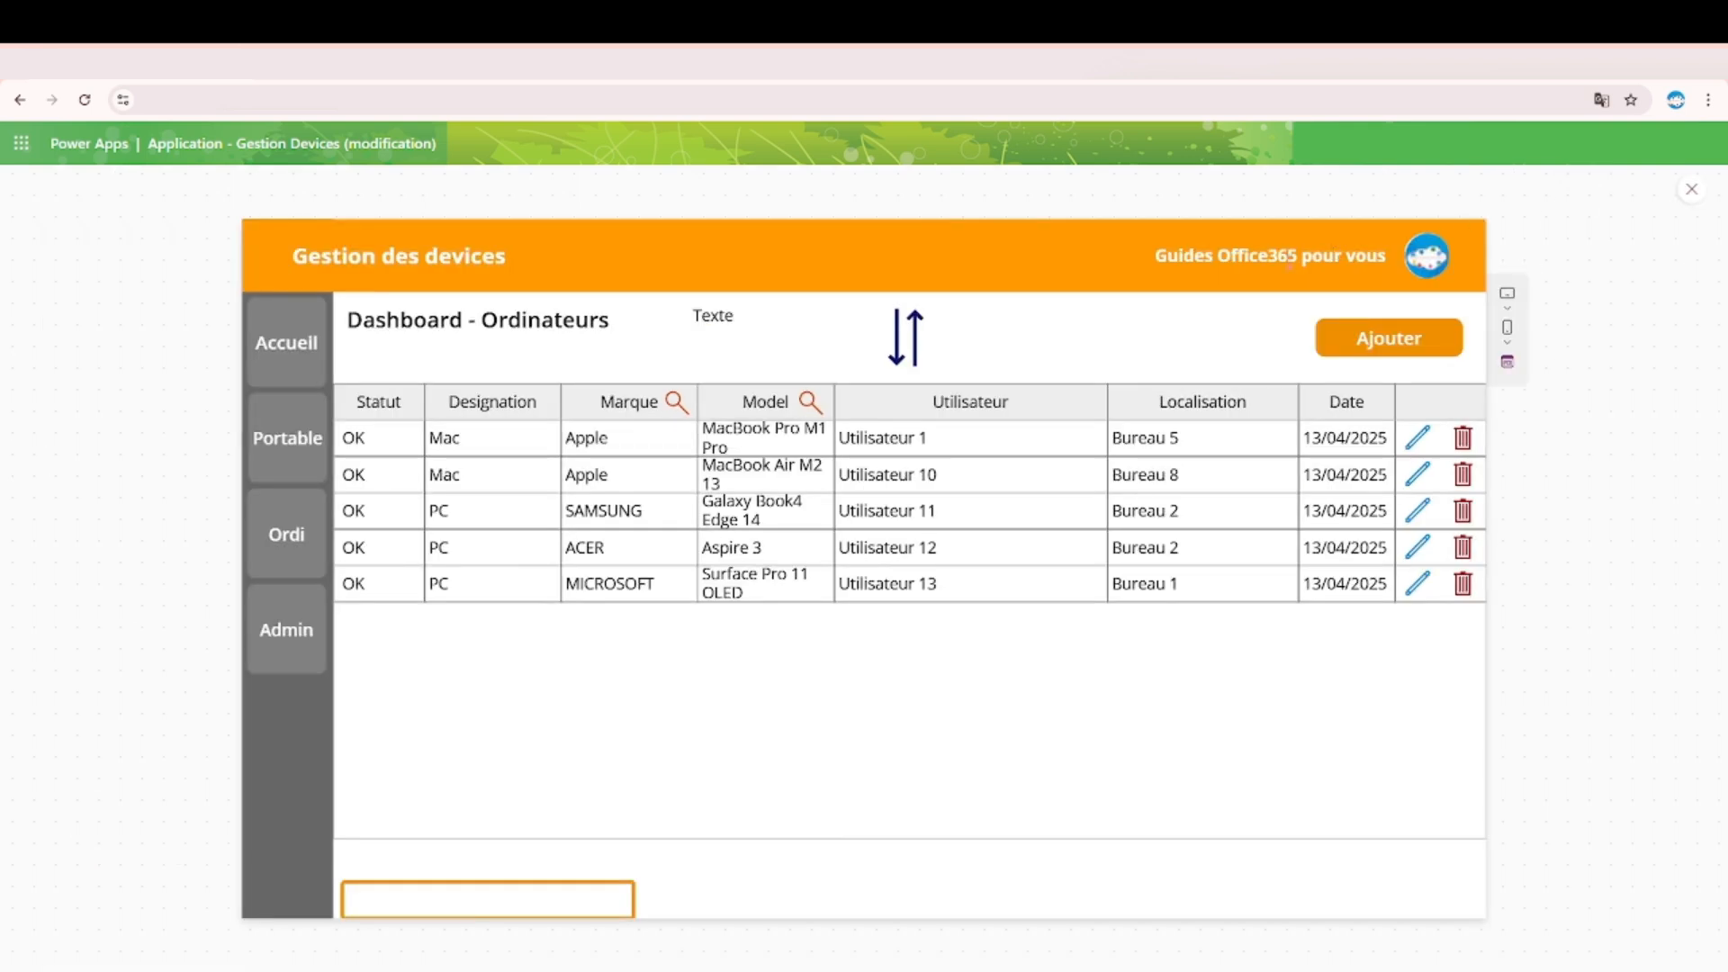
pyautogui.click(896, 339)
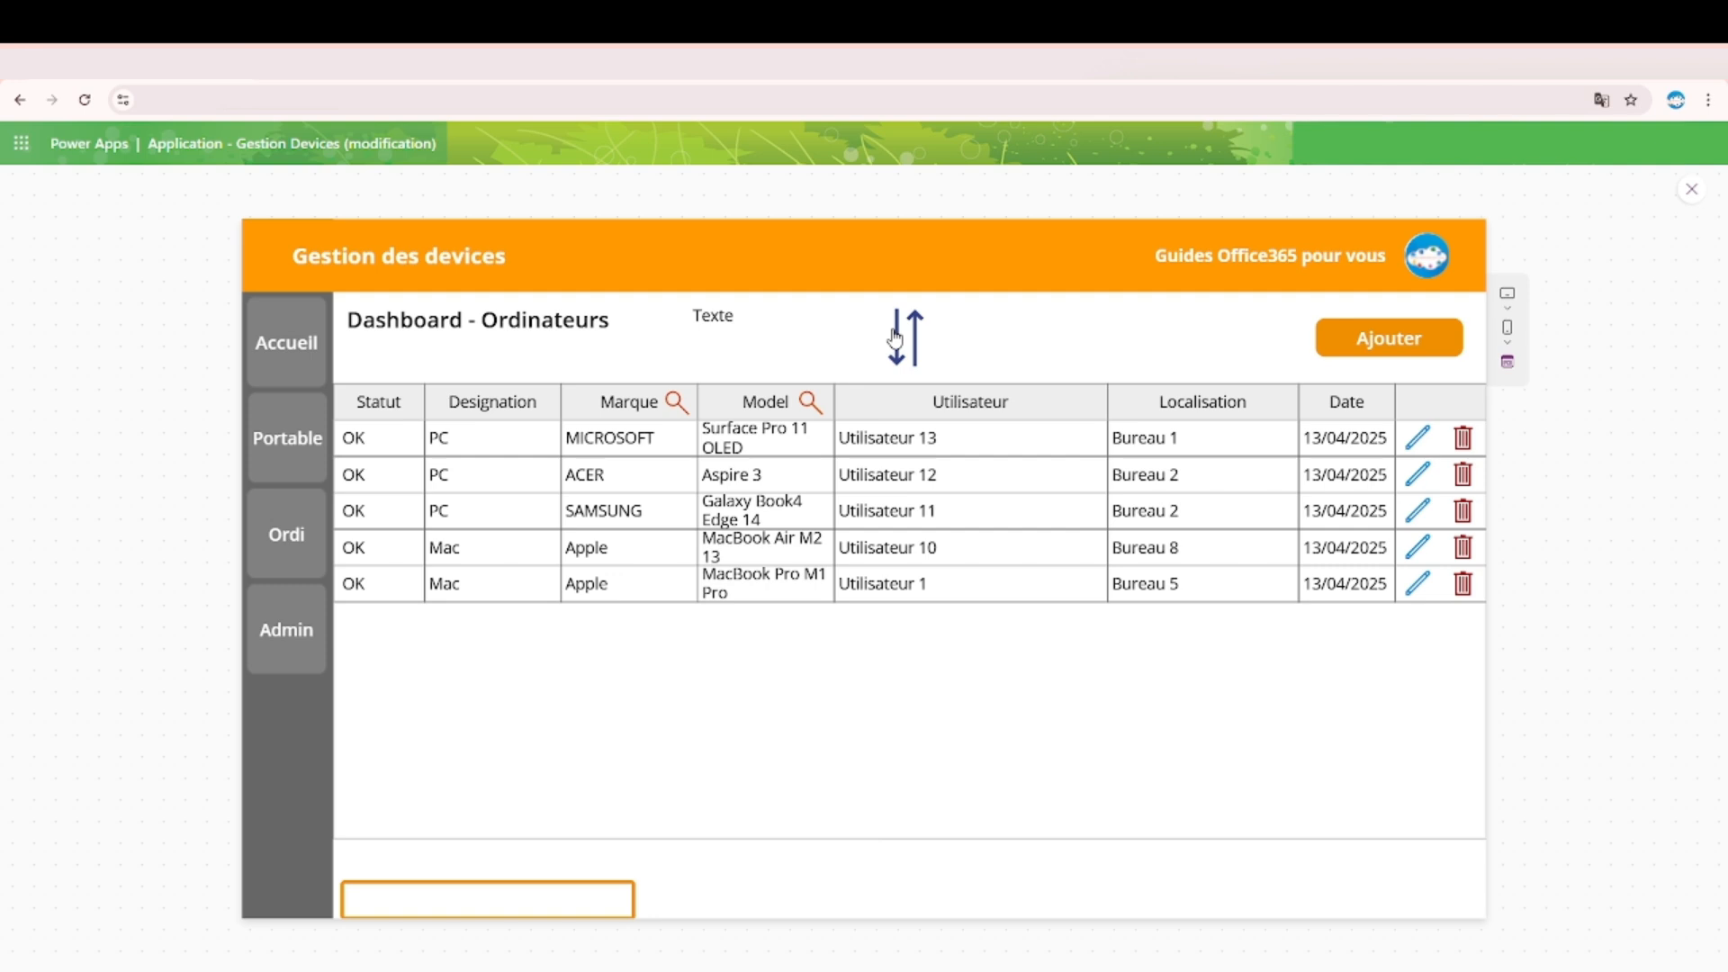
pyautogui.click(896, 339)
pyautogui.click(895, 339)
pyautogui.click(896, 340)
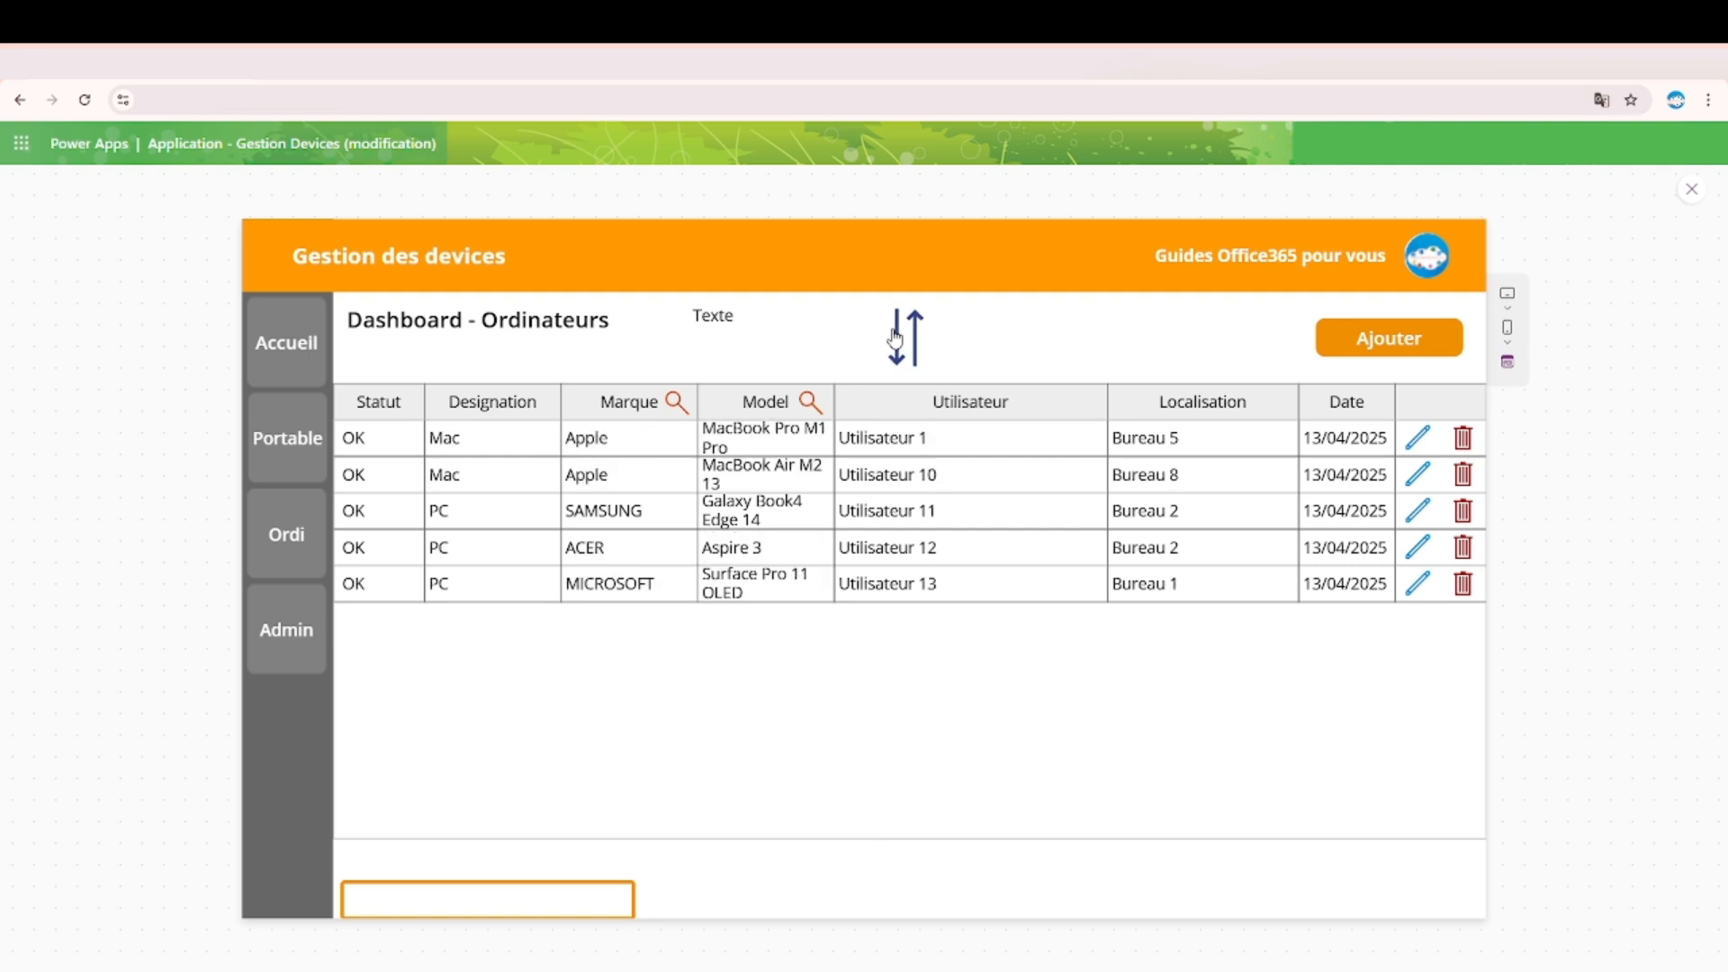
pyautogui.click(1694, 192)
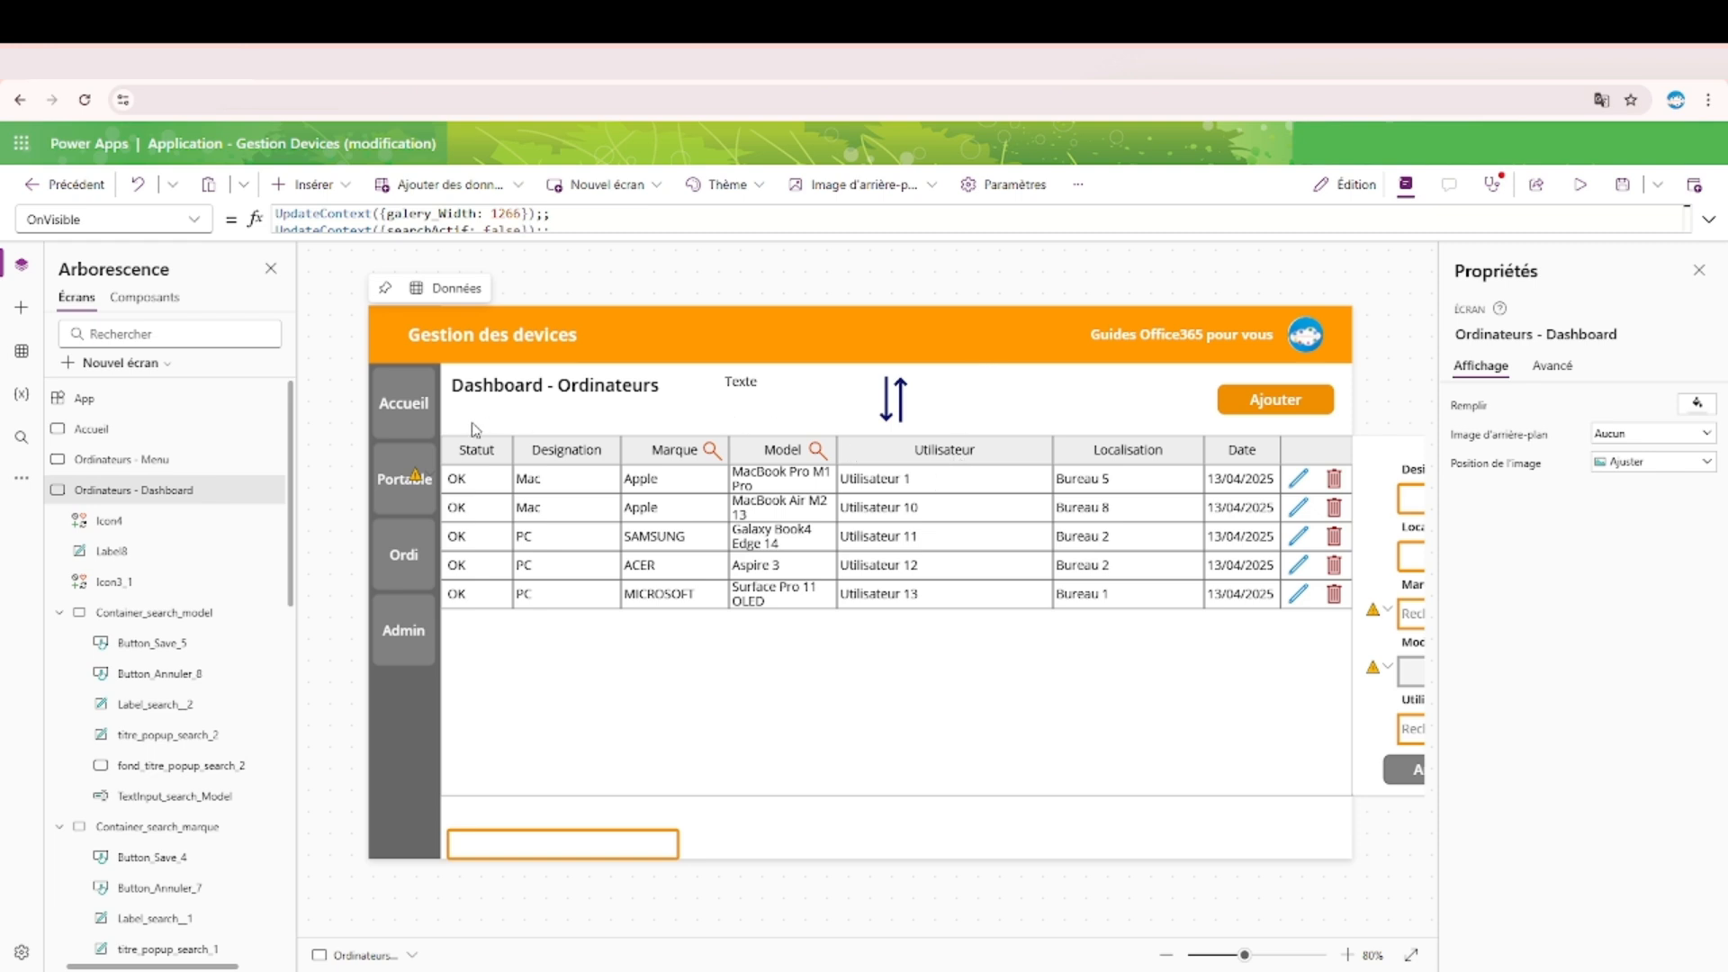
# Copy the Statut label from Component_Tab_Header and place it on the Ordinateurs - Dashboard screen over the Statut header, at X 100, Y 180.
pyautogui.click(486, 450)
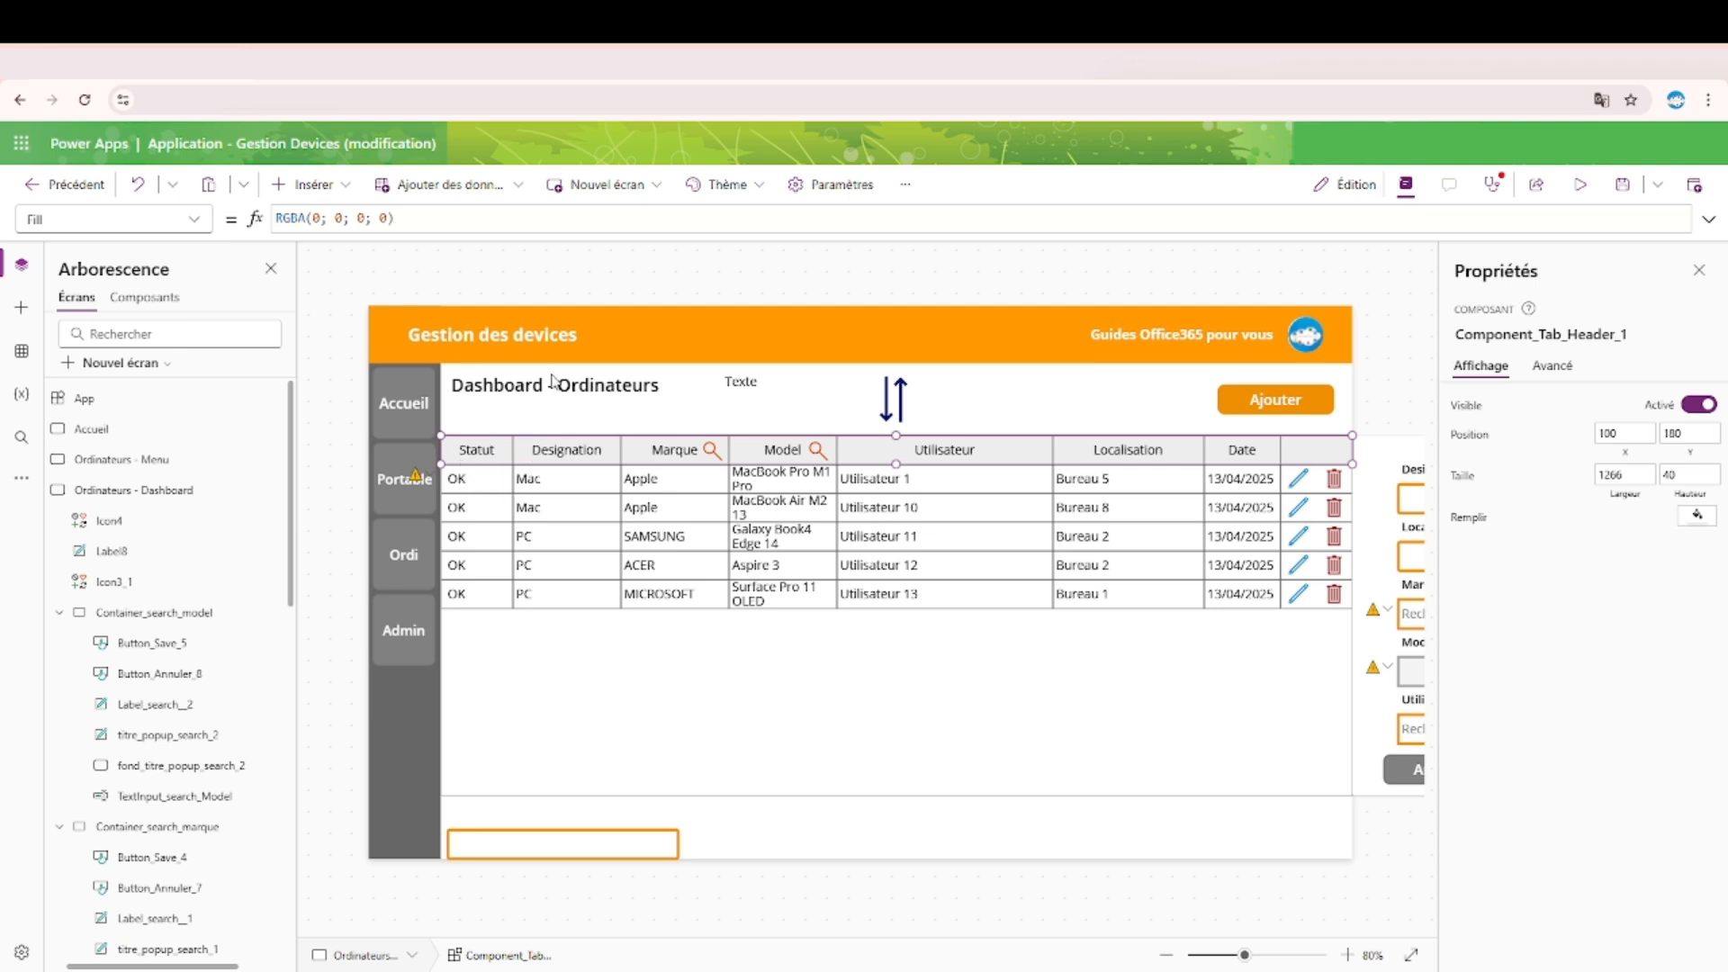
pyautogui.click(492, 274)
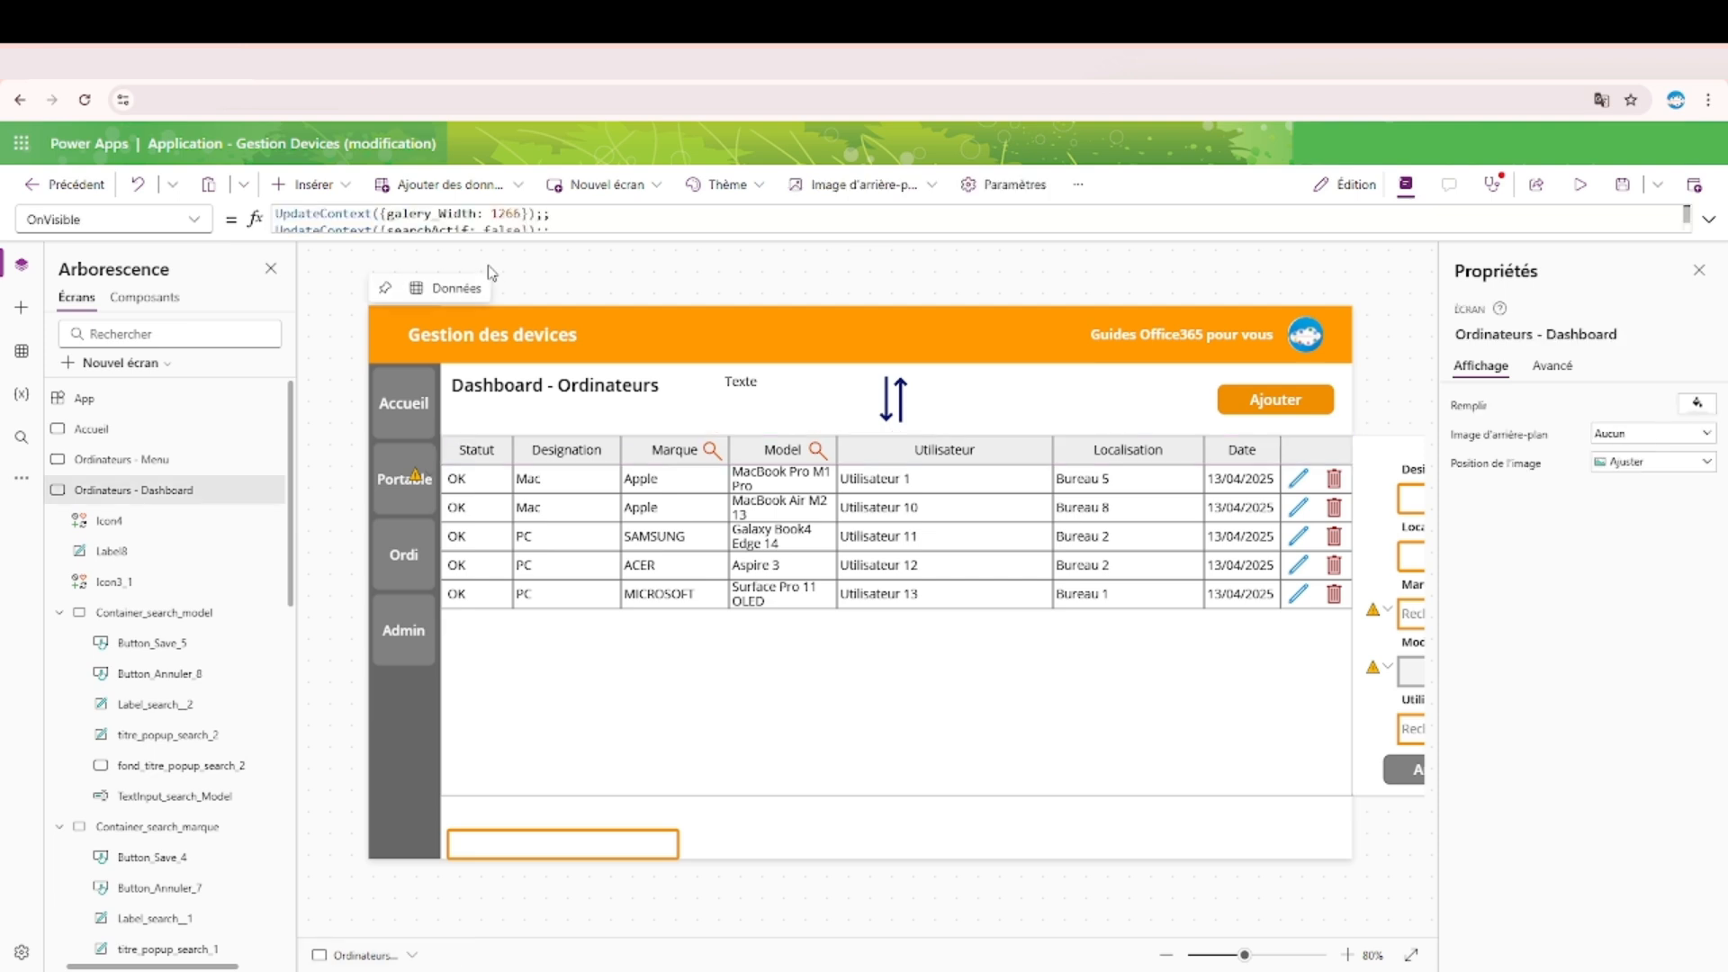
pyautogui.click(147, 300)
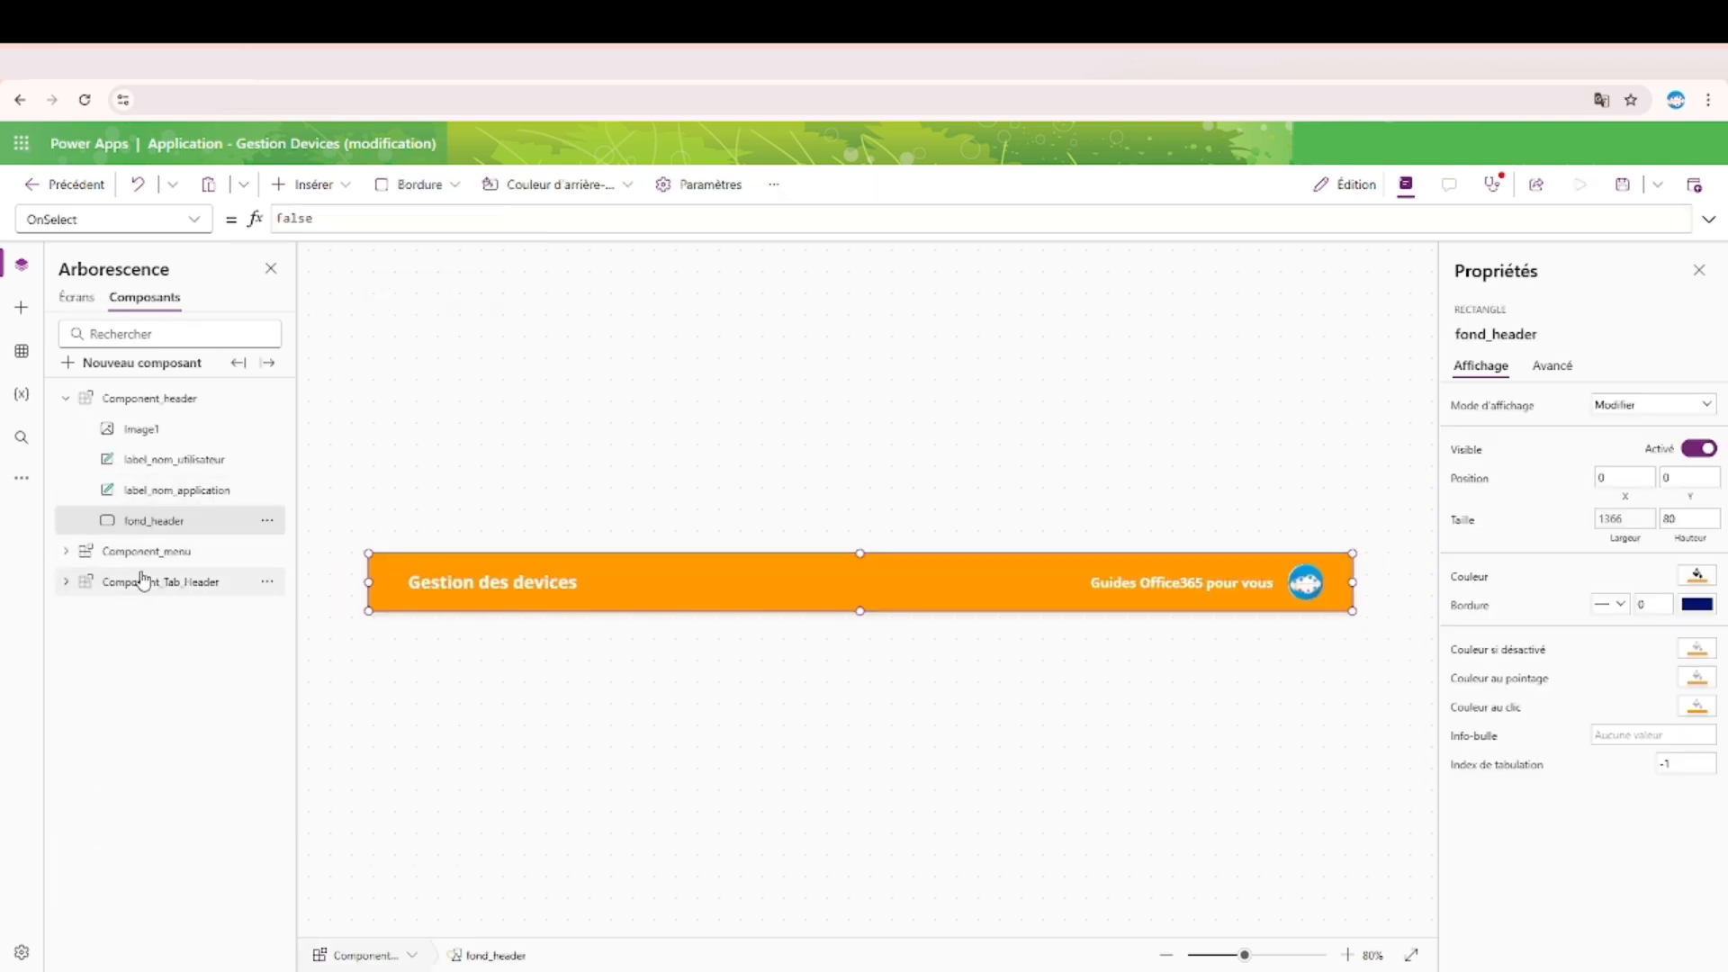
pyautogui.click(166, 586)
pyautogui.click(394, 587)
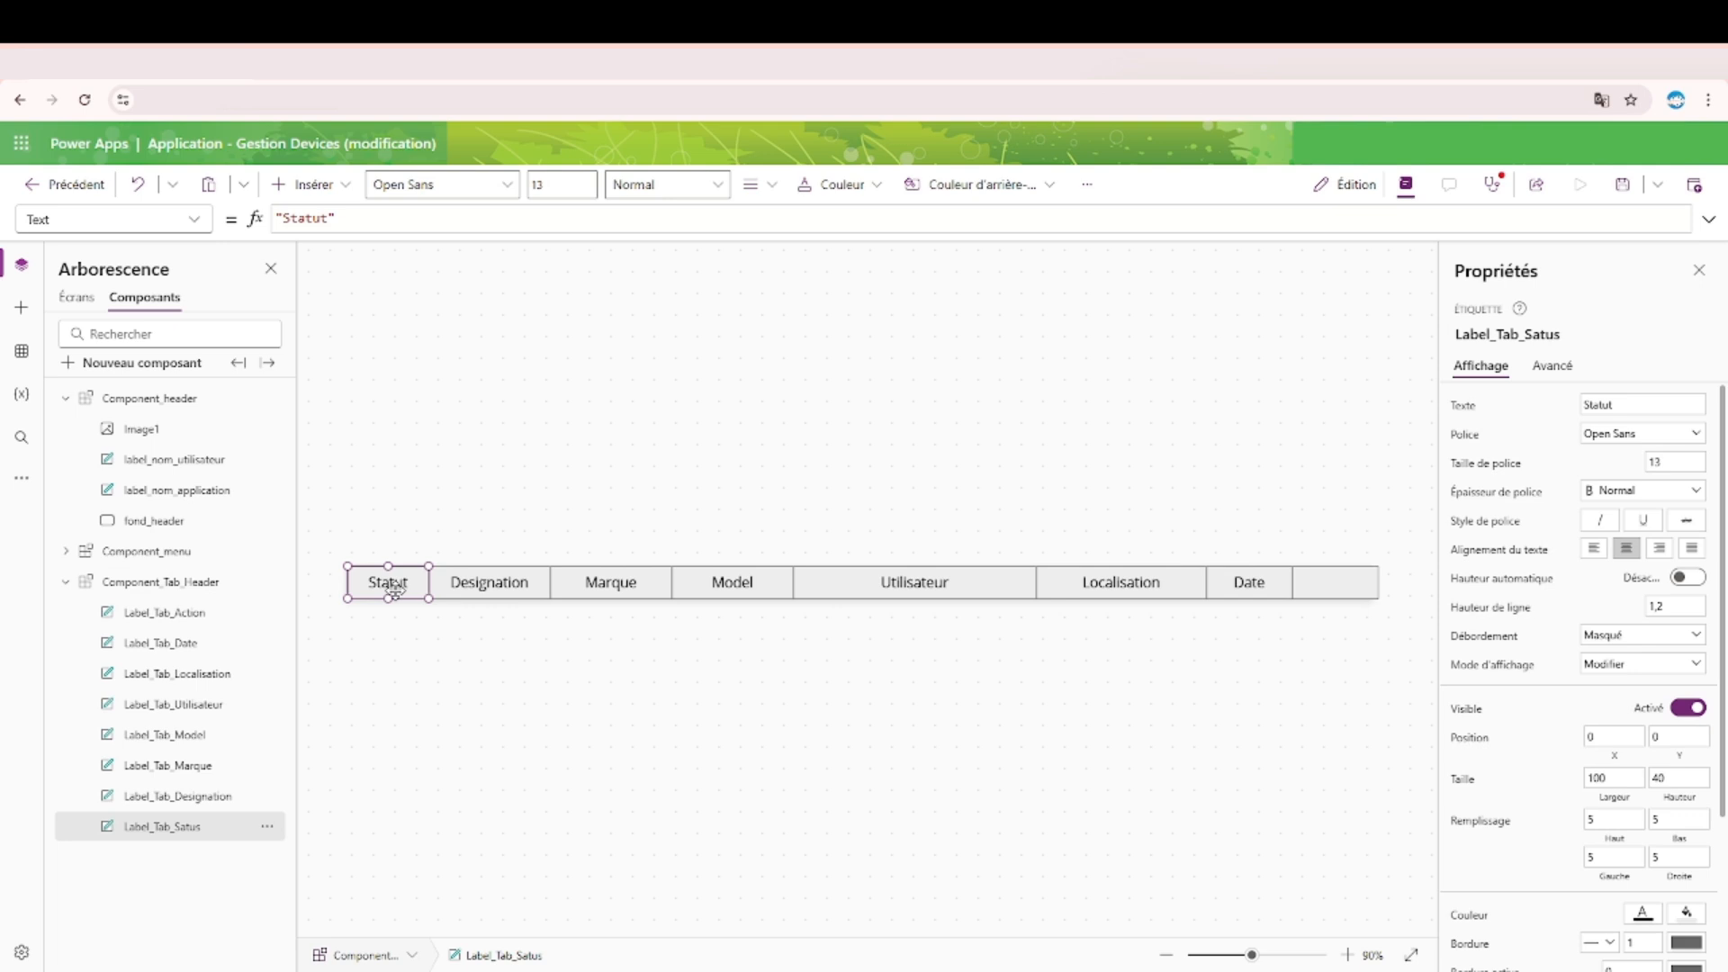
pyautogui.click(77, 298)
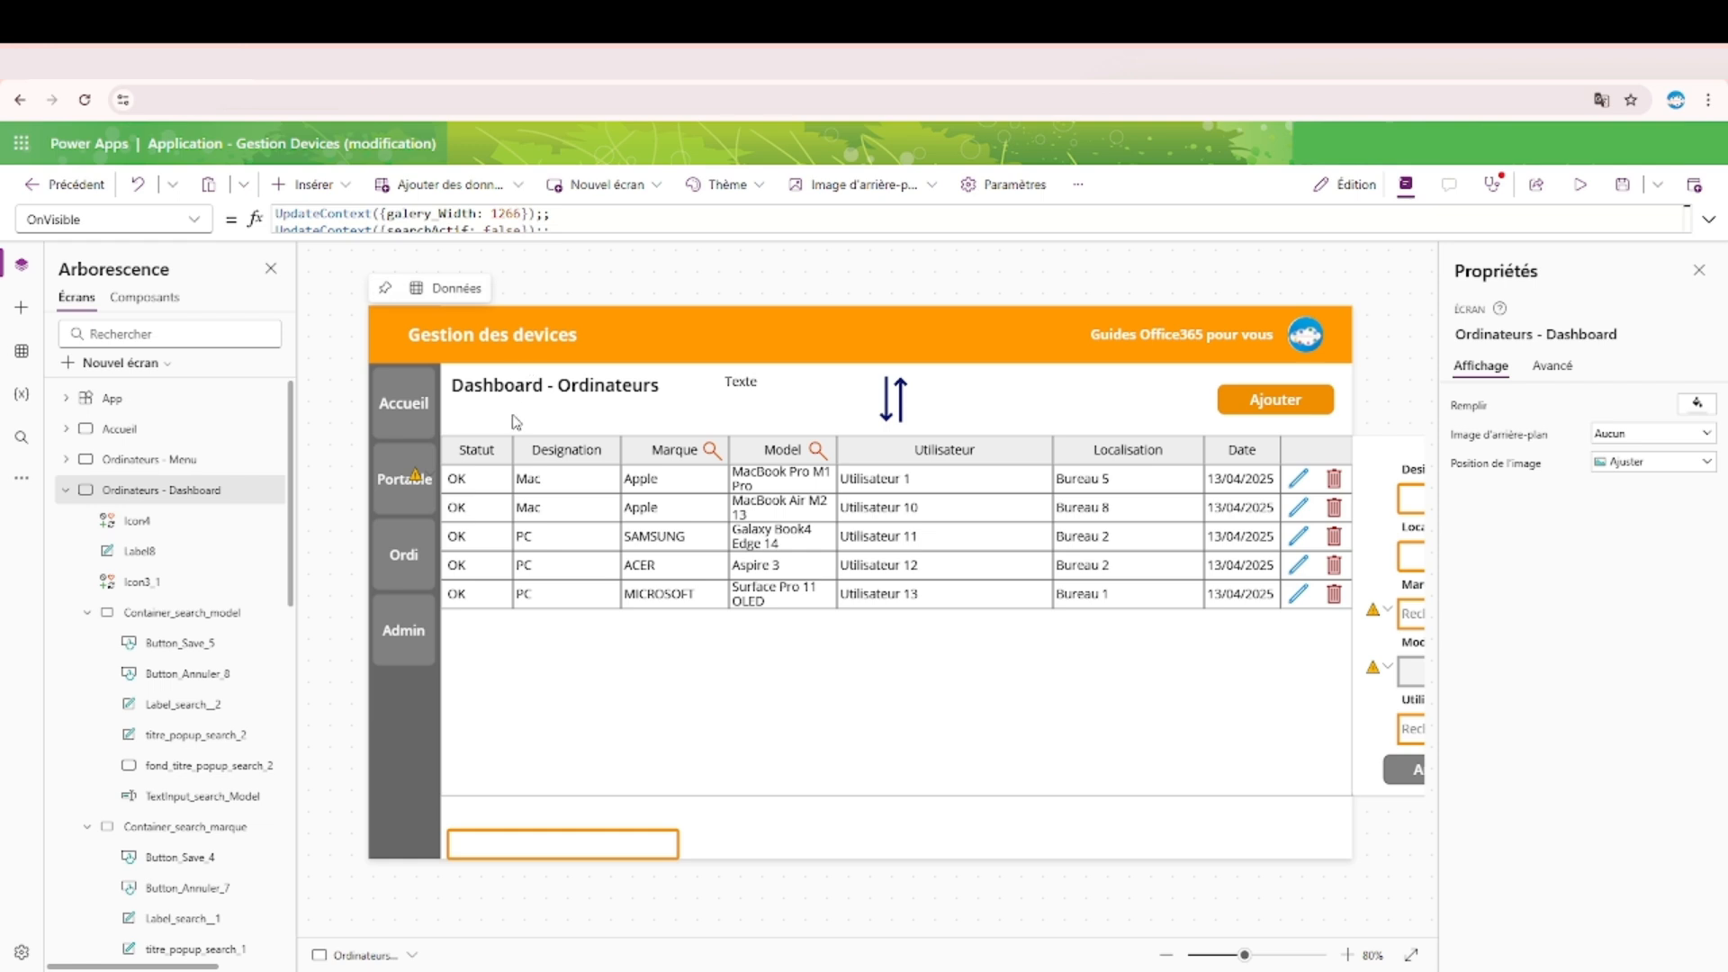
pyautogui.hotkey('ctrl', 'v')
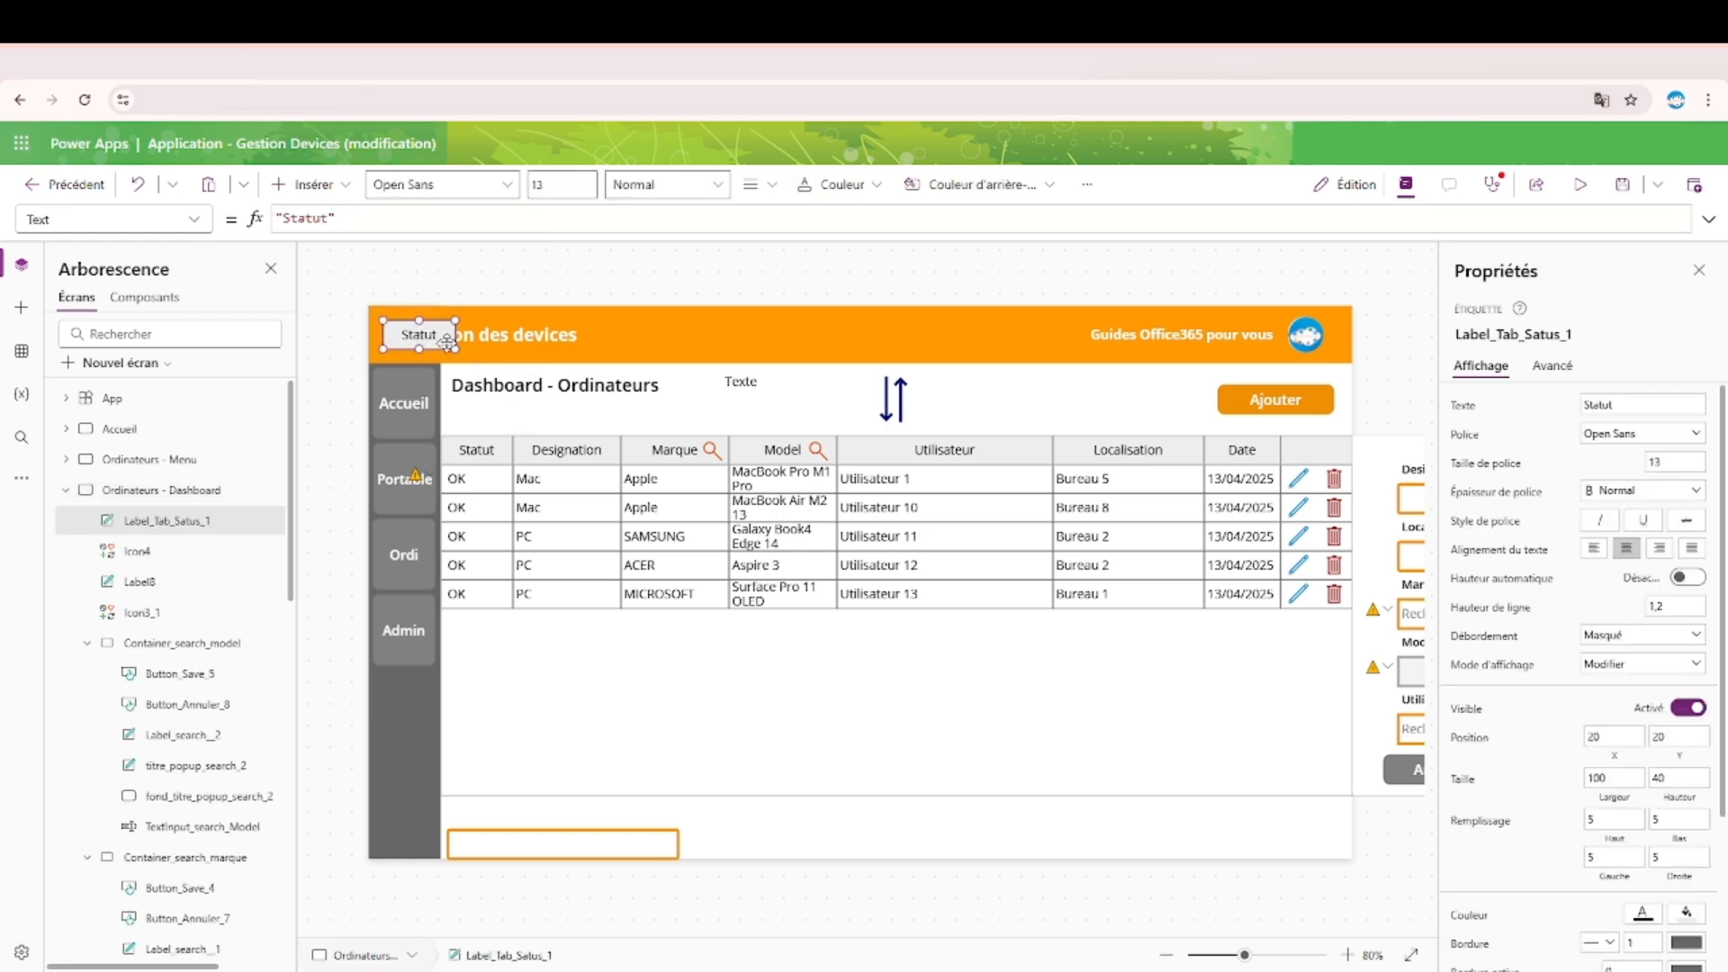
pyautogui.moveTo(440, 335); pyautogui.dragTo(496, 449)
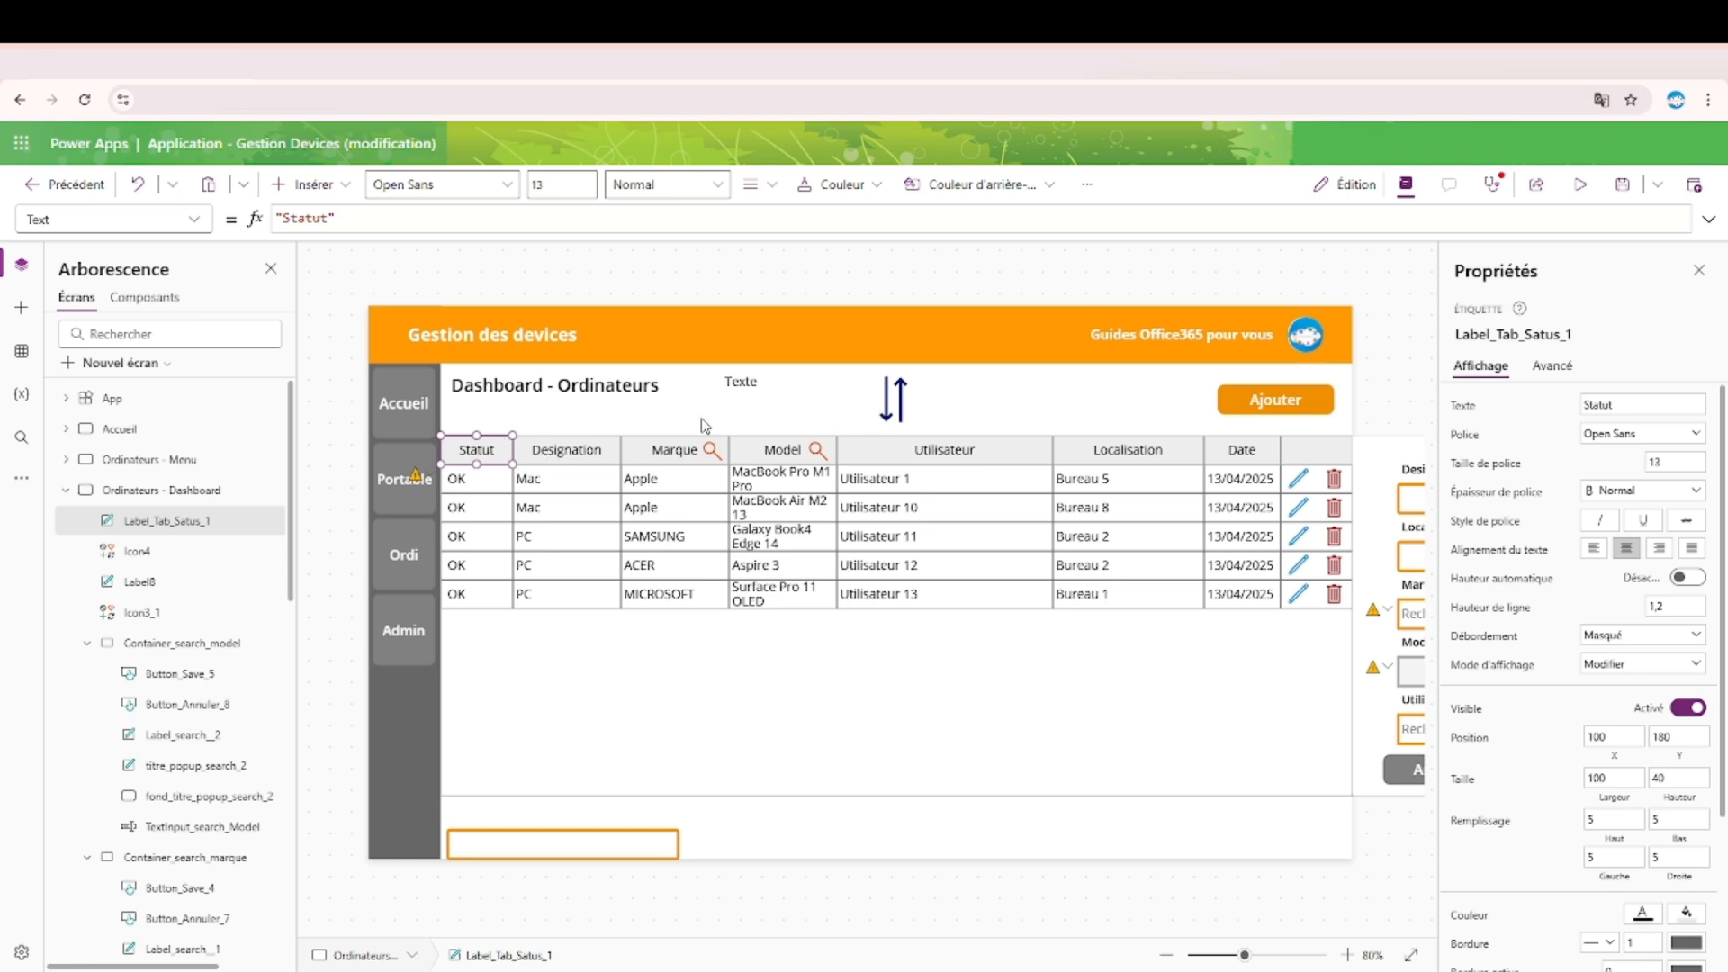
# Set the copied Statut label's OnSelect formula to UpdateContext({order: !order}), reusing the sort icon's formula.
pyautogui.click(903, 402)
pyautogui.click(1553, 366)
pyautogui.click(891, 405)
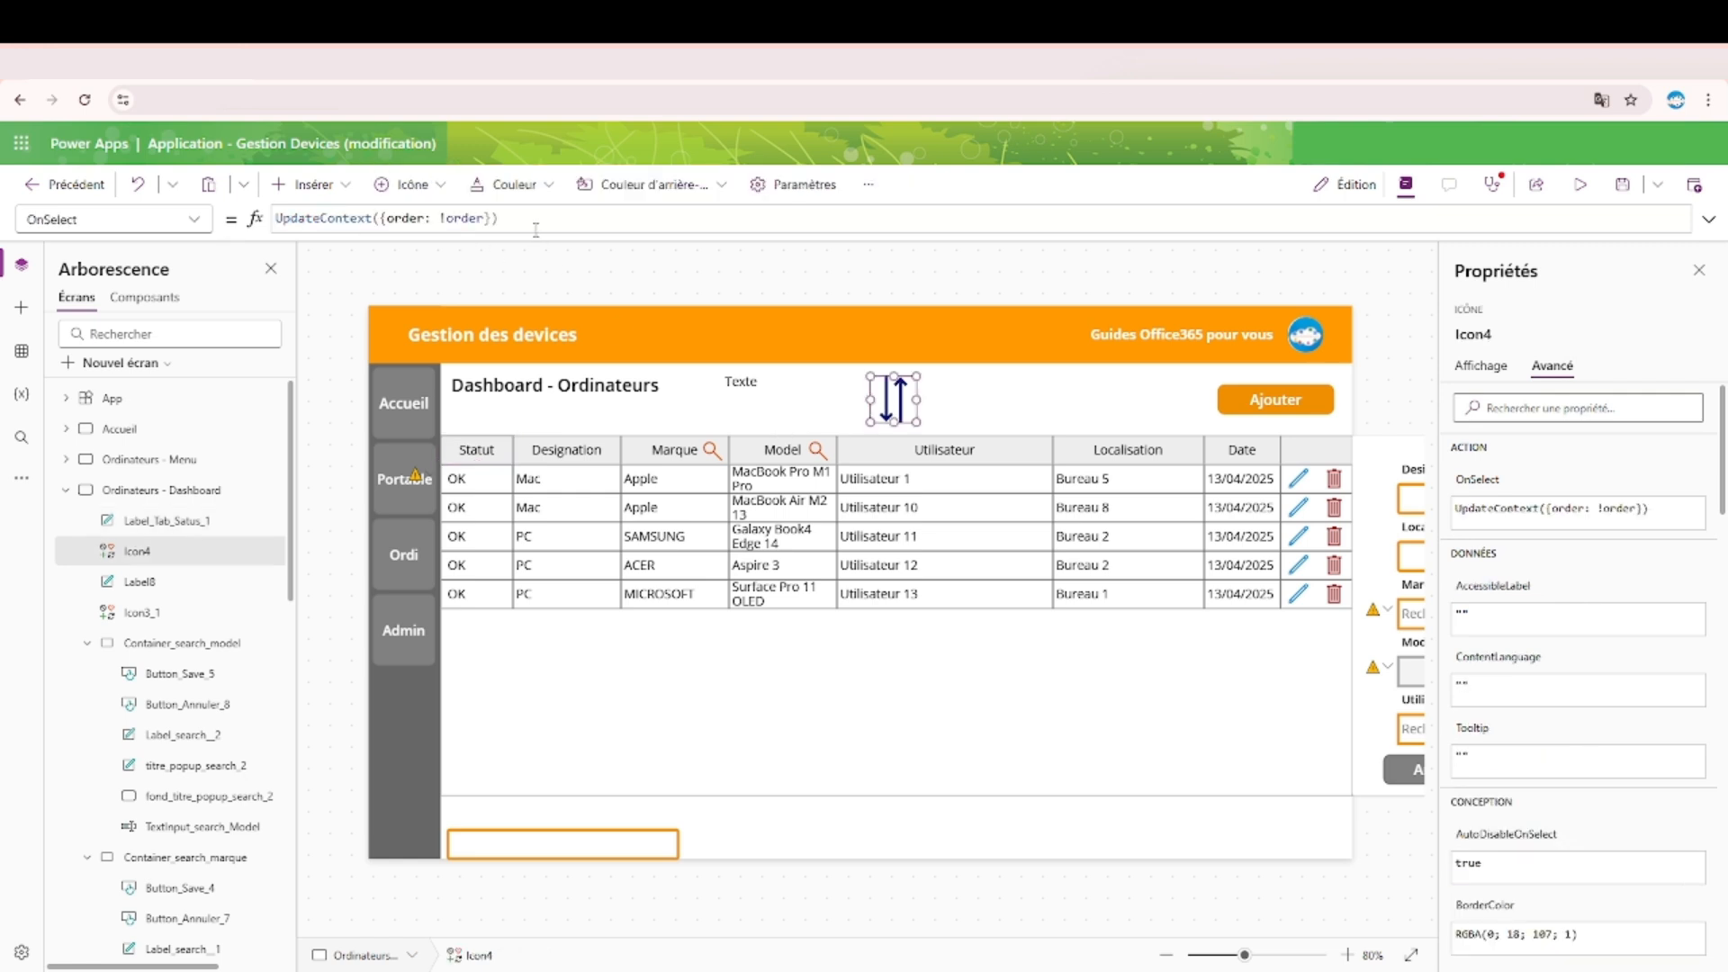
pyautogui.moveTo(531, 225); pyautogui.dragTo(5, 217)
pyautogui.hotkey('ctrl', 'c')
pyautogui.click(475, 442)
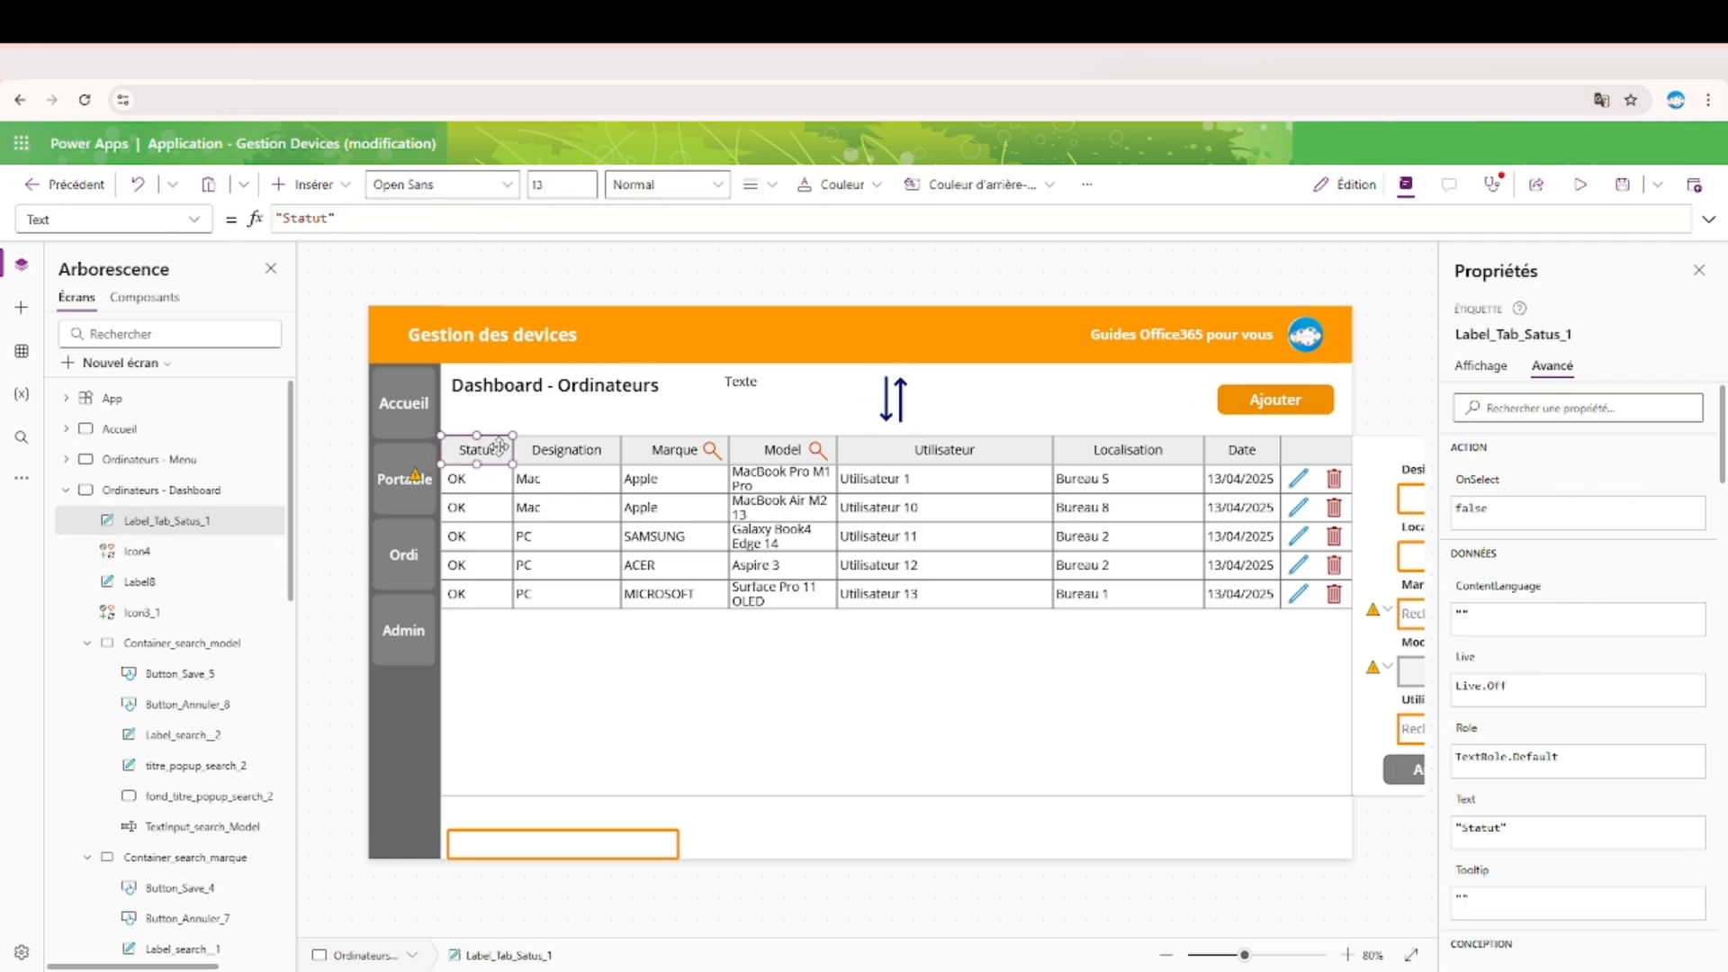
pyautogui.moveTo(347, 223); pyautogui.dragTo(185, 225)
pyautogui.hotkey('ctrl', 'v')
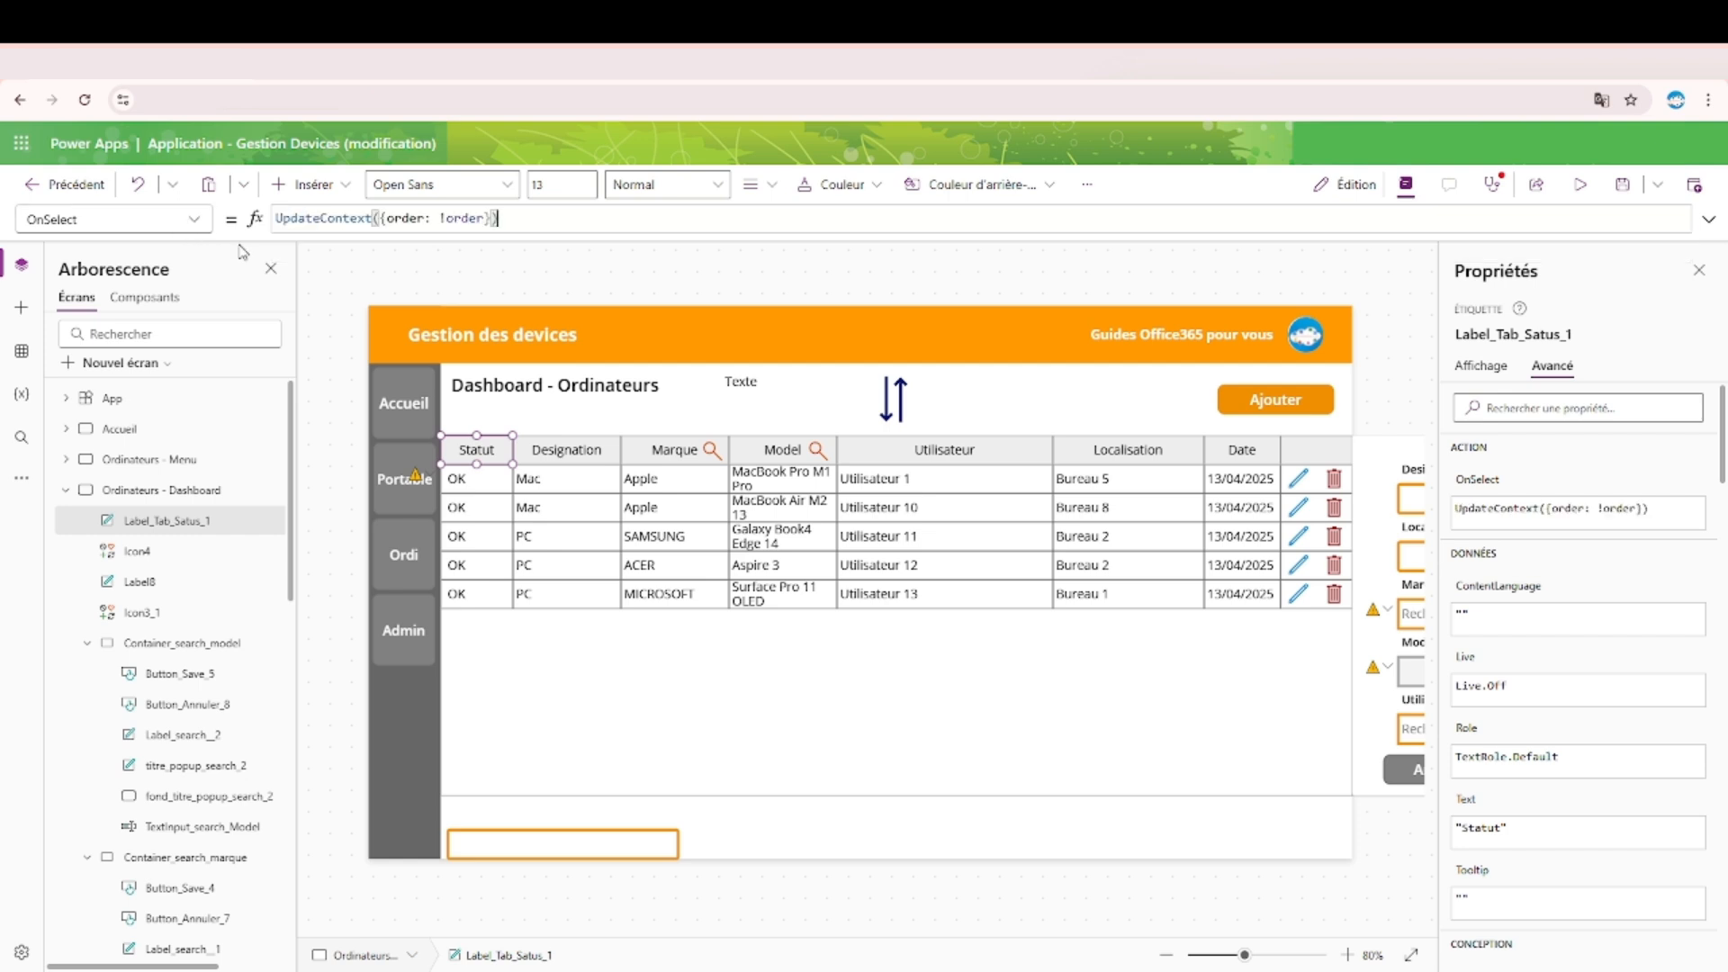
pyautogui.click(23, 481)
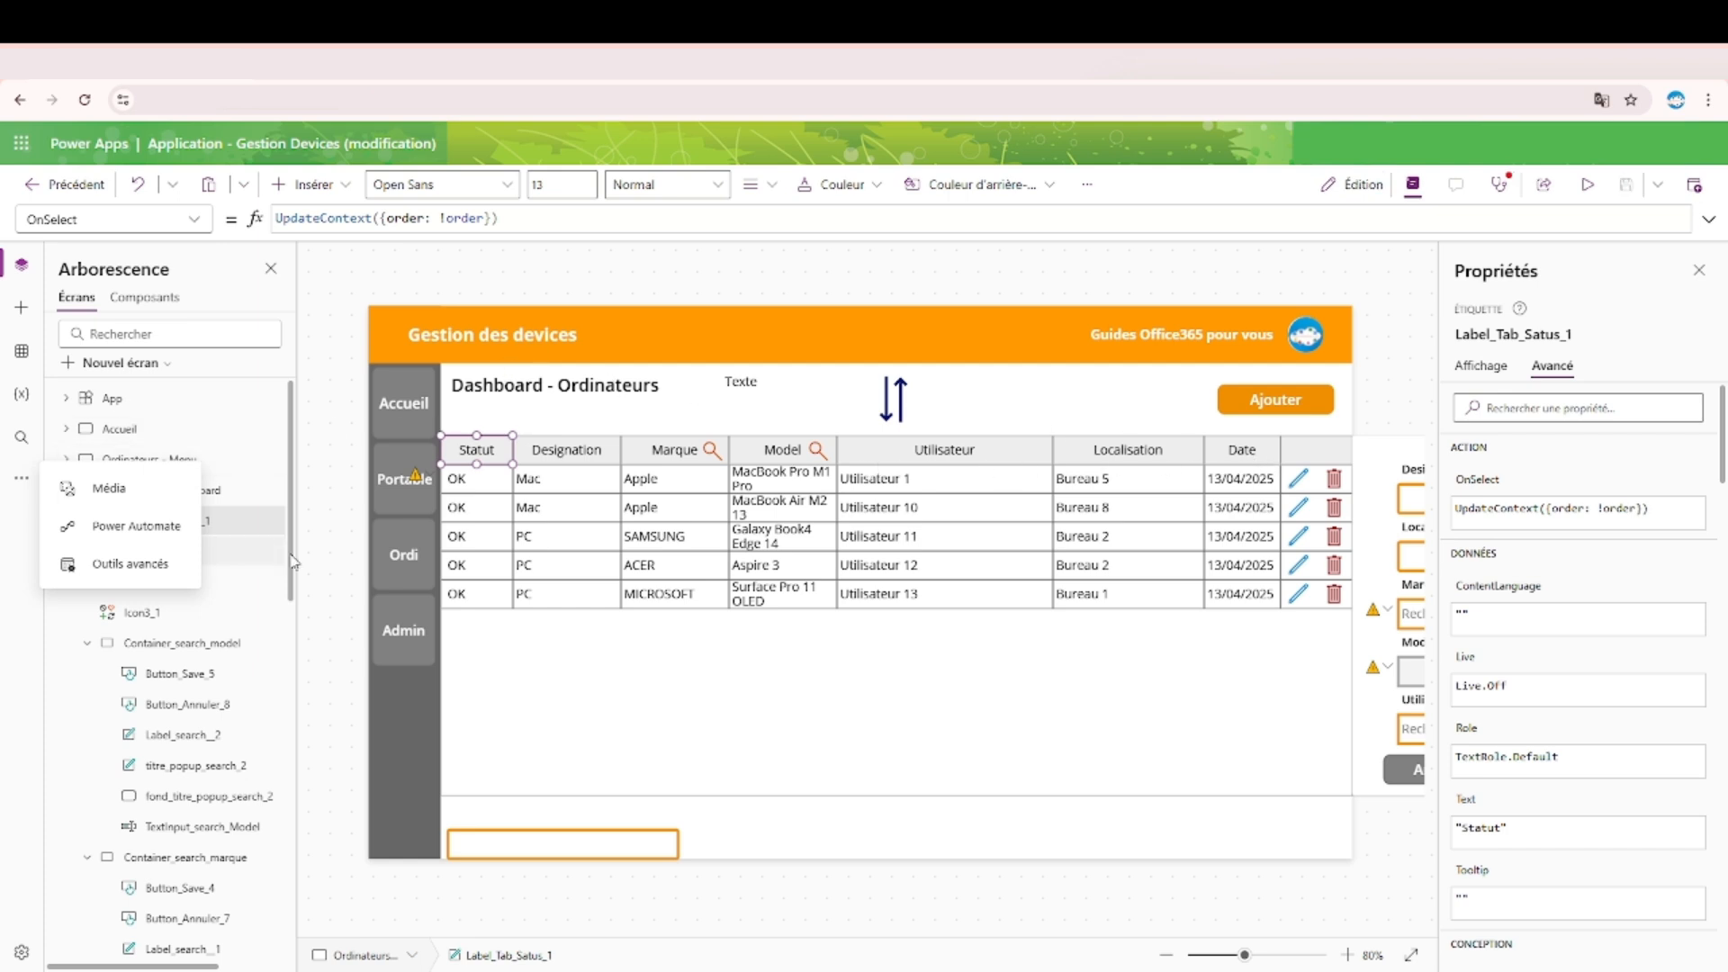
pyautogui.click(360, 309)
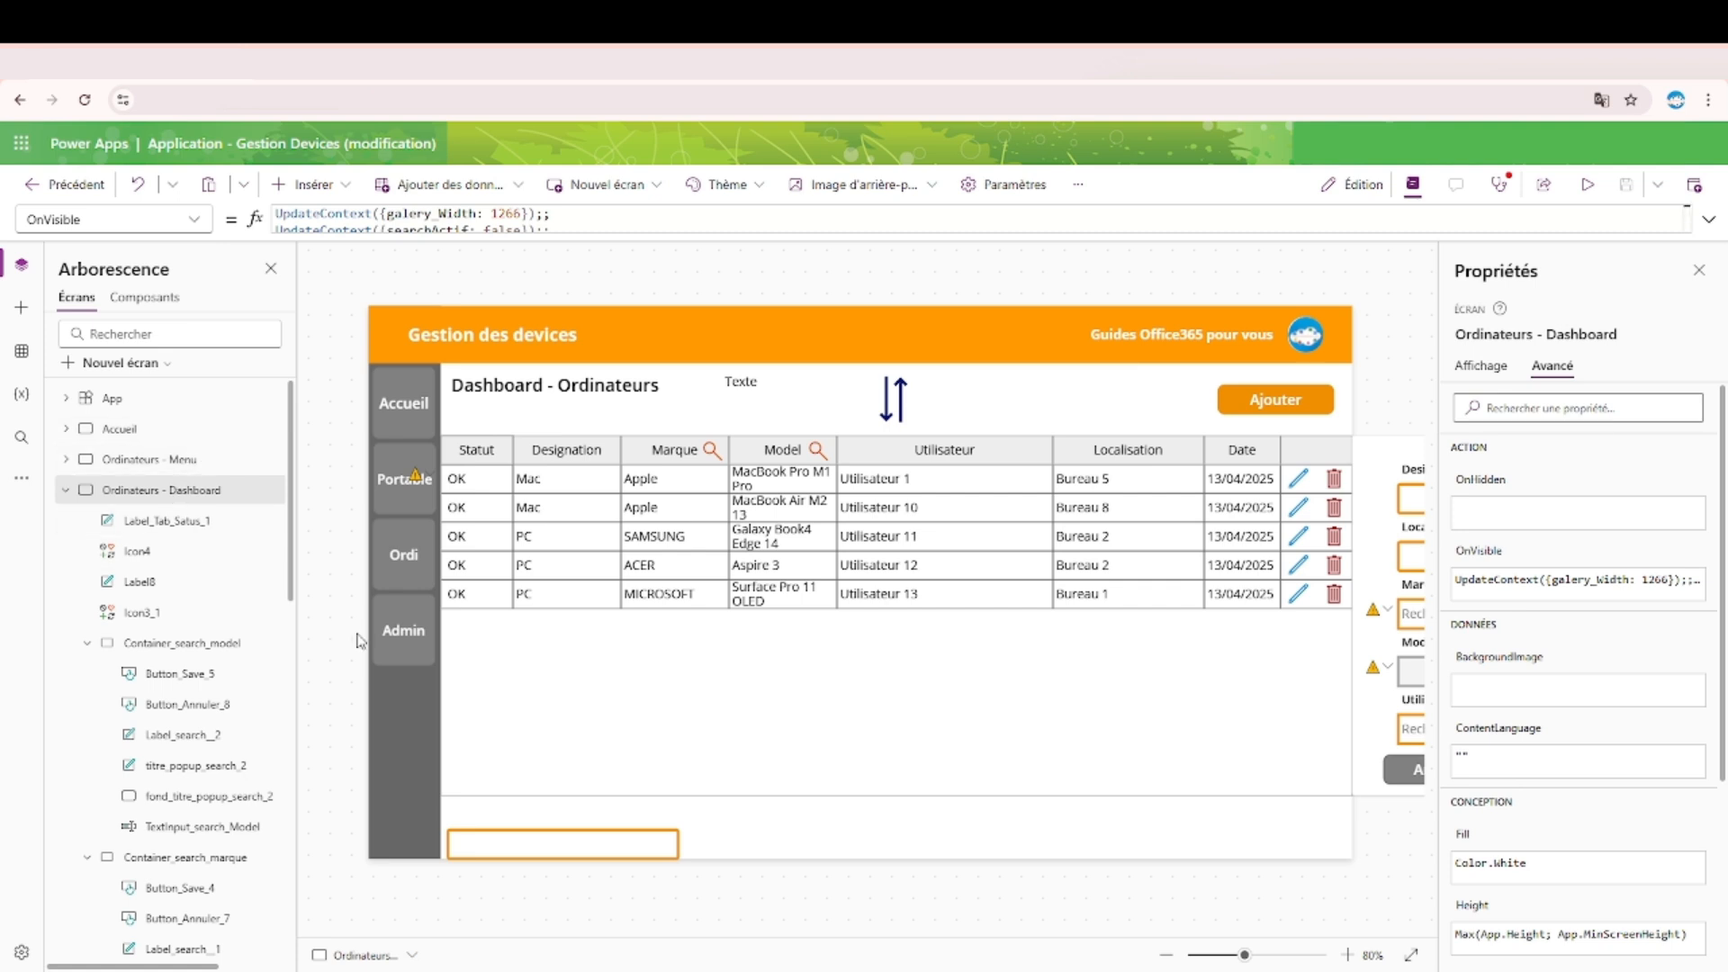
pyautogui.click(495, 449)
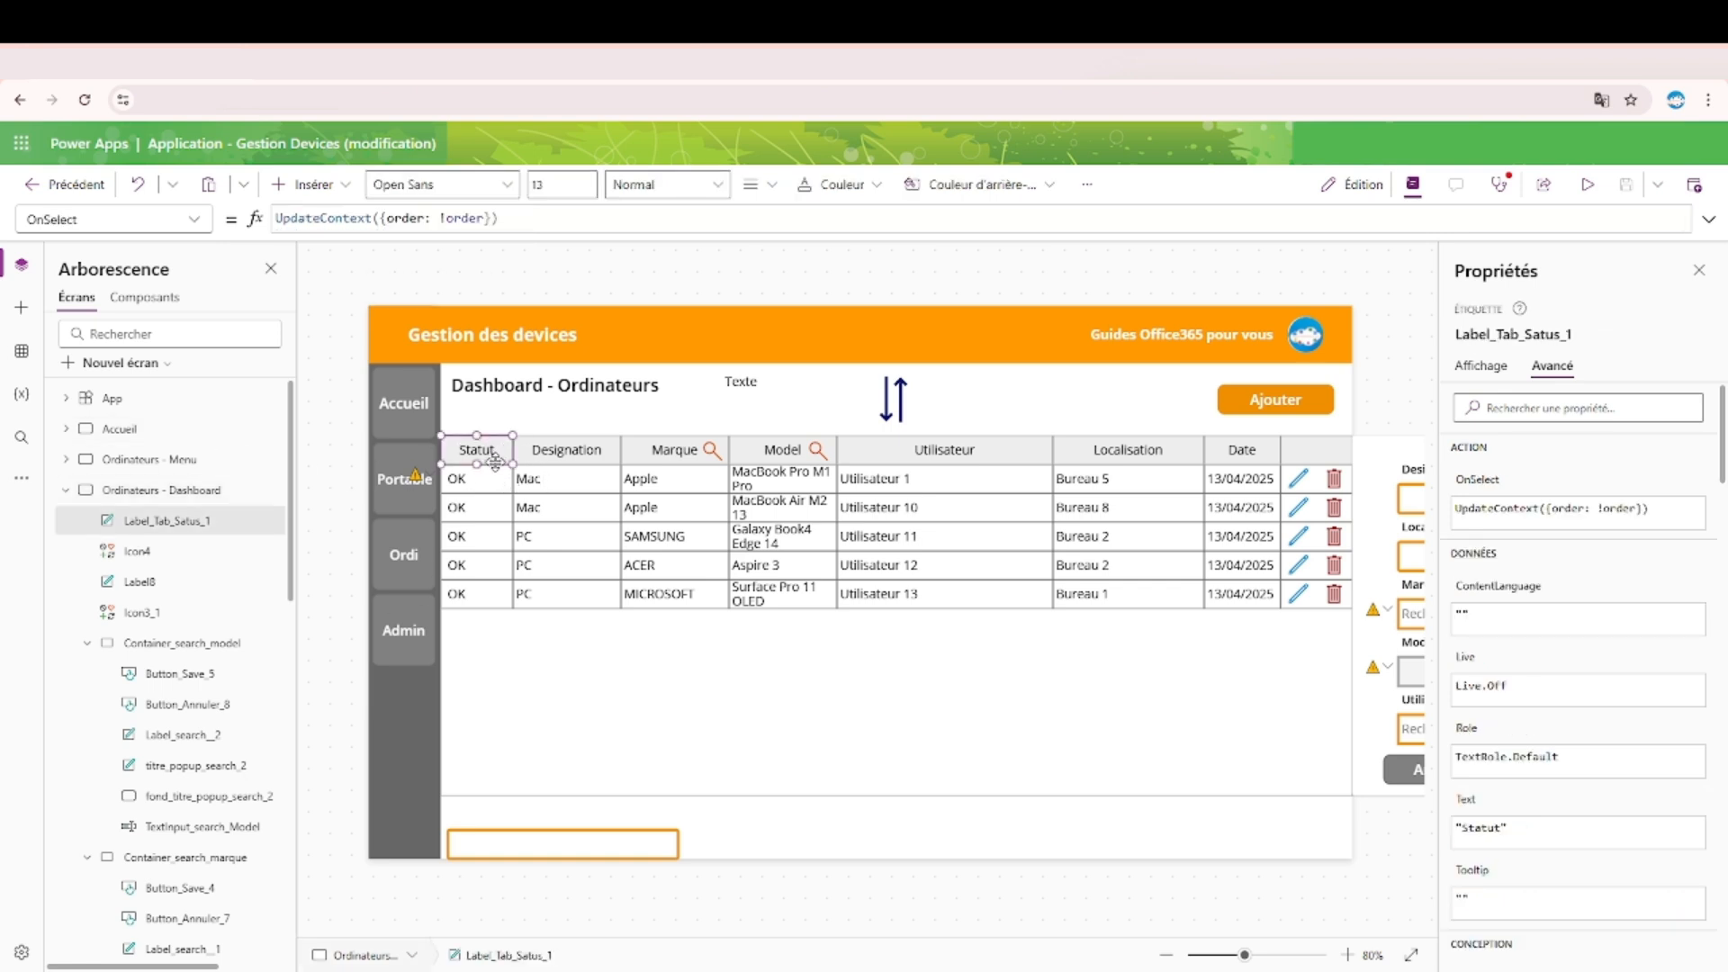
# Examine the sort column argument "ID" and the order condition in the computer gallery's Items formula.
pyautogui.click(653, 681)
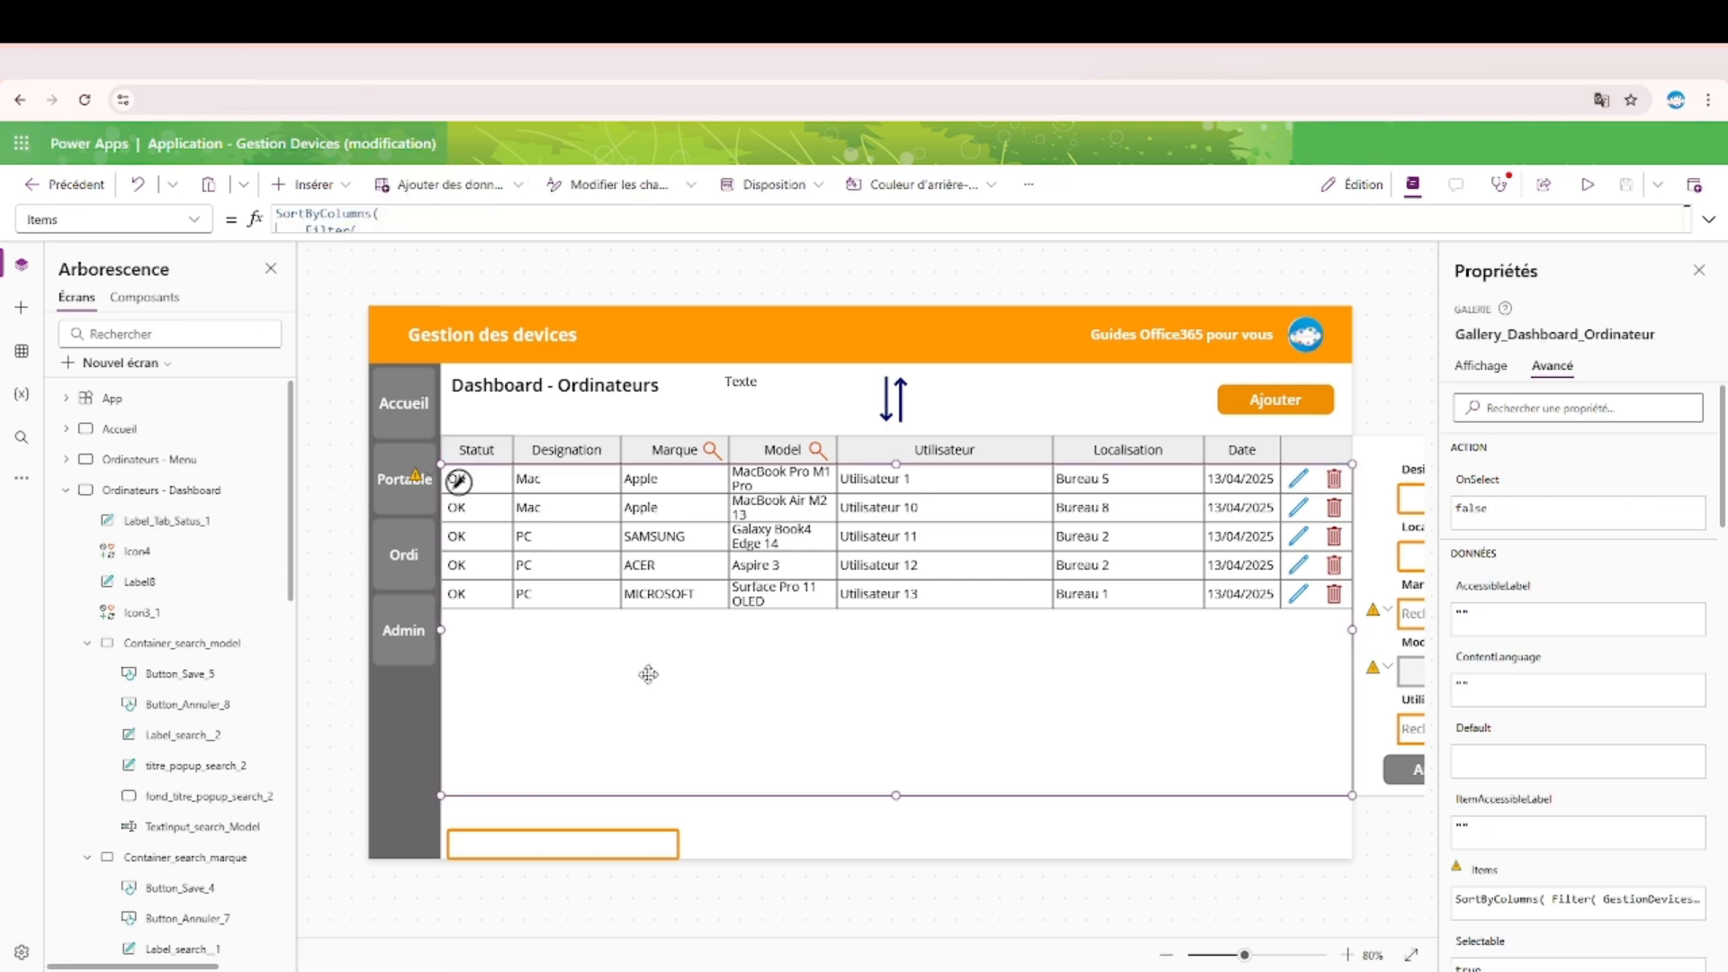
pyautogui.click(1707, 220)
pyautogui.scroll(-6, 540, 342)
pyautogui.scroll(3, 385, 364)
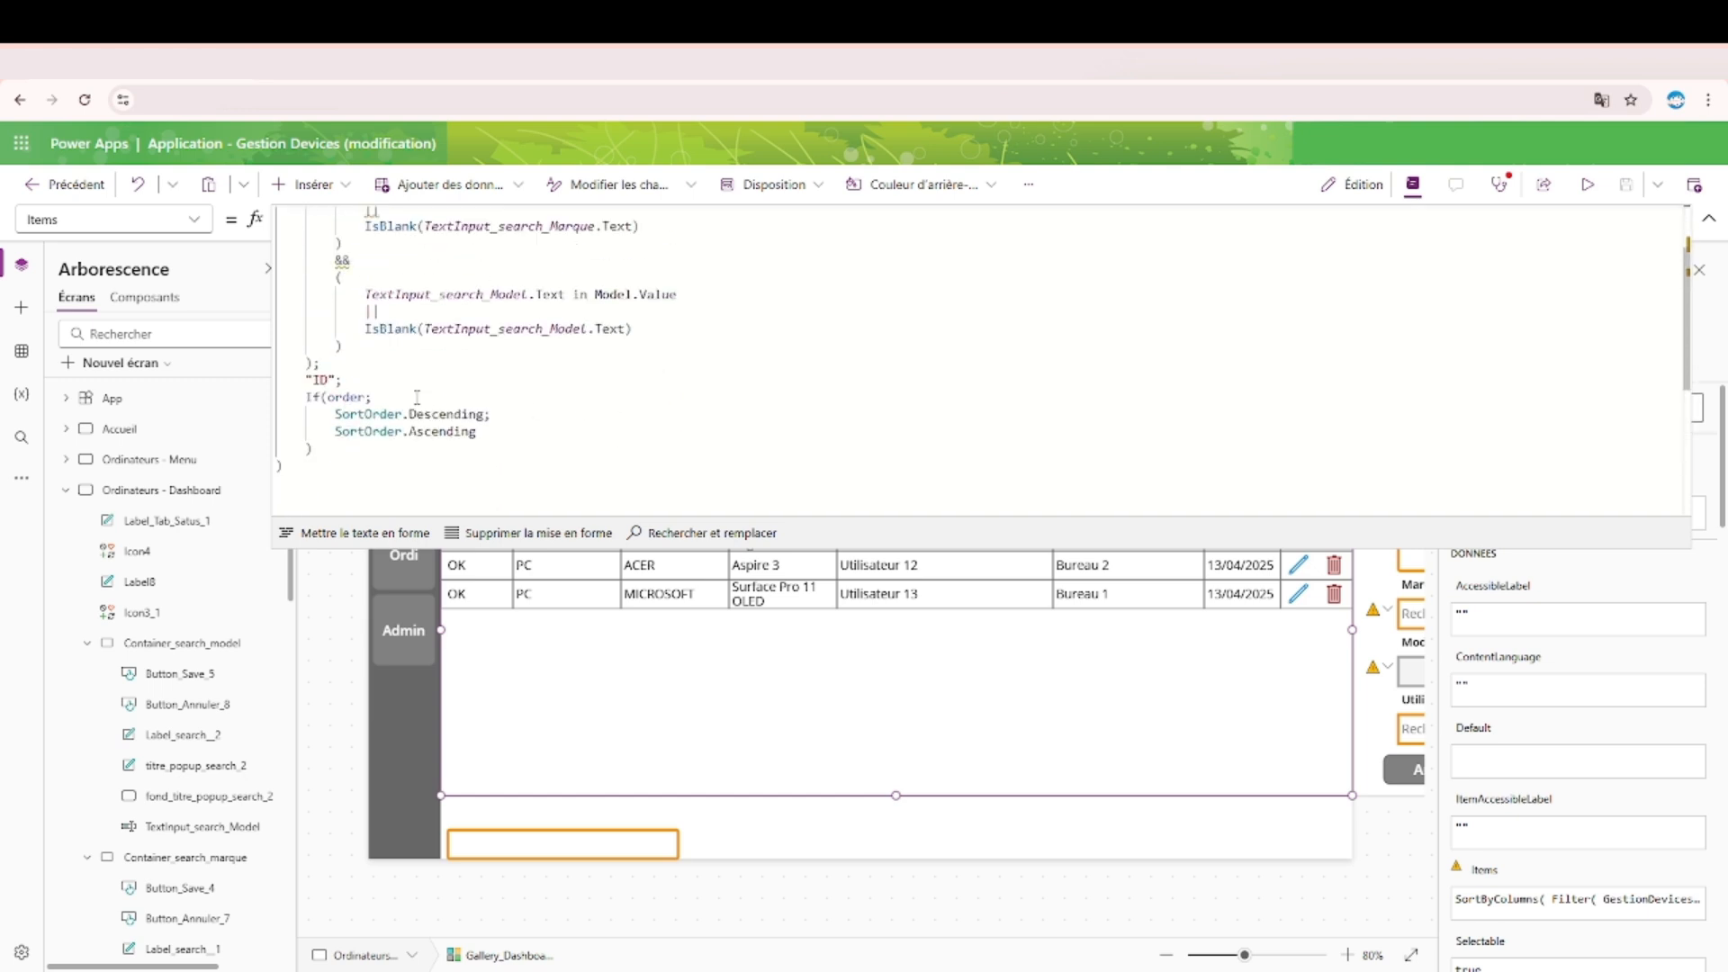
pyautogui.click(304, 424)
pyautogui.click(323, 442)
pyautogui.doubleClick(317, 424)
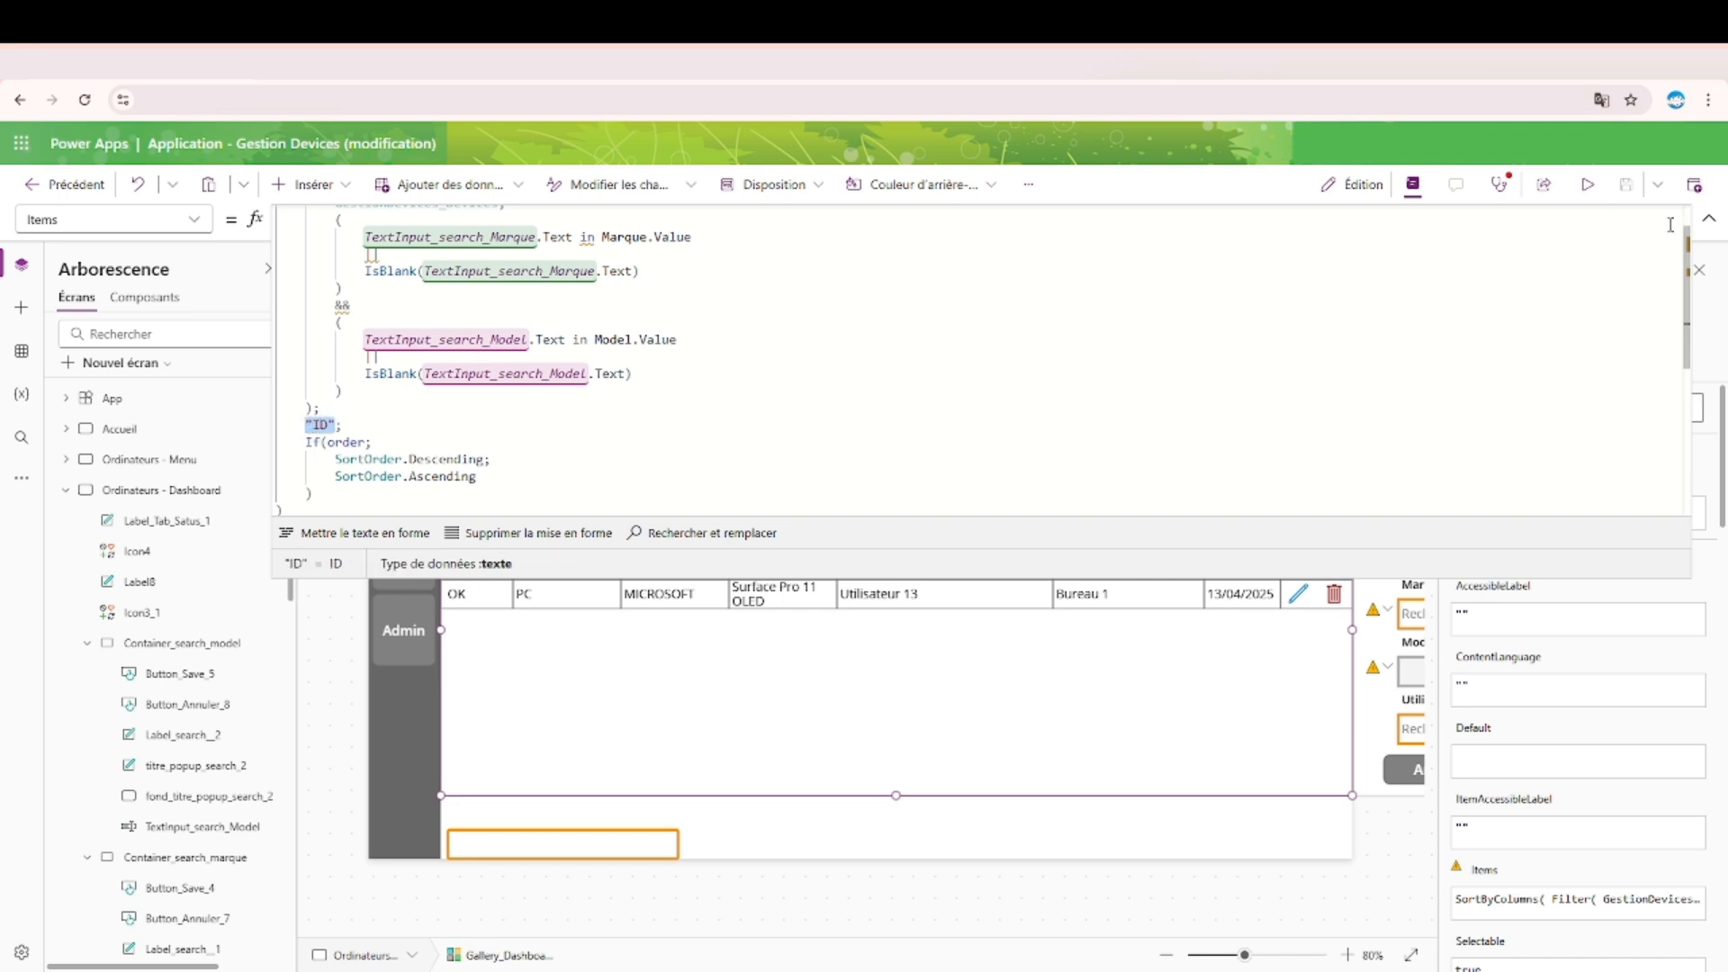
pyautogui.click(1710, 219)
# End the order line in the dashboard screen's OnVisible formula with ;; and duplicate UpdateContext({order: false});; below it.
pyautogui.click(167, 490)
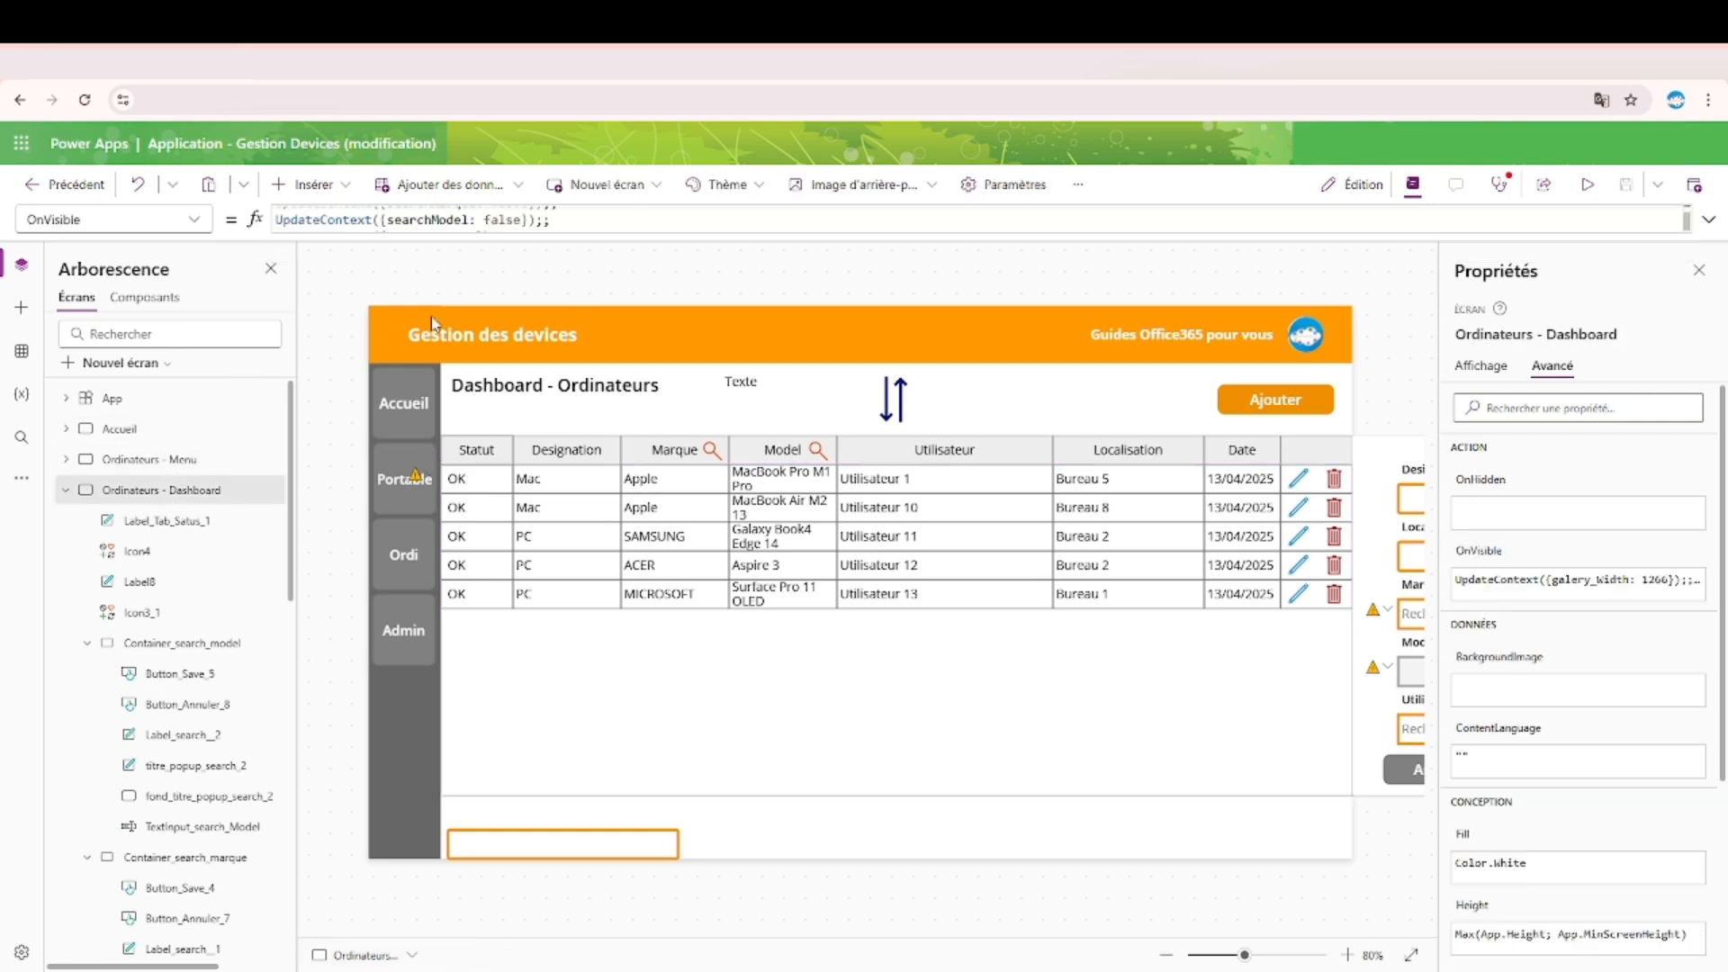
pyautogui.click(1709, 219)
pyautogui.click(725, 291)
pyautogui.write(';;')
pyautogui.press('Return')
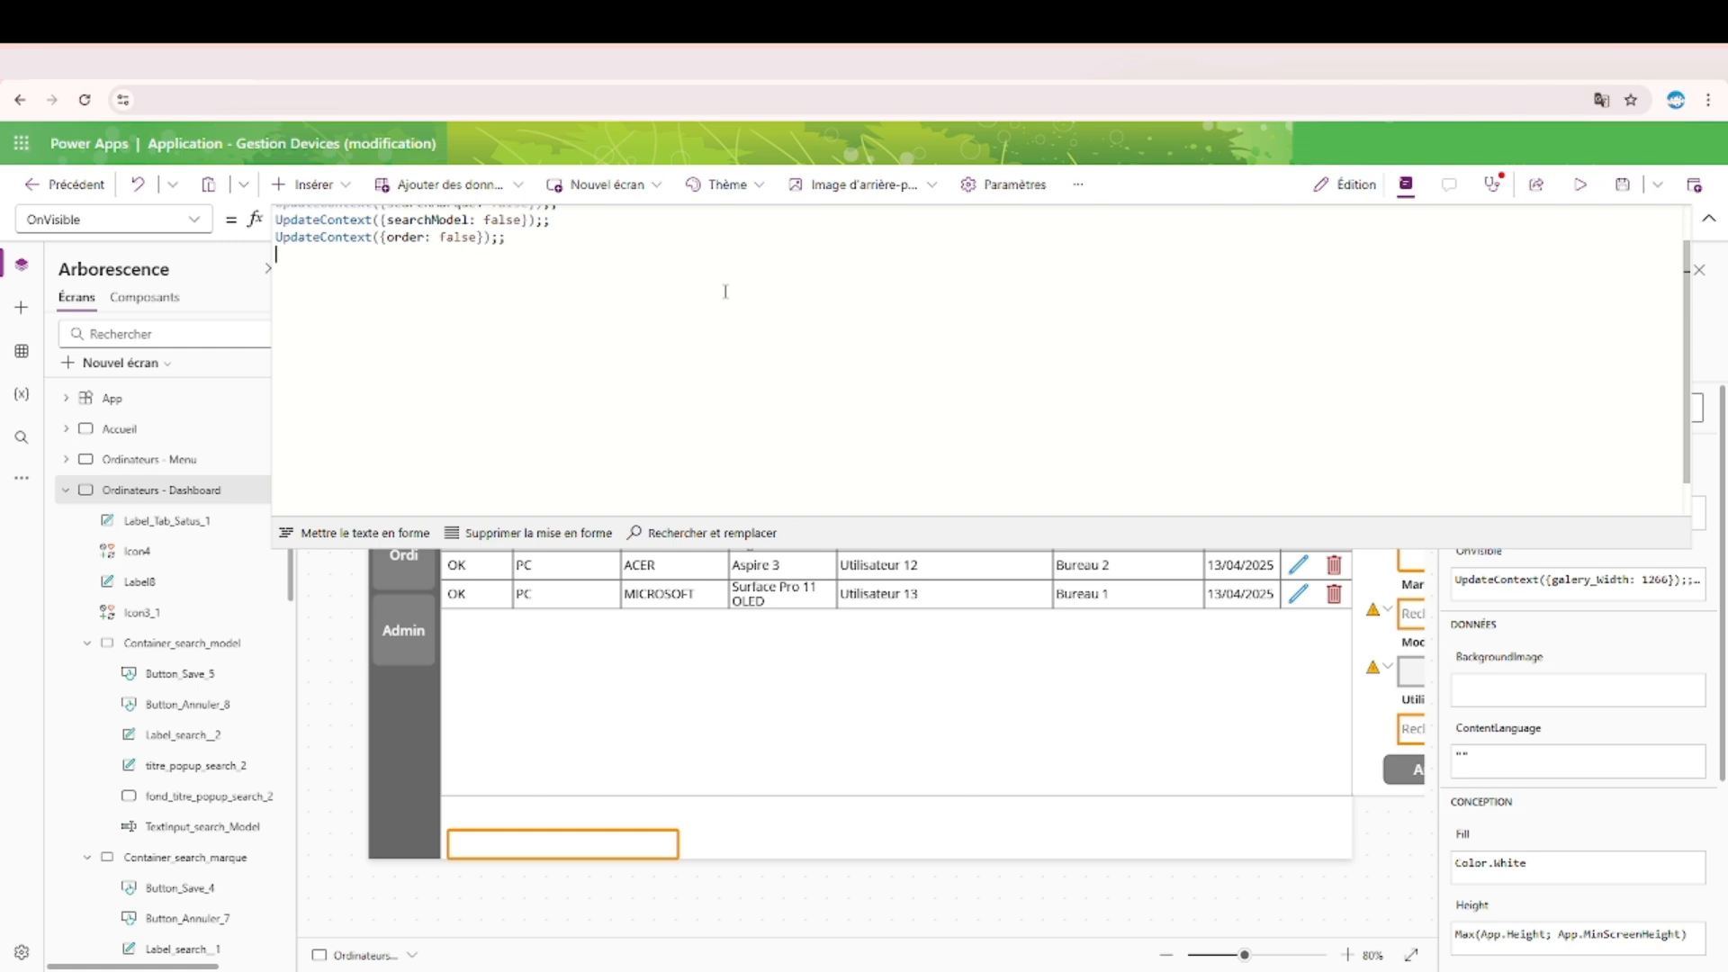
pyautogui.moveTo(304, 245); pyautogui.dragTo(189, 234)
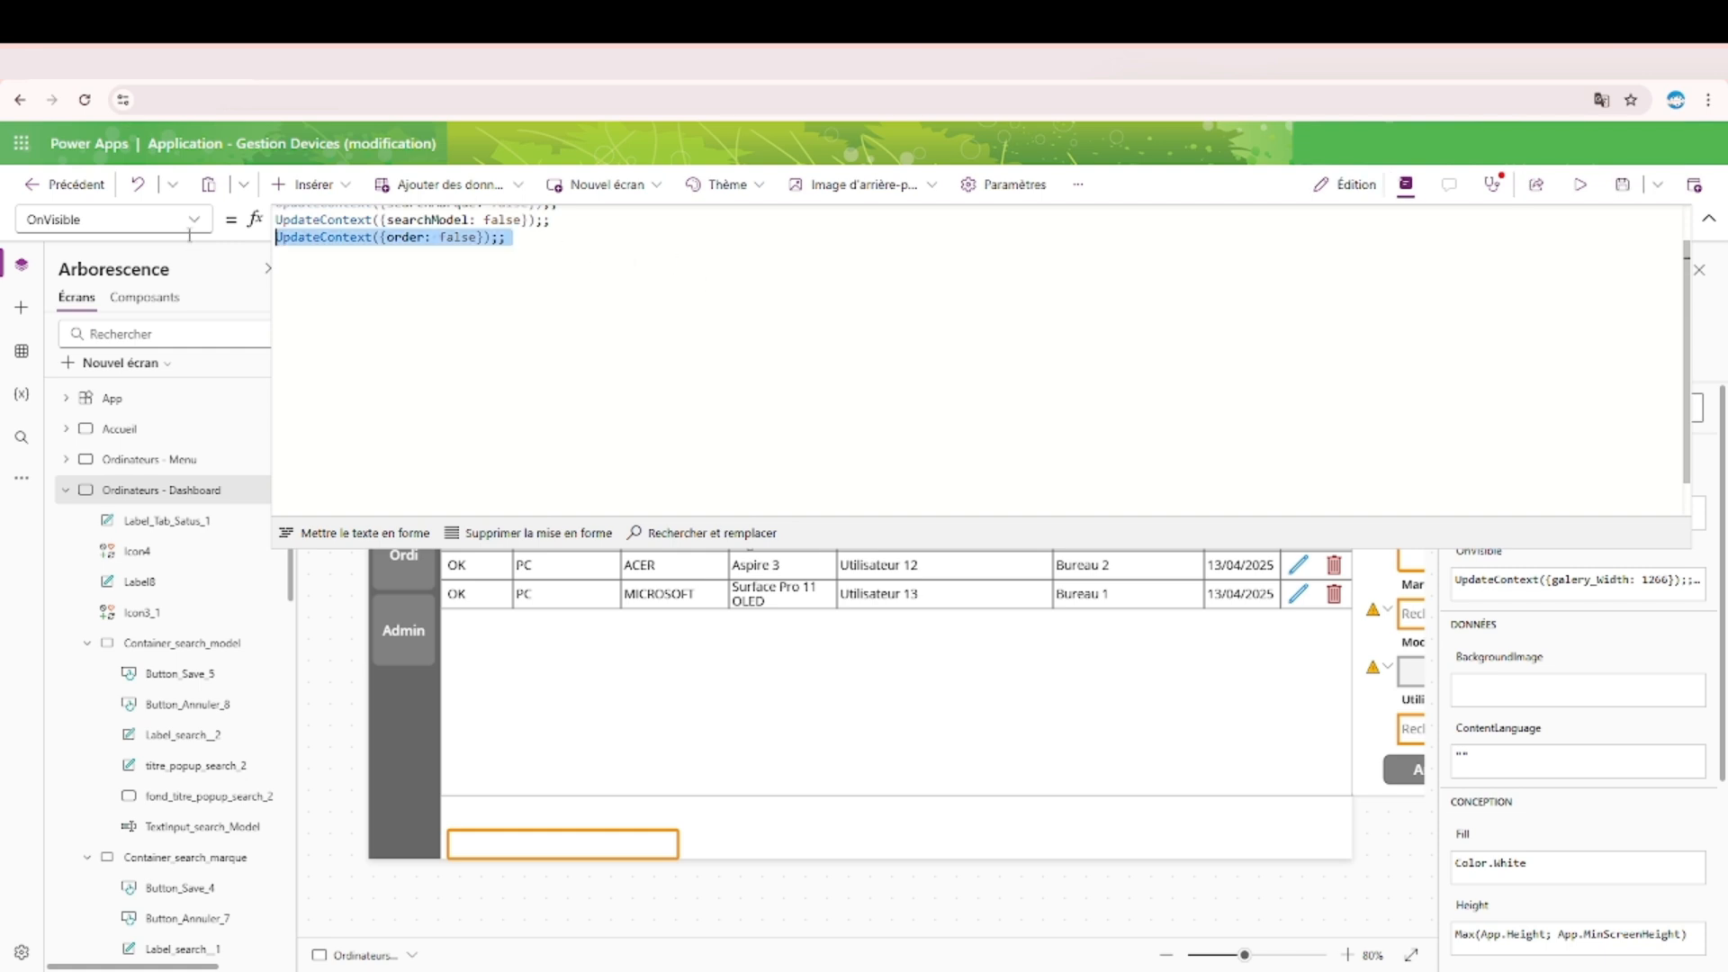
pyautogui.hotkey('ctrl', 'c')
pyautogui.click(422, 268)
pyautogui.hotkey('ctrl', 'v')
# Change the duplicated OnVisible line to UpdateContext({column_search: "ID"});;.
pyautogui.doubleClick(405, 257)
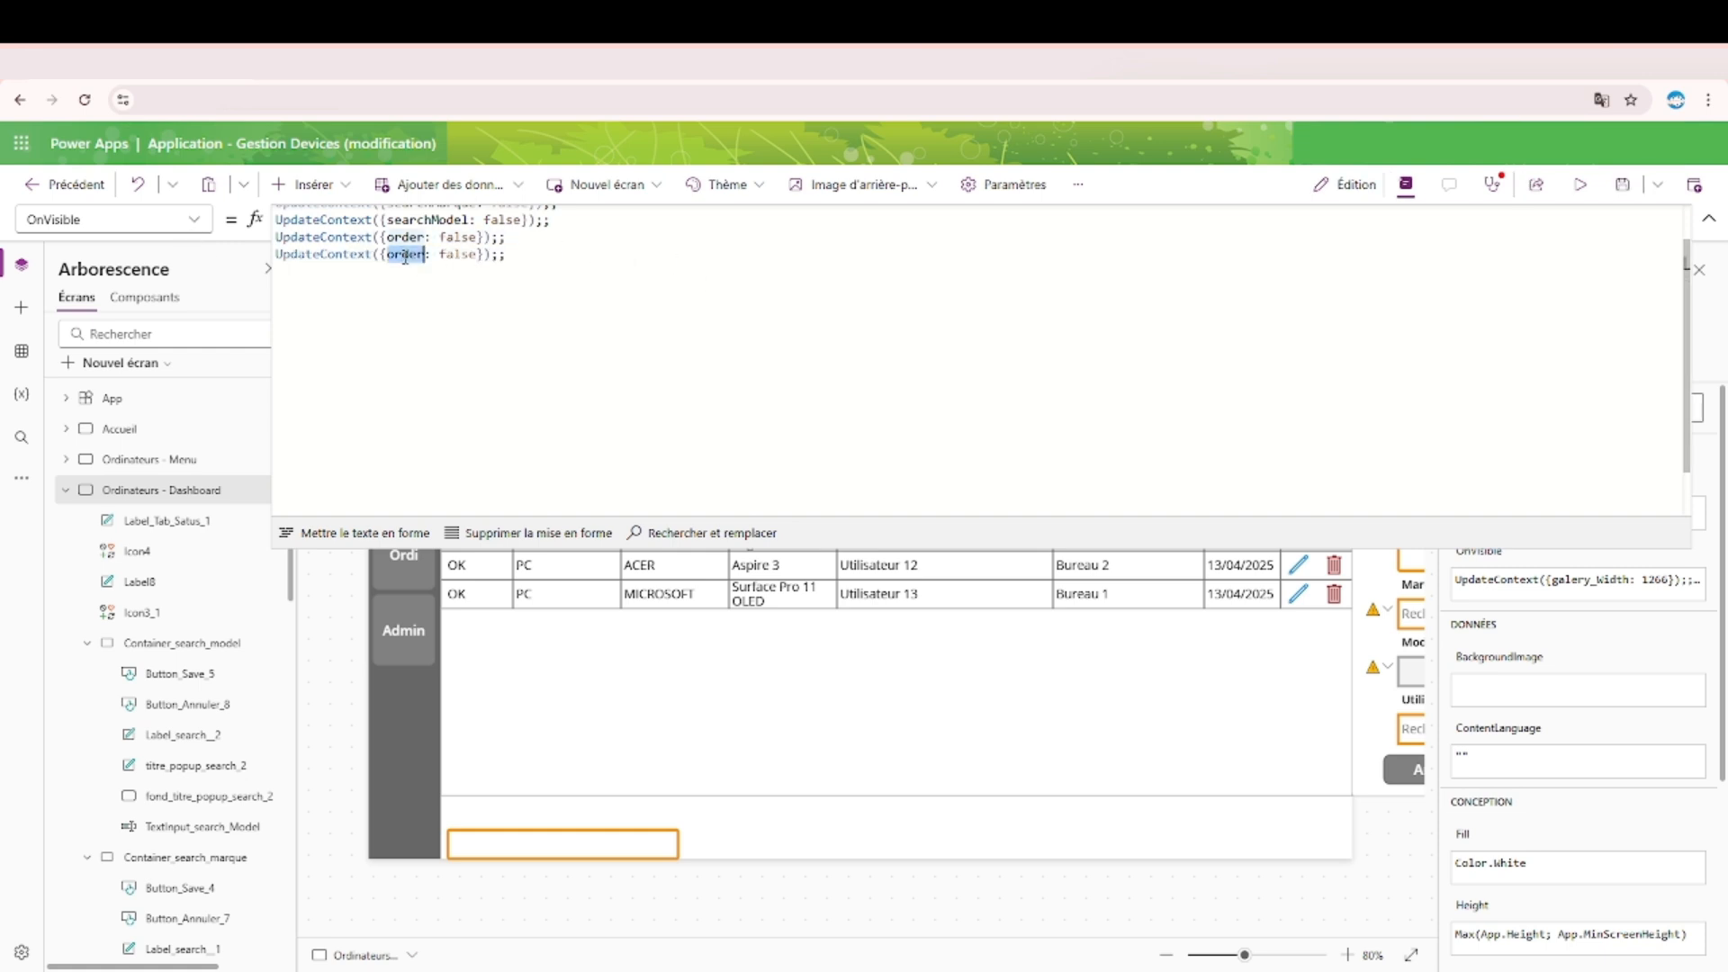
pyautogui.write('column')
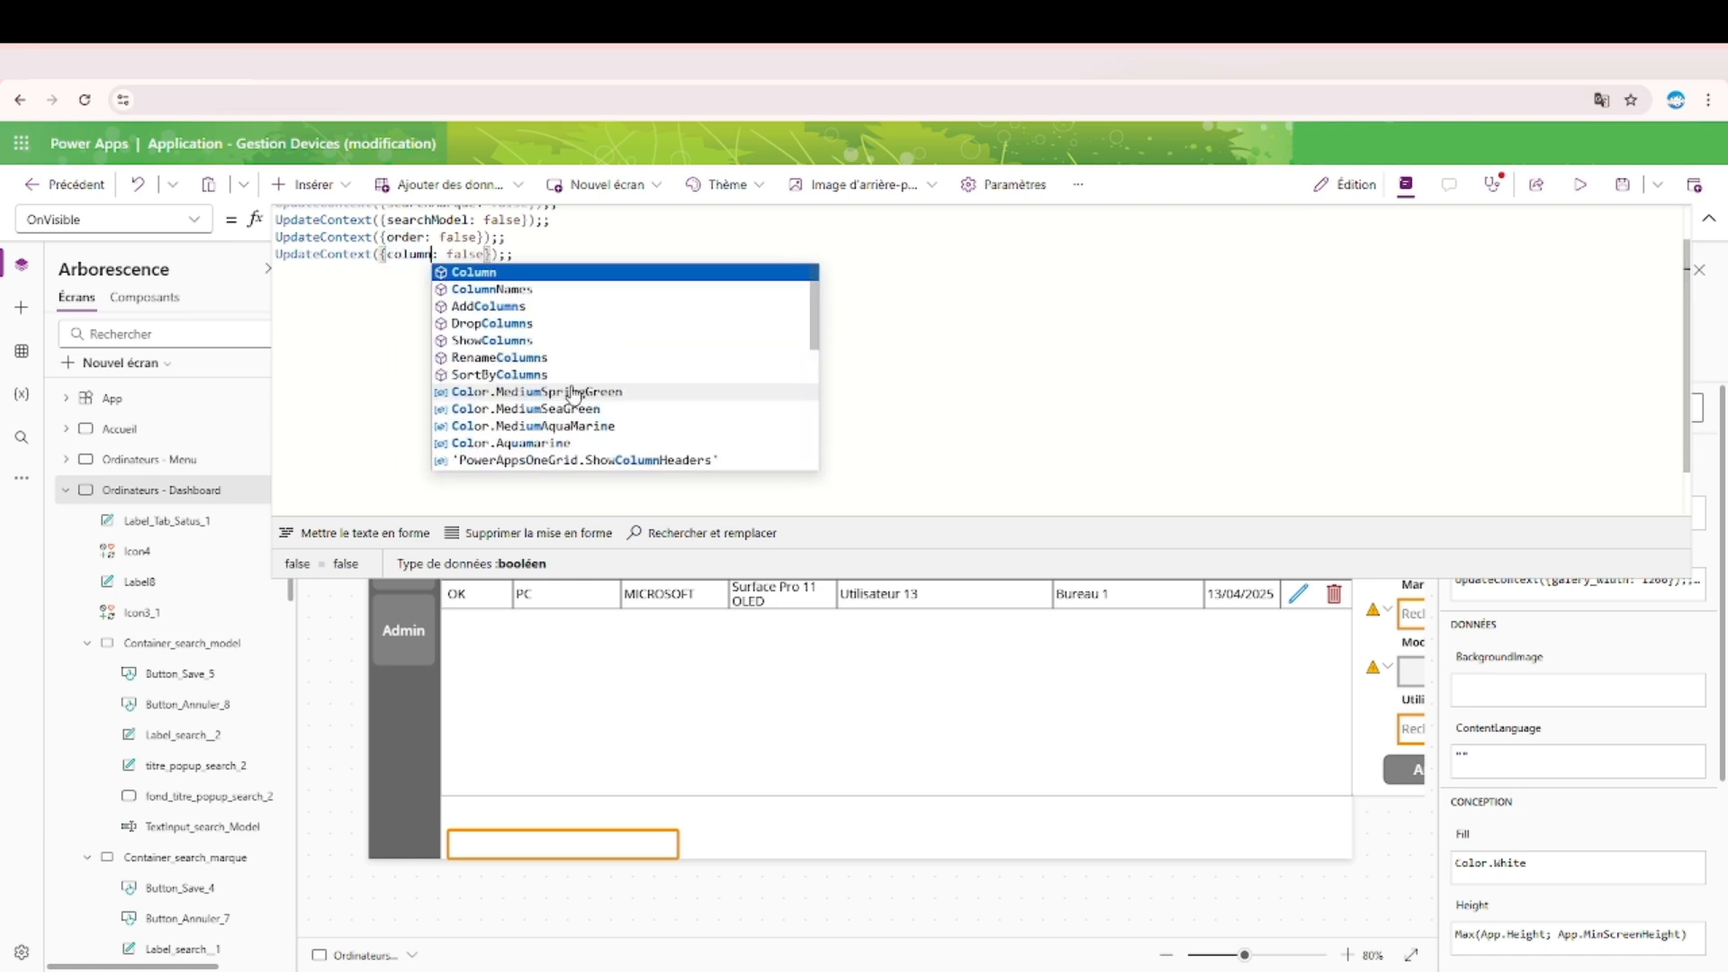
pyautogui.write('_search')
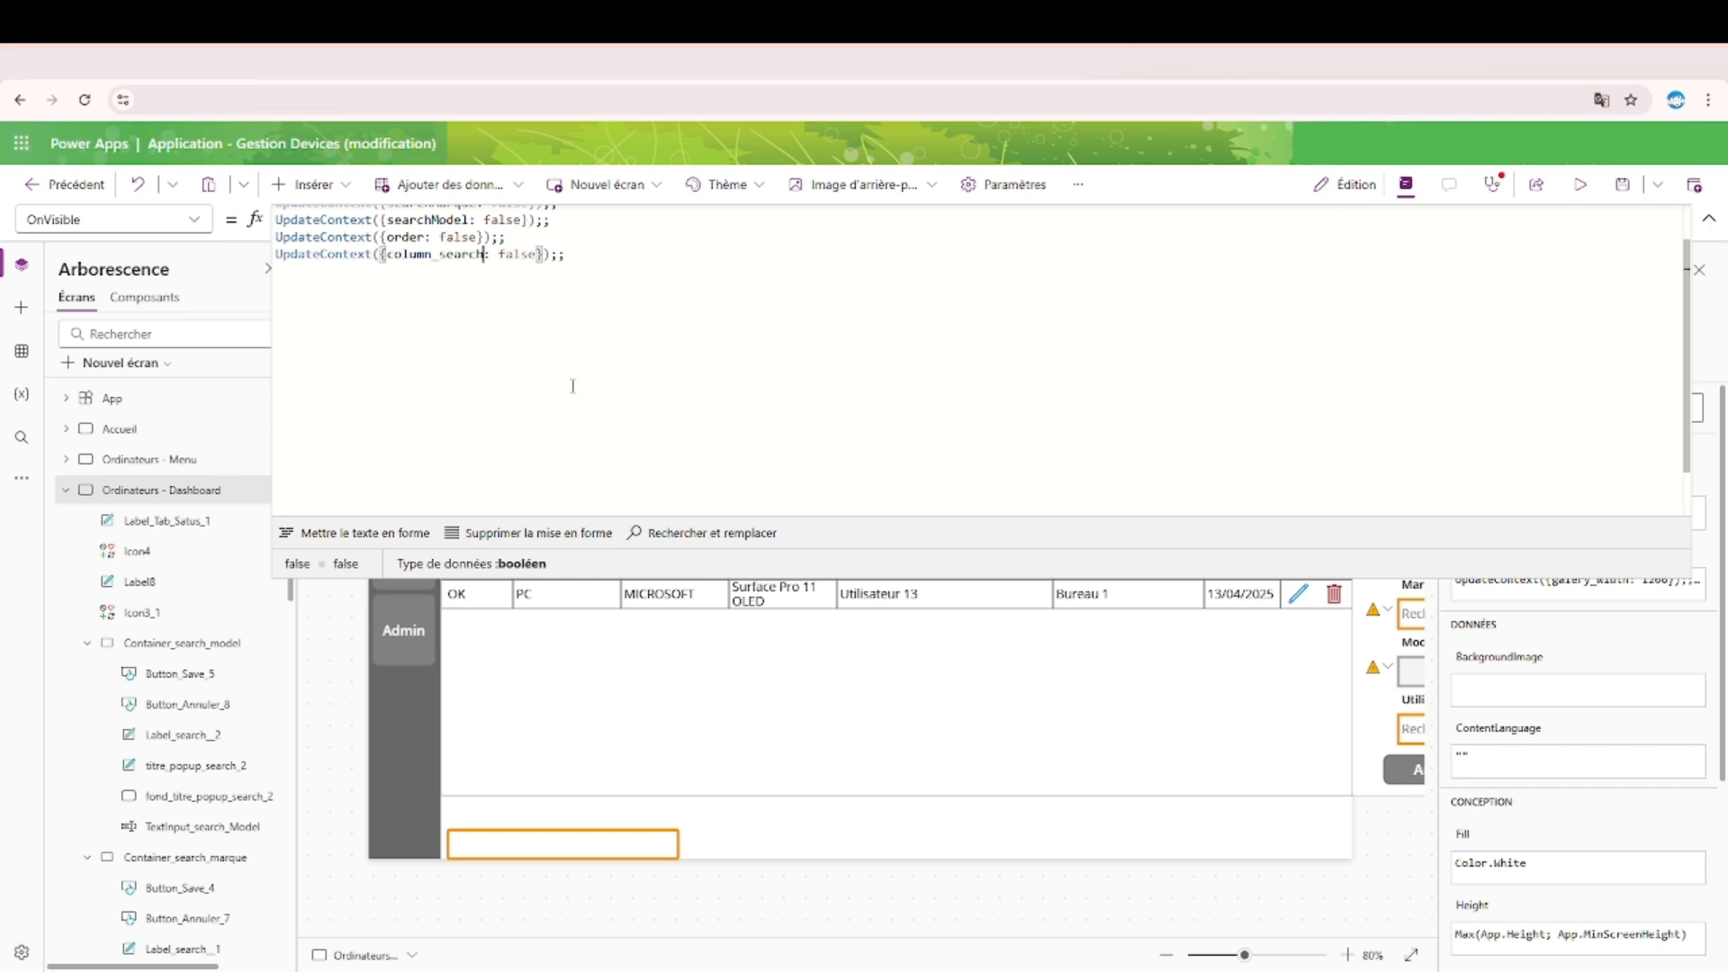
pyautogui.doubleClick(515, 255)
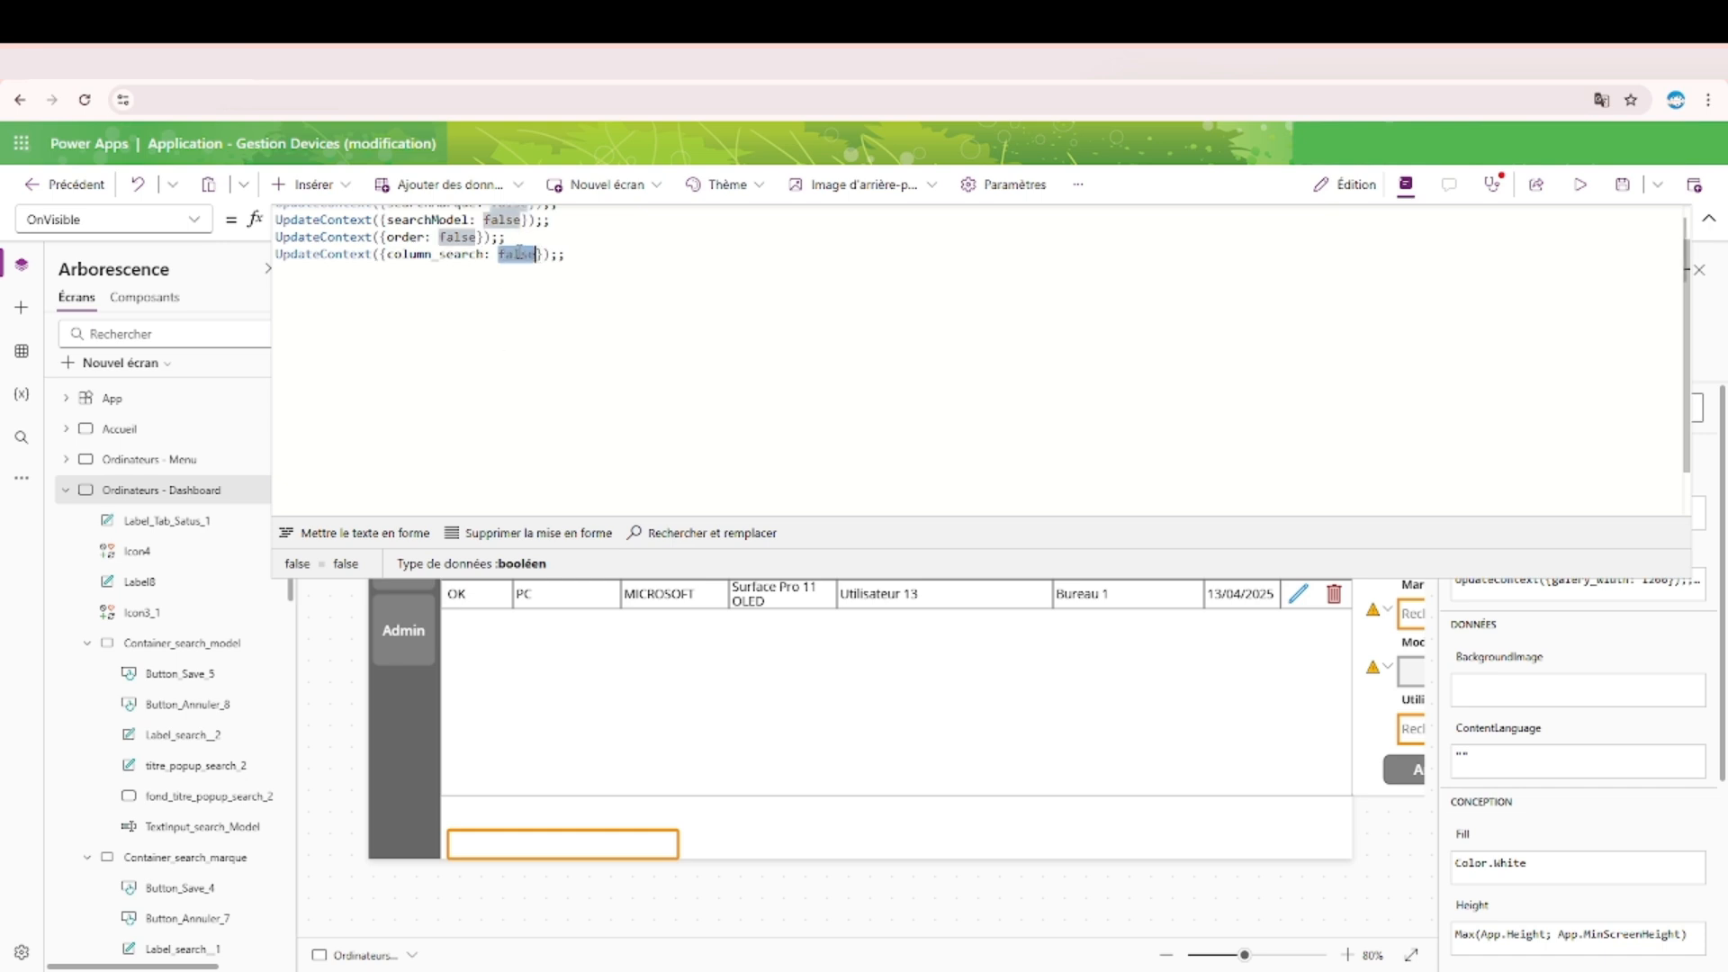
pyautogui.write('""ID')
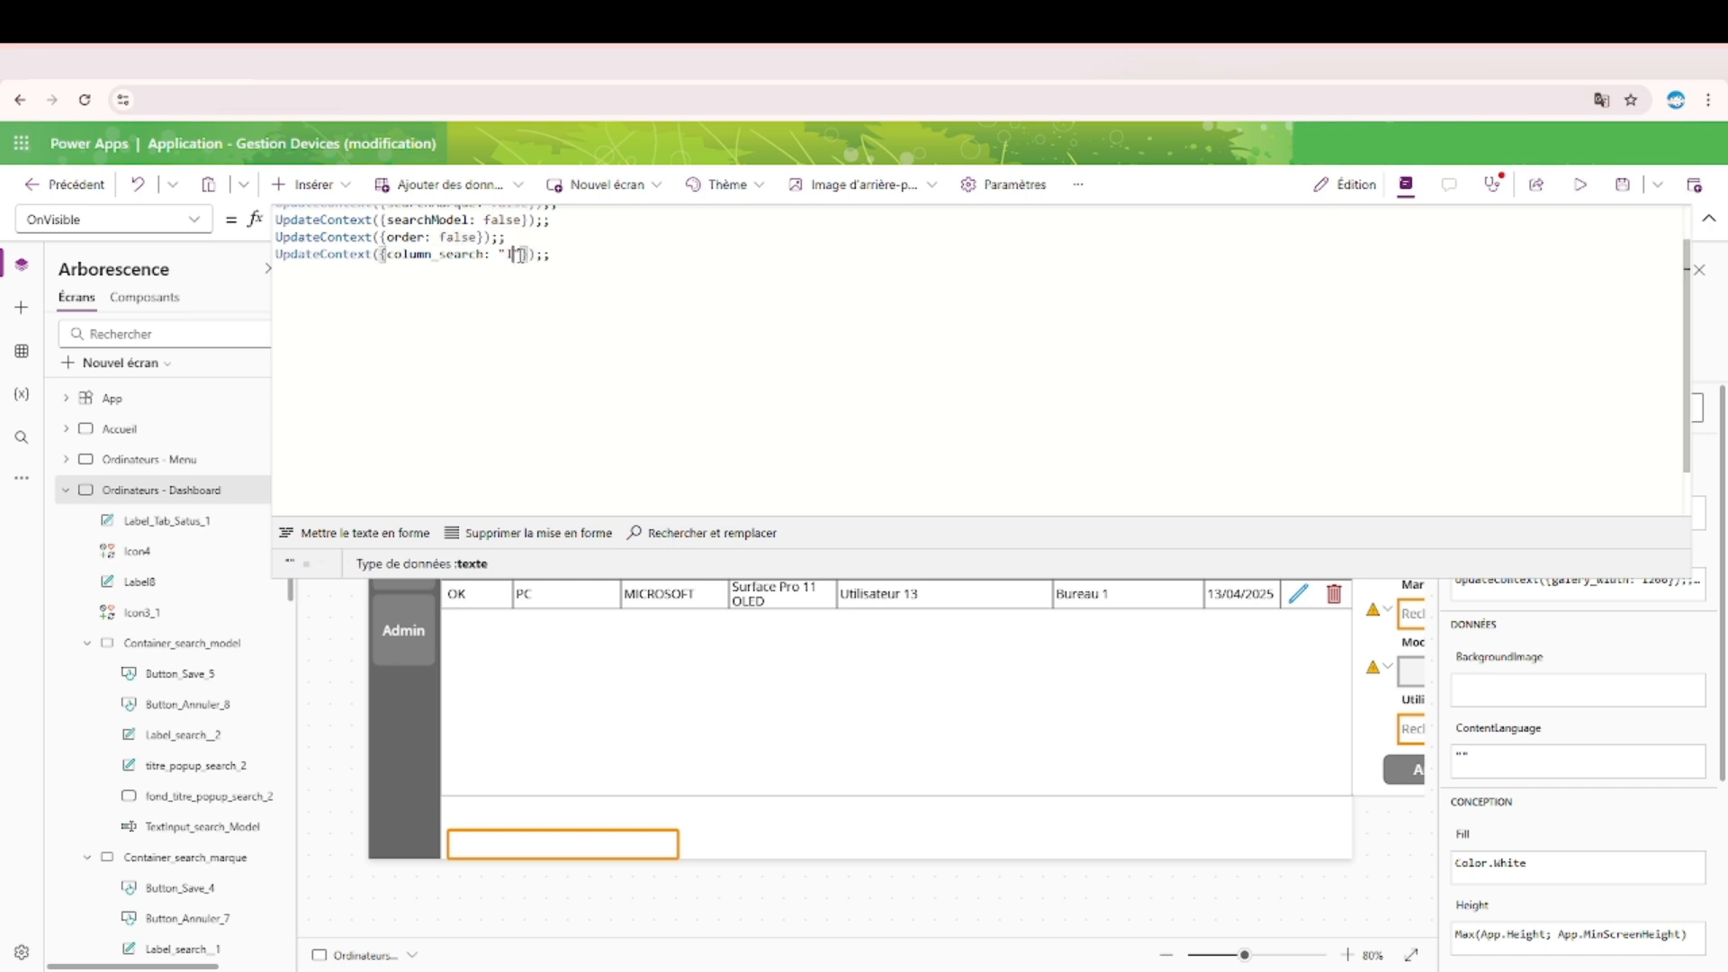
# Copy the variable name column_search and rerun OnVisible by visiting the Ordinateurs - Menu screen and returning to Ordinateurs - Dashboard.
pyautogui.click(418, 253)
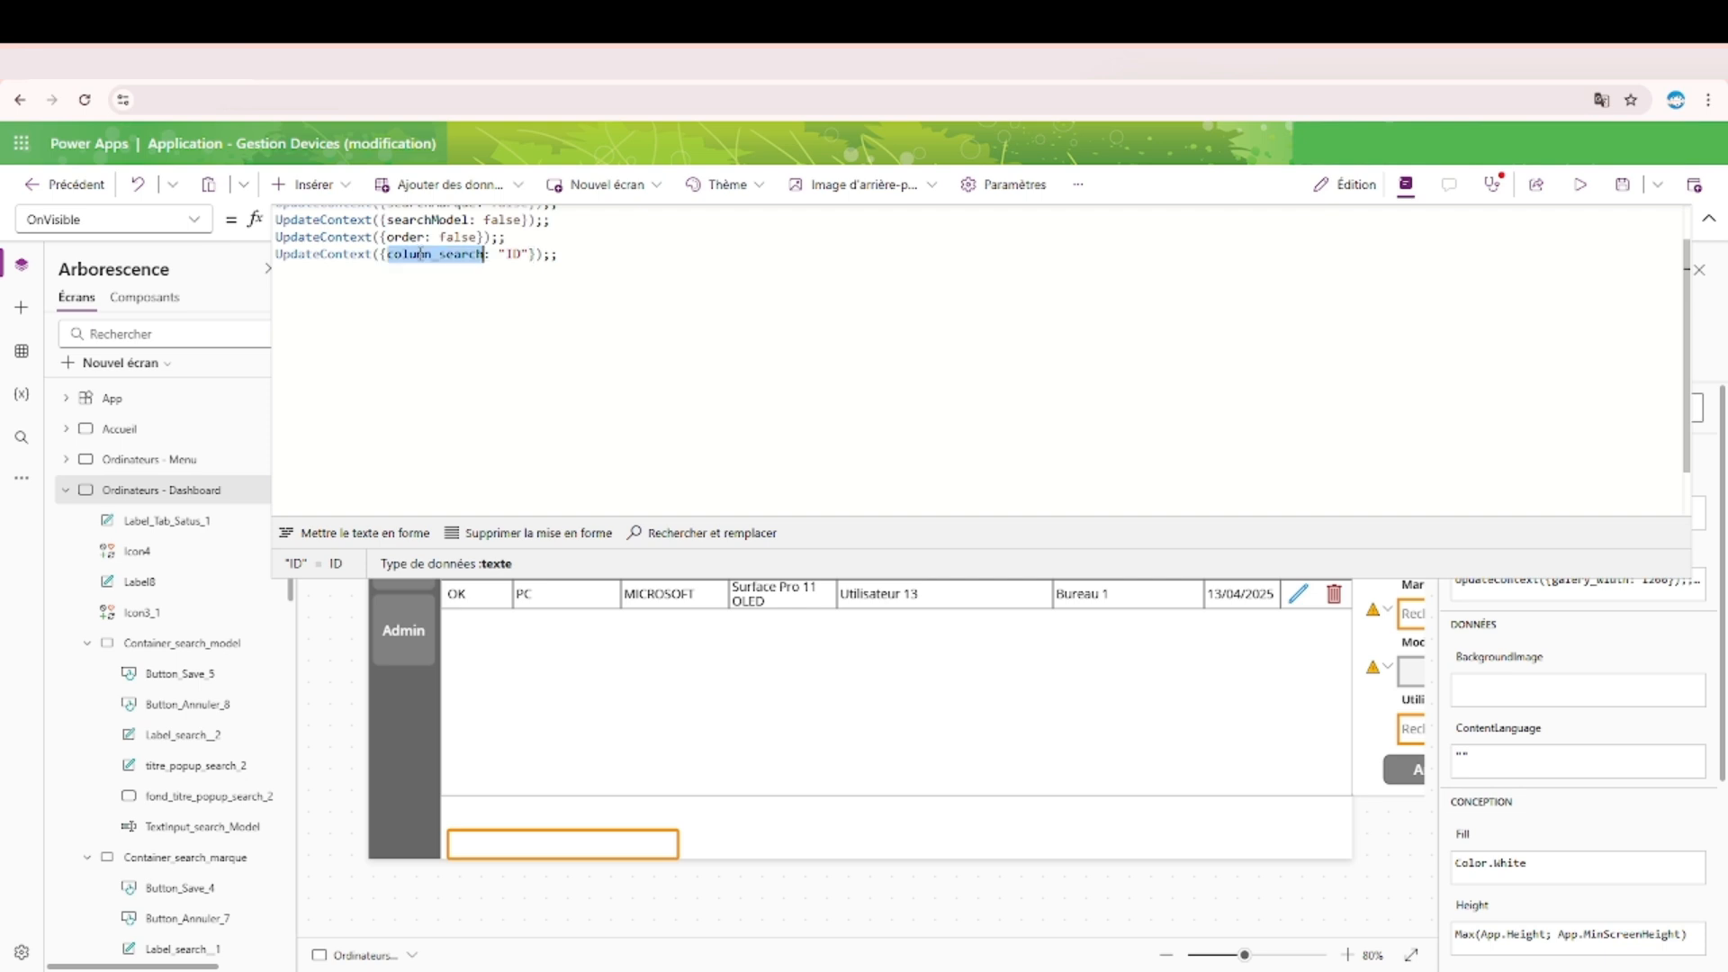
pyautogui.click(153, 459)
pyautogui.click(162, 490)
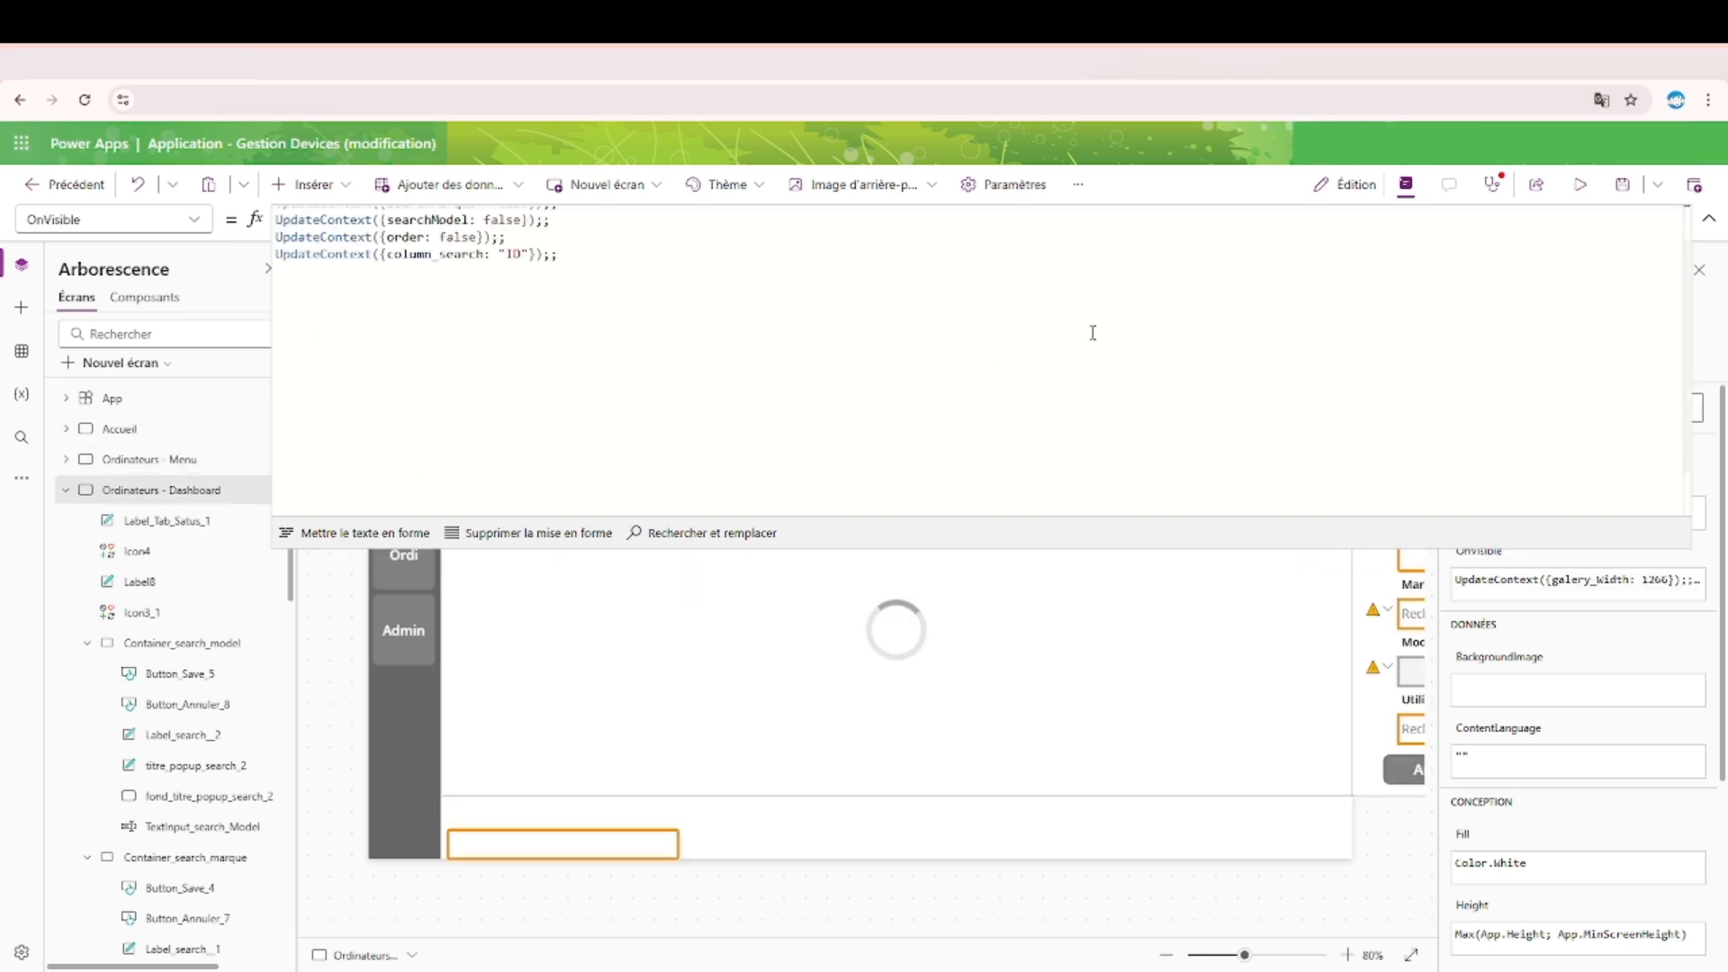
pyautogui.click(1709, 219)
# Replace the "ID" sort column in the computer gallery's Items formula with column_search.
pyautogui.click(1074, 659)
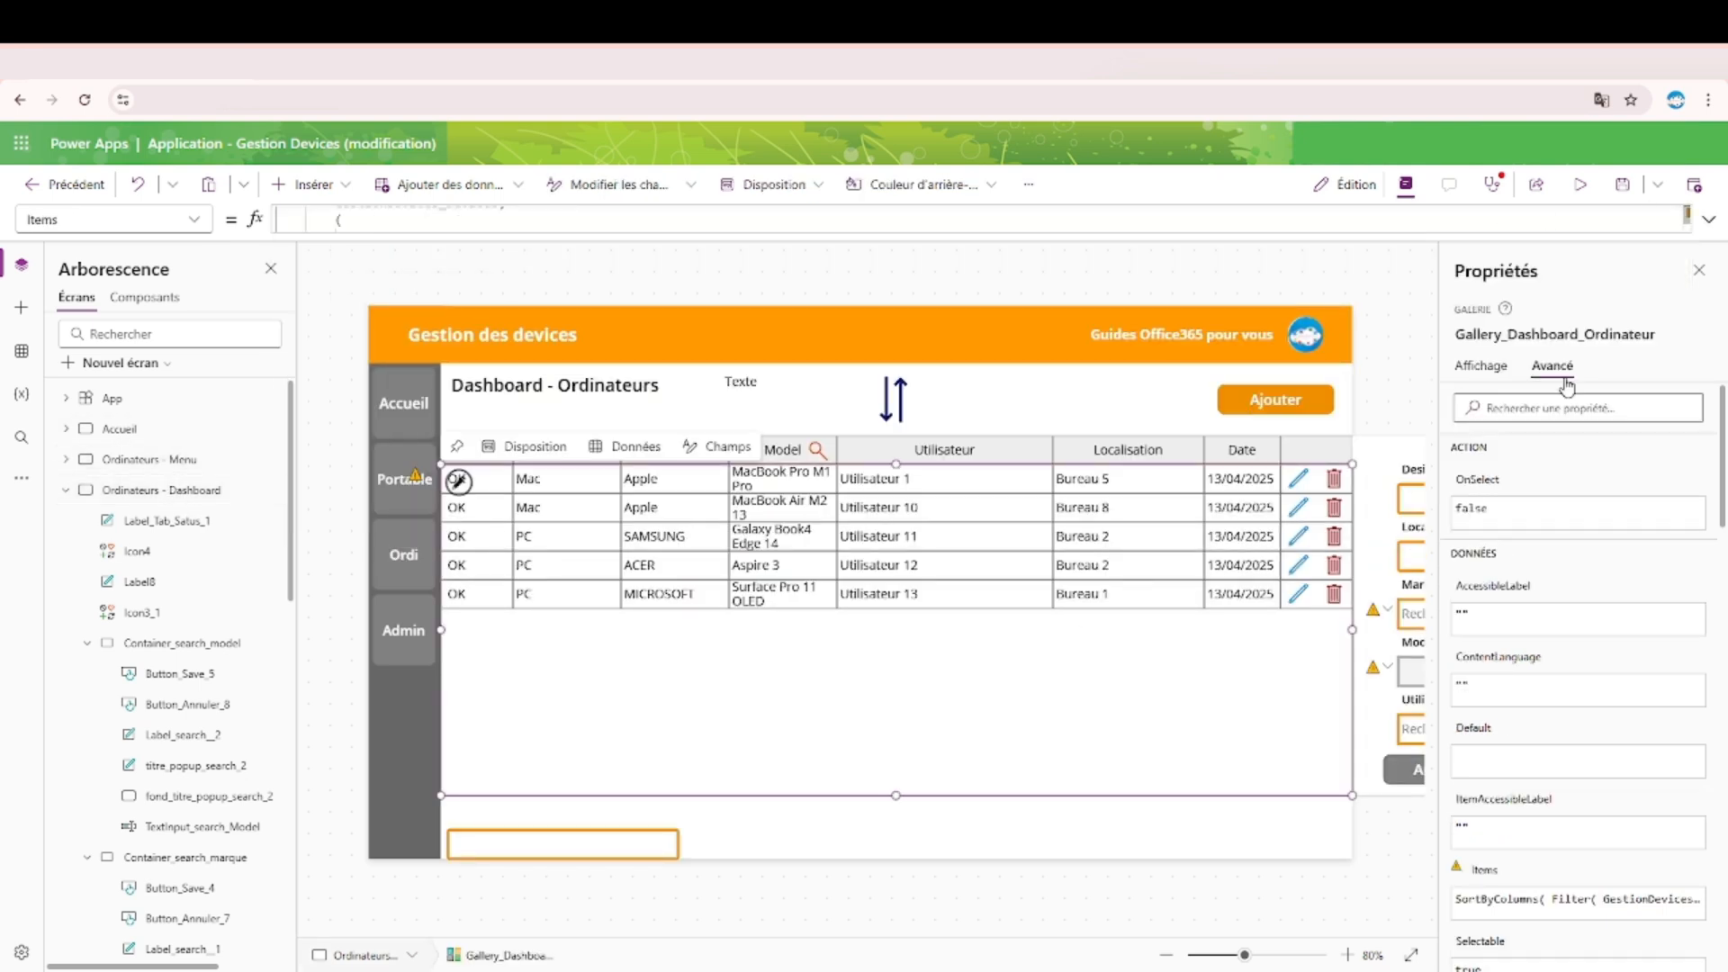
pyautogui.click(1709, 219)
pyautogui.moveTo(307, 424); pyautogui.dragTo(331, 422)
pyautogui.hotkey('ctrl', 'v')
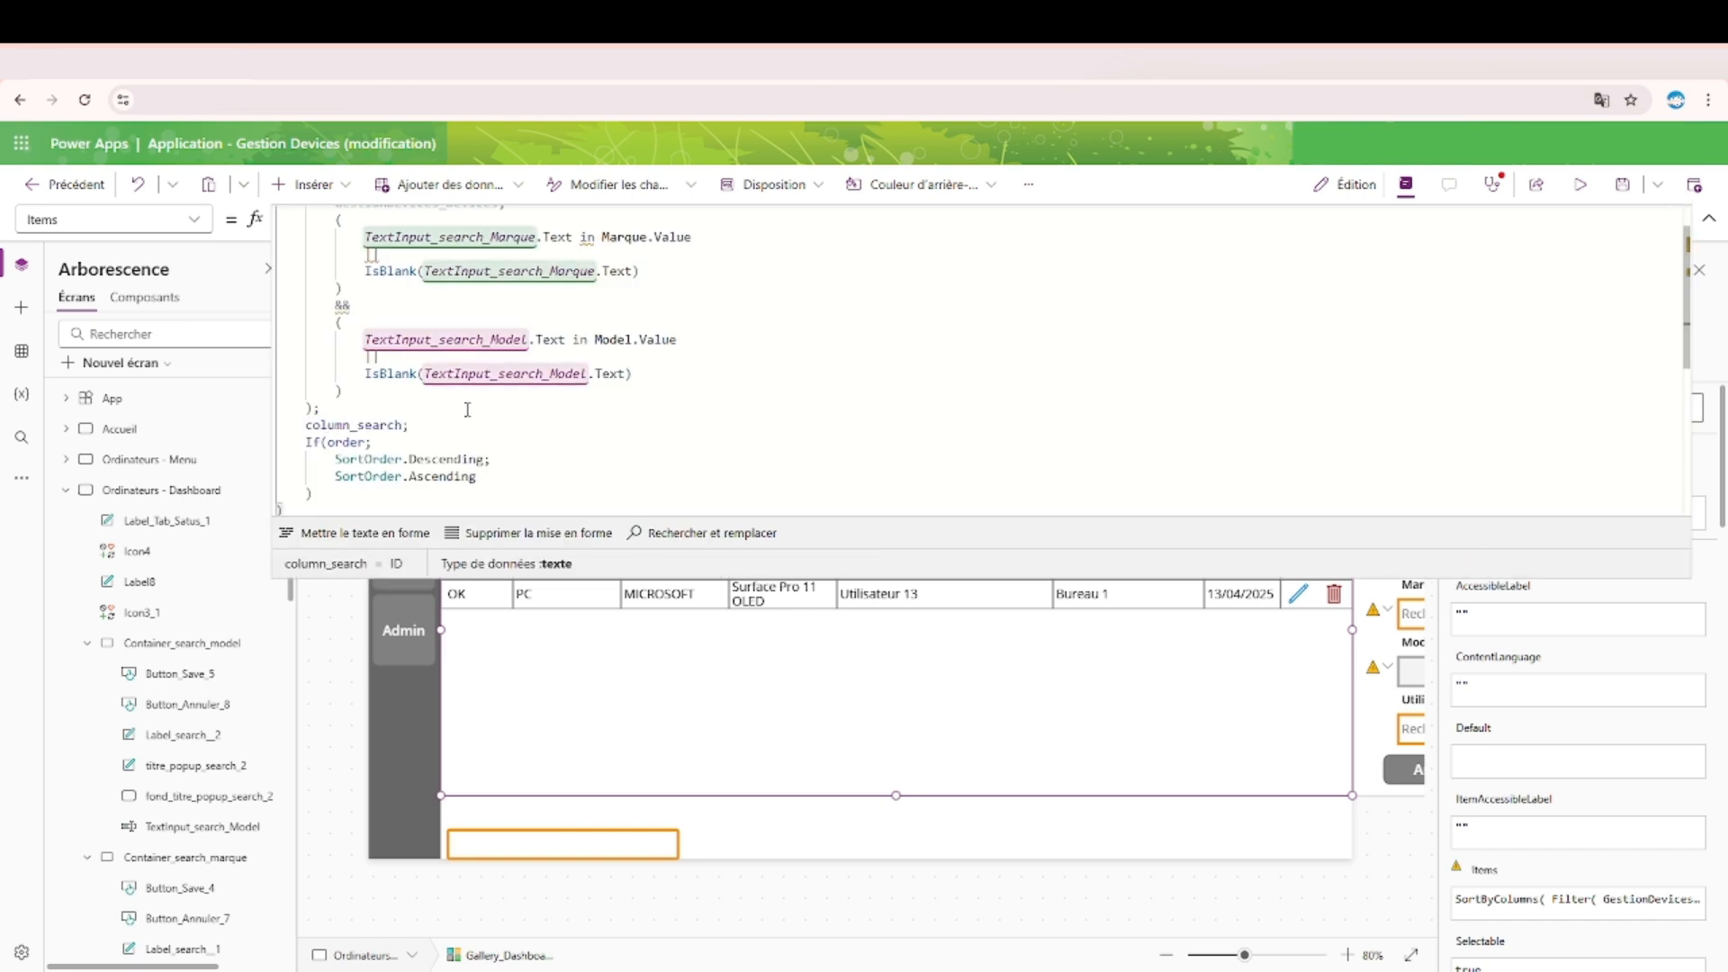
pyautogui.click(1709, 219)
# Preview the app, test the sort icon on the gallery with the column_search variable, and close the preview.
pyautogui.click(1580, 185)
pyautogui.click(896, 346)
pyautogui.click(895, 346)
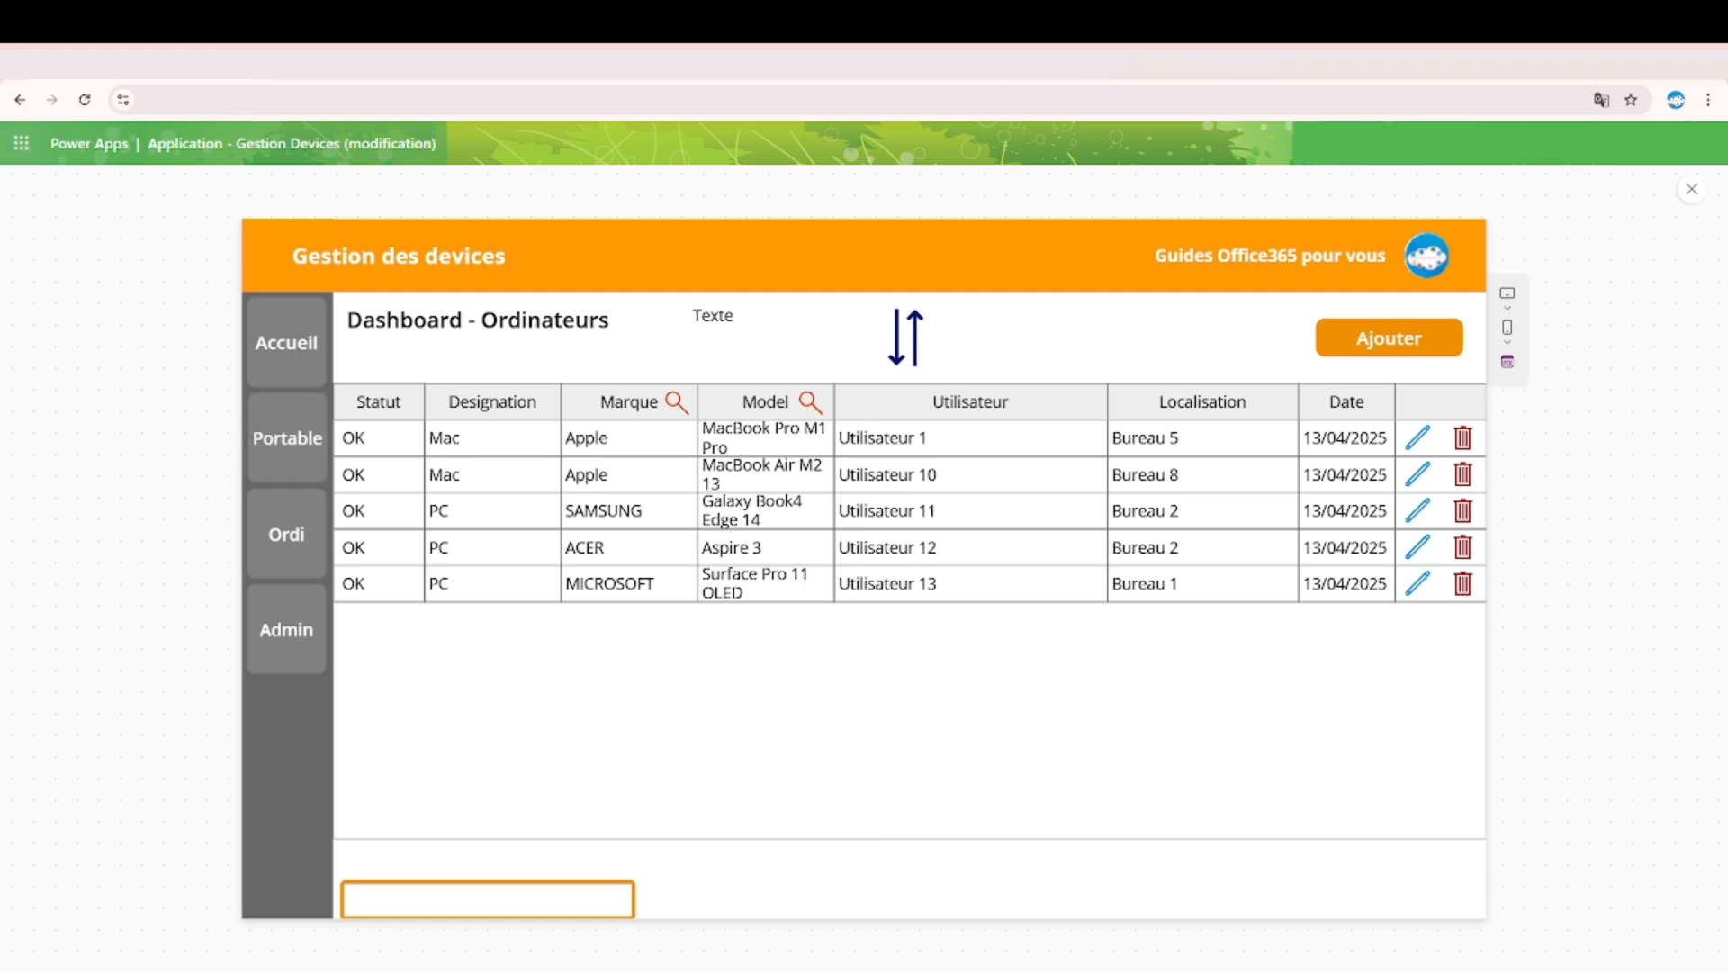
pyautogui.press('Escape')
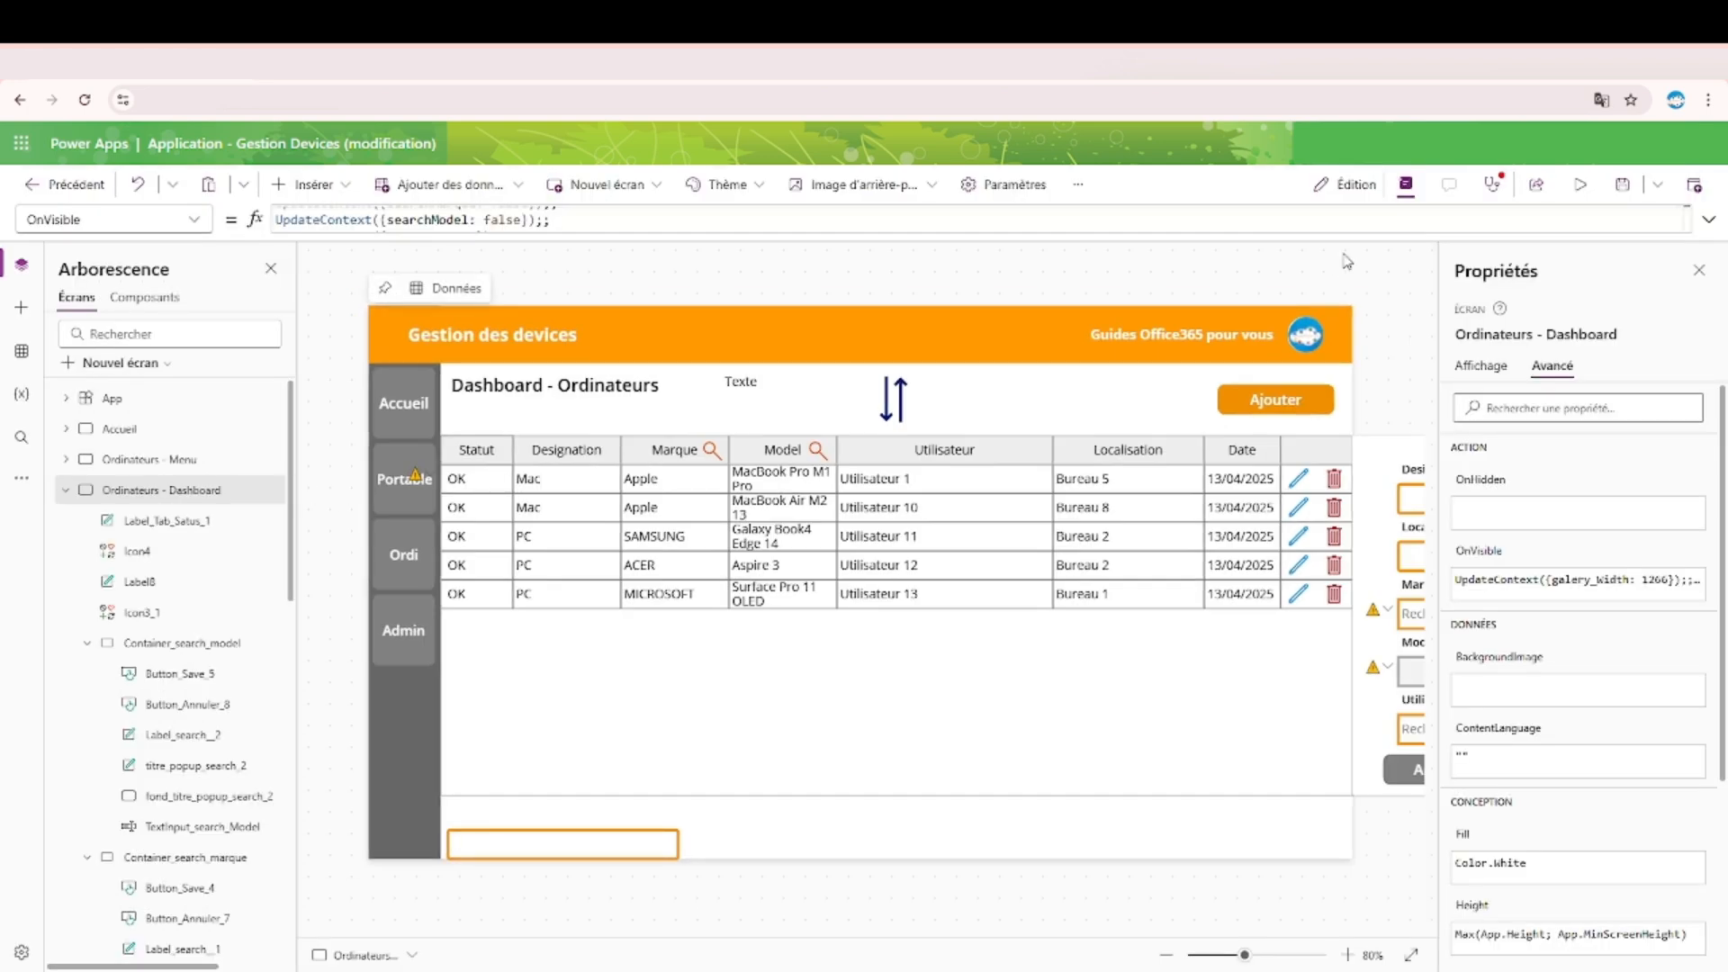
# Change the copied Statut label's text to Date and move it over the gallery's Date header.
pyautogui.click(472, 450)
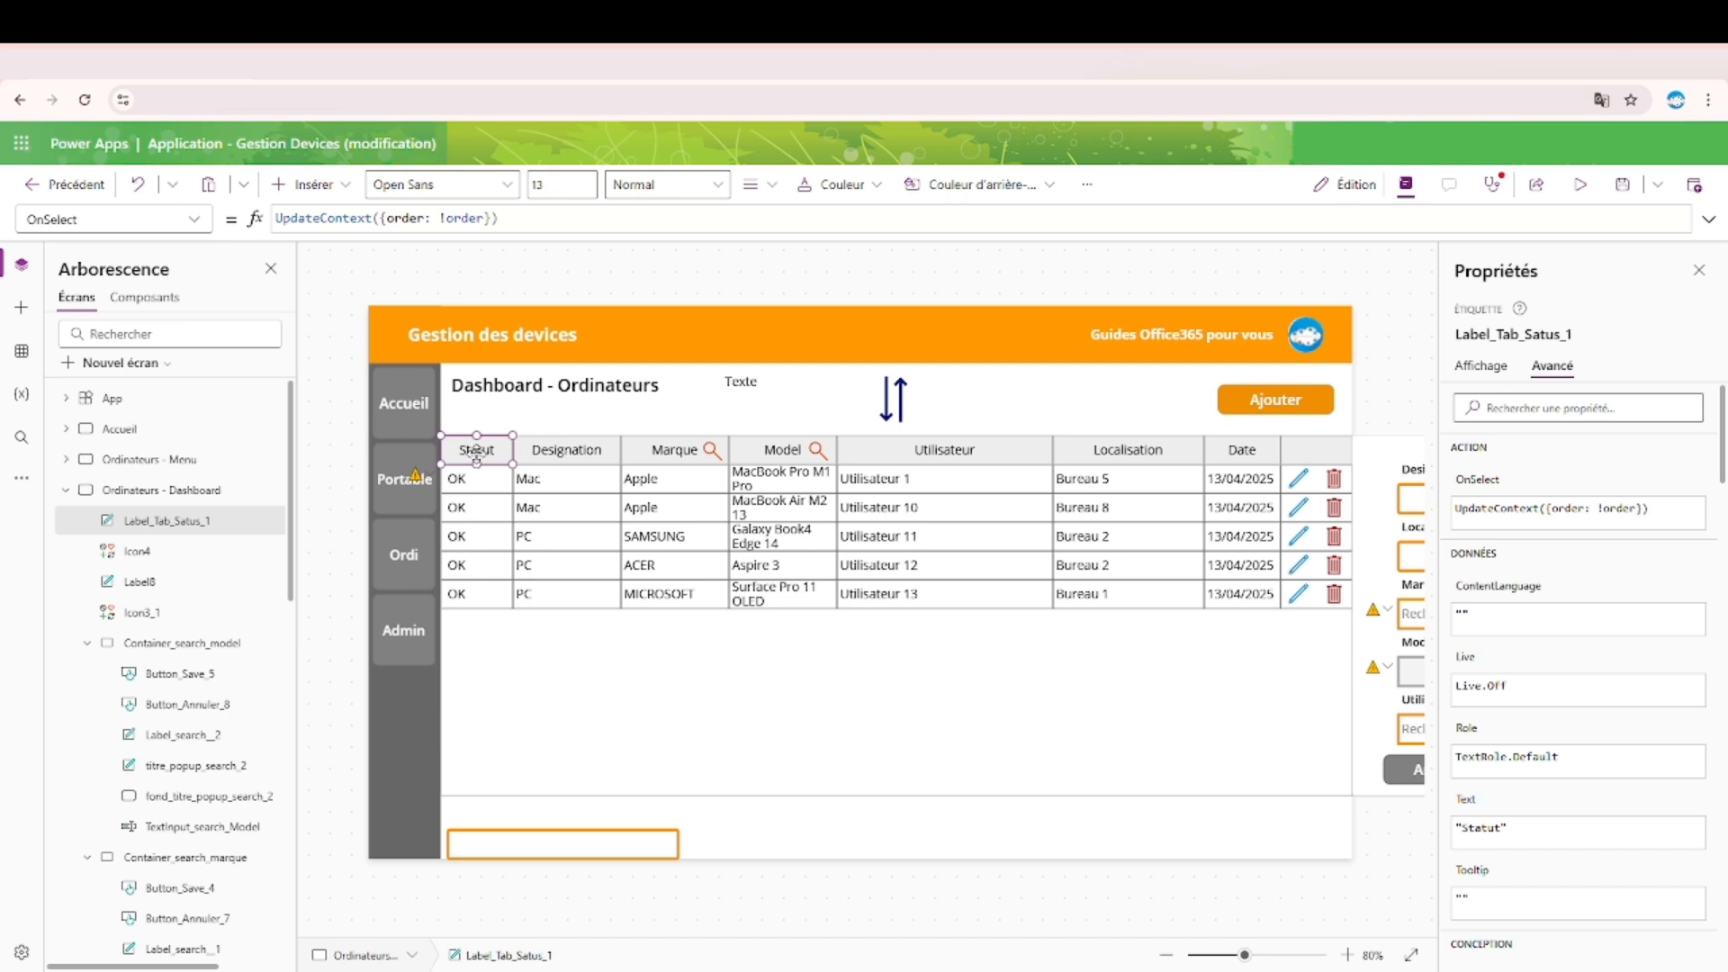
pyautogui.click(1481, 366)
pyautogui.click(1668, 405)
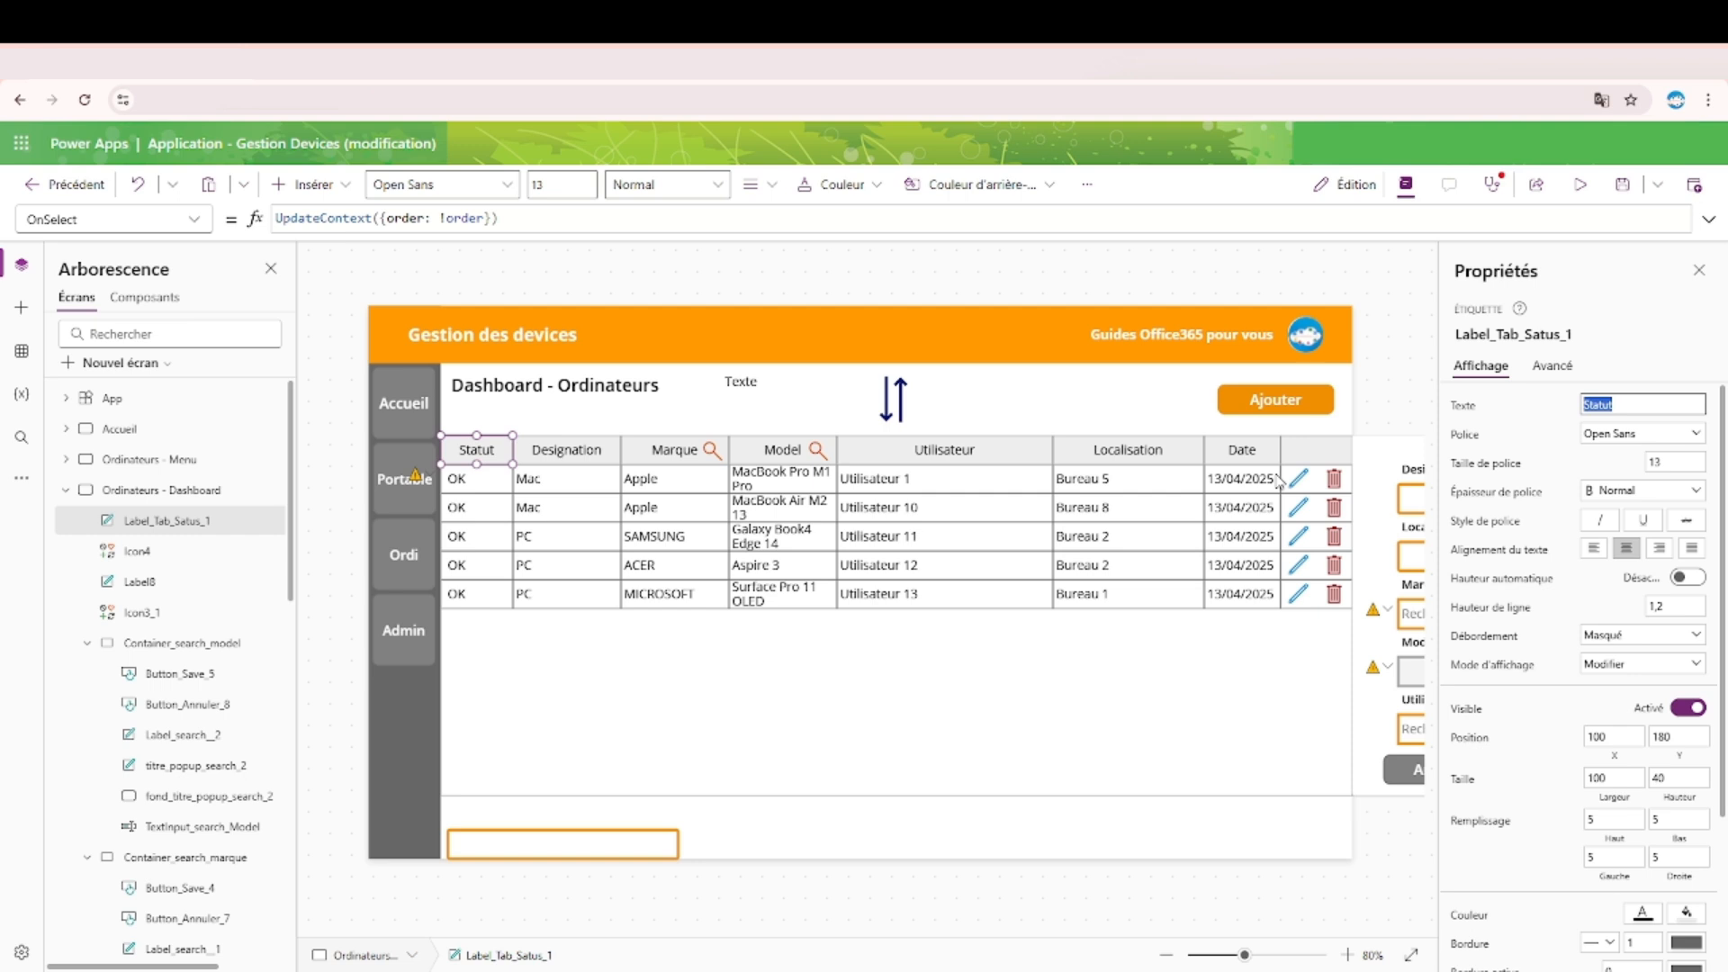
pyautogui.write('Date')
pyautogui.moveTo(468, 450); pyautogui.dragTo(1245, 452)
# Copy the column_search UpdateContext line from the OnVisible formula of the Ordinateurs - Dashboard screen.
pyautogui.click(1566, 378)
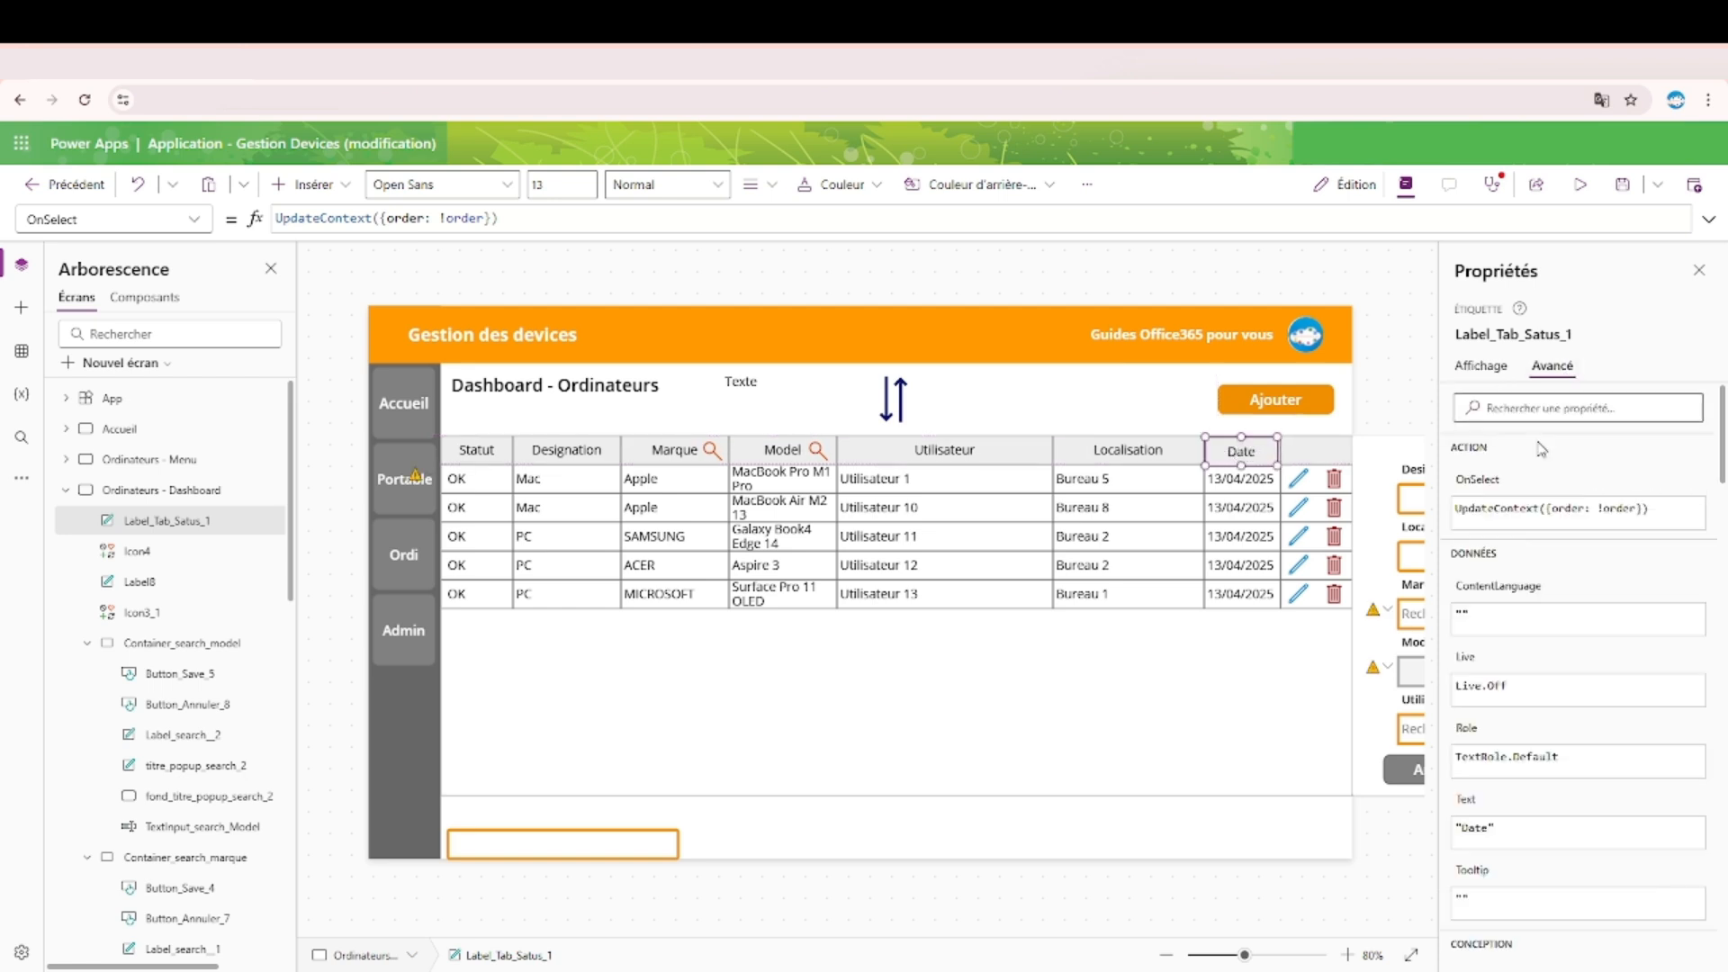
pyautogui.click(184, 493)
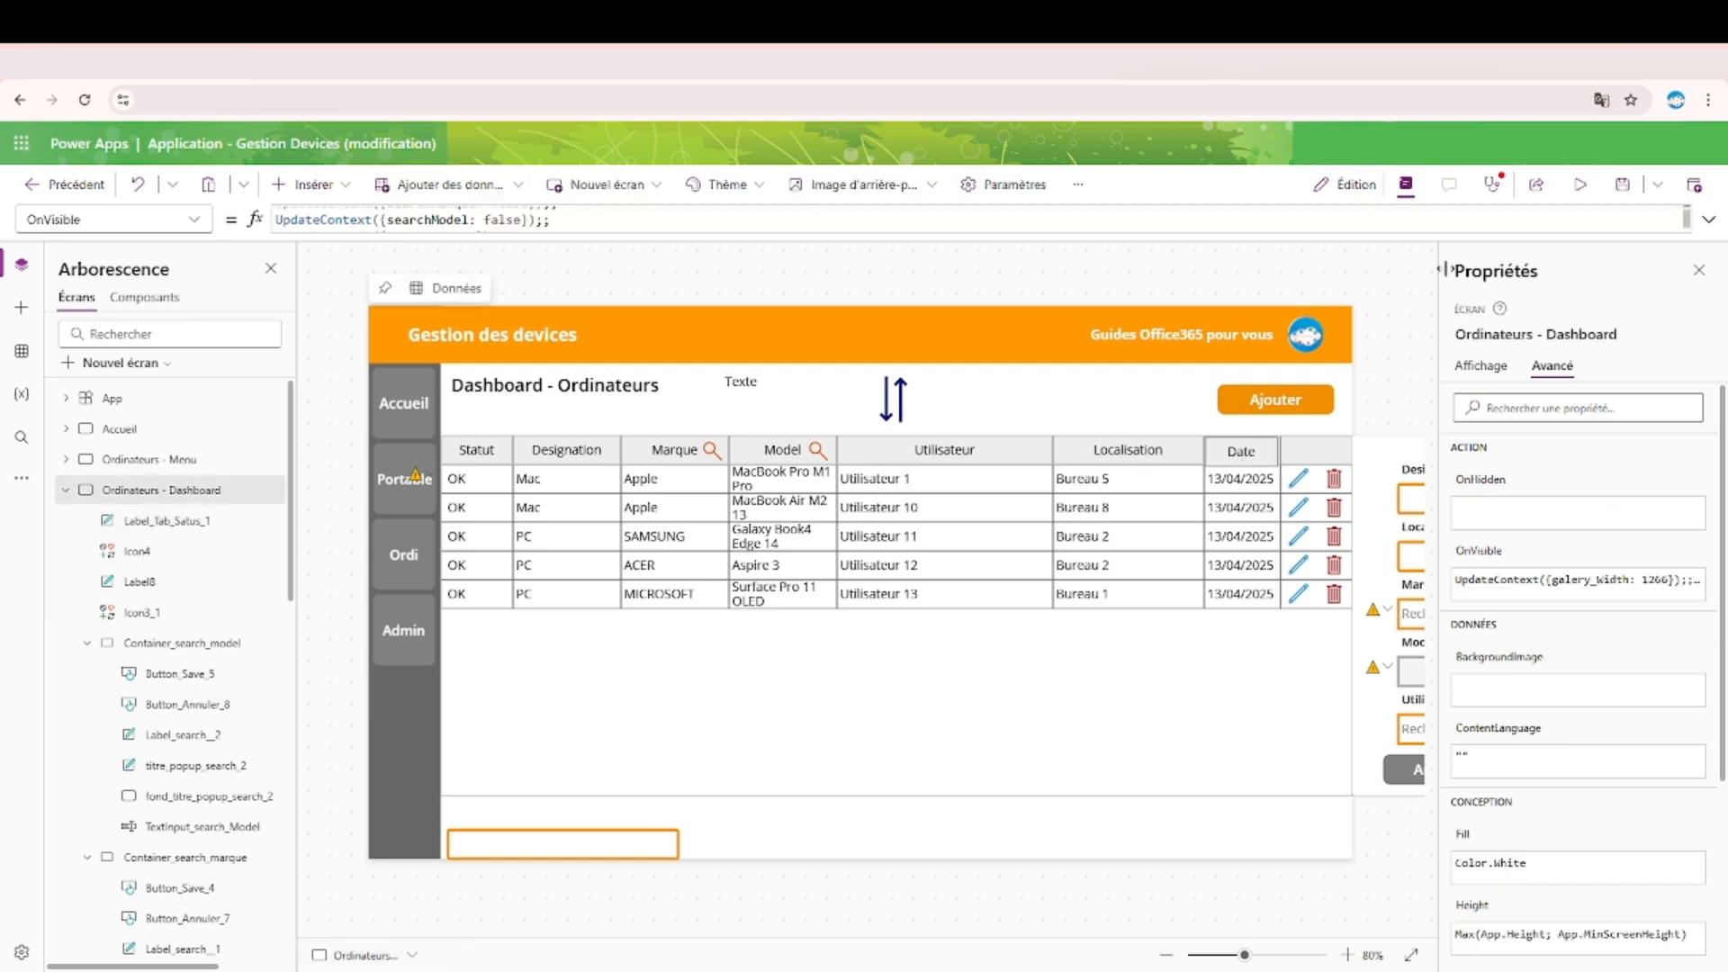
pyautogui.click(1710, 219)
pyautogui.moveTo(729, 272); pyautogui.dragTo(241, 261)
pyautogui.click(1709, 219)
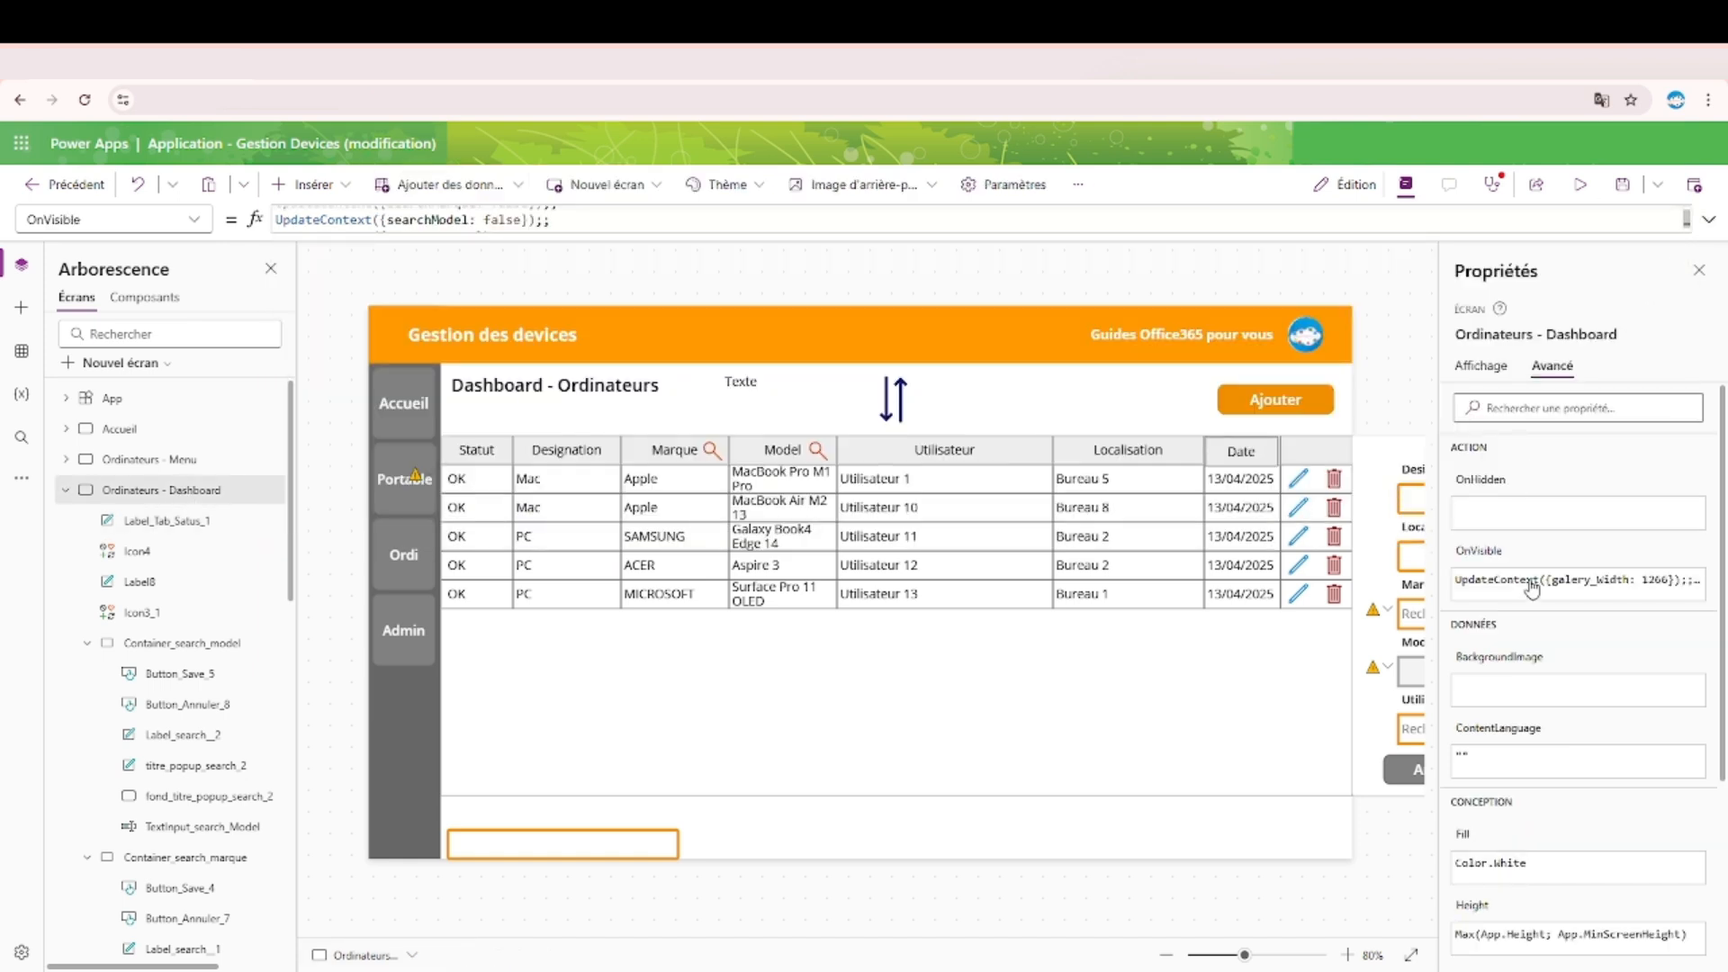
# Add the copied column_search UpdateContext line after the order toggle in the Date header label's OnSelect formula.
pyautogui.click(1231, 447)
pyautogui.write(';;')
pyautogui.hotkey('shift', 'Return')
pyautogui.hotkey('ctrl', 'v')
pyautogui.hotkey('shift', 'Return')
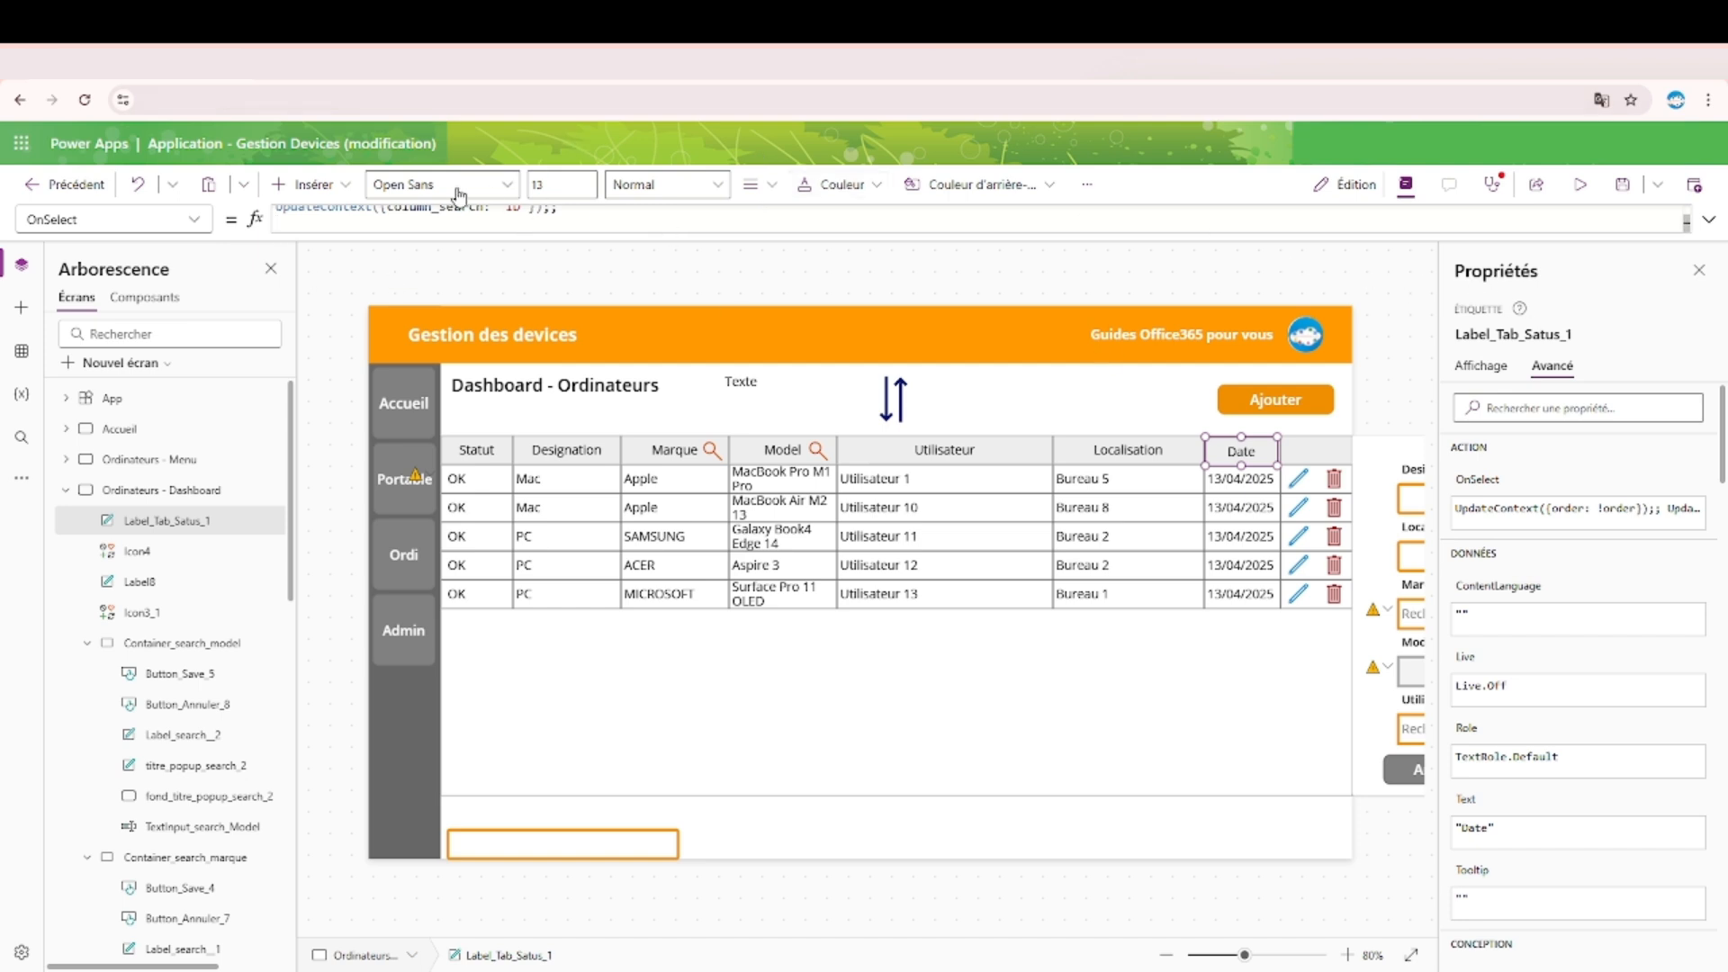
pyautogui.moveTo(491, 233); pyautogui.dragTo(491, 265)
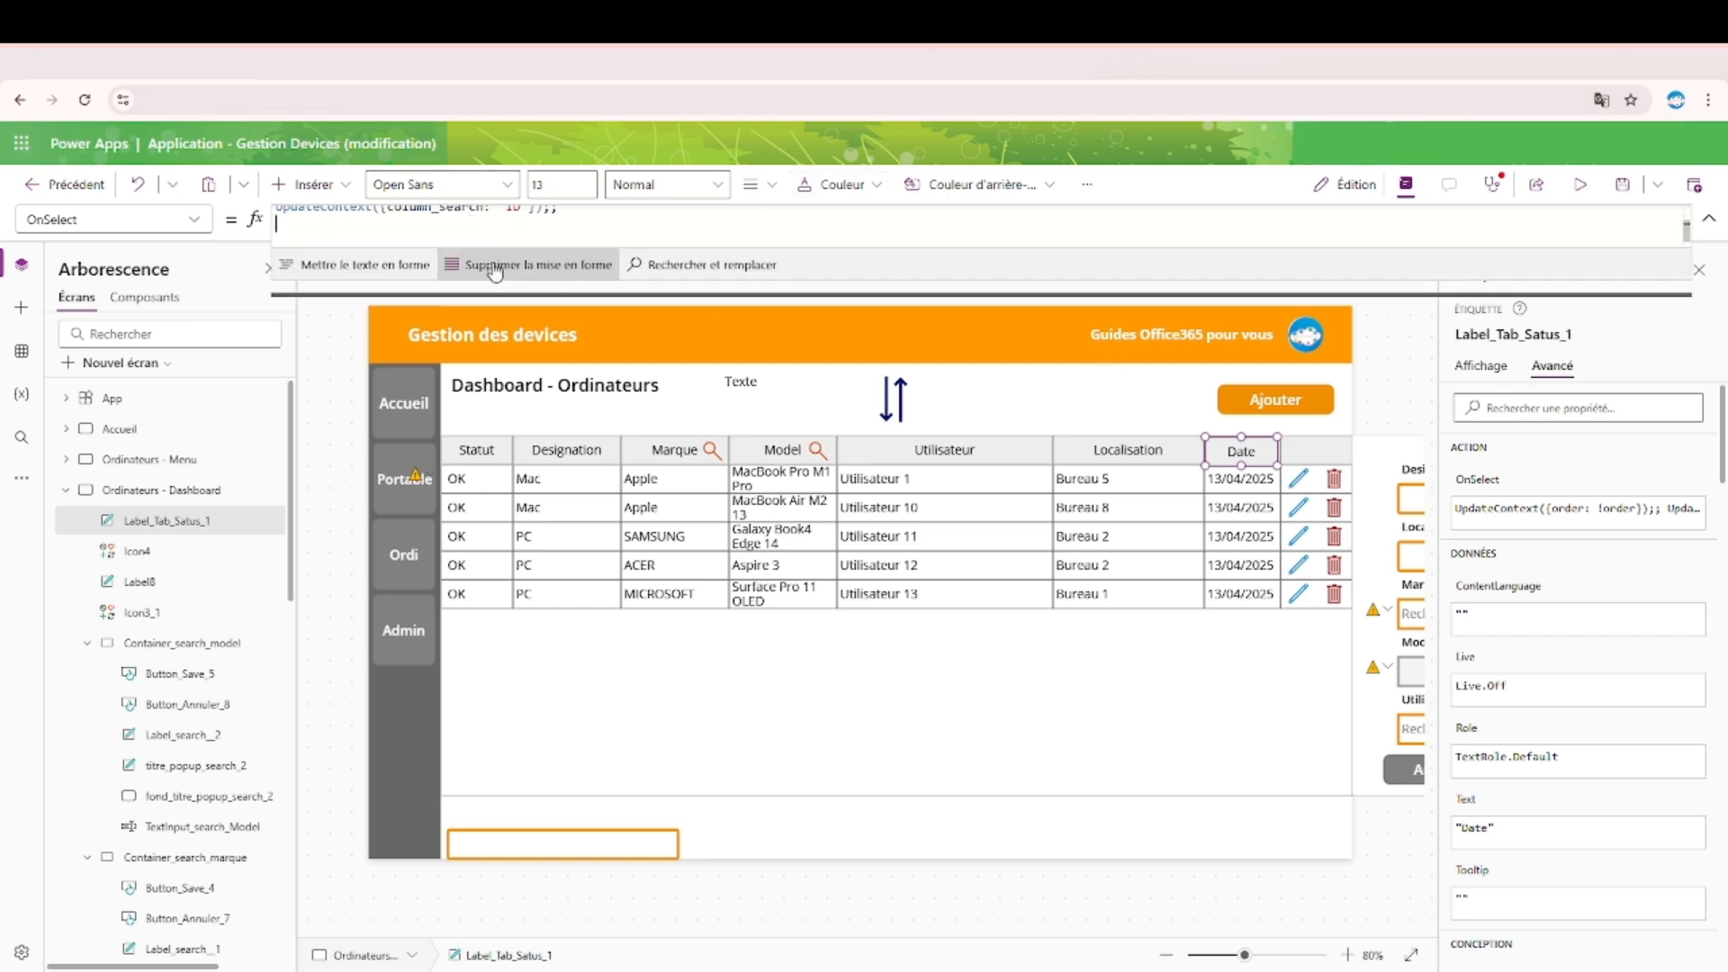
# Open the add form through the preview and look up the date column's name in the Enregistrer button's OnSelect formula.
pyautogui.click(1581, 185)
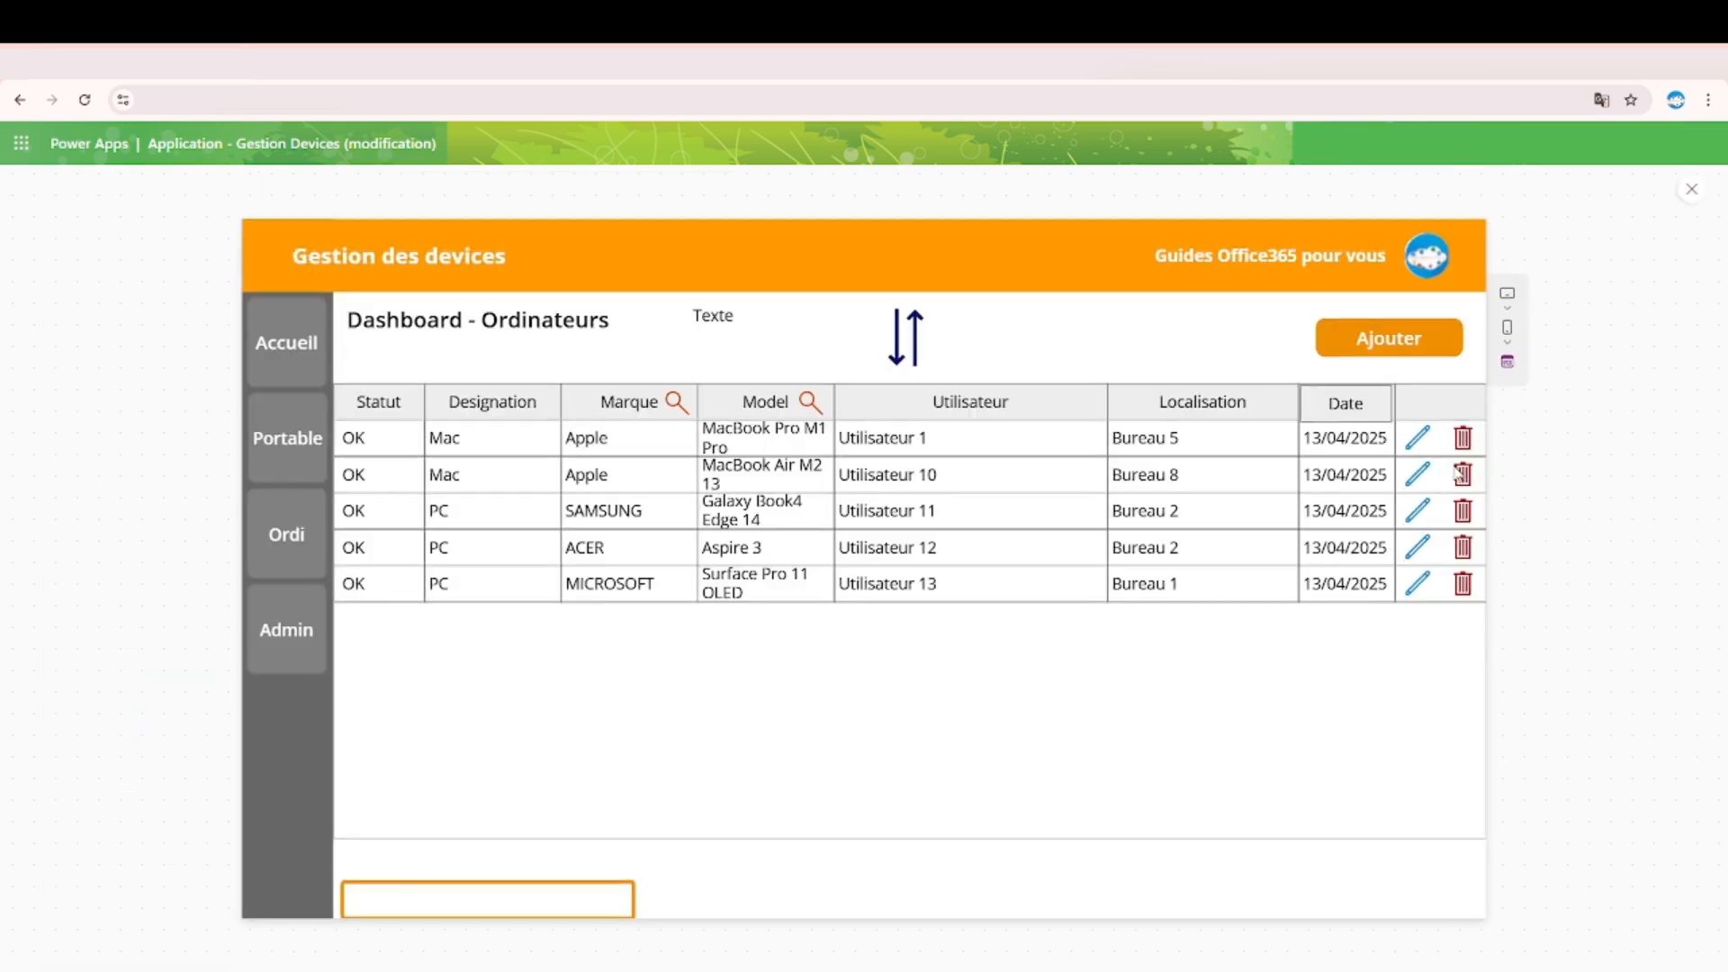
pyautogui.click(1406, 340)
pyautogui.click(1691, 190)
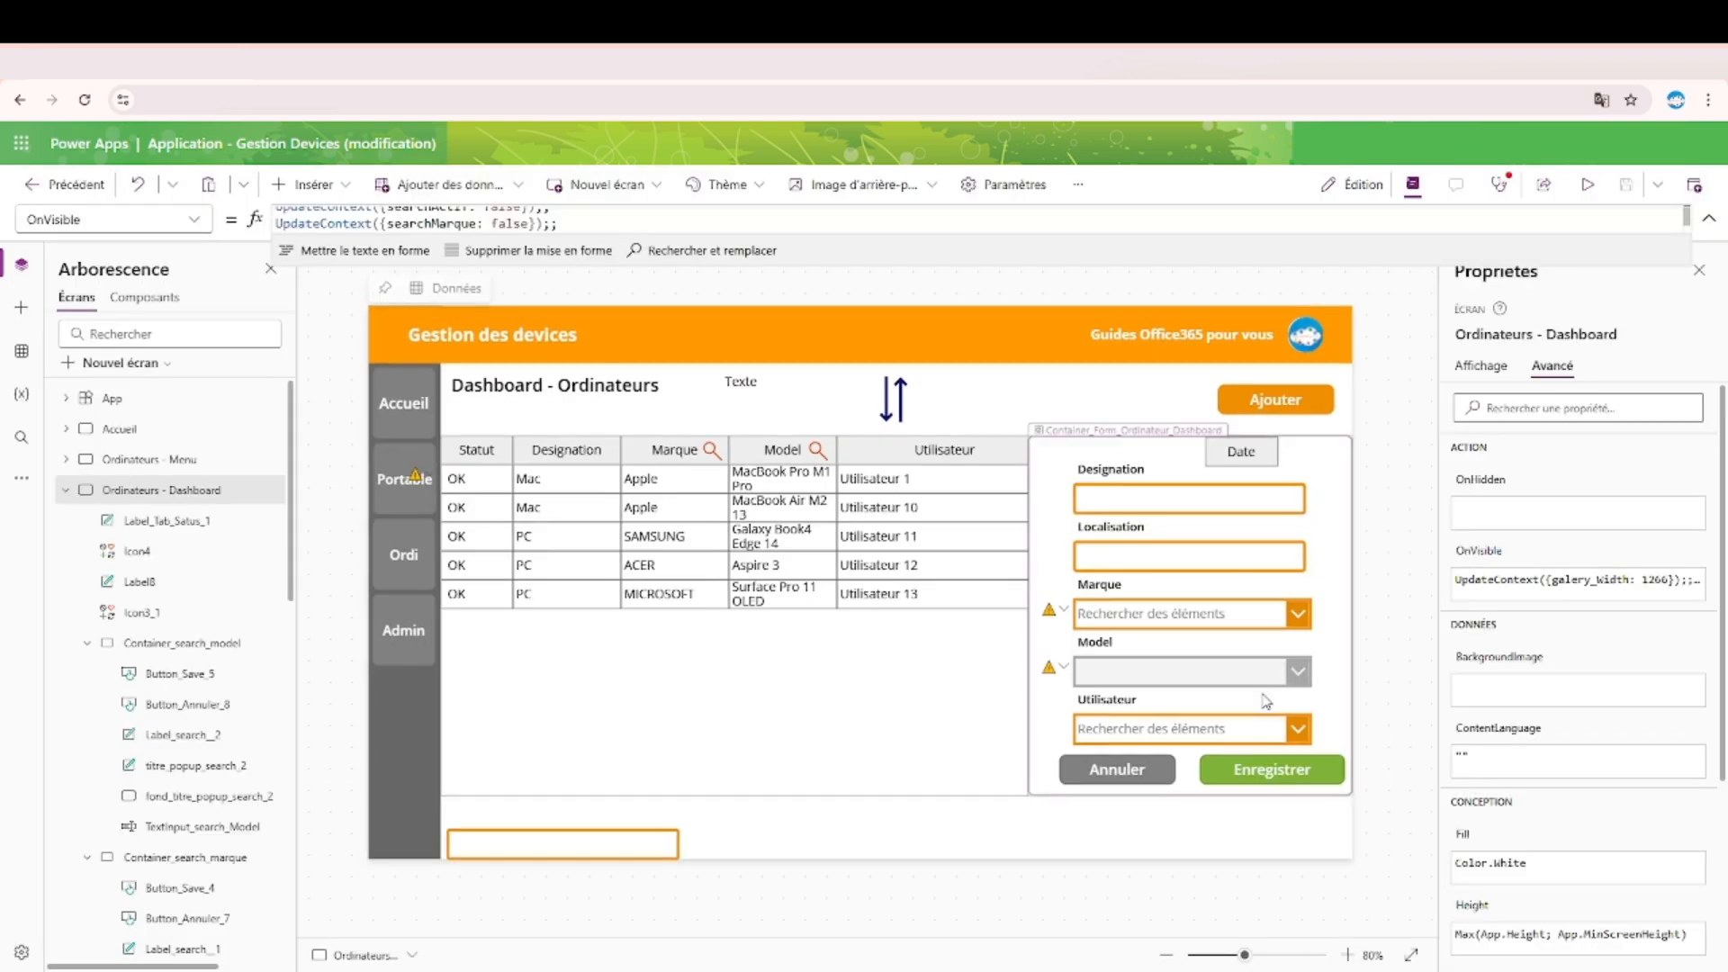
pyautogui.click(1283, 770)
pyautogui.click(1709, 219)
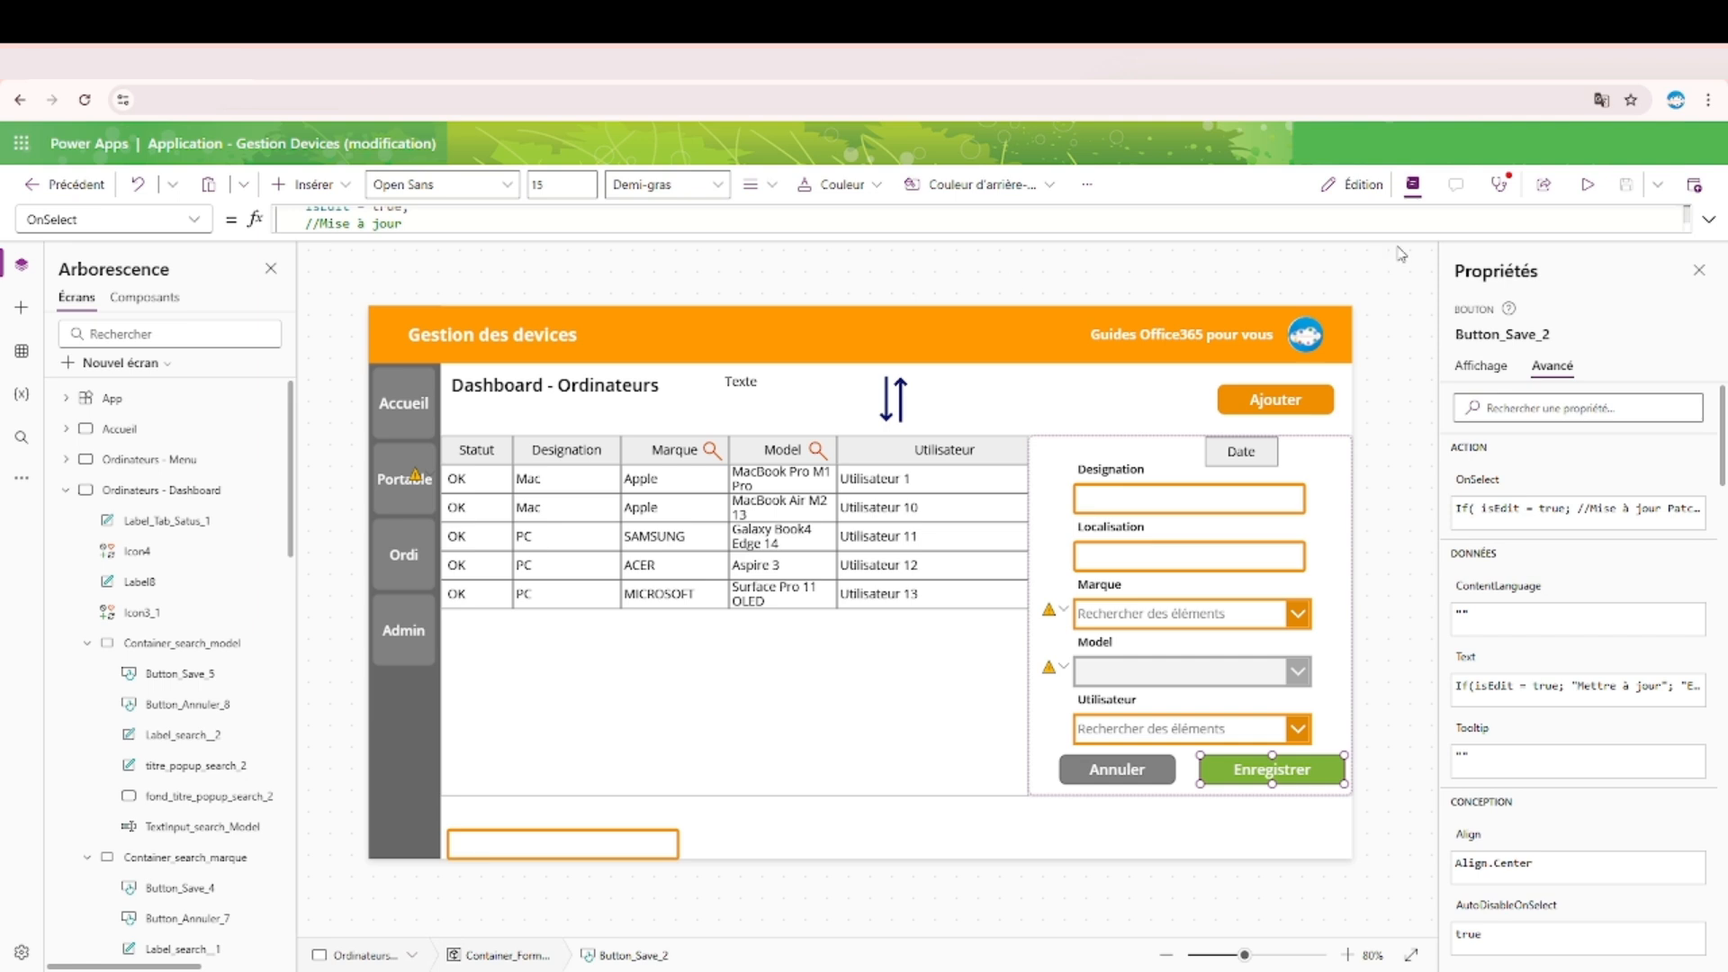
pyautogui.moveTo(1294, 236); pyautogui.dragTo(846, 304)
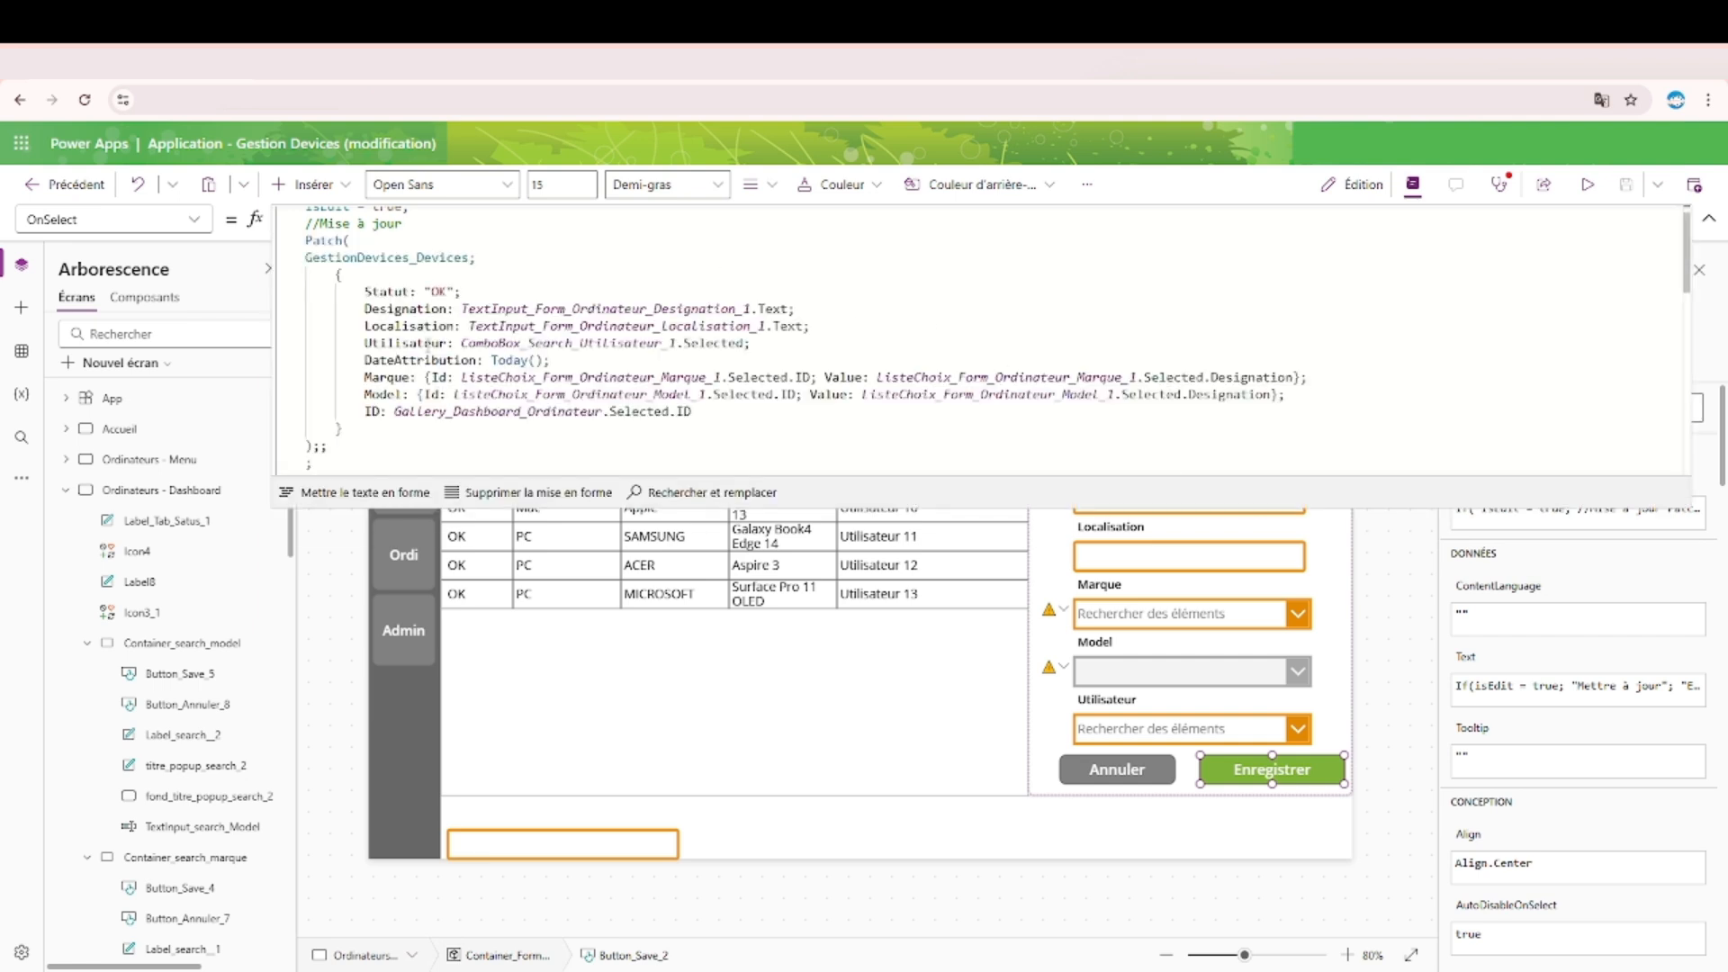
pyautogui.doubleClick(419, 360)
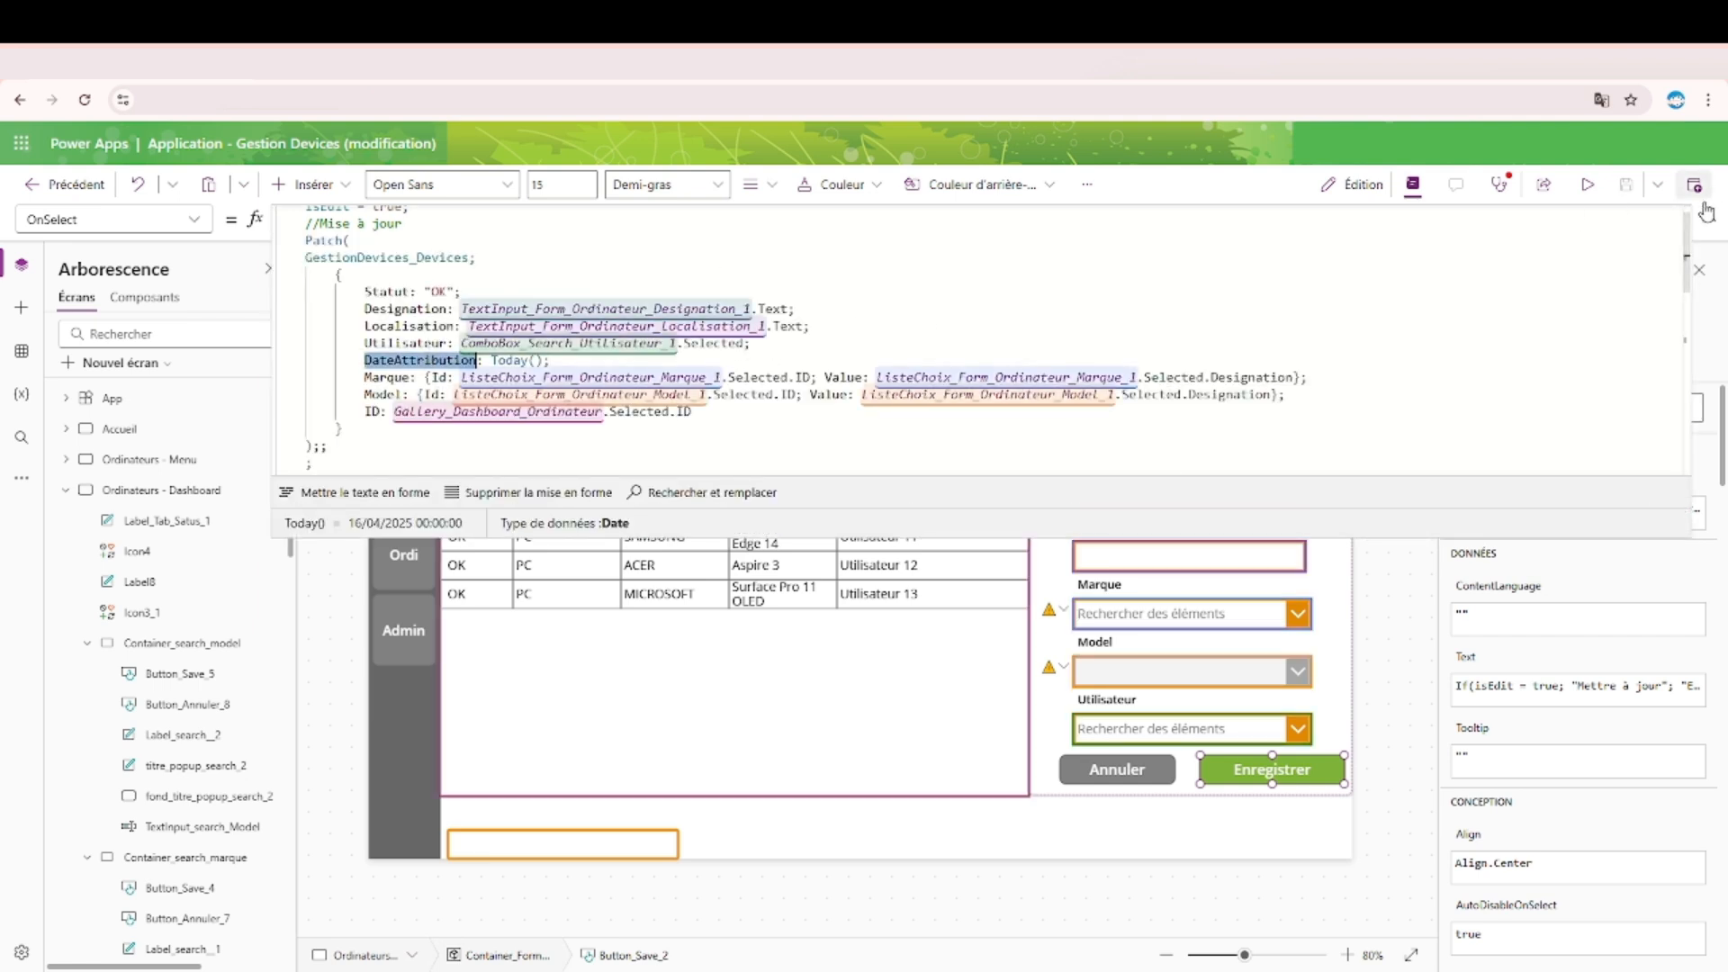
pyautogui.click(1710, 215)
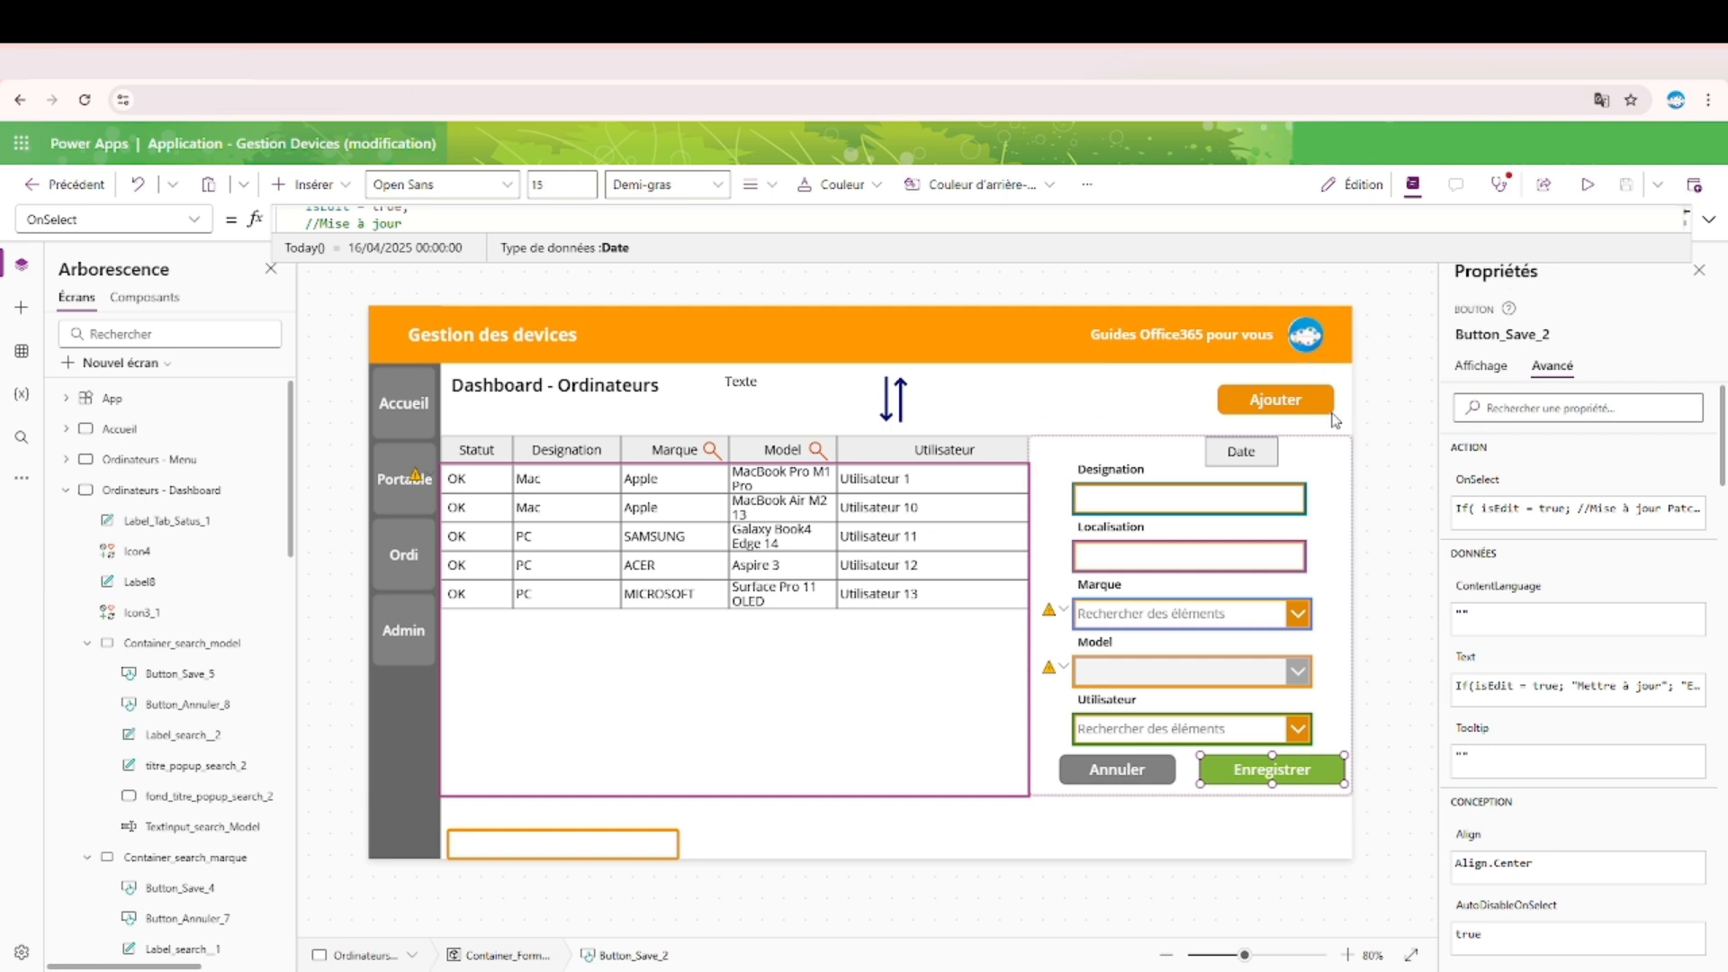
# Preview the app, cancel the add form, and close the preview.
pyautogui.click(1588, 184)
pyautogui.click(1247, 808)
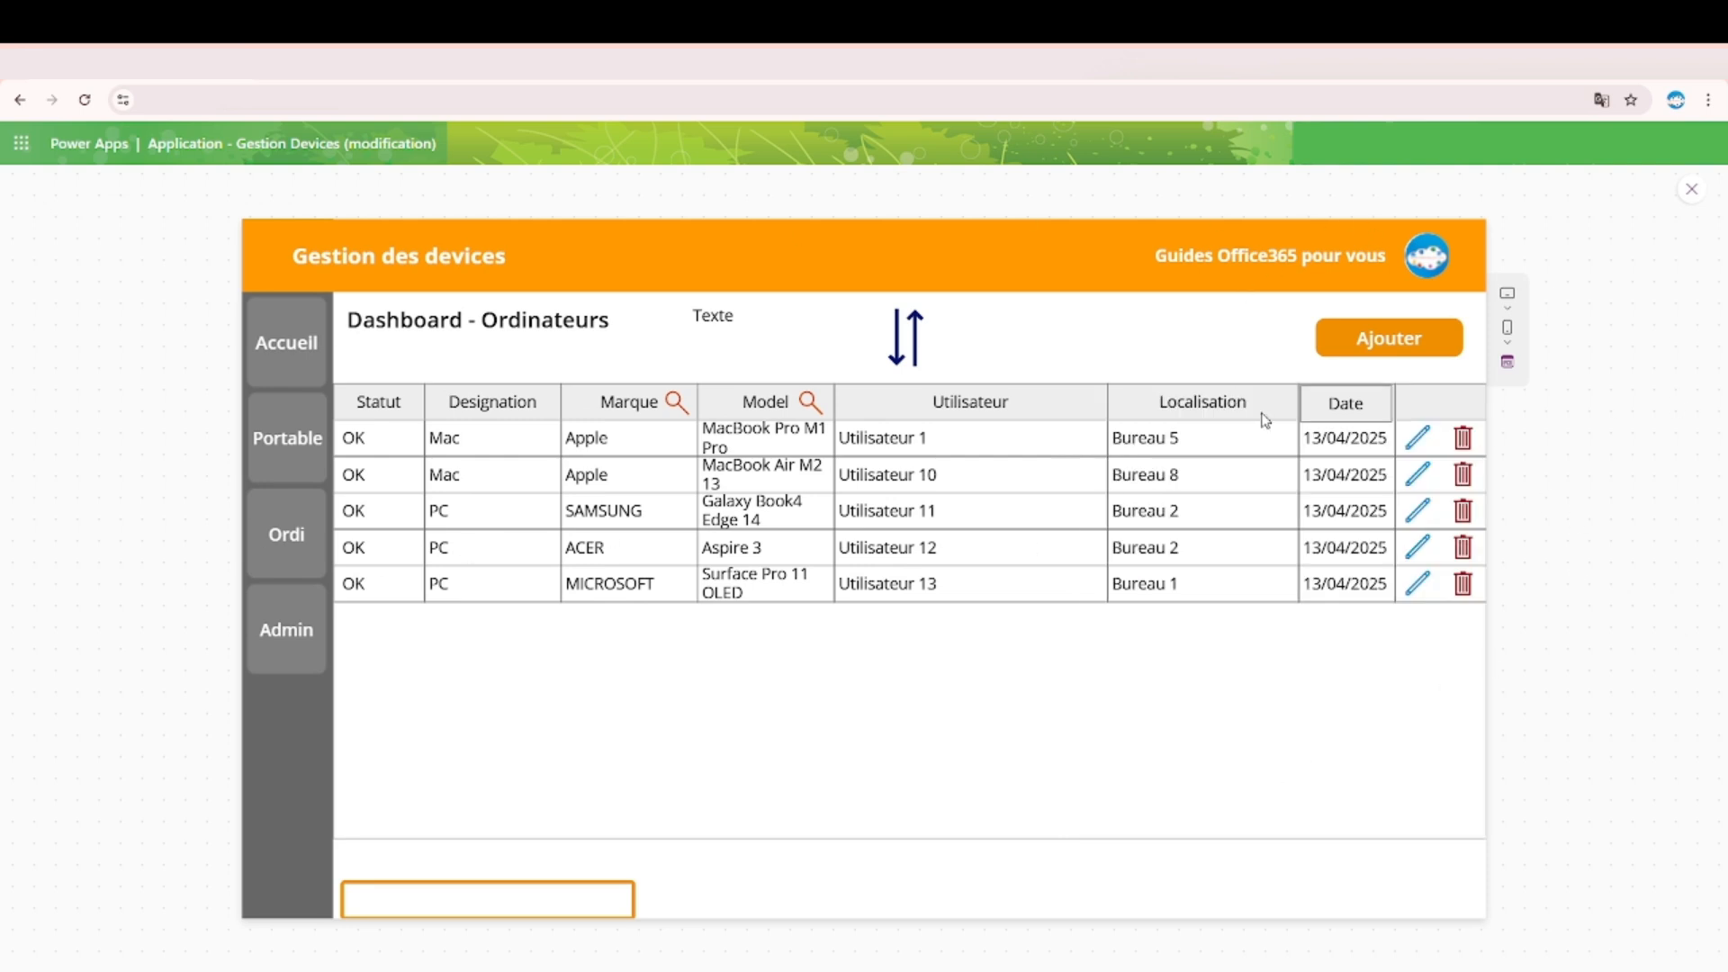
pyautogui.click(1691, 189)
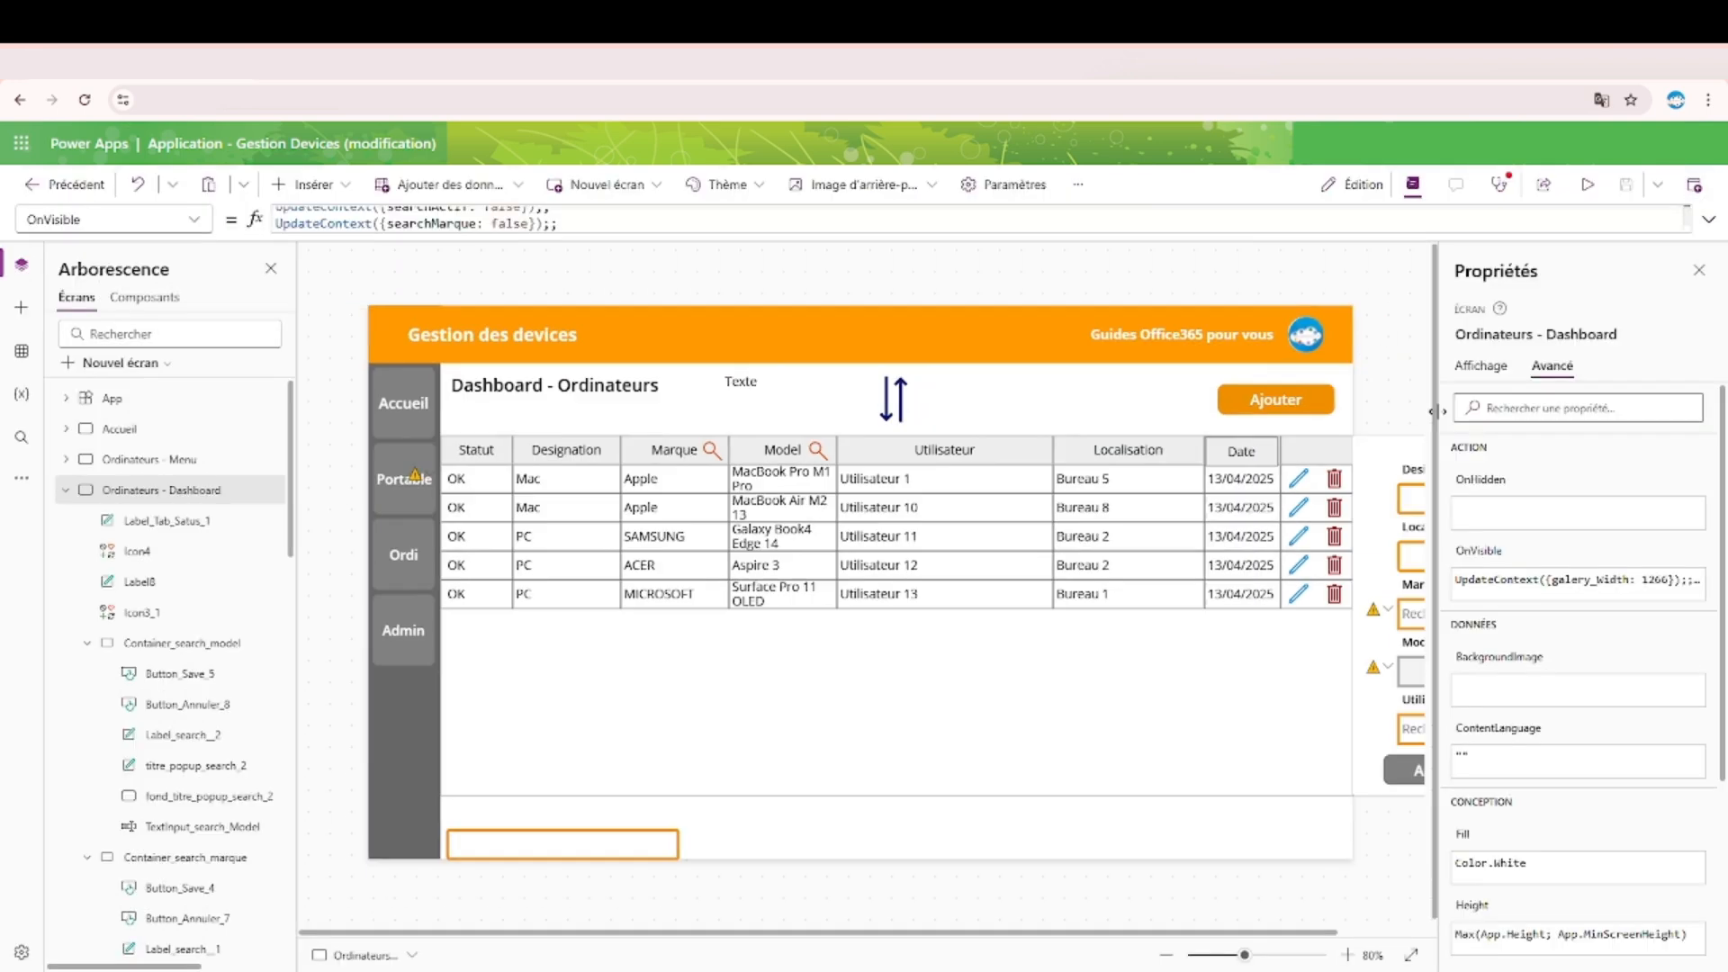
# Set column_search to "DateAttribution" in the Date header label's OnSelect formula.
pyautogui.click(1278, 452)
pyautogui.click(1677, 223)
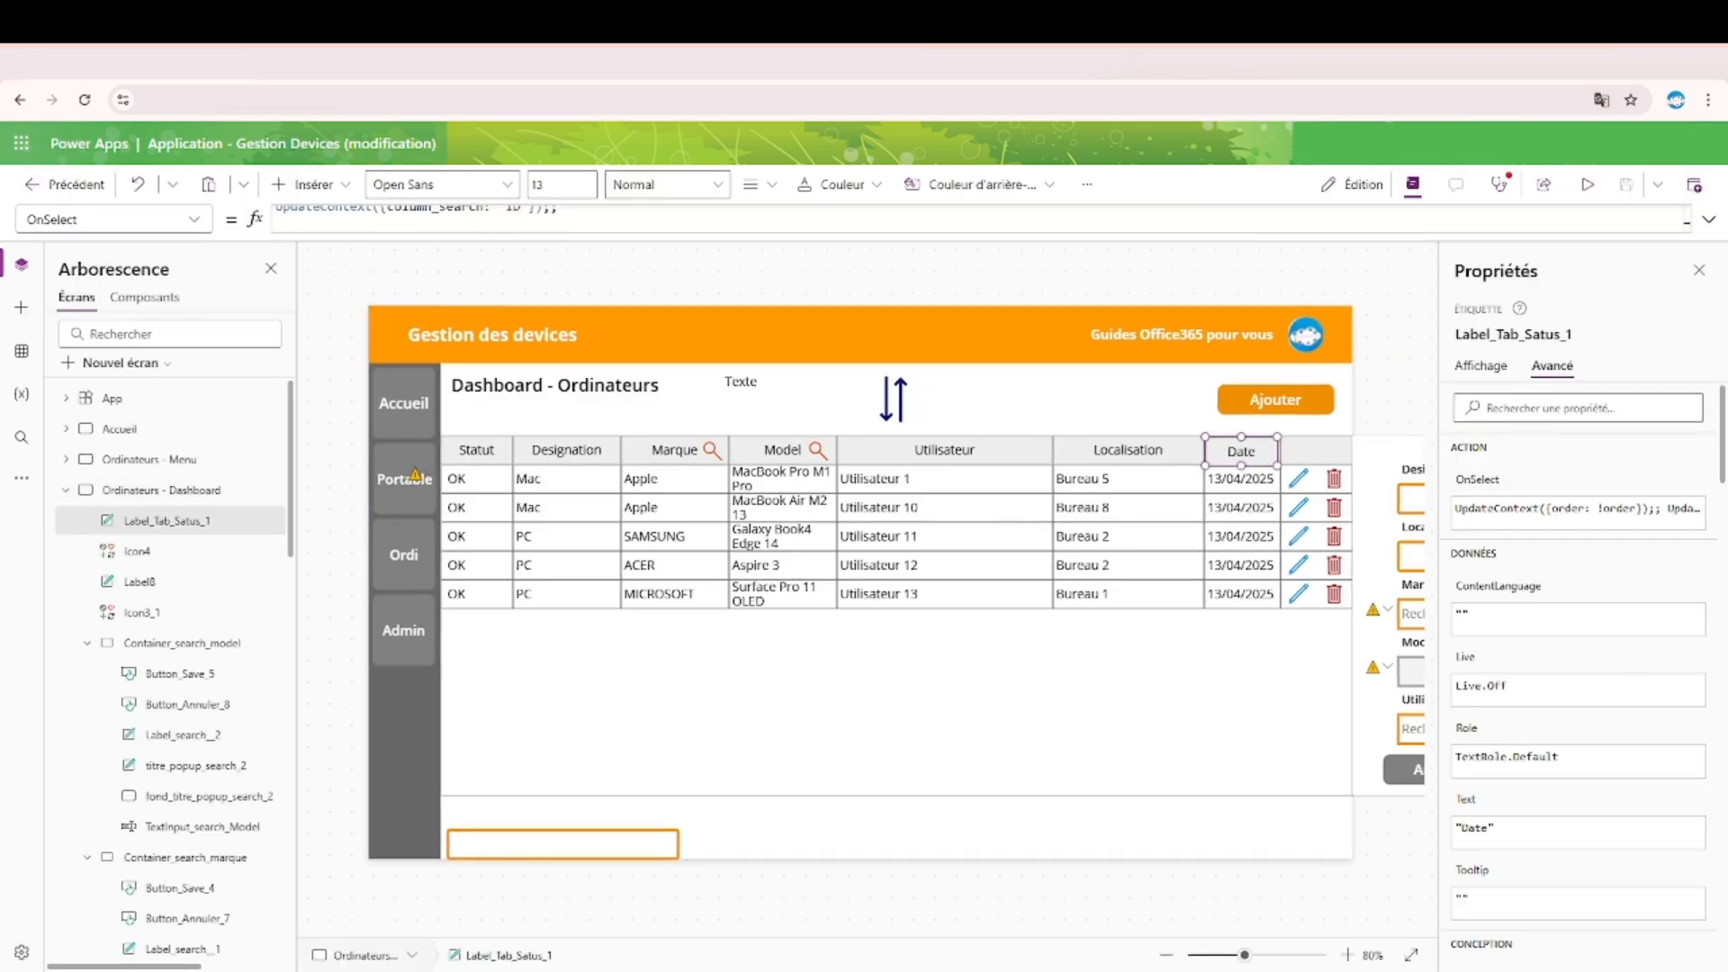
pyautogui.click(1713, 219)
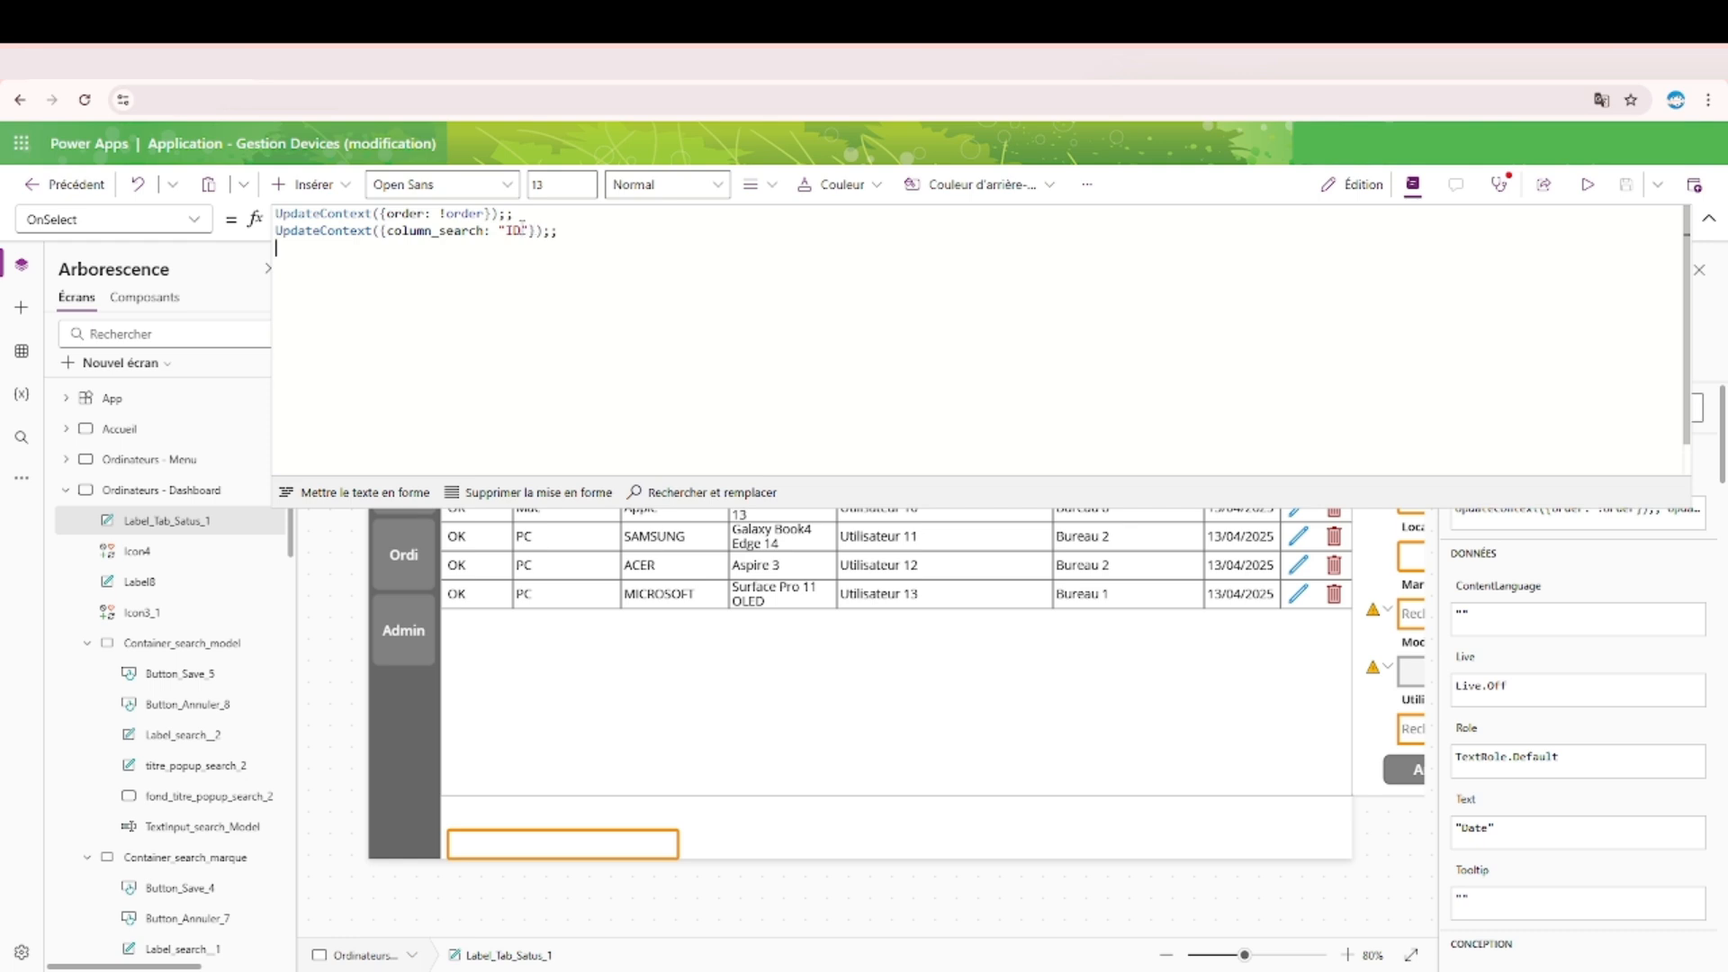
pyautogui.moveTo(501, 231)
pyautogui.mouseDown()
pyautogui.moveTo(279, 231)
pyautogui.moveTo(533, 231)
pyautogui.mouseUp()
pyautogui.write('DateAttribution')
pyautogui.write('"')
pyautogui.write('"')
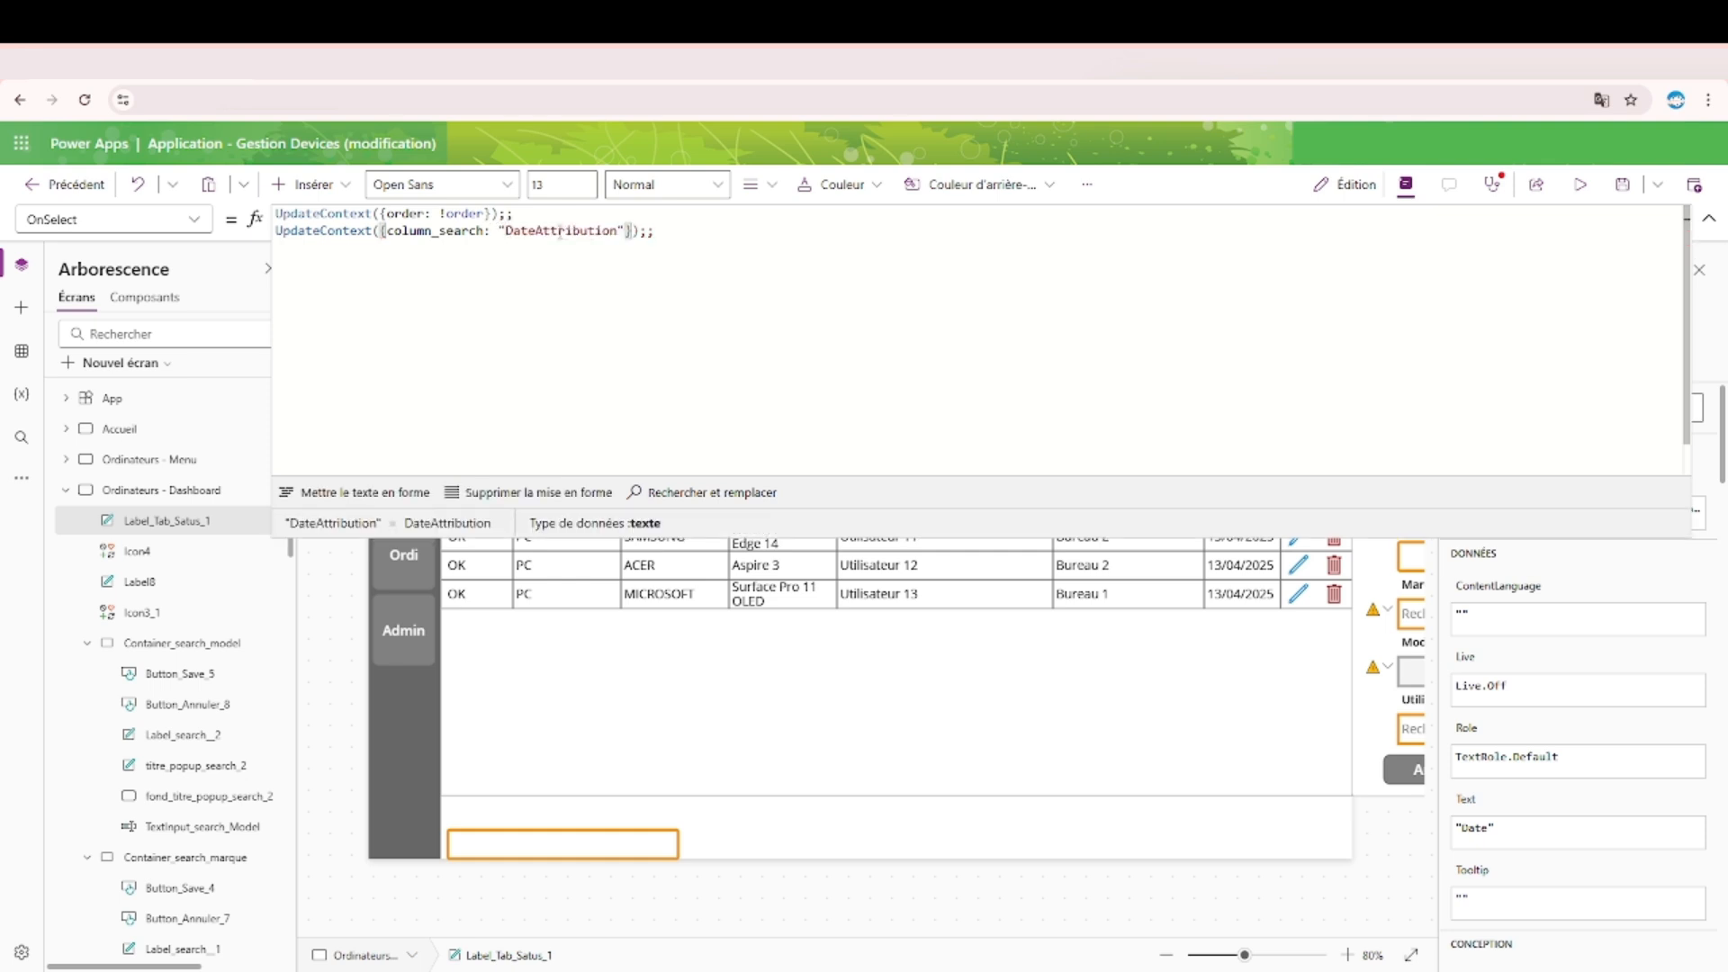
pyautogui.click(1707, 219)
# Preview the app, test sorting with the Date header, and close the preview.
pyautogui.click(1580, 183)
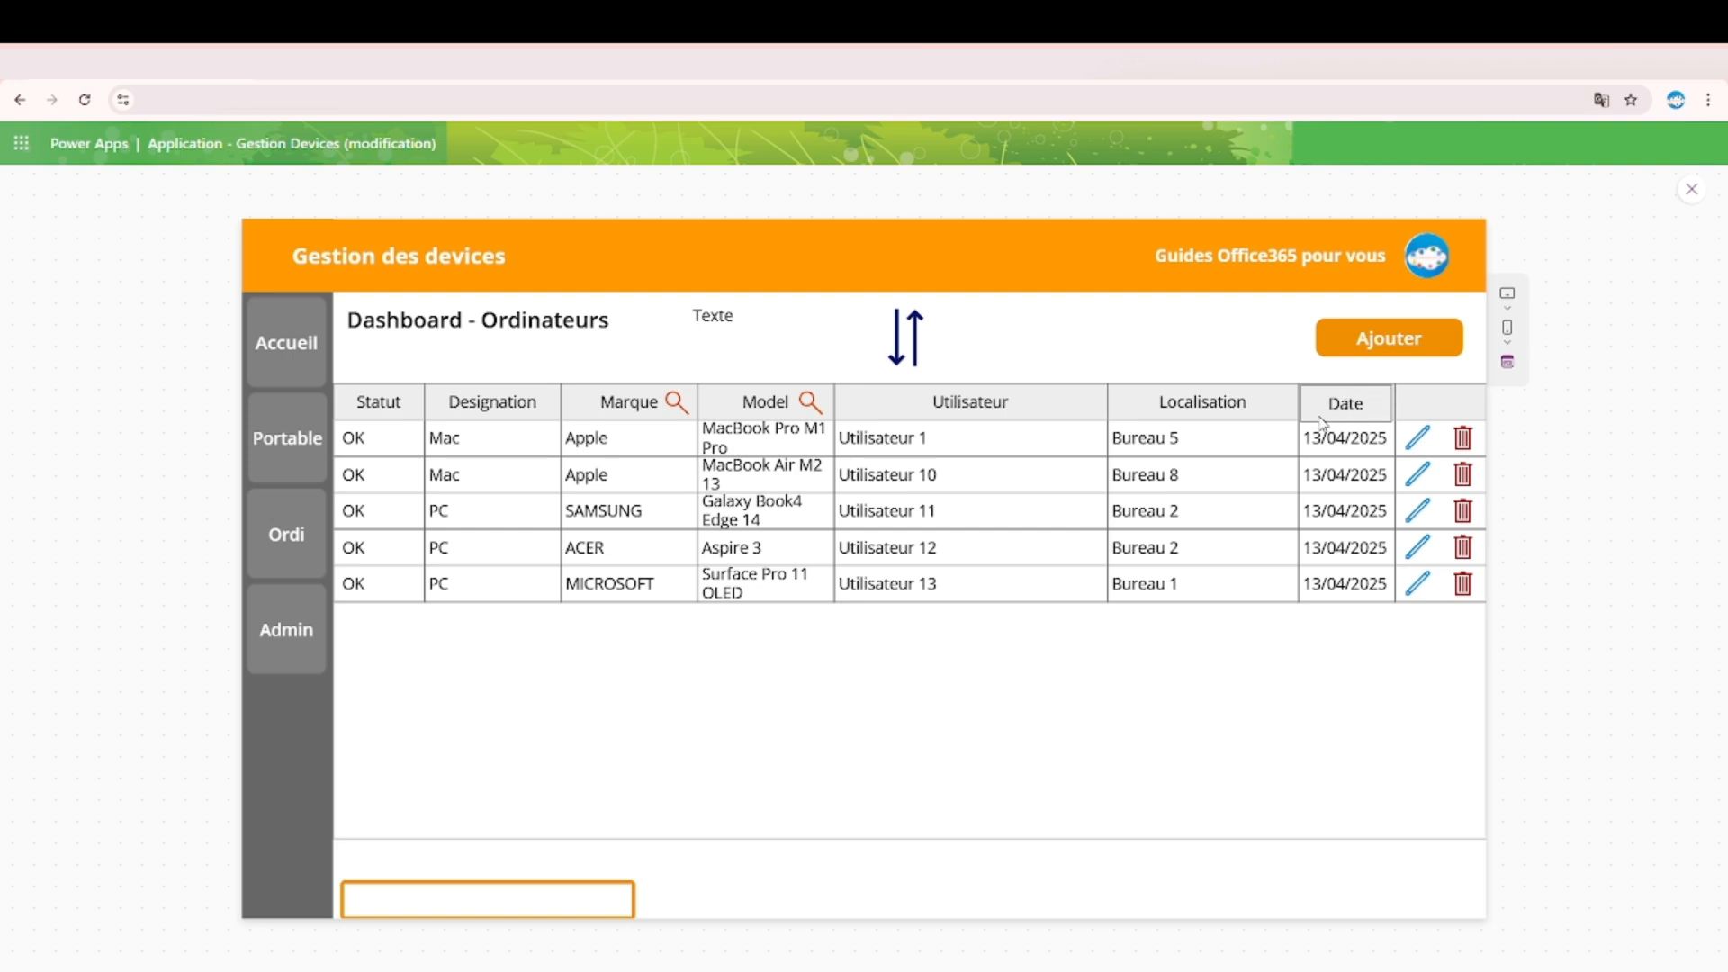
pyautogui.doubleClick(1346, 405)
pyautogui.click(1692, 191)
# Check the current value of column_search within the computer gallery's Items formula.
pyautogui.click(1263, 452)
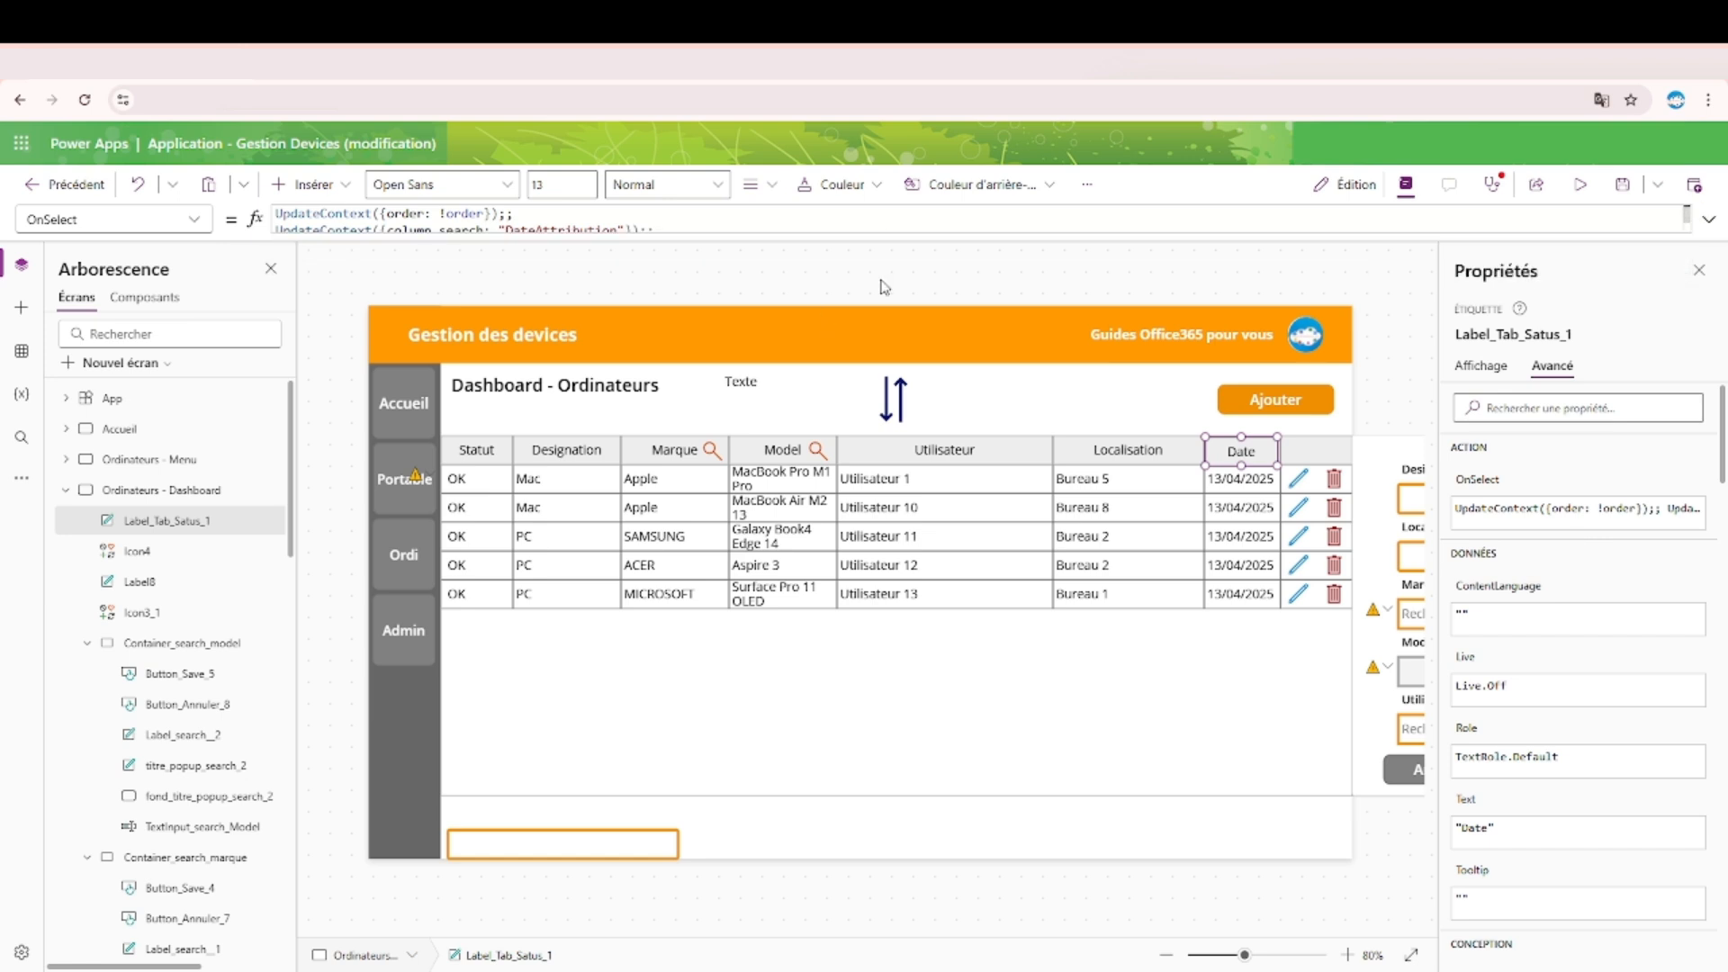
pyautogui.click(903, 628)
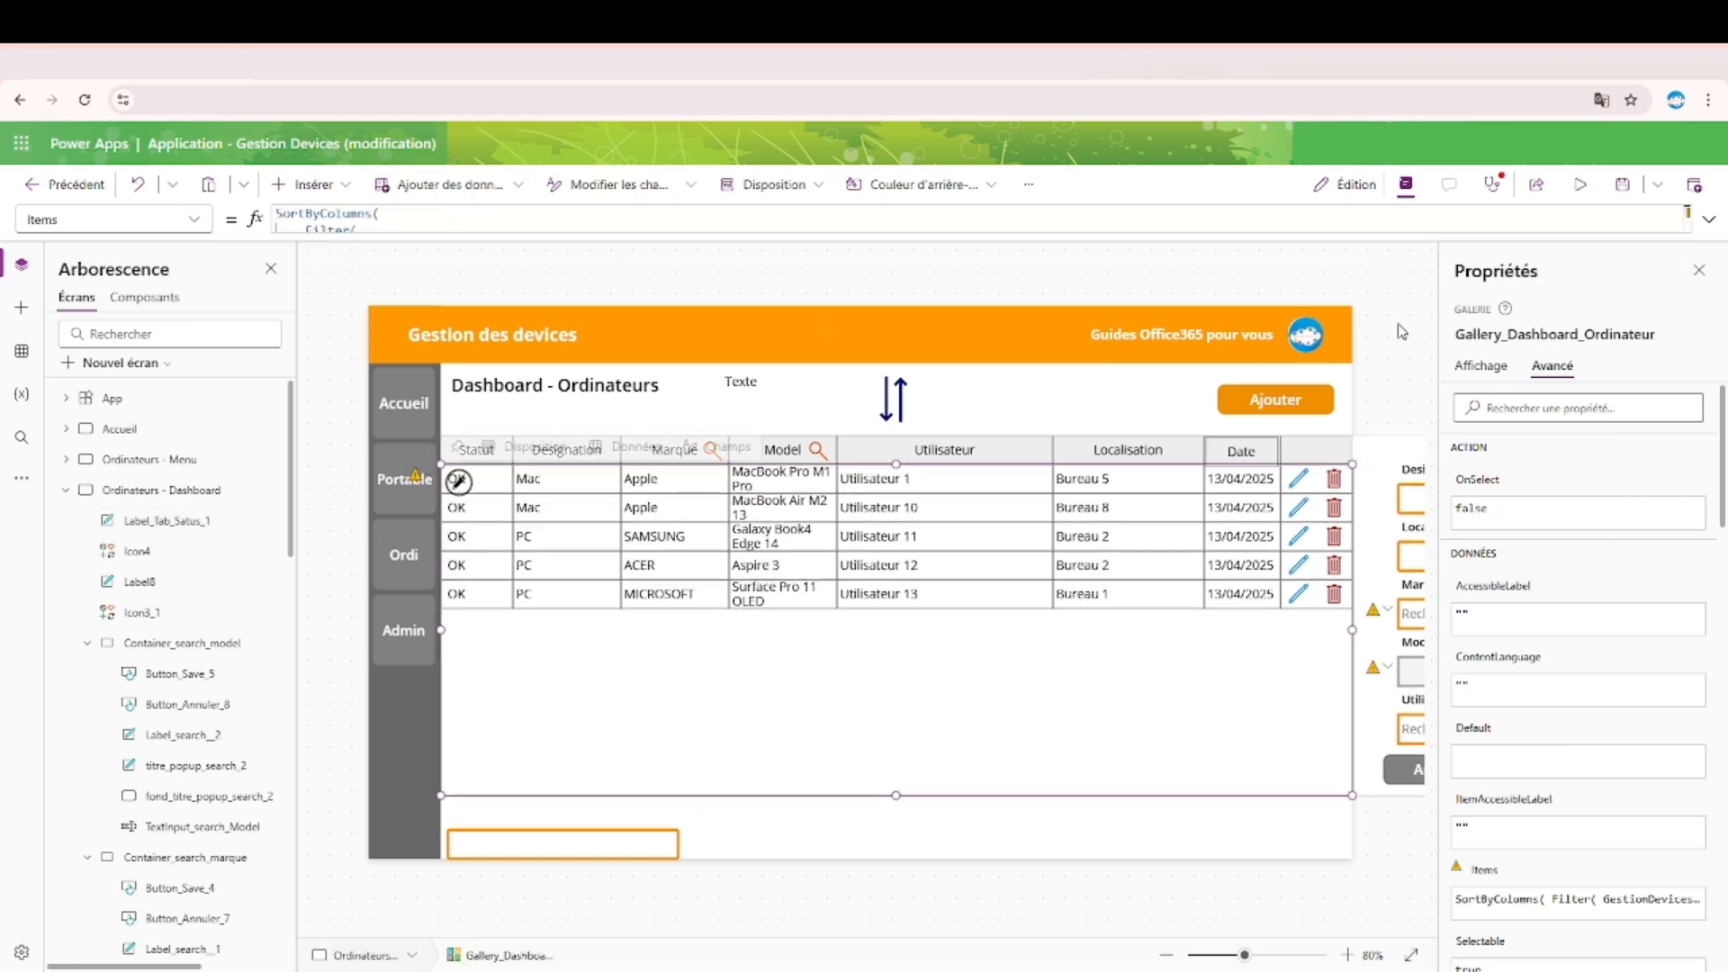
pyautogui.click(772, 223)
pyautogui.scroll(-5, 771, 266)
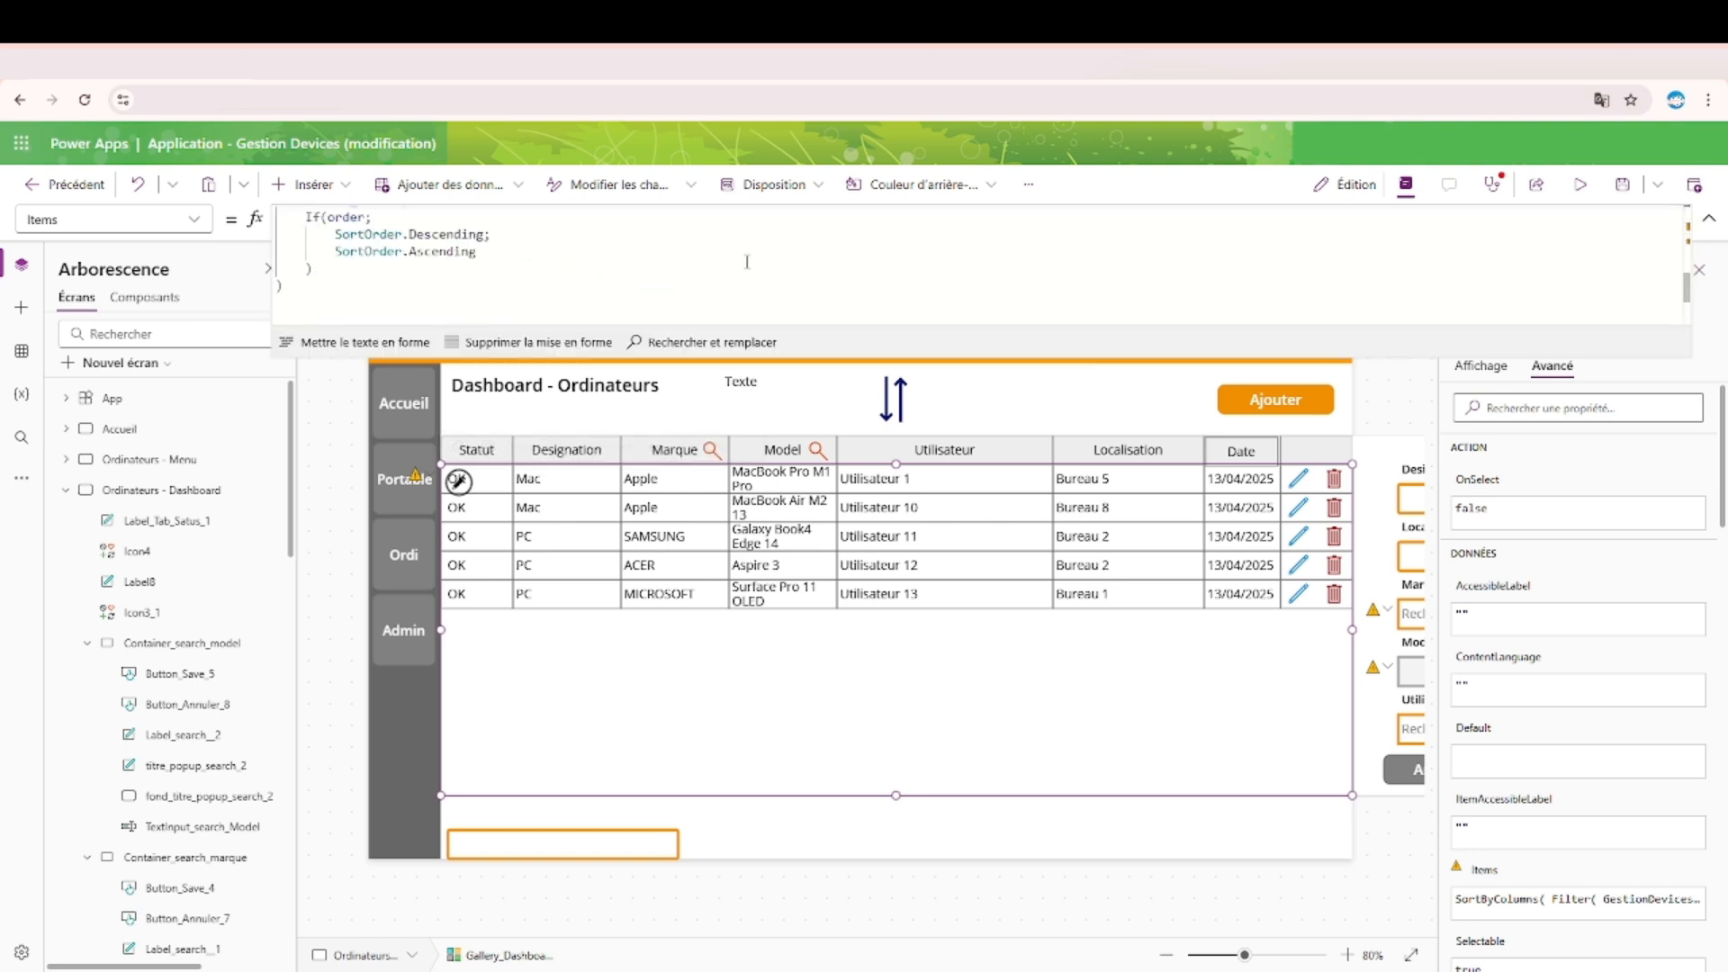
pyautogui.click(378, 249)
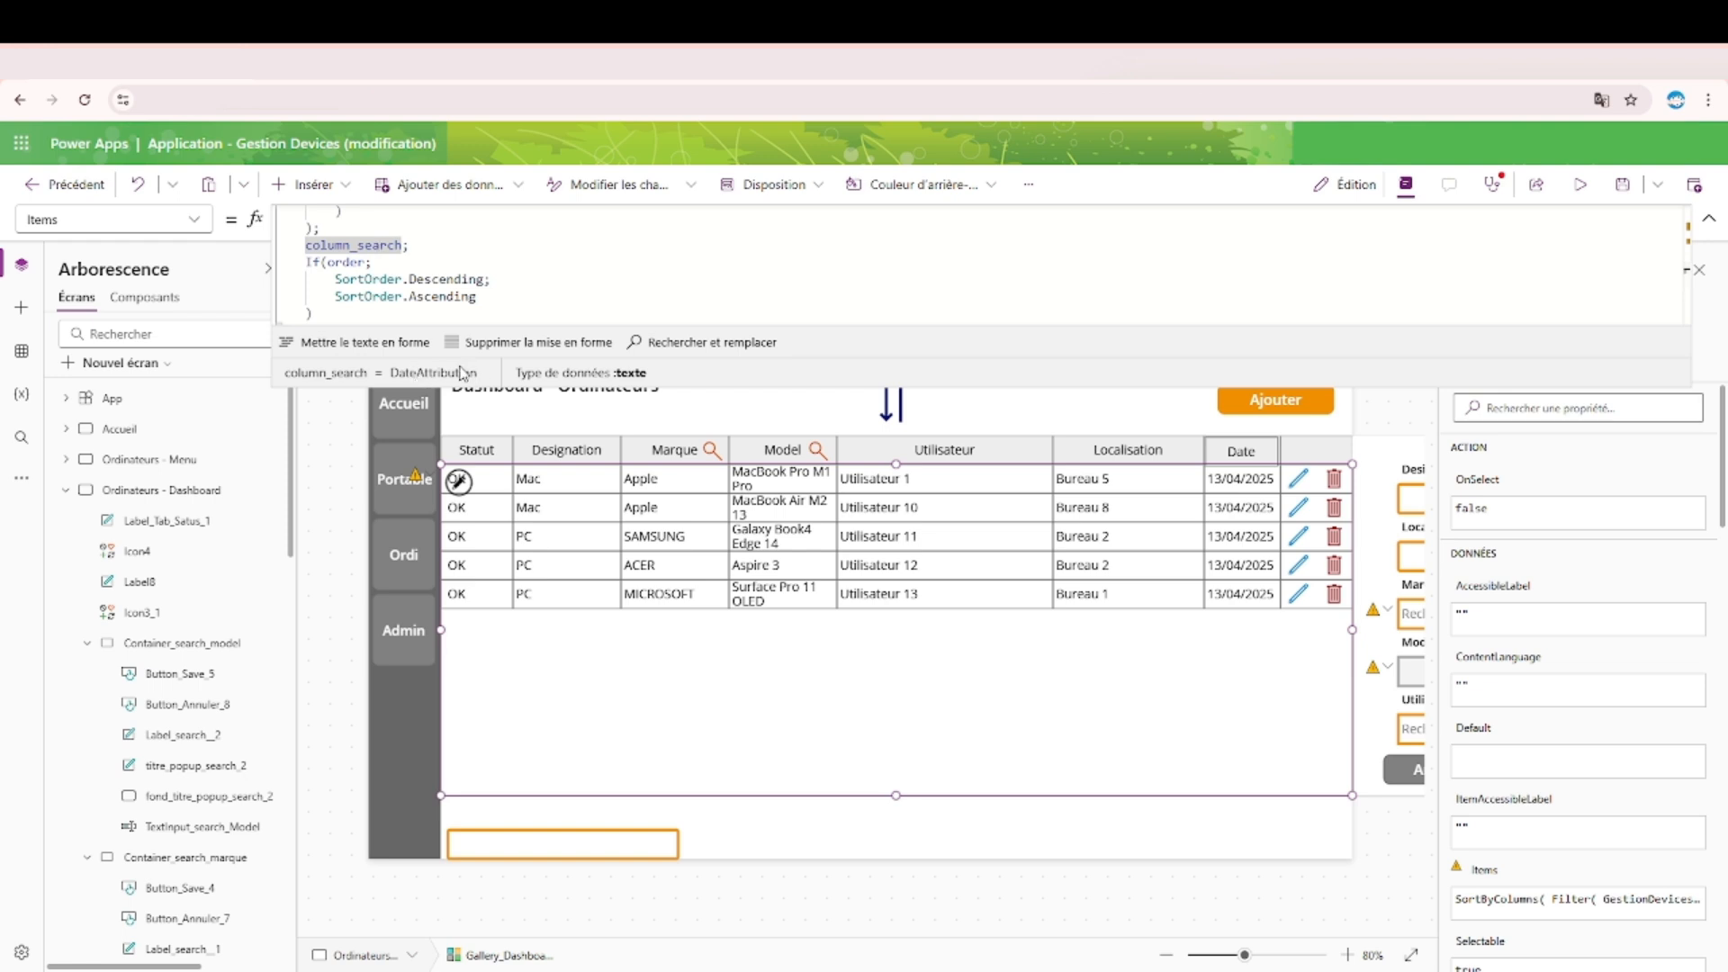
# Preview the app, open the form for a new computer, and choose brand RAZER with model Blade 16.
pyautogui.click(1580, 184)
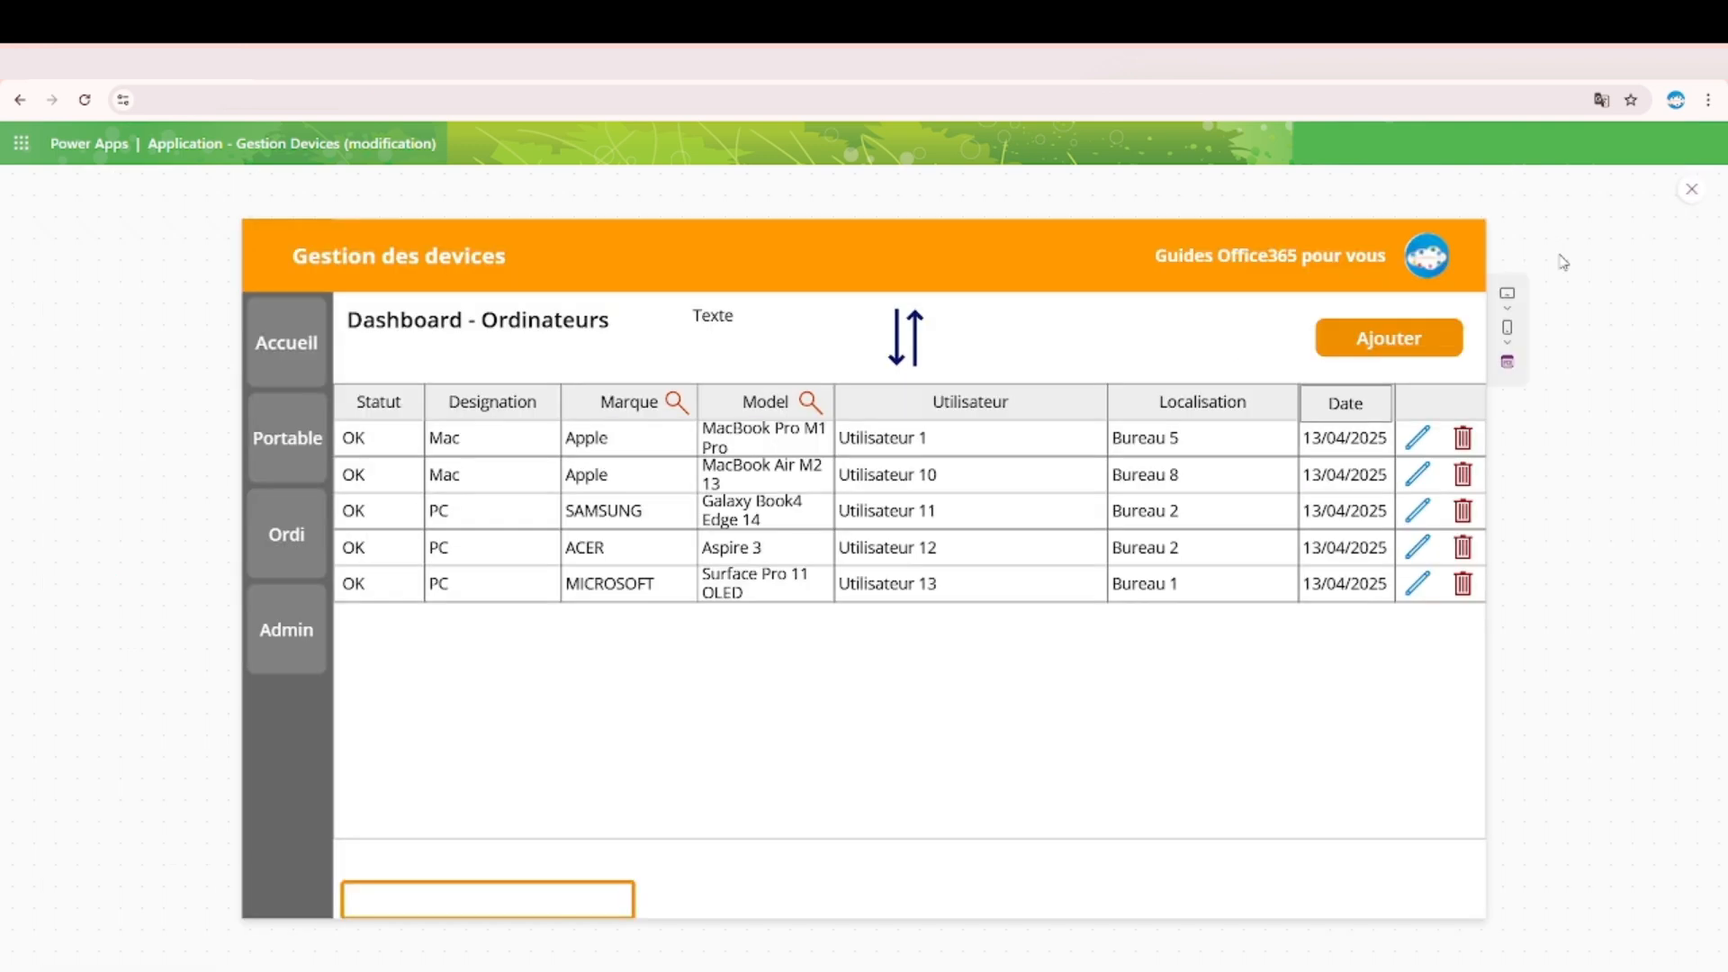
pyautogui.click(1386, 347)
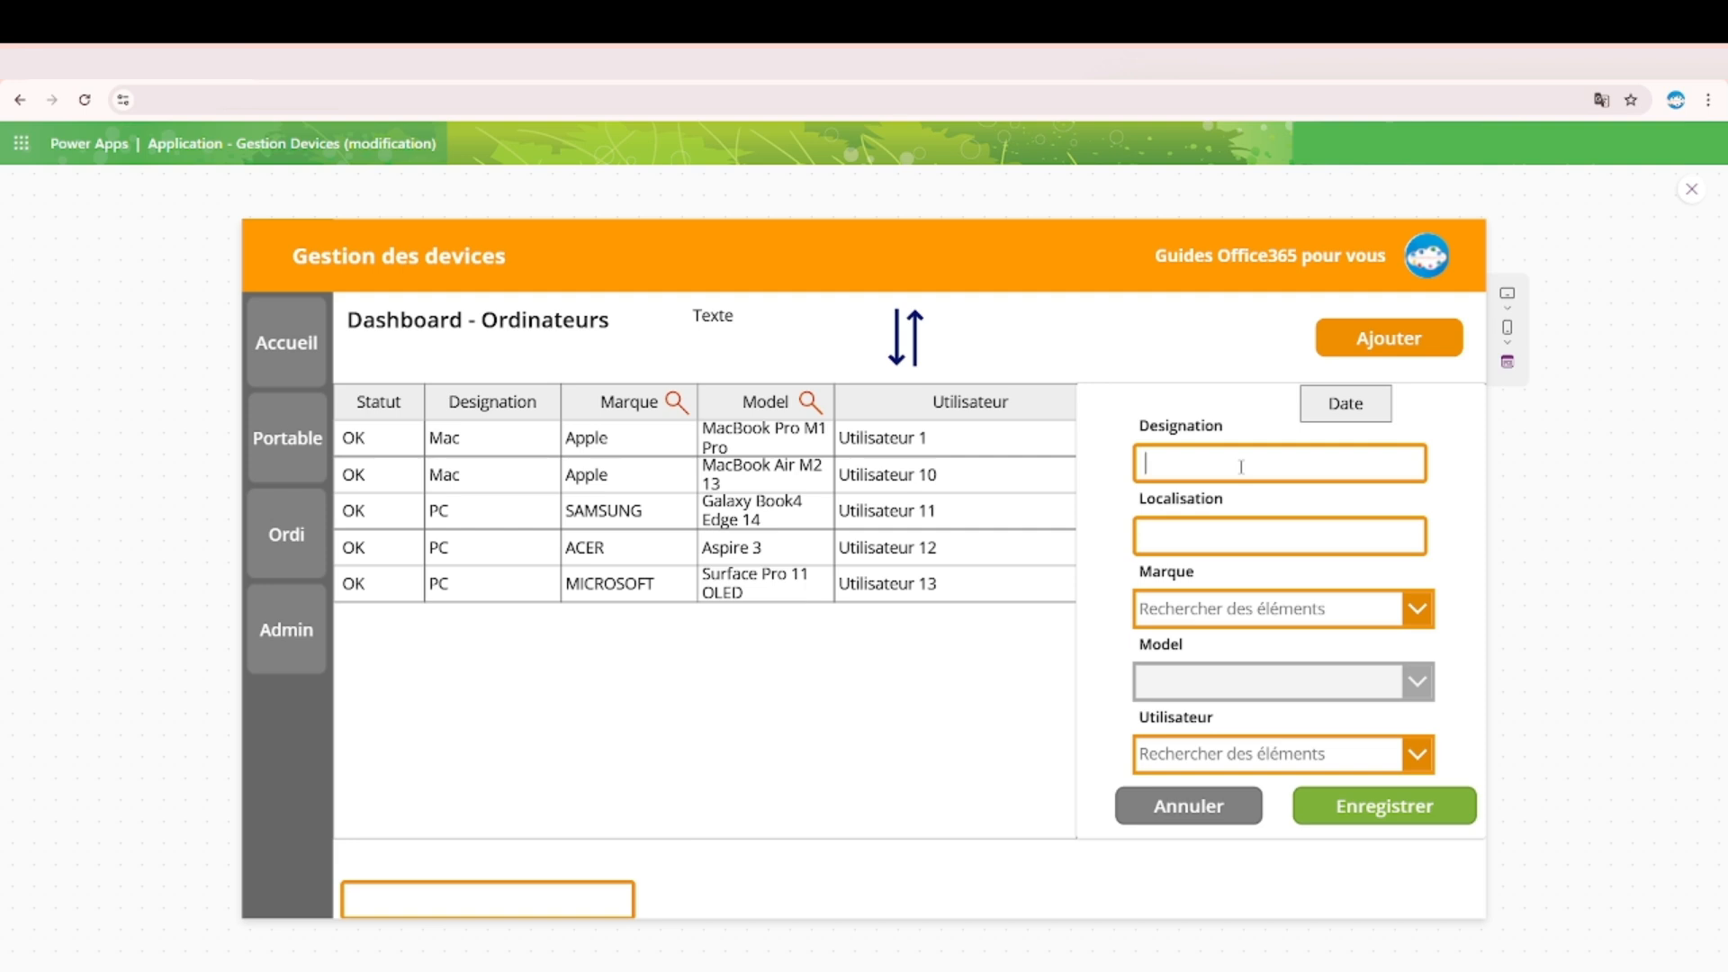
pyautogui.click(1265, 605)
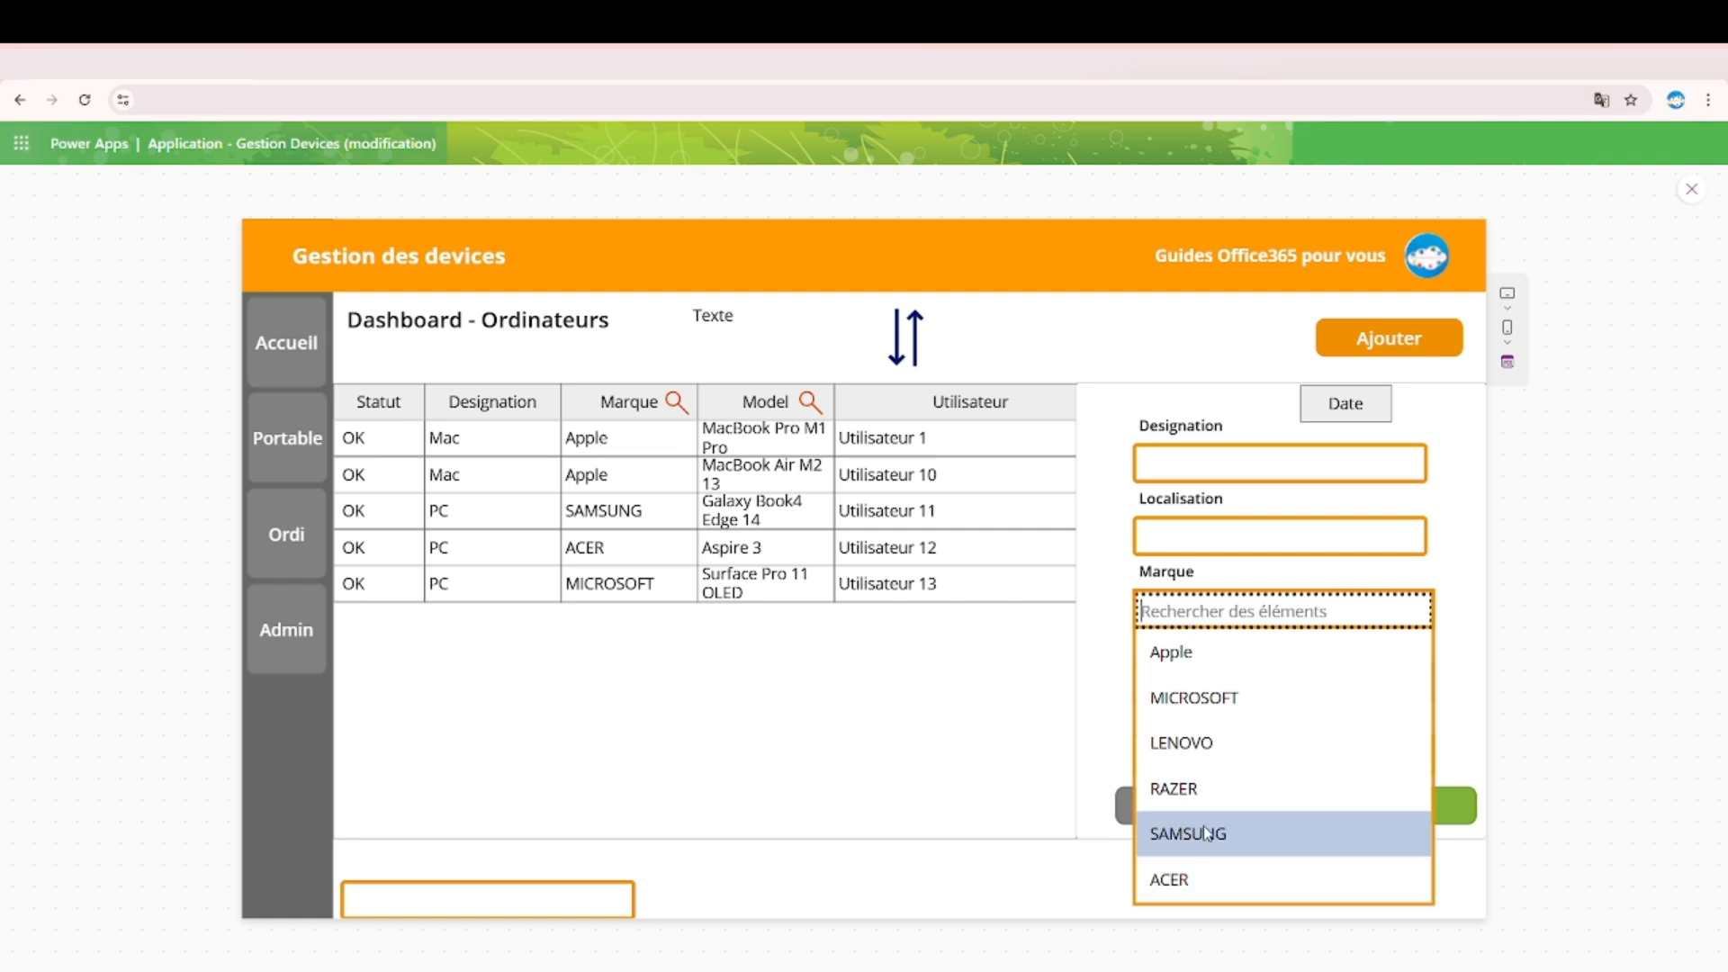
pyautogui.click(1220, 801)
pyautogui.click(1251, 682)
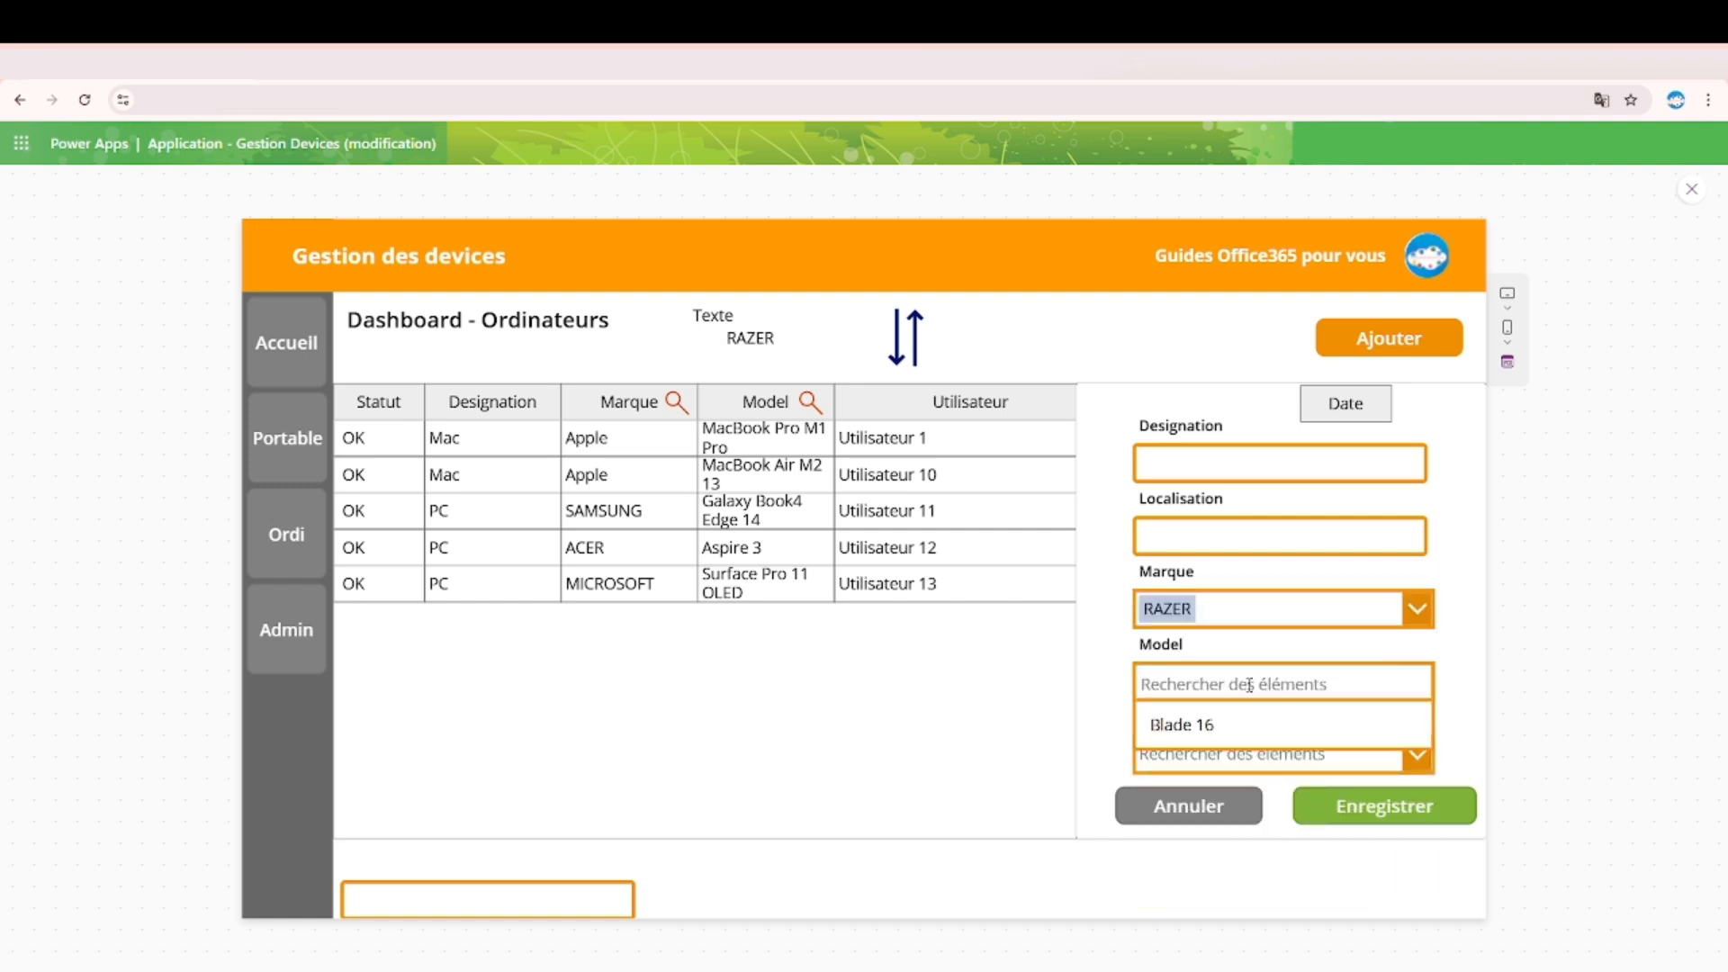
pyautogui.click(1208, 717)
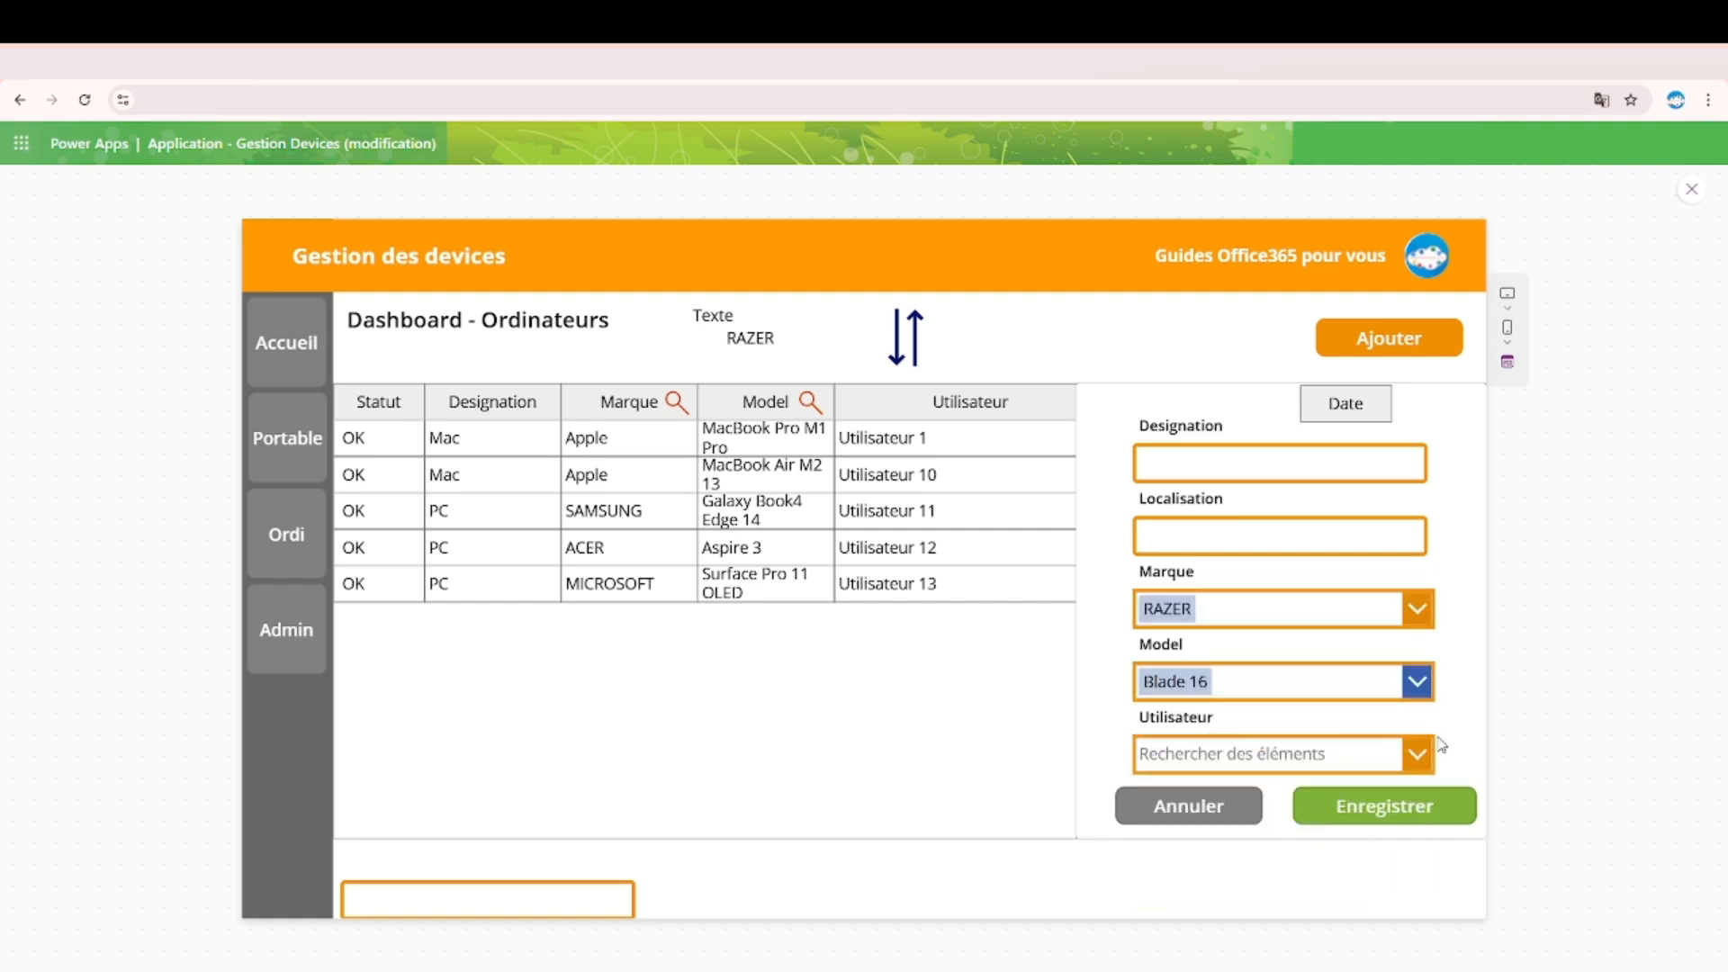
# Change the new computer's brand to Apple and its model to MacBook Pro M4 Max 16.
pyautogui.click(1338, 682)
pyautogui.click(1224, 683)
pyautogui.click(1224, 609)
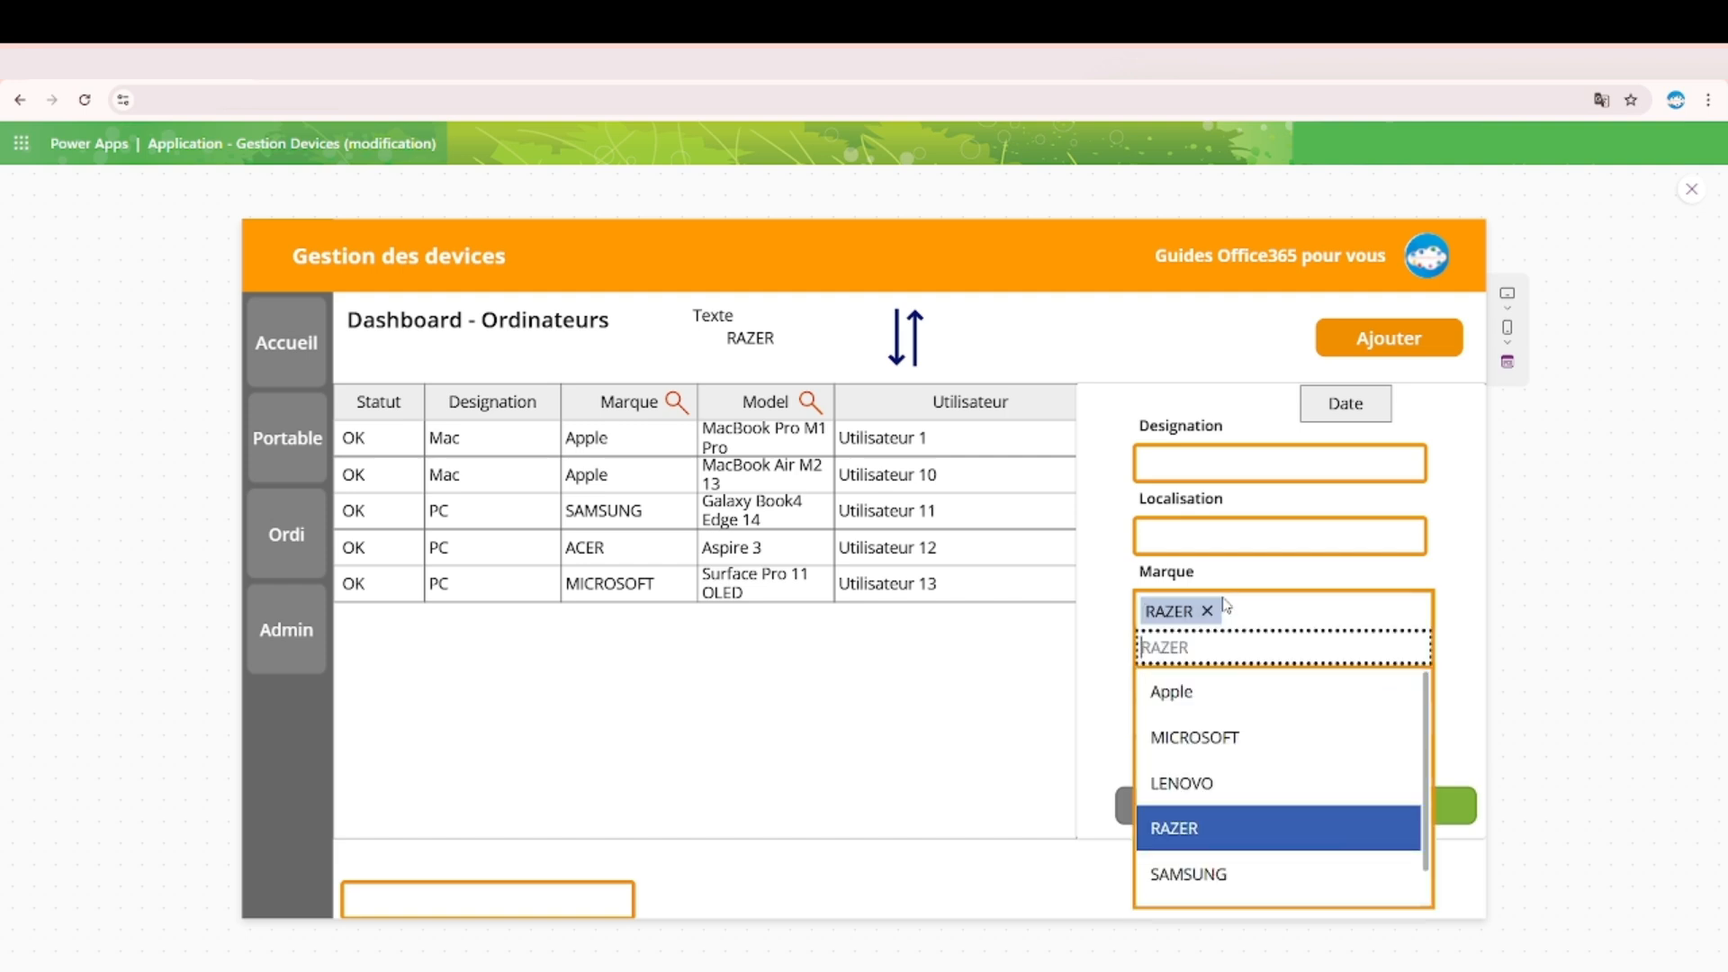
pyautogui.click(1245, 713)
pyautogui.click(1265, 691)
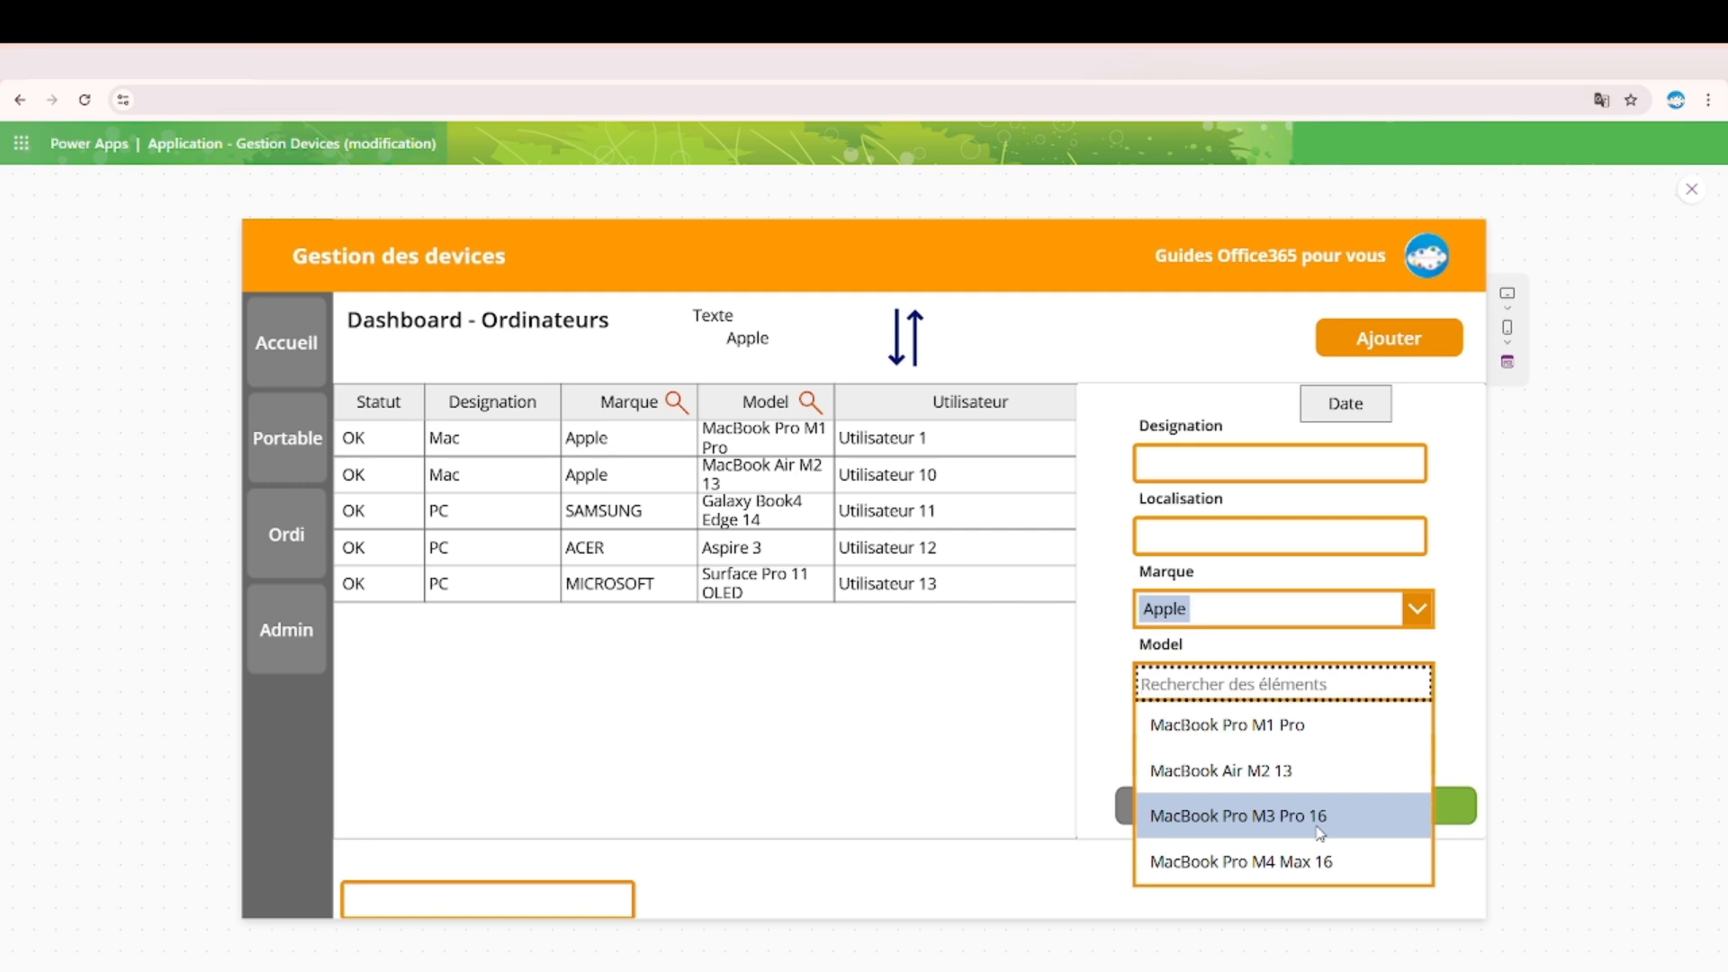
pyautogui.click(1315, 862)
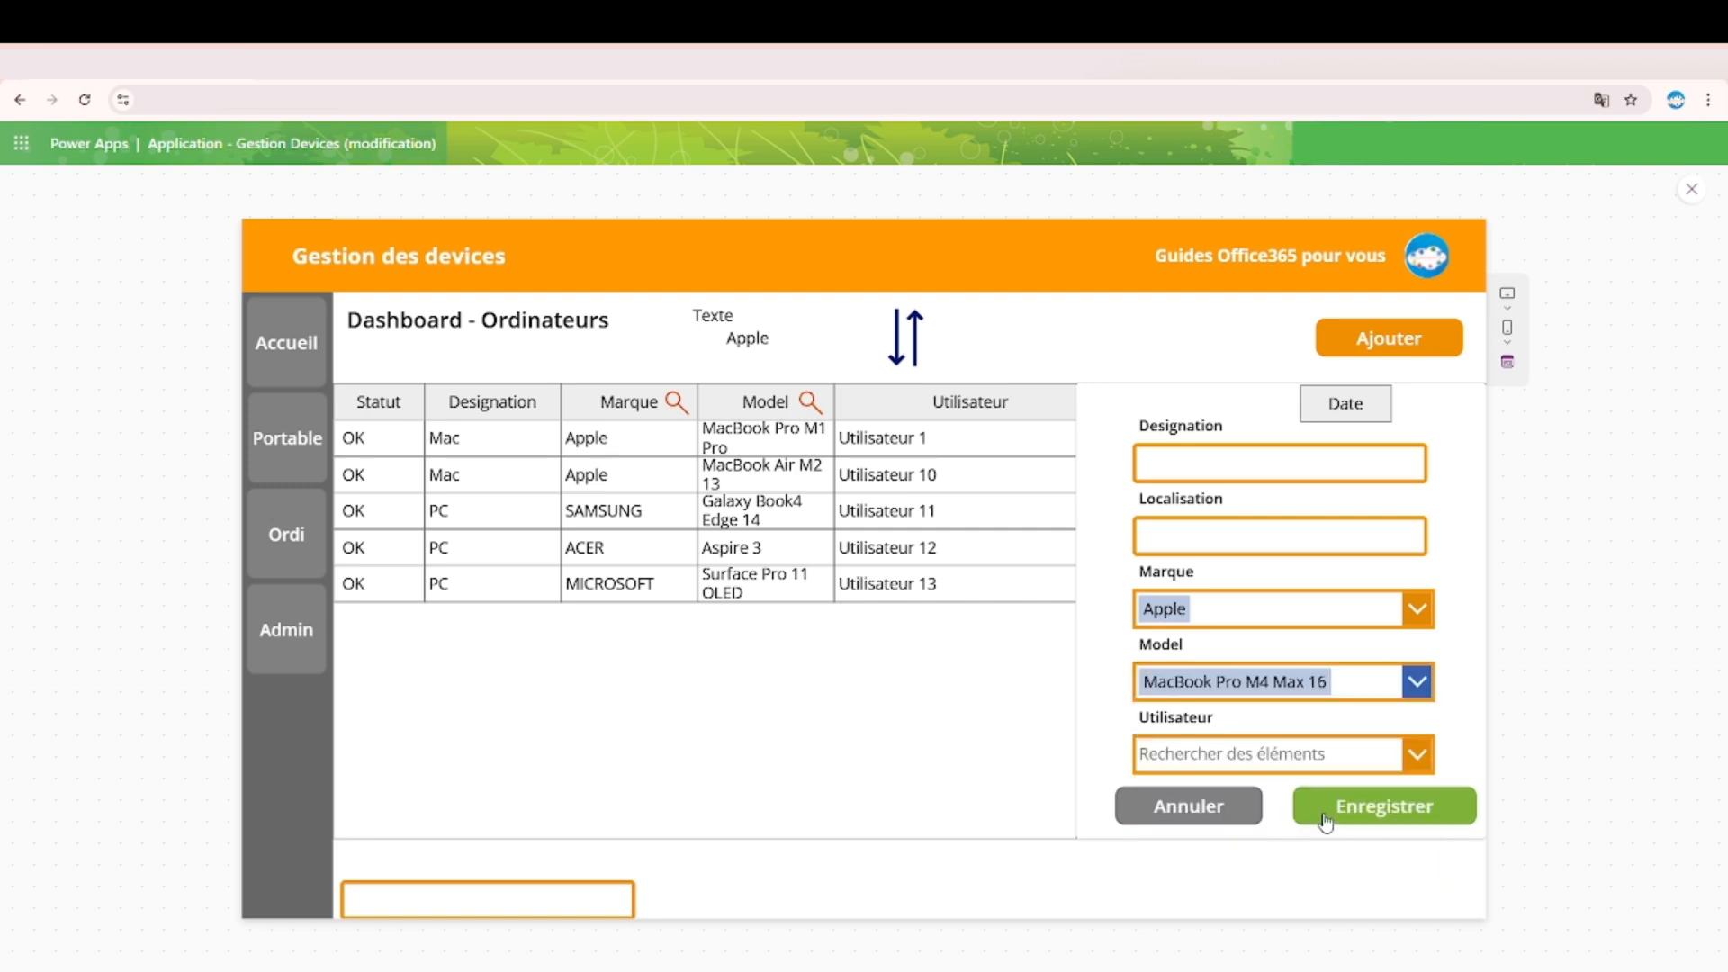
# Enter Mac as the new computer's designation and Bureau 8 as its location.
pyautogui.click(1225, 464)
pyautogui.write('Mac')
pyautogui.click(1235, 537)
pyautogui.write('Bureau ')
pyautogui.write('6')
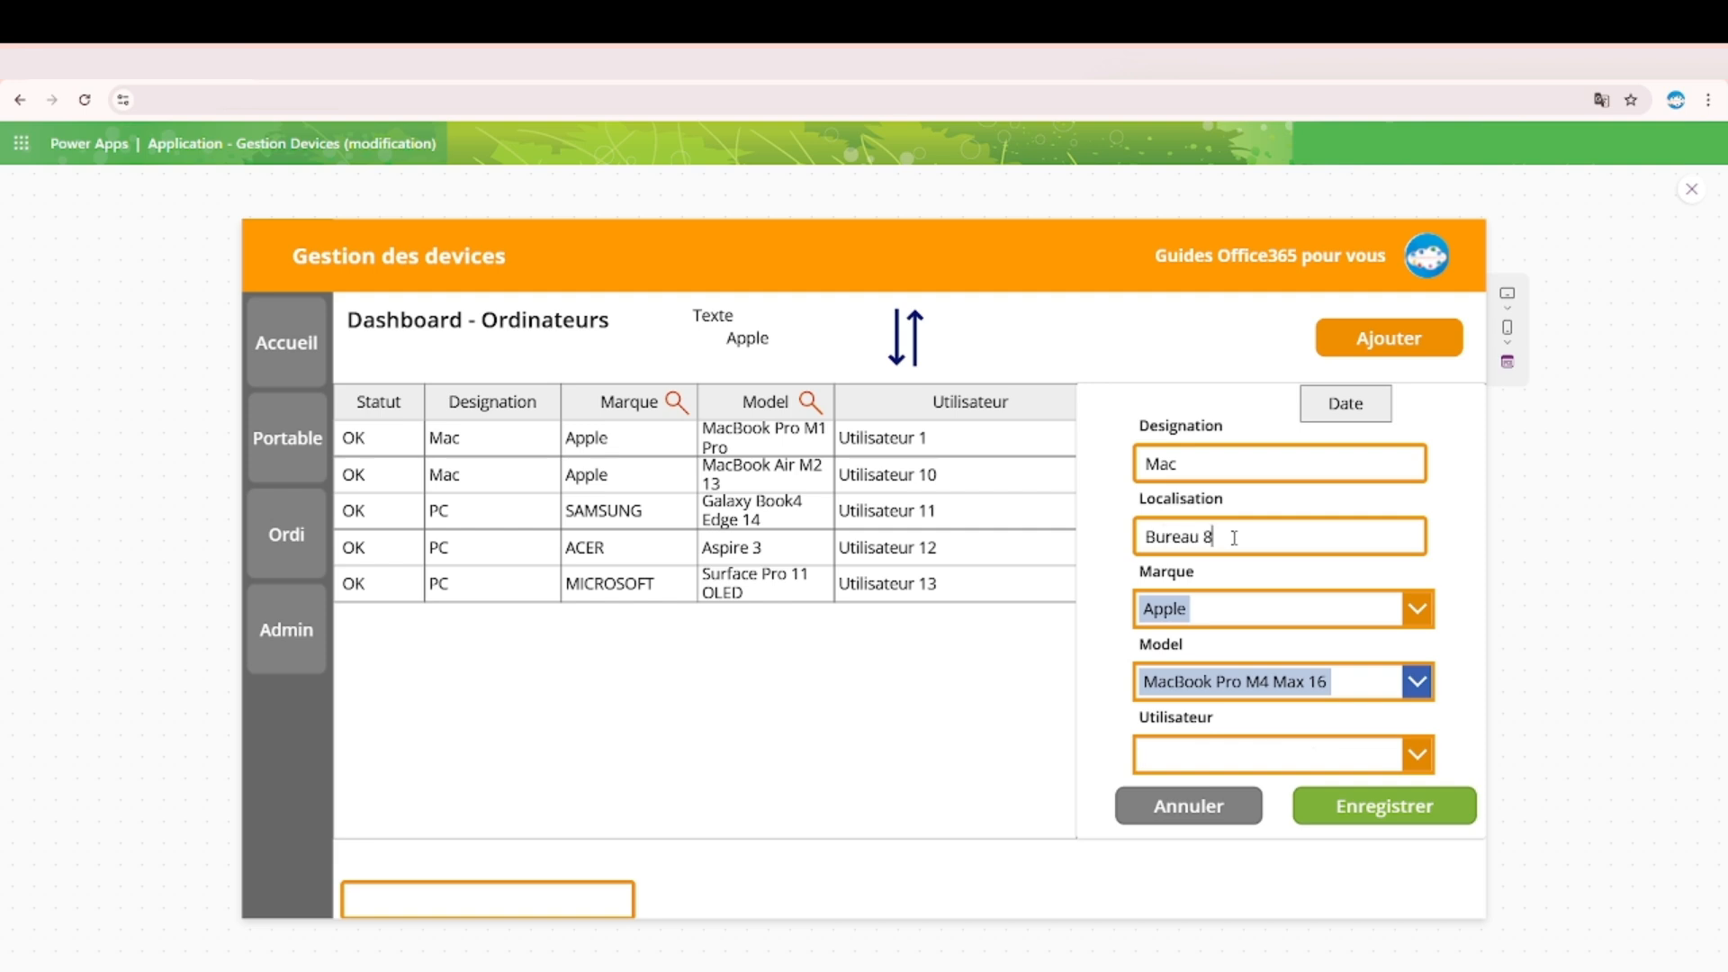
# Search for the person's name in the Utilisateur list, select the user, and save the new computer.
pyautogui.click(1197, 807)
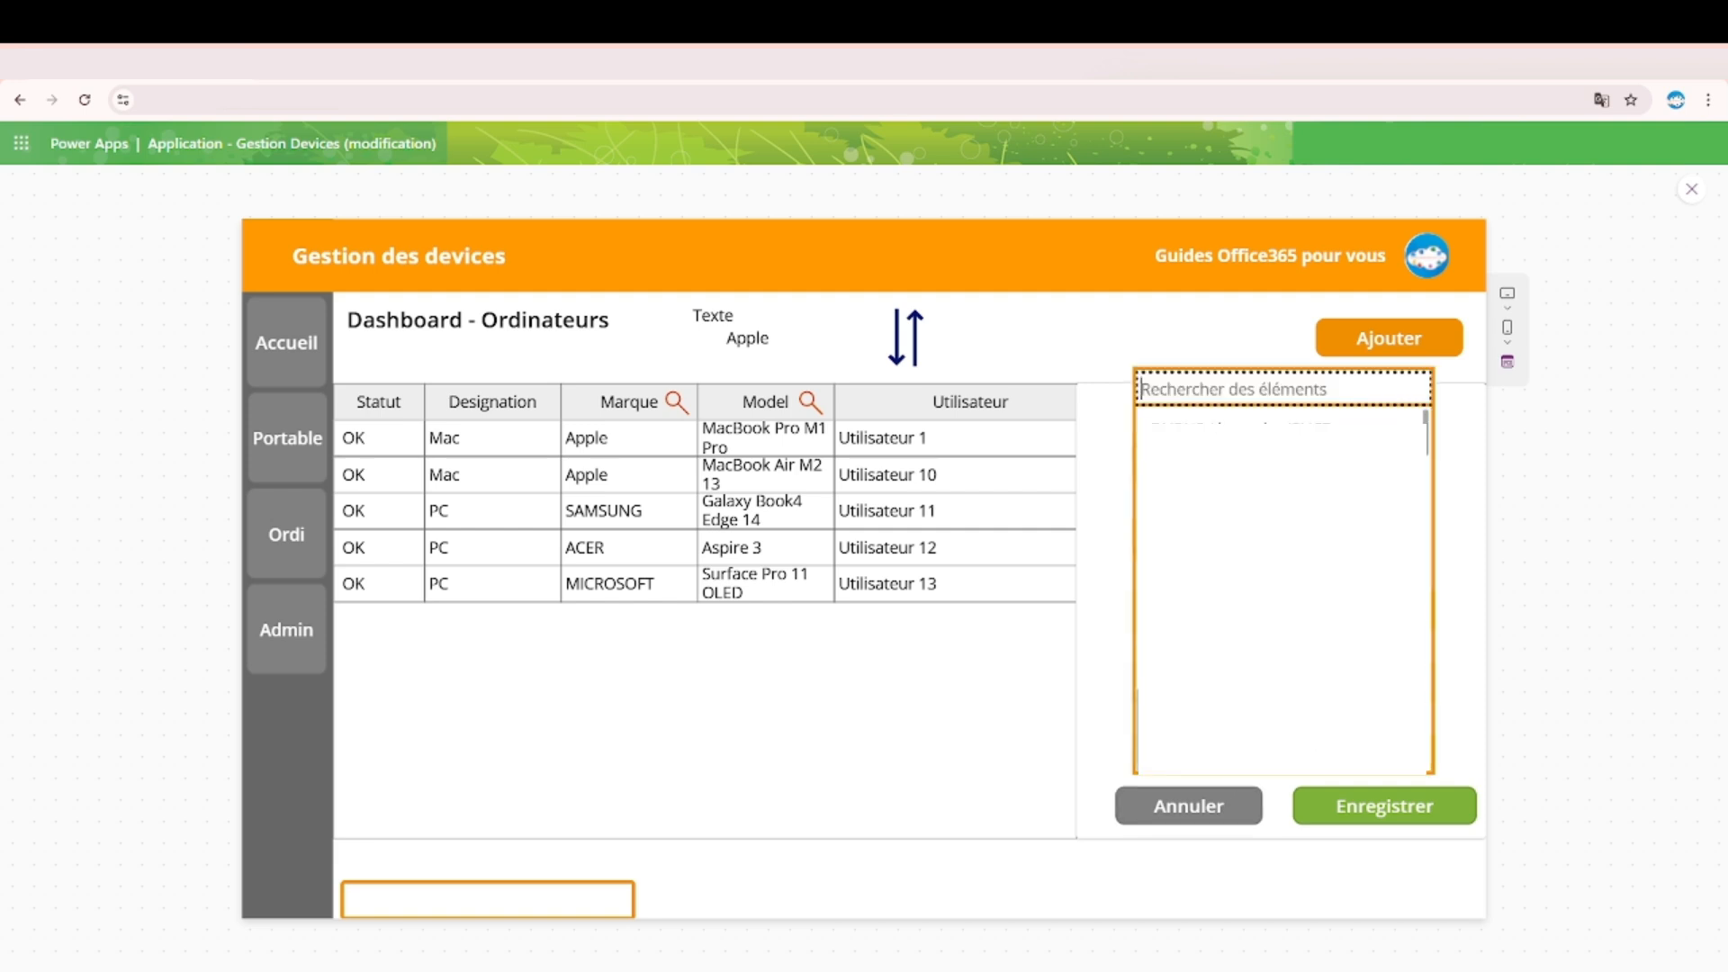
pyautogui.write('seb')
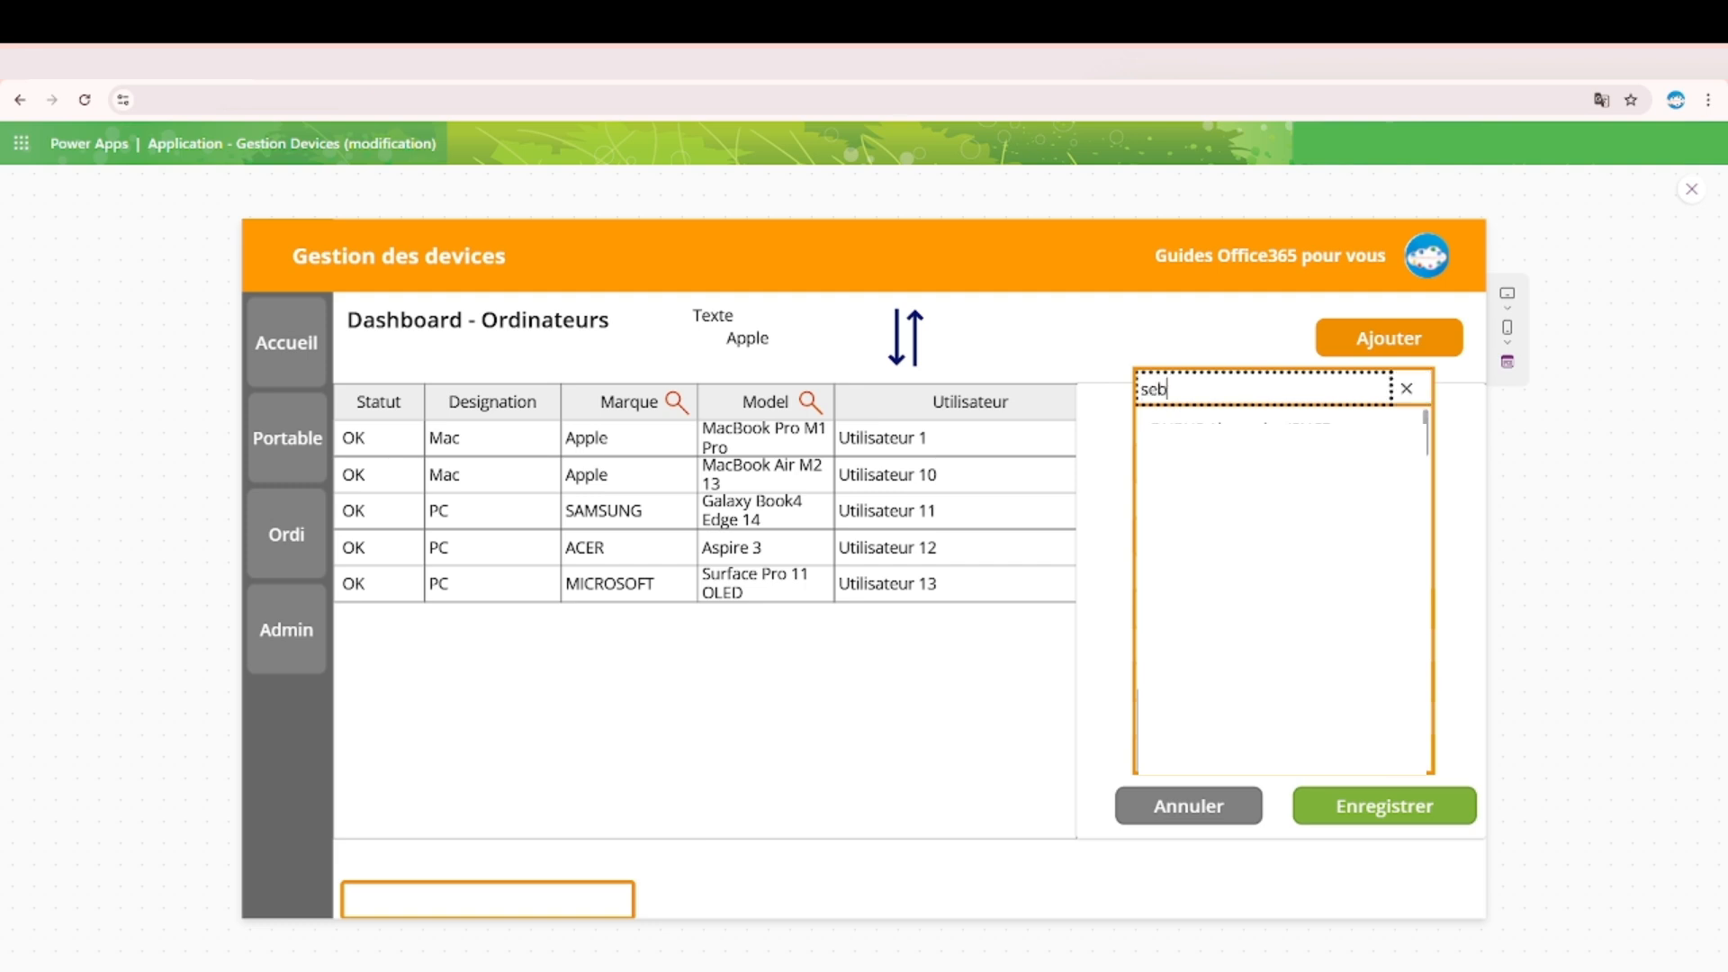
pyautogui.write('a')
pyautogui.click(1336, 837)
pyautogui.click(1369, 811)
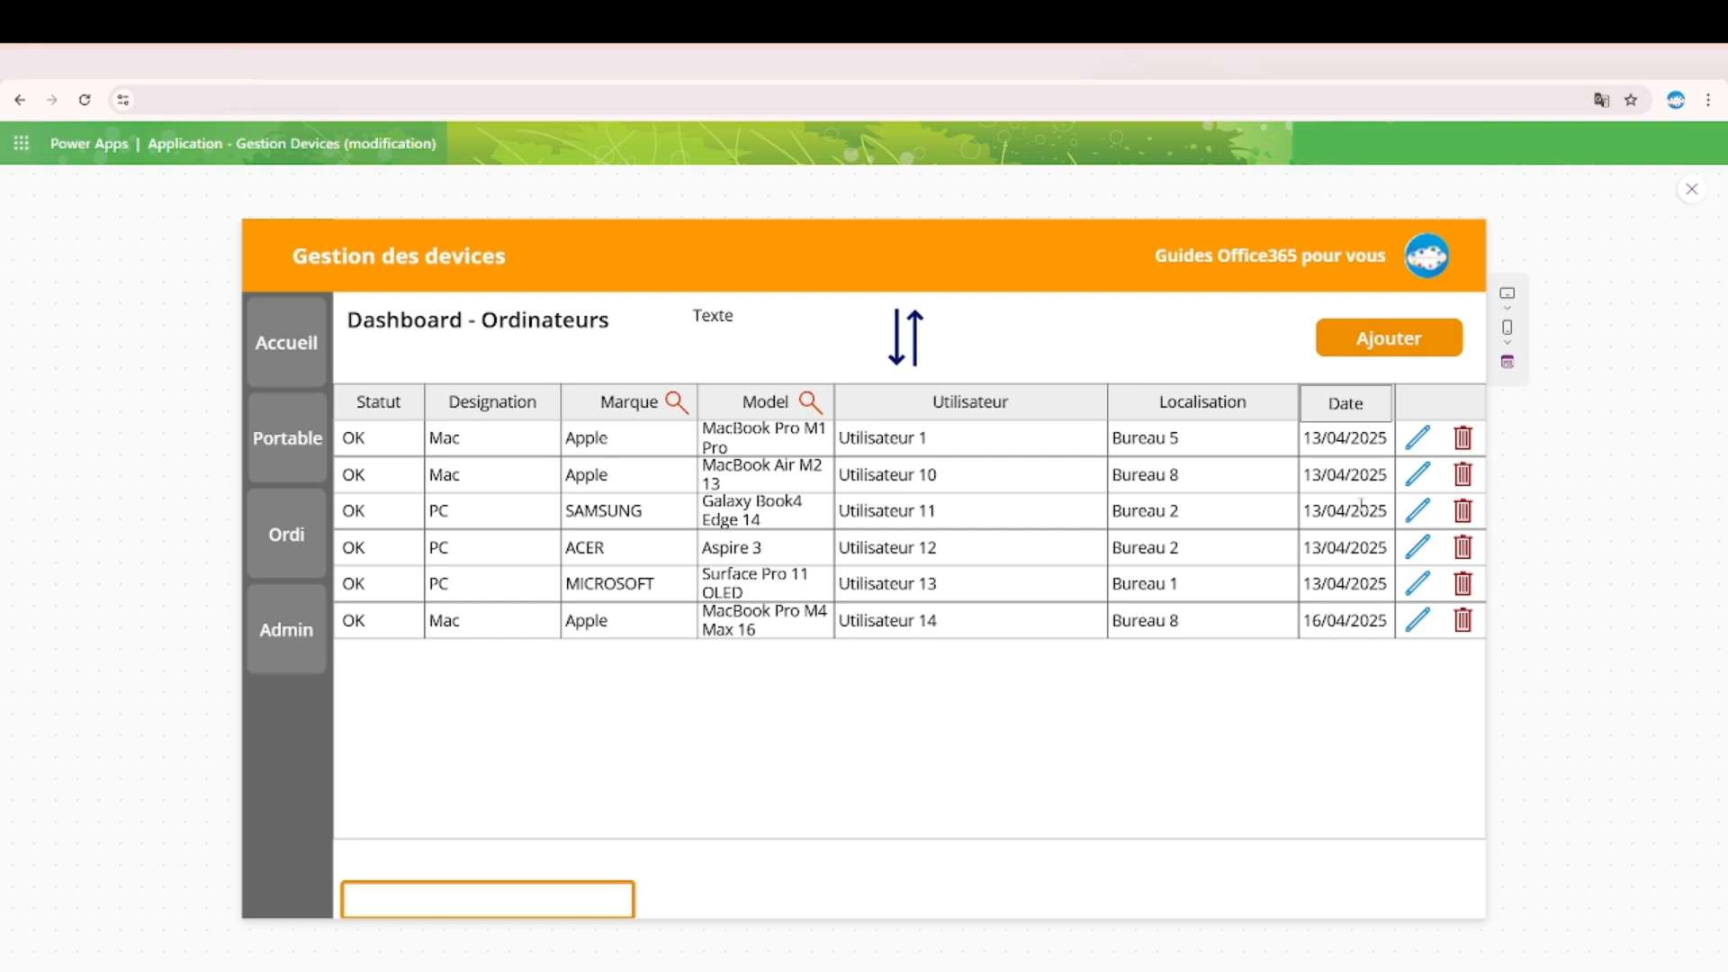
# Test the sort icon repeatedly to reverse the date order of the computers, and close the preview.
pyautogui.click(911, 342)
pyautogui.click(912, 342)
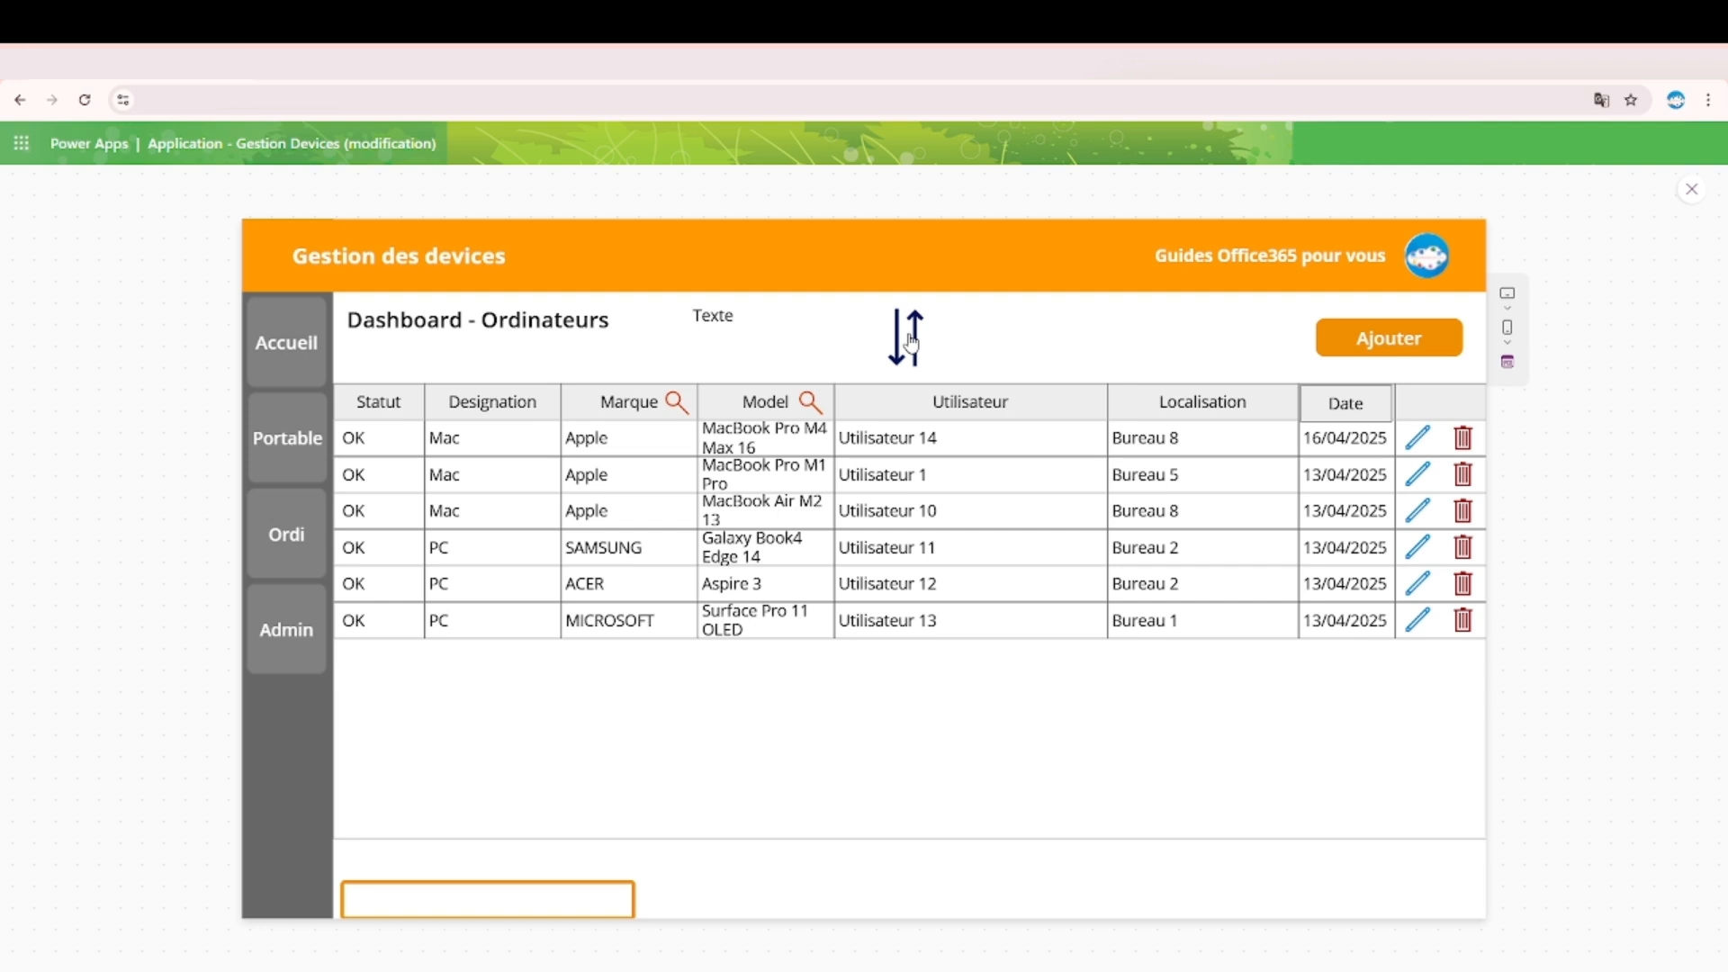
pyautogui.click(912, 342)
pyautogui.click(912, 342)
pyautogui.click(912, 342)
pyautogui.click(1690, 190)
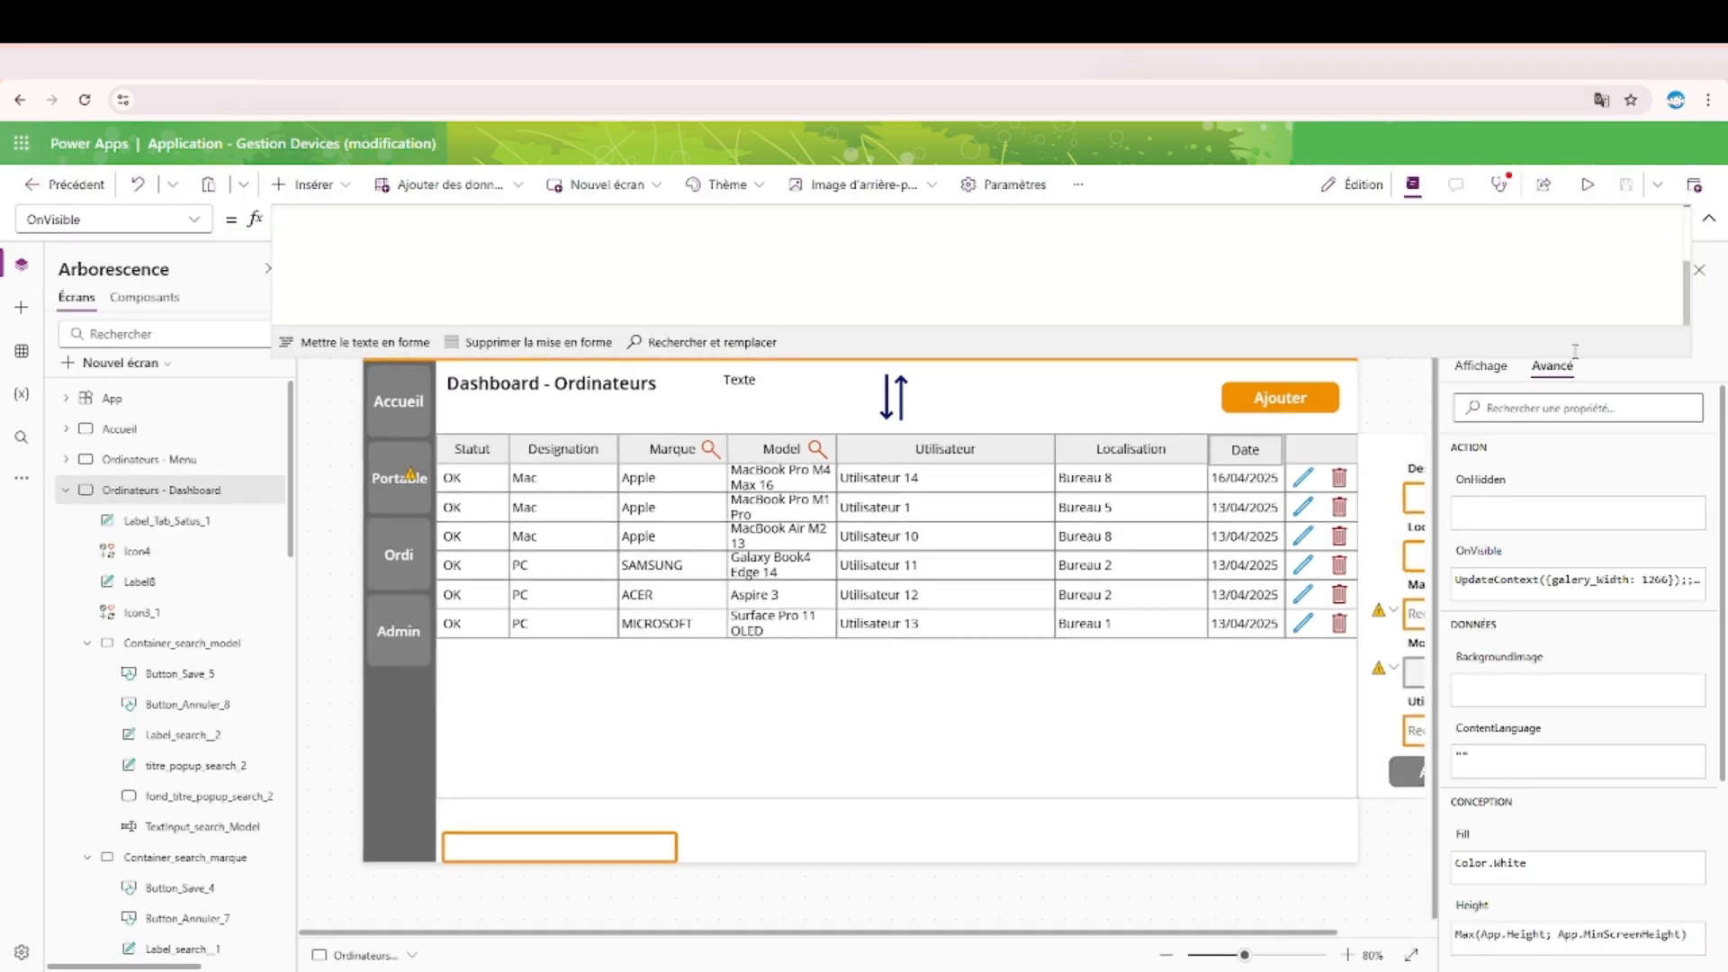
# Review the Marque and Model filter conditions and the sort arguments in the computer gallery's full Items formula.
pyautogui.click(1120, 772)
pyautogui.moveTo(1377, 355)
pyautogui.mouseDown()
pyautogui.moveTo(1391, 573)
pyautogui.moveTo(1353, 773)
pyautogui.mouseUp()
pyautogui.moveTo(379, 445); pyautogui.dragTo(336, 367)
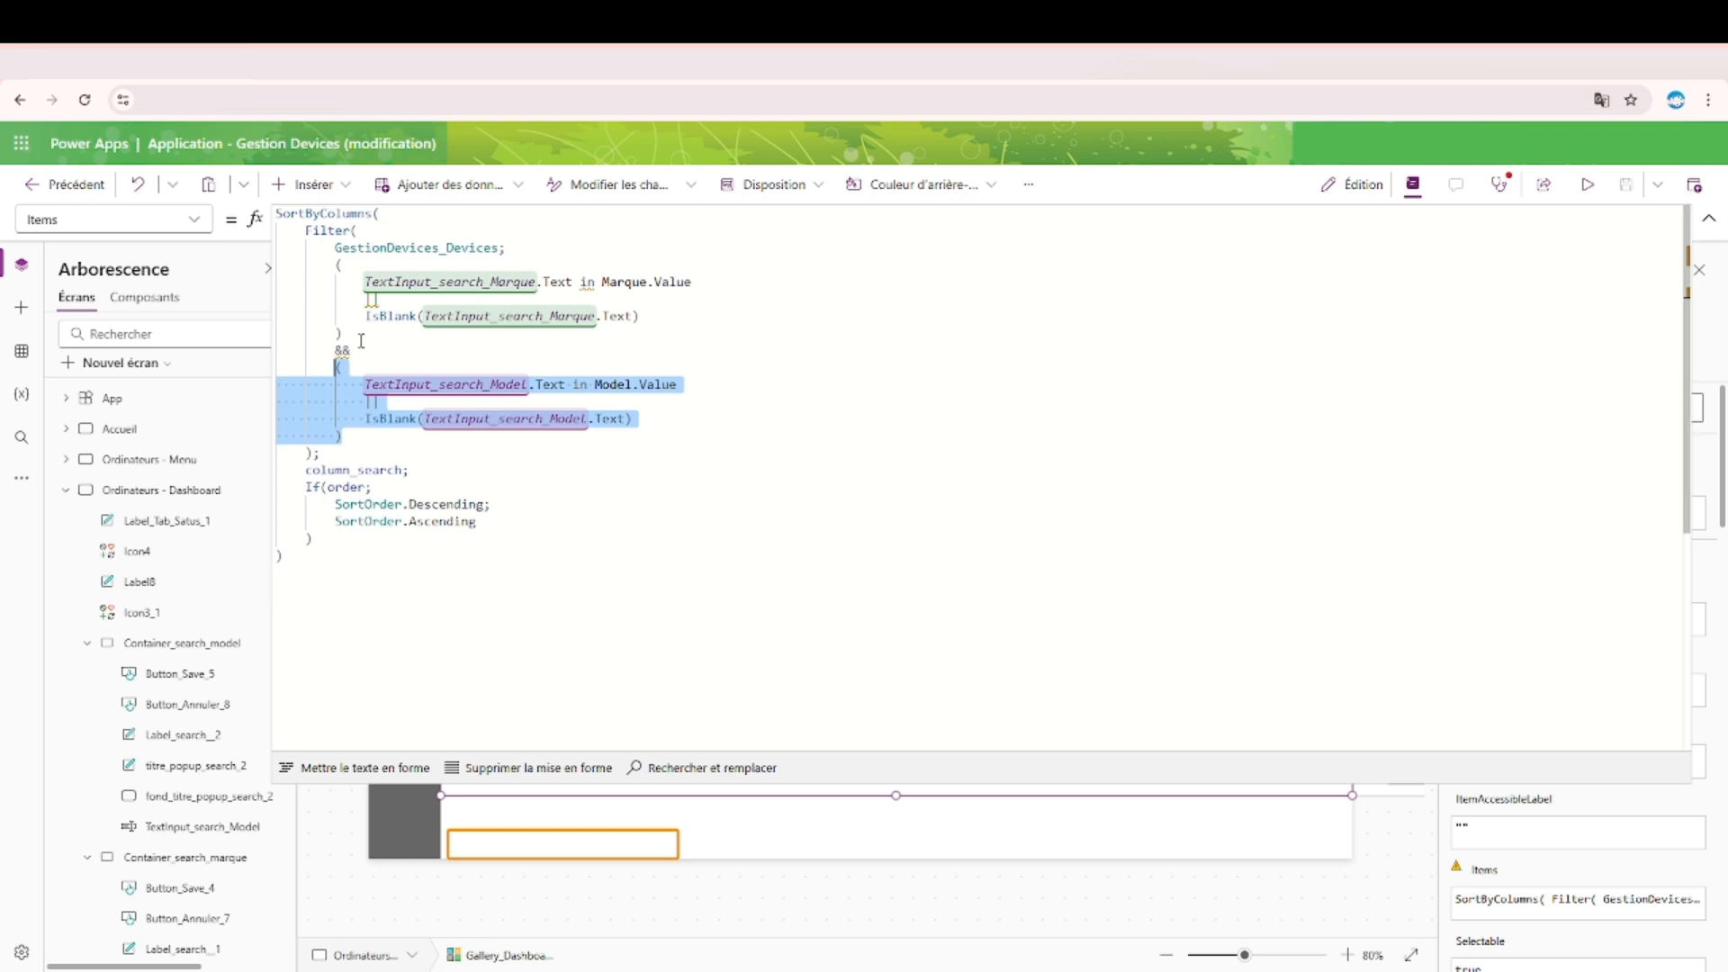
pyautogui.click(361, 340)
pyautogui.click(422, 434)
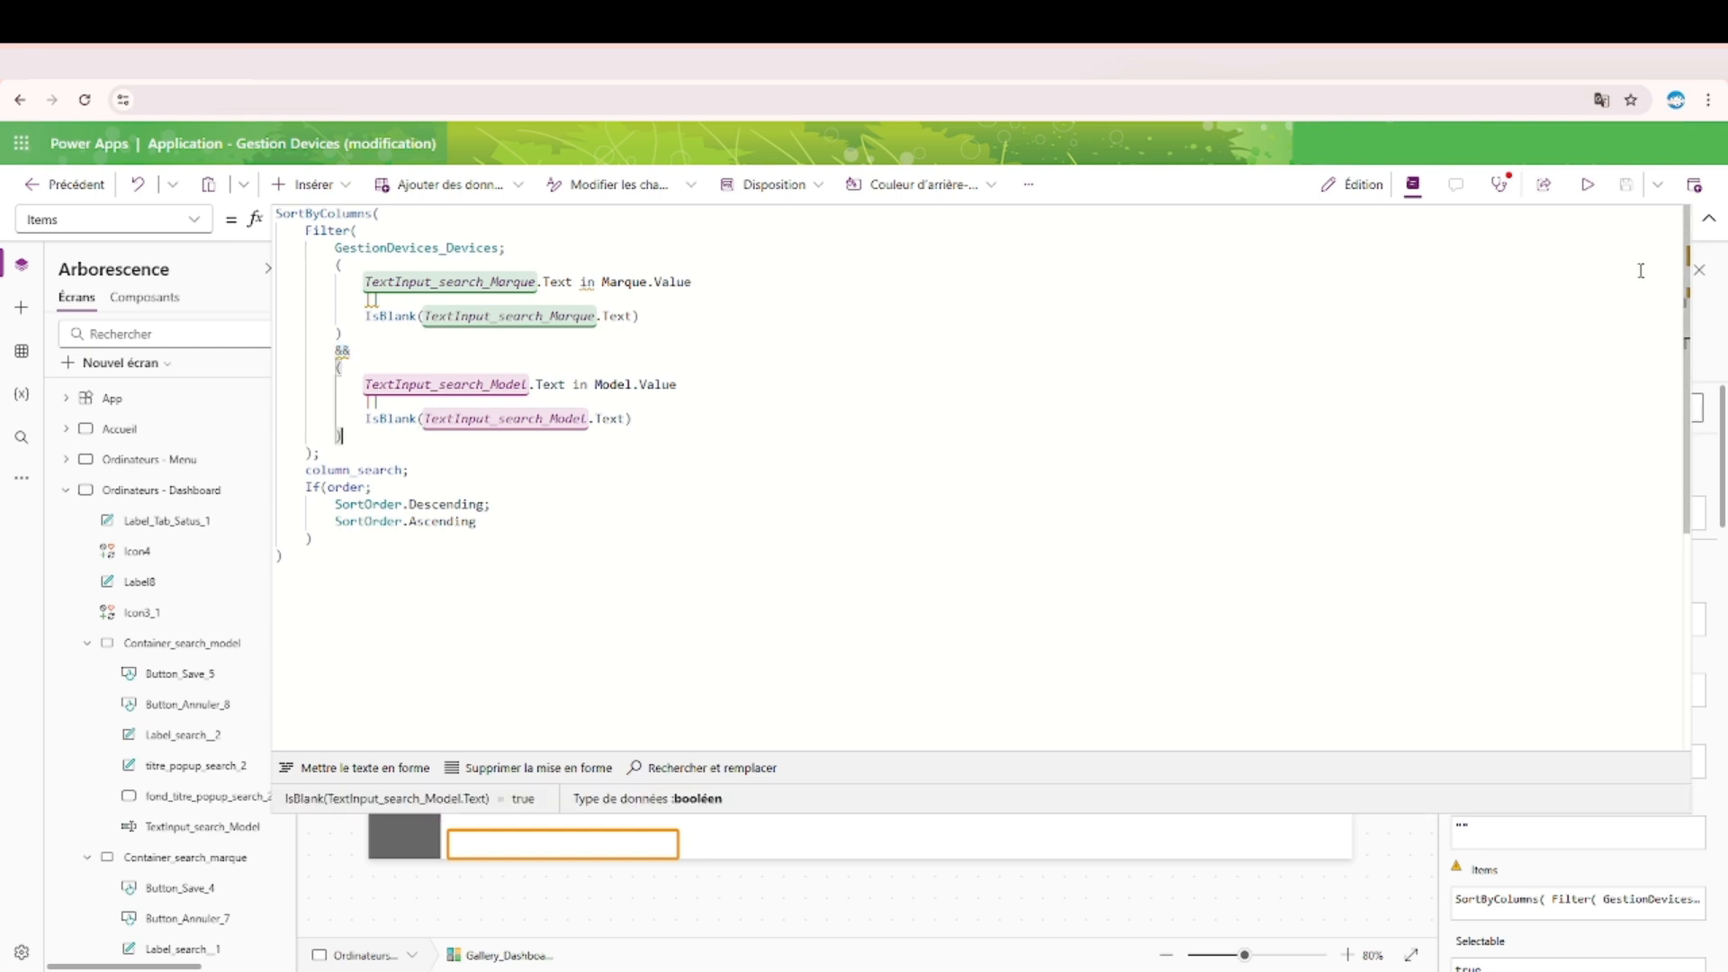
pyautogui.click(1709, 219)
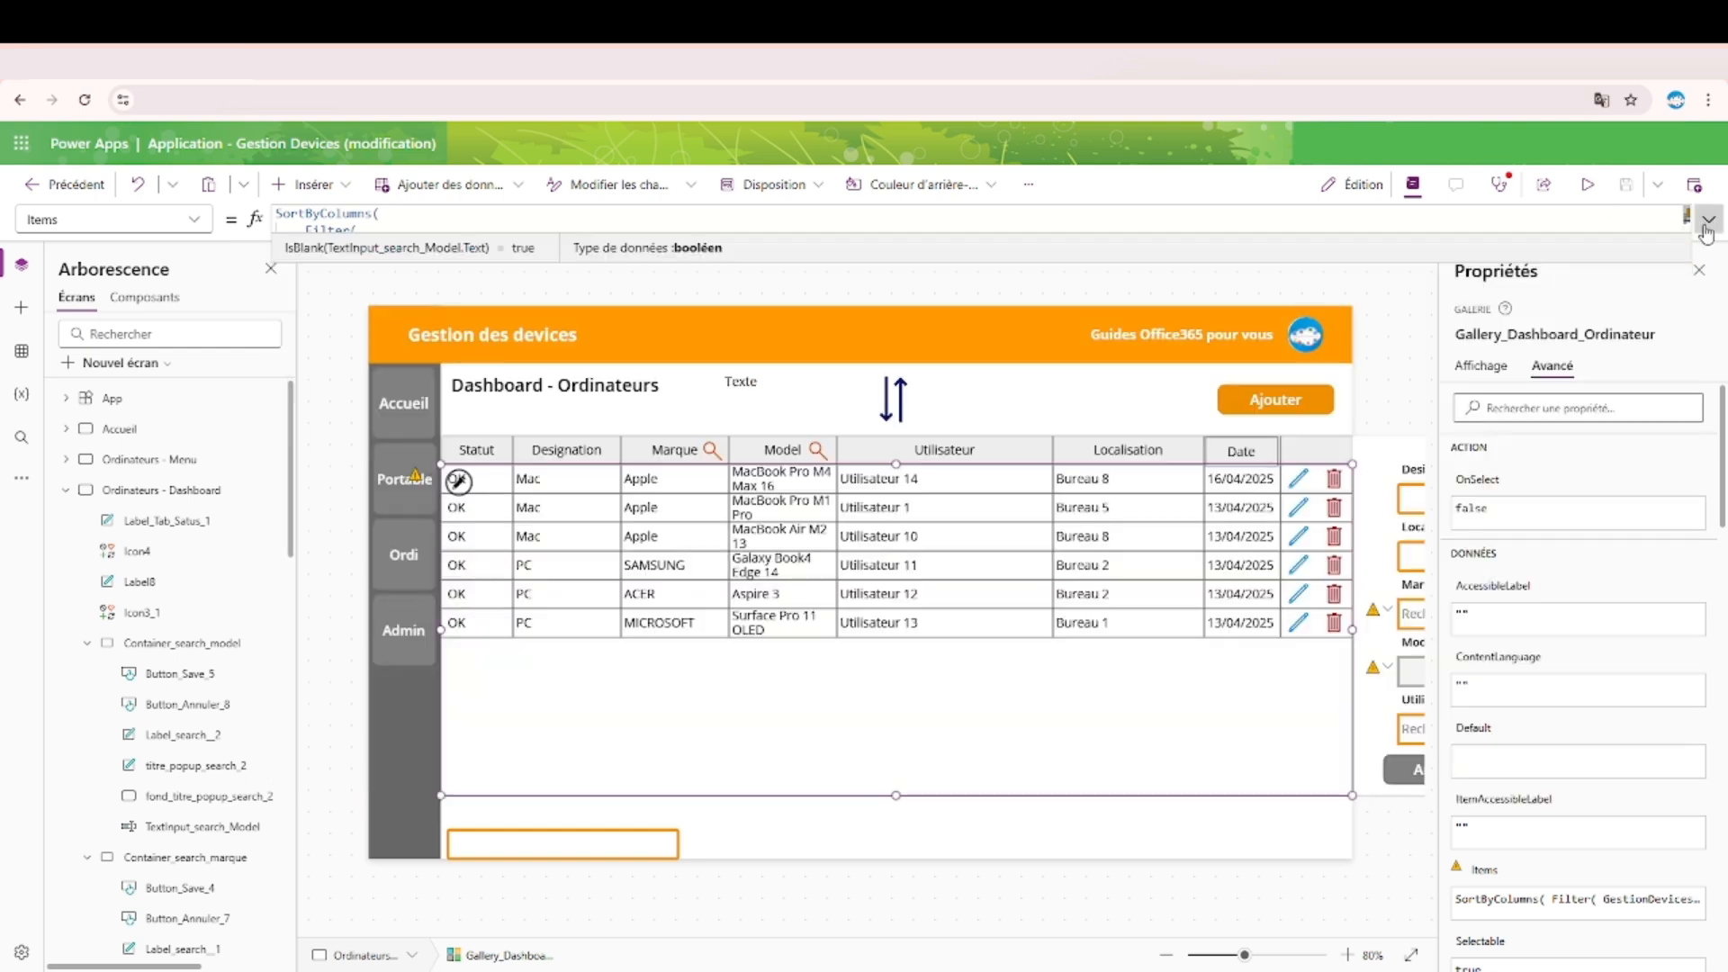
# Preview the dashboard, open and cancel the Marque search popup and the add-computer form twice, and close the preview.
pyautogui.click(1589, 185)
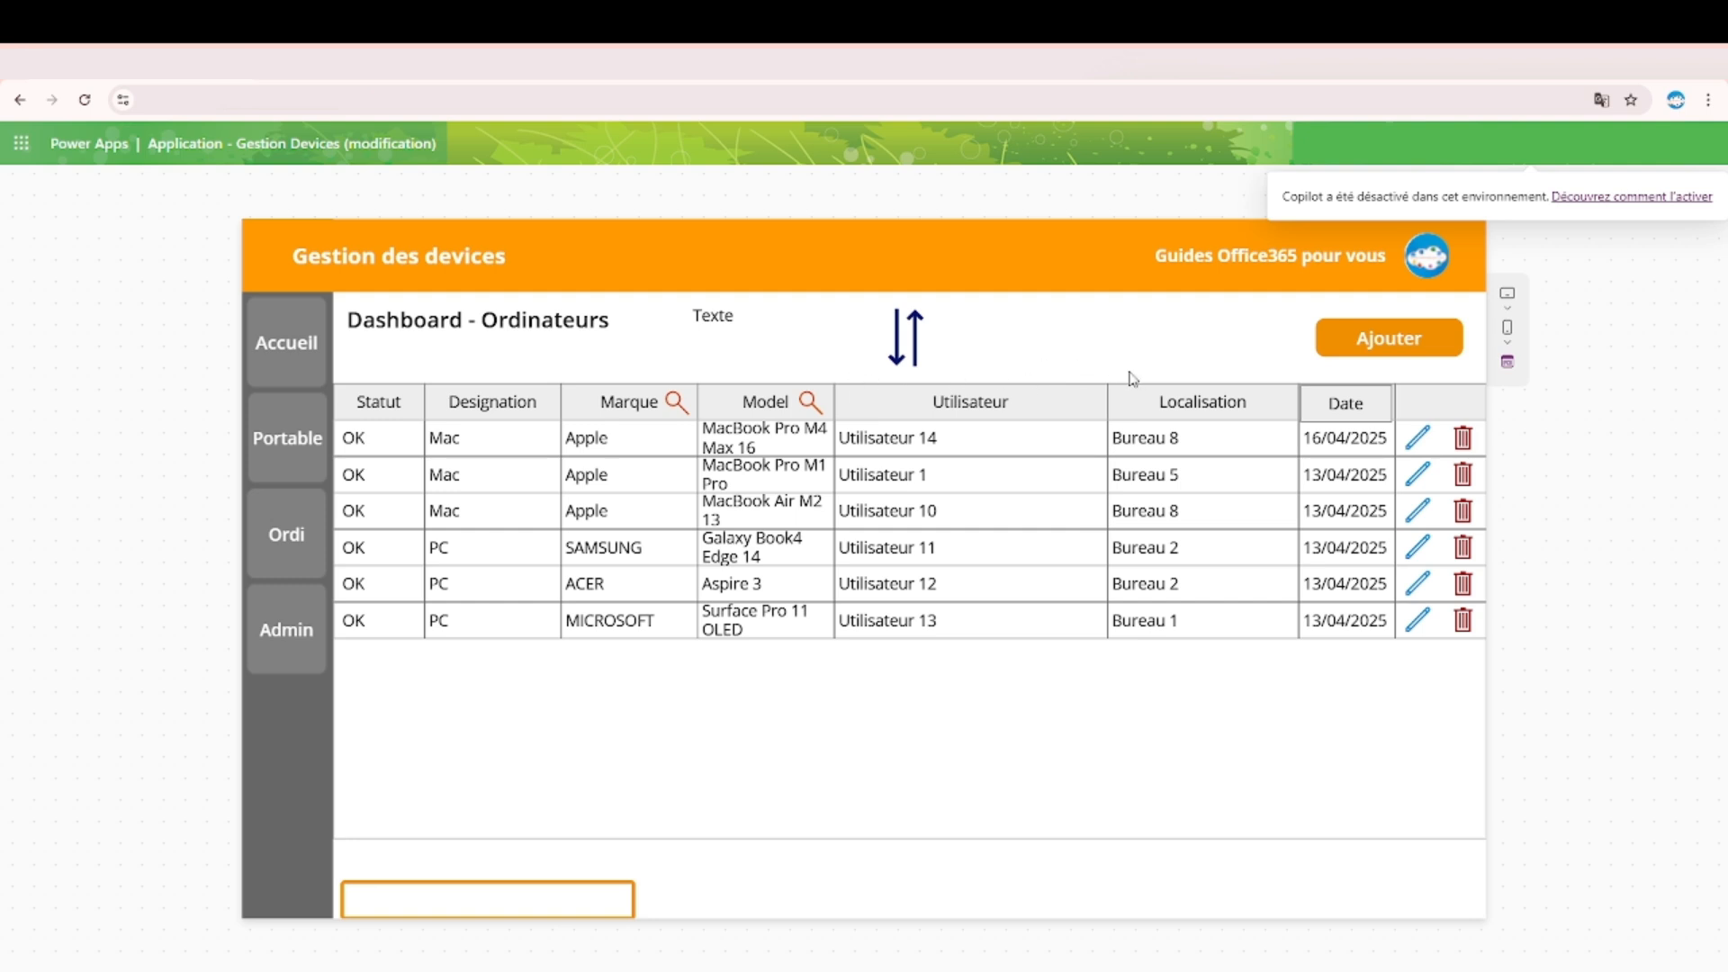
pyautogui.click(675, 403)
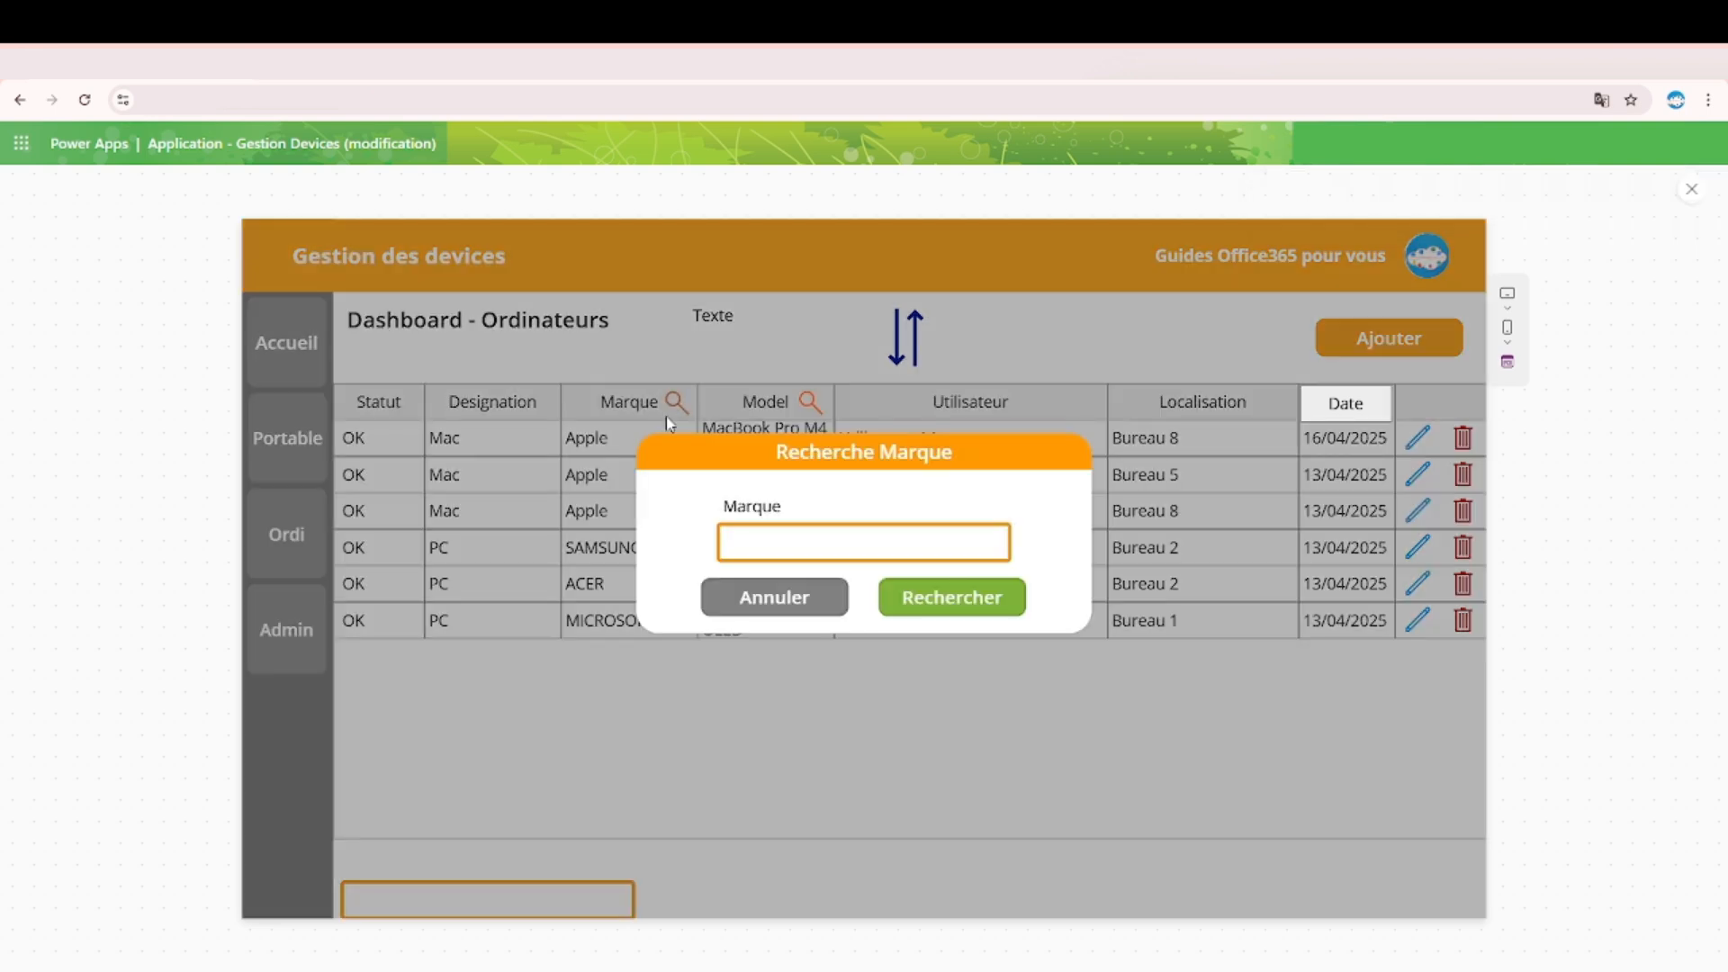
pyautogui.click(745, 602)
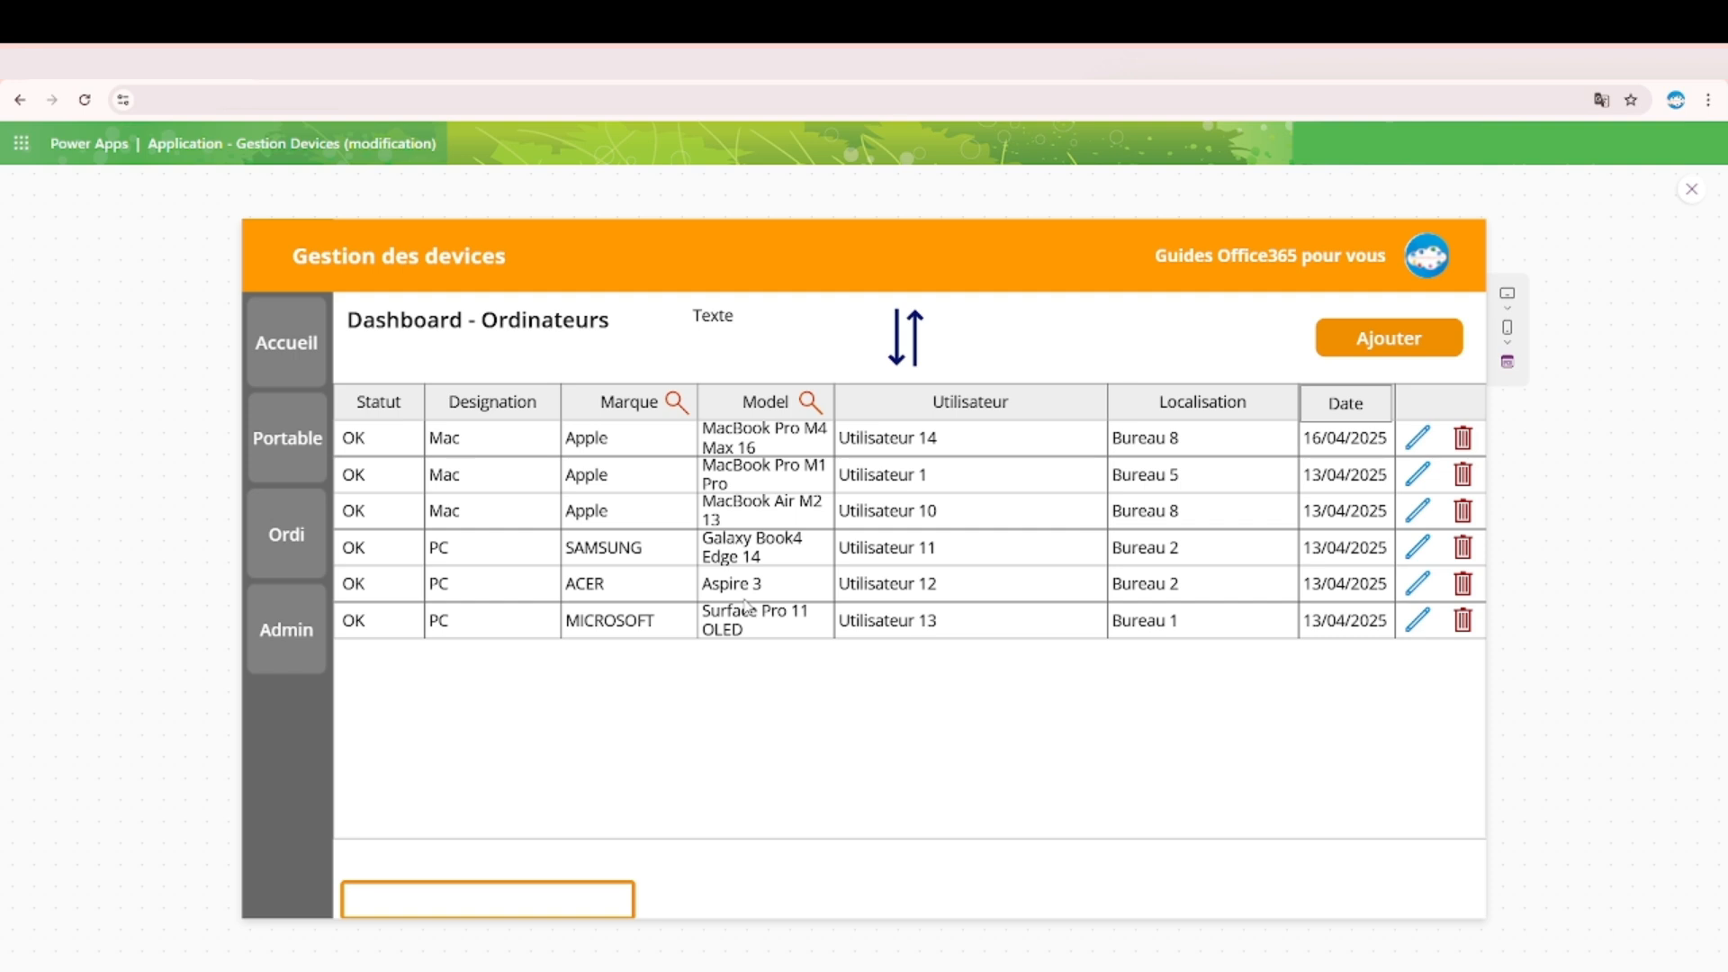
pyautogui.click(1374, 345)
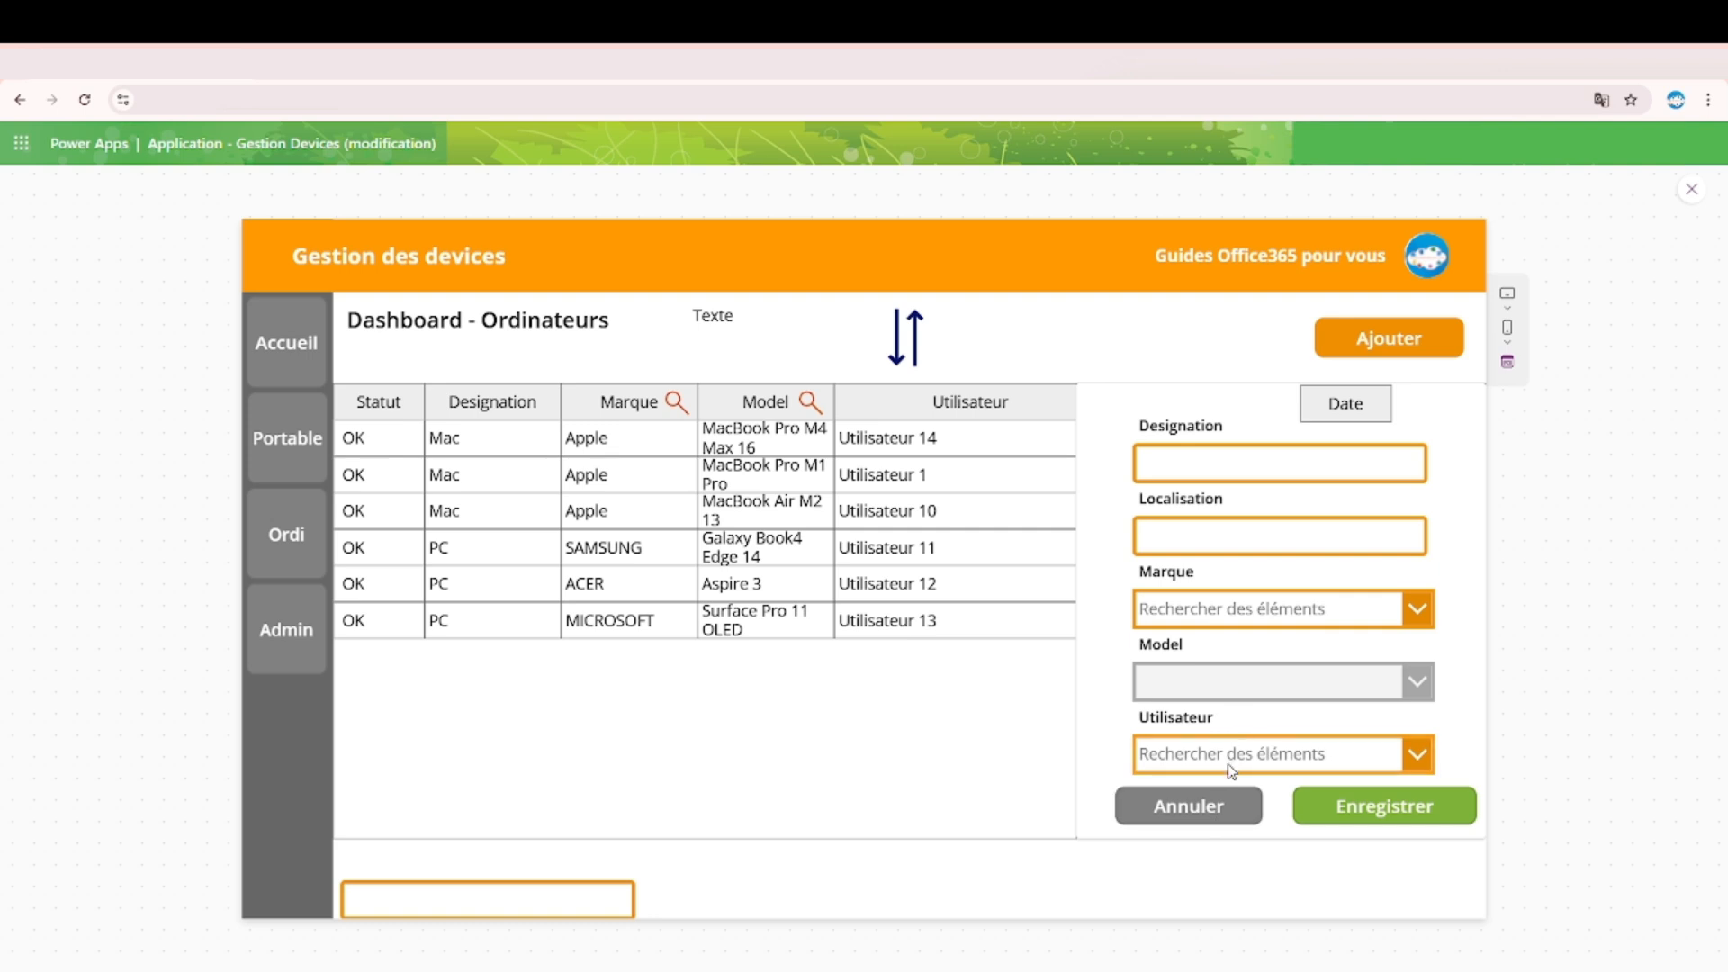
pyautogui.click(1213, 810)
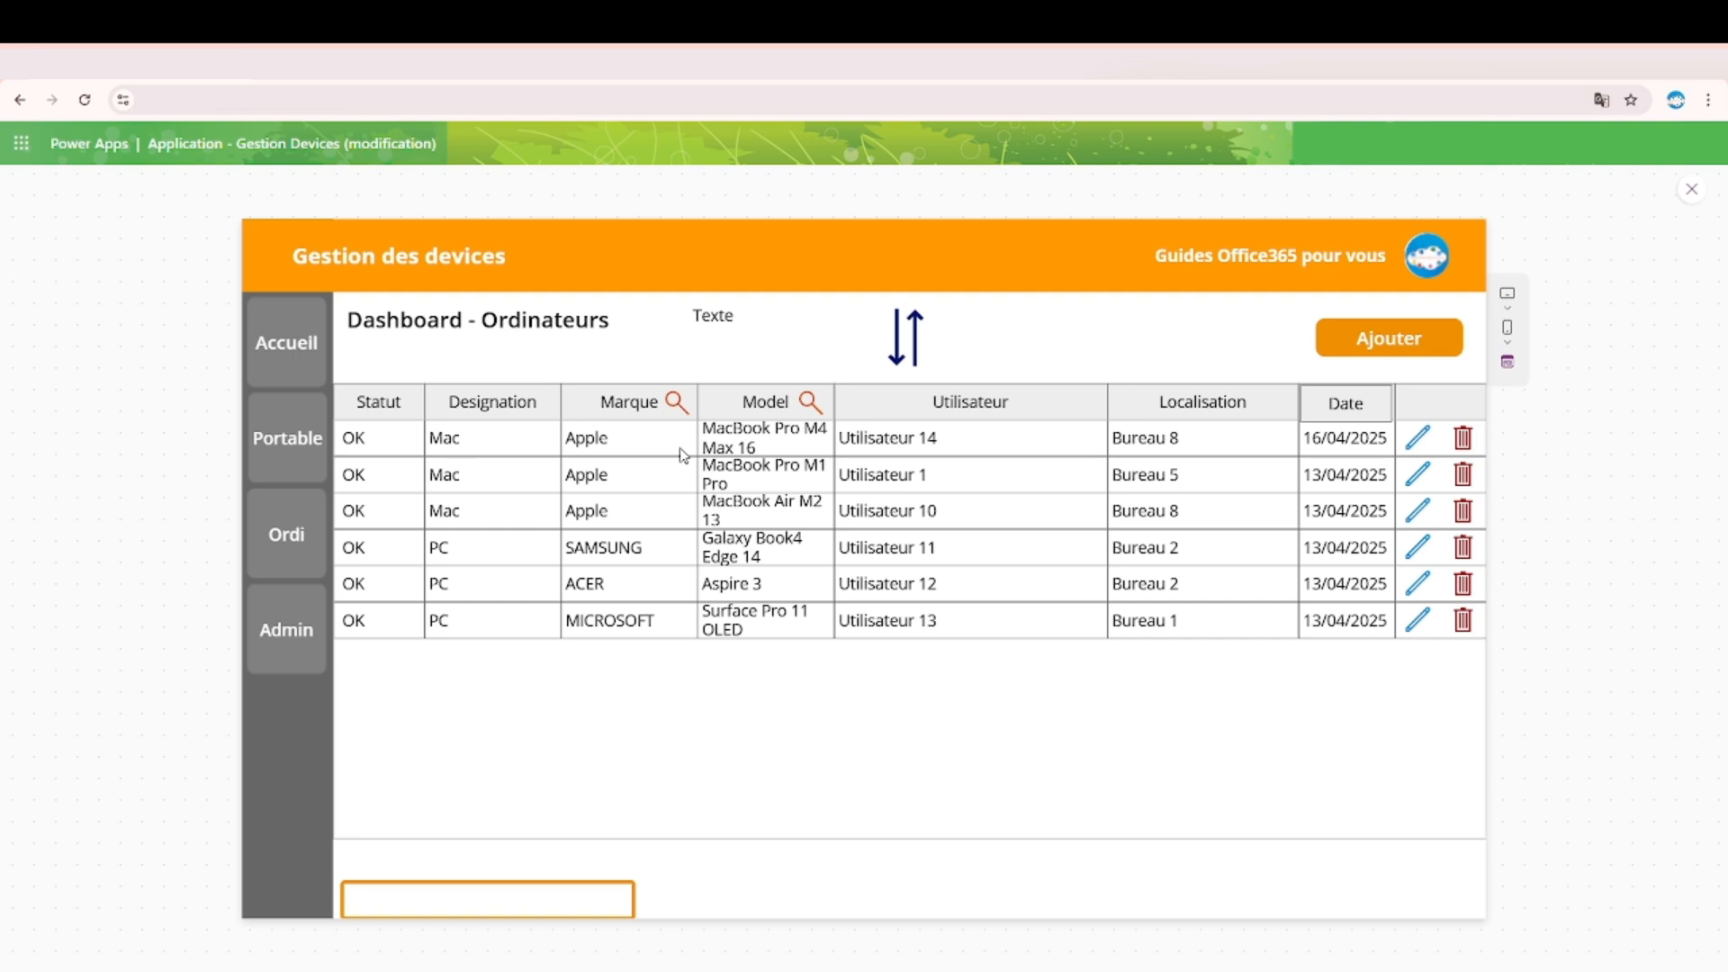
pyautogui.click(677, 403)
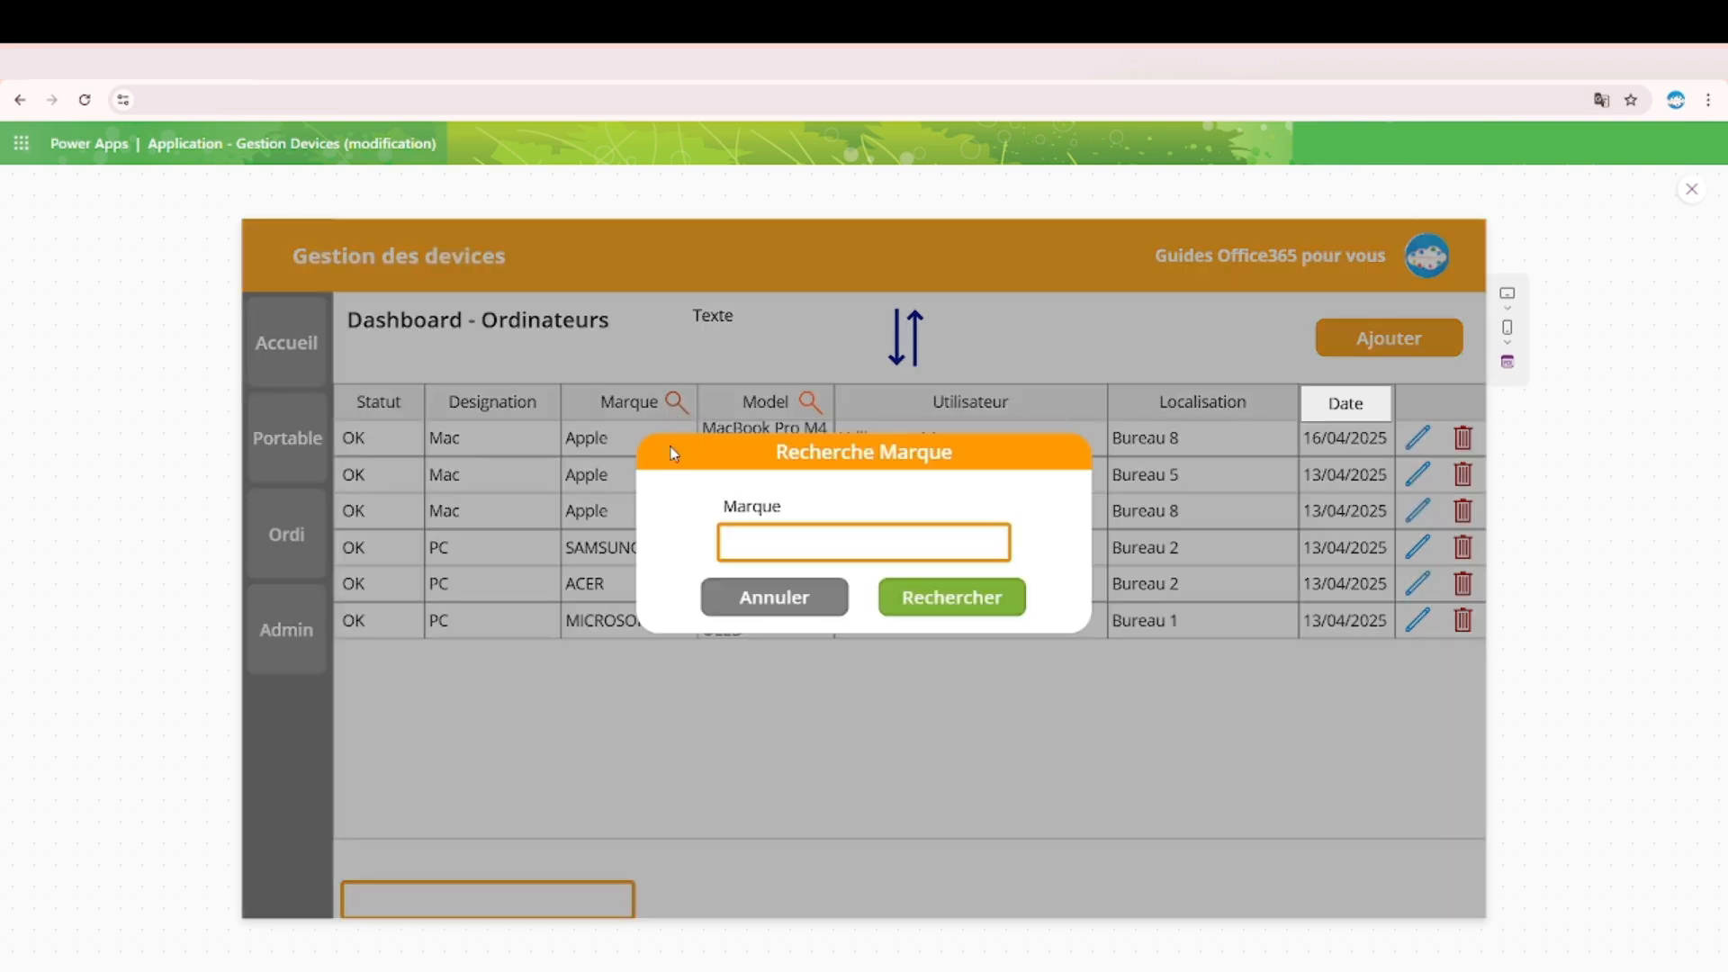
pyautogui.click(731, 601)
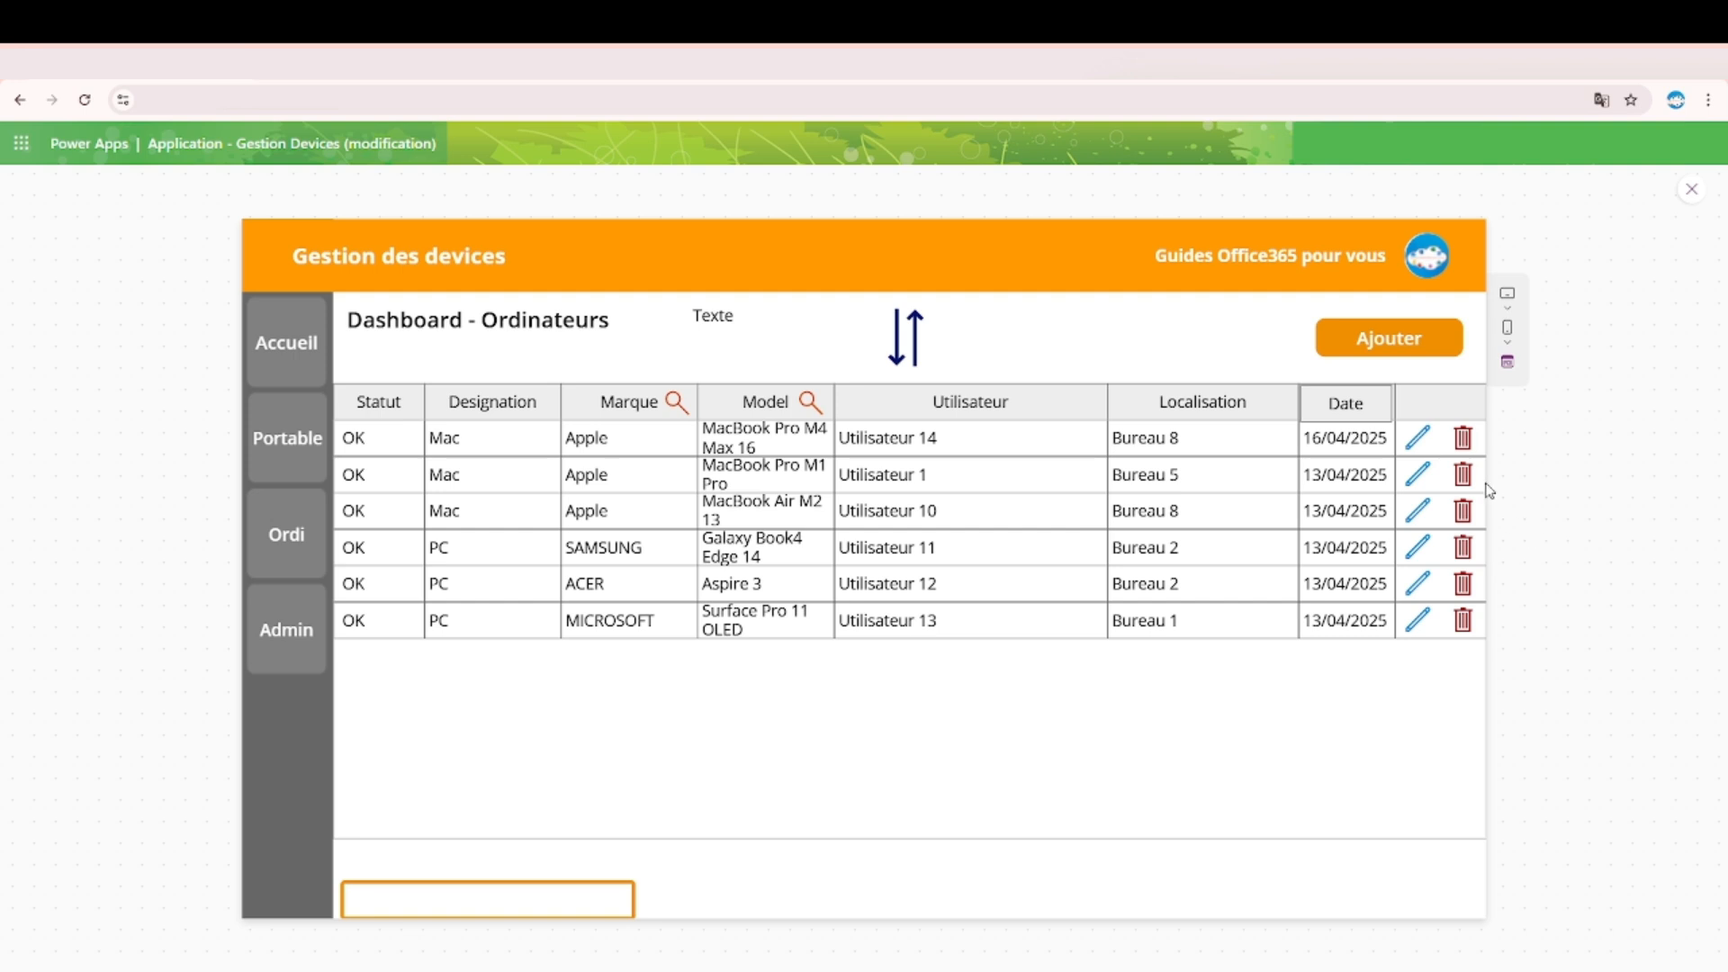
pyautogui.click(1440, 345)
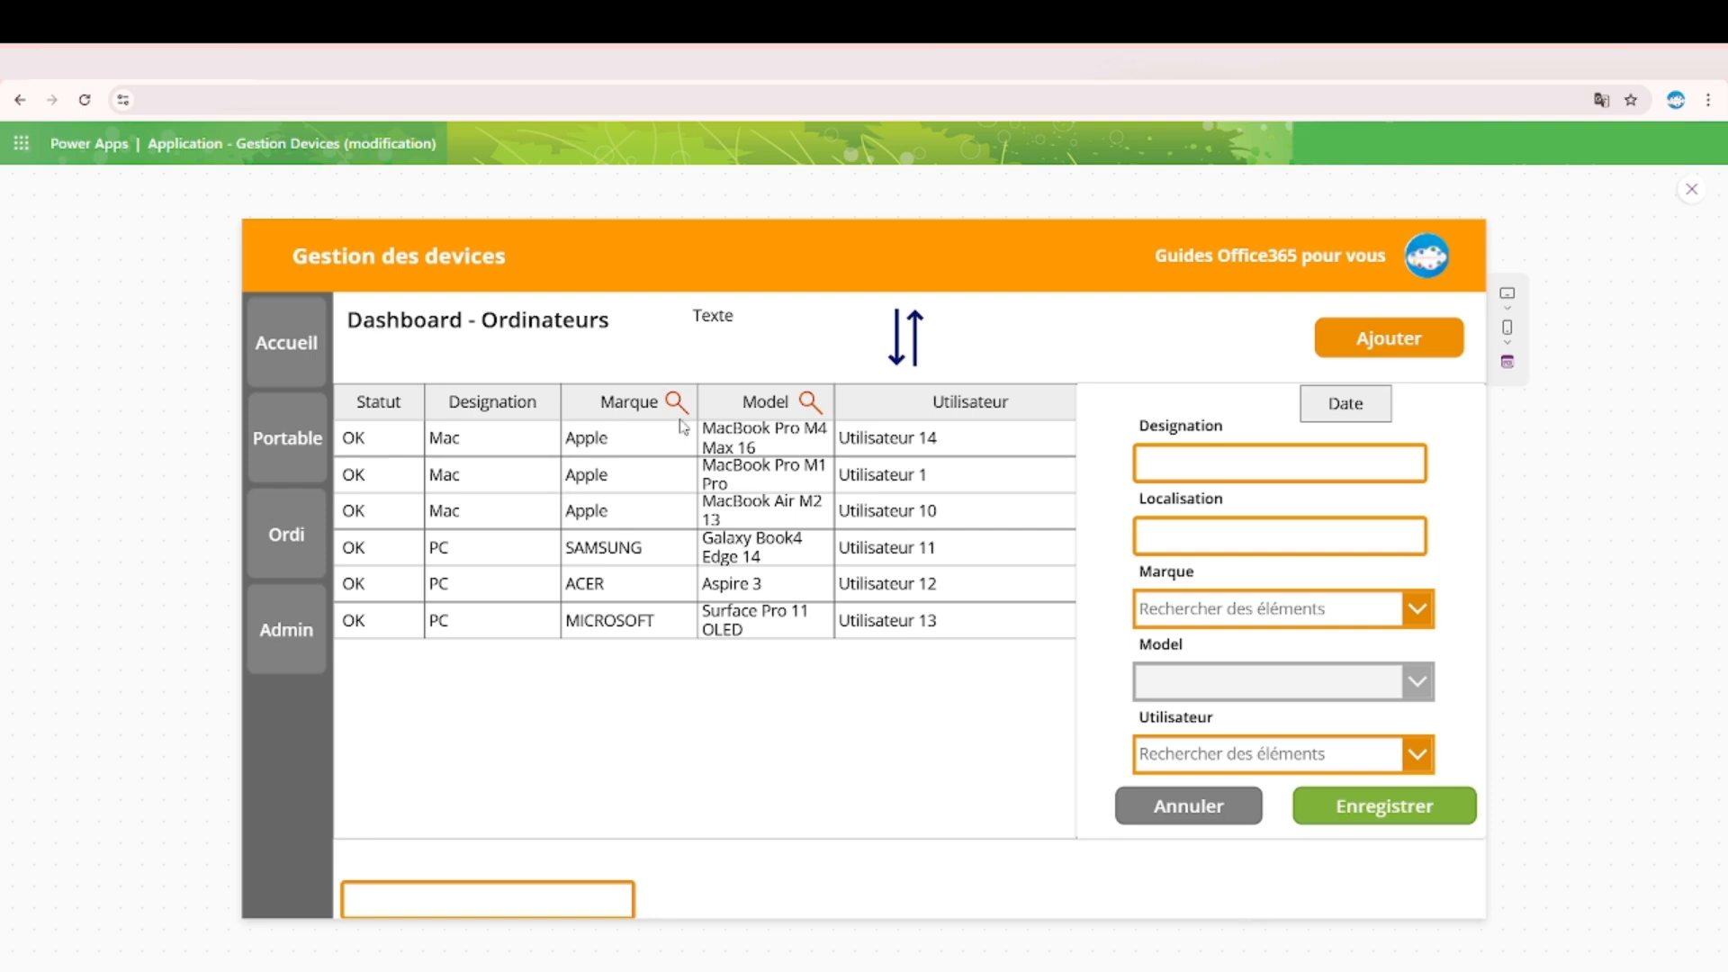
pyautogui.click(1181, 808)
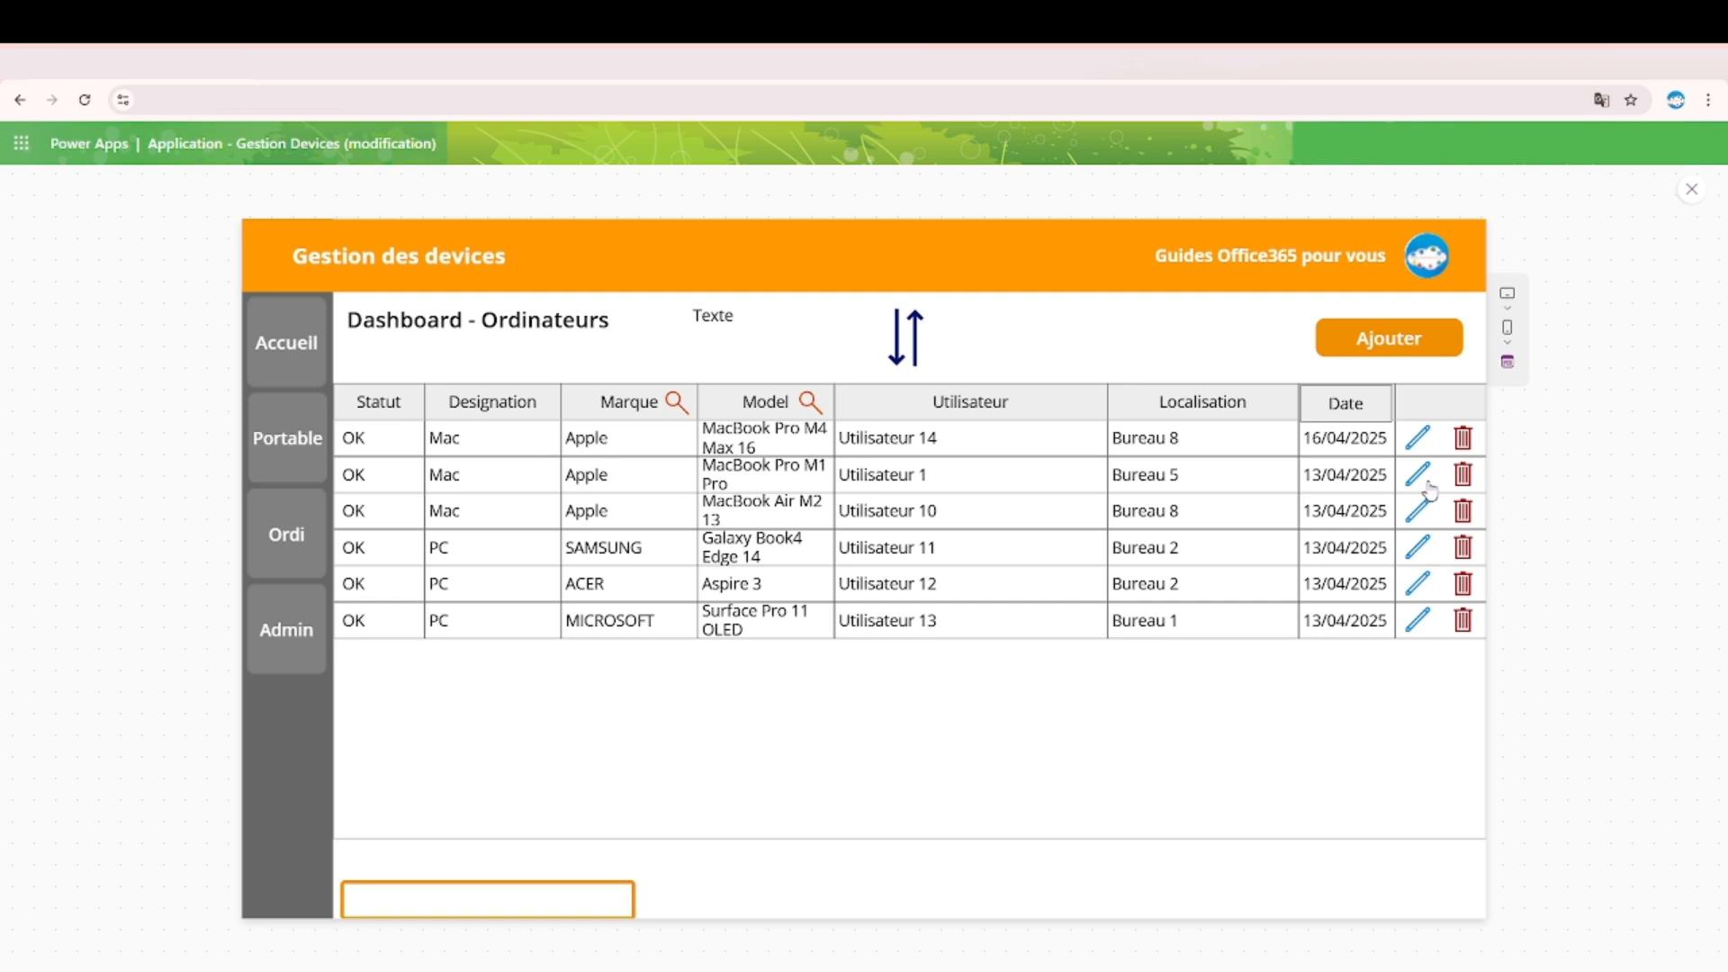
pyautogui.click(1692, 189)
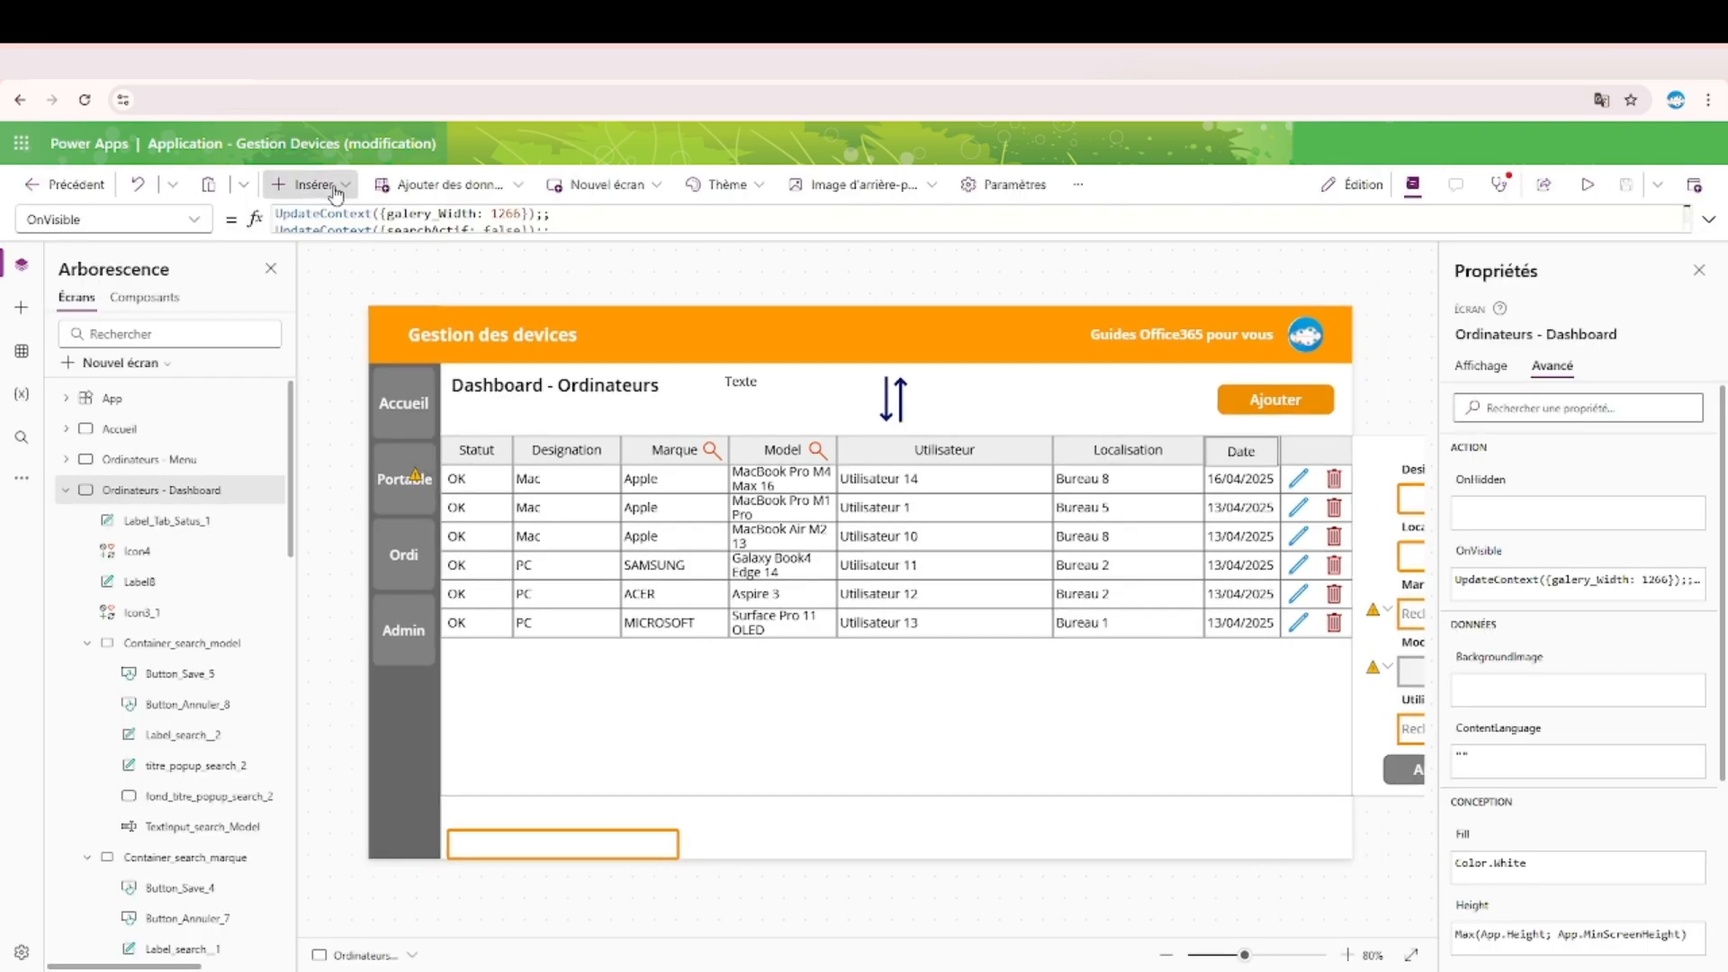
pyautogui.click(336, 191)
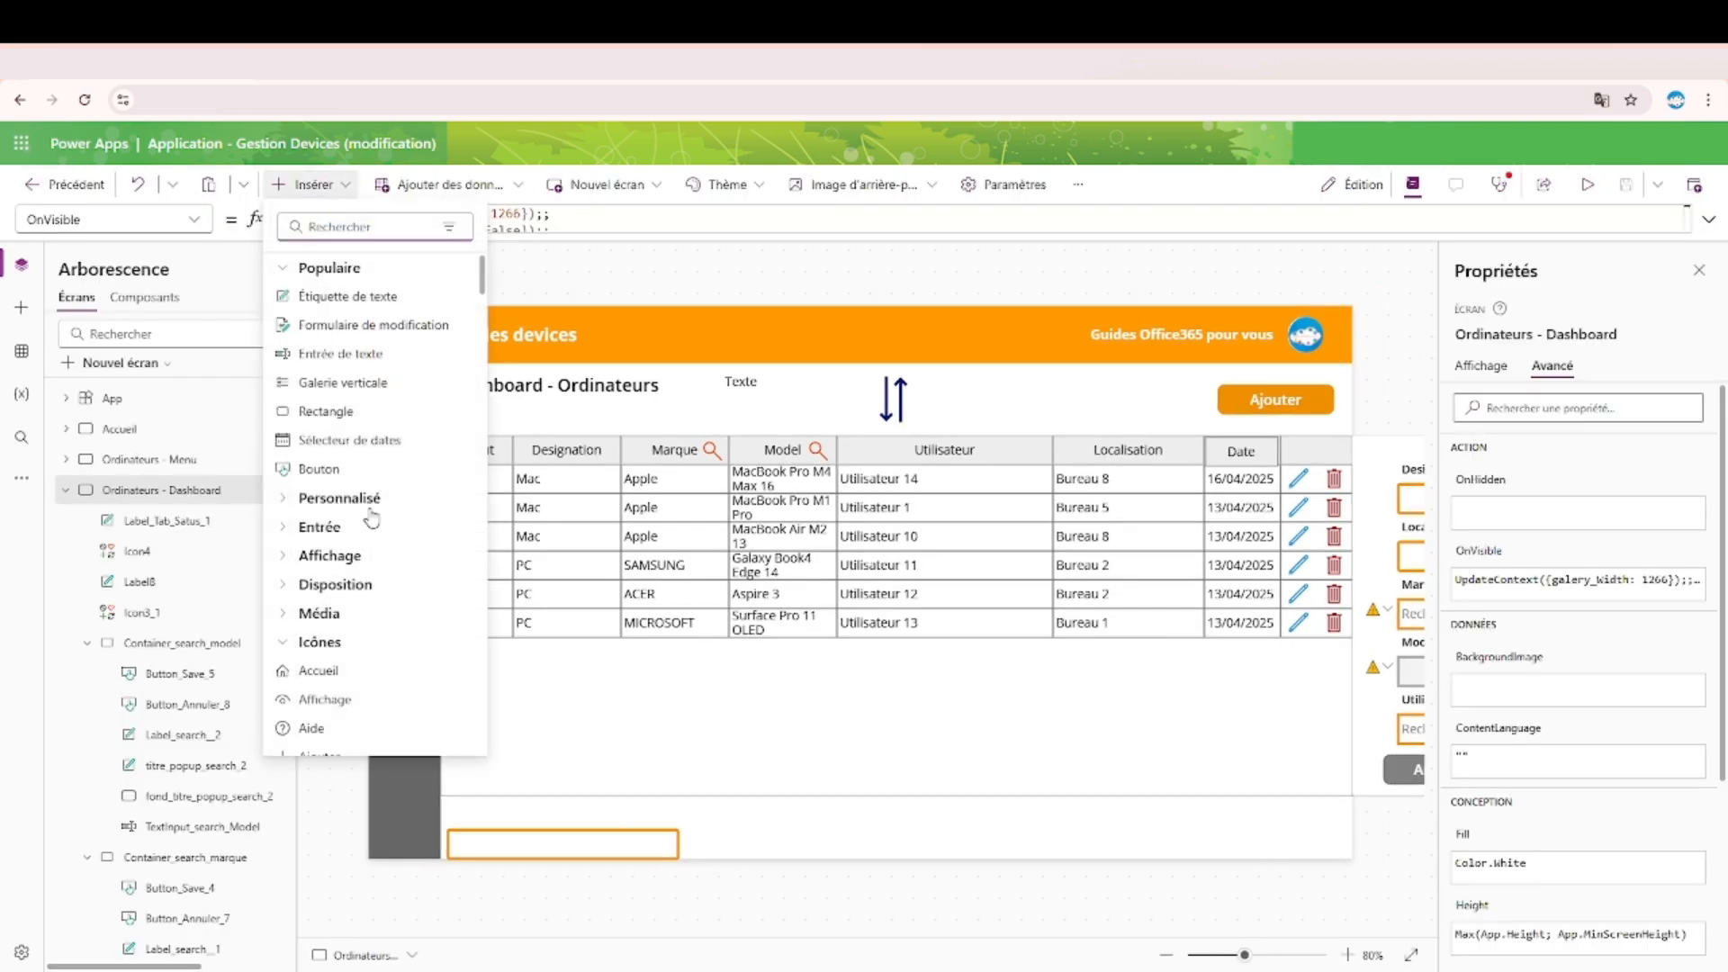
pyautogui.click(326, 411)
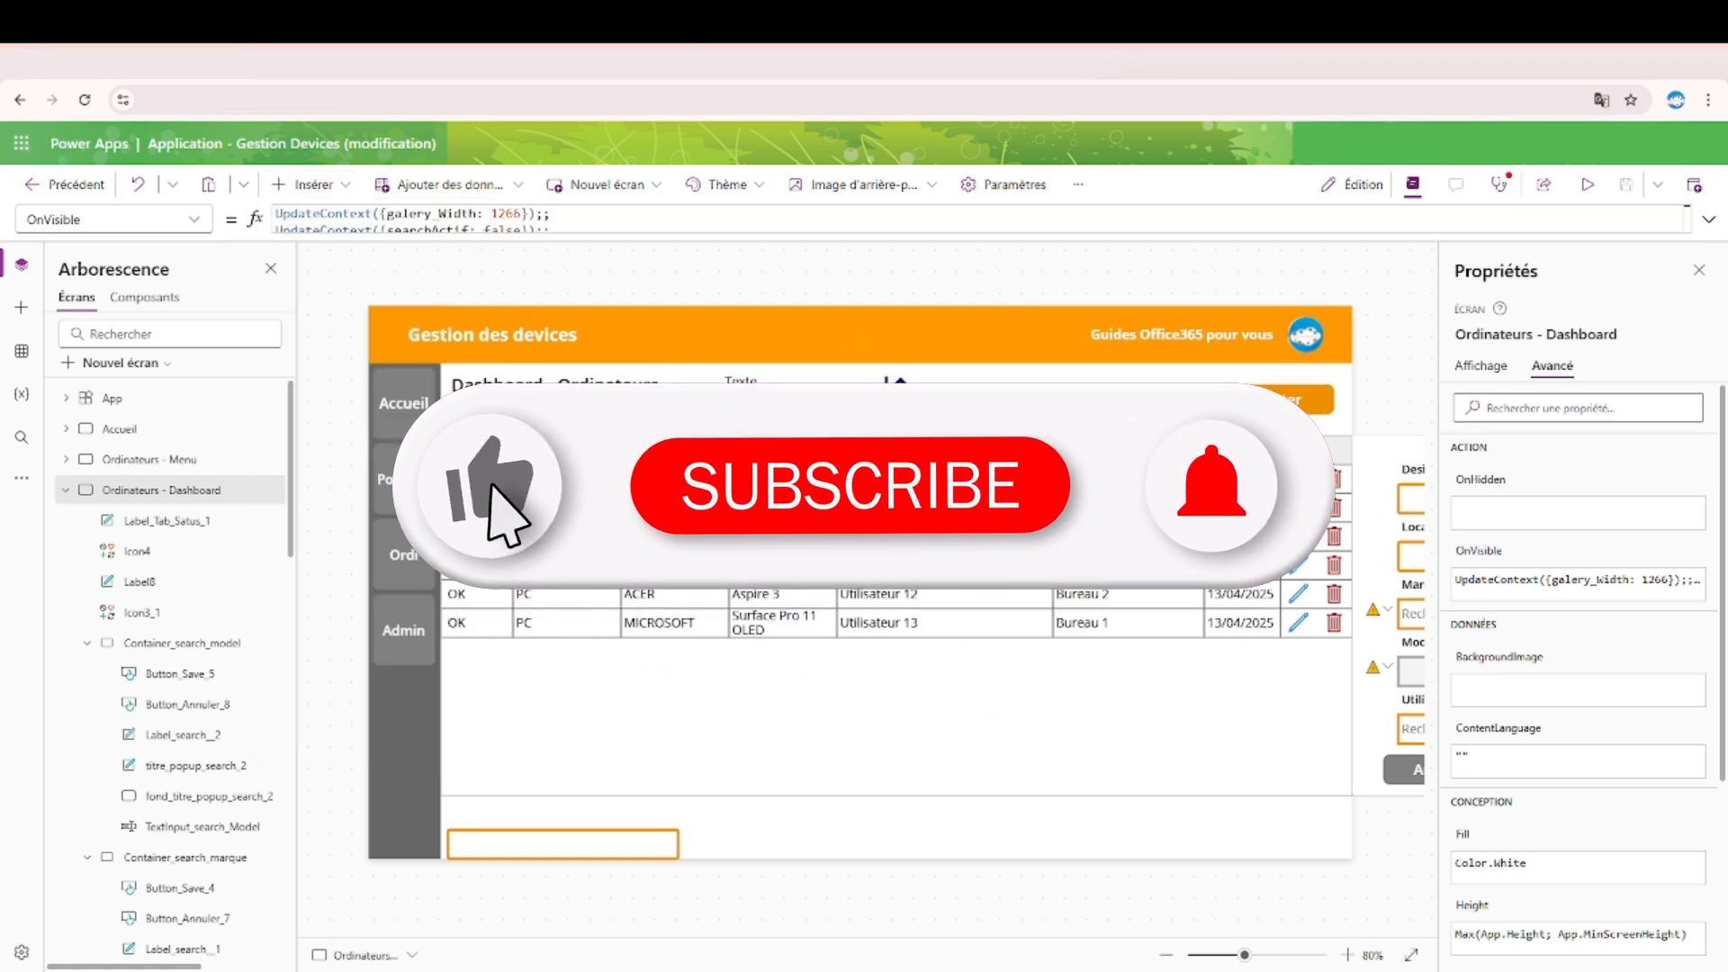
pyautogui.moveTo(463, 378); pyautogui.dragTo(1322, 882)
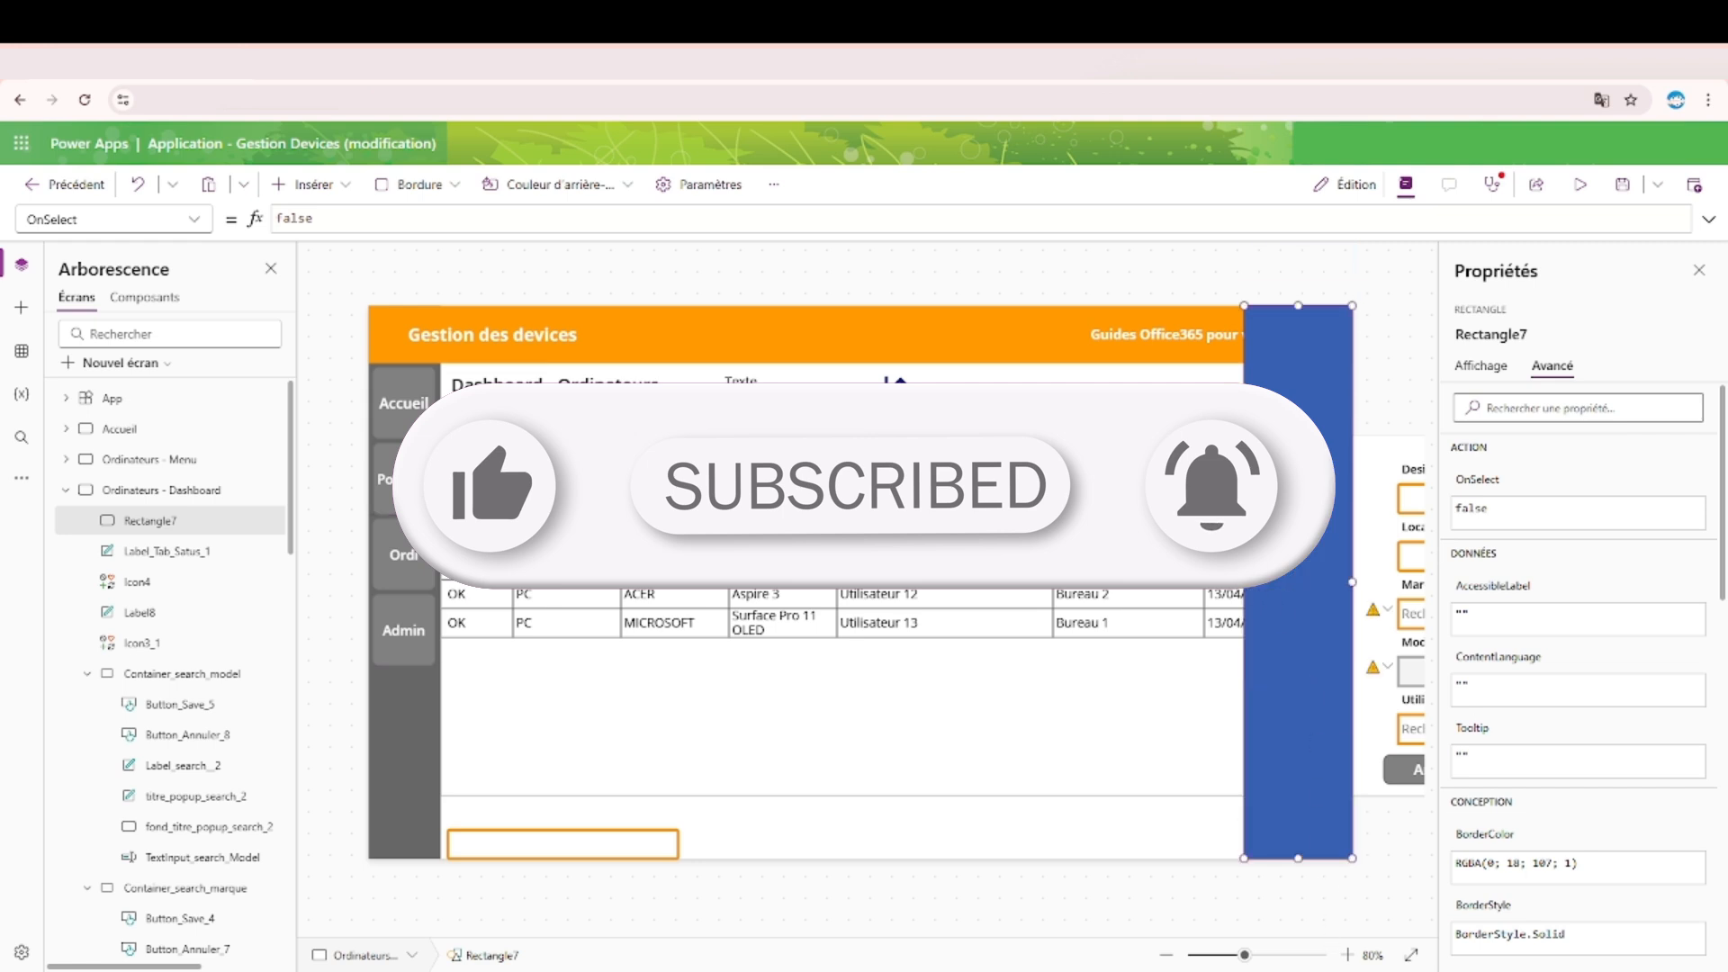
pyautogui.moveTo(1245, 582); pyautogui.dragTo(1312, 582)
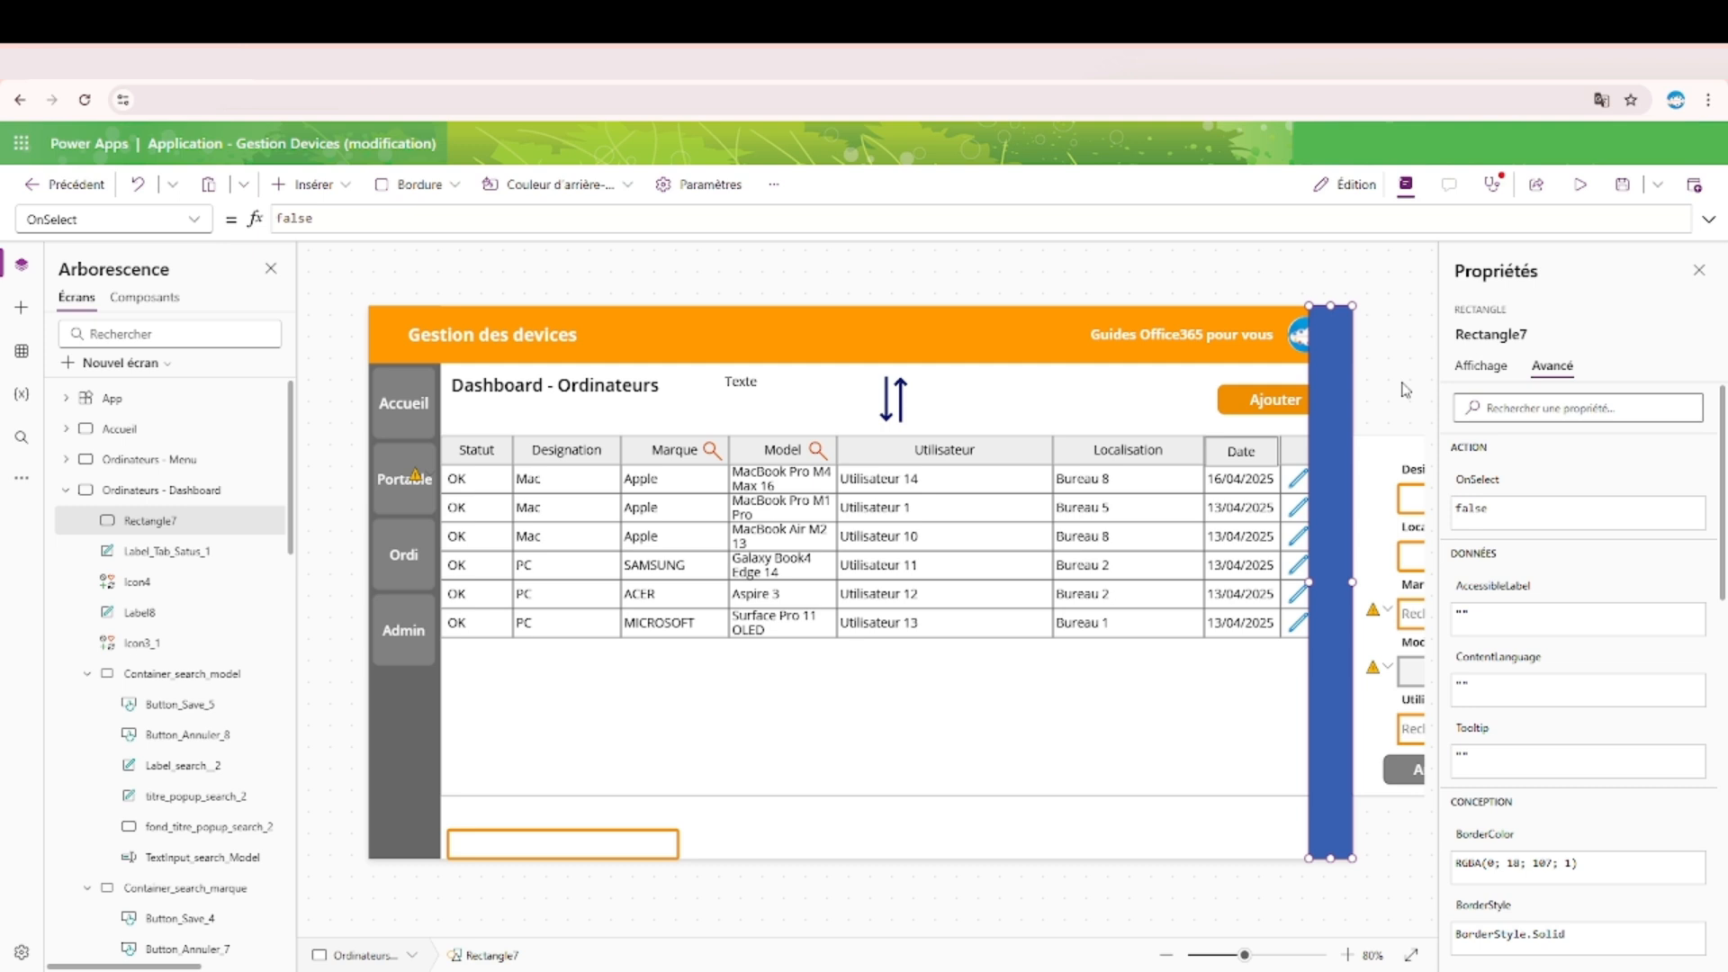
pyautogui.press('Delete')
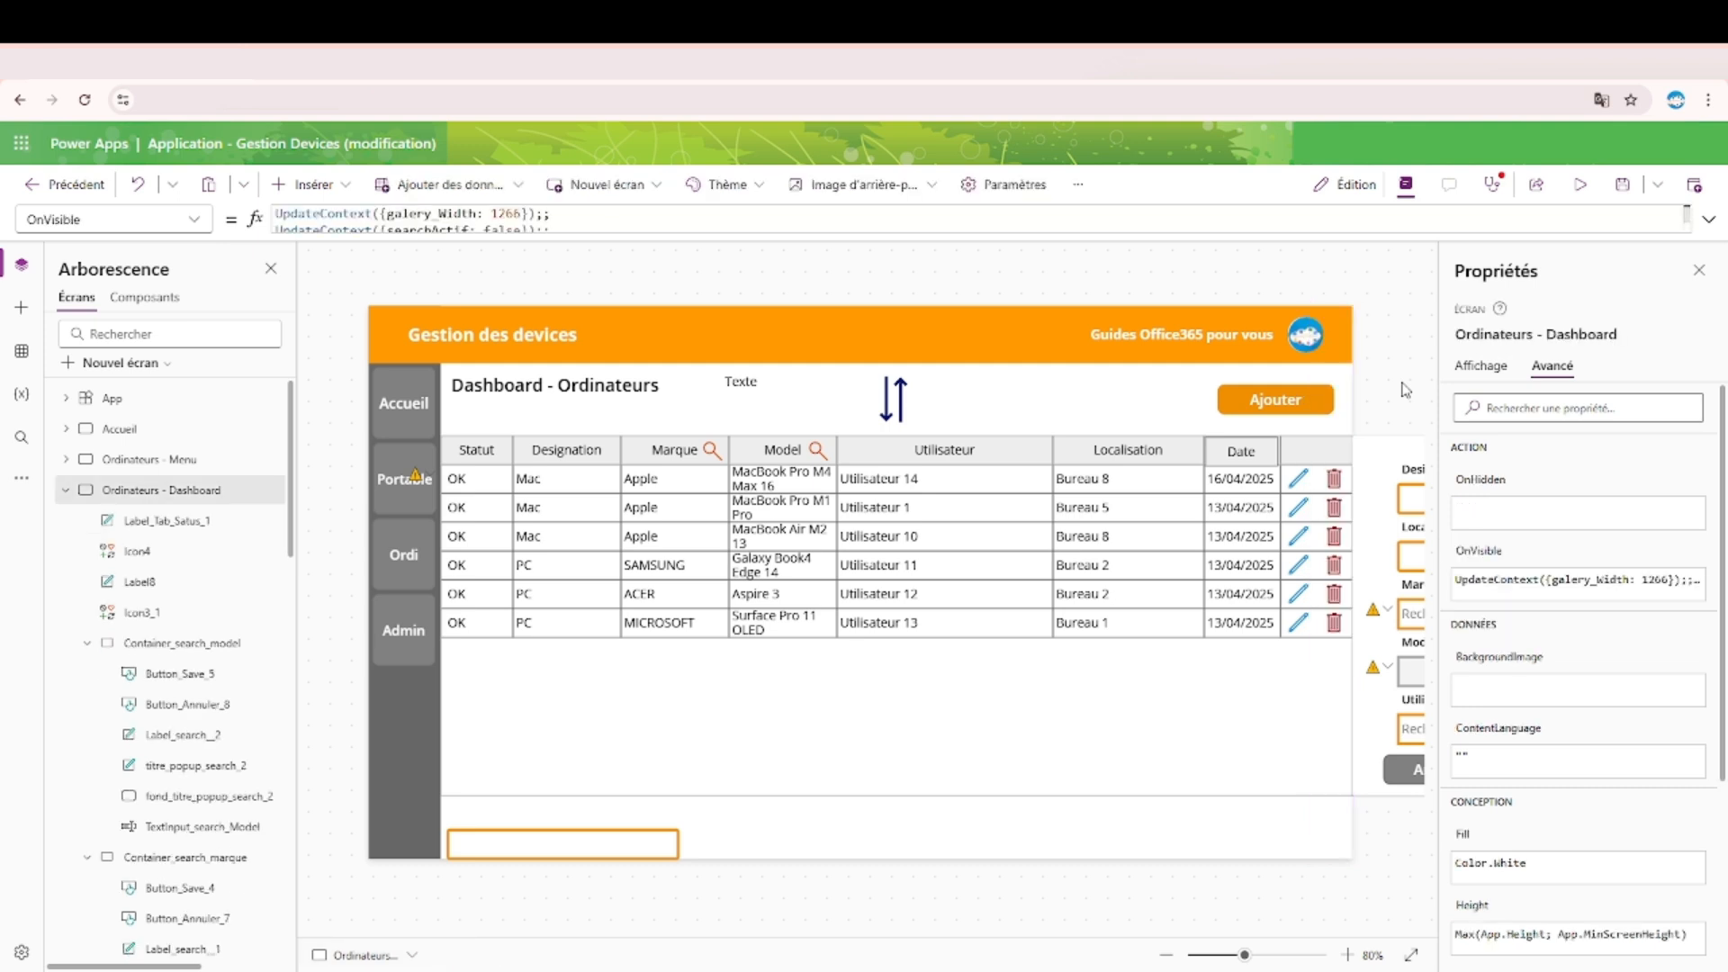